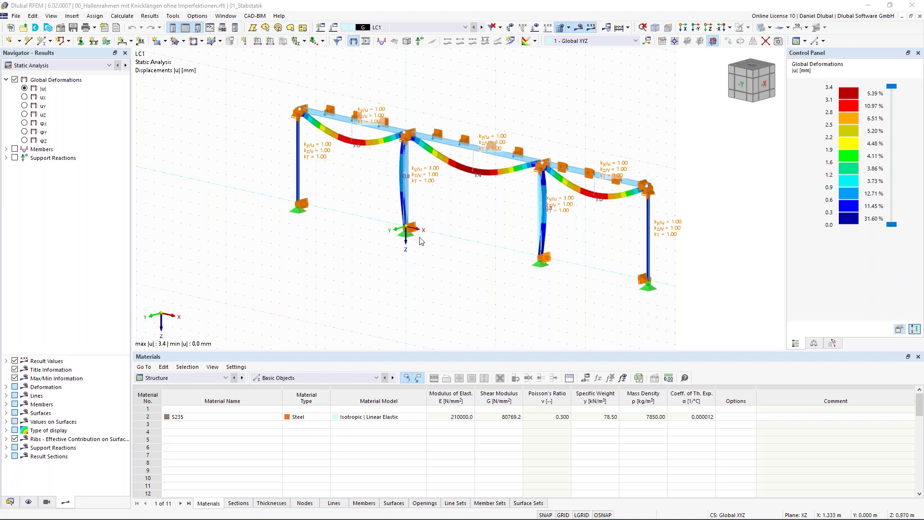
scroll(406, 266, down, 2)
middle_drag(446, 237, 470, 262)
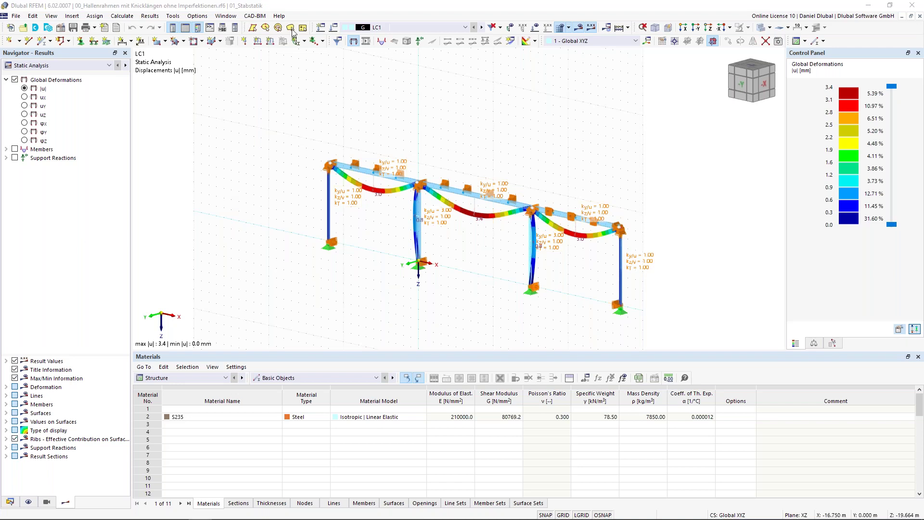
middle_drag(443, 128, 404, 125)
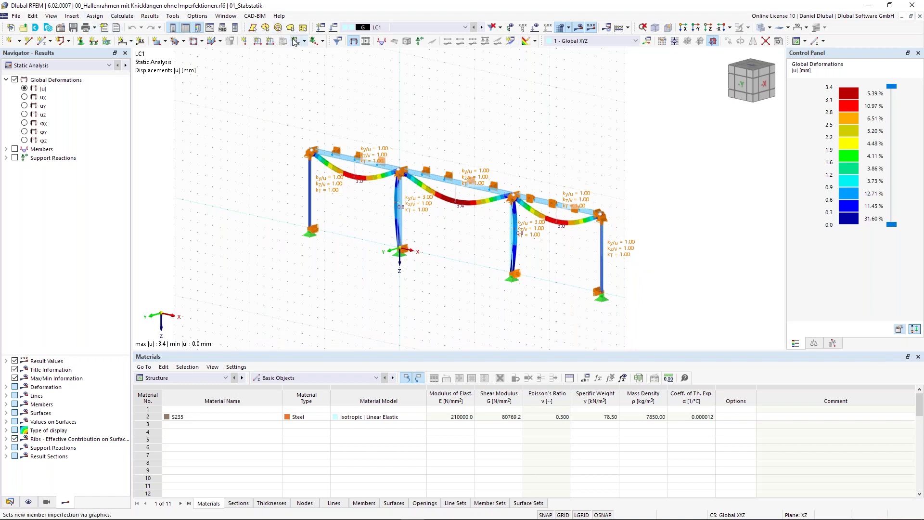
click(16, 17)
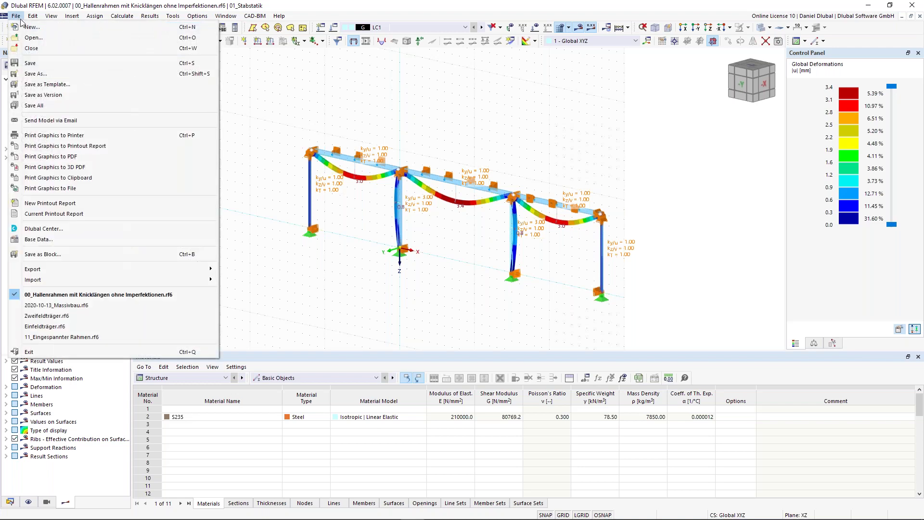
click(20, 18)
click(20, 19)
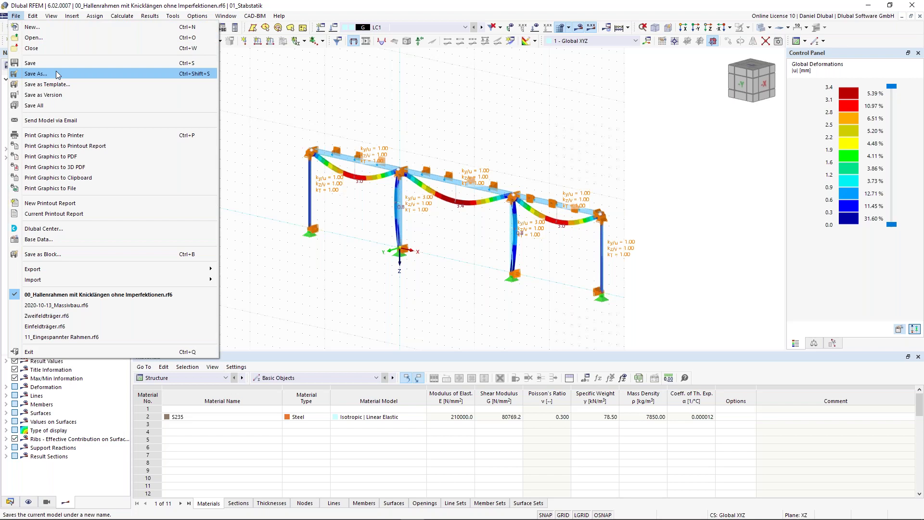
mouse_move(84, 284)
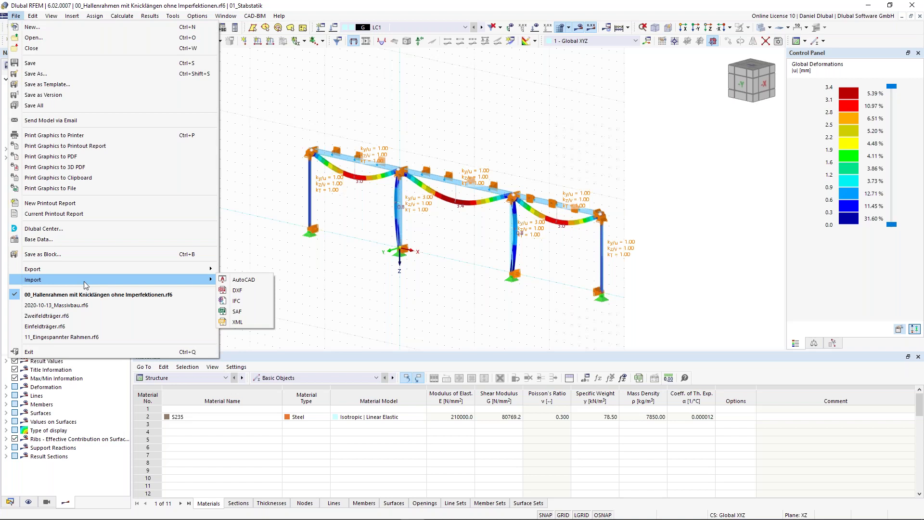
mouse_move(94, 266)
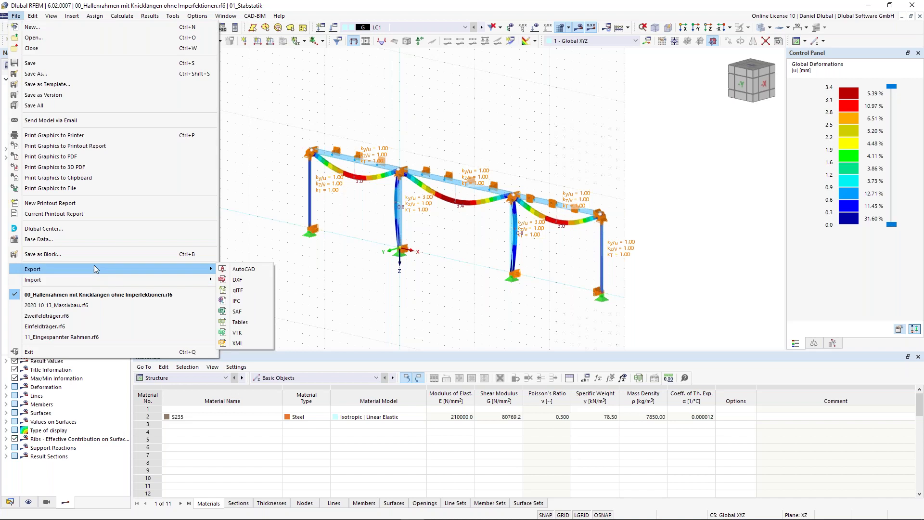
mouse_move(33, 18)
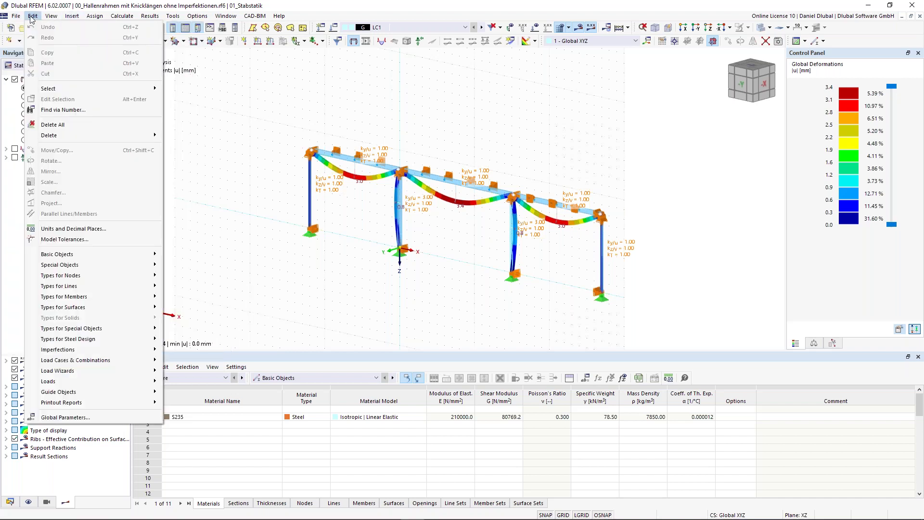
mouse_move(92, 89)
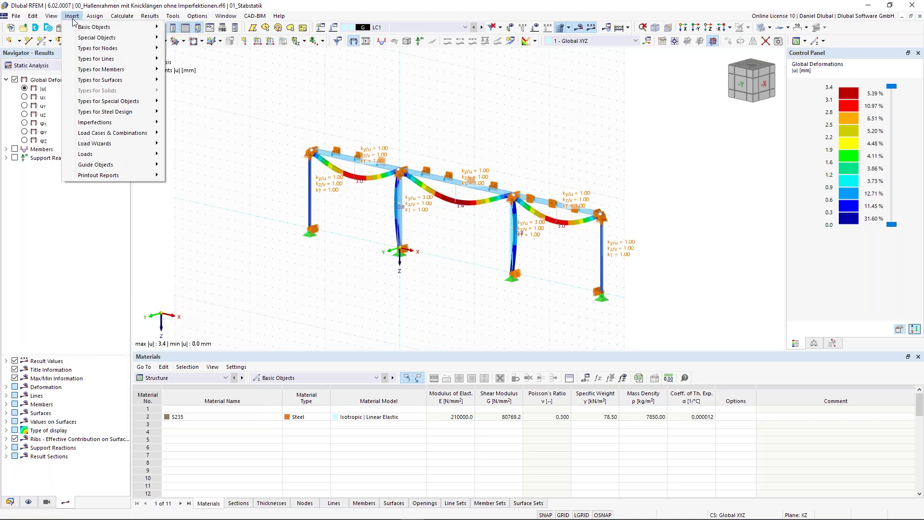
mouse_move(103, 29)
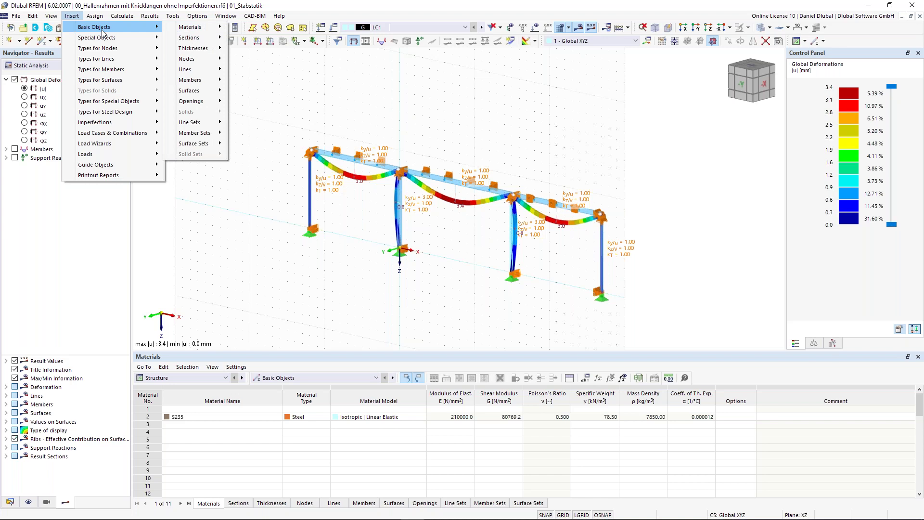
mouse_move(130, 19)
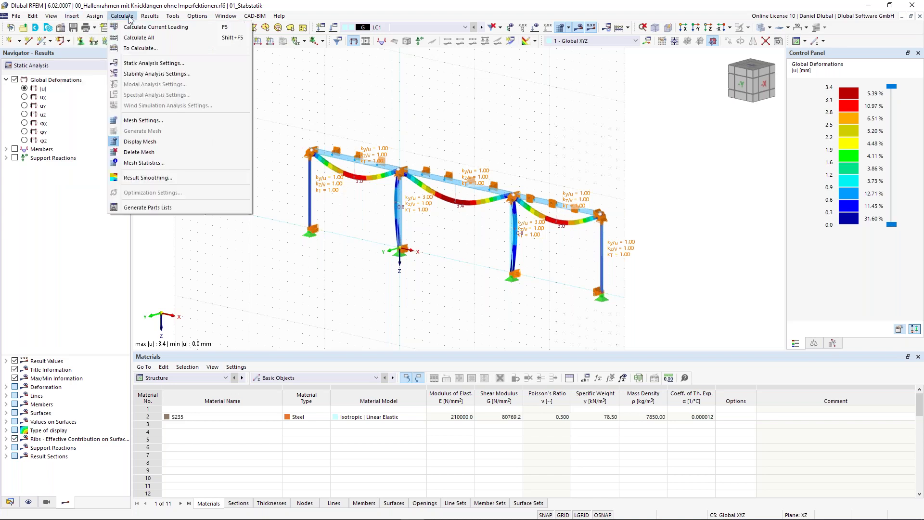
mouse_move(174, 16)
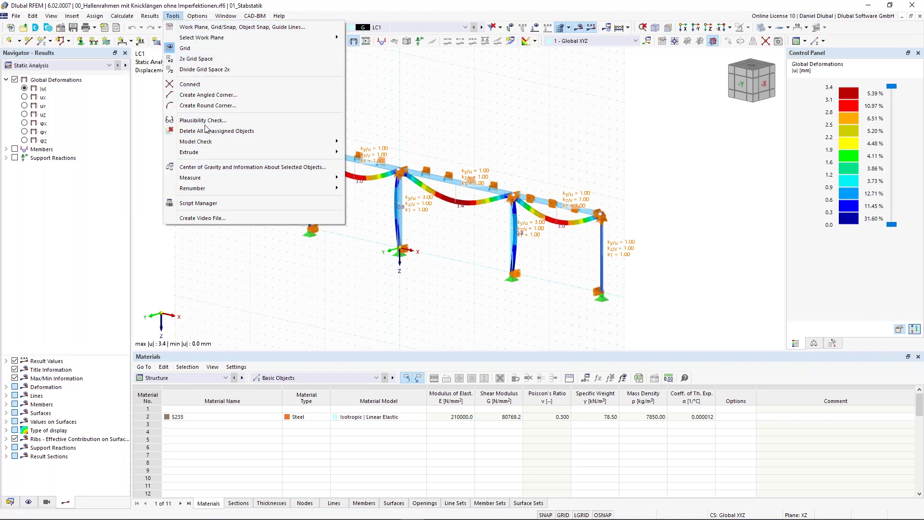
- Change the model view's background to a dark colour in the display properties
mouse_move(201, 19)
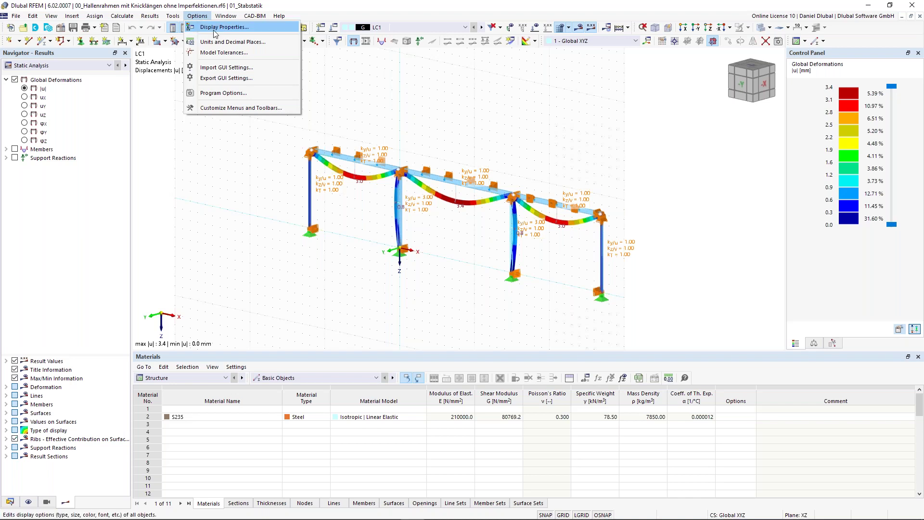
click(214, 29)
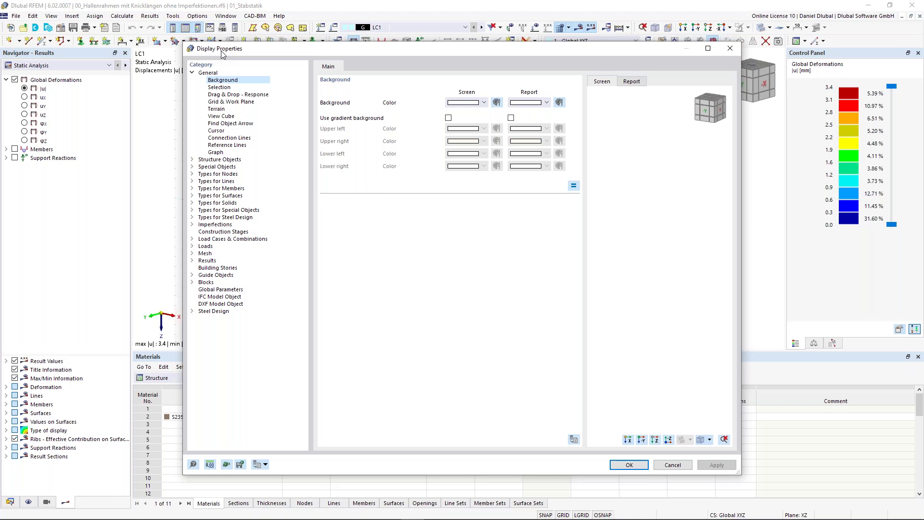
click(629, 465)
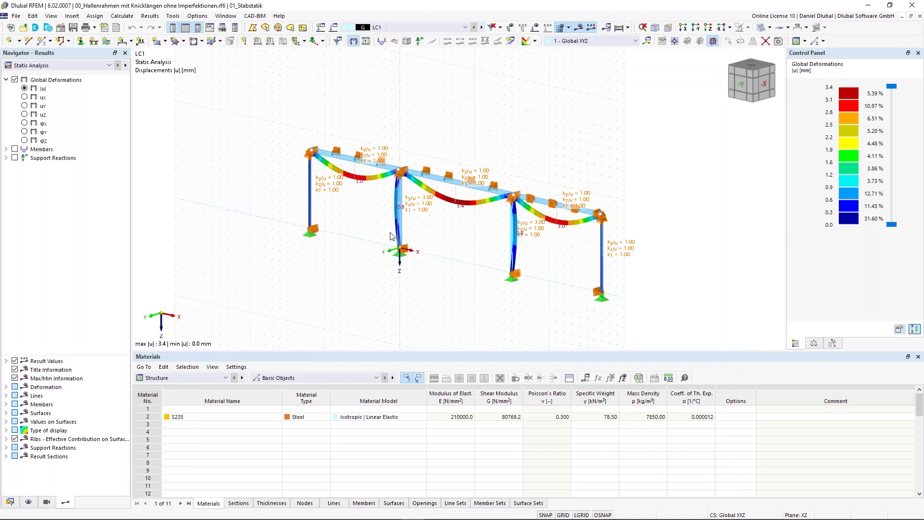
scroll(328, 118, down, 1)
middle_drag(323, 112, 301, 130)
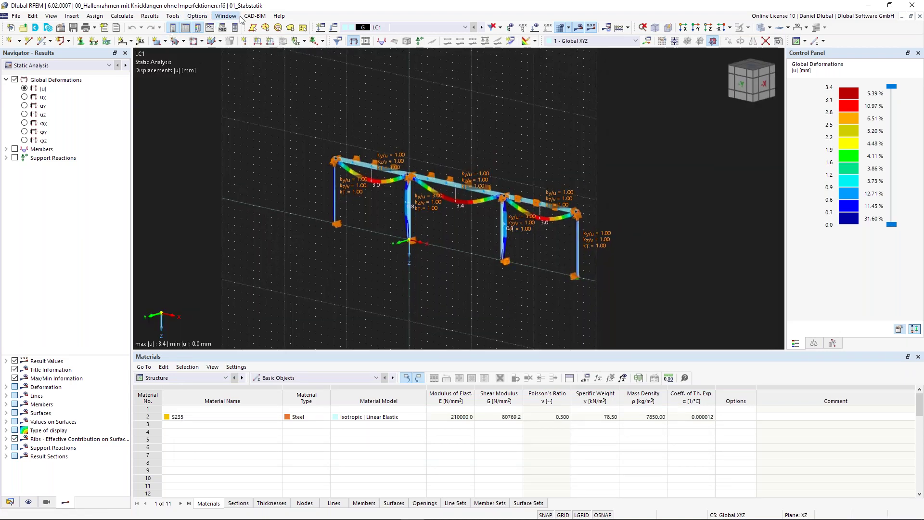
- Restore the white background of the model view in the display properties
click(200, 20)
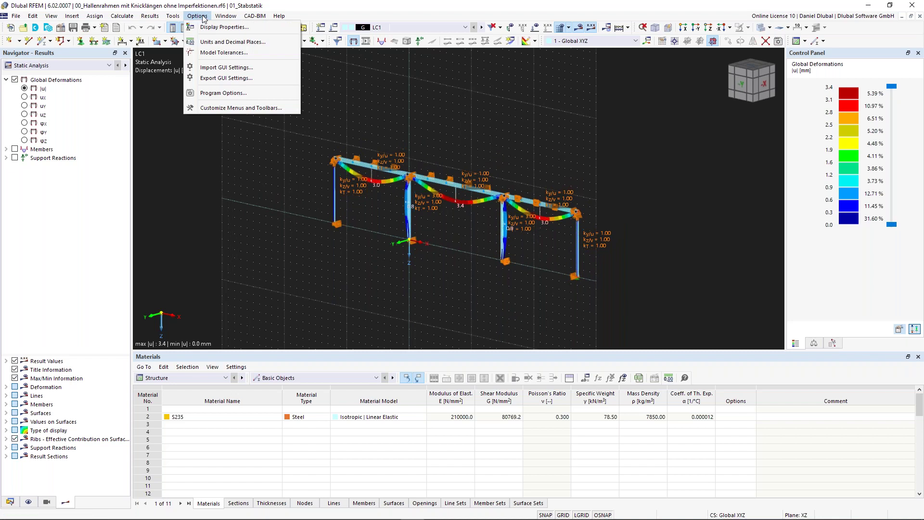
click(215, 29)
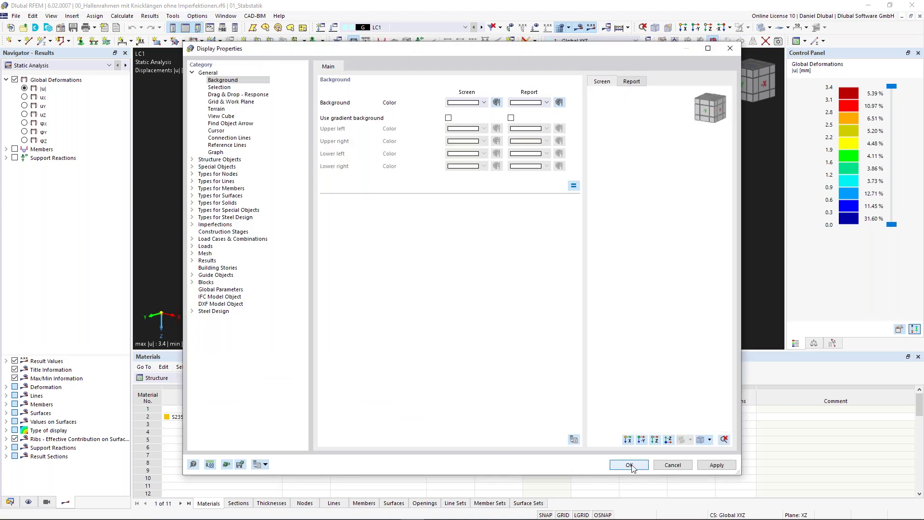
click(629, 465)
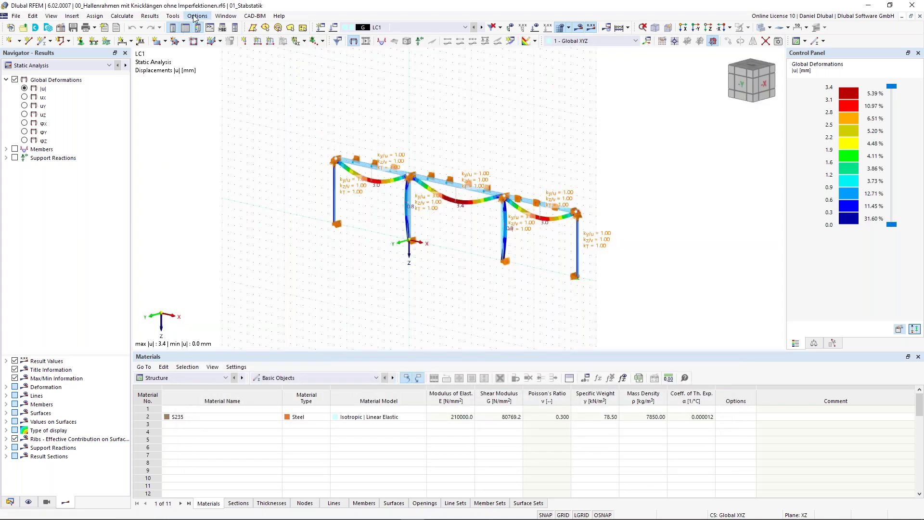
- Review the program options and settings, including the available program languages, and close them without changing anything
click(195, 16)
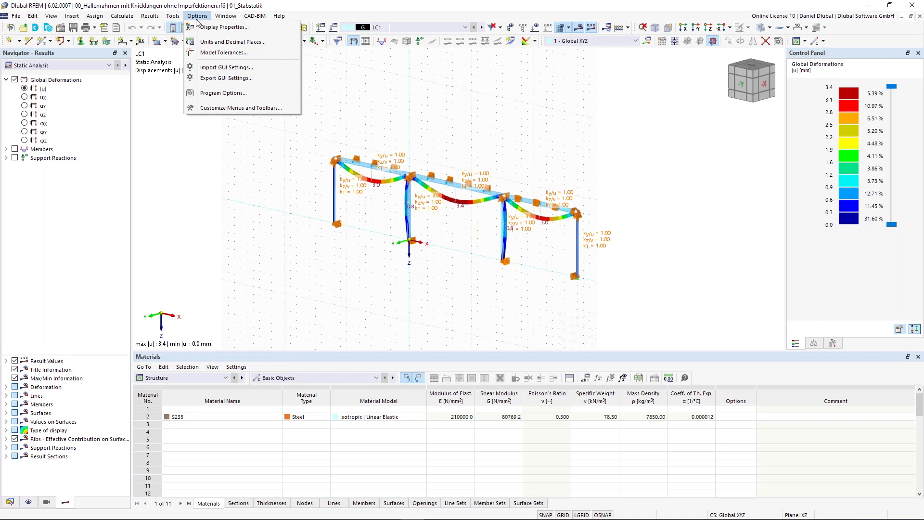
click(223, 93)
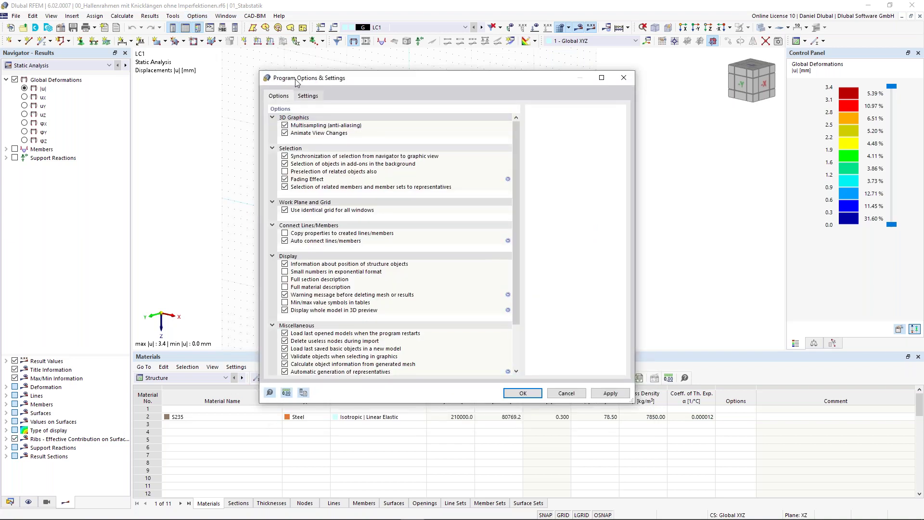
click(312, 97)
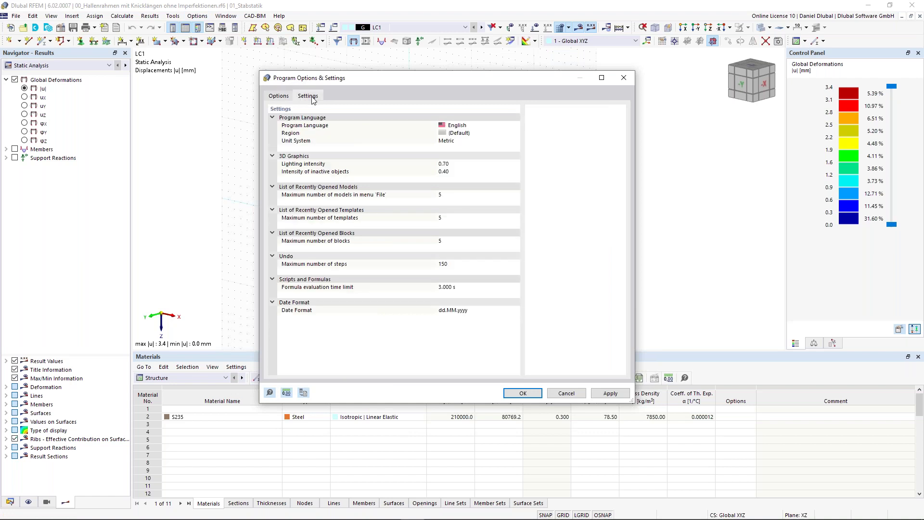
click(455, 126)
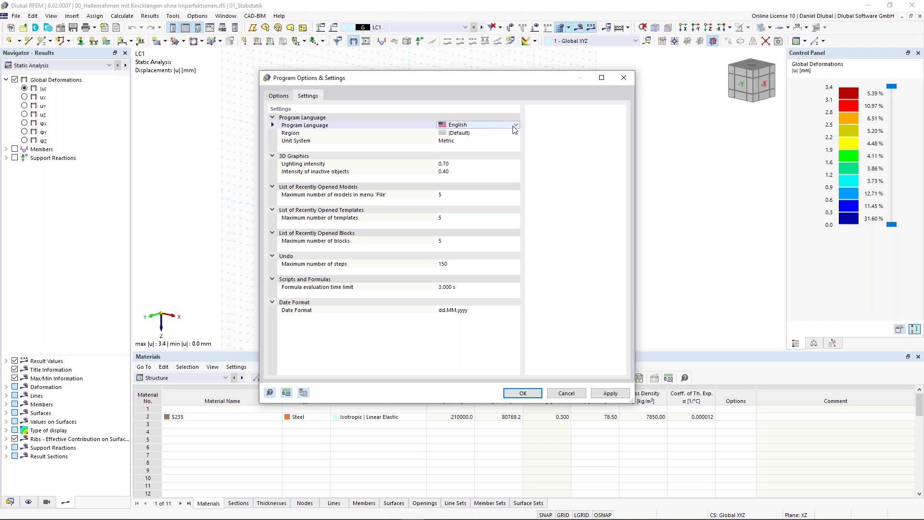
click(514, 126)
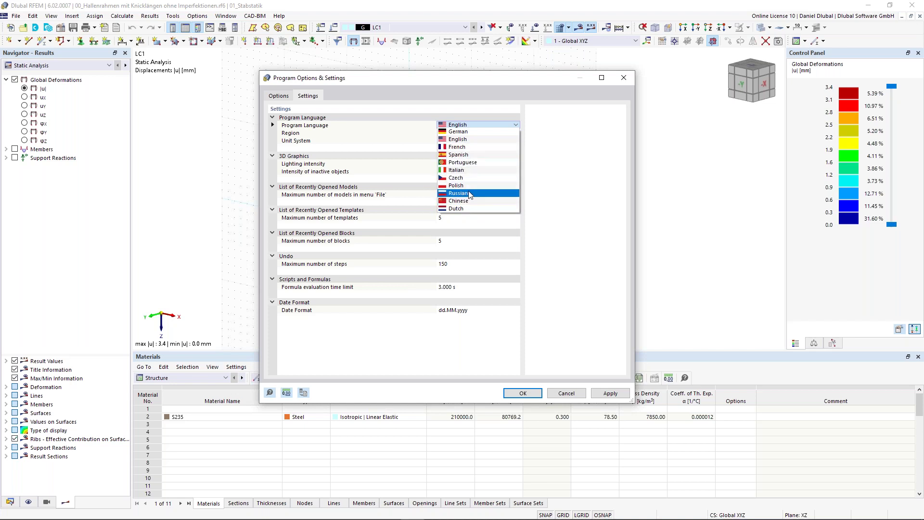
click(393, 119)
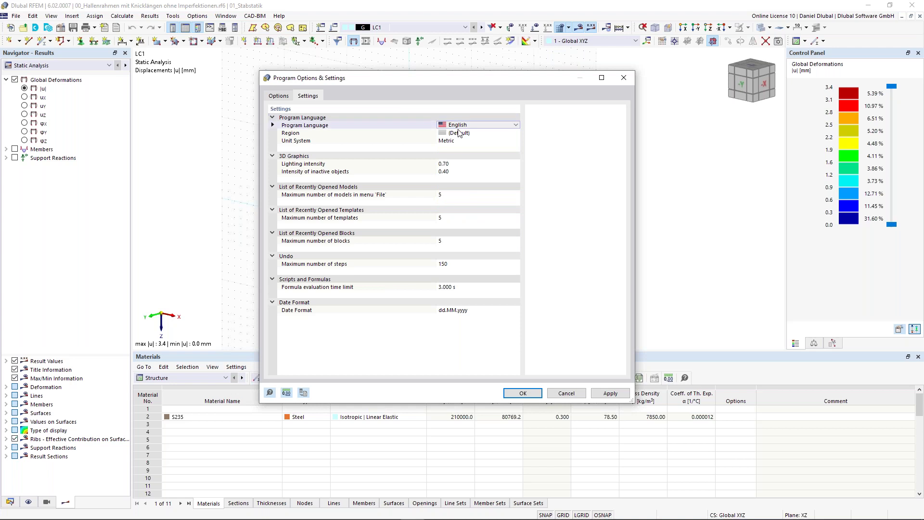
click(623, 80)
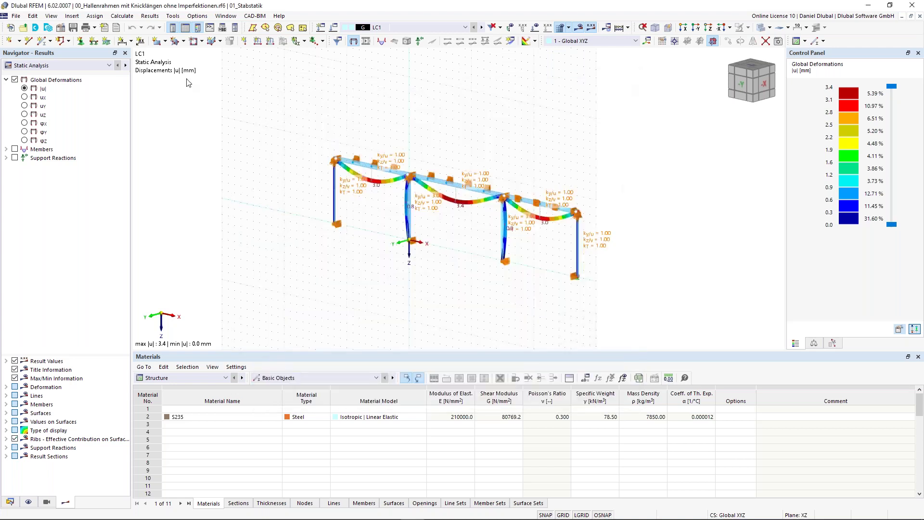
click(233, 17)
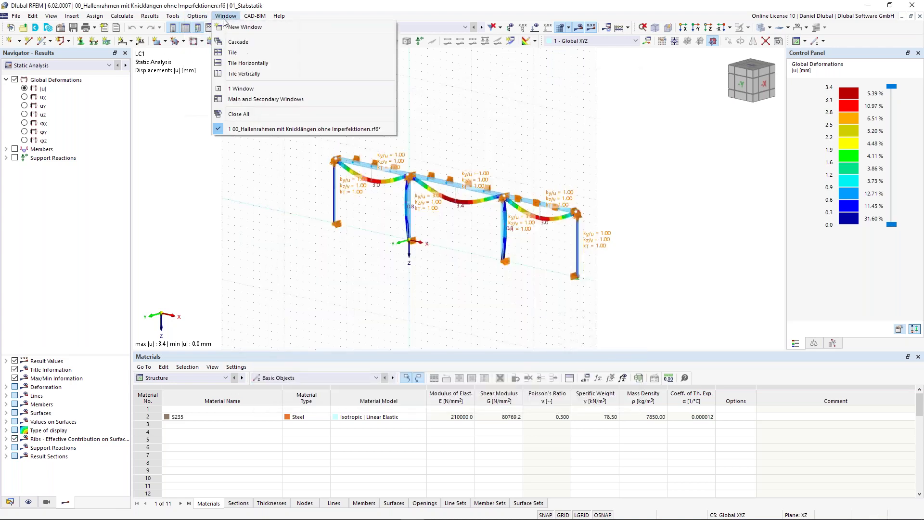
mouse_move(254, 19)
mouse_move(51, 16)
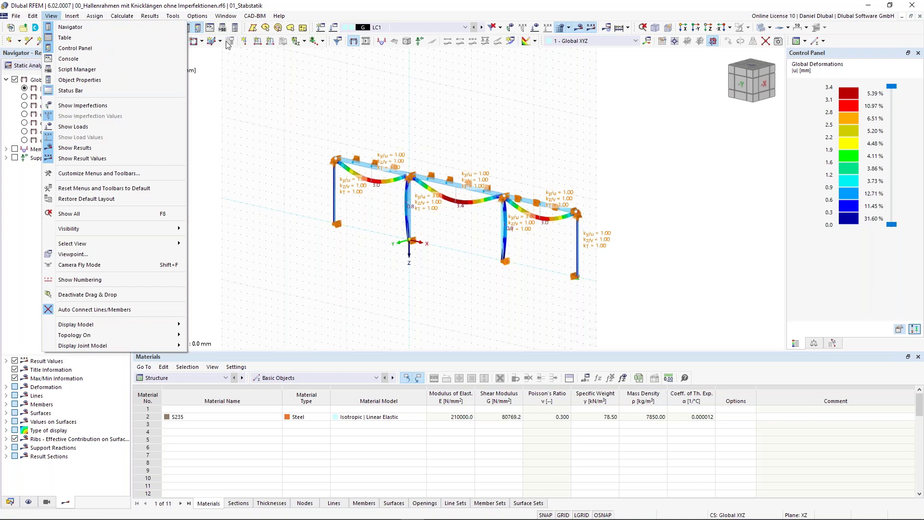
click(248, 73)
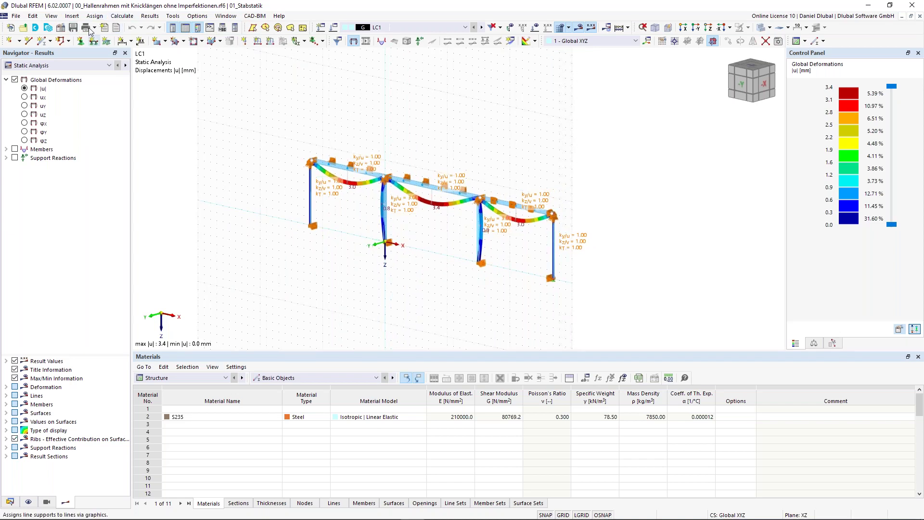
click(60, 28)
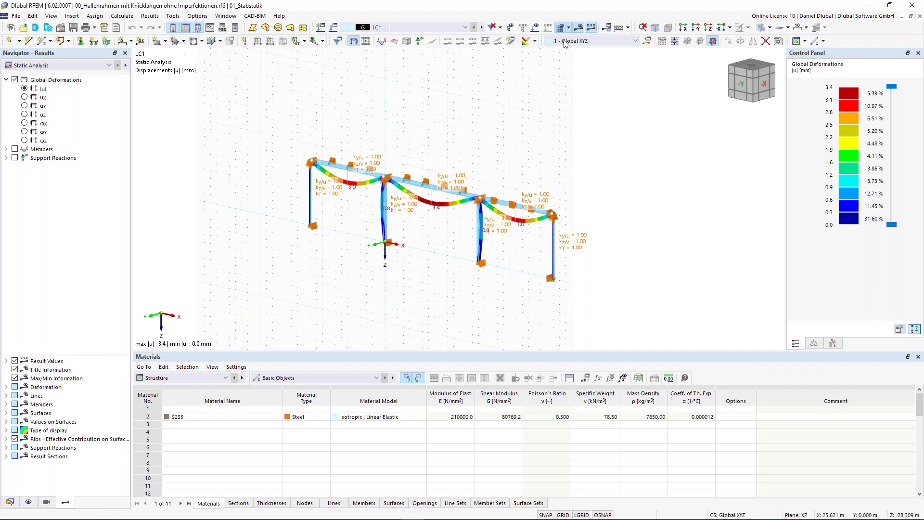
middle_drag(420, 97, 426, 90)
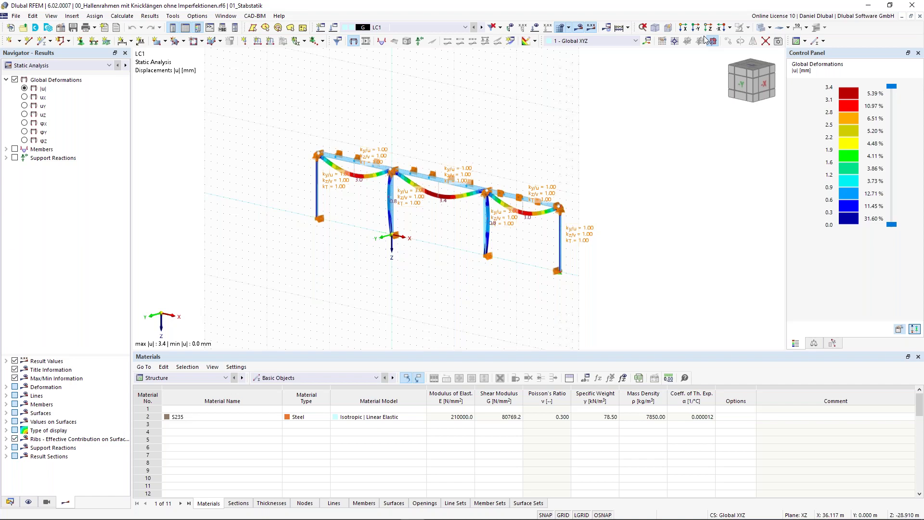
- Show the model's data tree, view the commands available for Materials, and expand the Special Objects category to view its contents and commands
click(9, 502)
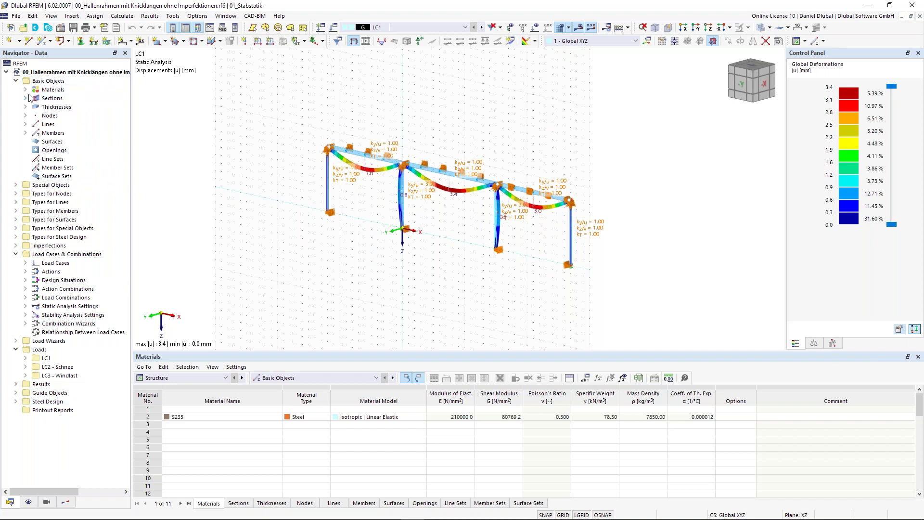
right_click(59, 90)
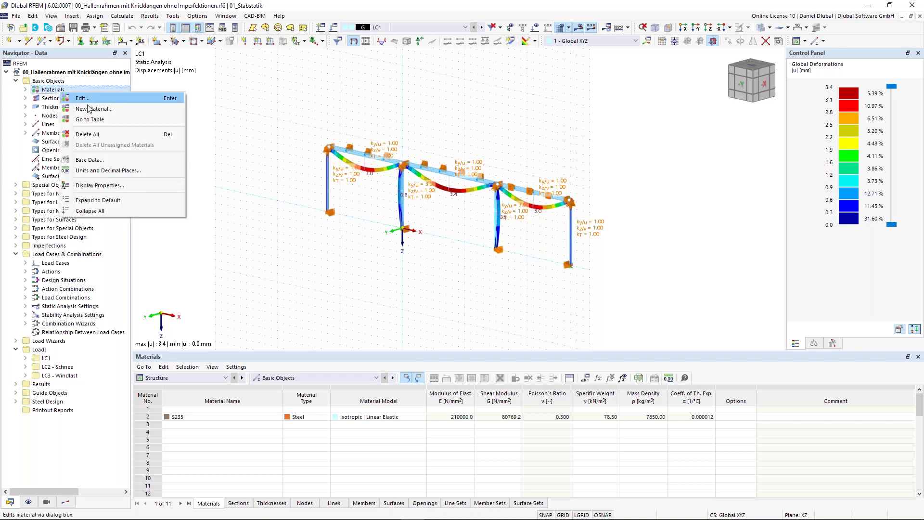
click(34, 185)
right_click(60, 187)
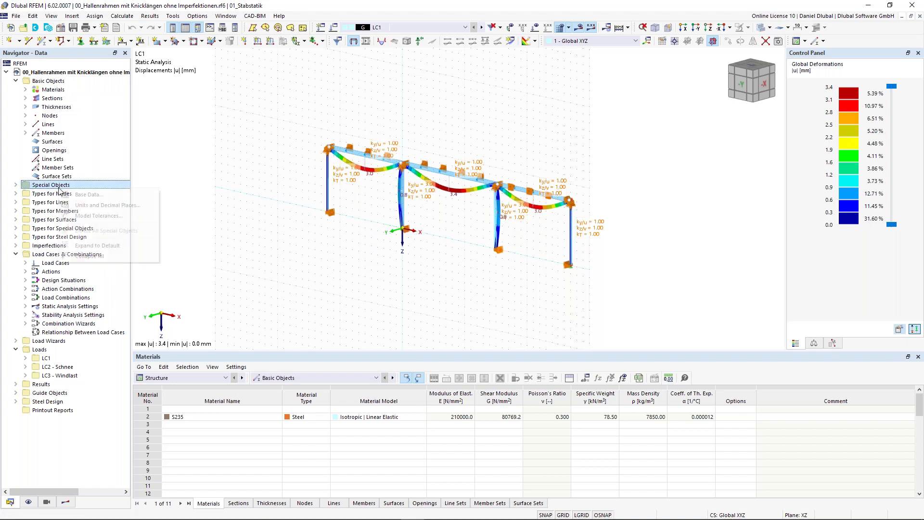
click(16, 185)
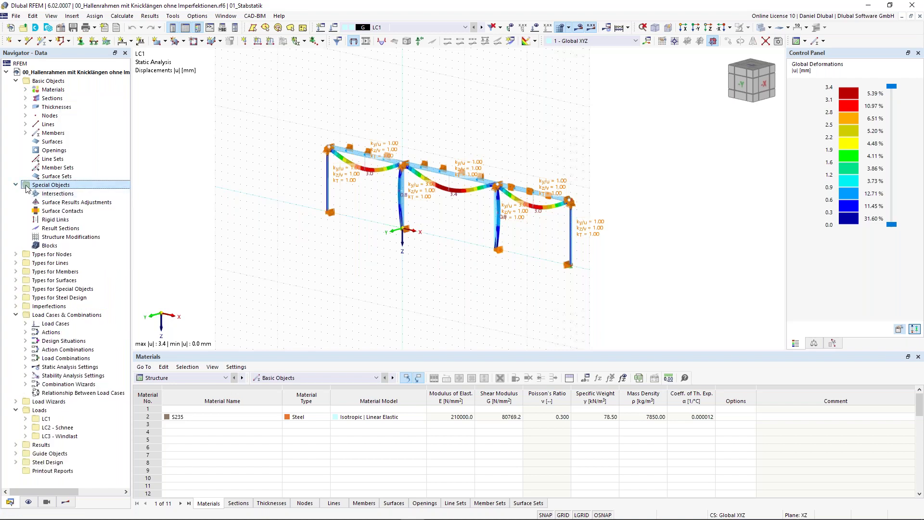
right_click(44, 188)
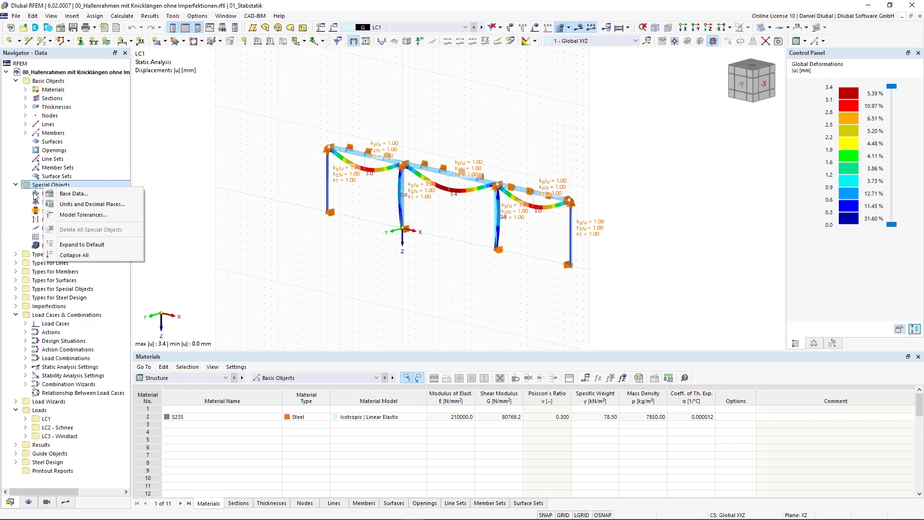
- View the commands available for Intersections, then collapse the Special Objects category in the data tree
click(36, 193)
right_click(56, 195)
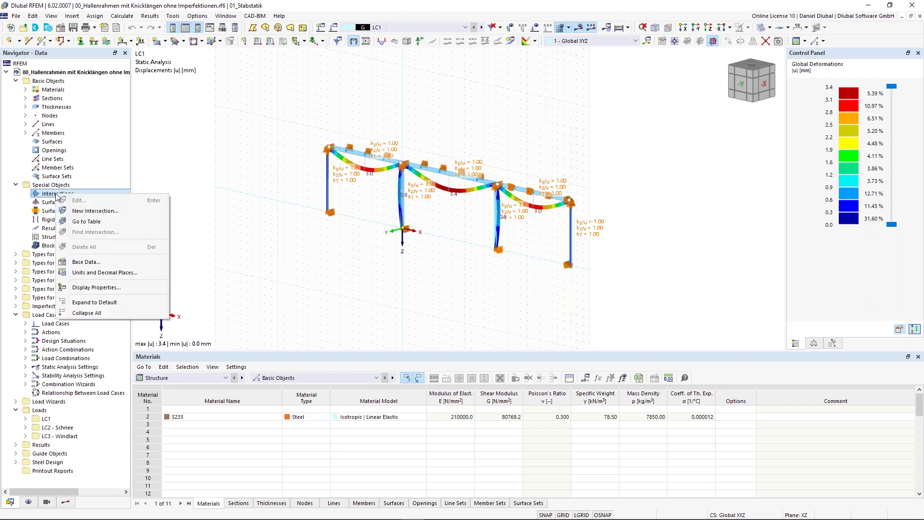
click(16, 185)
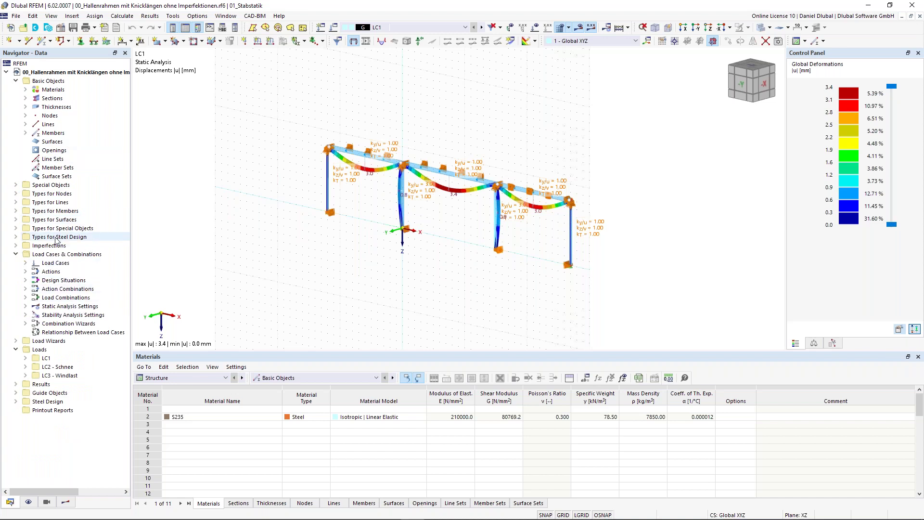
- View the commands for Line Sets, collapse all categories of the data tree, and expand Basic Objects again
right_click(46, 160)
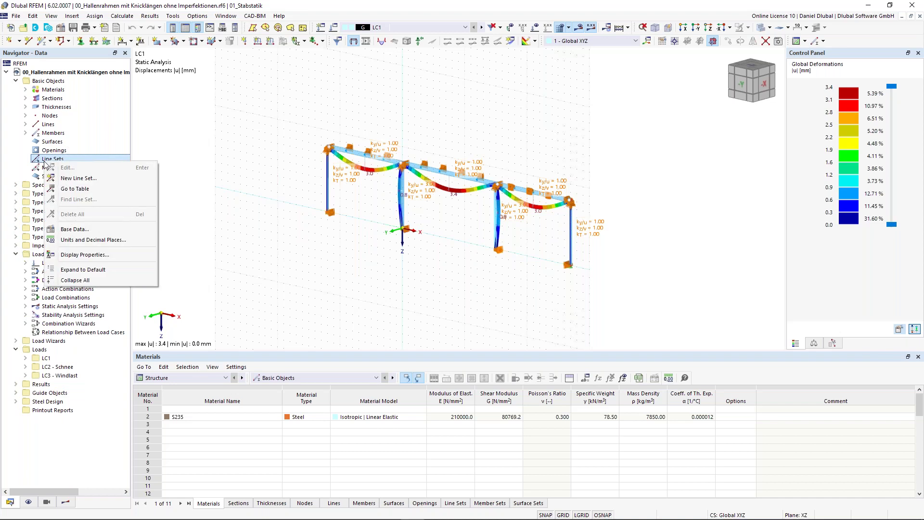
click(102, 280)
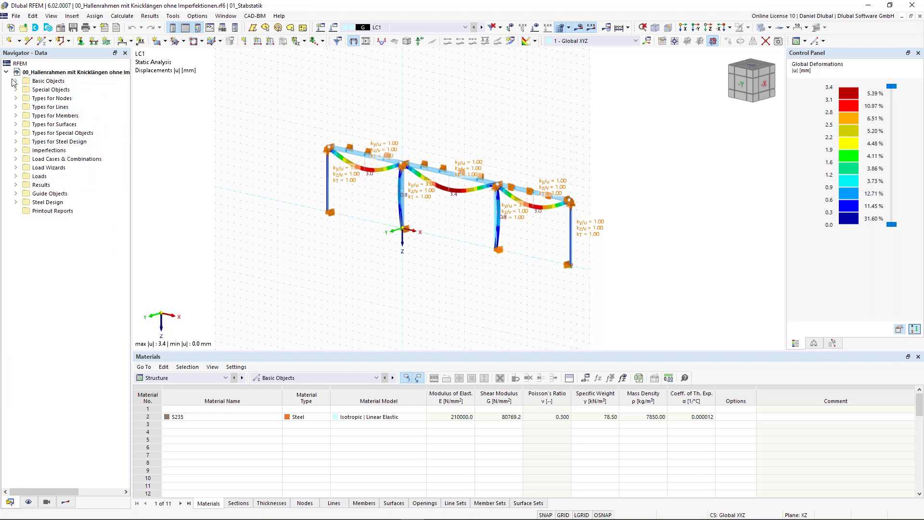
double_click(30, 84)
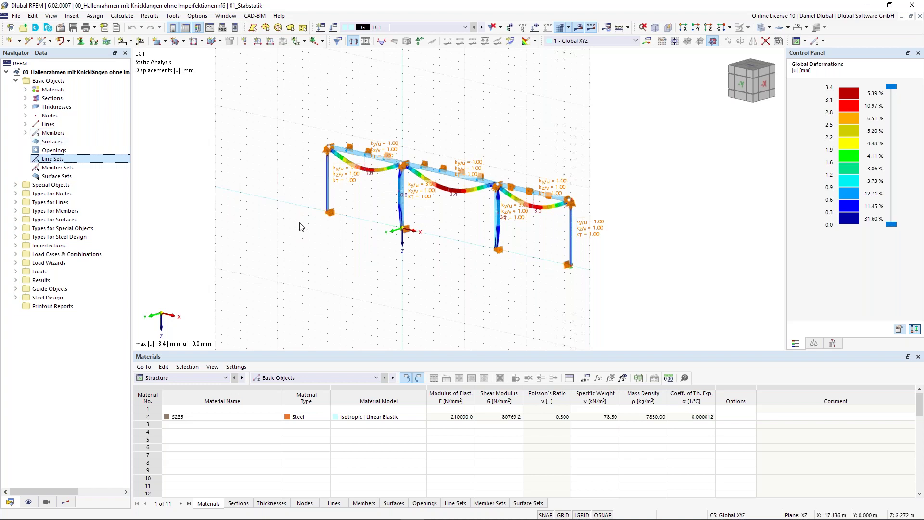
scroll(318, 208, up, 1)
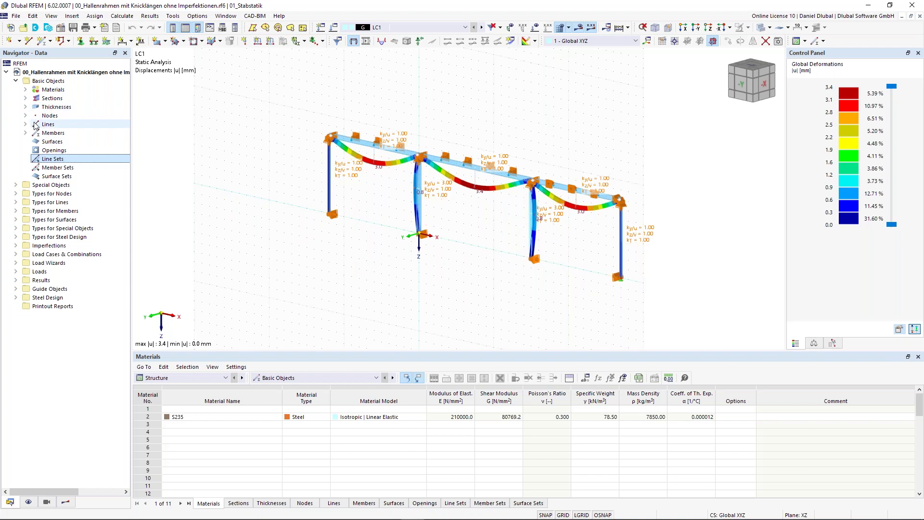
- Expand Special Objects to view its entries, collapse it again, and expand Types for Nodes in the data tree
click(16, 185)
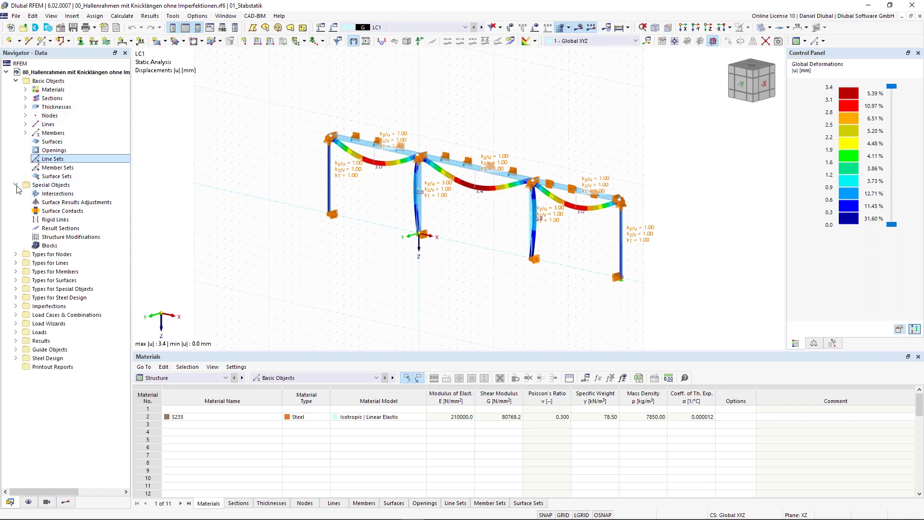
double_click(59, 187)
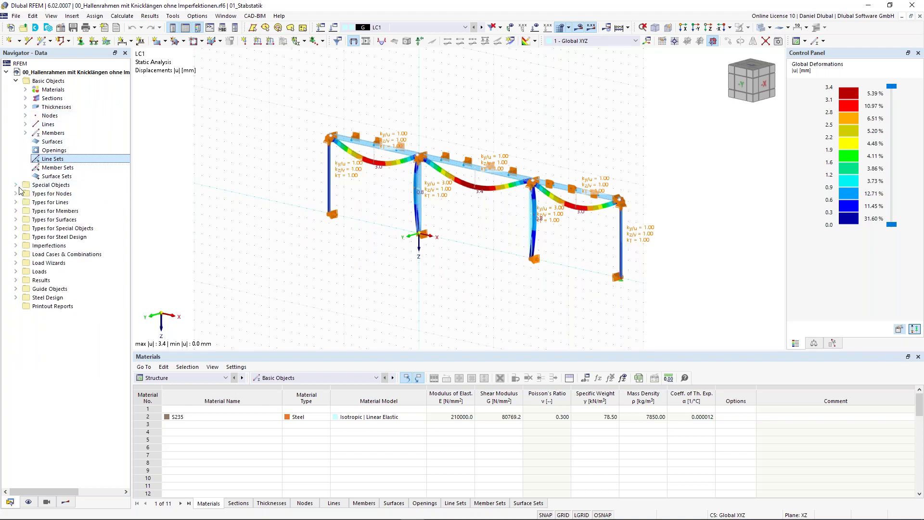
double_click(66, 194)
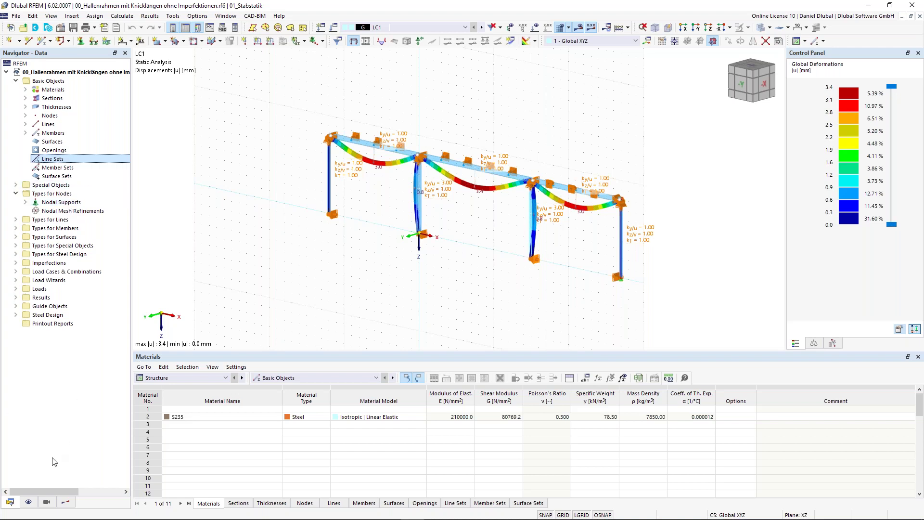
- Show the display settings tree, hide the results in the model view, and show them again
click(28, 502)
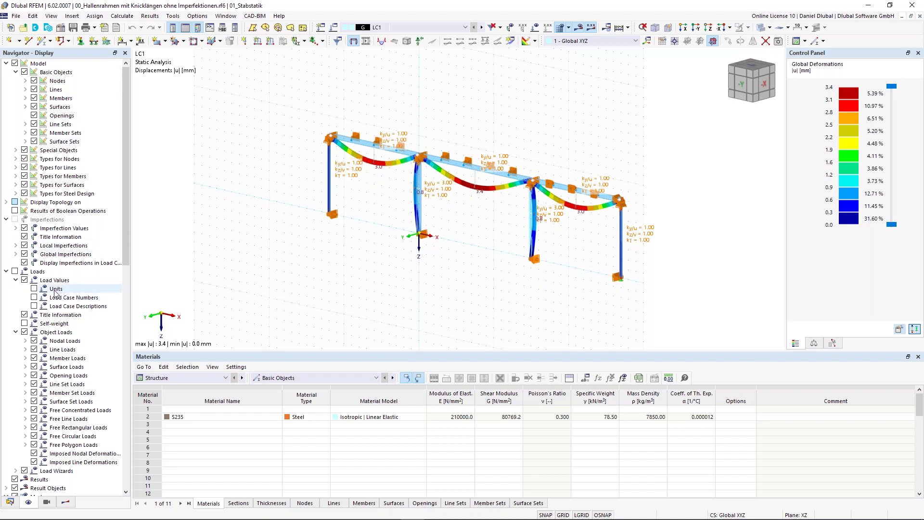
scroll(87, 308, down, 6)
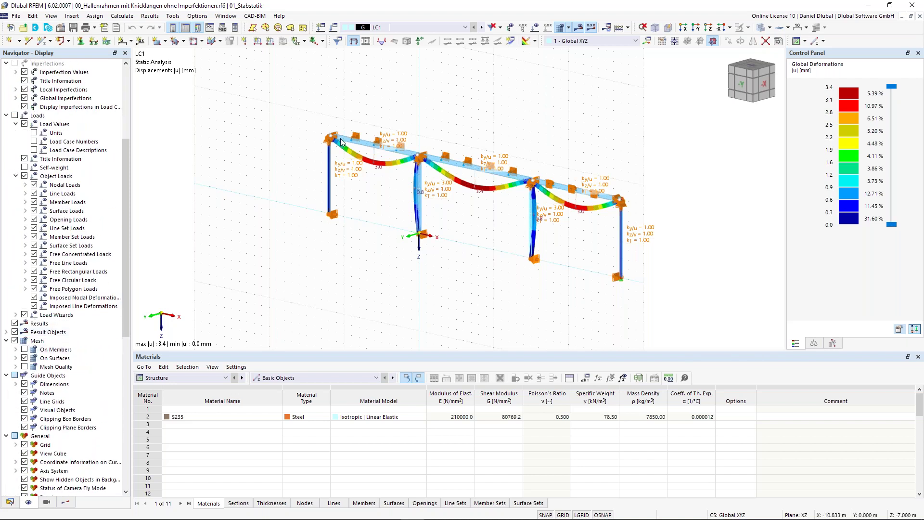
middle_drag(329, 91, 297, 107)
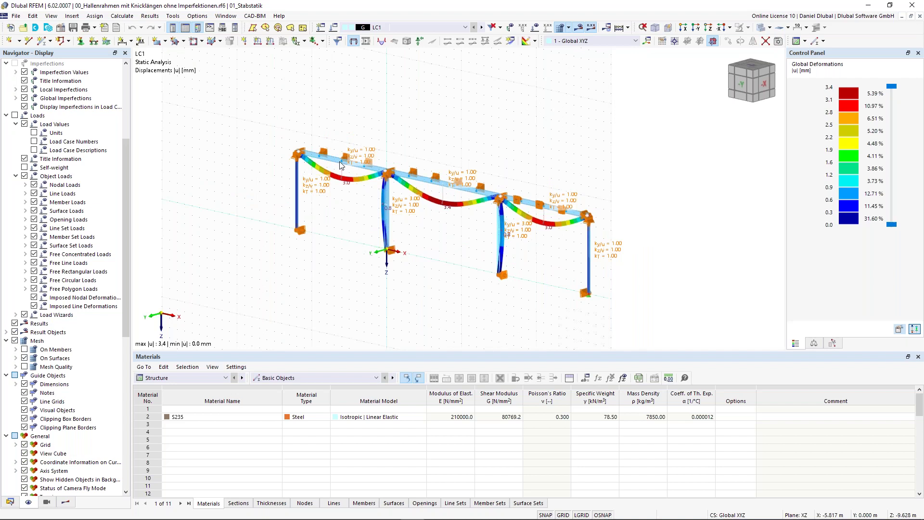
middle_drag(431, 124, 439, 114)
scroll(348, 166, up, 2)
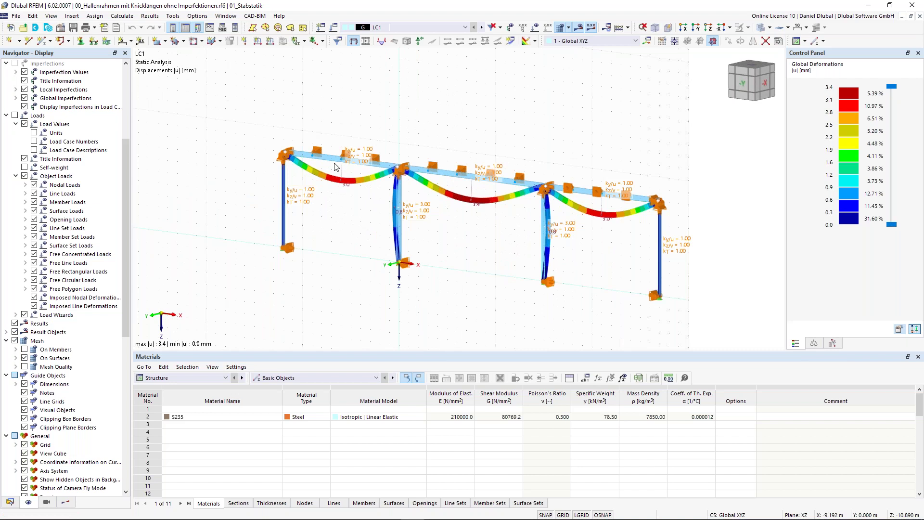
click(15, 323)
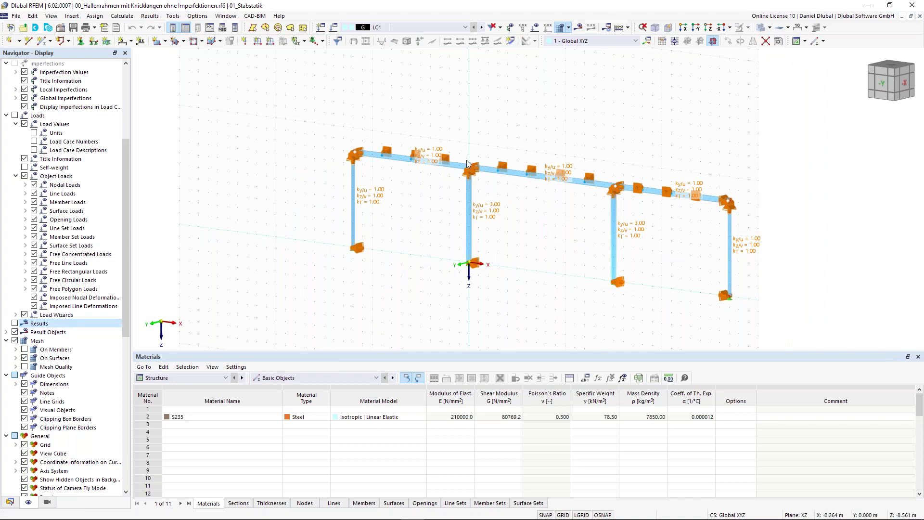
click(15, 323)
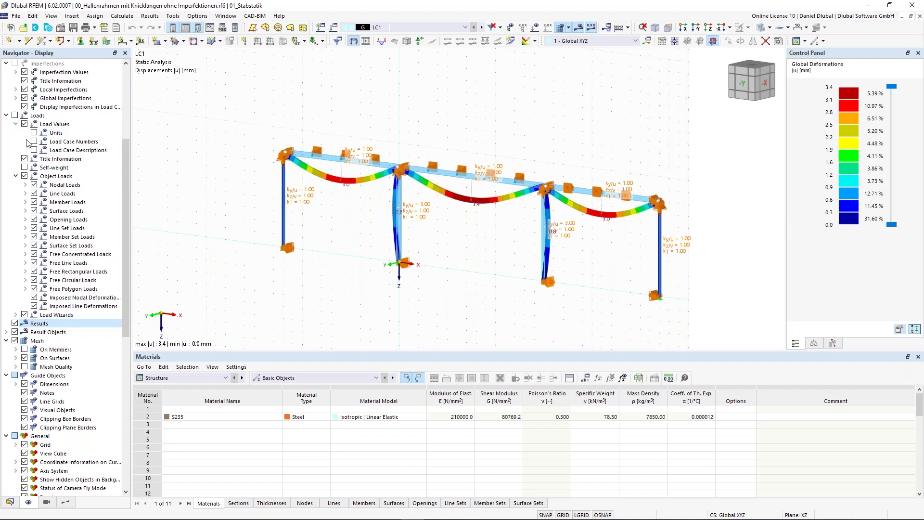
- Try switching the Numbering display on and off again in the display settings tree
scroll(56, 285, down, 7)
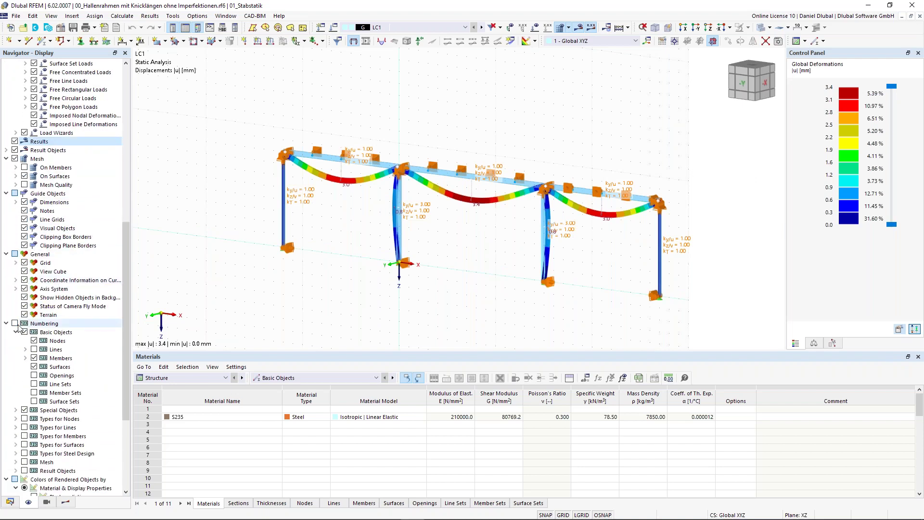
click(15, 326)
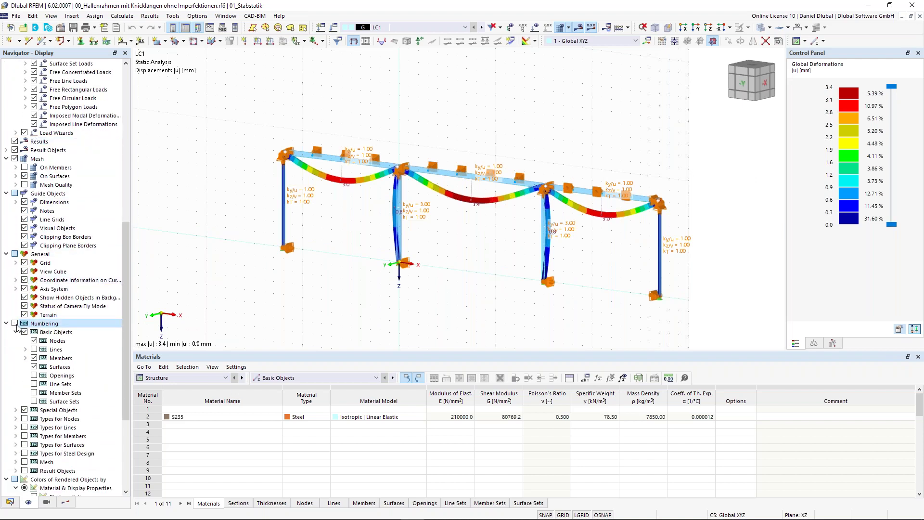
click(15, 323)
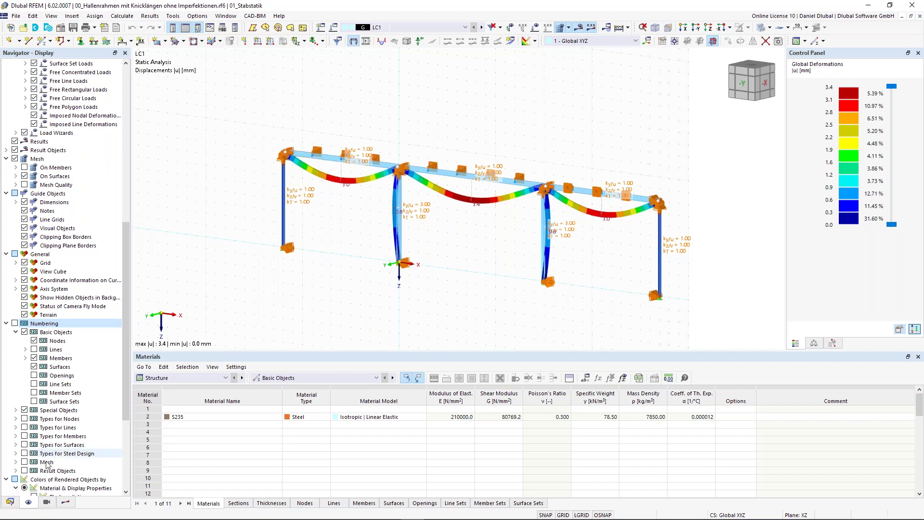
- Show the views navigator, rotate the frame, and apply the saved user-defined view "-Y-Ansicht: Ergebnisse"
click(47, 501)
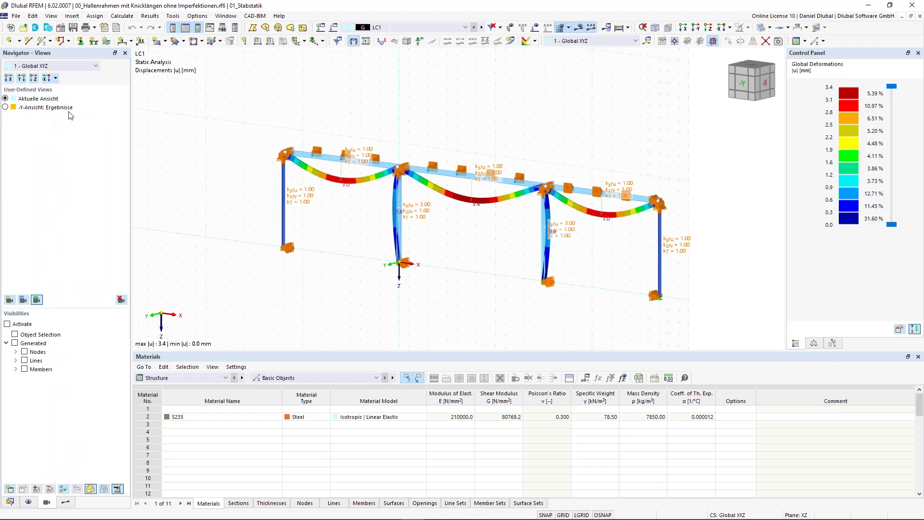
ctrl+middle_drag(428, 96, 482, 95)
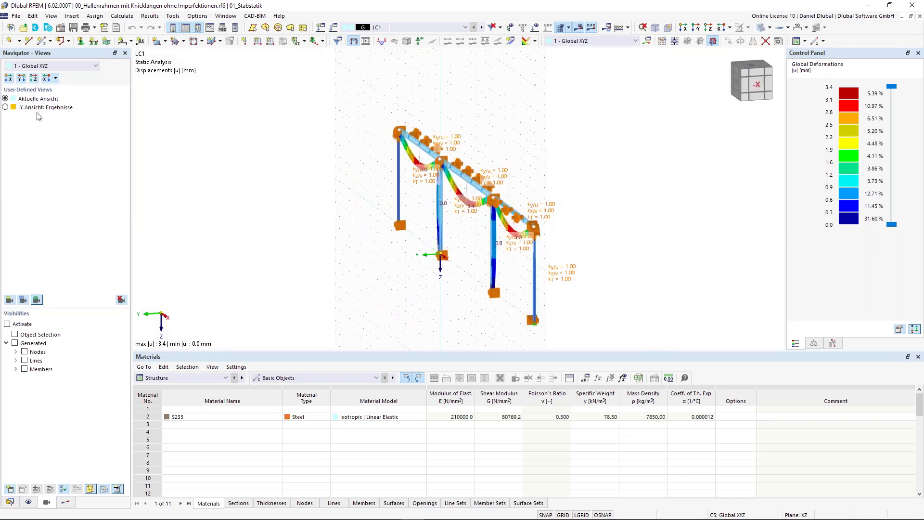
click(5, 107)
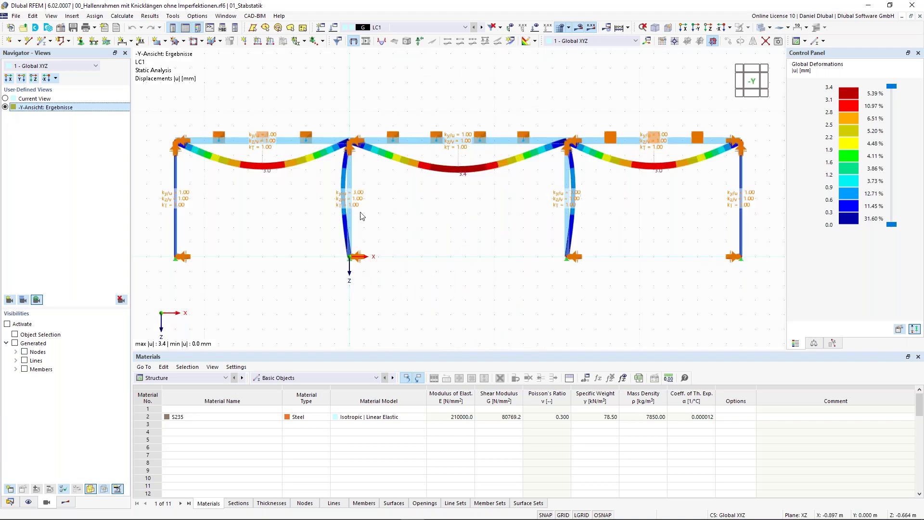
- Activate the generated Members visibility and restrict it to members with section 2 - IPE 450
click(16, 369)
click(25, 369)
click(25, 386)
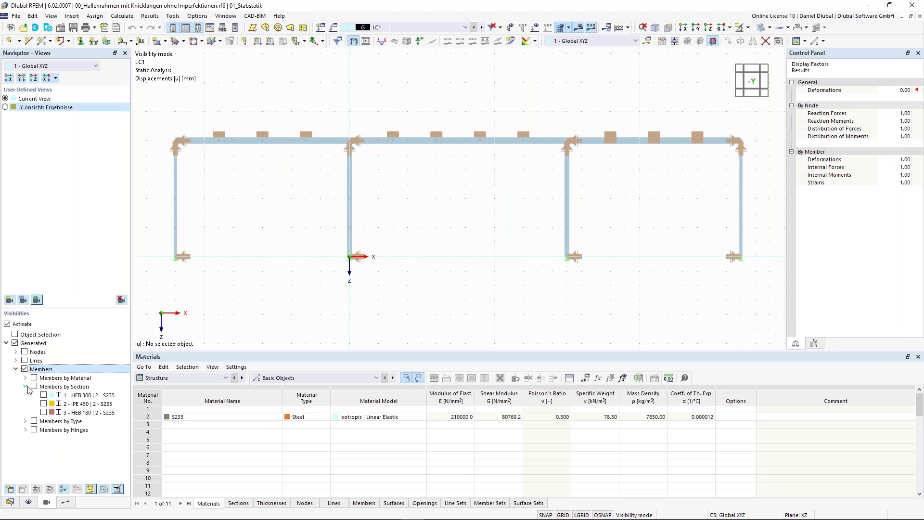
click(45, 404)
click(43, 404)
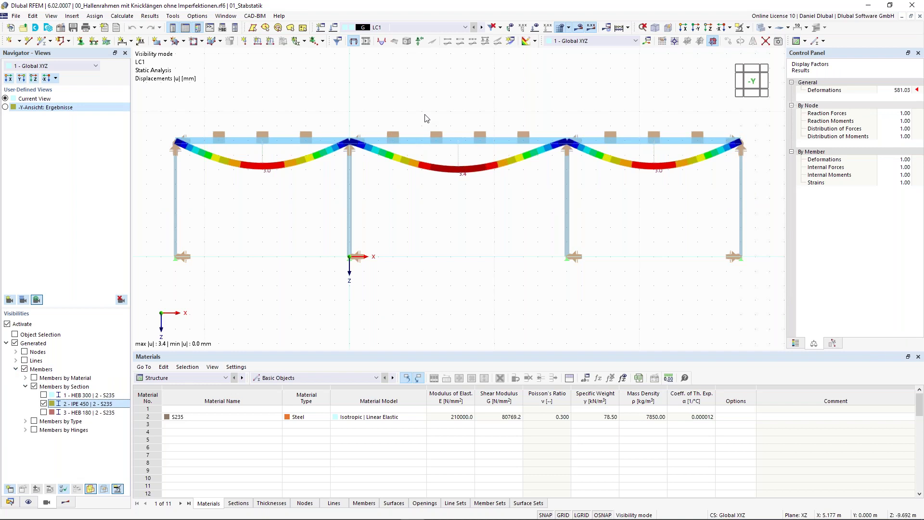
middle_drag(419, 122, 422, 145)
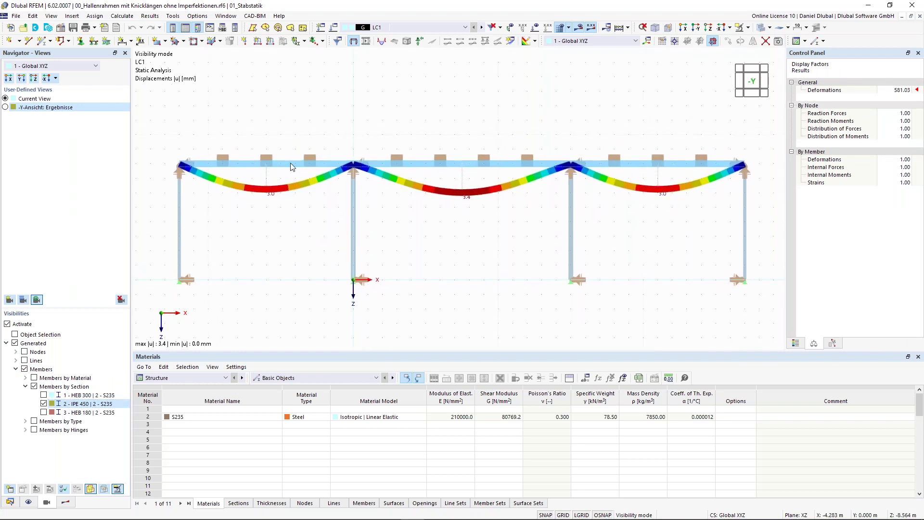
- Show the results navigator, cancel visibility mode for the whole frame, and switch from global deformations to member results
click(66, 502)
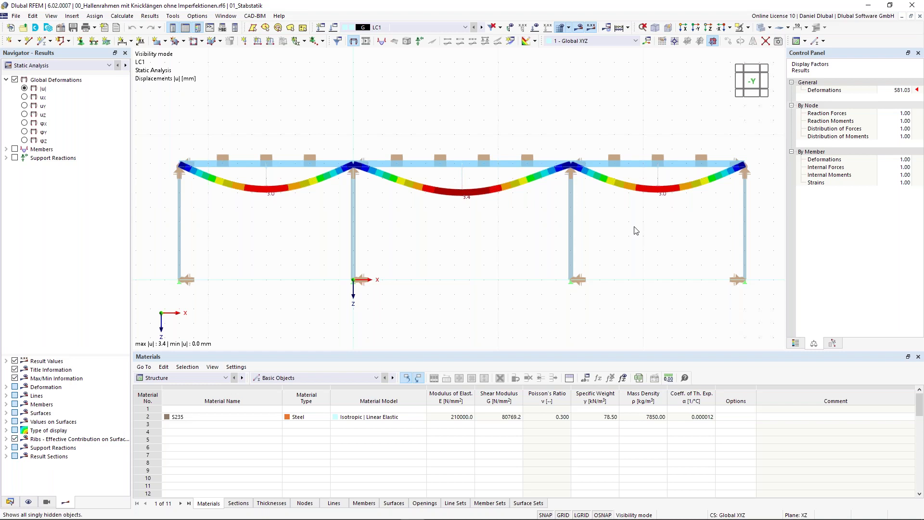
ctrl+middle_drag(633, 231, 394, 129)
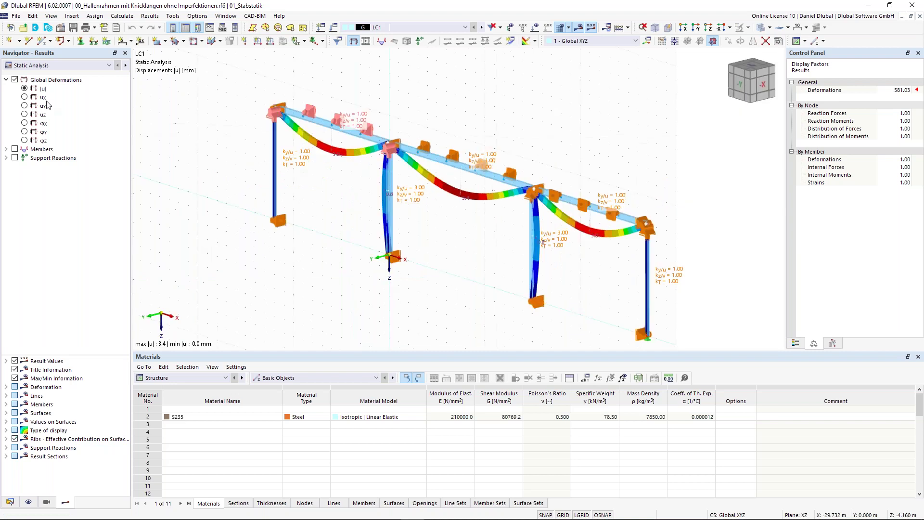
click(6, 150)
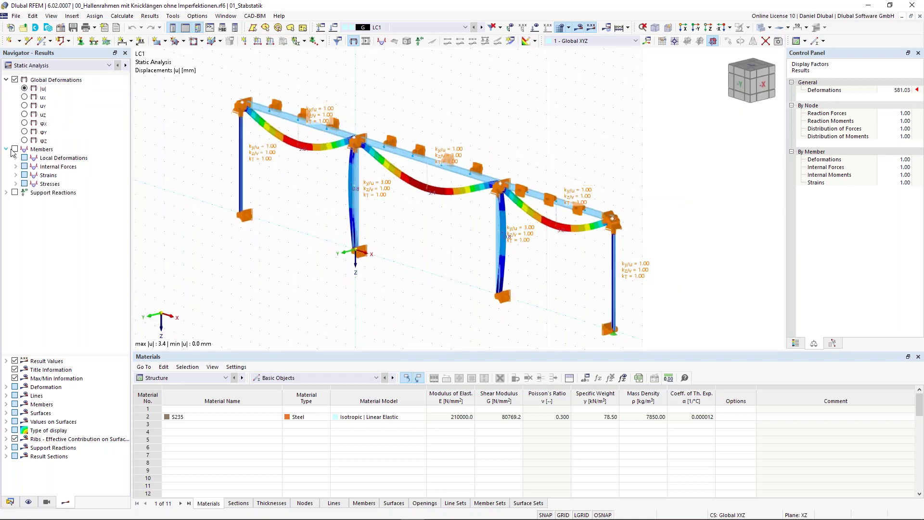
click(15, 149)
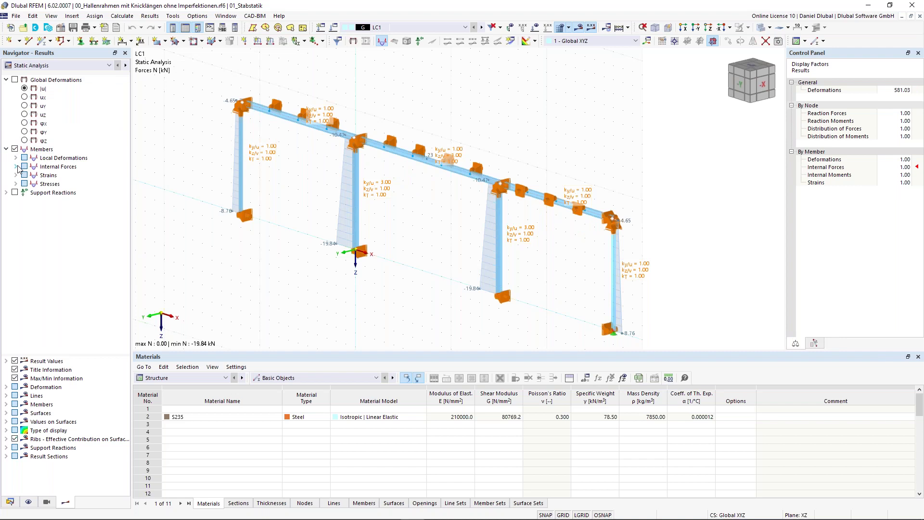
- Expand the members' Internal Forces and go through N and My, ending with the shear force Vz diagram
click(18, 166)
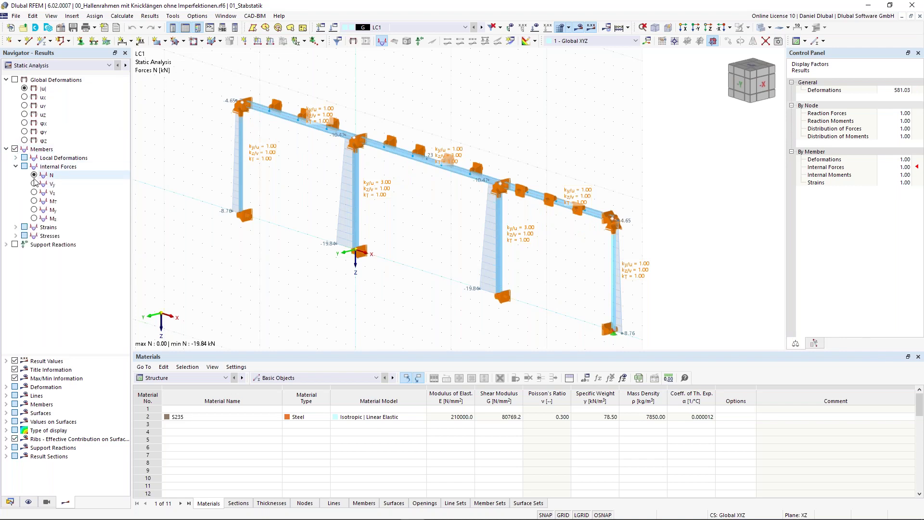
click(35, 176)
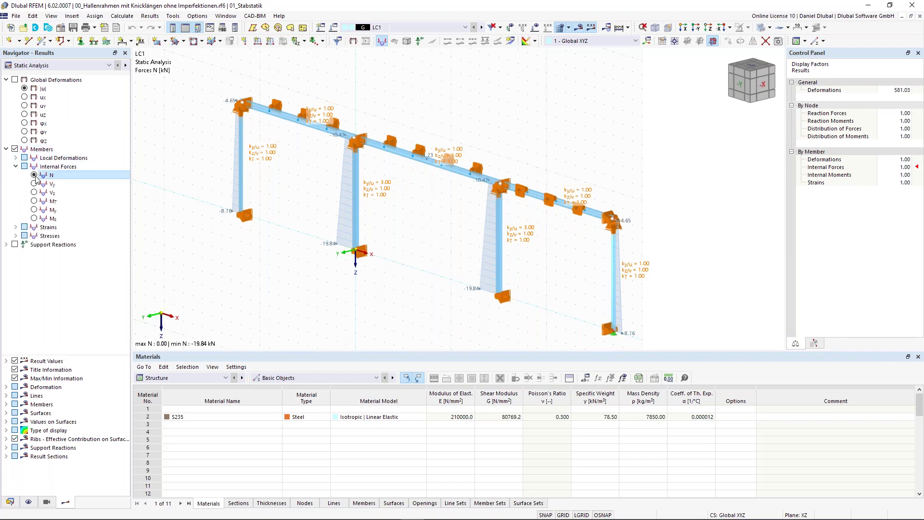
click(34, 210)
click(34, 193)
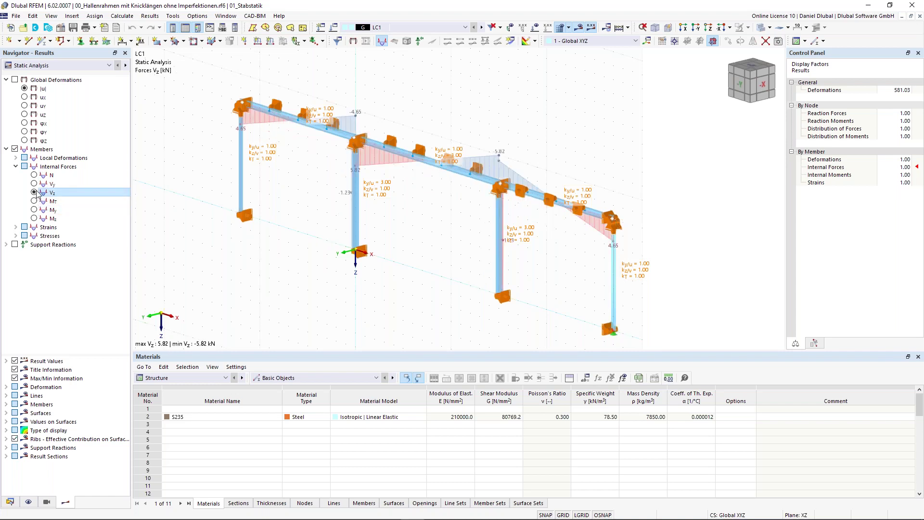
- Display the support reactions on the frame and expand the Nodal Supports options
click(6, 244)
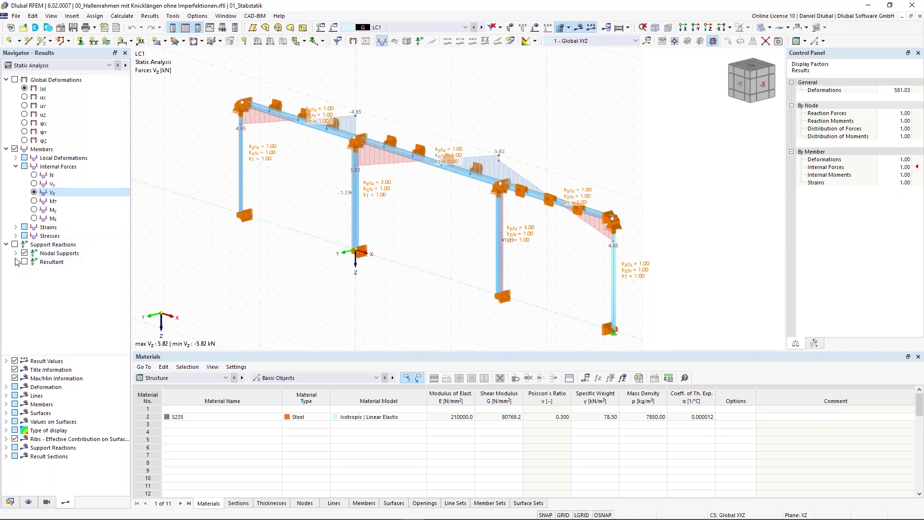
click(15, 245)
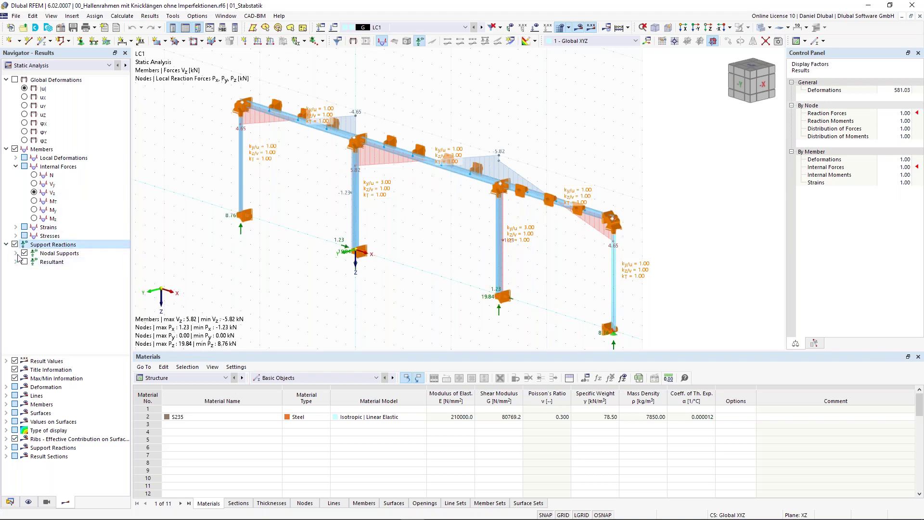
click(16, 254)
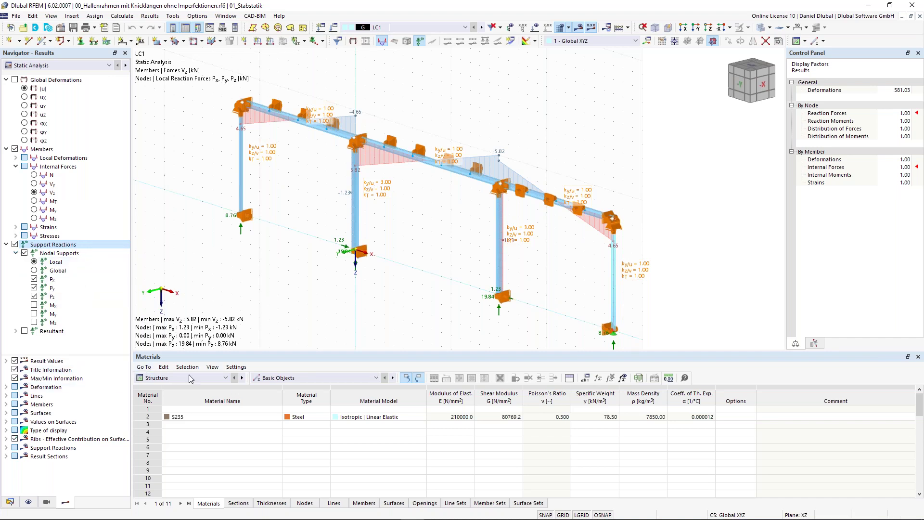
- Page the table from the Structure category to Imperfections and back to the materials list
scroll(208, 378, down, 1)
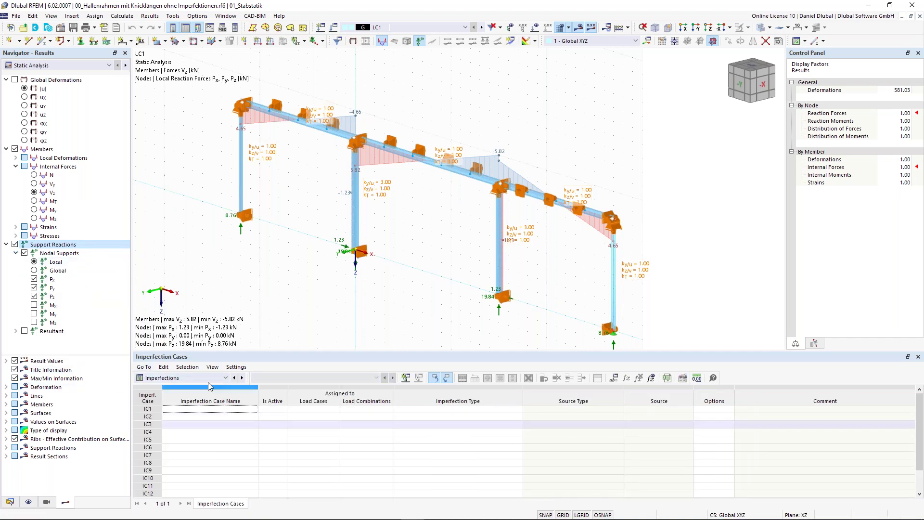
click(208, 379)
click(210, 386)
scroll(195, 380, up, 1)
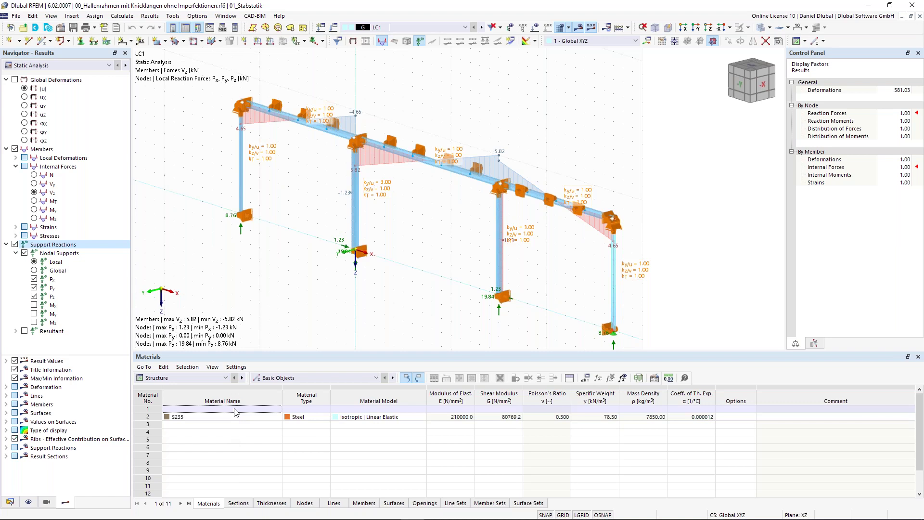
- Show the Sections table, enter the HEB 300 name cell, and review the list of available table categories
click(238, 503)
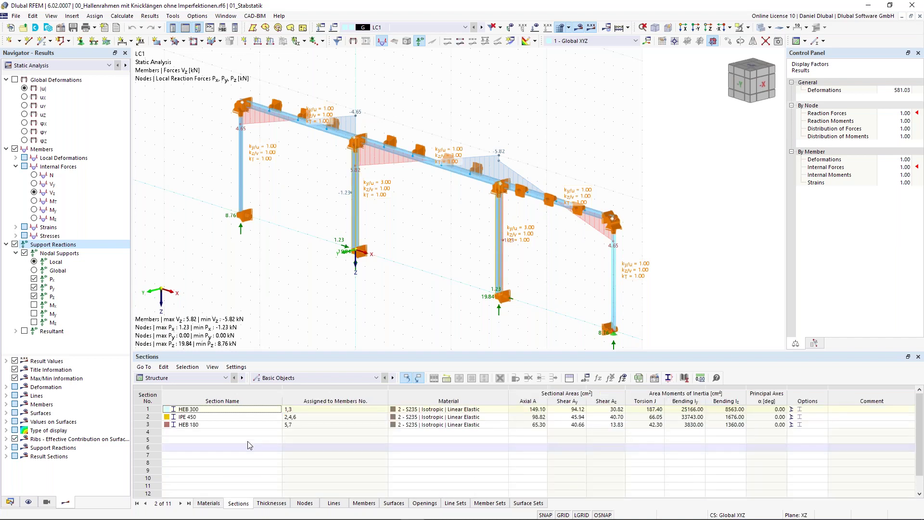
click(204, 409)
click(225, 408)
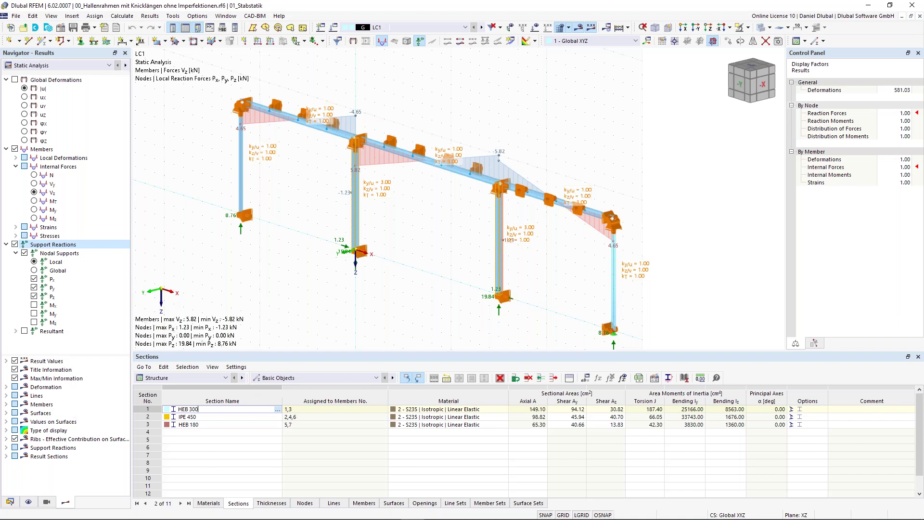
click(205, 380)
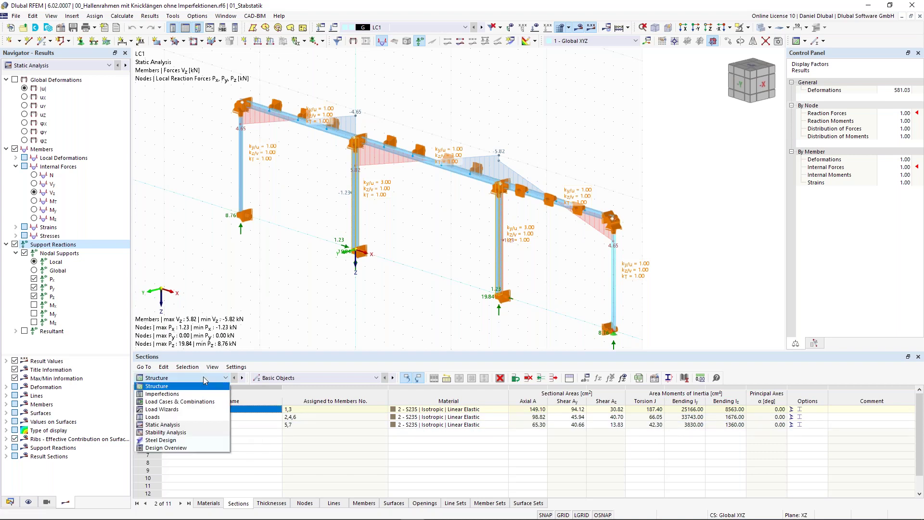
click(306, 266)
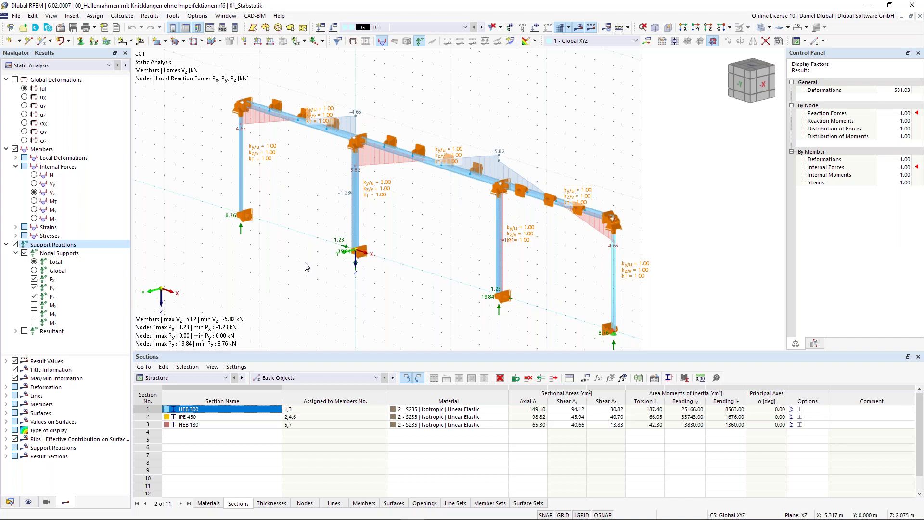
- Demonstrate left-to-right window selection around the lower part and base support of the frame's leftmost column
ctrl+middle_drag(299, 270, 335, 254)
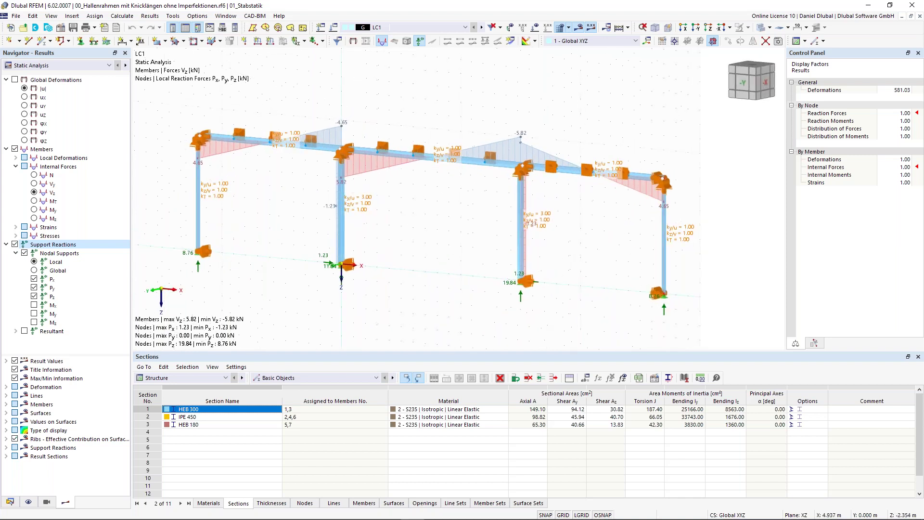
scroll(398, 231, down, 1)
middle_drag(399, 233, 417, 232)
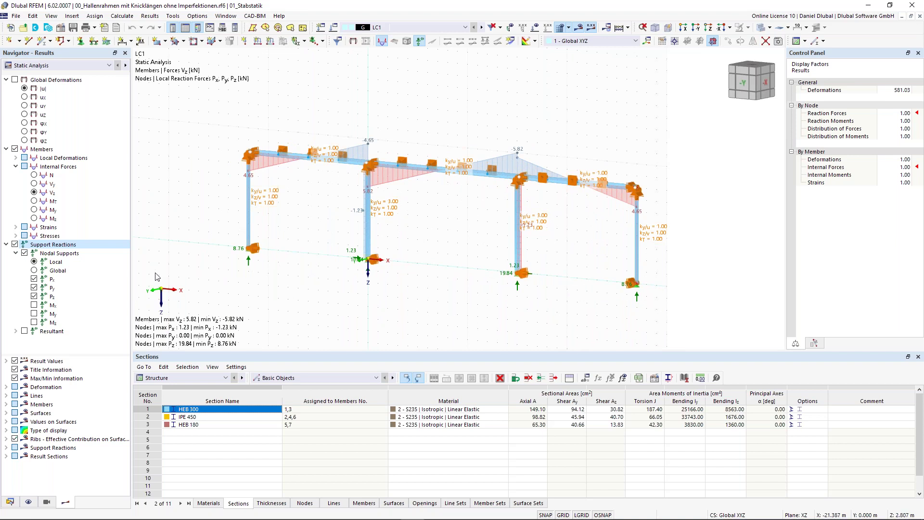
drag(192, 196, 294, 301)
drag(195, 198, 286, 288)
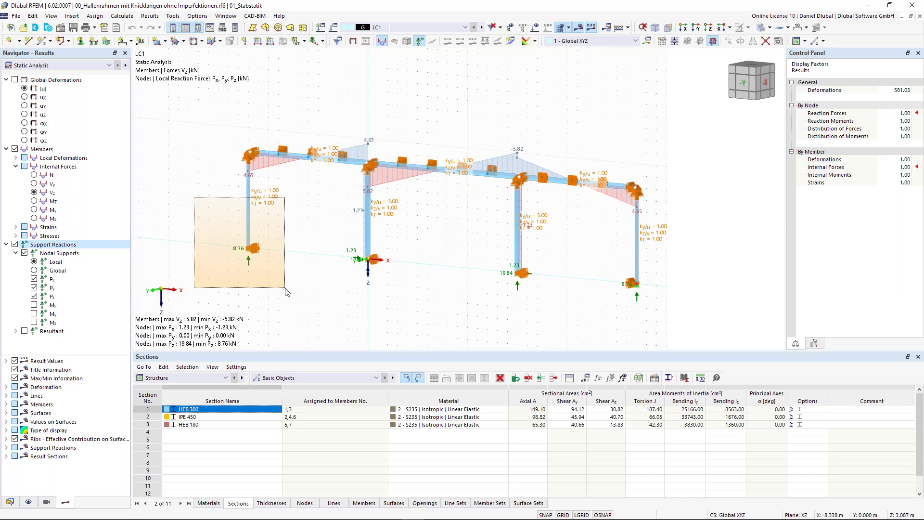
drag(286, 291, 285, 291)
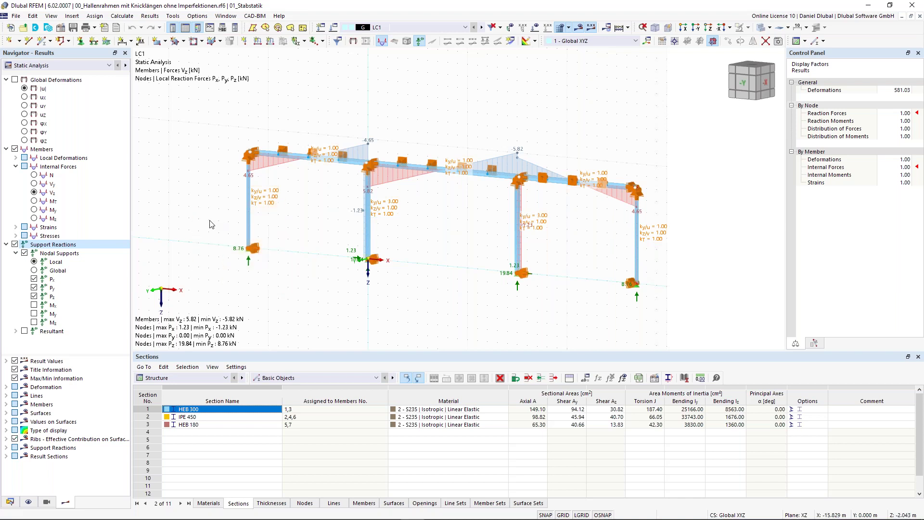
drag(193, 202, 288, 292)
- Select the frame's leftmost column with a right-to-left crossing window over its lower part, and clear the selection
drag(278, 277, 205, 205)
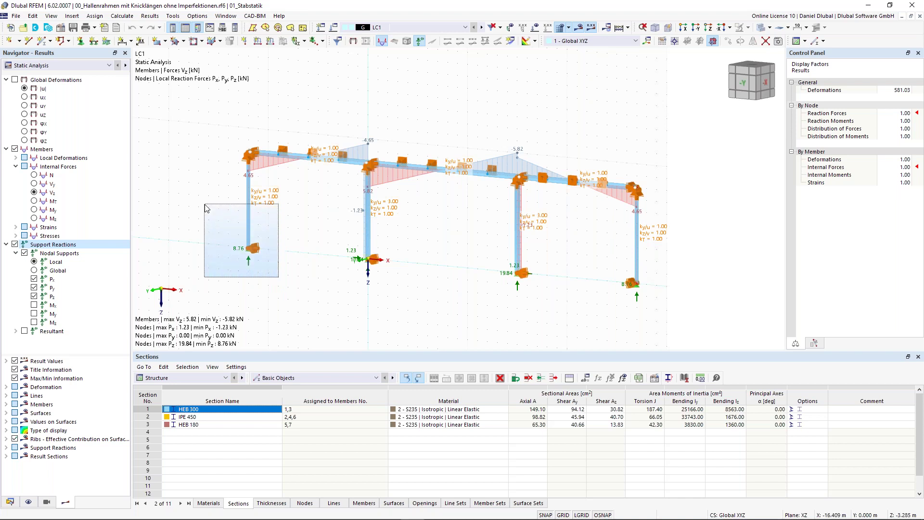
drag(205, 207, 200, 204)
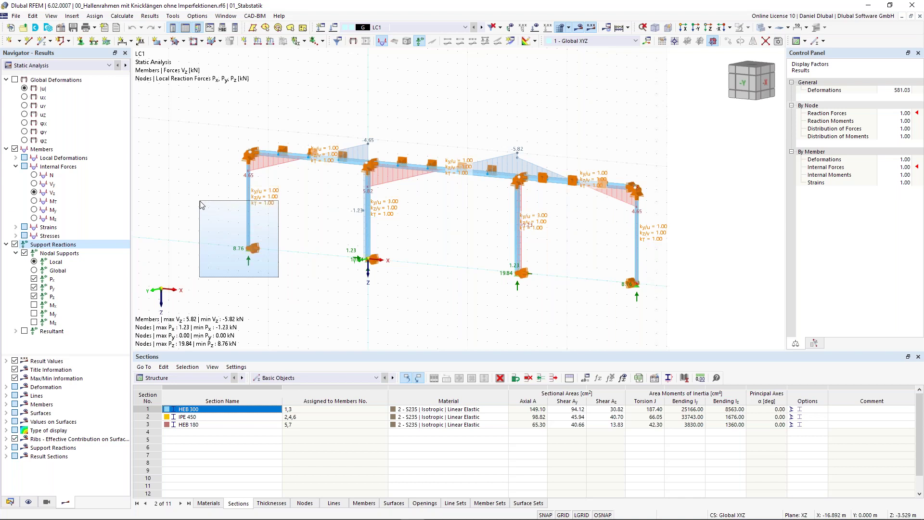
drag(201, 205, 201, 205)
mouse_move(200, 202)
mouse_down()
mouse_move(208, 199)
mouse_move(192, 191)
mouse_up()
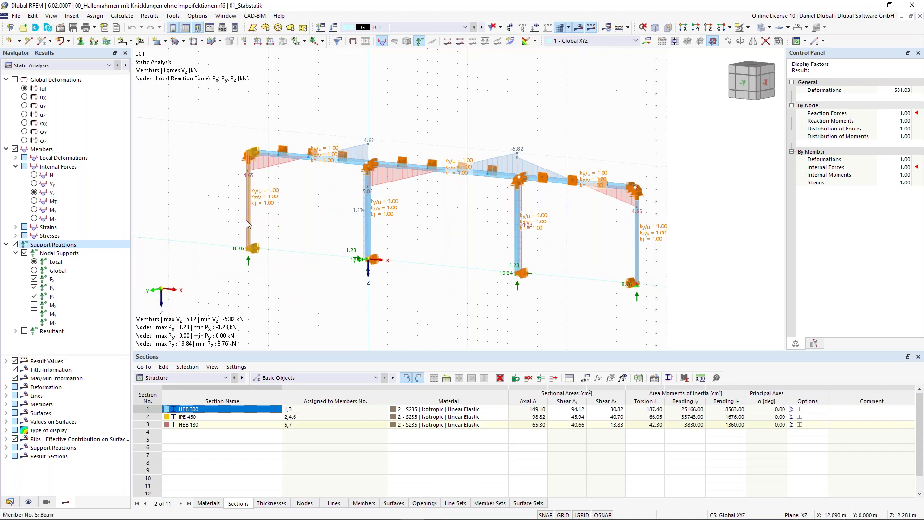
click(278, 270)
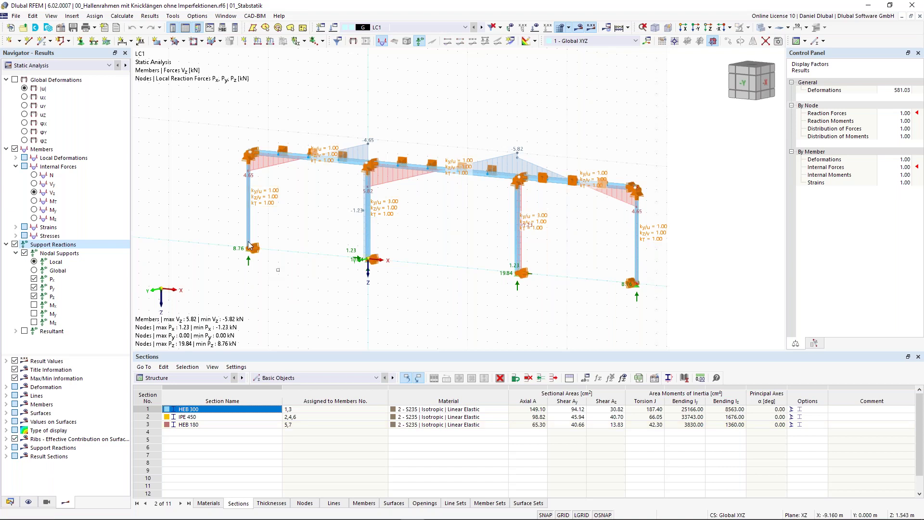
drag(279, 271, 209, 209)
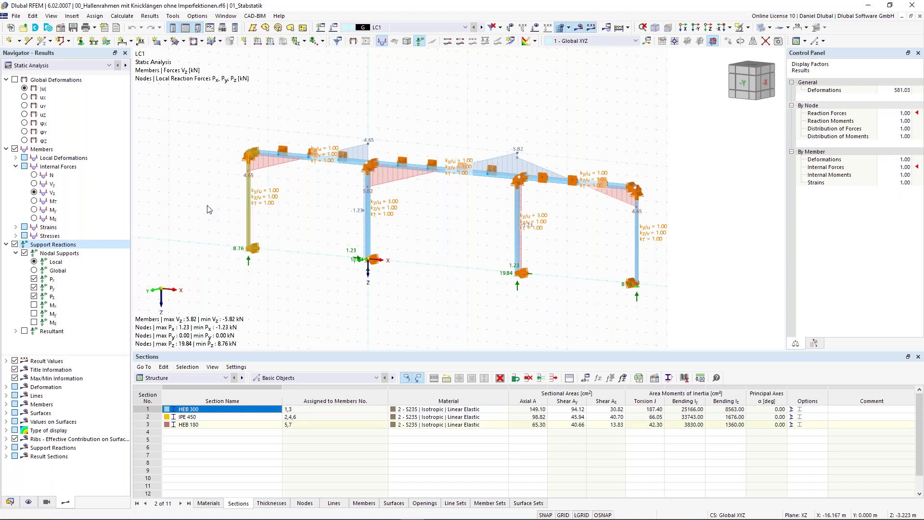
click(304, 242)
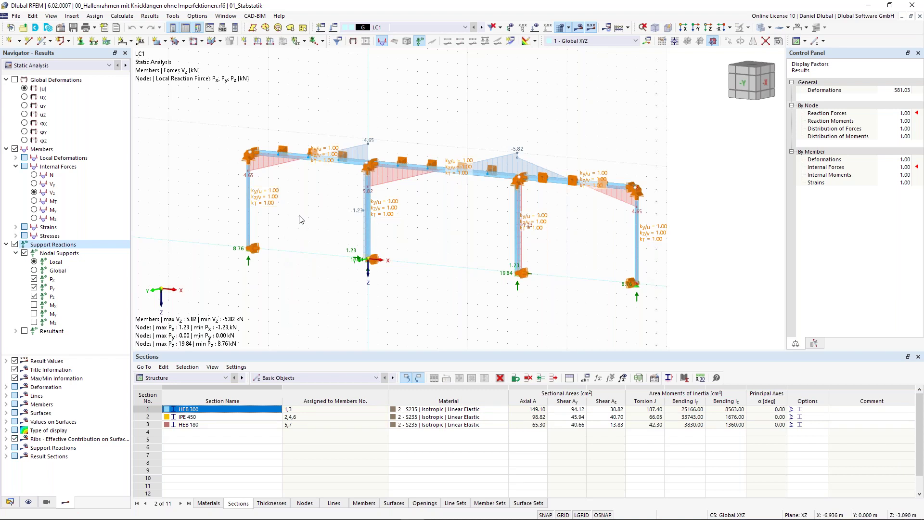
- Display the frame as a wireframe model and hide the calculation results
right_click(301, 219)
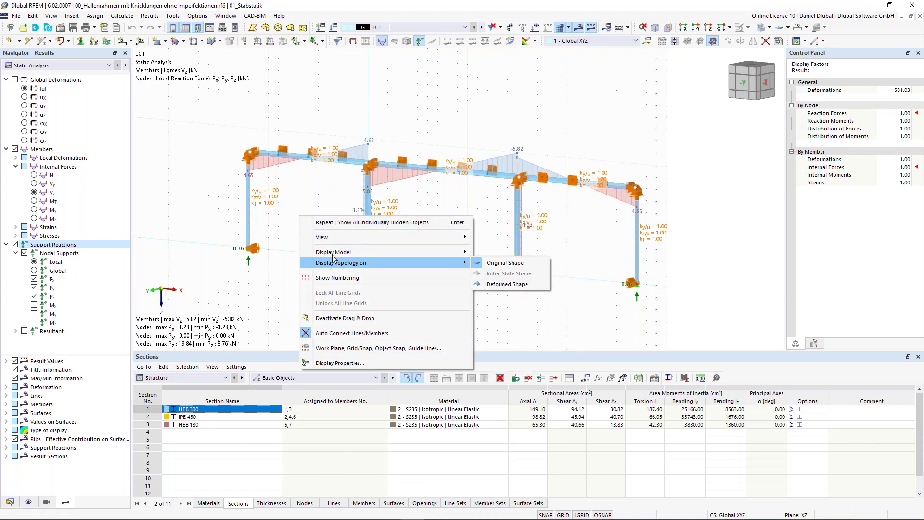
mouse_move(403, 253)
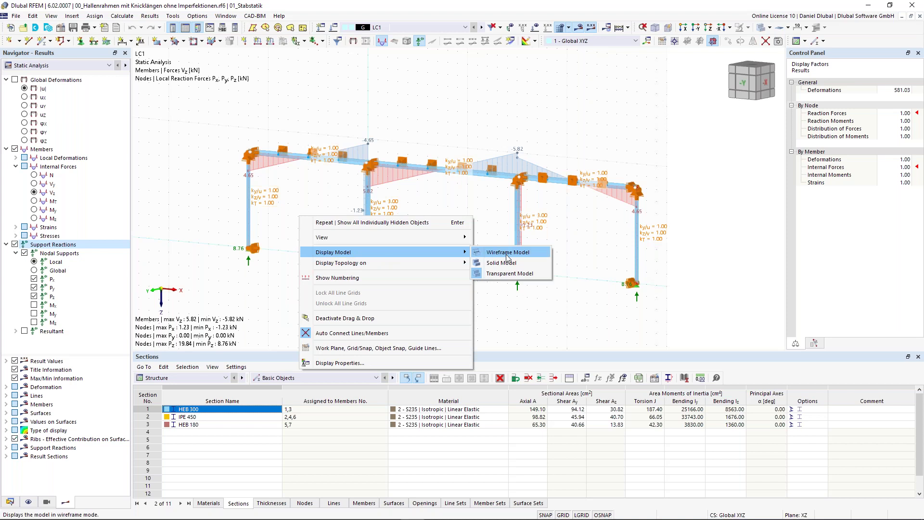
click(489, 263)
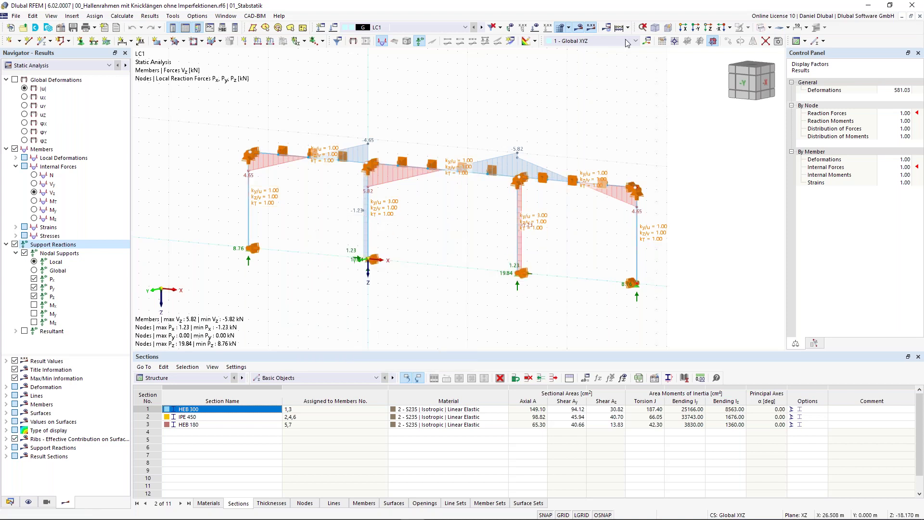
click(580, 28)
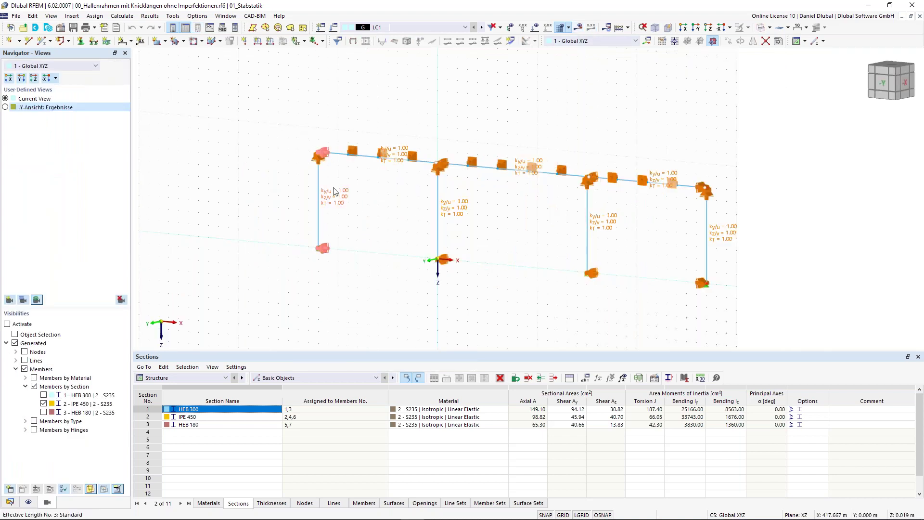
- Select the leftmost column and review the member commands available for it, including Assignment, without applying any
middle_drag(340, 195, 330, 193)
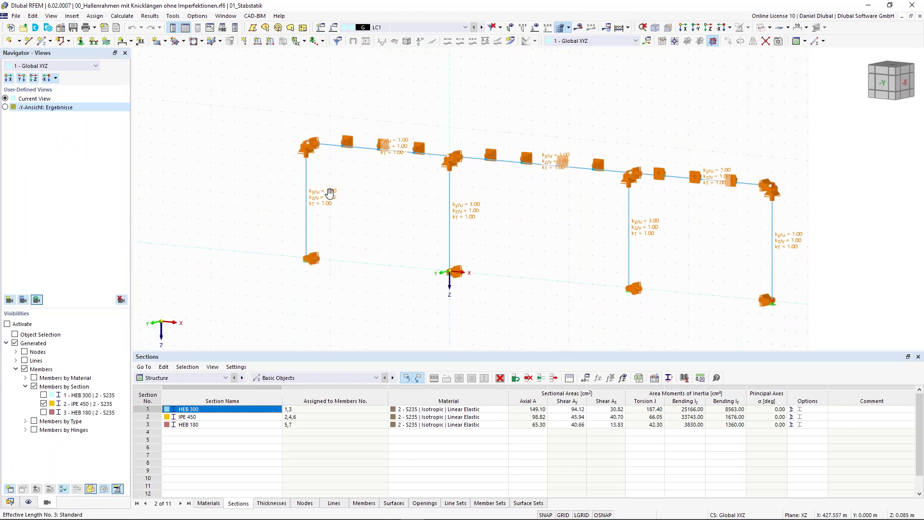
middle_drag(330, 193, 321, 194)
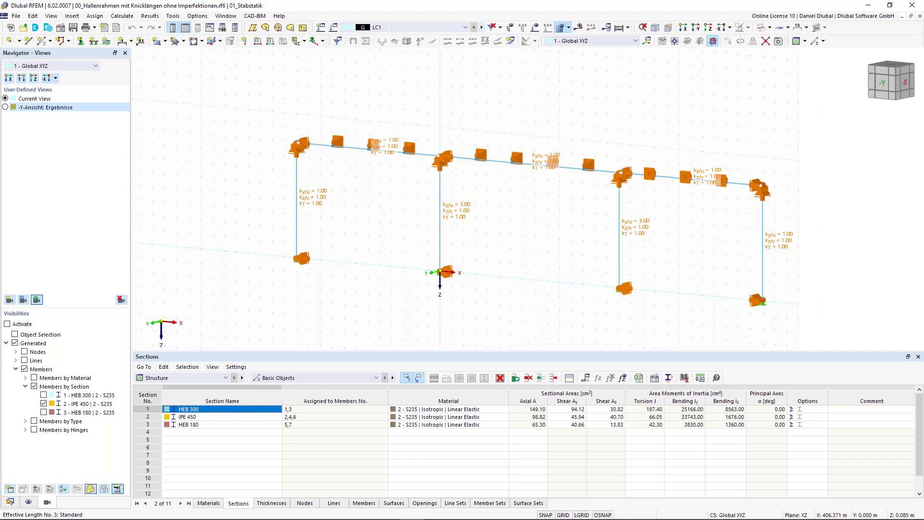
click(297, 202)
right_click(297, 205)
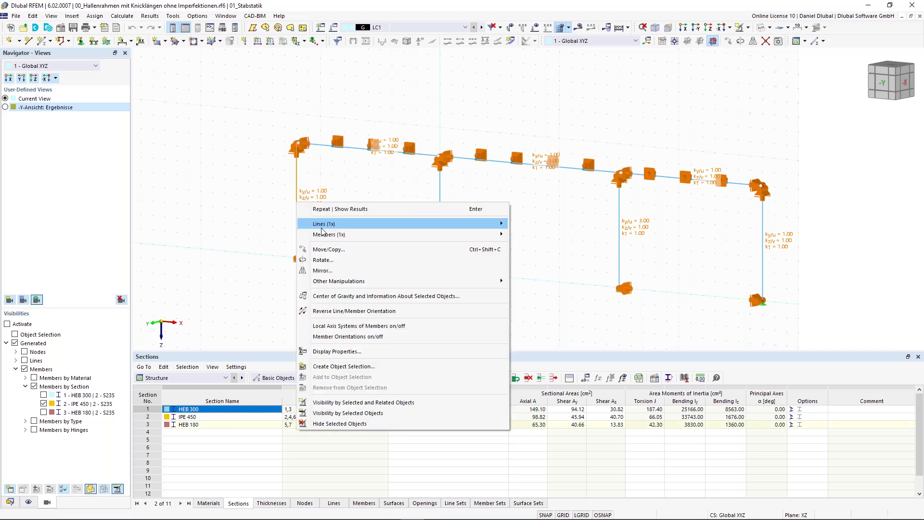
mouse_move(323, 234)
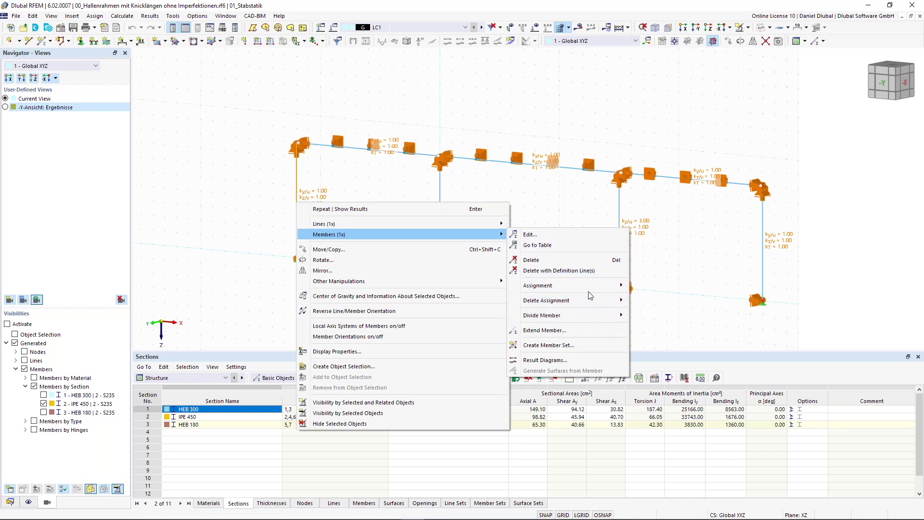
mouse_move(588, 290)
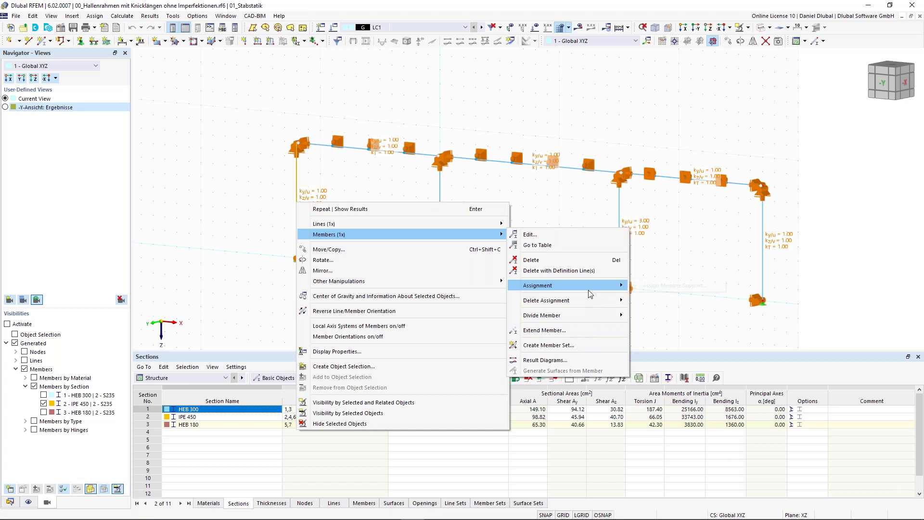
click(559, 193)
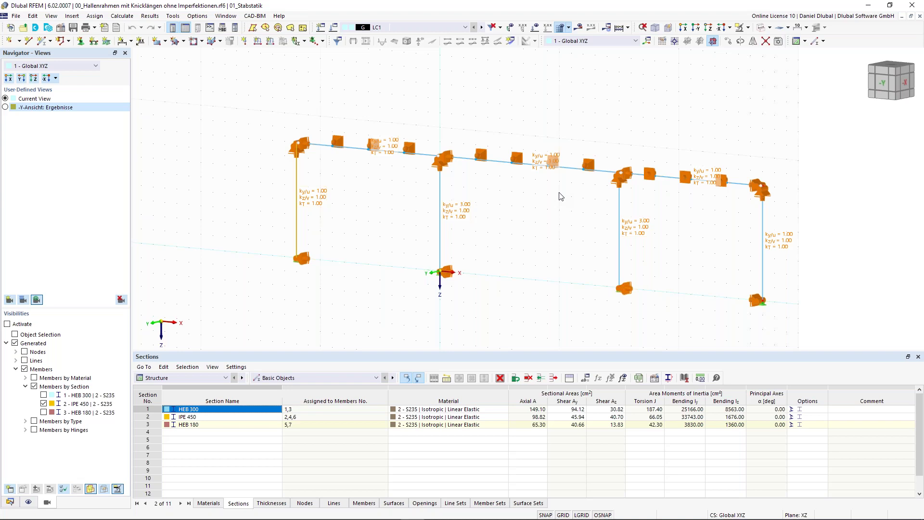
- Zoom the frame out and in, rotate it, and reorient it with the navigation cube
scroll(463, 217, down, 3)
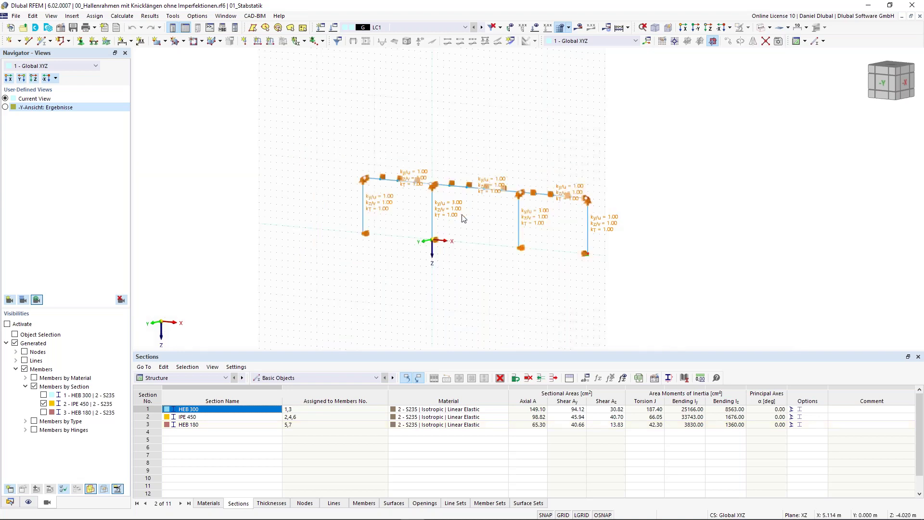
scroll(463, 217, up, 2)
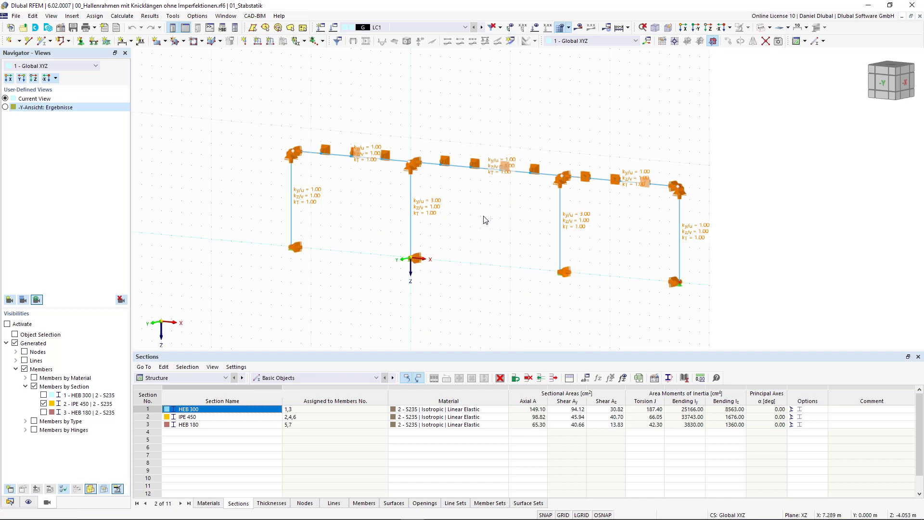
ctrl+middle_drag(483, 216, 616, 178)
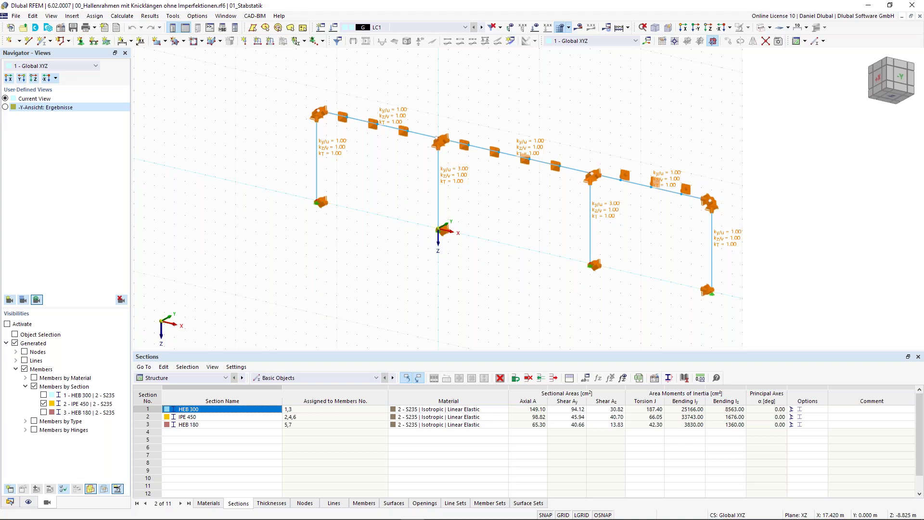
click(884, 57)
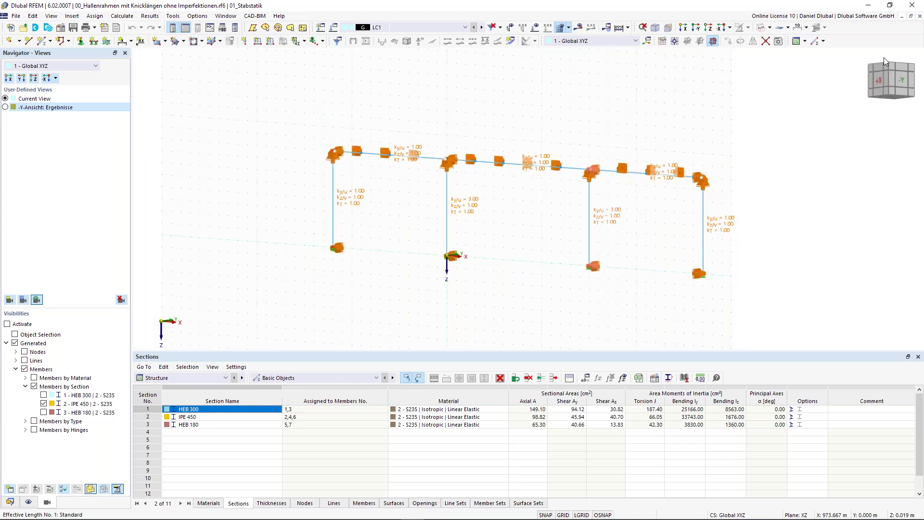
click(899, 69)
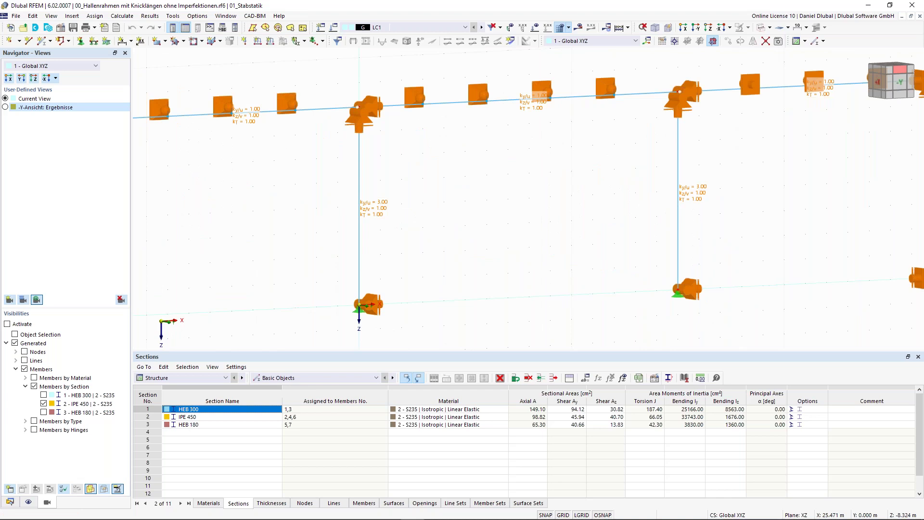
- Rotate the frame to an oblique view from above on its -Y side, and zoom and pan to show it completely
ctrl+middle_drag(588, 224, 583, 230)
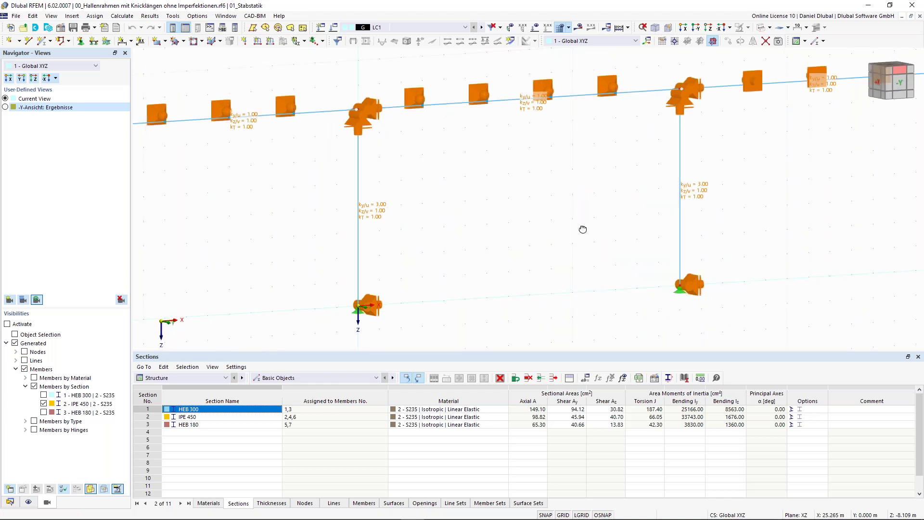
scroll(597, 224, down, 4)
ctrl+middle_drag(583, 226, 359, 169)
scroll(365, 171, up, 1)
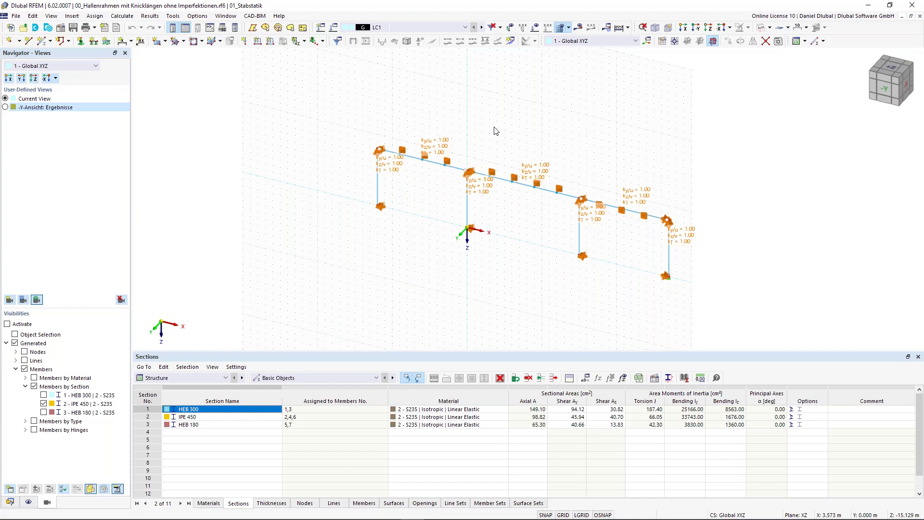
middle_drag(528, 135, 474, 136)
scroll(472, 136, up, 1)
scroll(472, 136, down, 1)
middle_drag(434, 127, 437, 129)
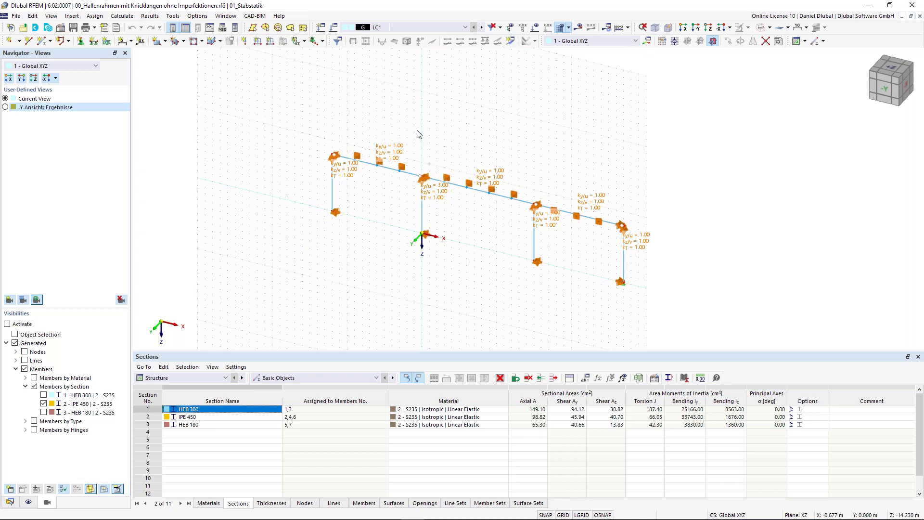
middle_drag(410, 132, 403, 133)
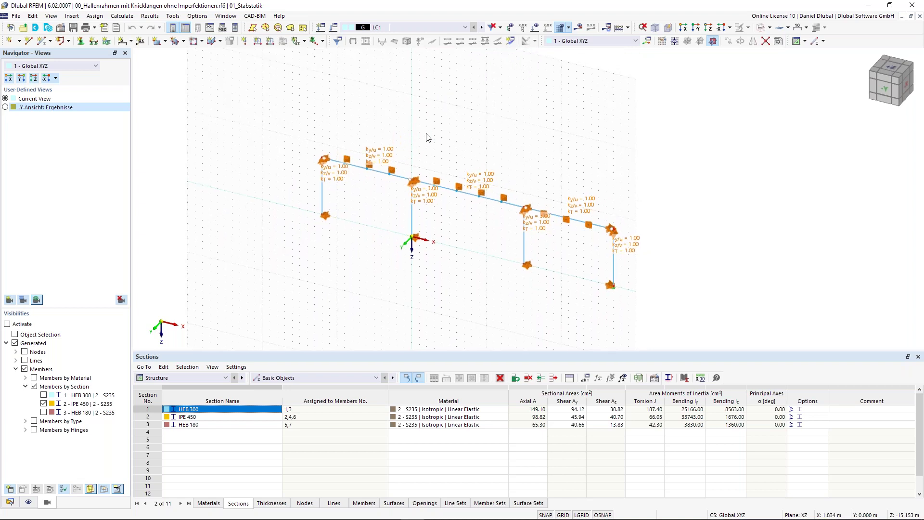
- Start a new model and name it "Single-span Beam"
click(17, 17)
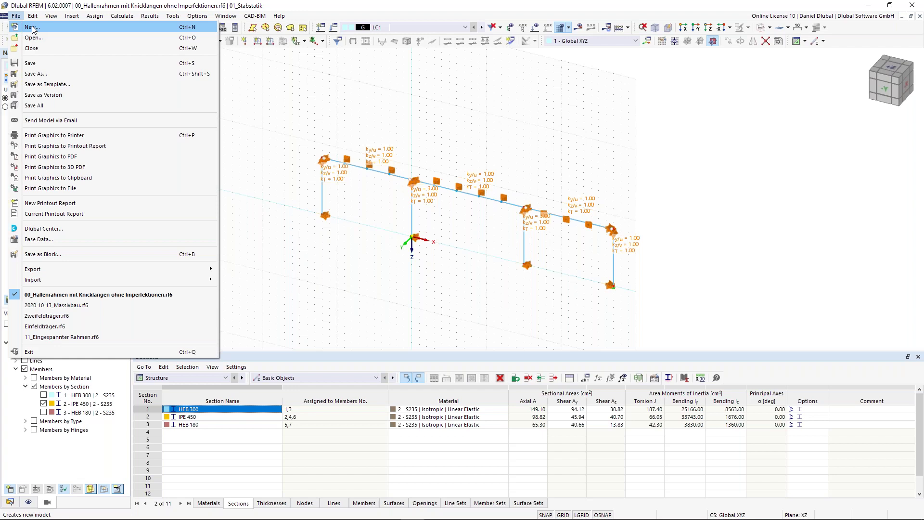
click(32, 28)
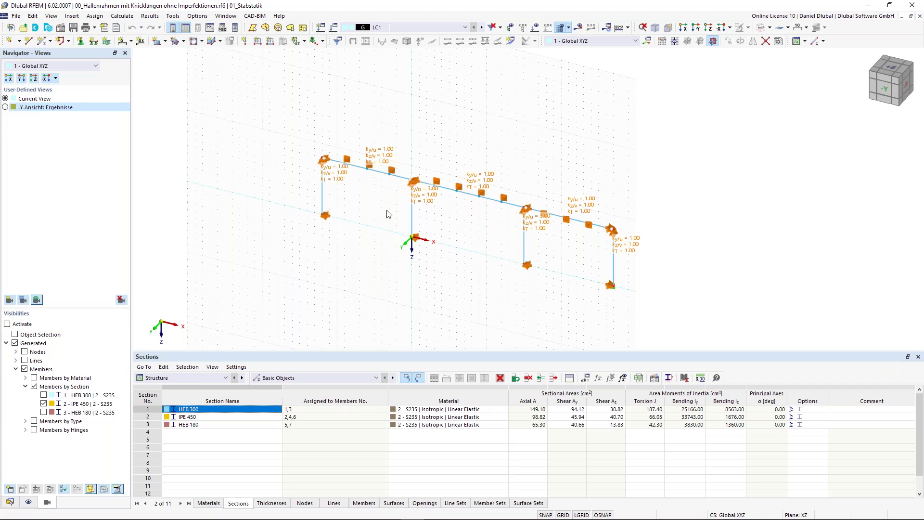
key(ctrl+n)
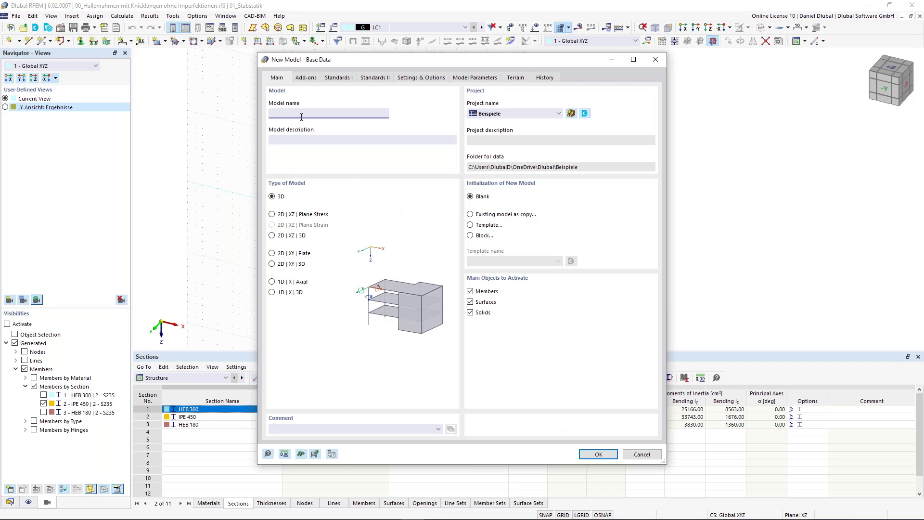
text(Single-span Beam)
- Assign the new model to the 01_Stabstatik project under Vorführungen, Schulungsreihe_Studenten, and set its type to 2D | XZ | Plane Stress
click(491, 114)
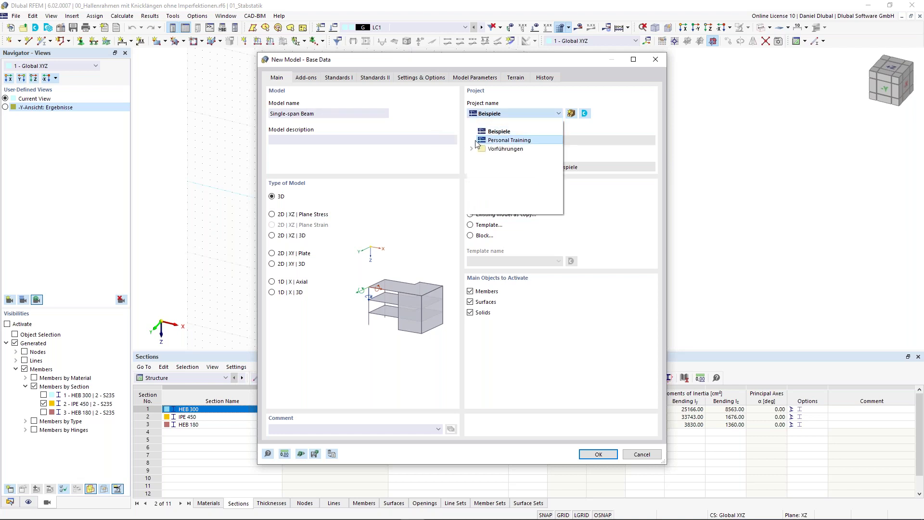
click(497, 100)
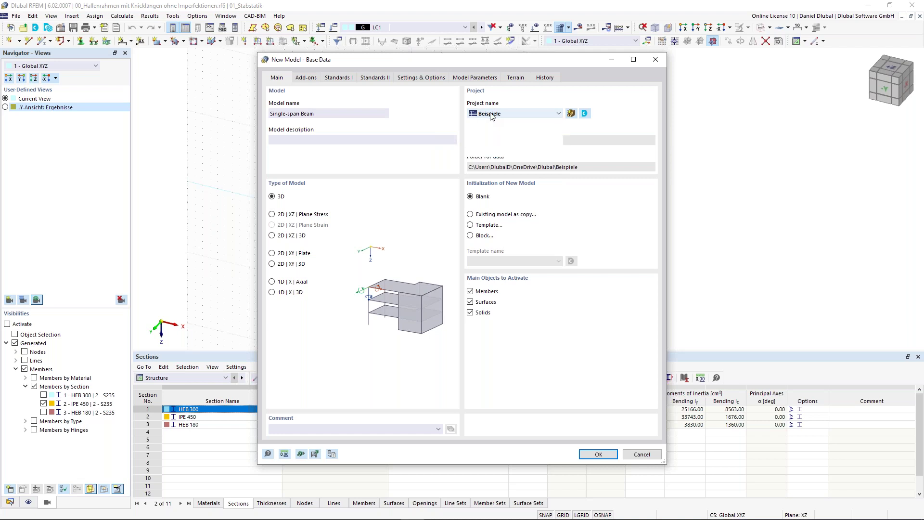
click(491, 115)
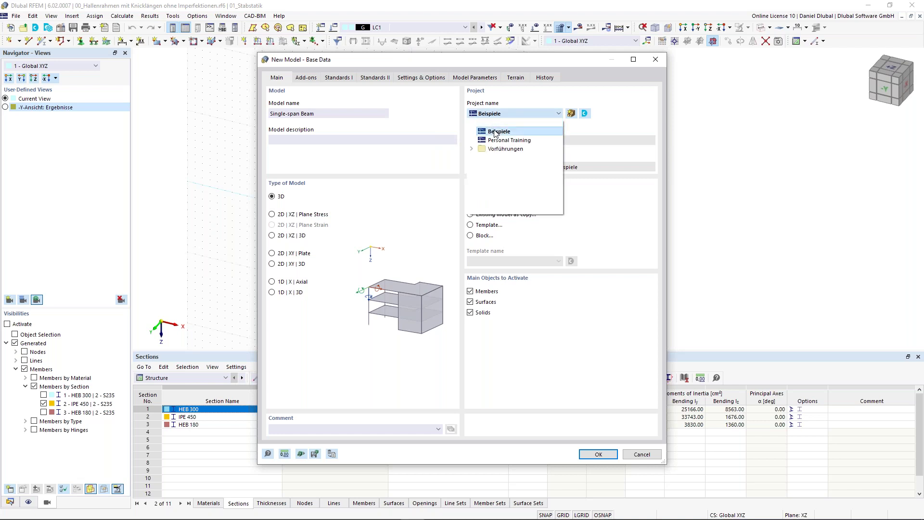
click(472, 148)
click(482, 158)
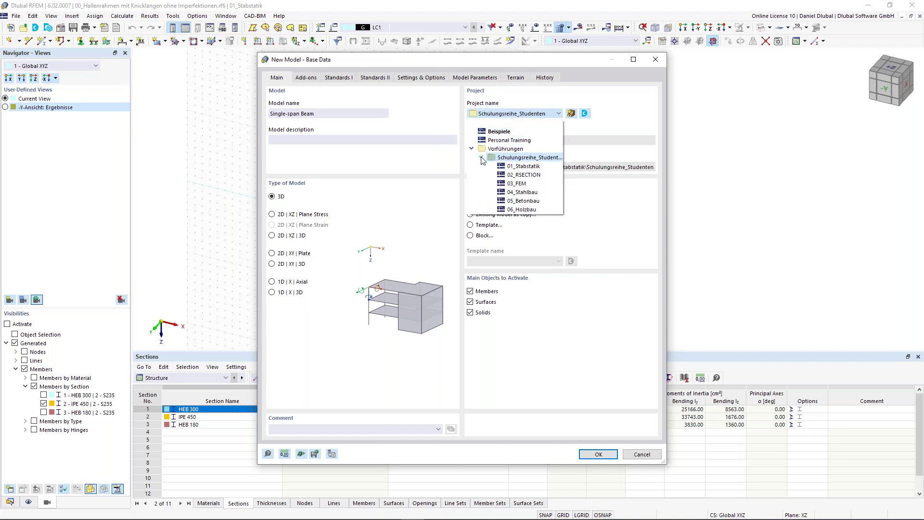
click(527, 166)
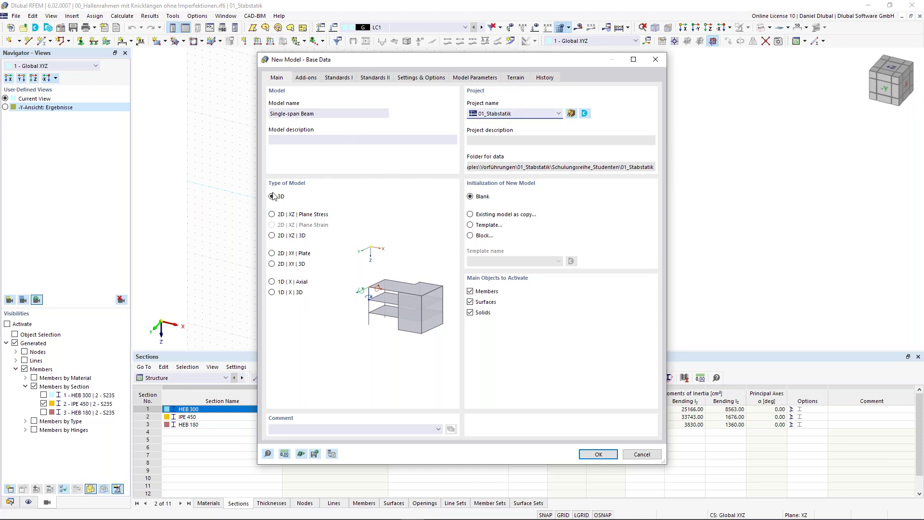
click(272, 214)
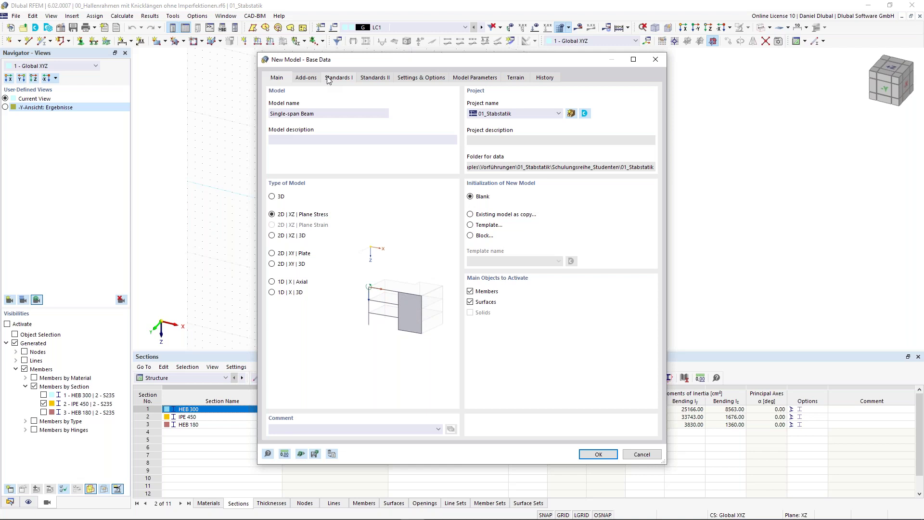
- Review the model's units and decimal places, including the available length units, and leave without changing them
click(286, 454)
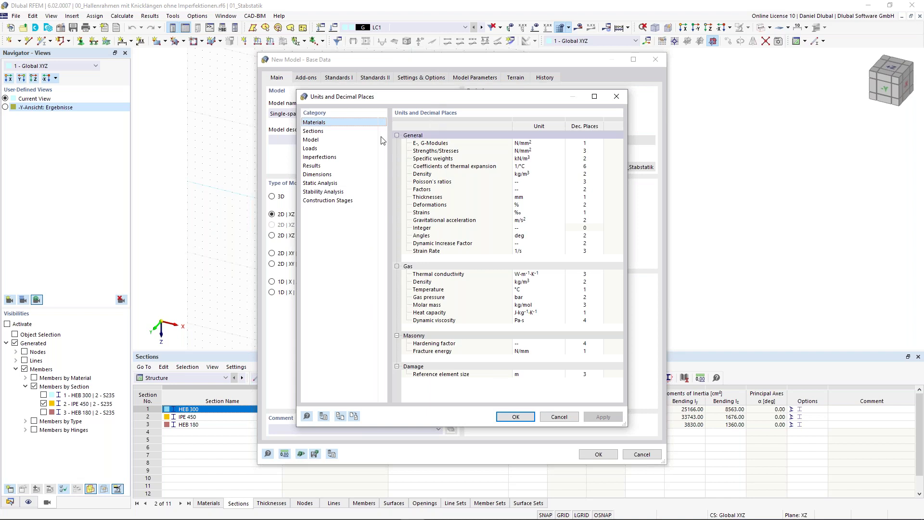
click(332, 143)
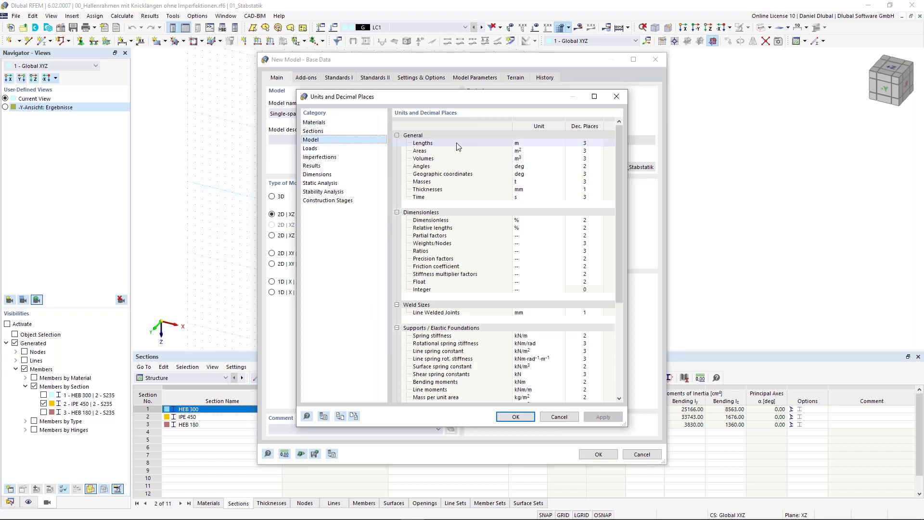
click(534, 144)
click(560, 143)
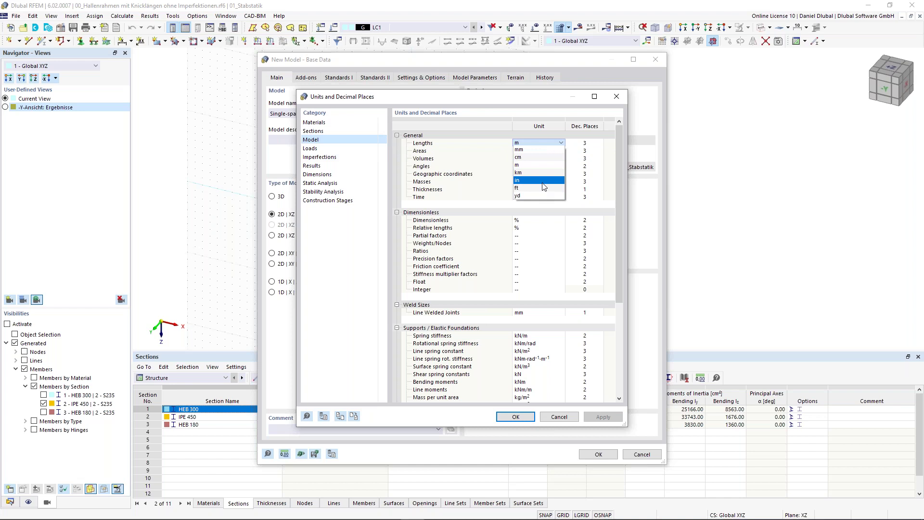
click(525, 96)
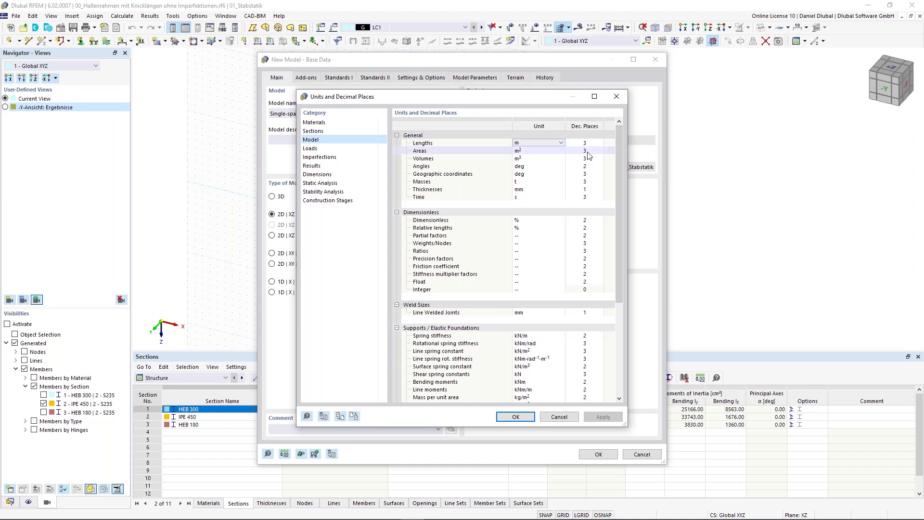
click(617, 98)
- Create the new model with the chosen base data
click(597, 456)
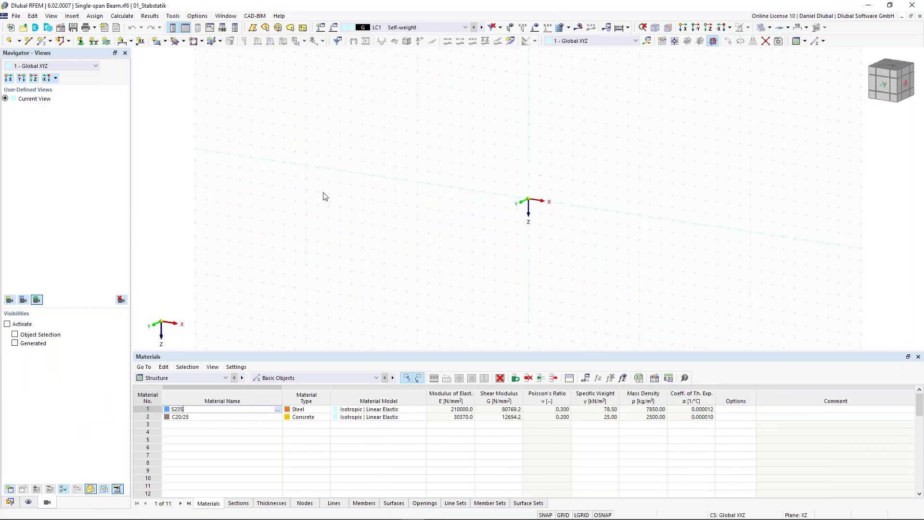
middle_drag(563, 147, 513, 157)
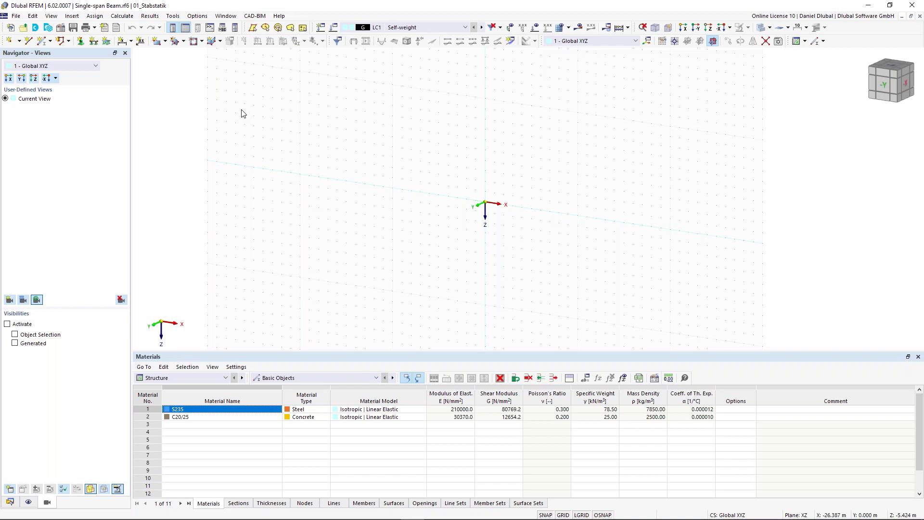
- Place one node at the coordinate origin and a second node at X 7.5 m, Z 0 m
click(11, 42)
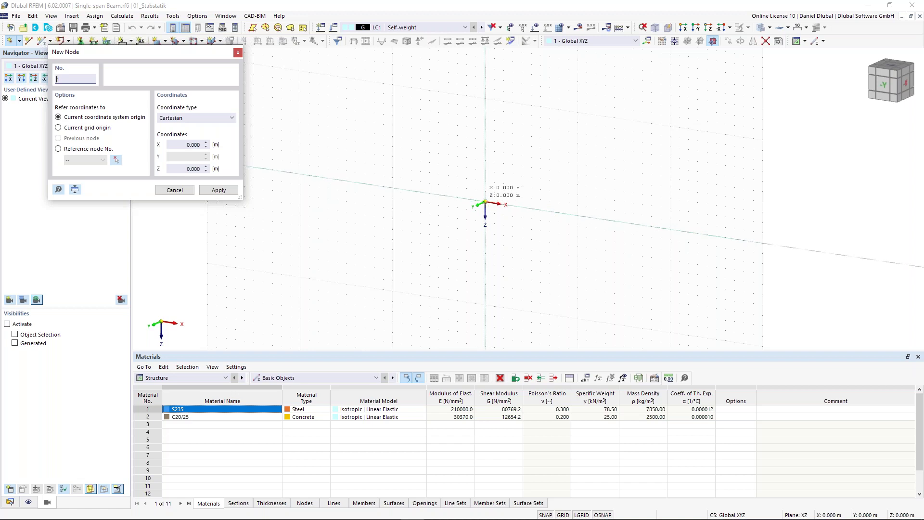
click(485, 201)
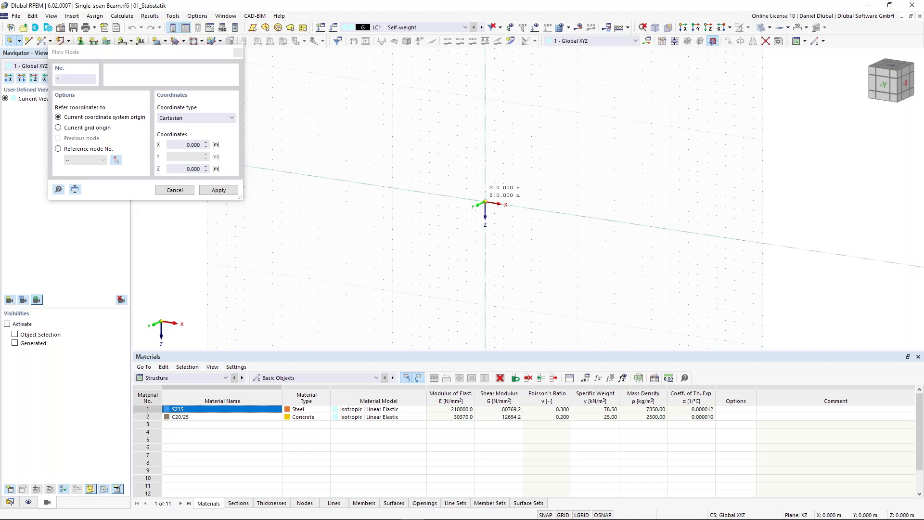
click(485, 202)
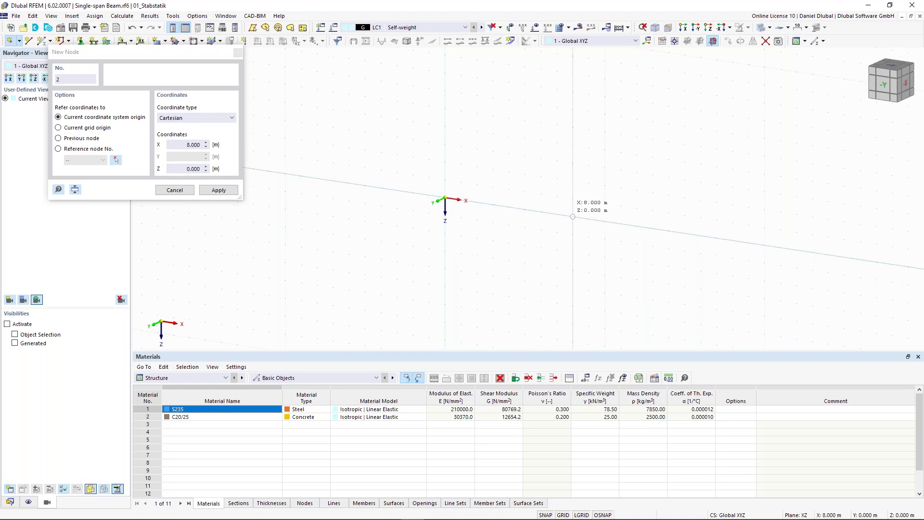
click(183, 144)
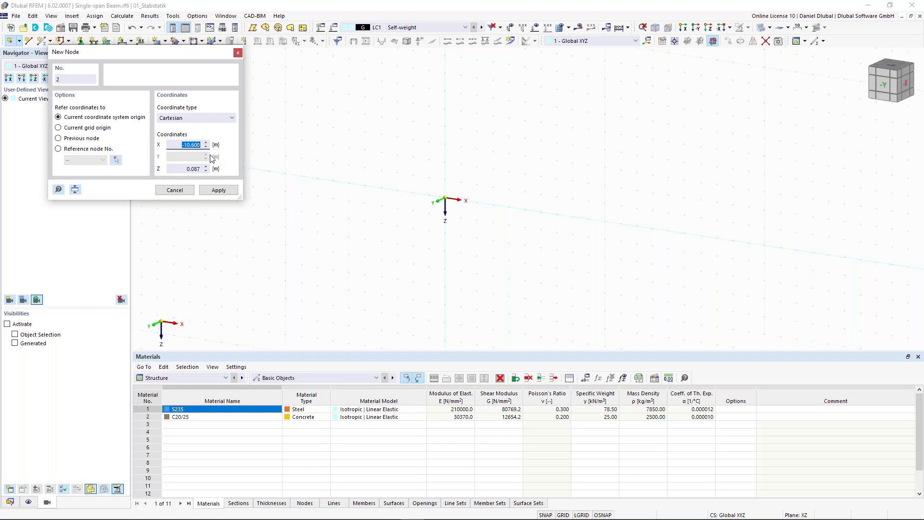
key(Return)
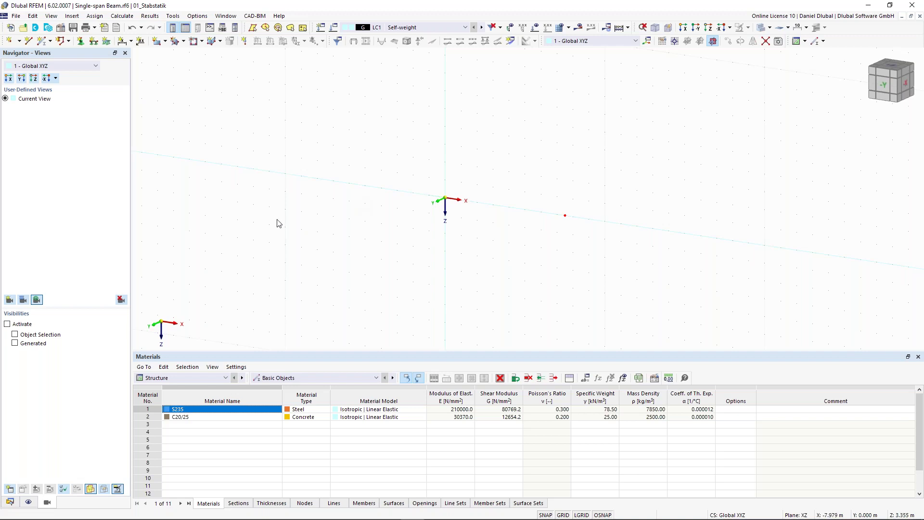
- Hide the global coordinate system axes displayed at the zero point
click(29, 502)
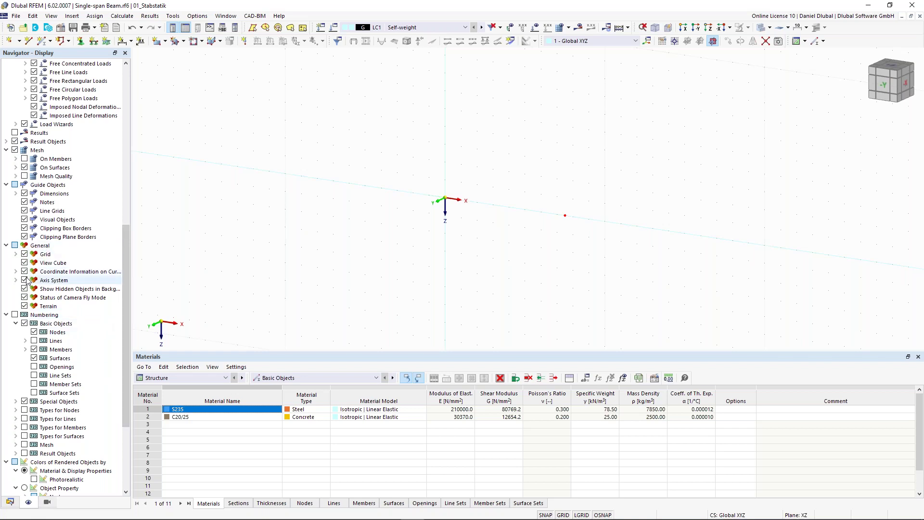
click(15, 280)
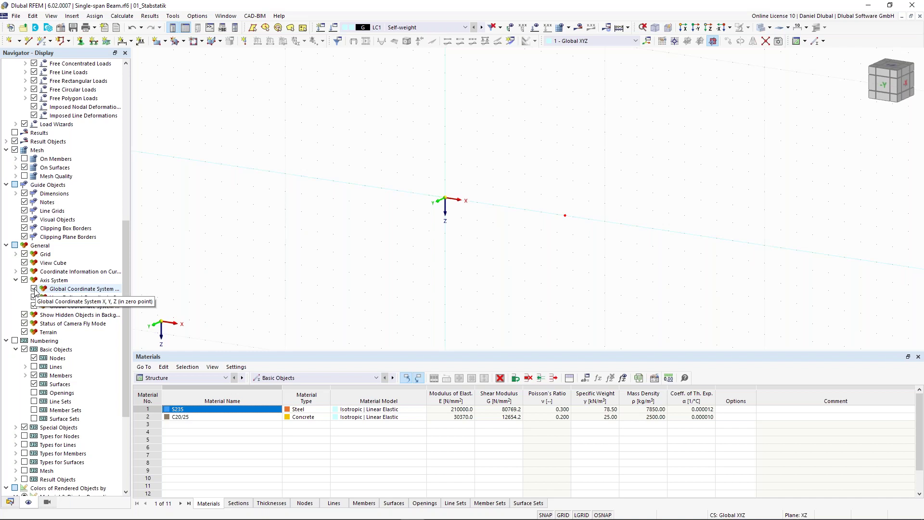
click(34, 290)
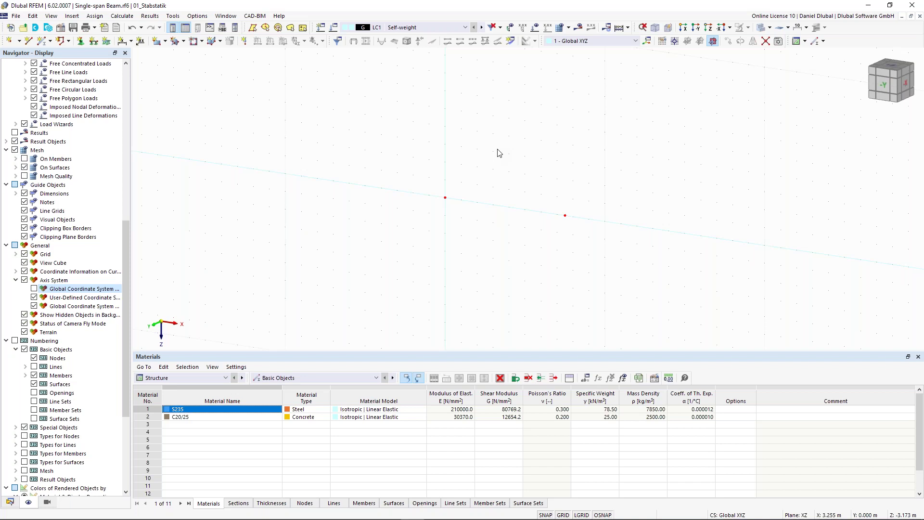
- Draw a single line from the node at the origin to the second node
click(29, 42)
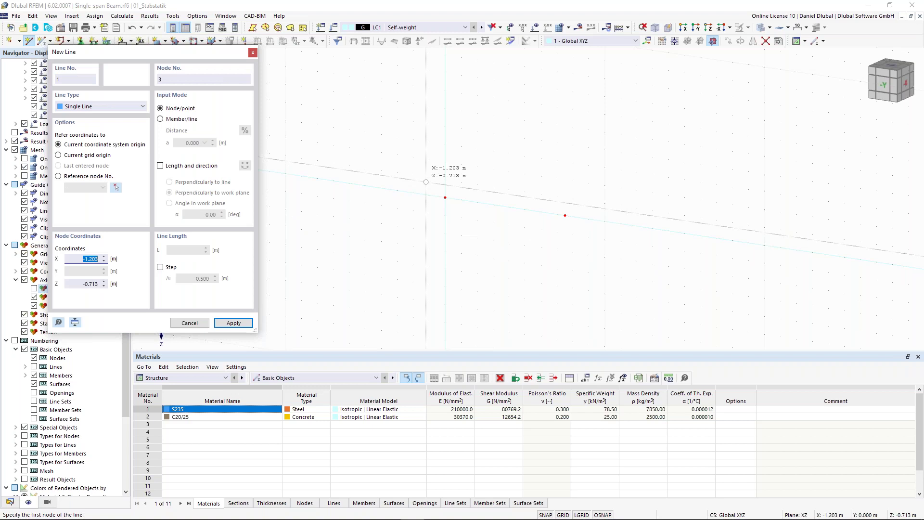
click(445, 198)
click(561, 202)
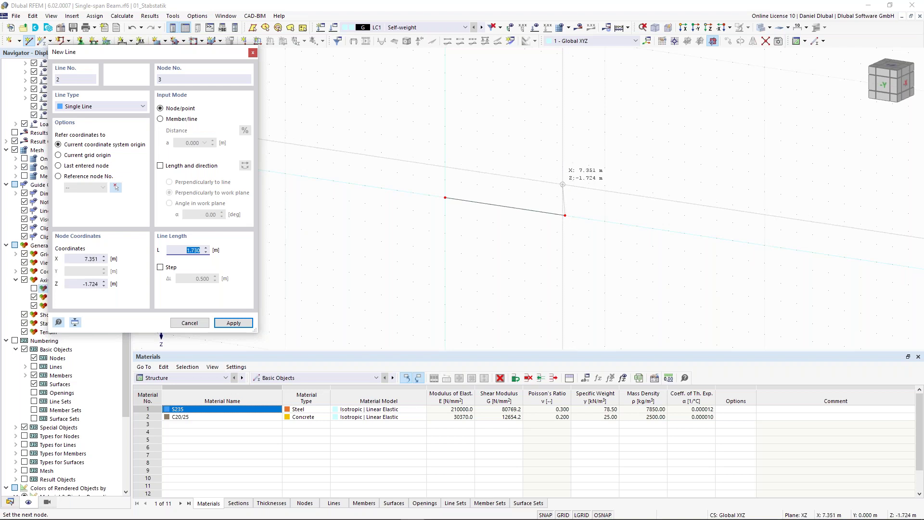
key(Escape)
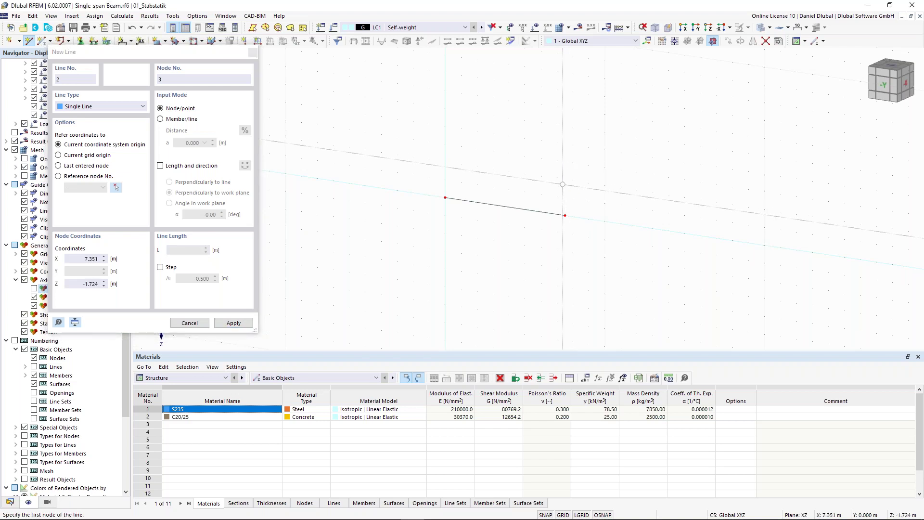
key(Escape)
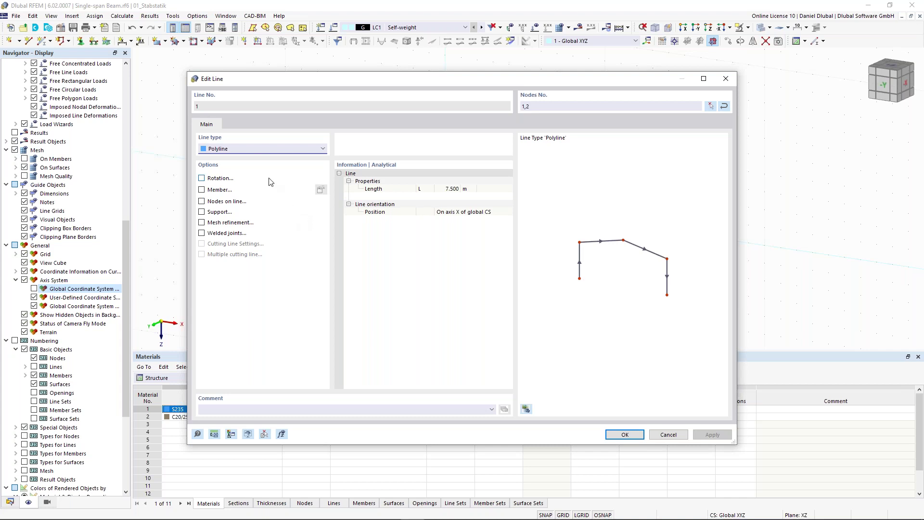
- Add a member to the line between the two nodes and set its member type to Definable Stiffness
click(202, 191)
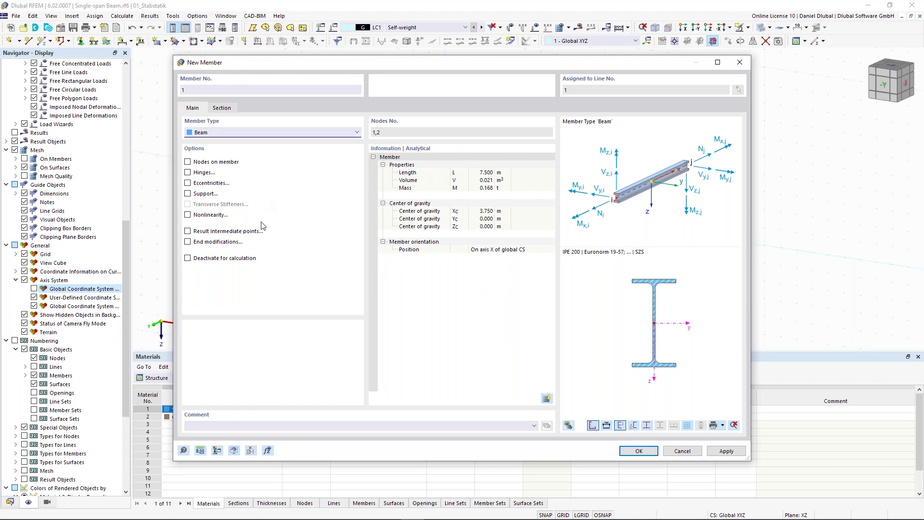
click(229, 133)
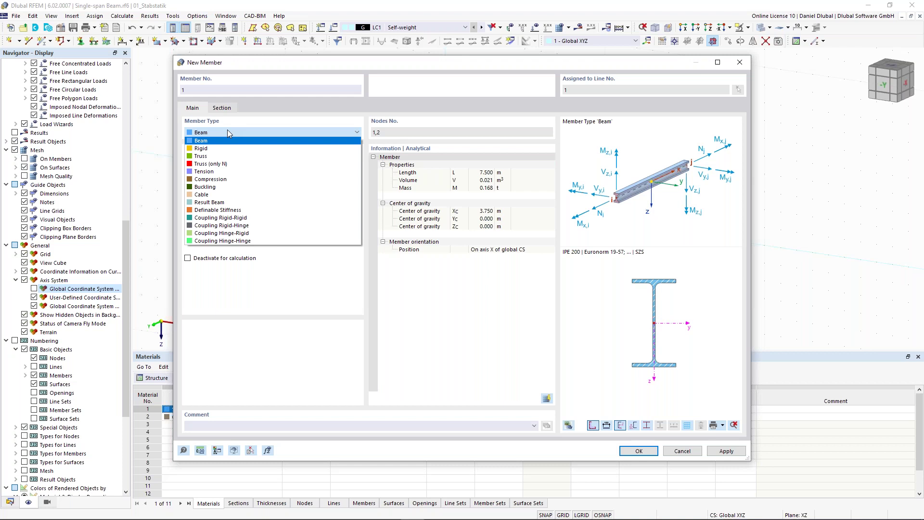
click(232, 210)
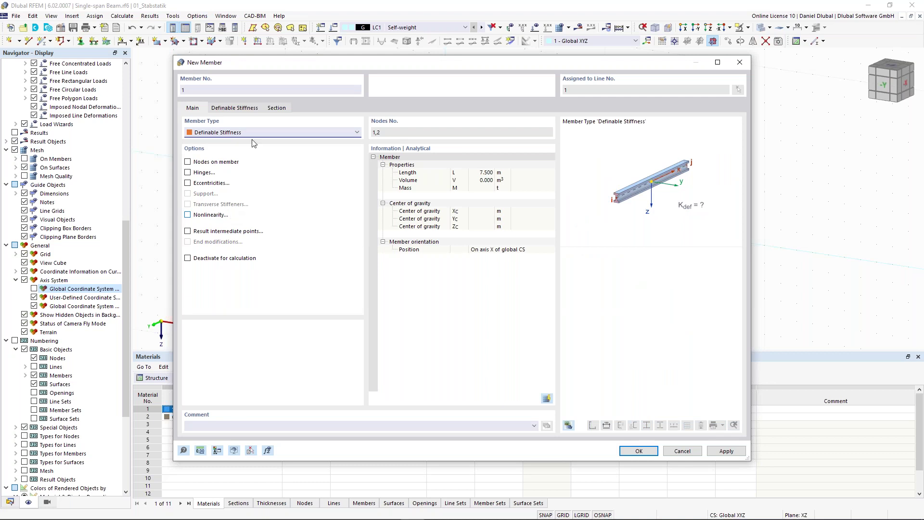
- Create a member definable stiffness with torsional and bending stiffnesses of 1 kNm² and axial and shear stiffnesses of 1 kN
click(236, 111)
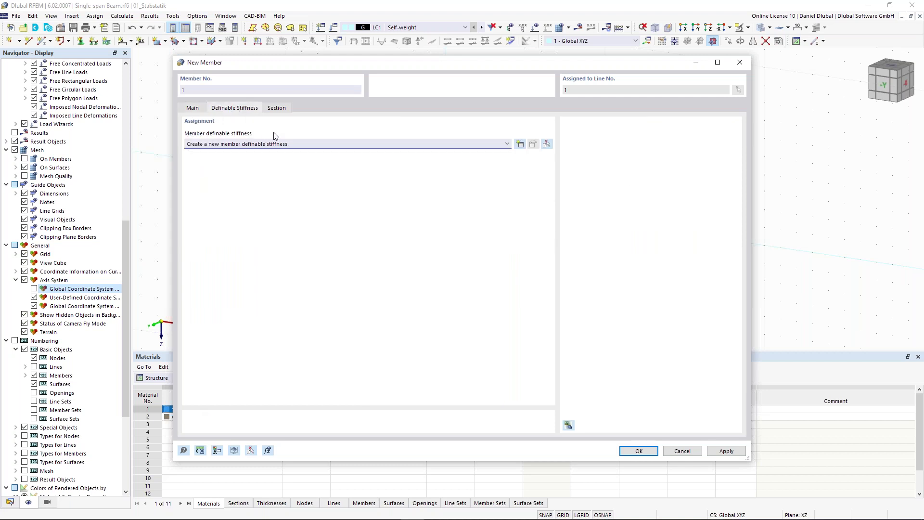
click(519, 145)
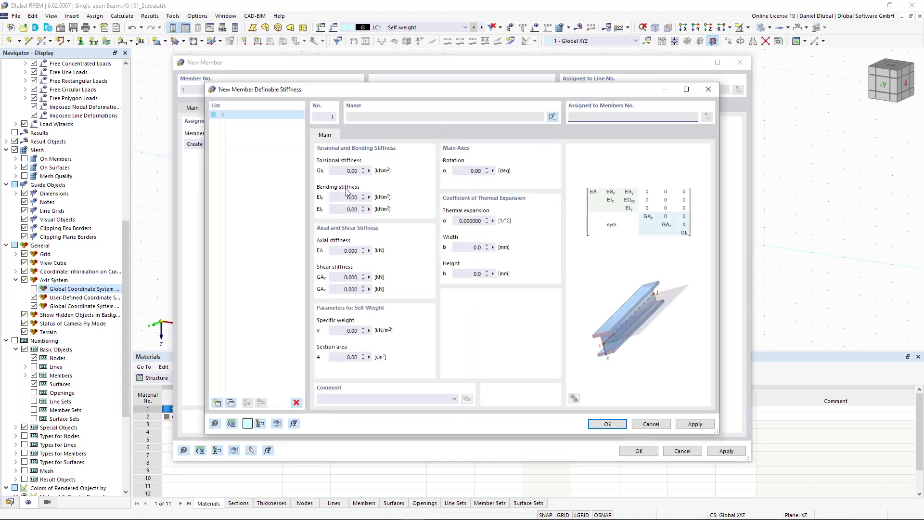
click(340, 171)
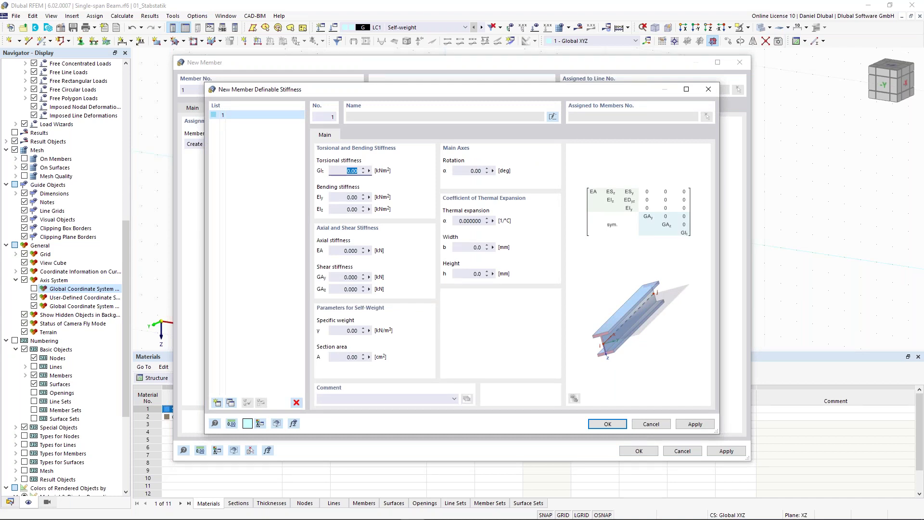
text(1)
key(Tab)
text(1)
key(Tab)
text(1)
key(Tab)
text(1)
key(Tab)
text(1)
key(Tab)
text(1)
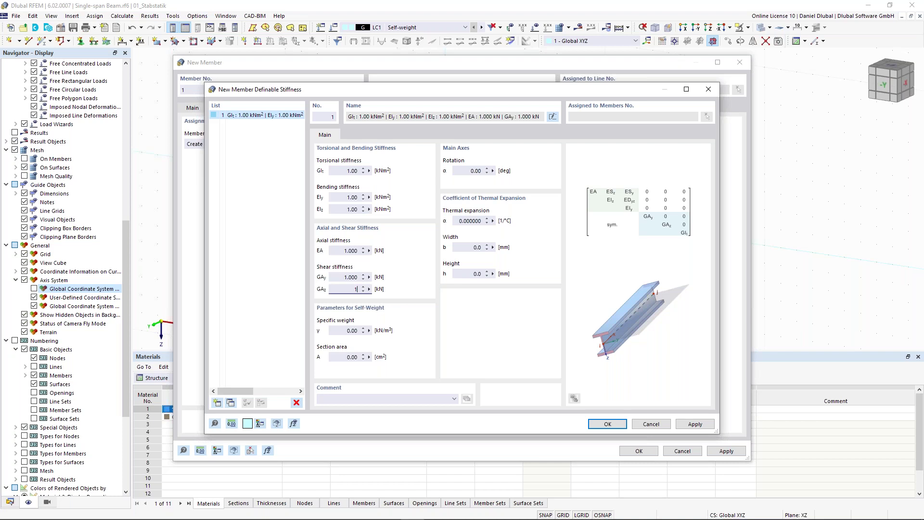
click(604, 424)
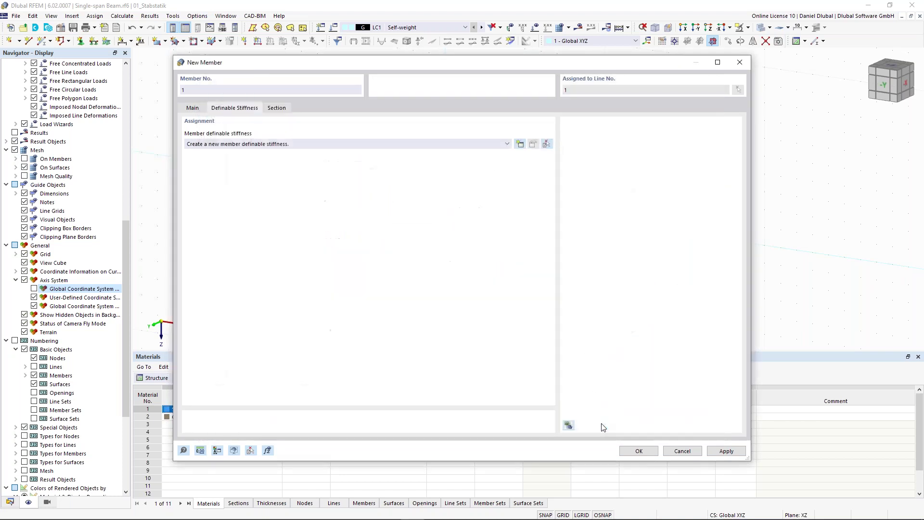
- Confirm the new member with its definable stiffness and apply it to the line between the two nodes
click(636, 451)
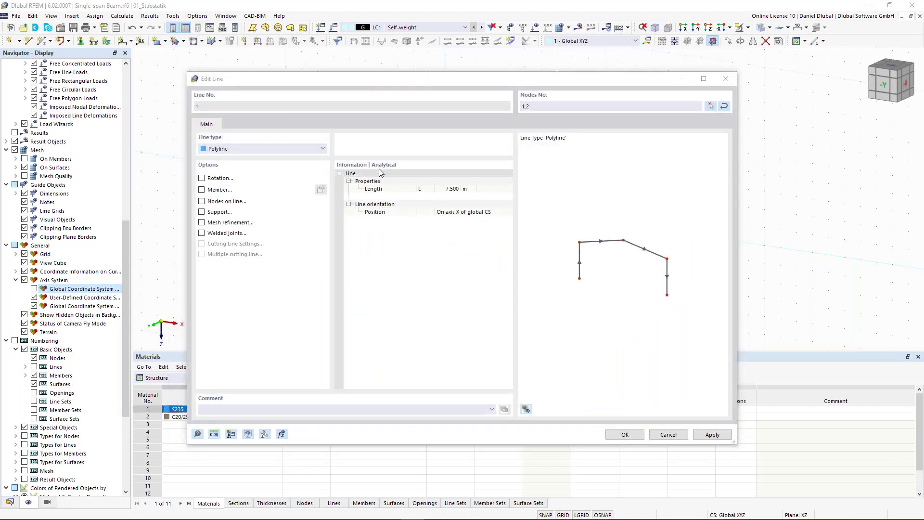
click(208, 186)
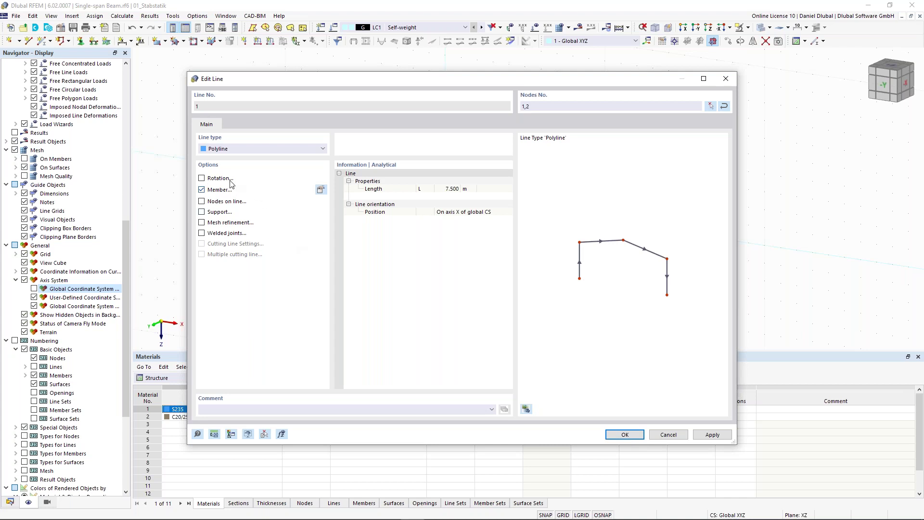
click(625, 435)
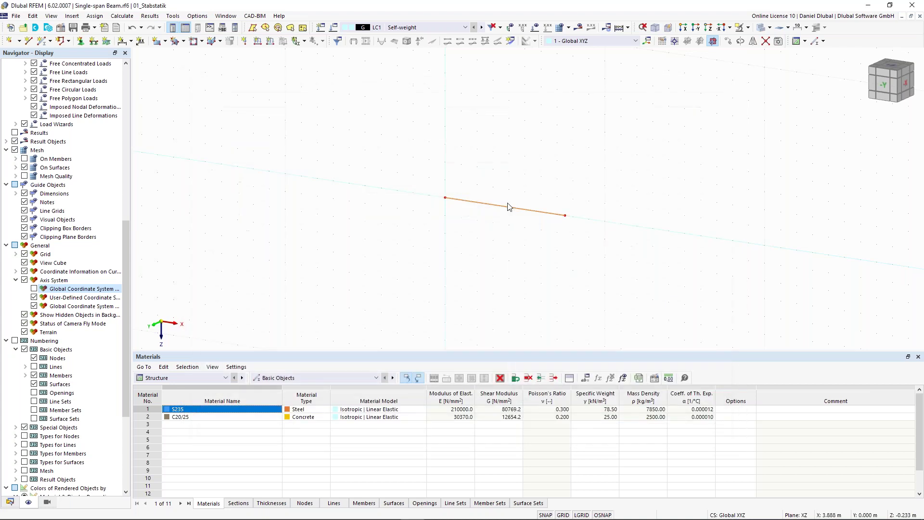
- Reduce the height of the Materials table to give the model view around the member more room
scroll(498, 174, up, 1)
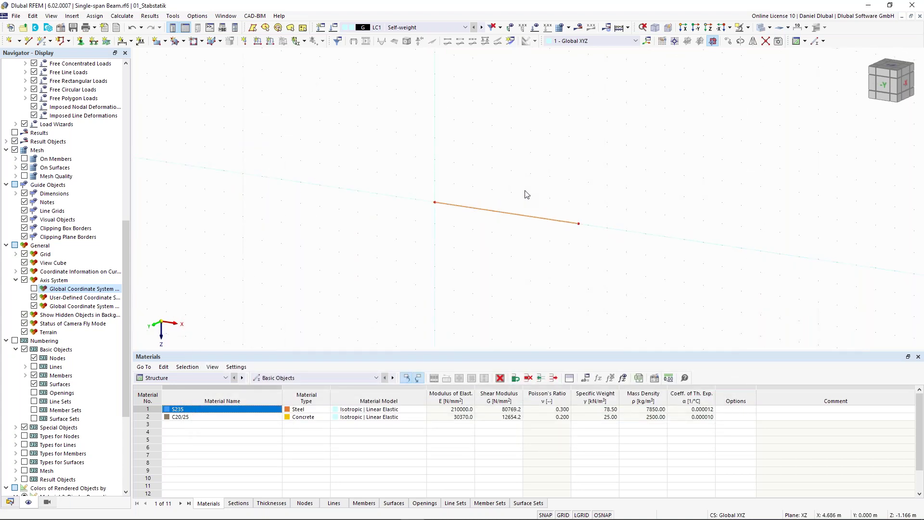
scroll(542, 192, up, 1)
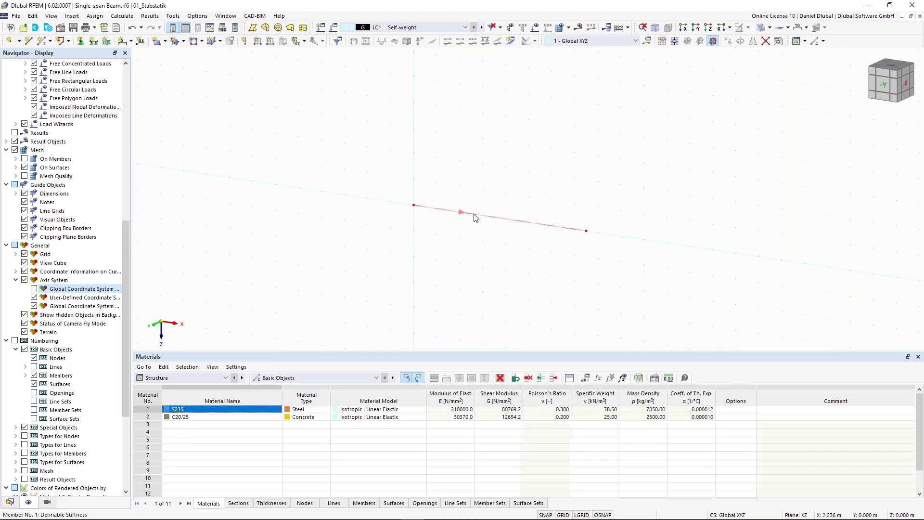
scroll(481, 191, up, 1)
middle_drag(479, 174, 495, 198)
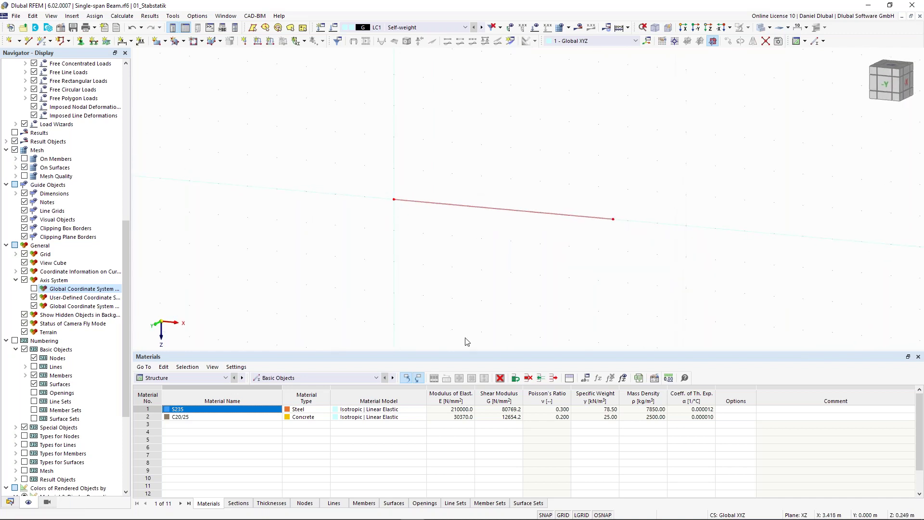
drag(467, 349, 468, 365)
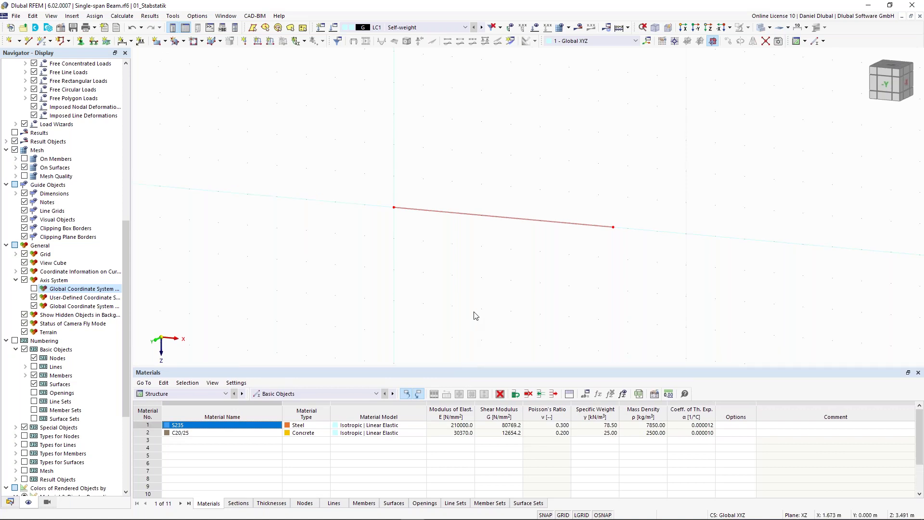
- Assign a Hinged nodal support to the beam's start node at the origin
click(80, 41)
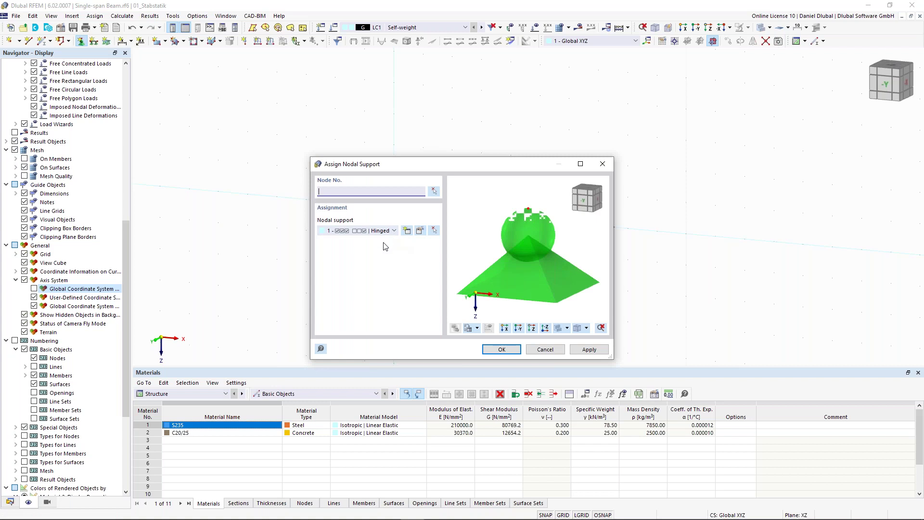
click(391, 231)
click(388, 245)
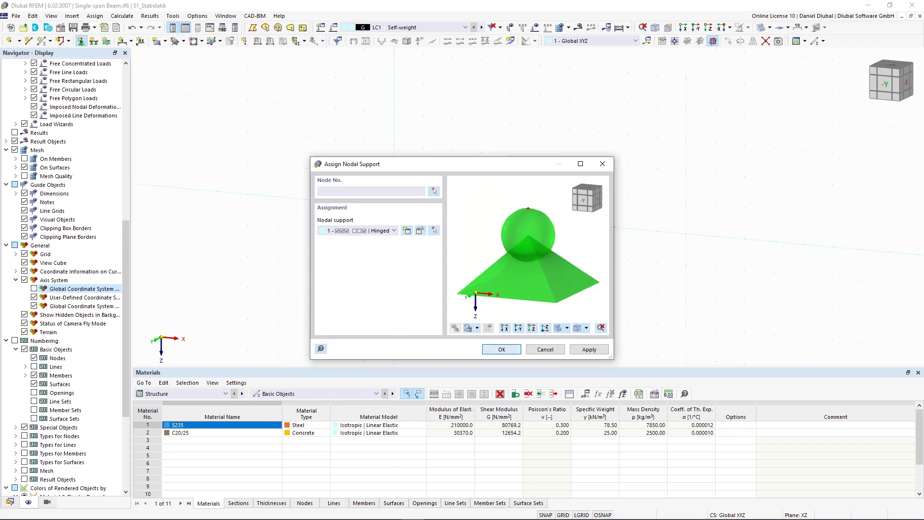
click(501, 349)
drag(368, 150, 412, 236)
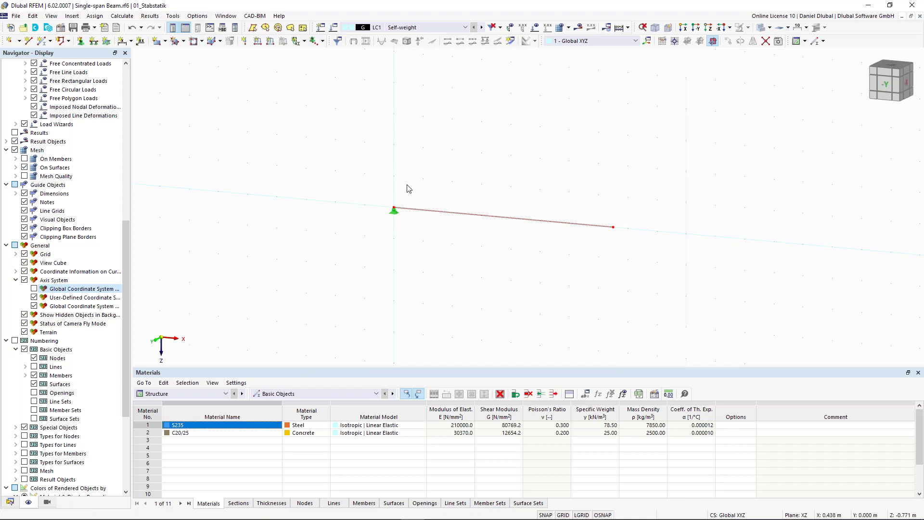
- Assign a Roller in X nodal support to the beam's end node
click(81, 41)
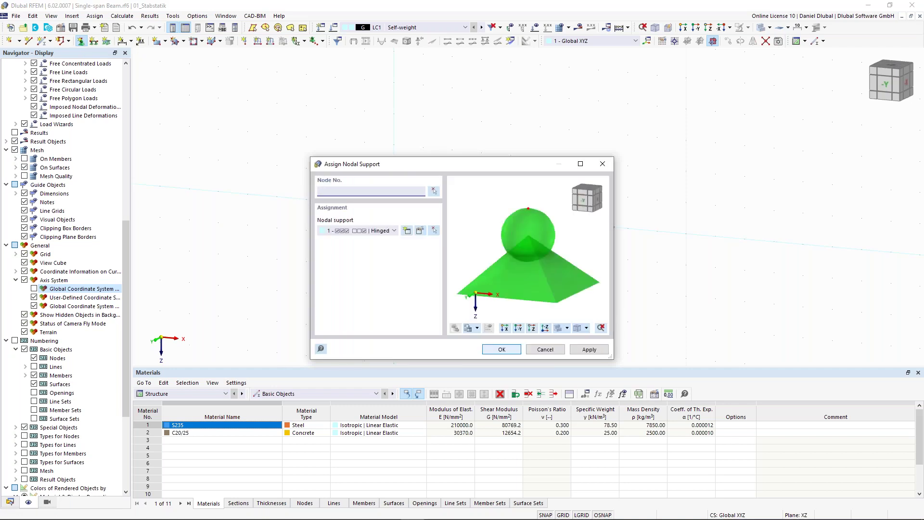
click(385, 230)
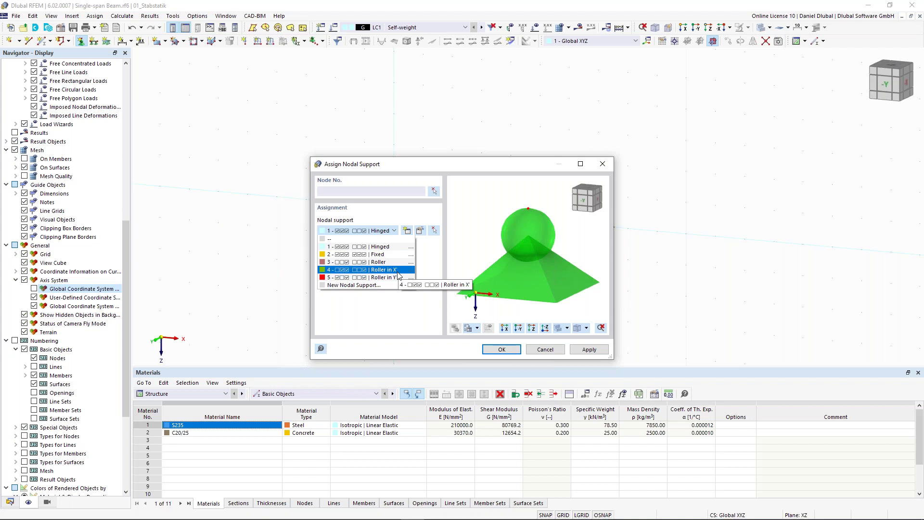
click(398, 272)
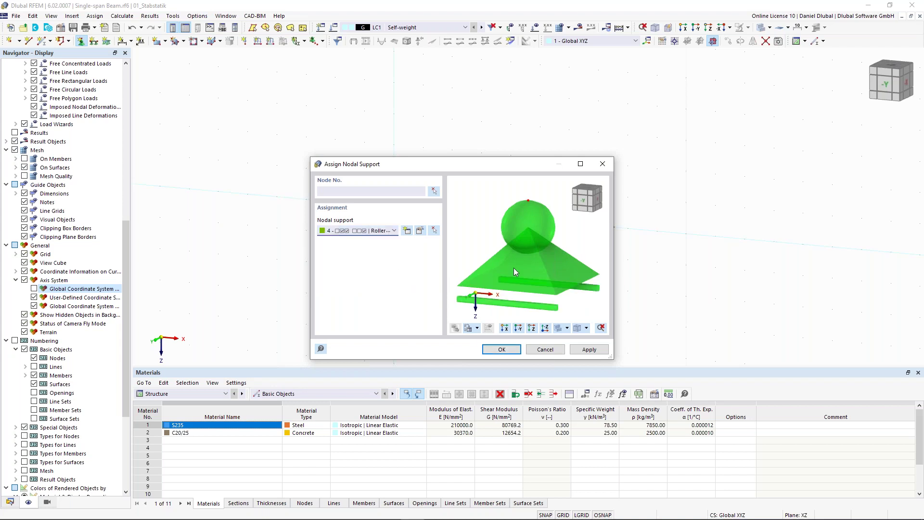
click(507, 355)
drag(598, 186, 653, 268)
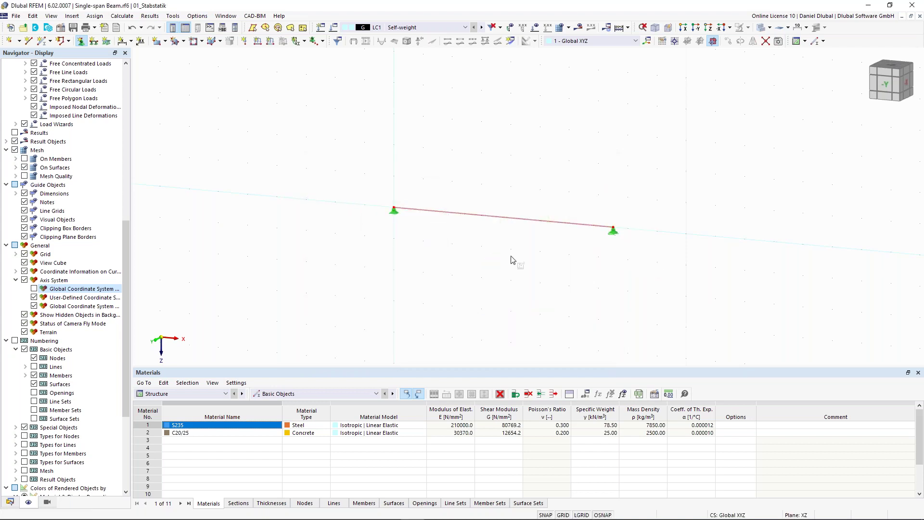
- Enlarge the display size of the nodal support symbols at both ends of the beam
right_click(394, 216)
drag(462, 307, 504, 308)
click(669, 230)
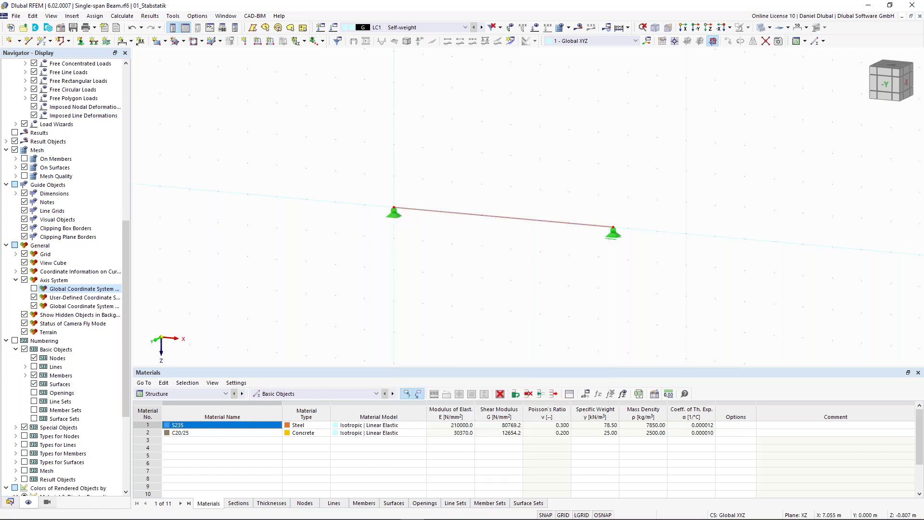
middle_drag(600, 200, 524, 194)
right_click(537, 228)
drag(645, 322, 674, 325)
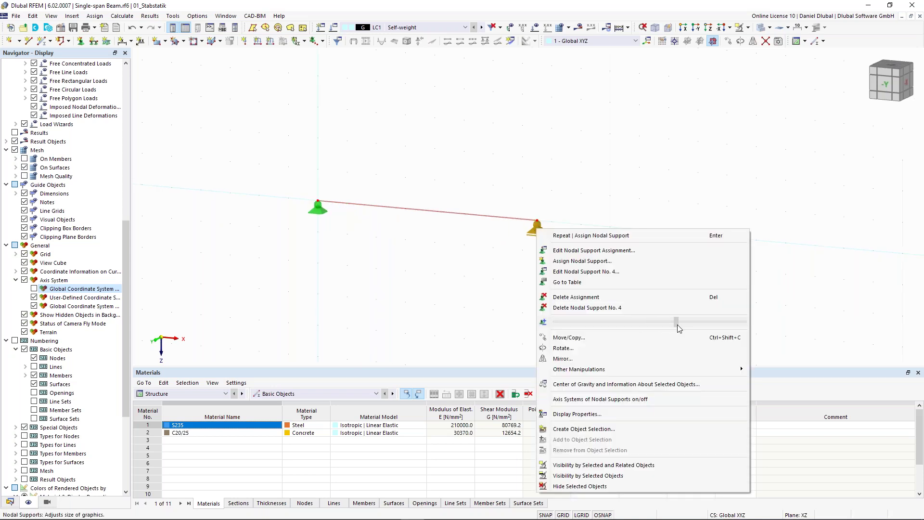
click(577, 158)
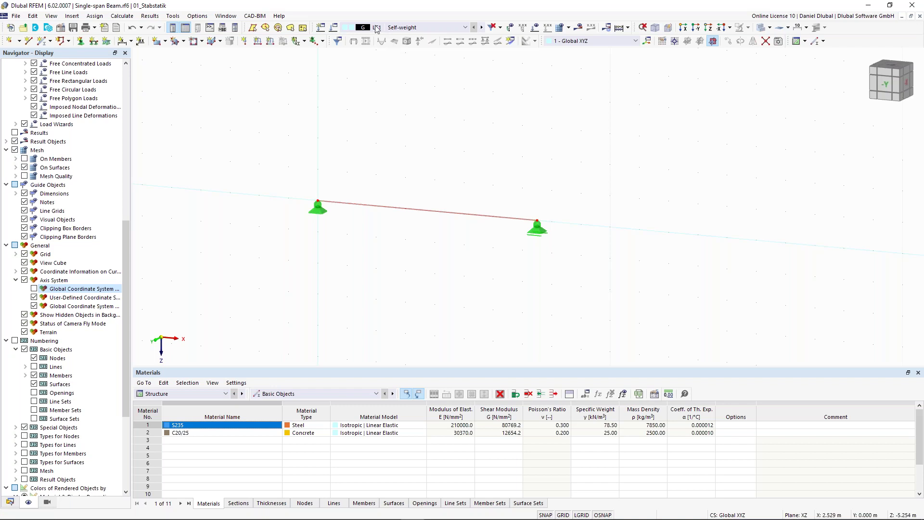
- Deactivate the self-weight of load case LC1 and rename the load case as Test Load
click(332, 28)
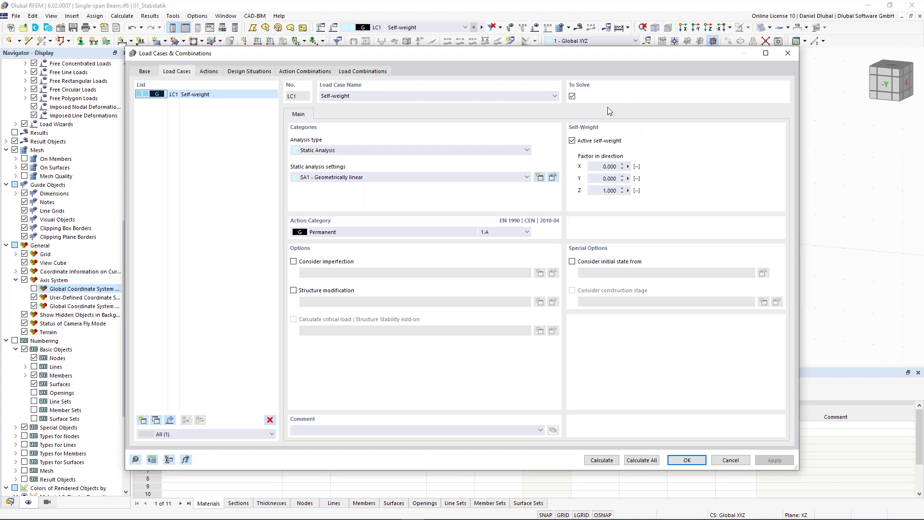
click(578, 143)
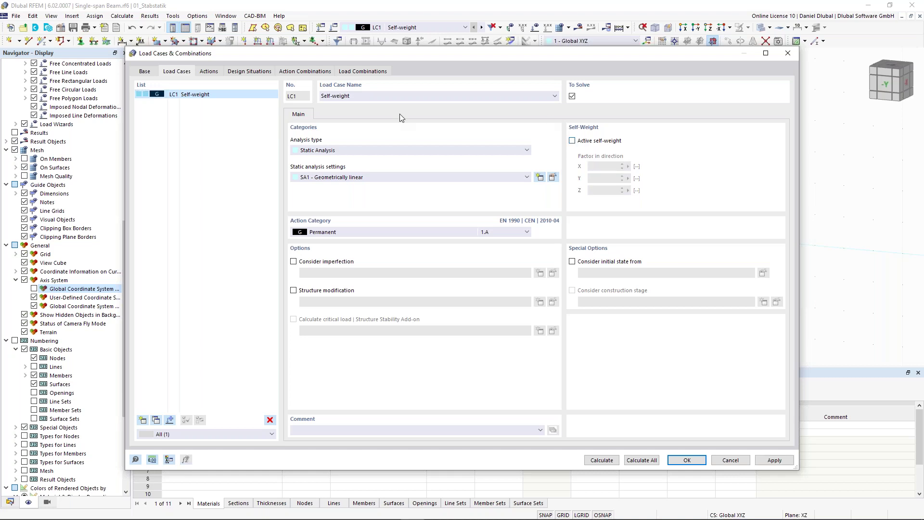
click(349, 95)
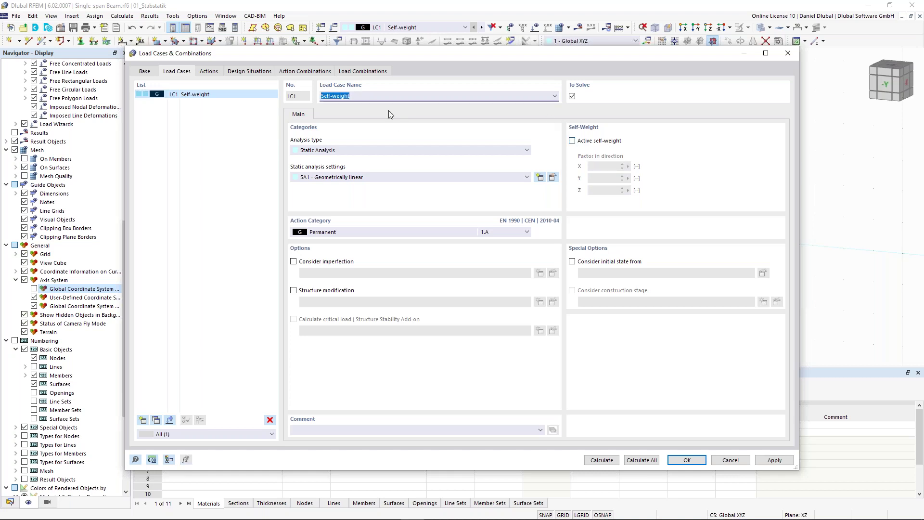
text(Teast L)
key(BackSpace)
key(BackSpace)
key(BackSpace)
key(BackSpace)
key(BackSpace)
text(st Load)
click(683, 461)
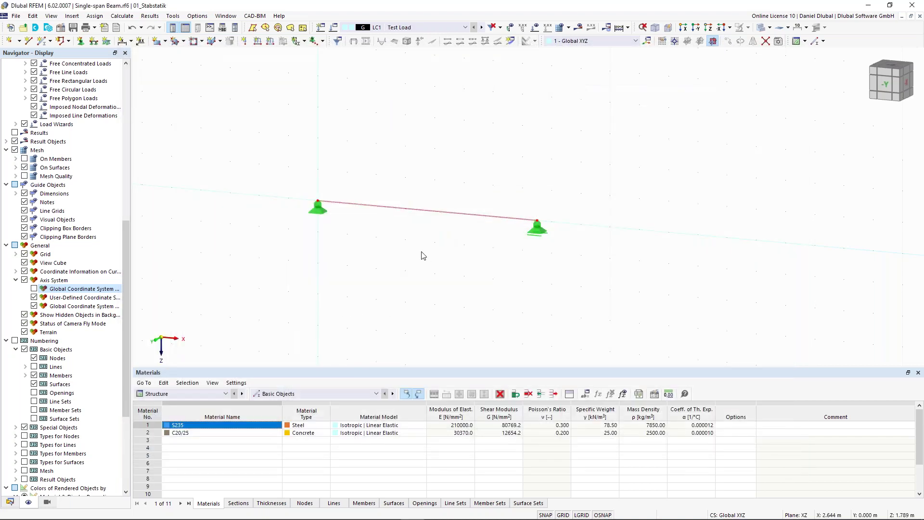
- Create an On Member node 4.5 m from the member start without dividing the member
scroll(396, 190, up, 1)
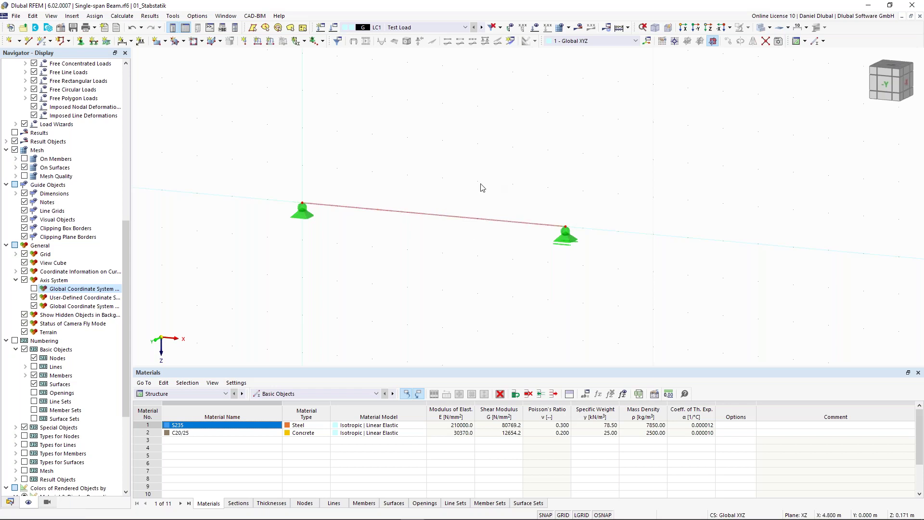
right_click(476, 222)
mouse_move(541, 251)
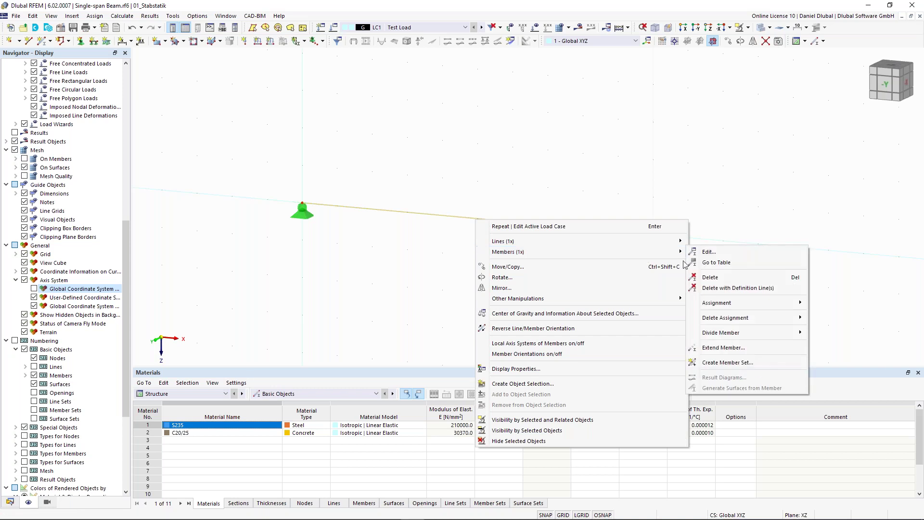
mouse_move(724, 333)
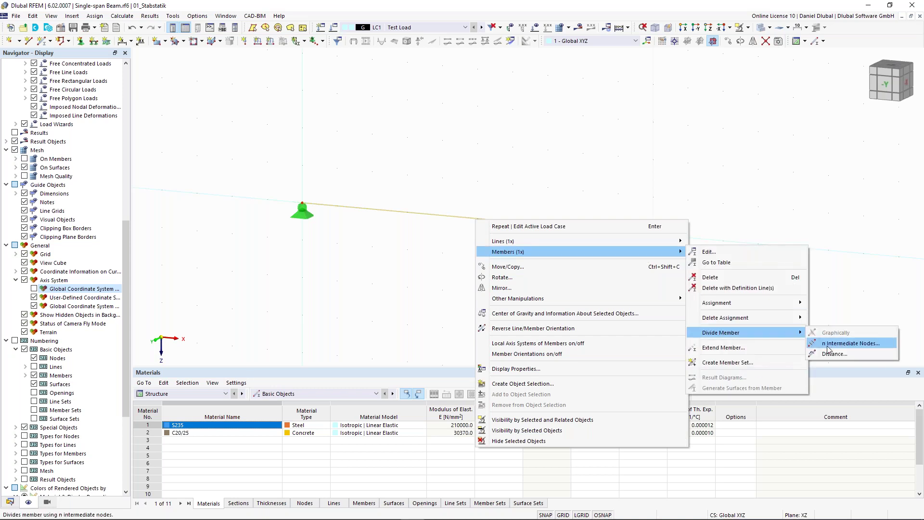
click(847, 354)
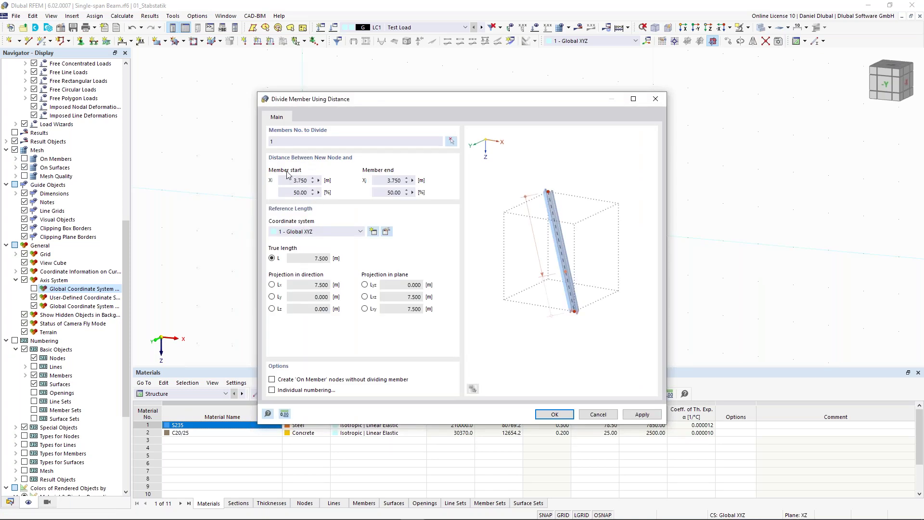
drag(292, 181, 330, 182)
text(4,5)
key(Tab)
click(385, 180)
click(272, 380)
click(555, 415)
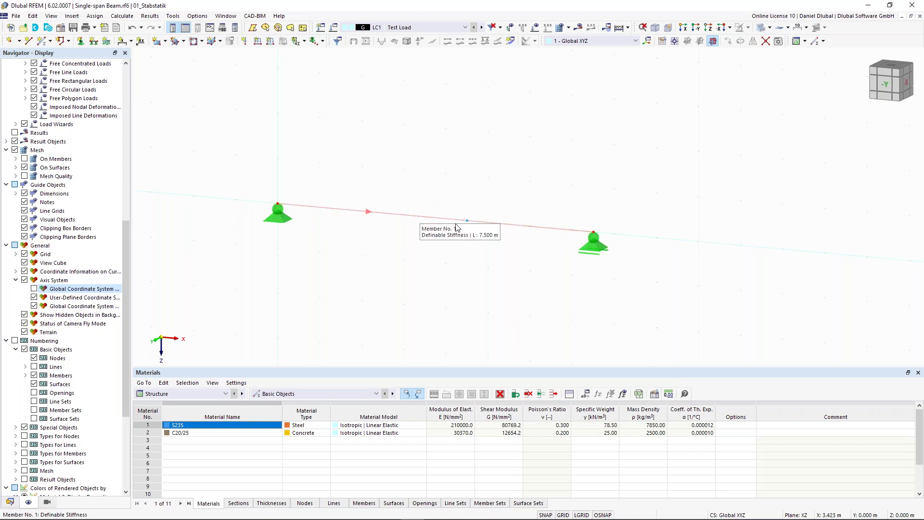
- Apply a nodal load with a Z force component of 10 kN to the intermediate node in load case Test Load
mouse_move(468, 223)
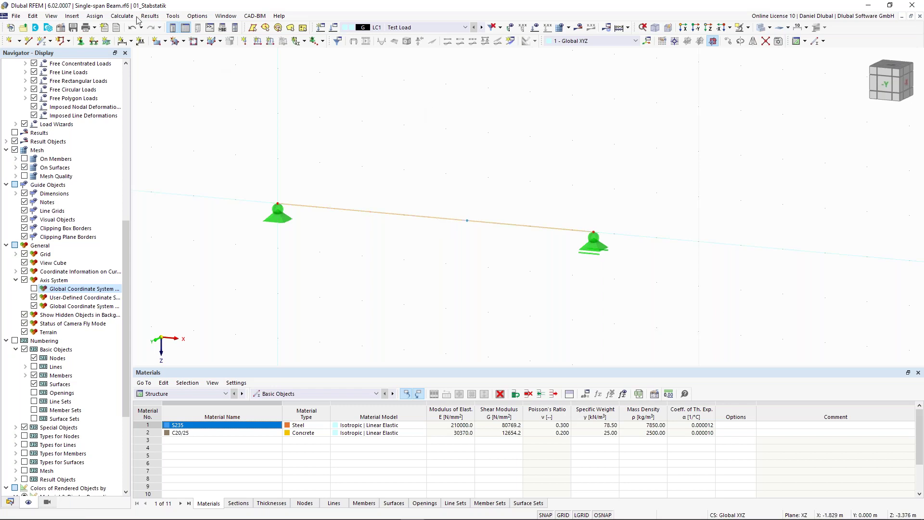
click(247, 43)
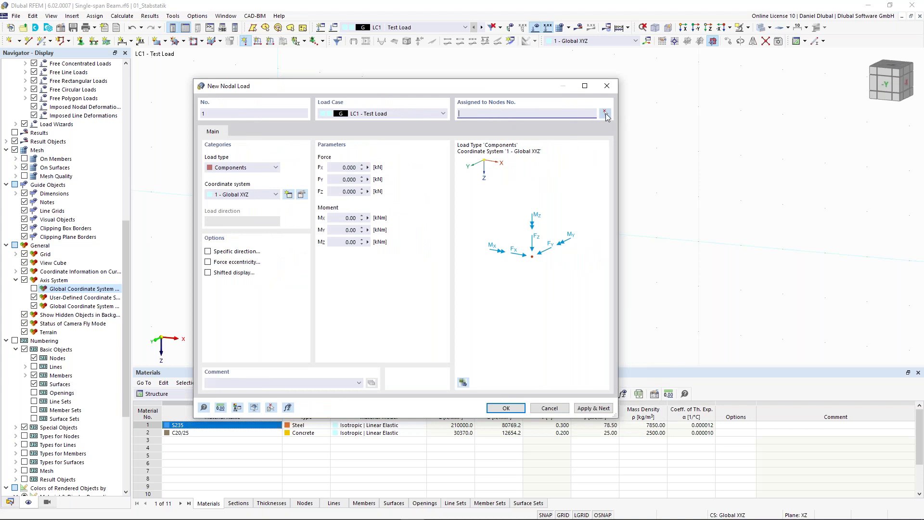
click(605, 115)
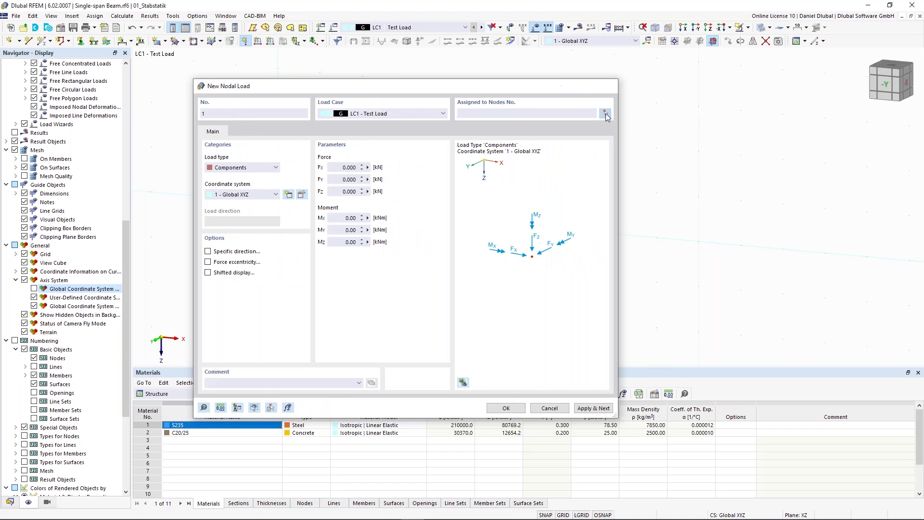
drag(450, 192, 485, 251)
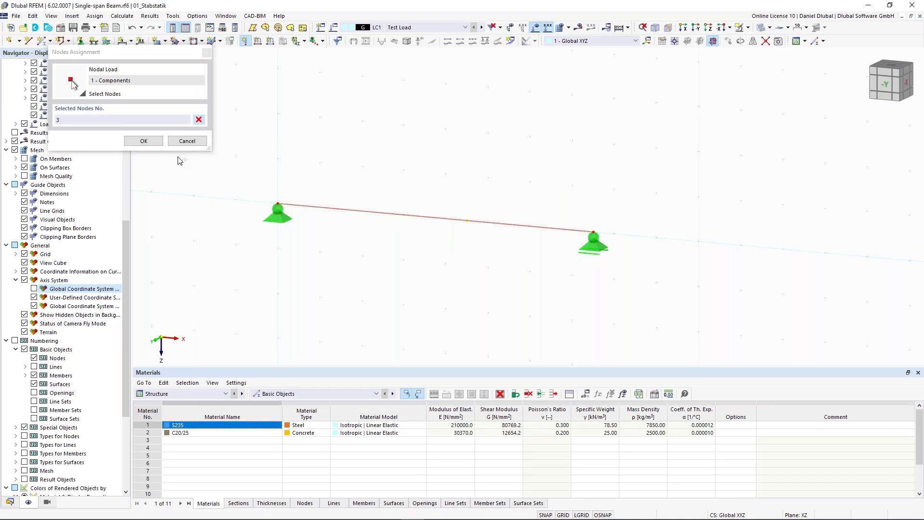
click(157, 141)
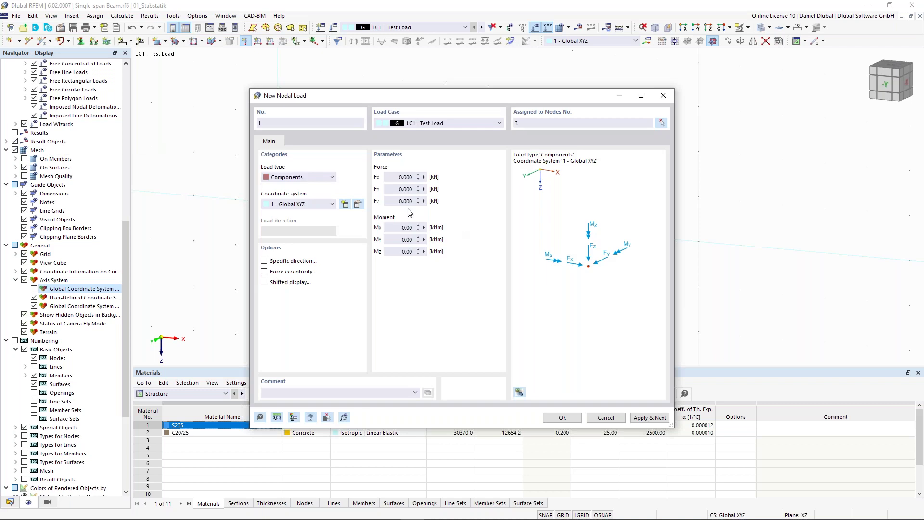
click(395, 202)
text(10)
click(566, 421)
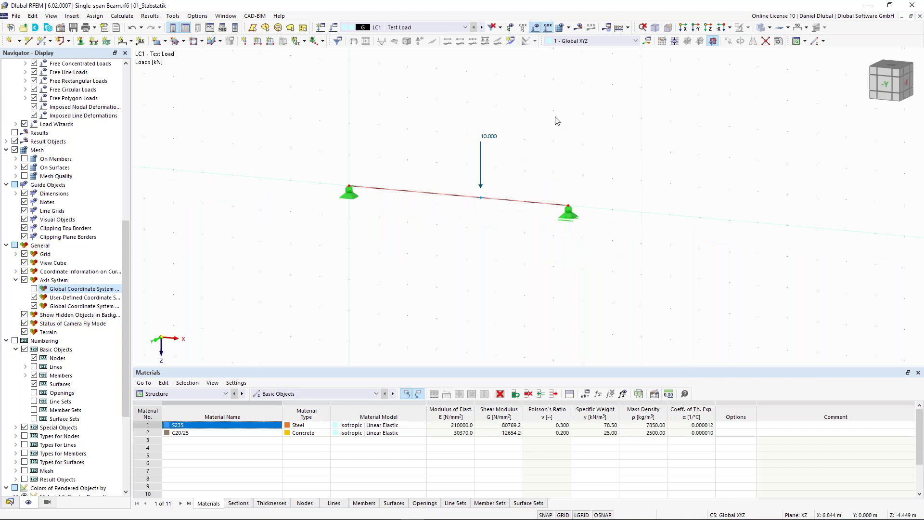
- Run the calculation for load case LC1 - Test Load and display its results
middle_drag(499, 109, 497, 127)
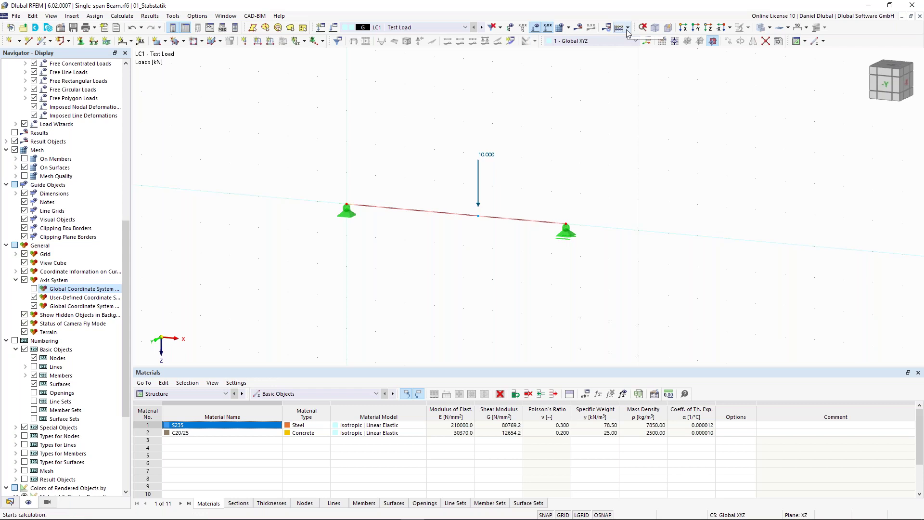
click(580, 28)
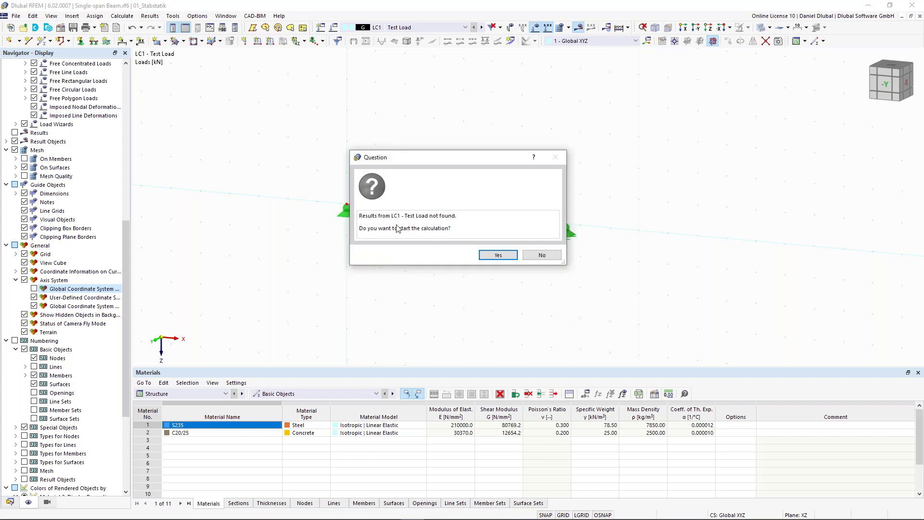
click(498, 255)
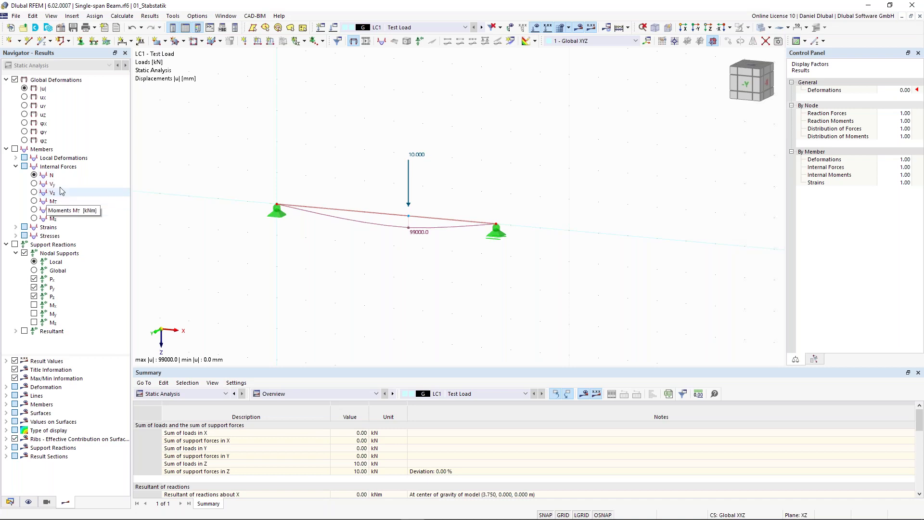
- Display the member's internal forces, viewing the shear force Vz and the bending moment My
click(15, 149)
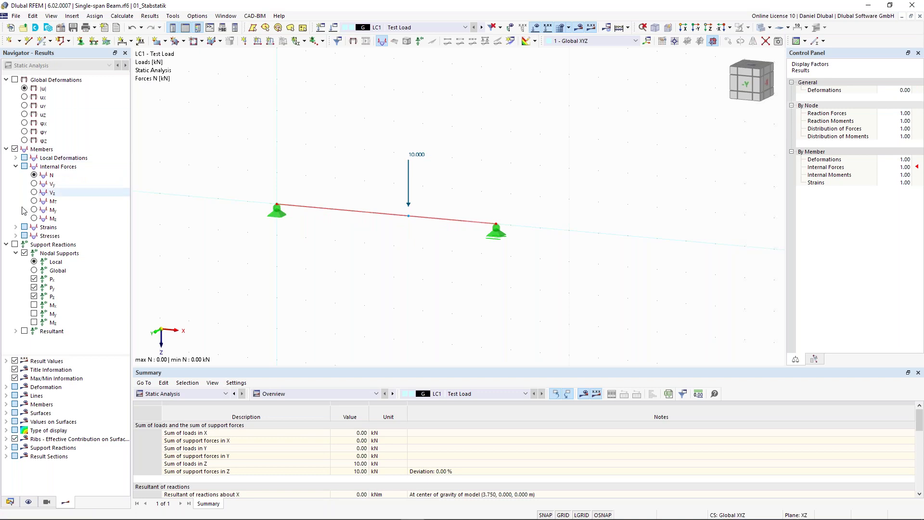
click(34, 192)
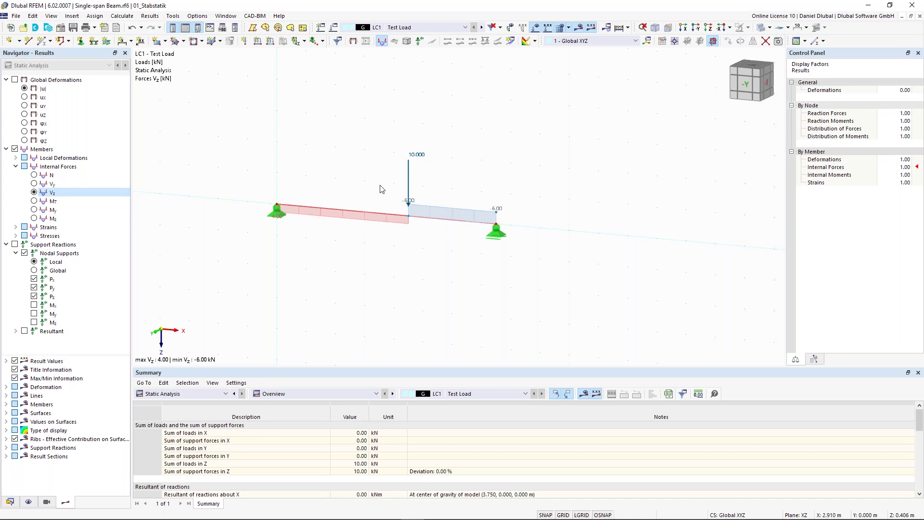
click(34, 209)
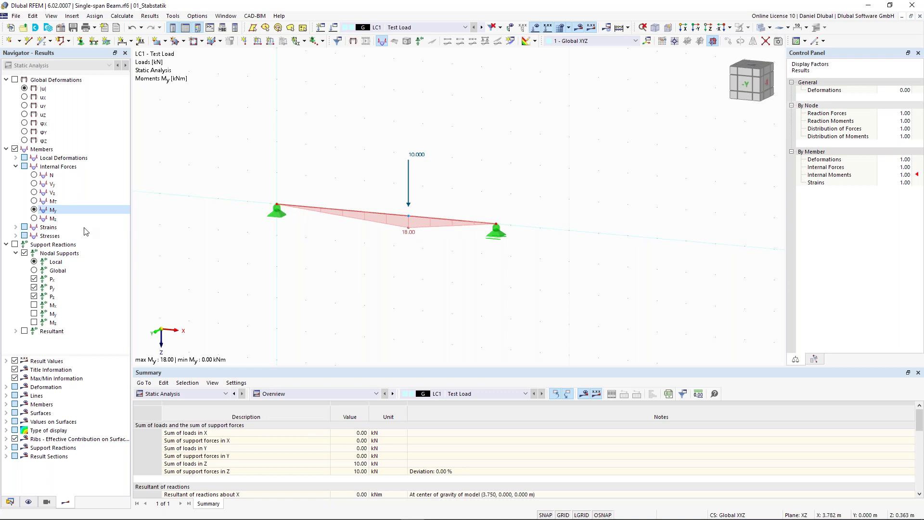
- Add the support reactions to the displayed results and show the member's shear force Vz diagram
click(15, 244)
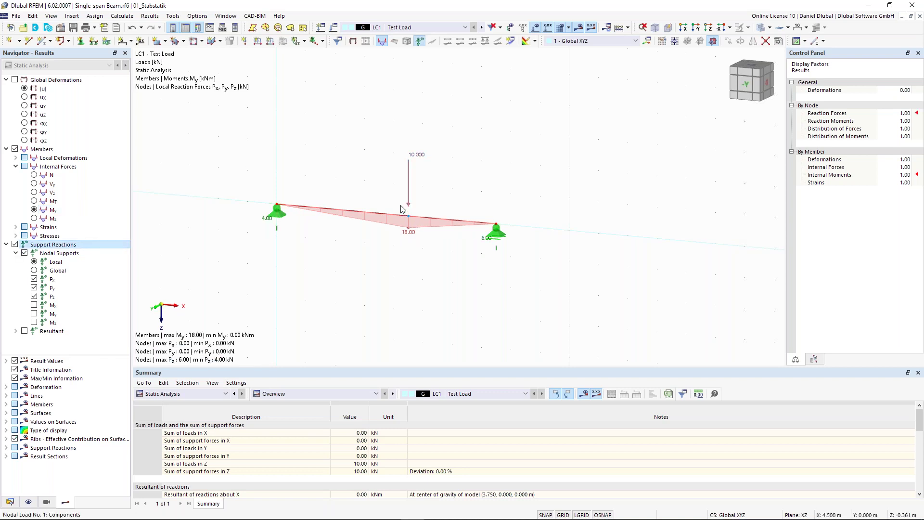
scroll(400, 204, up, 1)
ctrl+middle_drag(356, 168, 201, 251)
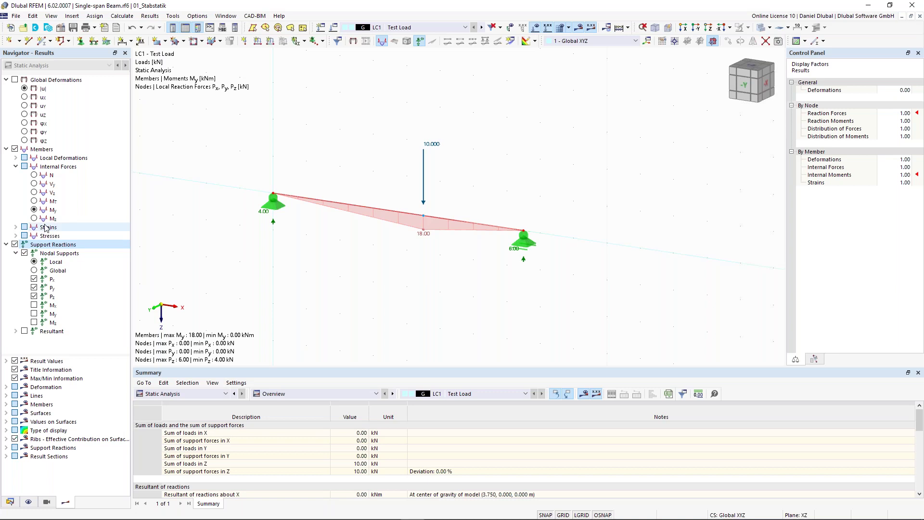
click(36, 197)
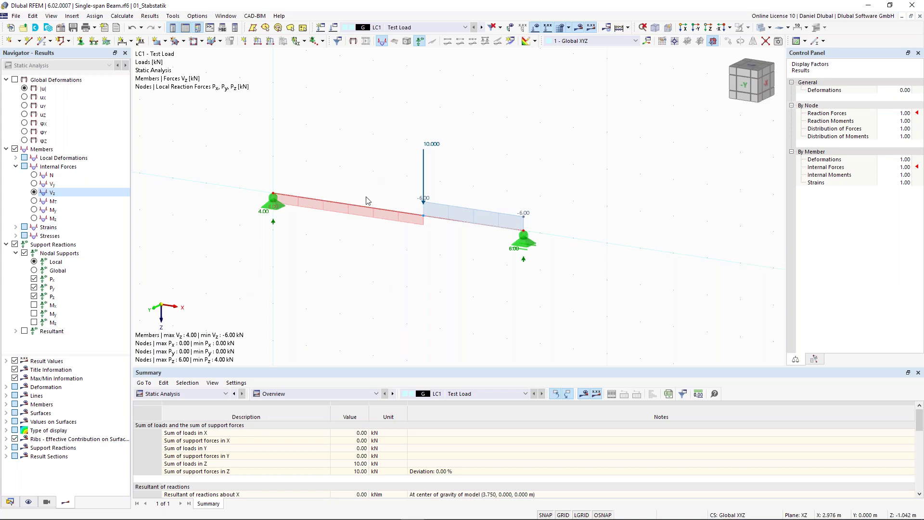
ctrl+middle_drag(328, 154, 354, 182)
scroll(353, 181, up, 1)
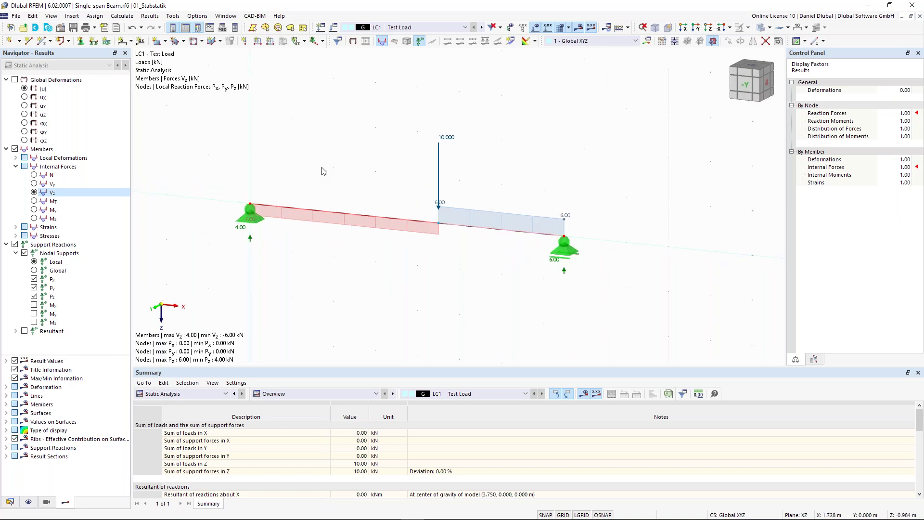
- Add chained linear dimensions from the first support through the loaded node to the second support, in the second plane with an offset of about -1.55 m
click(132, 42)
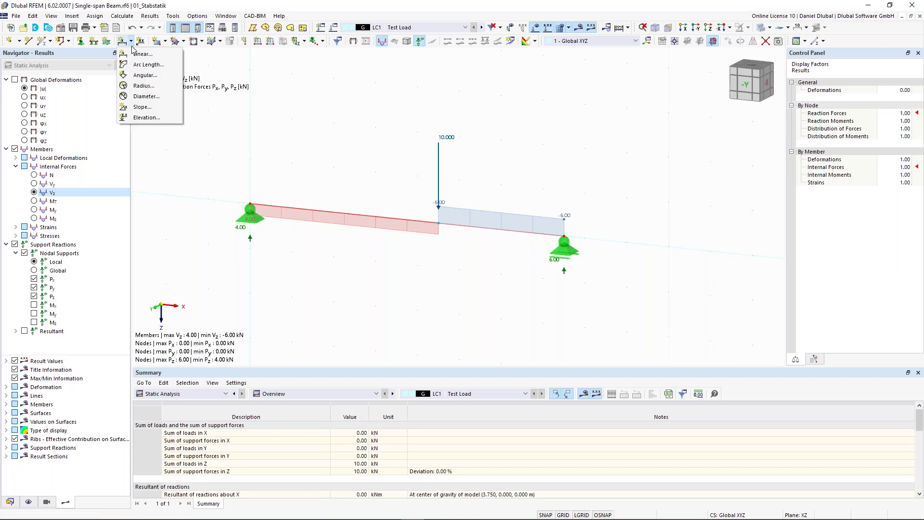
click(139, 56)
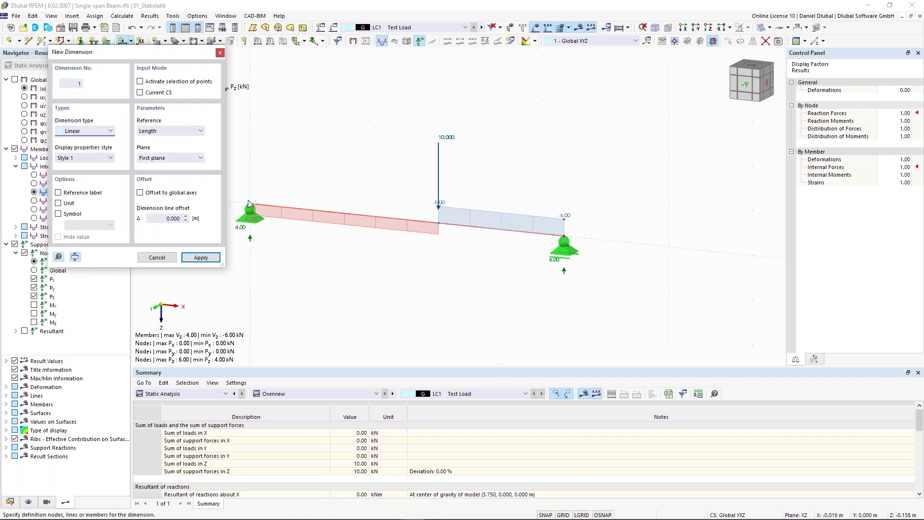
click(439, 223)
click(565, 237)
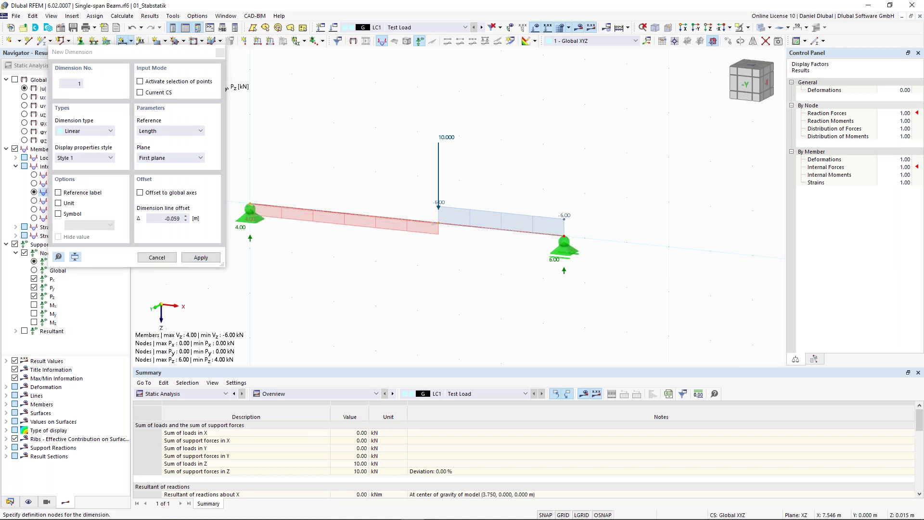
click(178, 157)
click(180, 179)
key(Down)
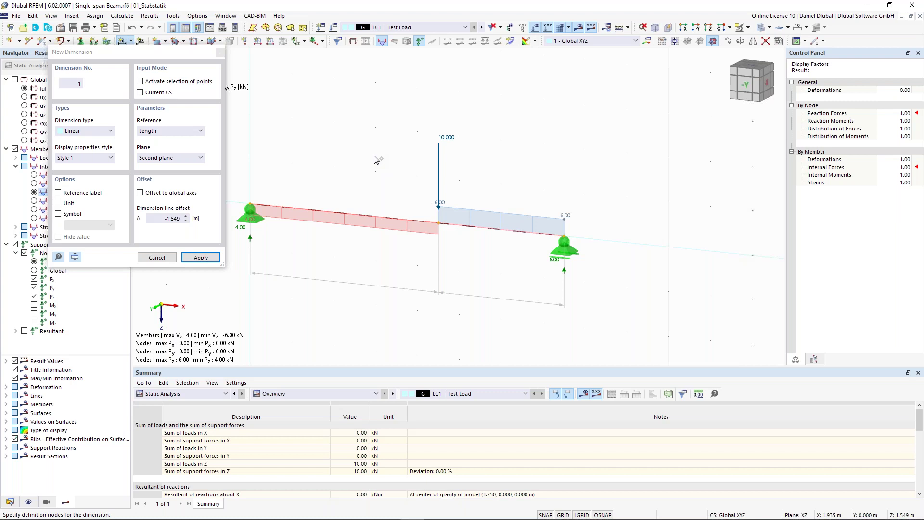
key(Return)
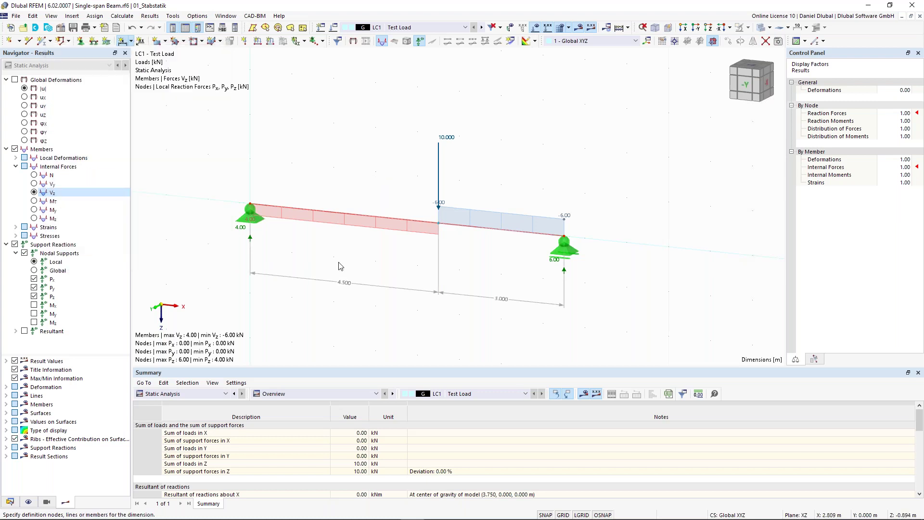
scroll(340, 267, down, 3)
middle_drag(357, 249, 347, 233)
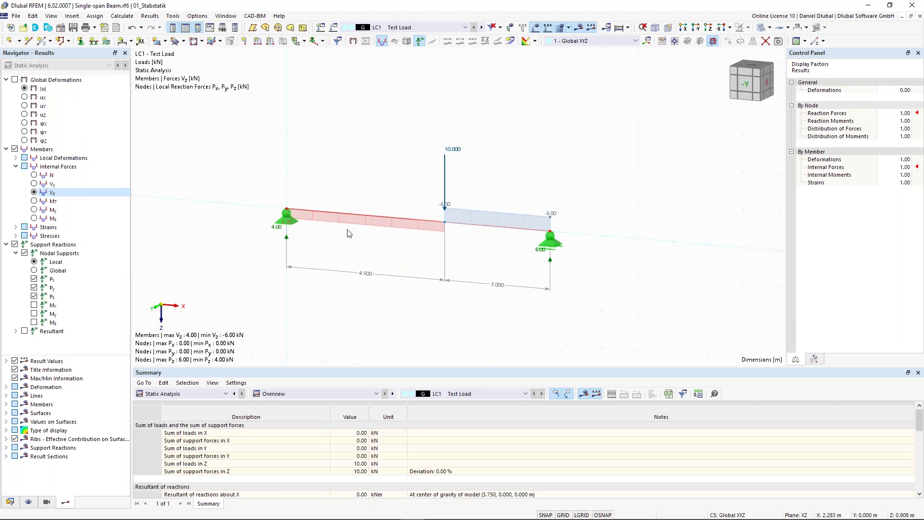
scroll(367, 255, up, 1)
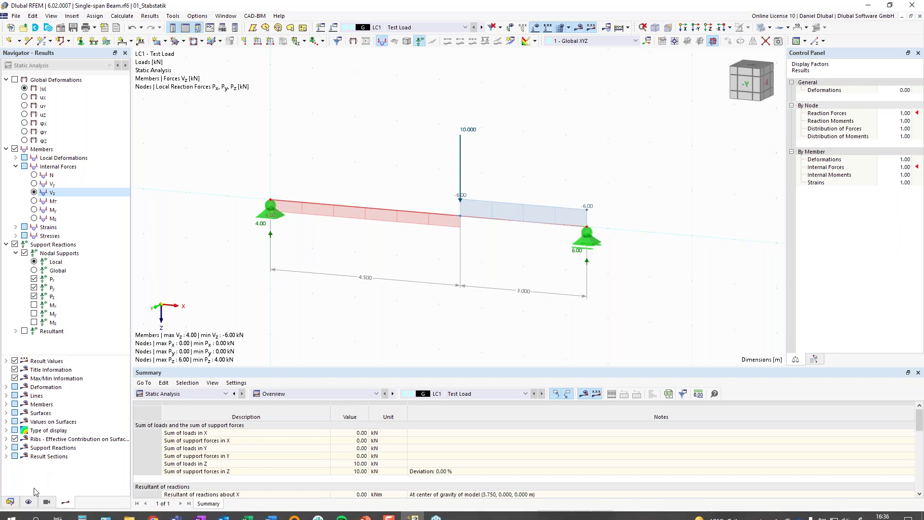
- Show the member's bottom fibers and orientation in the model, and hide both again after viewing them
click(29, 501)
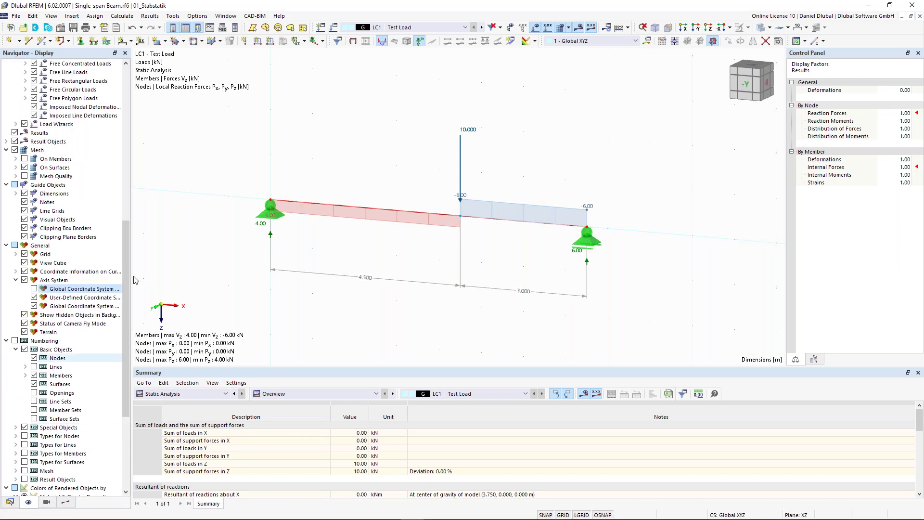
click(129, 93)
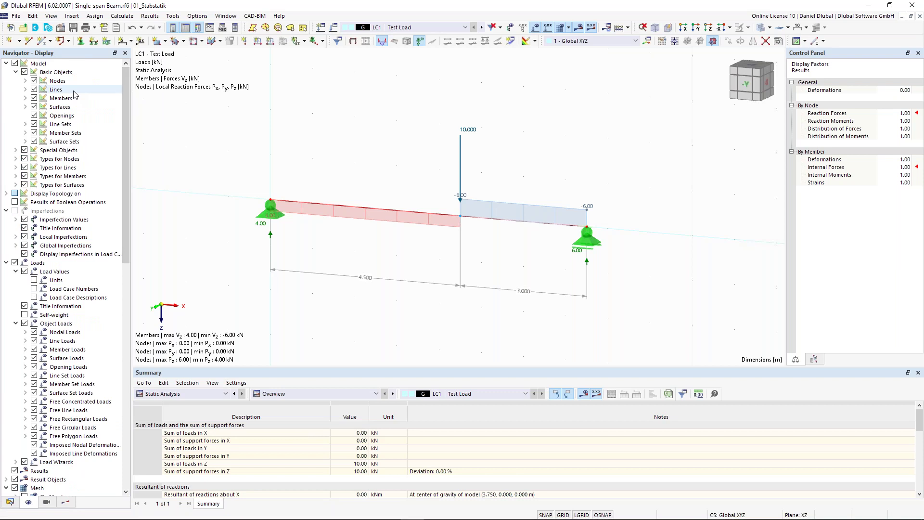
click(27, 98)
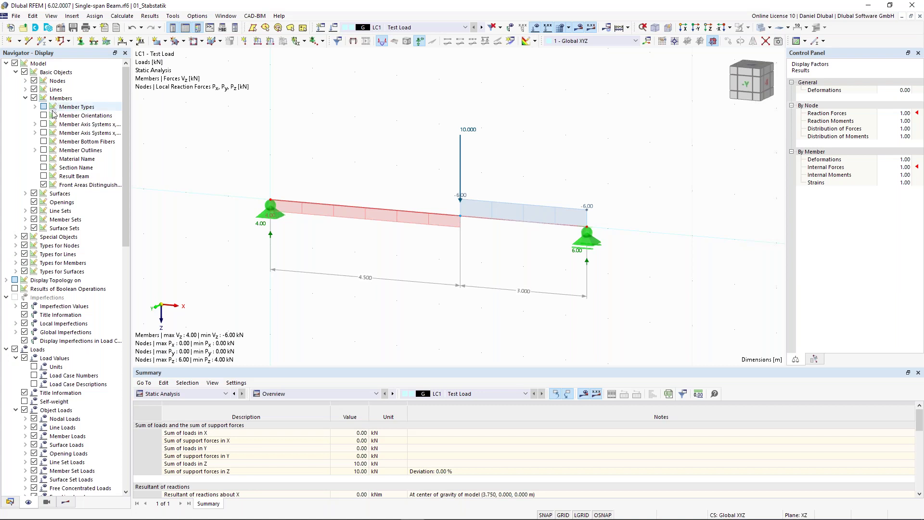
click(43, 143)
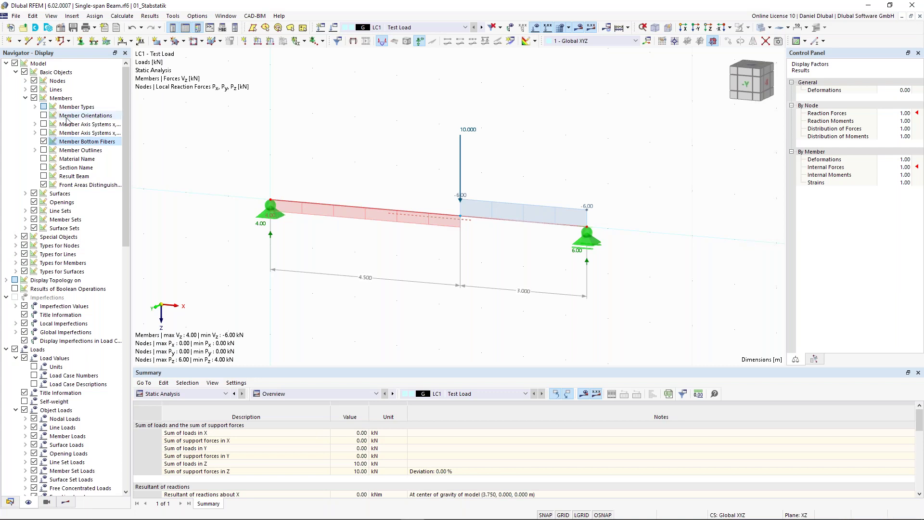
click(43, 115)
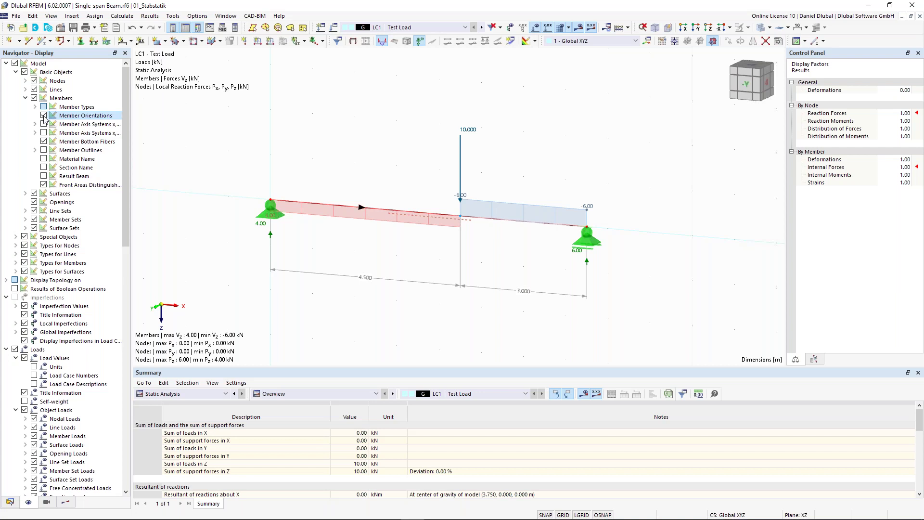
click(43, 116)
click(44, 141)
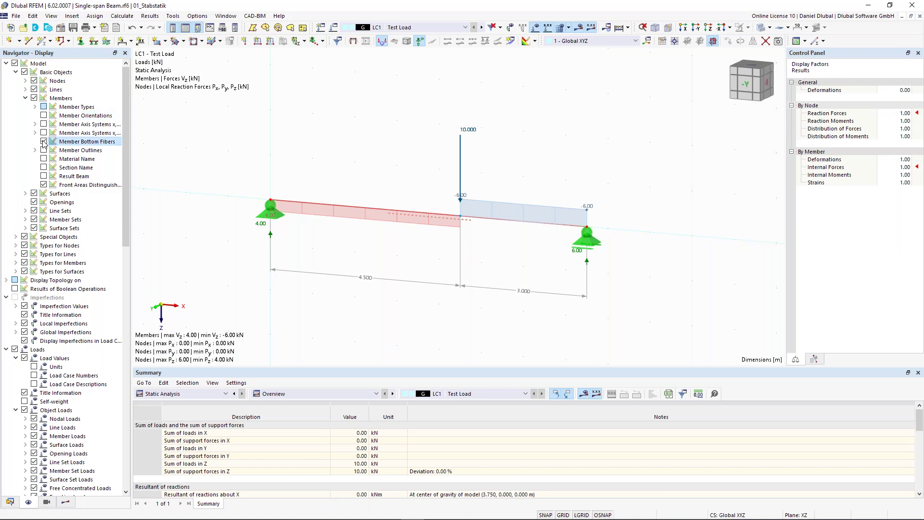
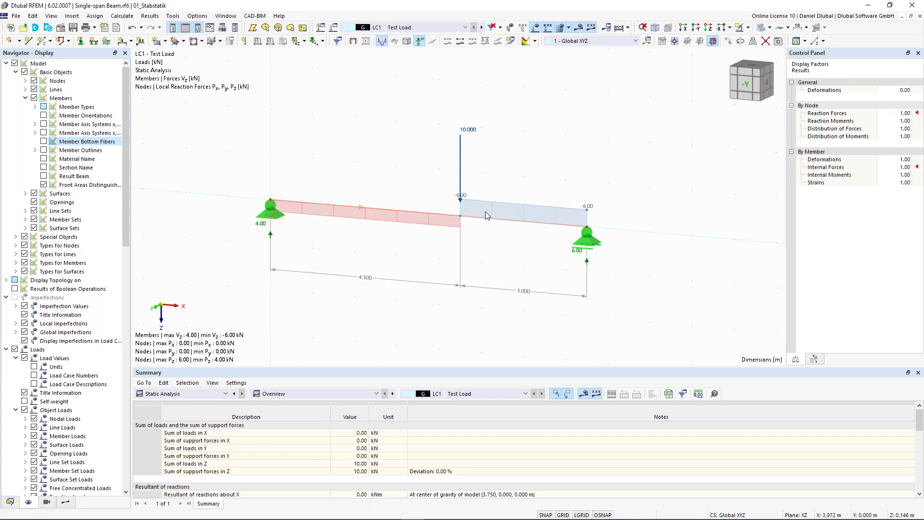
- Examine the beam's result diagrams for global deformation and shear force Vz, and close them
right_click(407, 214)
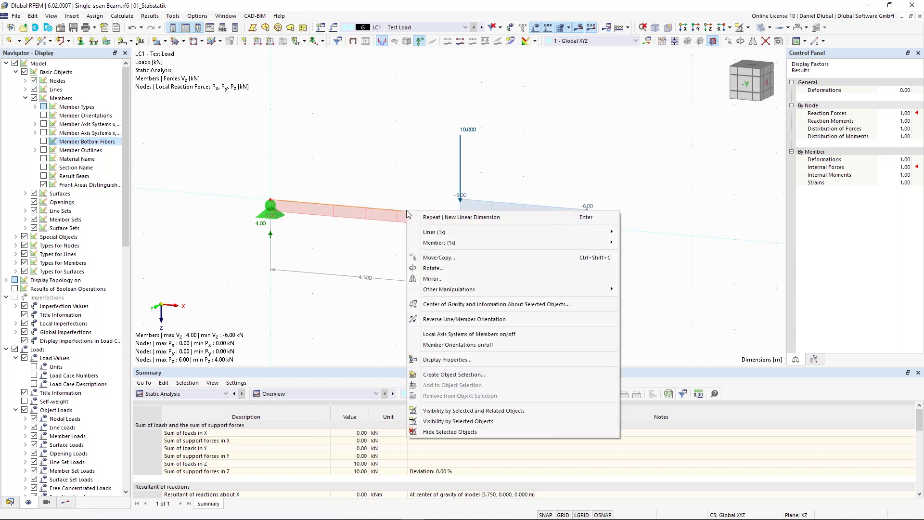
mouse_move(432, 244)
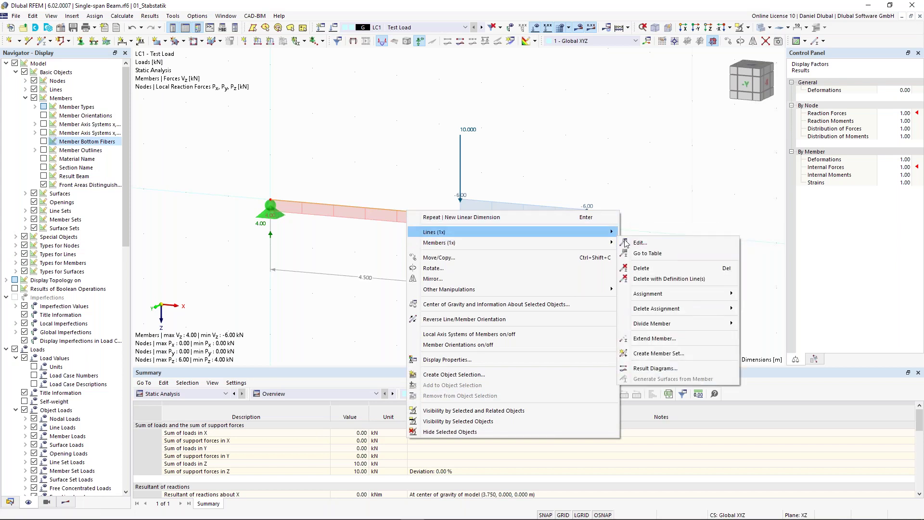
click(675, 369)
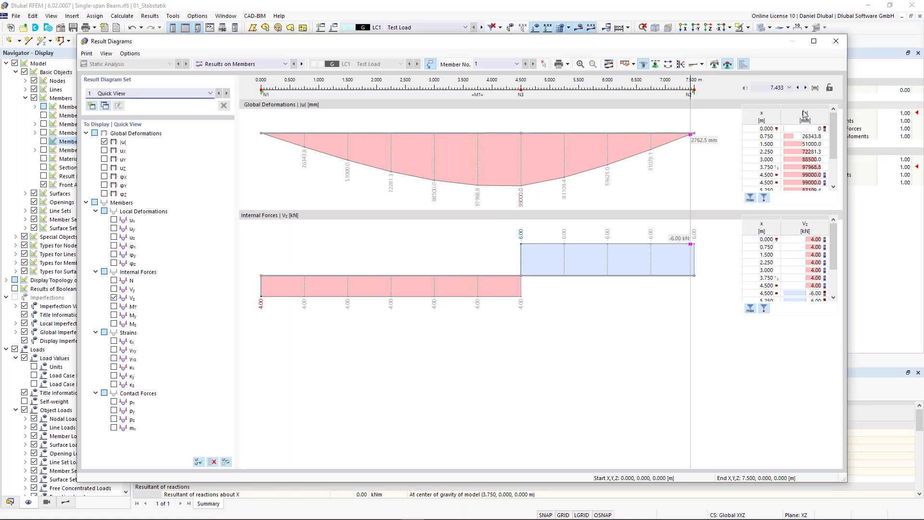
click(835, 41)
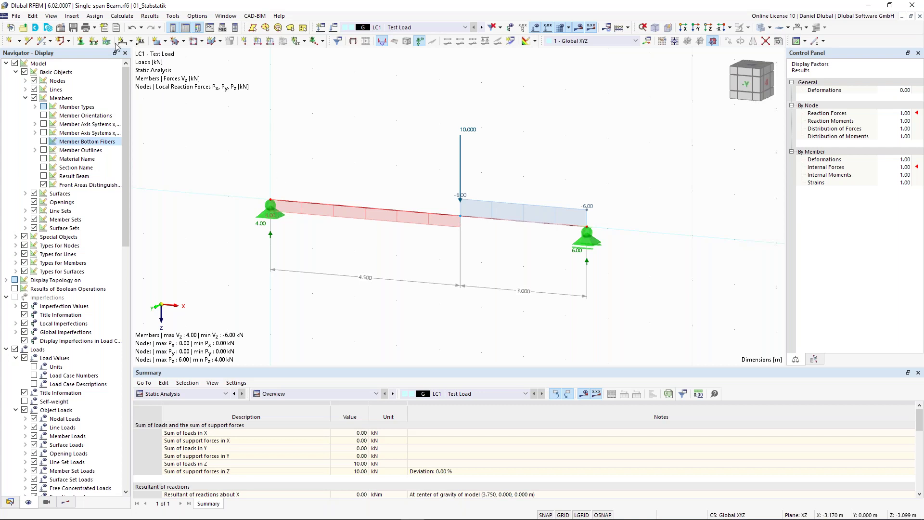
- Save the single-span beam model, and save a copy of it in the same folder as Two-span Beam
click(72, 27)
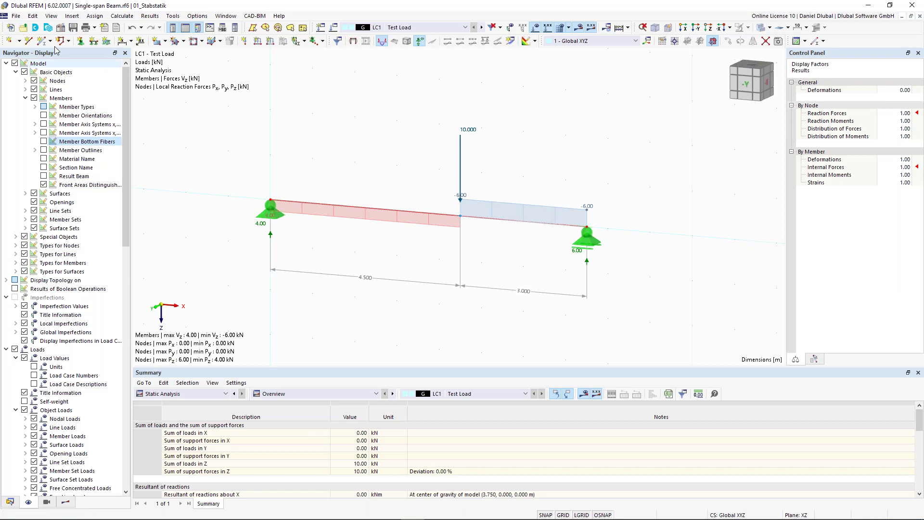
click(15, 16)
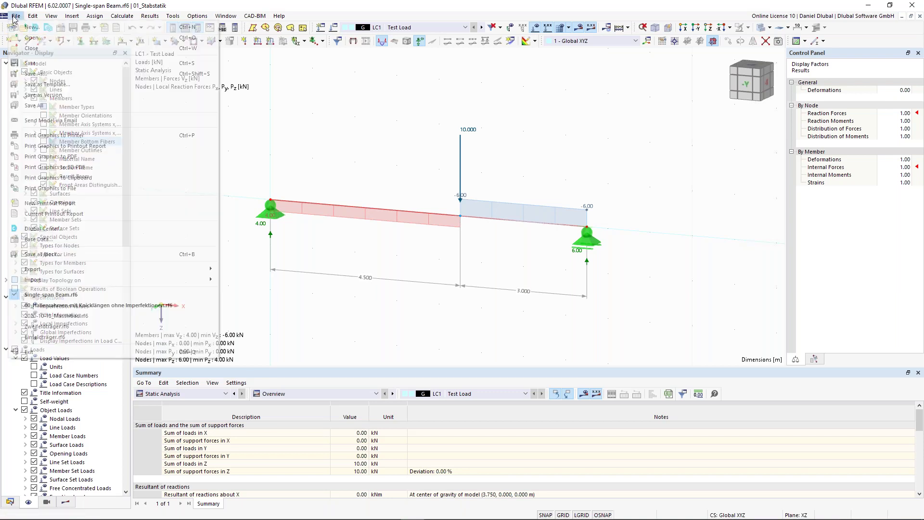
click(53, 75)
click(489, 339)
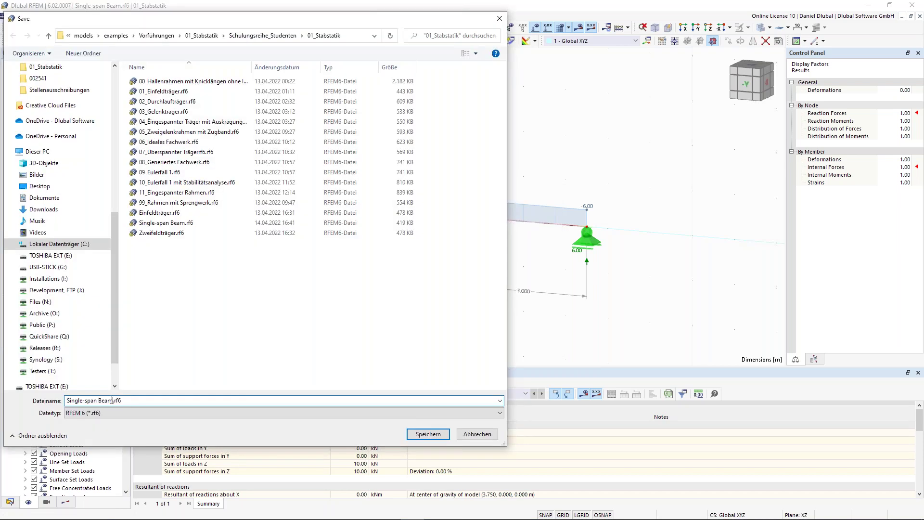
key(BackSpace)
text(Two-span Beam)
click(428, 435)
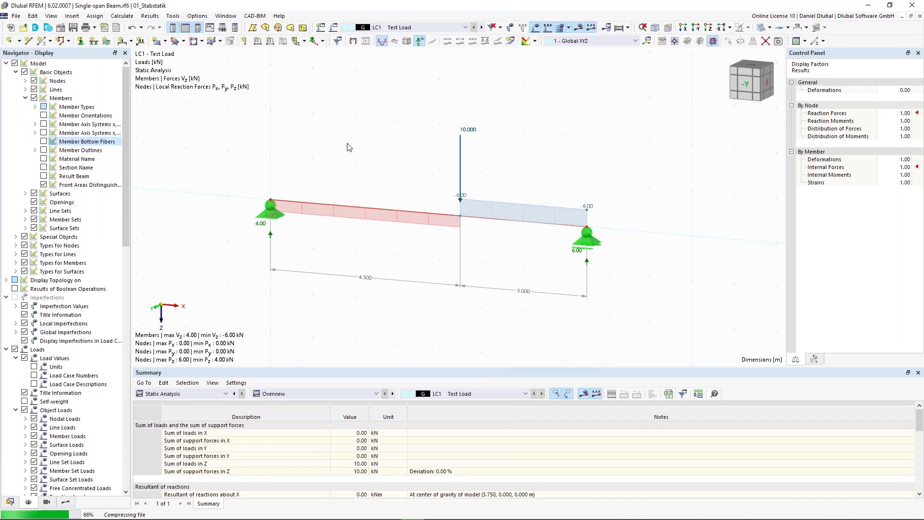
- Delete the entire beam model, including its supports, nodal load and dimensions
scroll(358, 137, down, 1)
middle_drag(357, 136, 380, 157)
drag(248, 90, 618, 311)
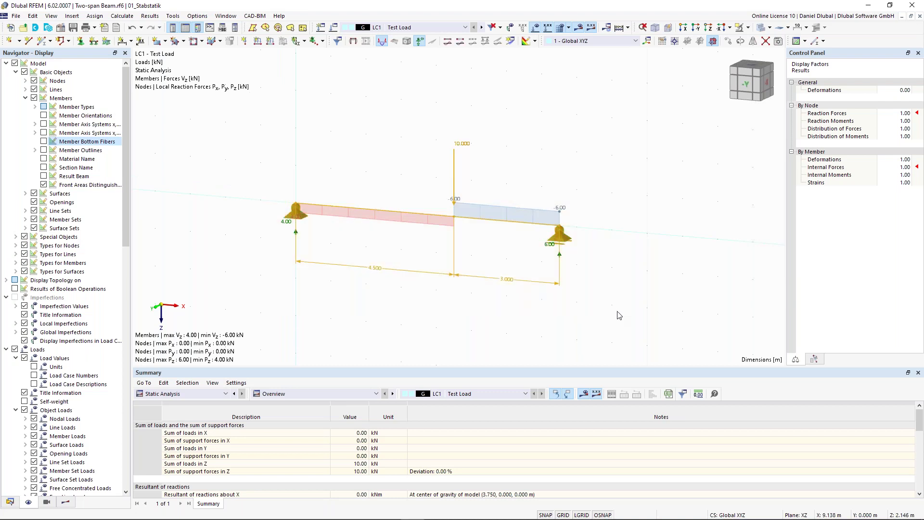
key(Delete)
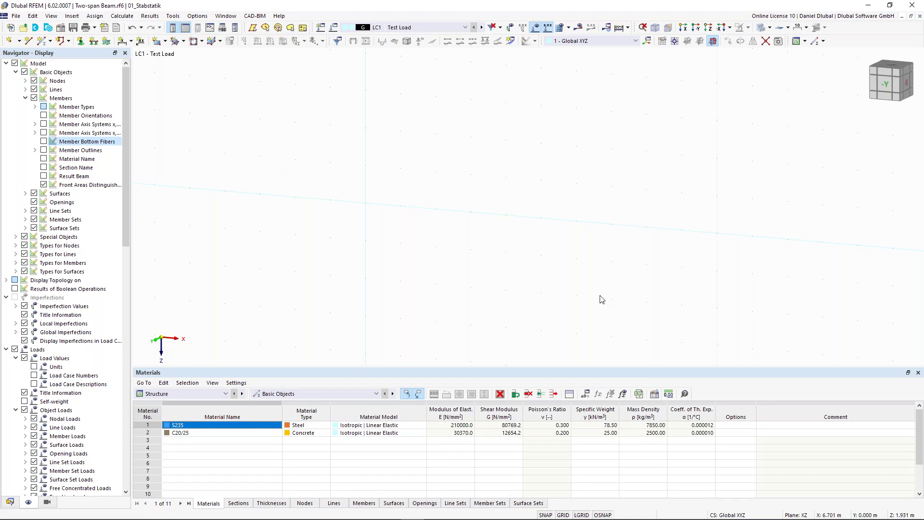
- Begin a new beam member and, for its start section, create a new section from the standardized steel I-section library
ctrl+middle_drag(355, 210, 273, 149)
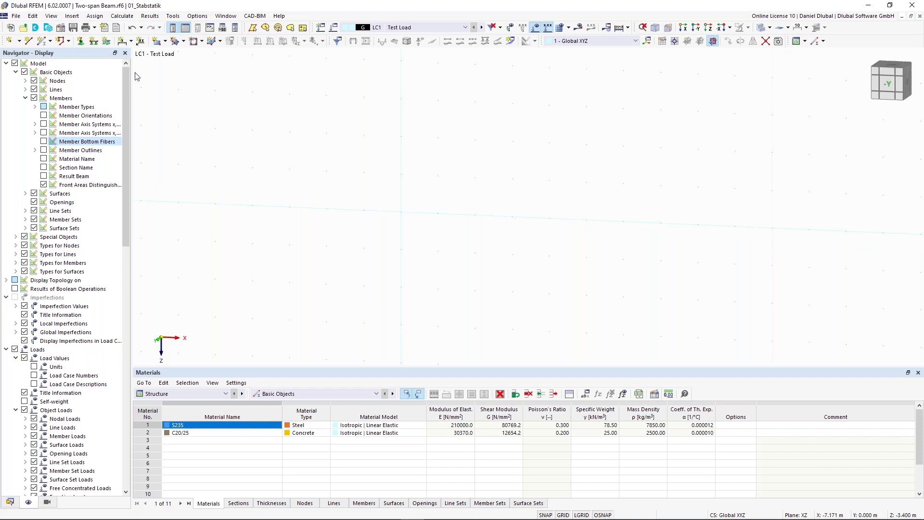
click(43, 42)
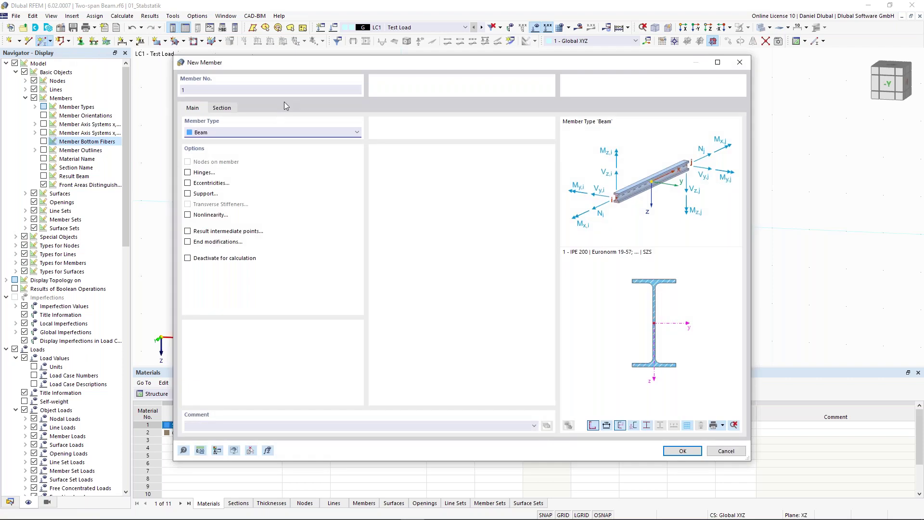
click(222, 109)
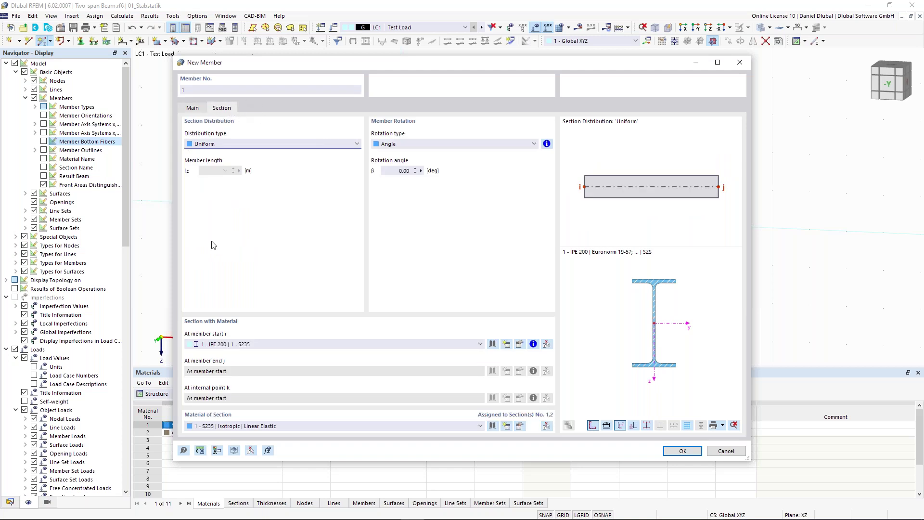
click(238, 344)
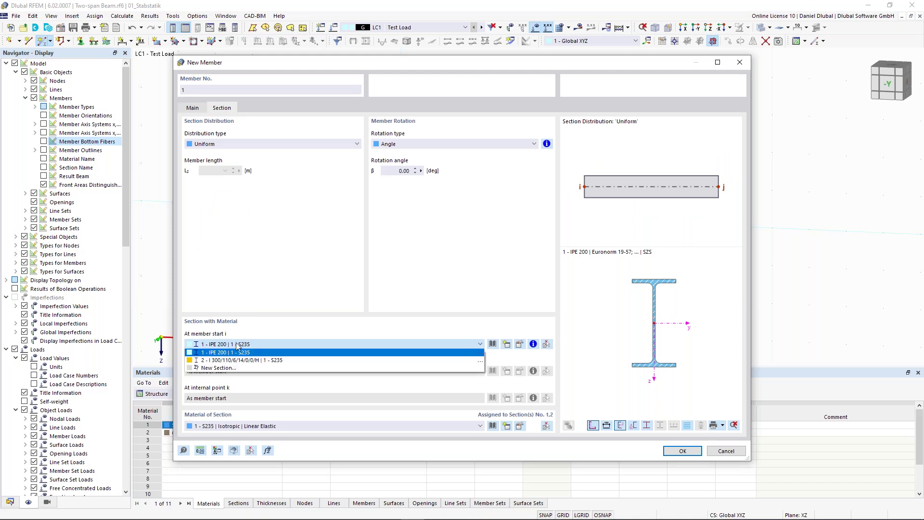
click(264, 320)
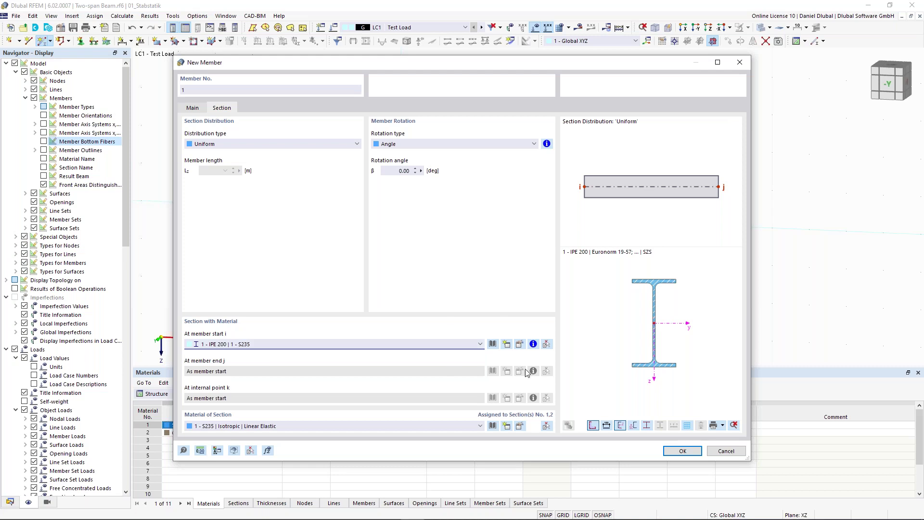
click(507, 345)
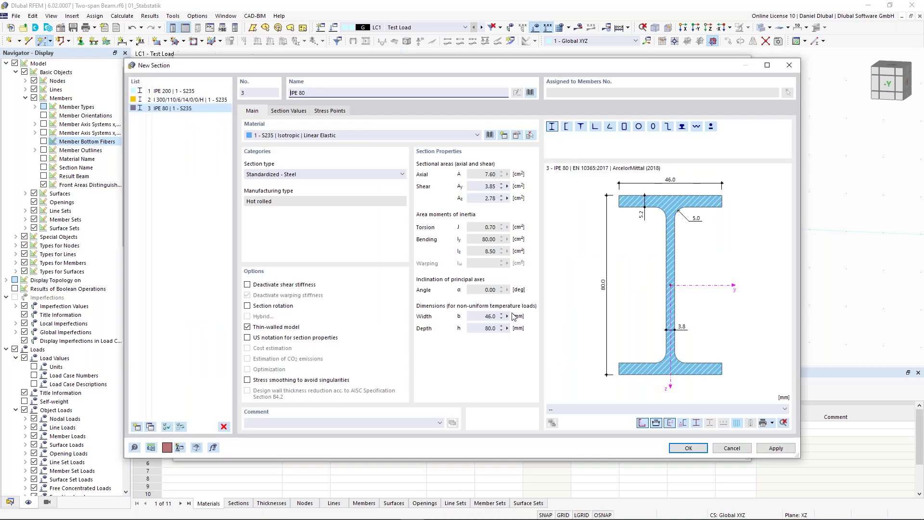
click(531, 92)
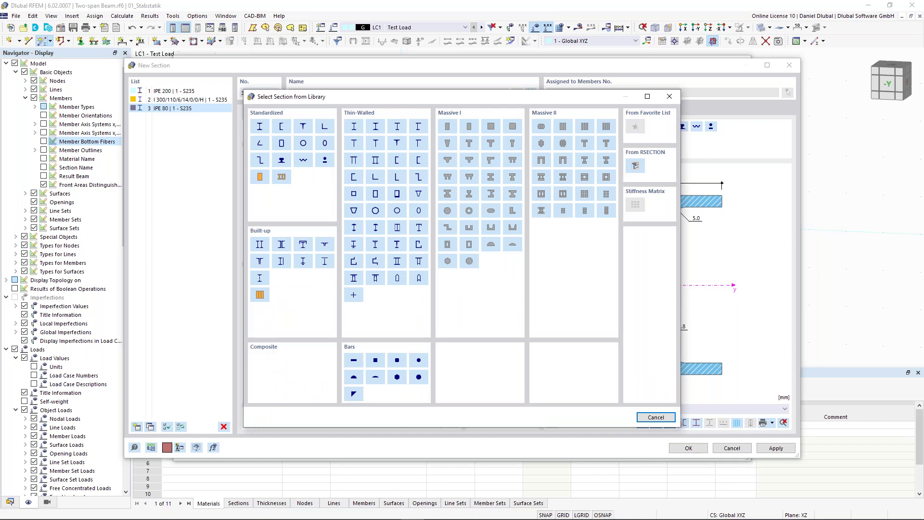
click(262, 127)
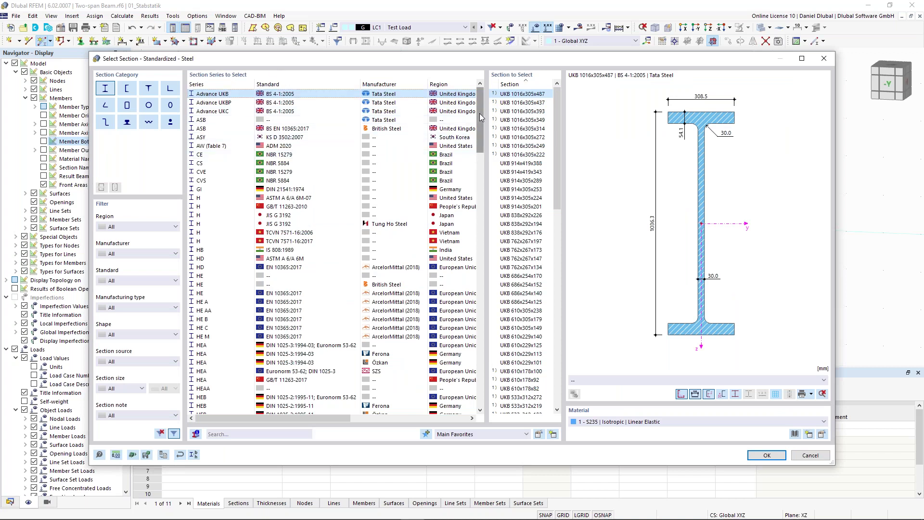
- Browse the section series and select HEB 300 from the Euronorm 53-62; DIN 1025-2 series by SZS
scroll(480, 124, down, 2)
scroll(480, 124, down, 2)
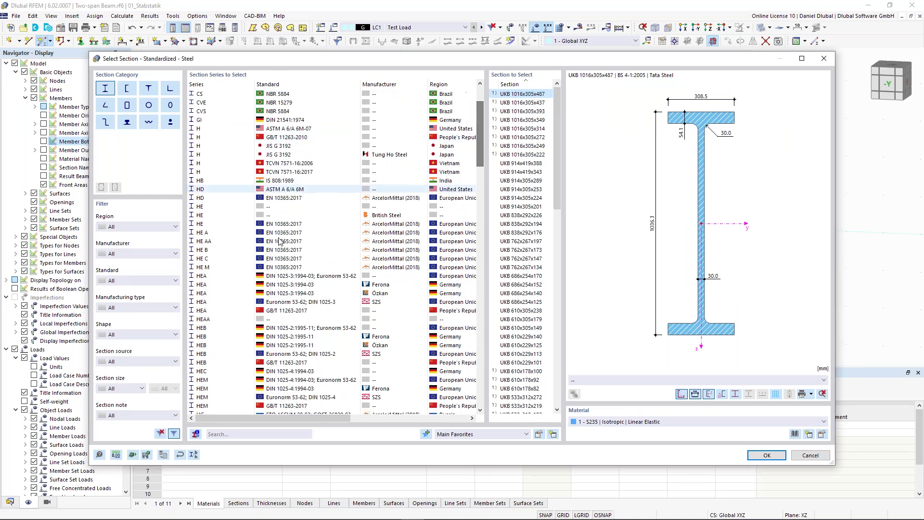
click(215, 356)
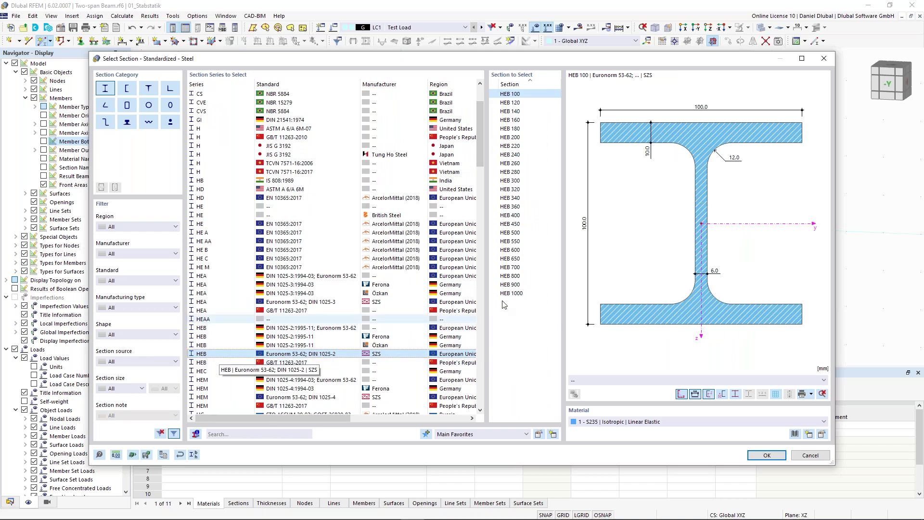
click(523, 182)
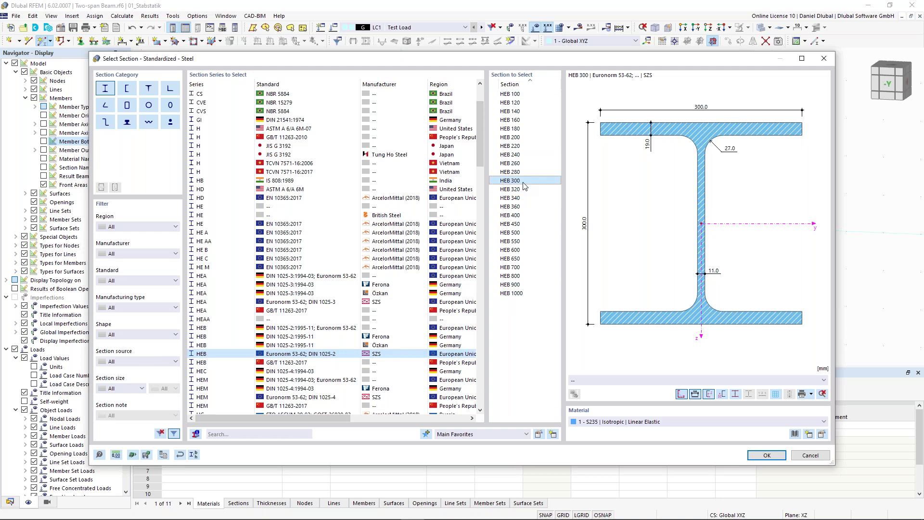
scroll(232, 127, up, 3)
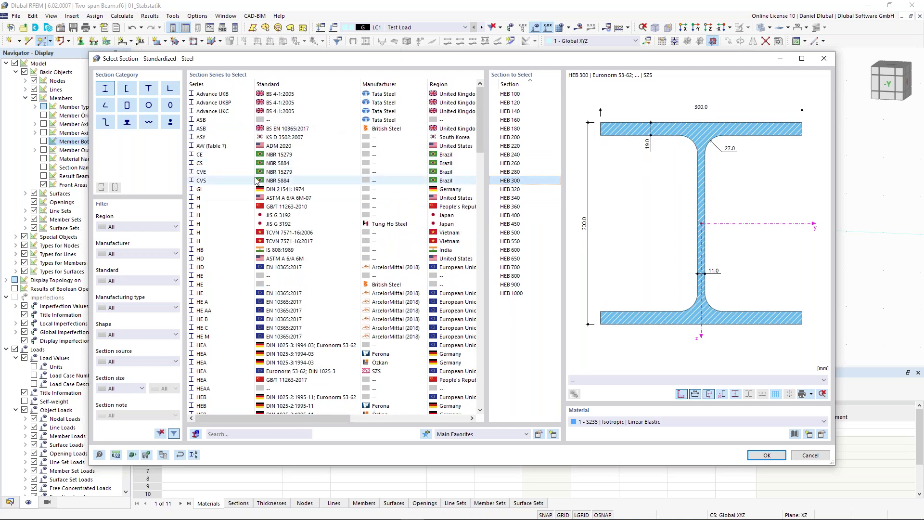
- Search the section library for heb 300 and adopt HEB 300 from the Euronorm 53-62; DIN 1025-2 series by SZS
click(231, 434)
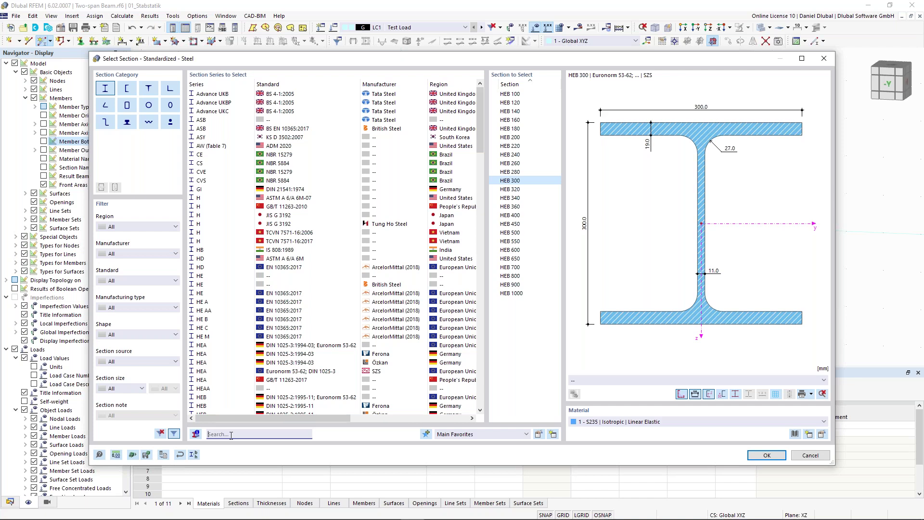
text(he)
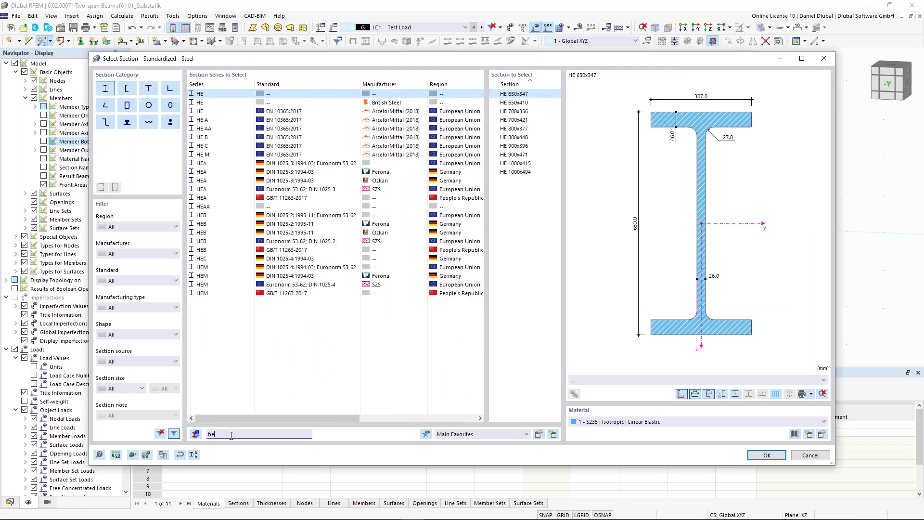
text(b)
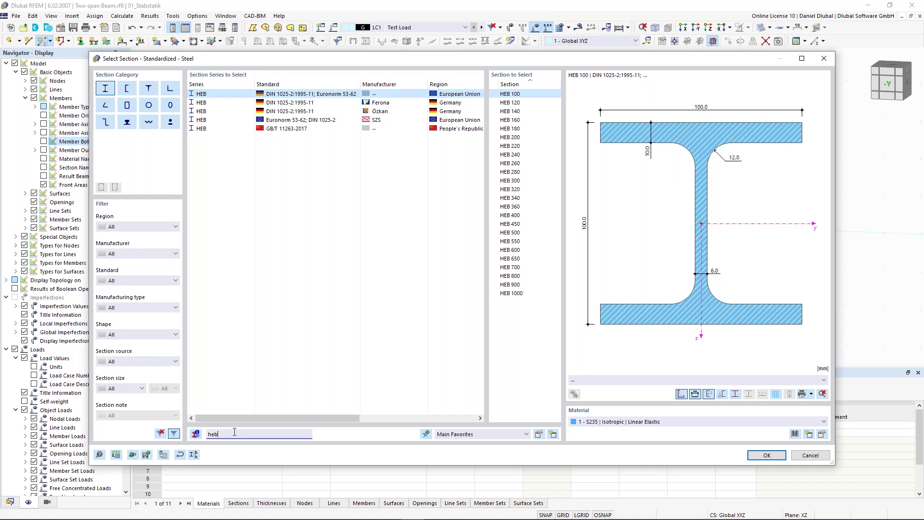
text(300)
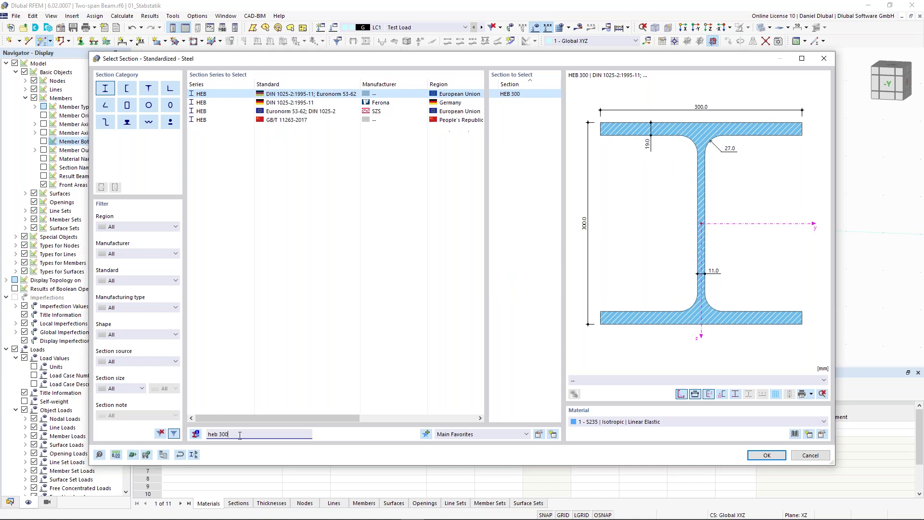
click(332, 113)
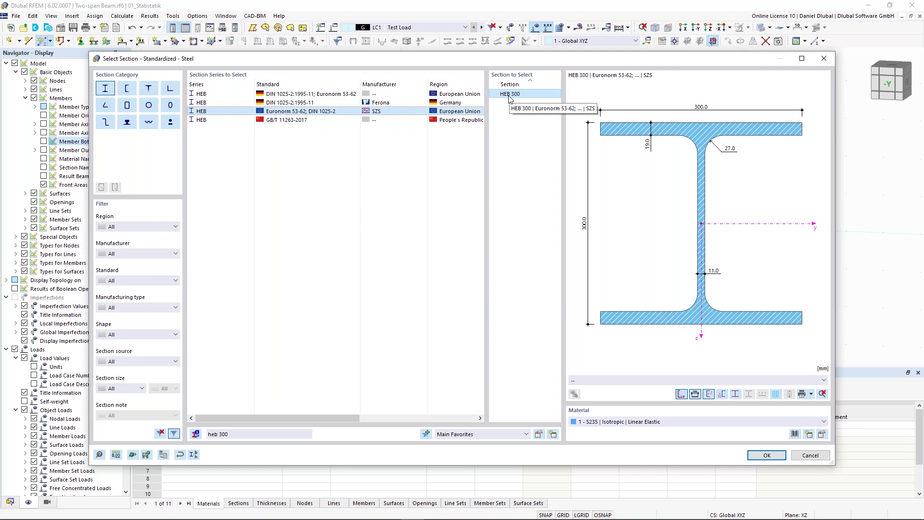
click(767, 455)
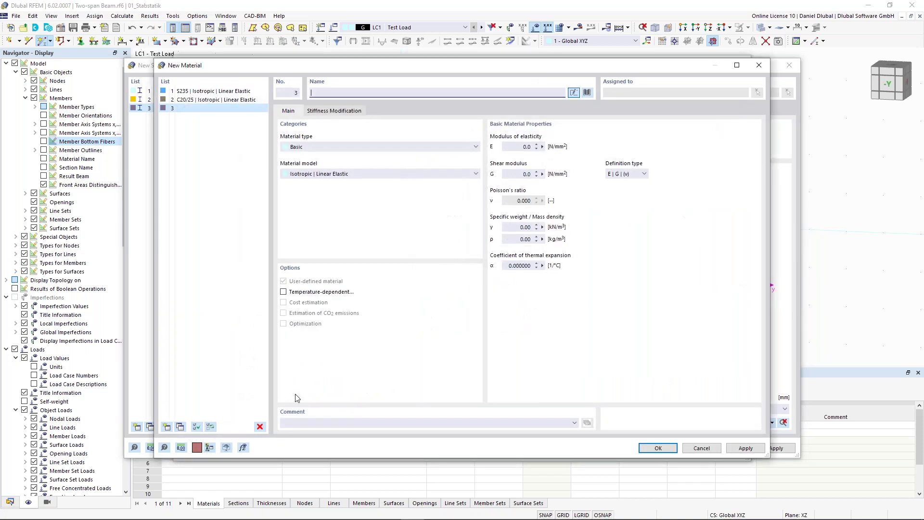
click(342, 94)
text(s235)
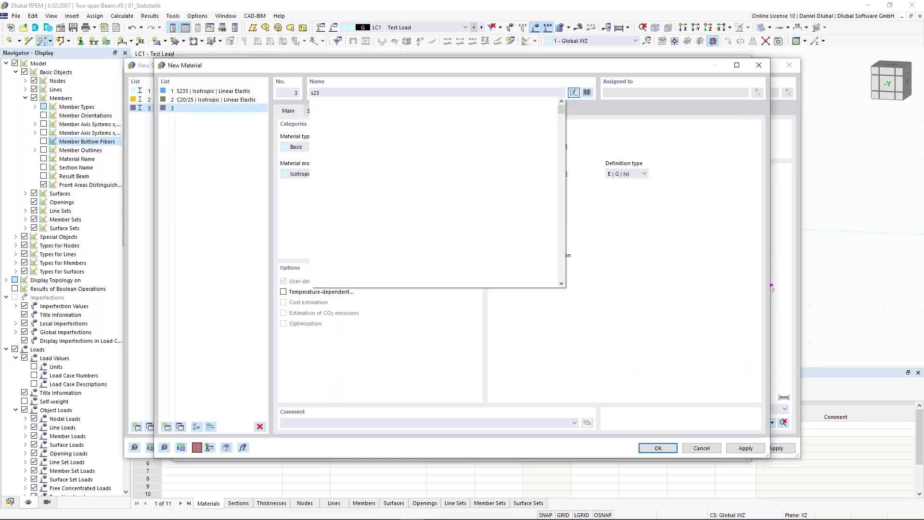
key(Down)
key(Down)
key(Down)
key(Down)
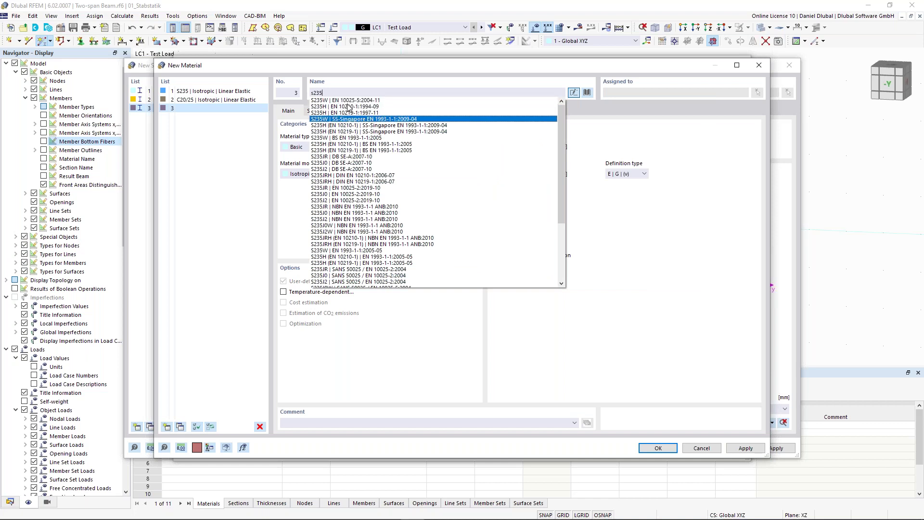
key(Up)
key(Up)
key(Up)
key(Up)
key(Down)
key(Down)
key(Down)
key(Down)
key(Up)
key(Up)
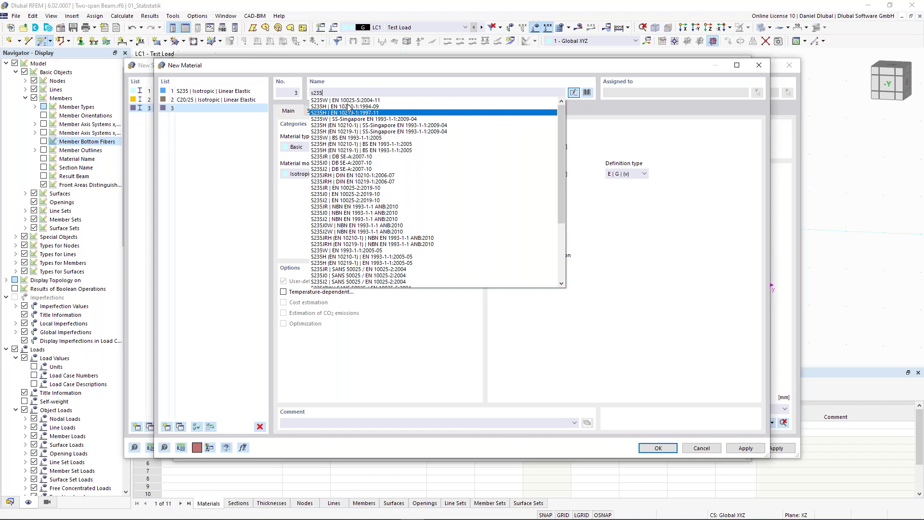
click(519, 67)
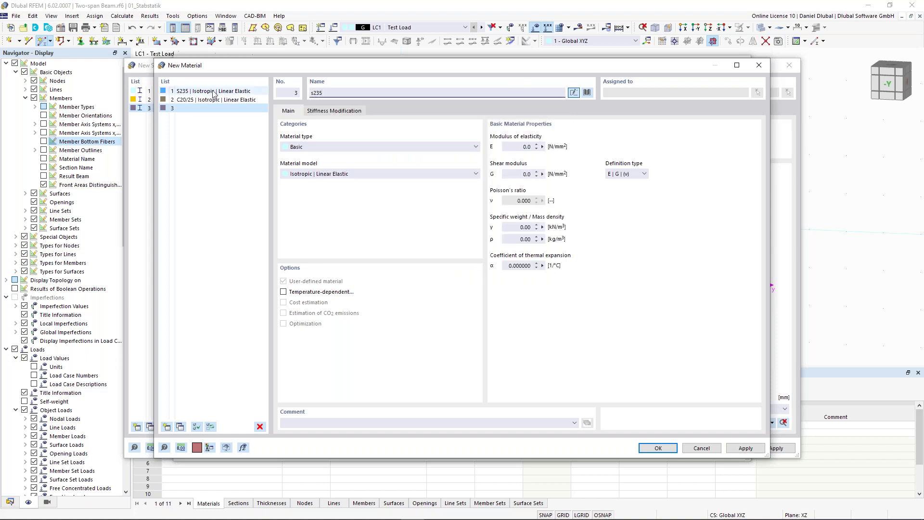
click(702, 448)
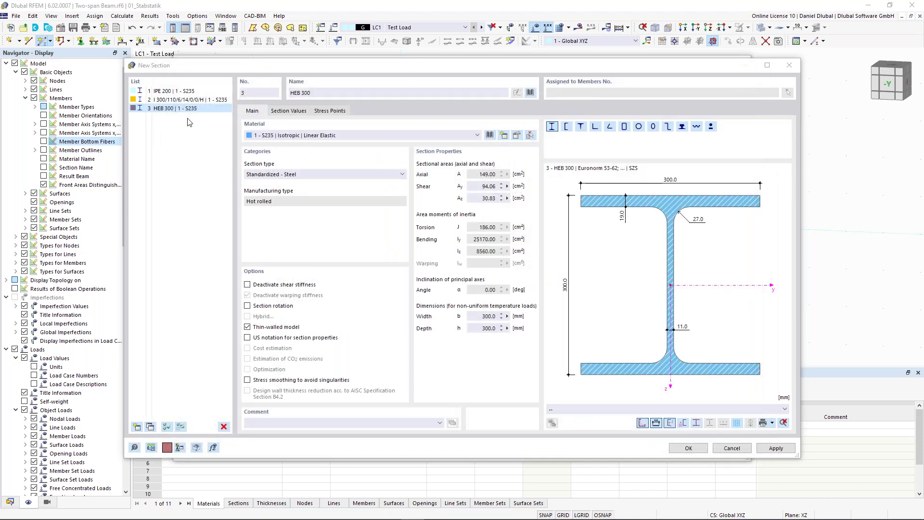
- Assign the HEB 300 section in S235 to the beam and draw two consecutive 5 m spans along X, starting at the origin
click(689, 448)
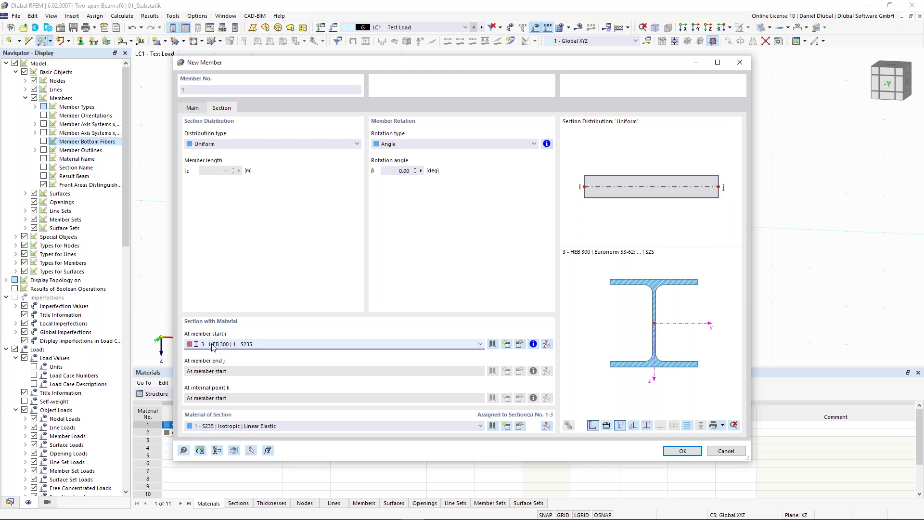
click(254, 425)
click(253, 427)
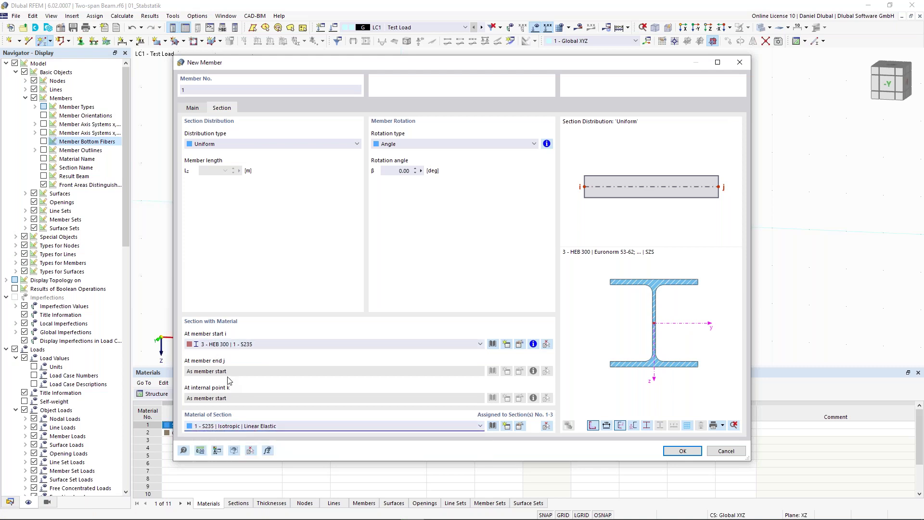
click(695, 451)
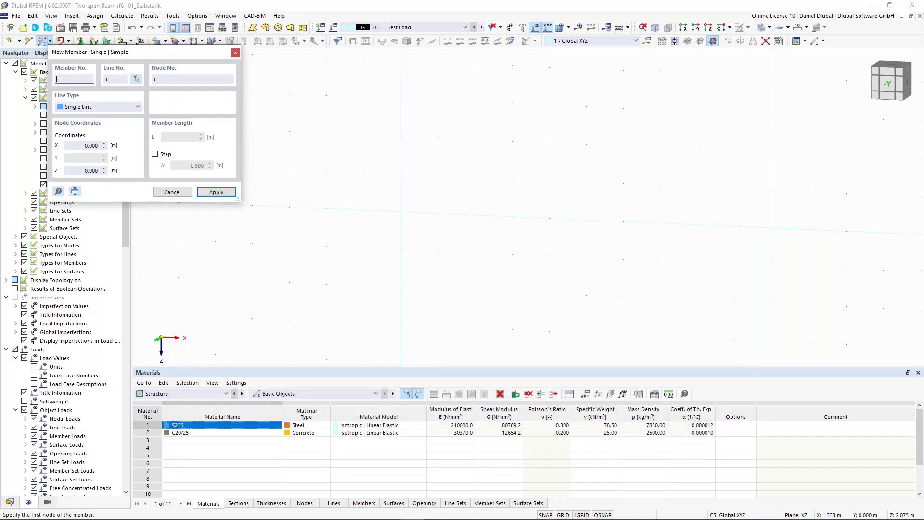
click(401, 212)
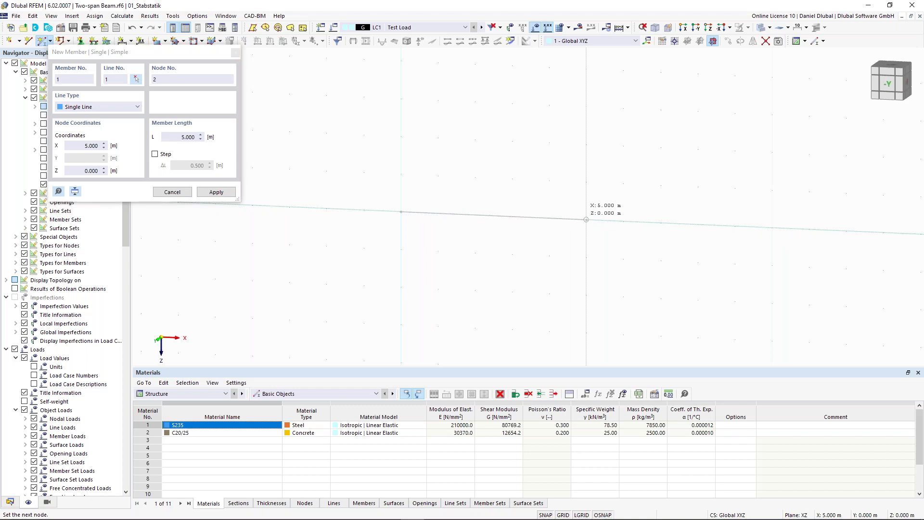
click(586, 219)
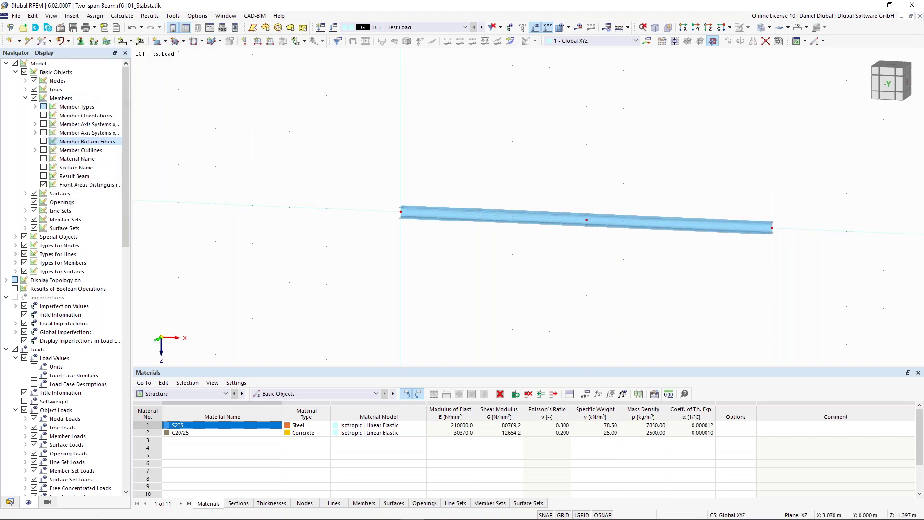
- Assign a hinged nodal support to node 1 at the beam's start, keeping the support assignment open for further nodes
middle_drag(436, 167, 301, 154)
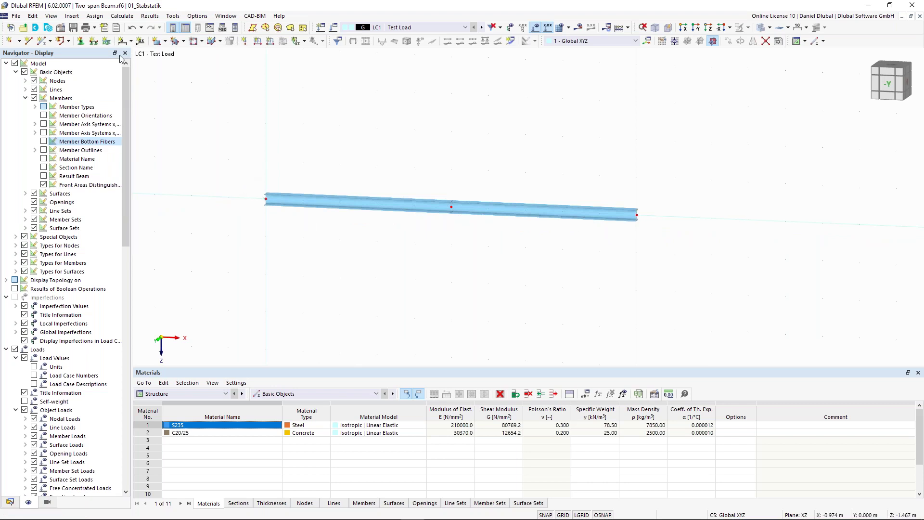
click(82, 41)
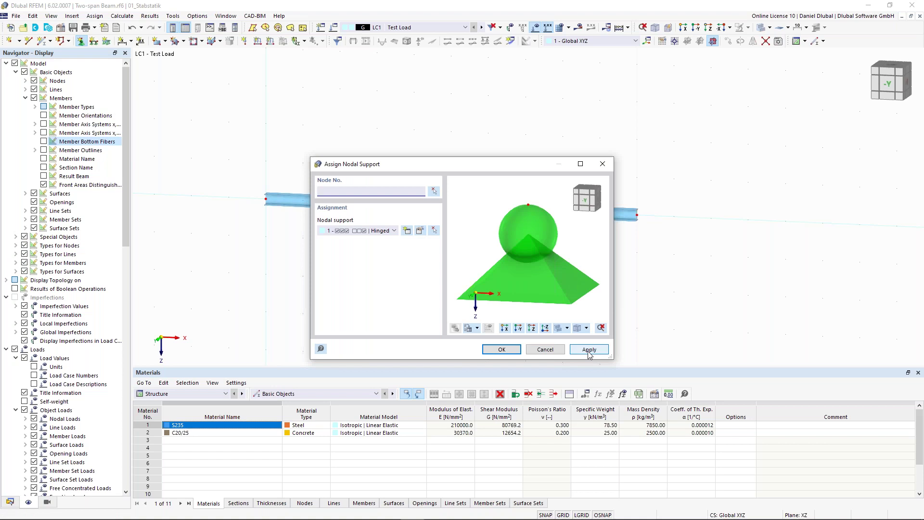
drag(483, 164, 505, 251)
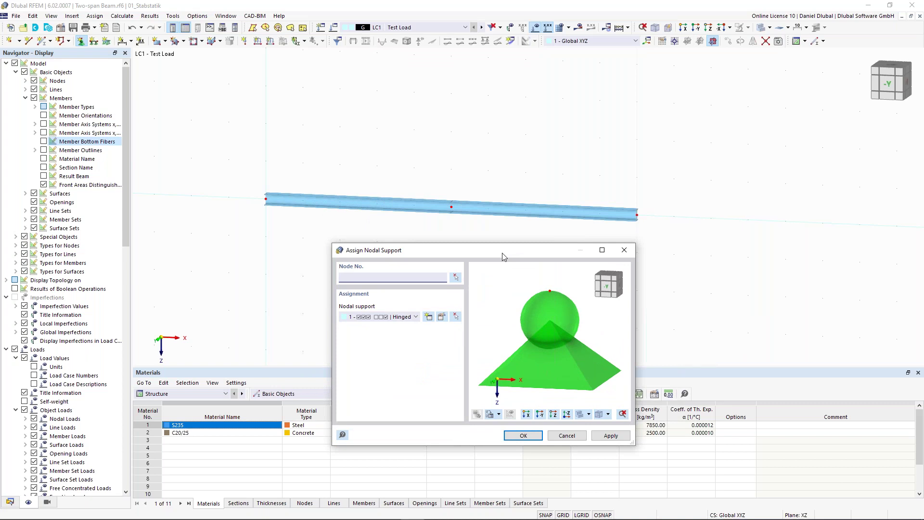
drag(504, 256, 487, 264)
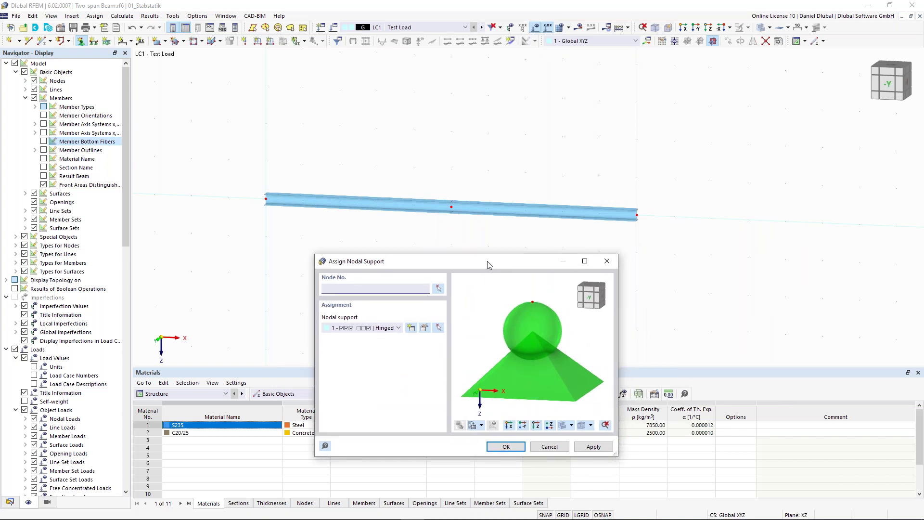
drag(487, 261, 487, 261)
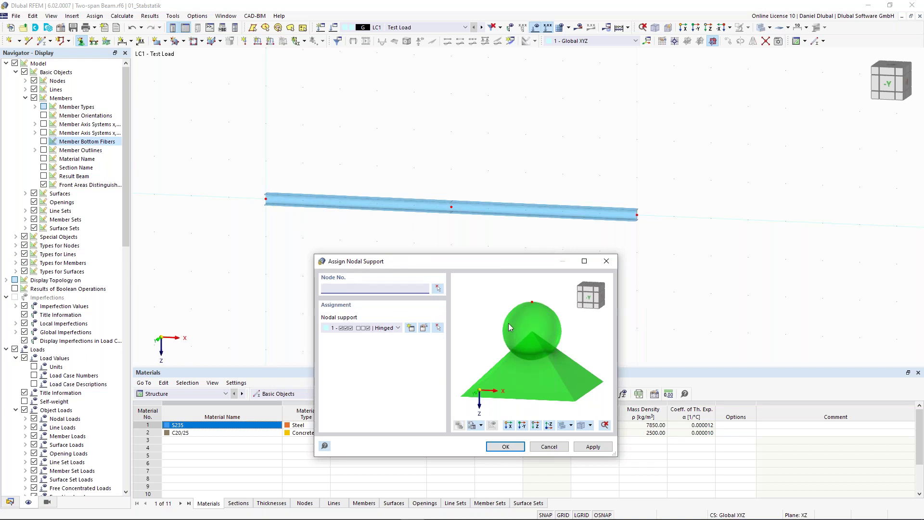
click(437, 288)
drag(242, 162, 295, 228)
click(160, 151)
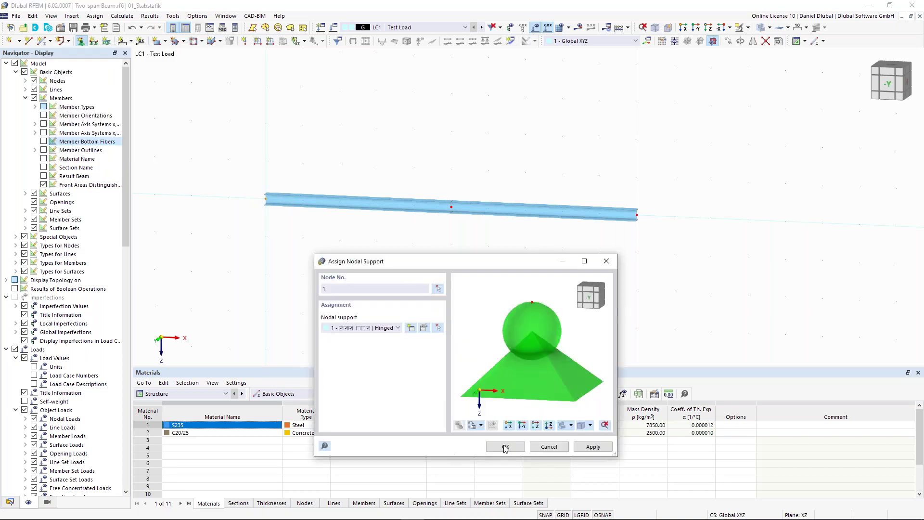
click(593, 447)
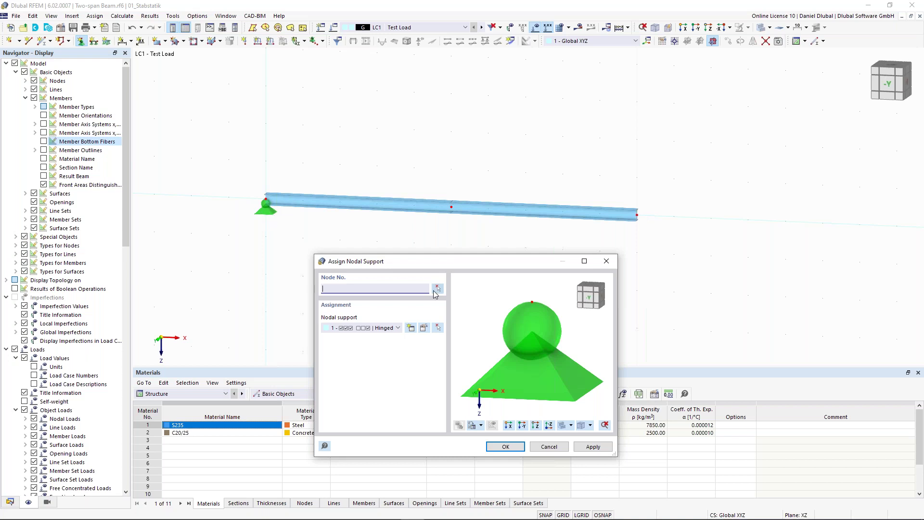
- Assign the Roller in X nodal support to nodes 2 and 3 at the beam's middle and far end, and finish the support assignment
click(391, 328)
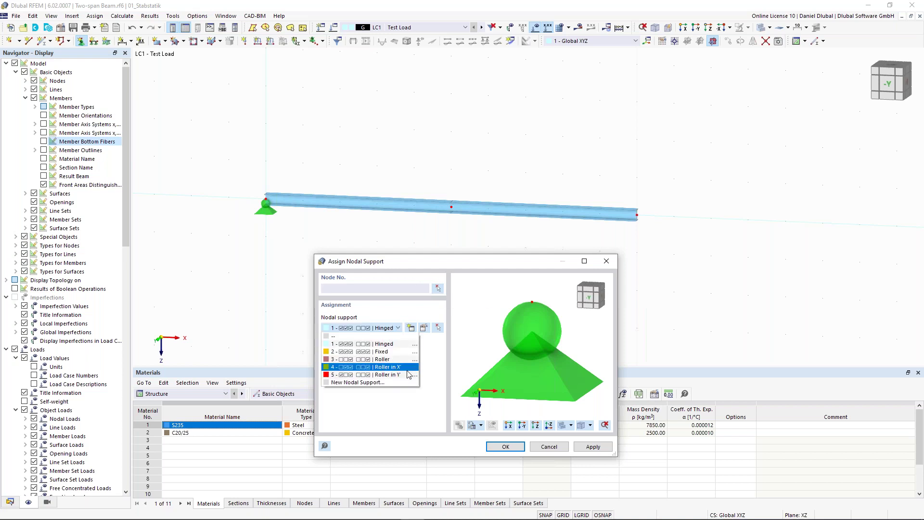
click(385, 367)
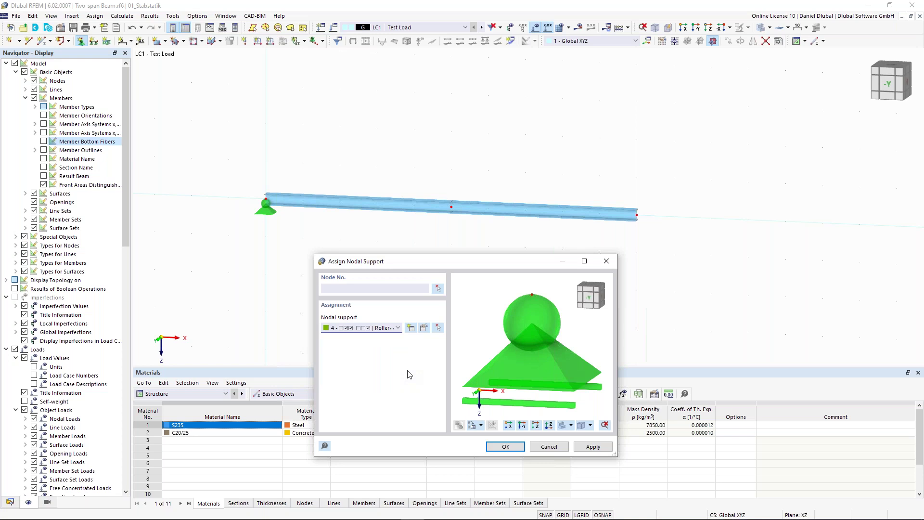
click(441, 290)
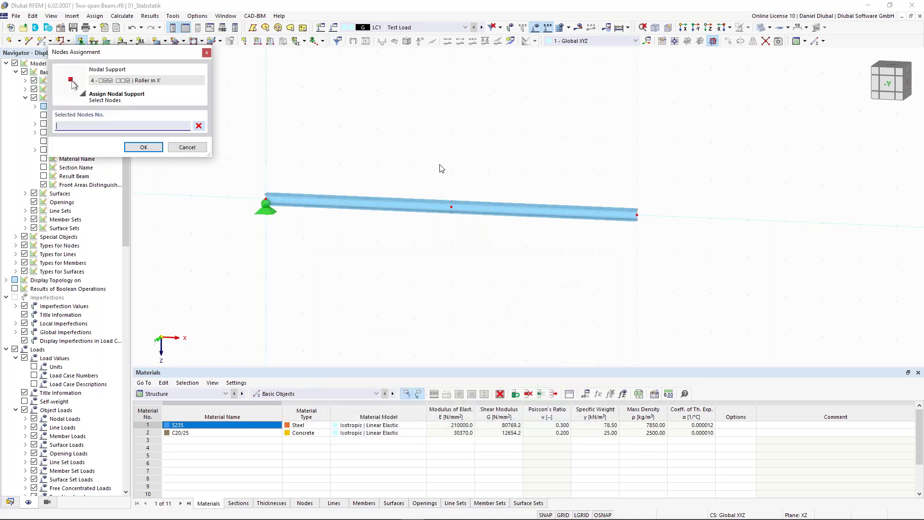
drag(423, 134, 691, 268)
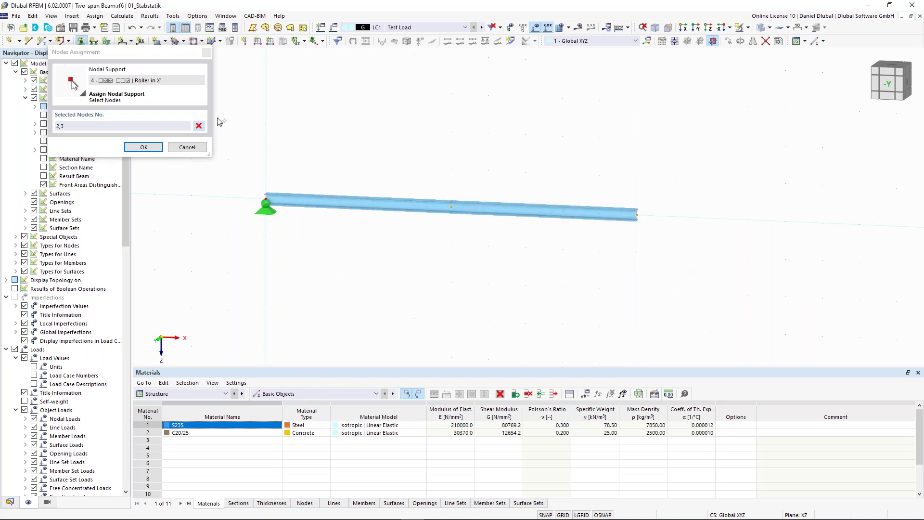
click(161, 147)
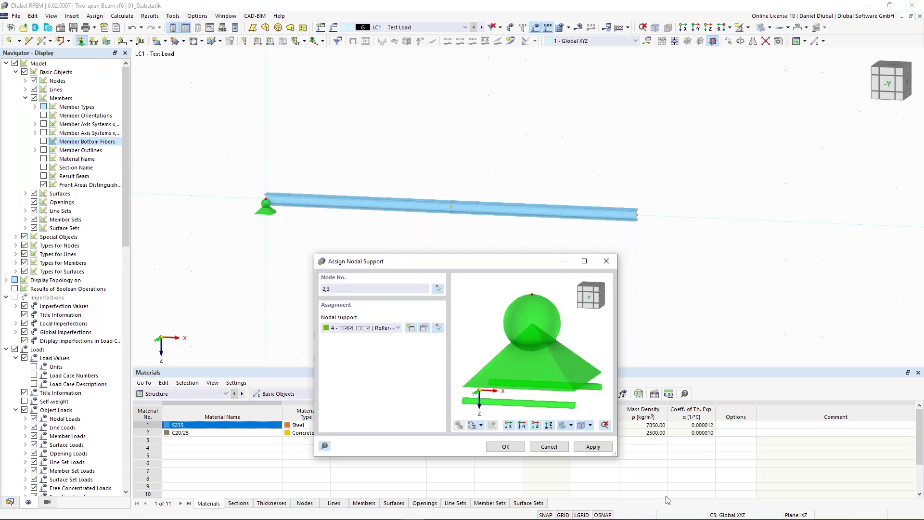
click(604, 448)
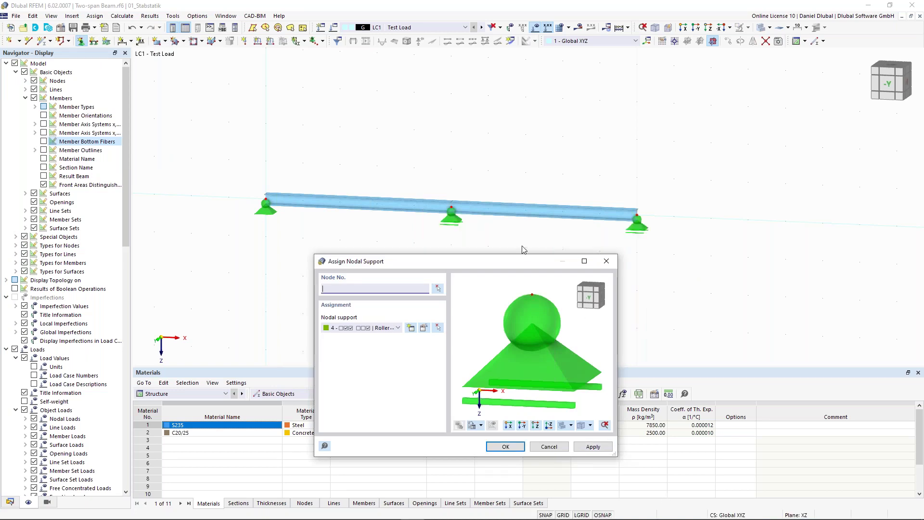
drag(518, 264, 505, 247)
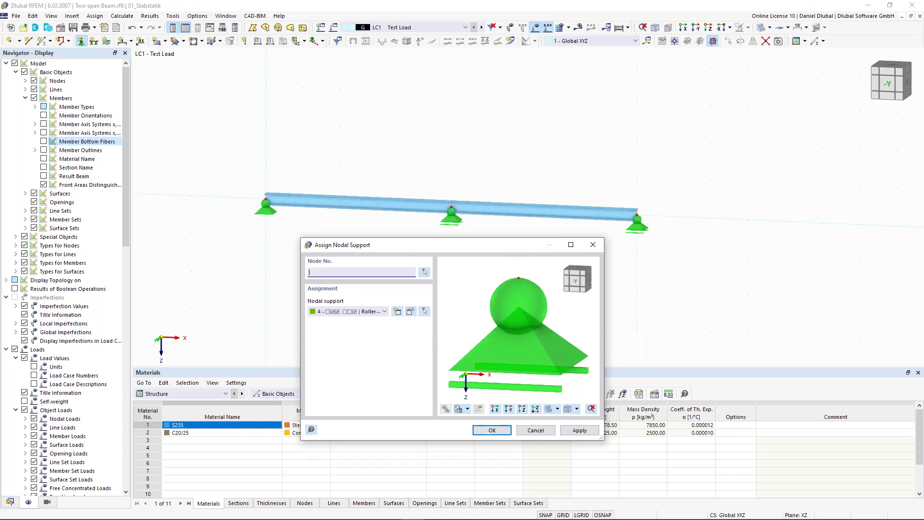
click(492, 431)
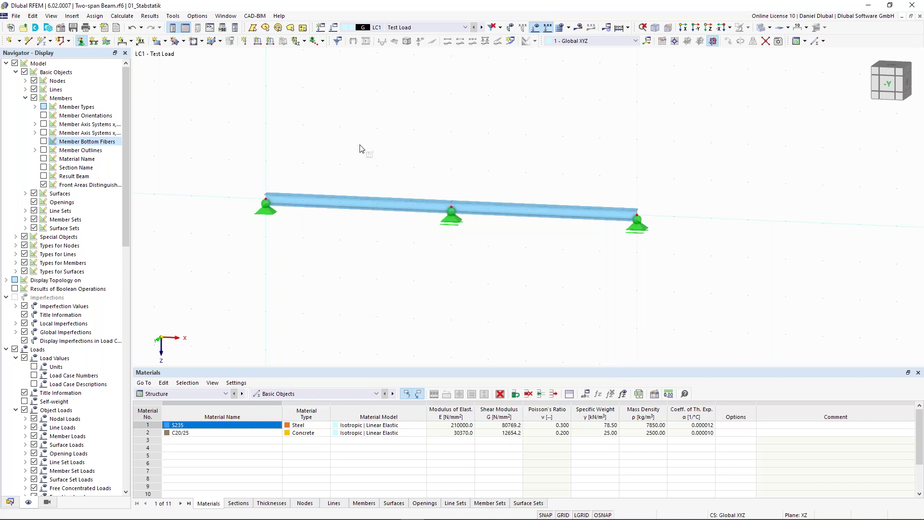
middle_drag(324, 136, 351, 144)
key(Escape)
scroll(373, 143, down, 1)
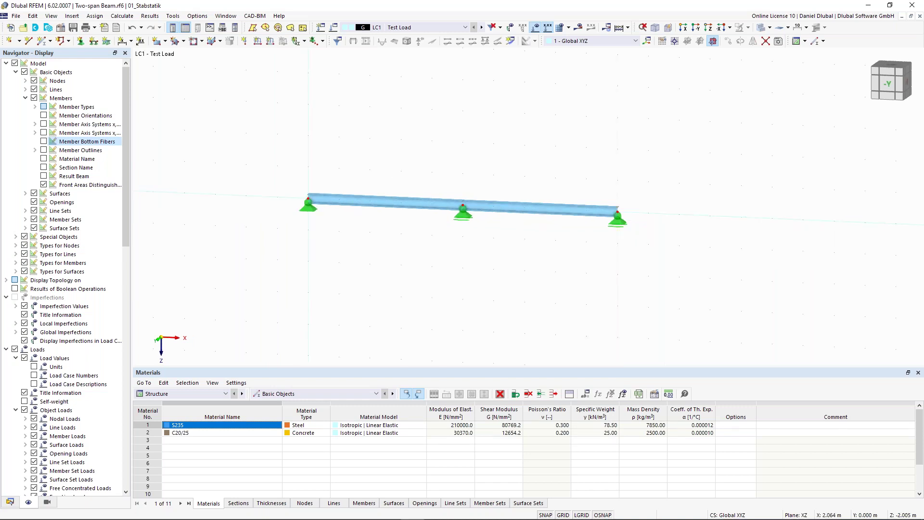
scroll(370, 153, down, 1)
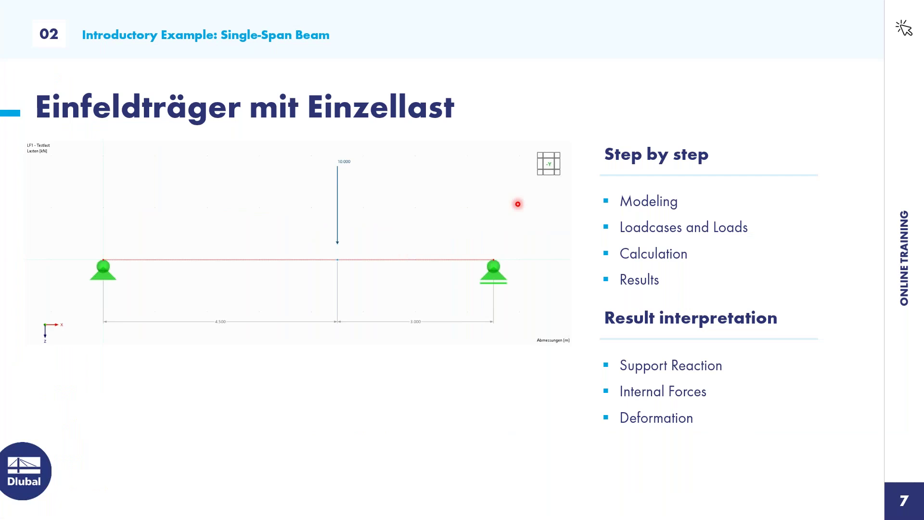
key(Right)
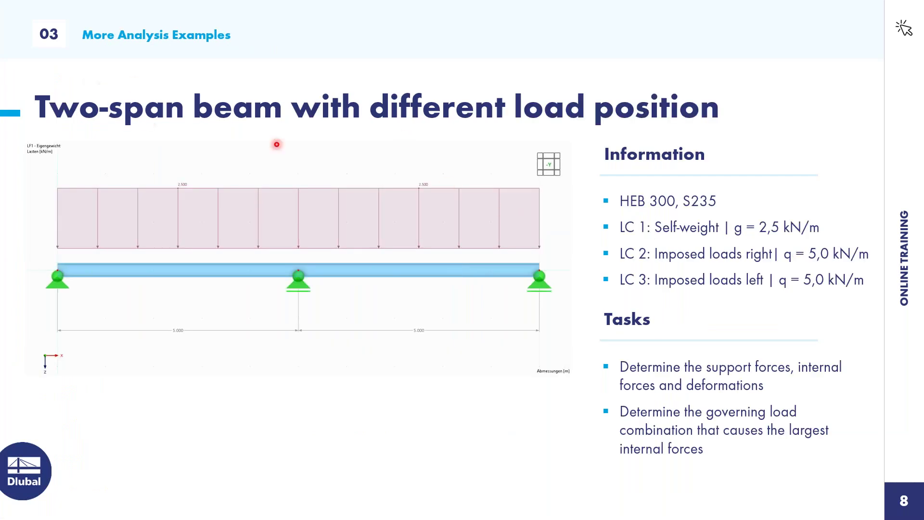
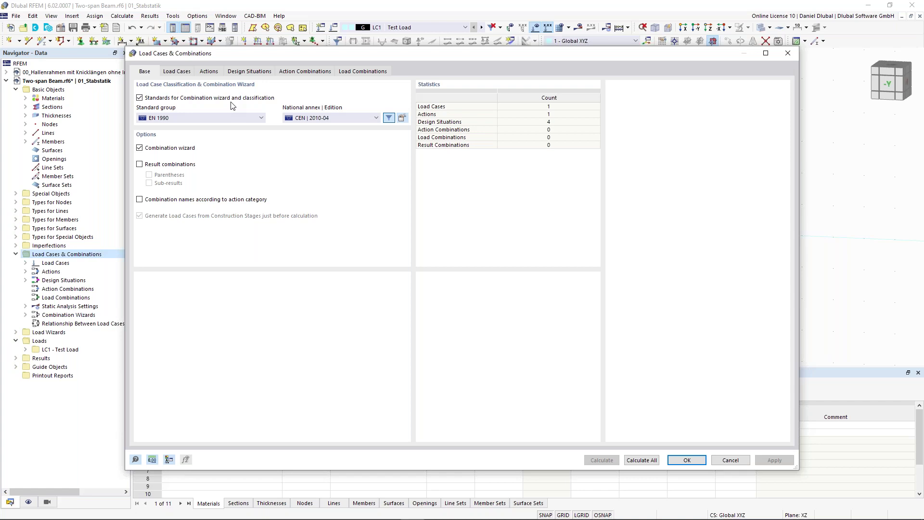
- Review the available standard groups and the national annexes for EN 1990 in the load case base settings
click(218, 122)
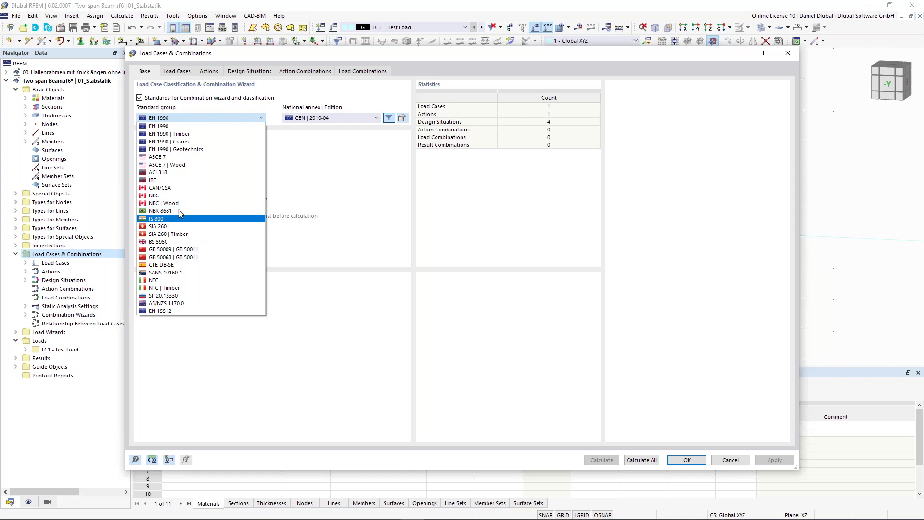
click(301, 170)
click(332, 119)
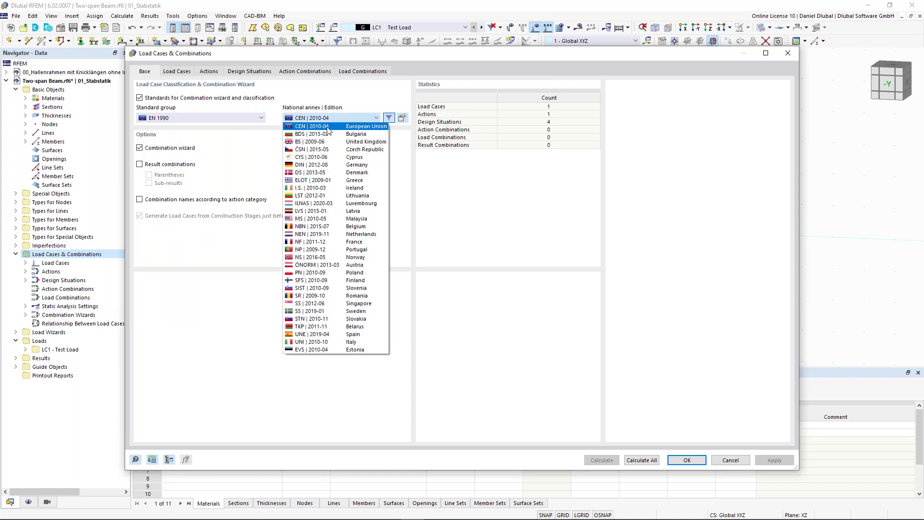
click(262, 151)
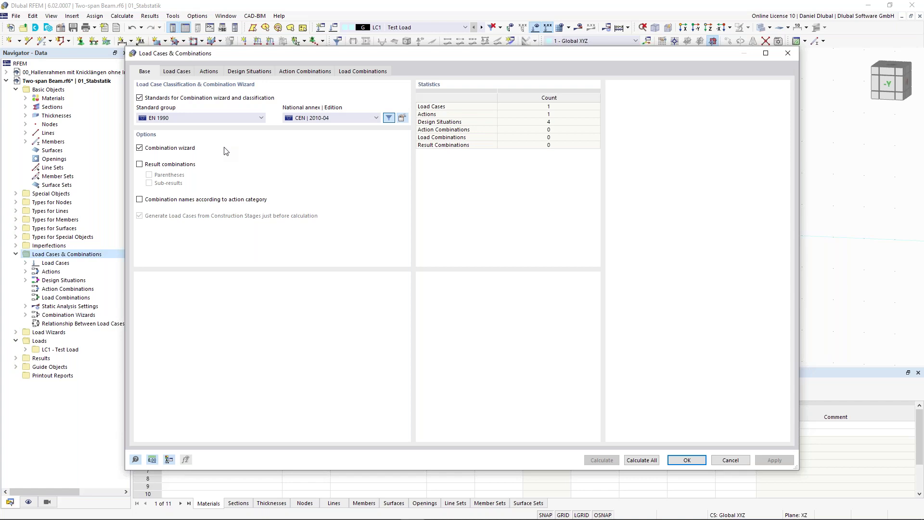
- Rename load case LC1 as Self-weight and activate its self-weight
click(186, 74)
click(332, 96)
text(Self-weight)
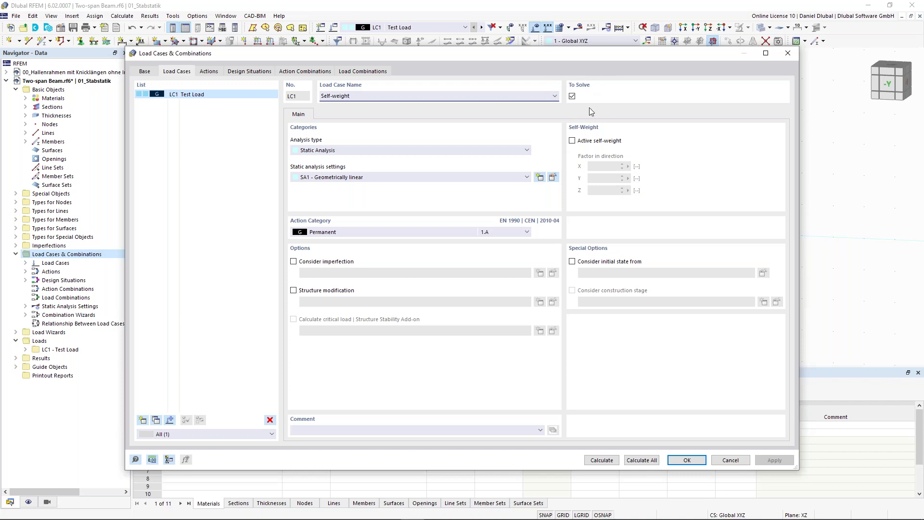
click(577, 142)
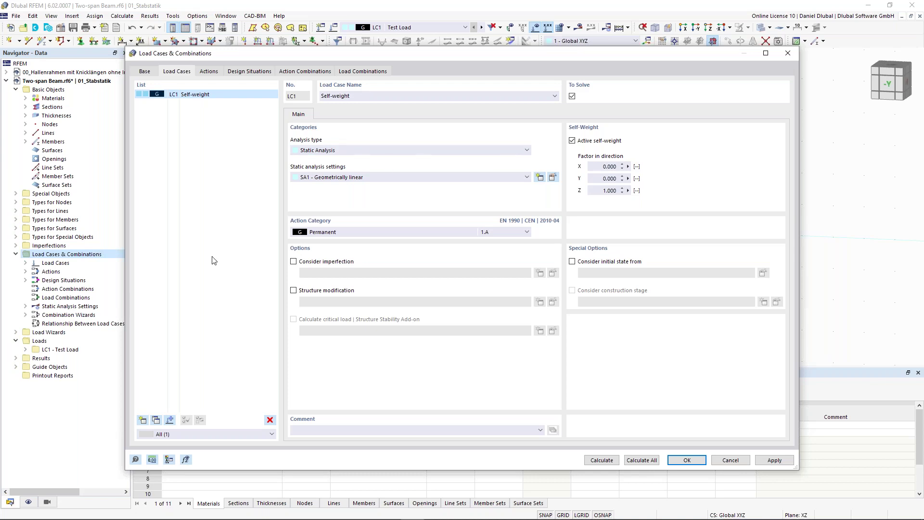
- Create load case LC2 named Imposed Load - left with the action category Imposed loads - category A: domestic, residential areas
click(143, 419)
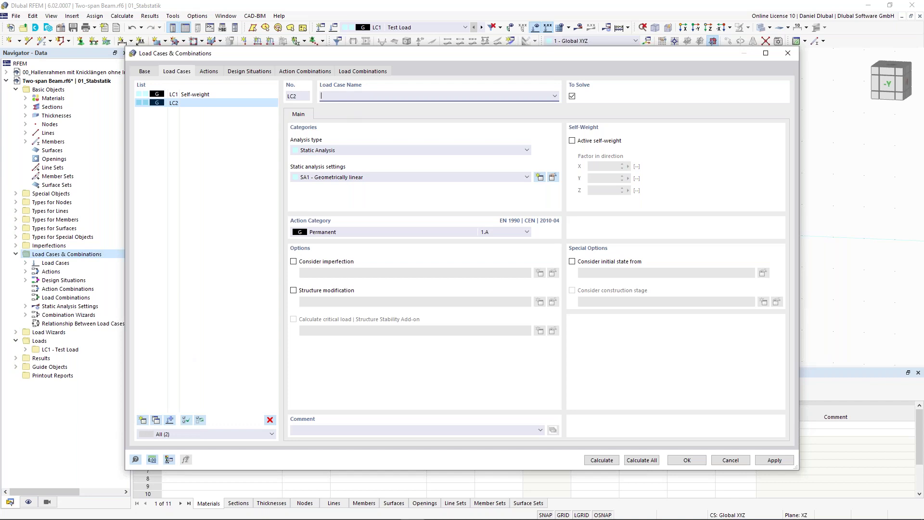
text(Imposed Load - left)
click(363, 232)
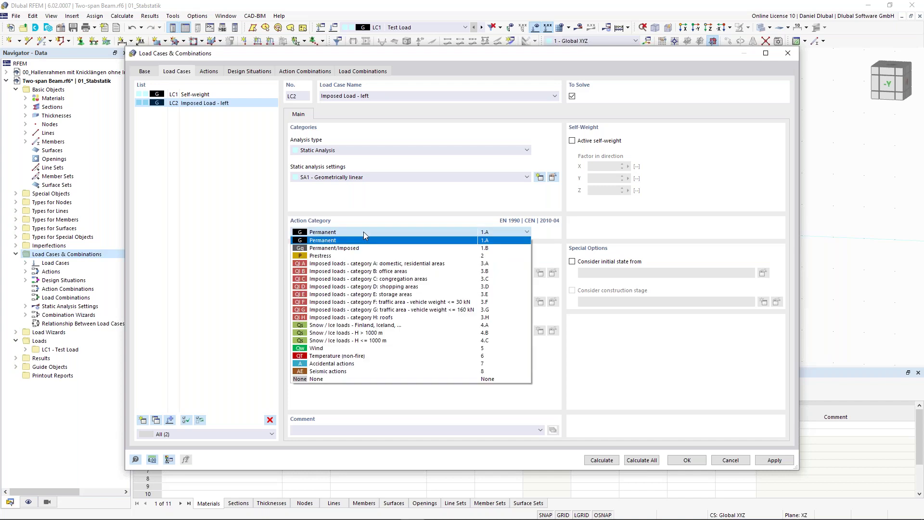
click(362, 265)
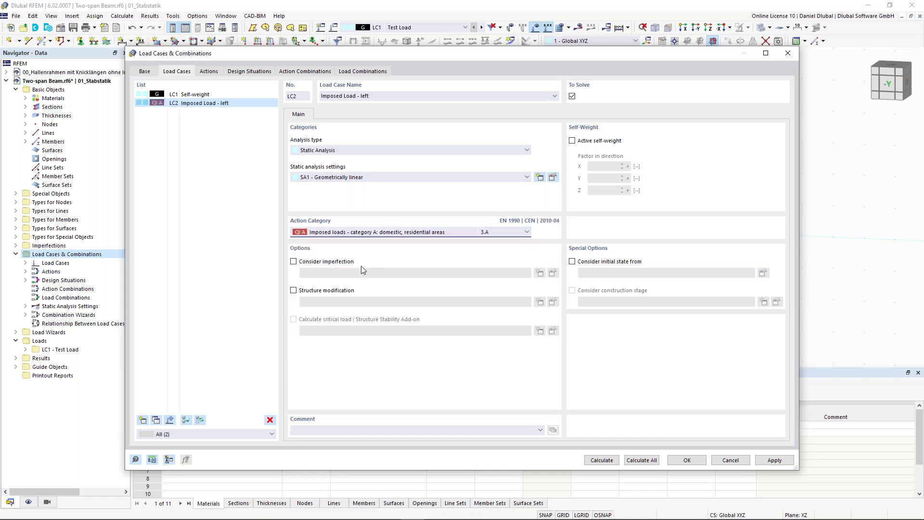
click(351, 234)
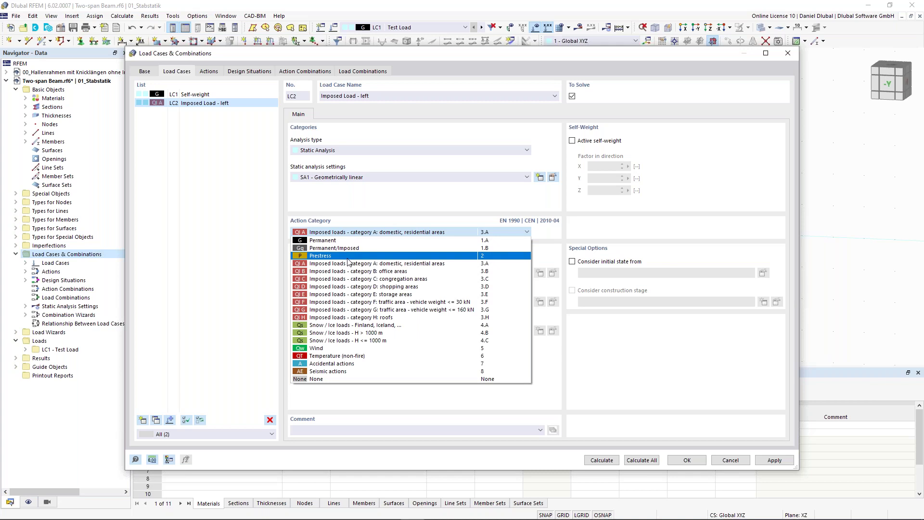
click(411, 195)
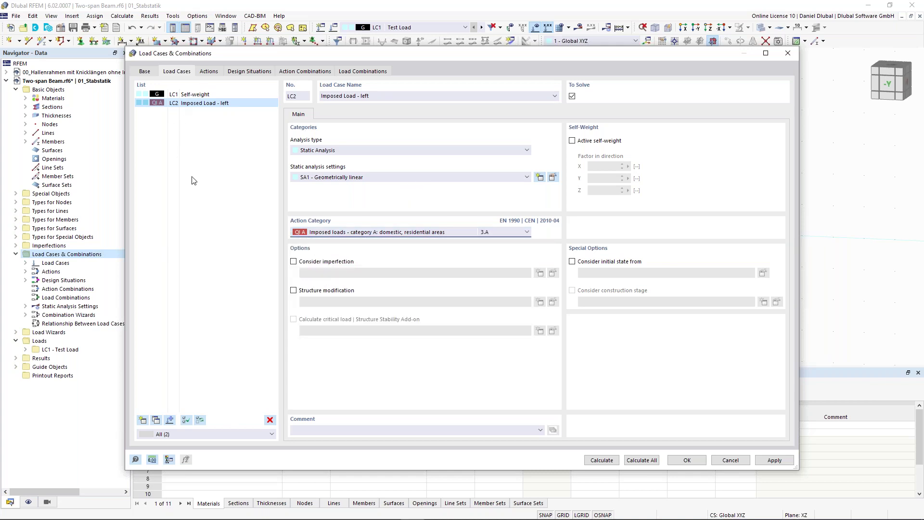
- Copy load case LC2 as LC3 and name the copy Imposed Load - right
click(155, 419)
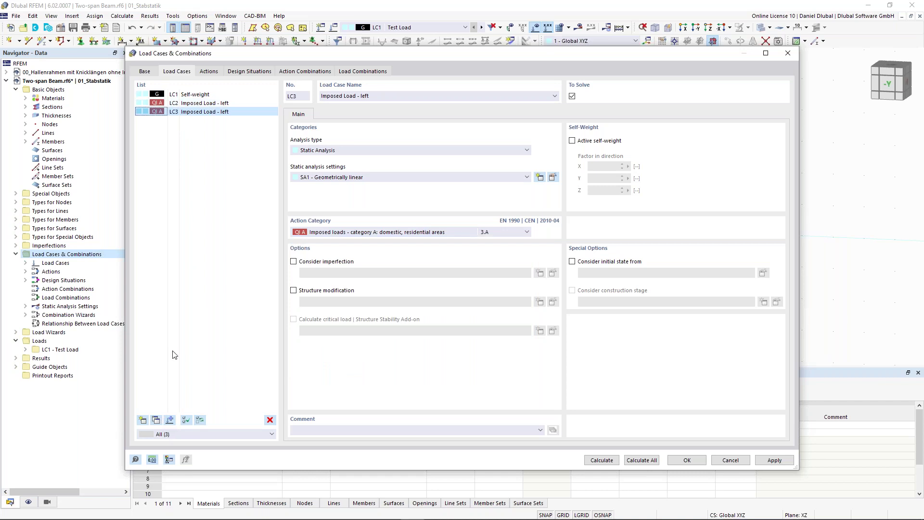
double_click(364, 96)
text(right)
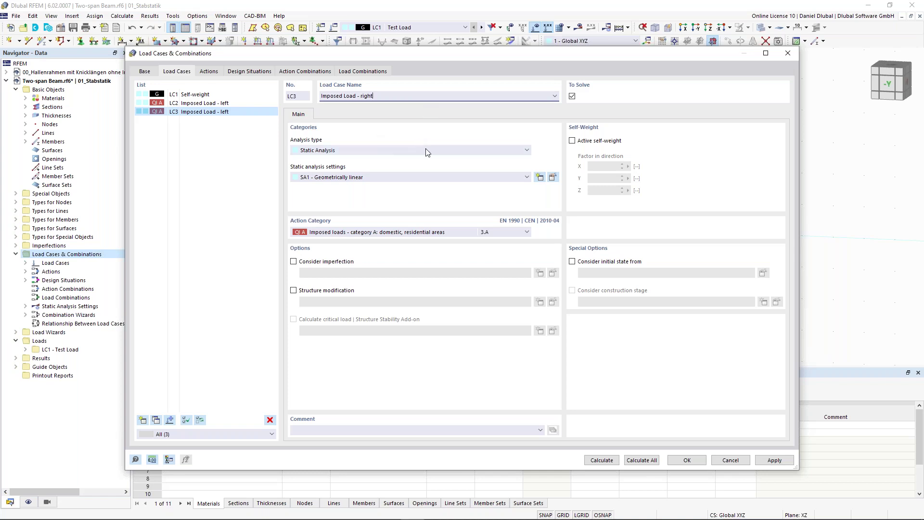
- Examine the assigned load cases of the permanent and imposed load actions and the action type options for the imposed loads
click(209, 75)
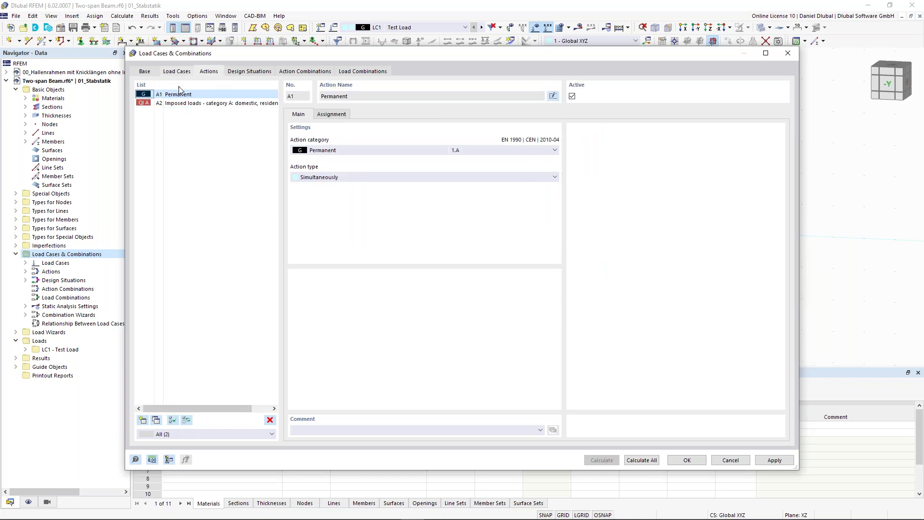
click(195, 95)
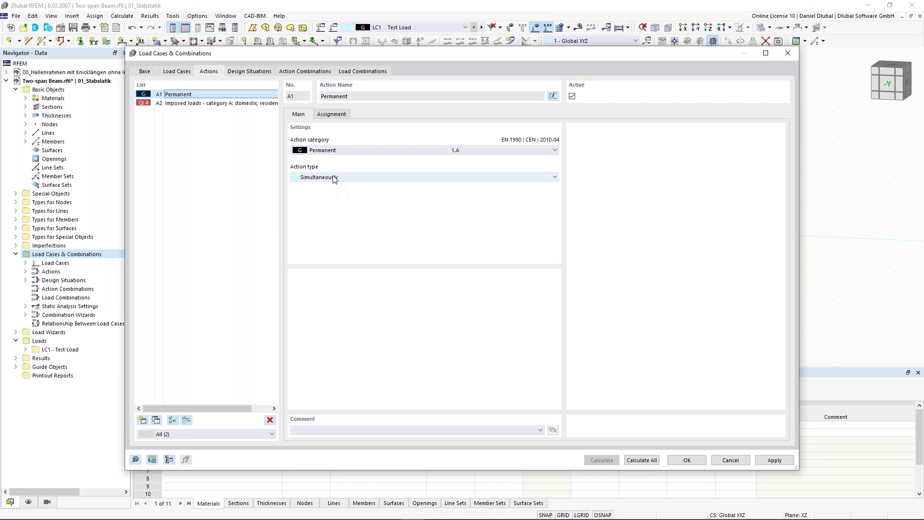
click(331, 115)
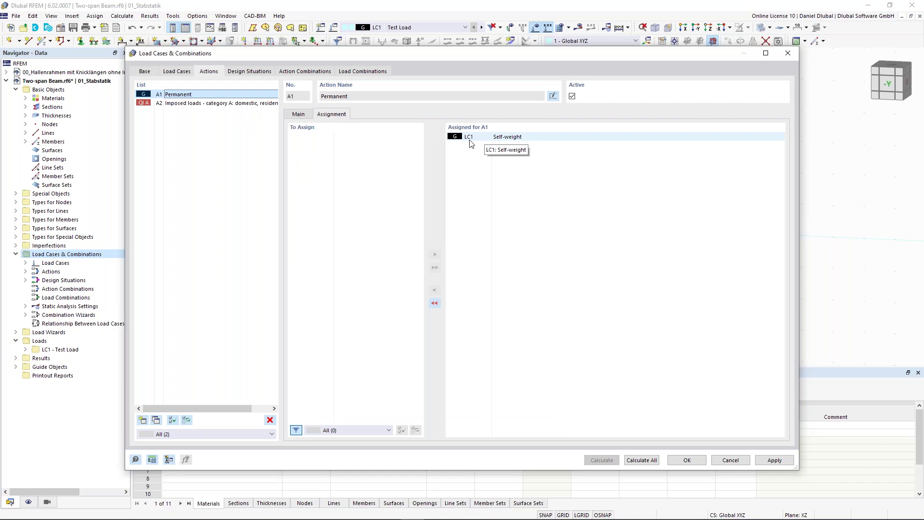
click(303, 115)
click(226, 103)
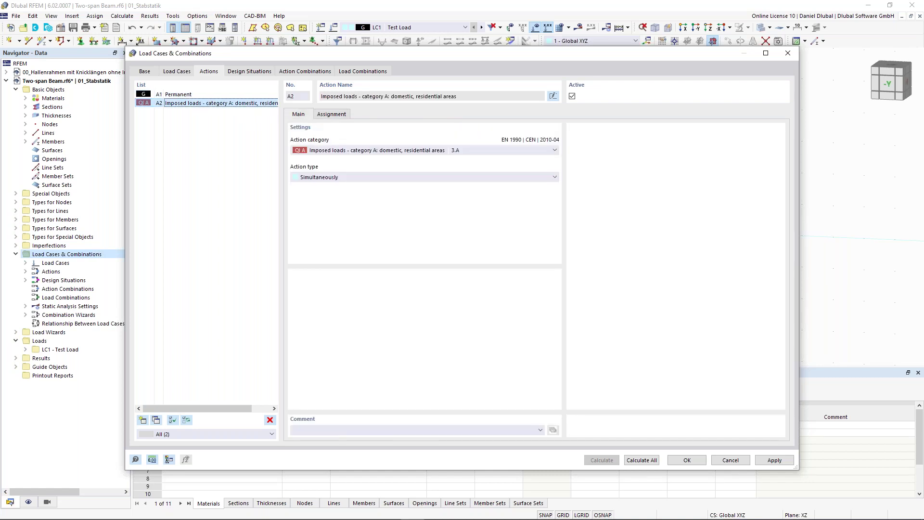
click(331, 114)
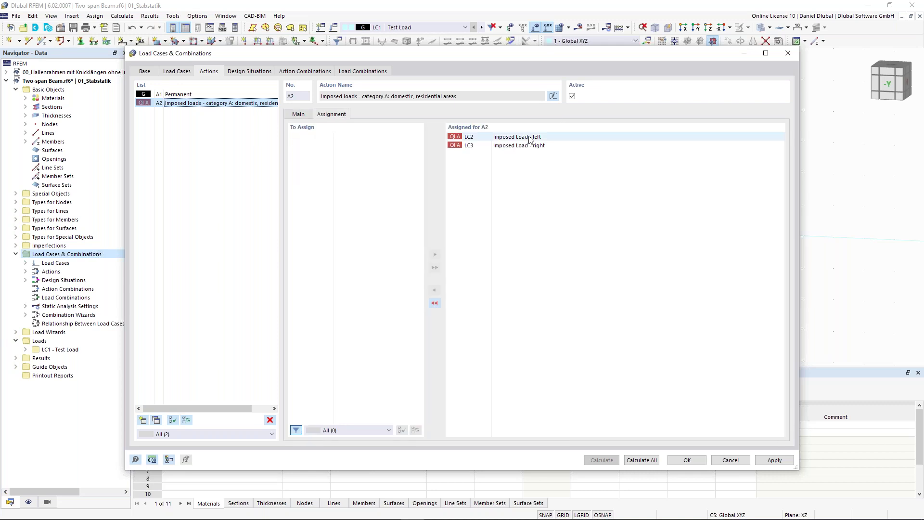
click(303, 115)
click(330, 177)
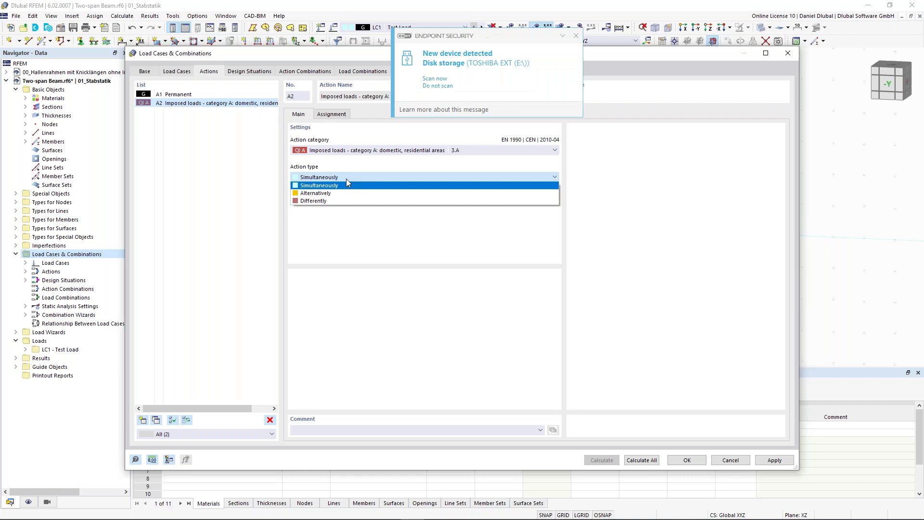
click(576, 37)
click(331, 178)
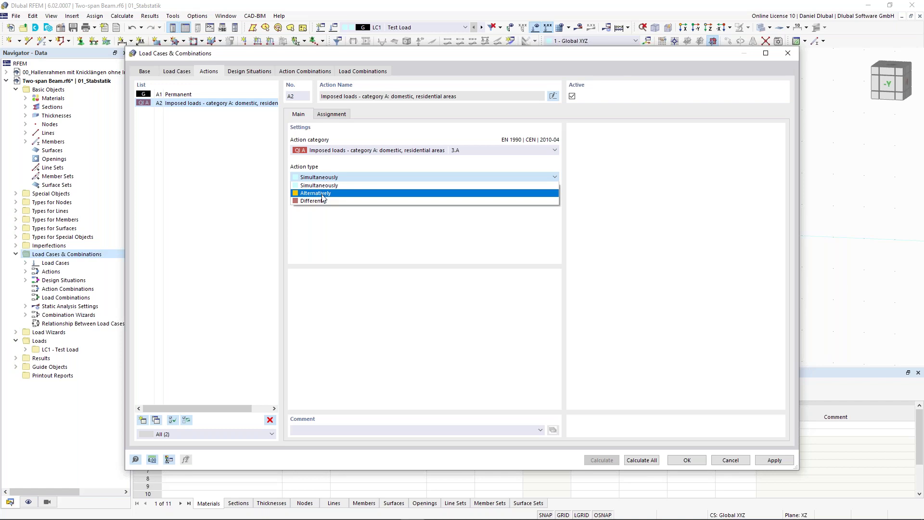
click(249, 75)
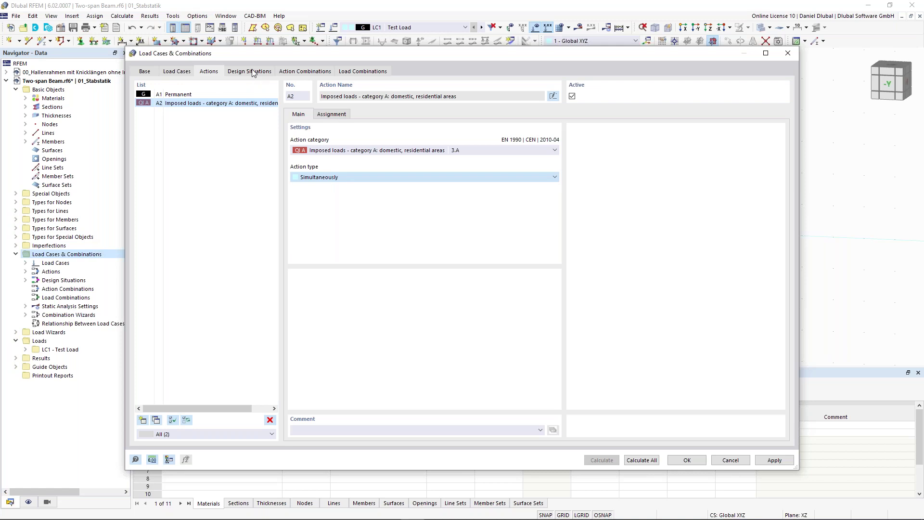
- Delete the serviceability design situations DS2 to DS4, keeping only the ULS (STR/GEO) permanent and transient situation
click(252, 72)
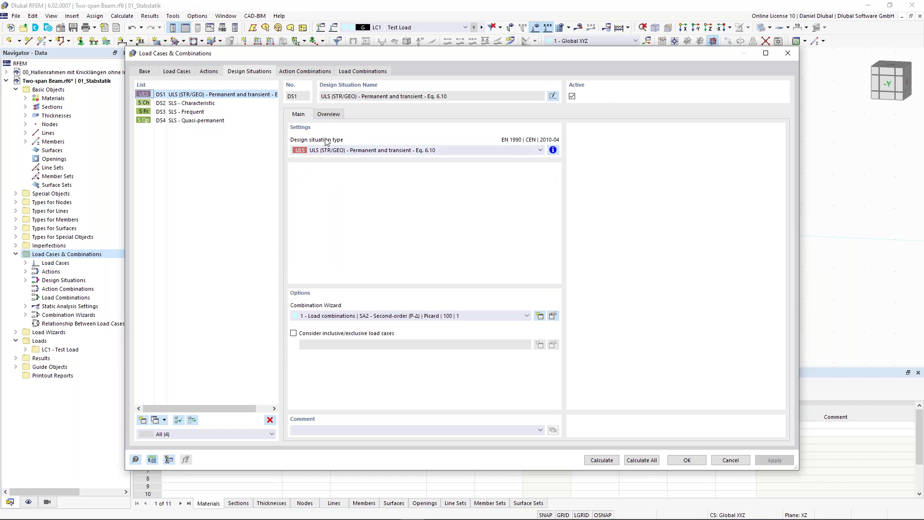
click(236, 104)
shift+click(224, 121)
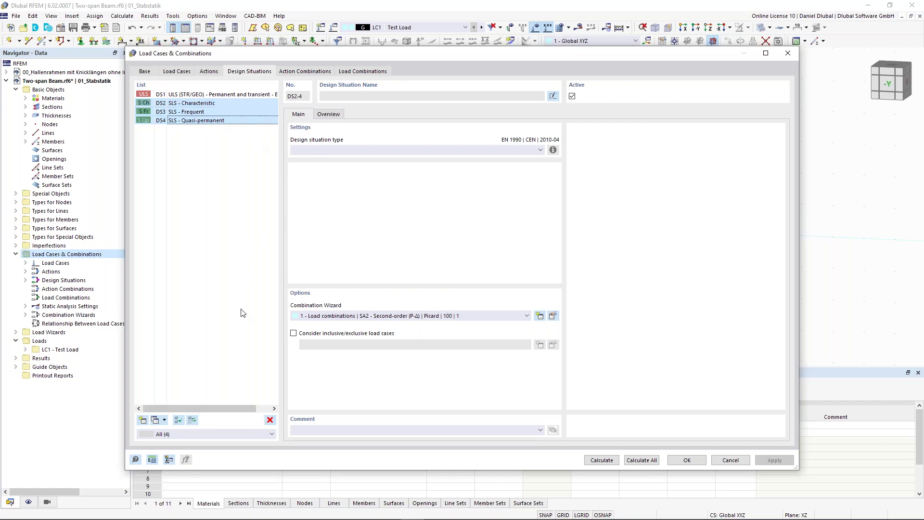
click(270, 419)
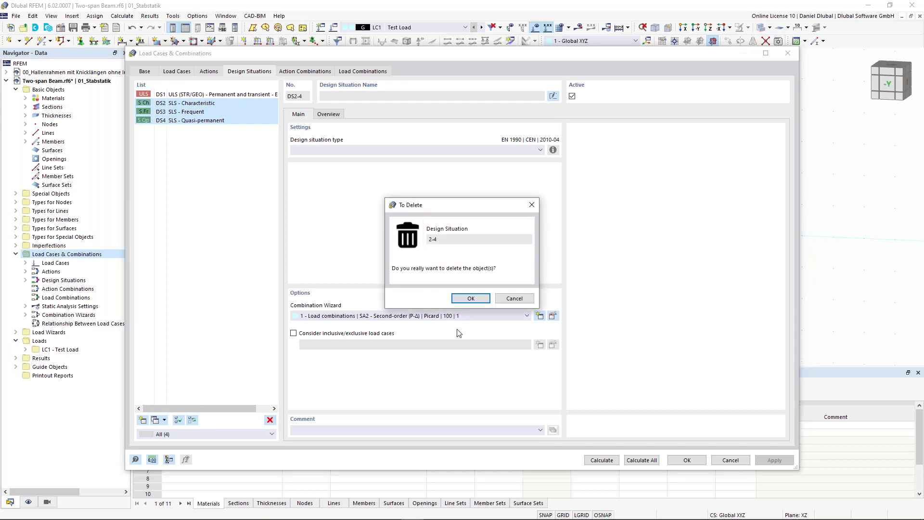
click(463, 296)
click(214, 96)
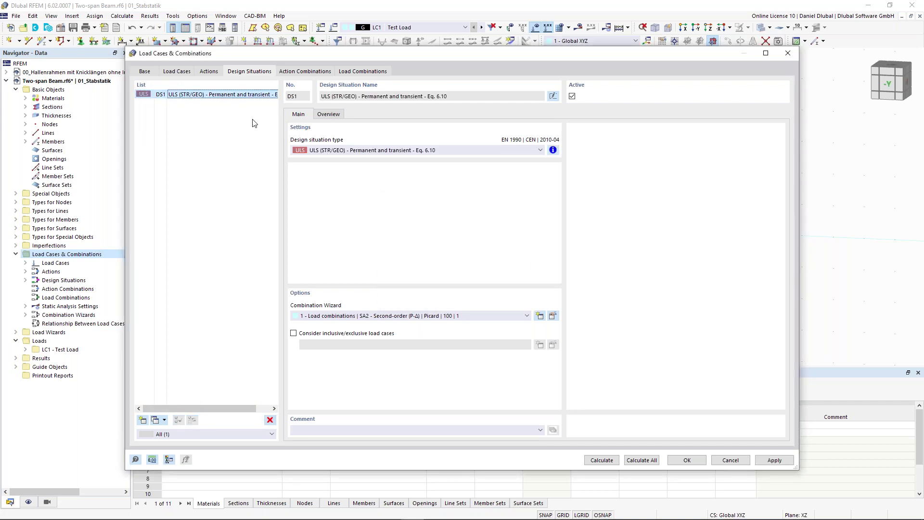
- View the combination rules for the ULS (STR/GEO) - Permanent and transient - Eq. 6.10 design situation
click(552, 150)
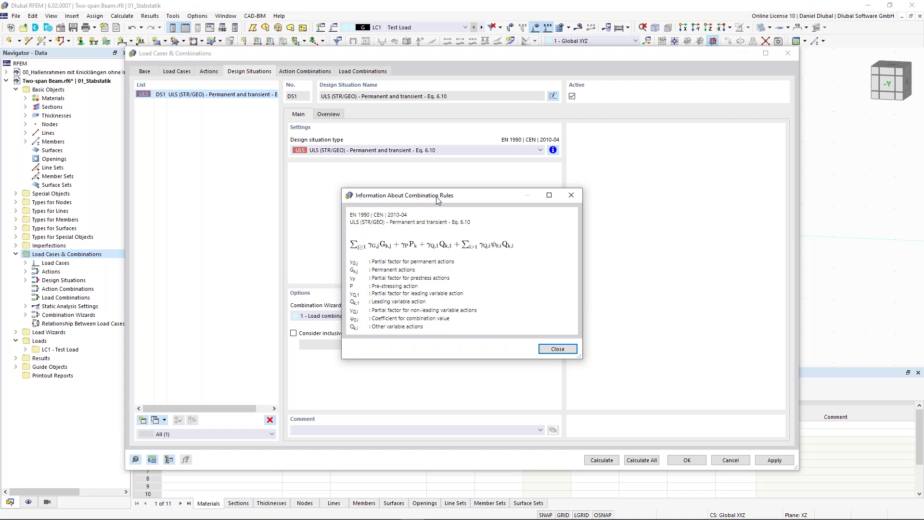
drag(438, 199, 431, 195)
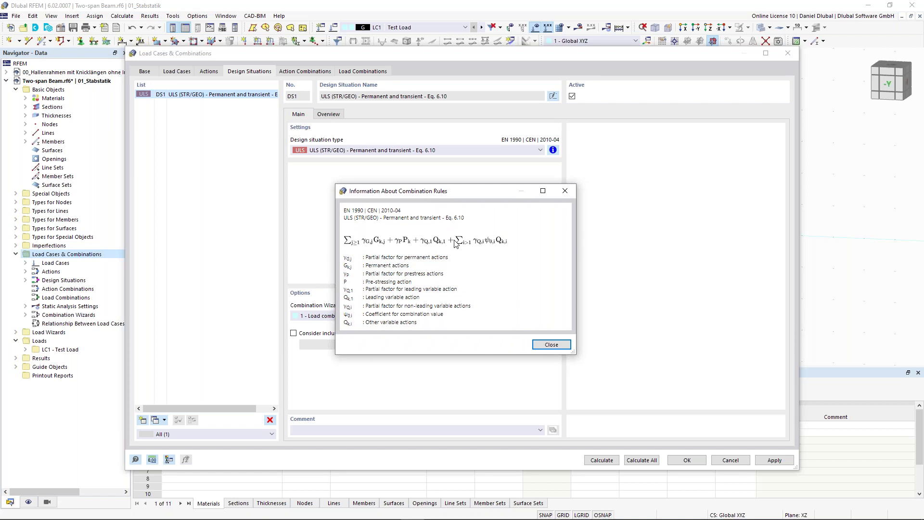
click(551, 344)
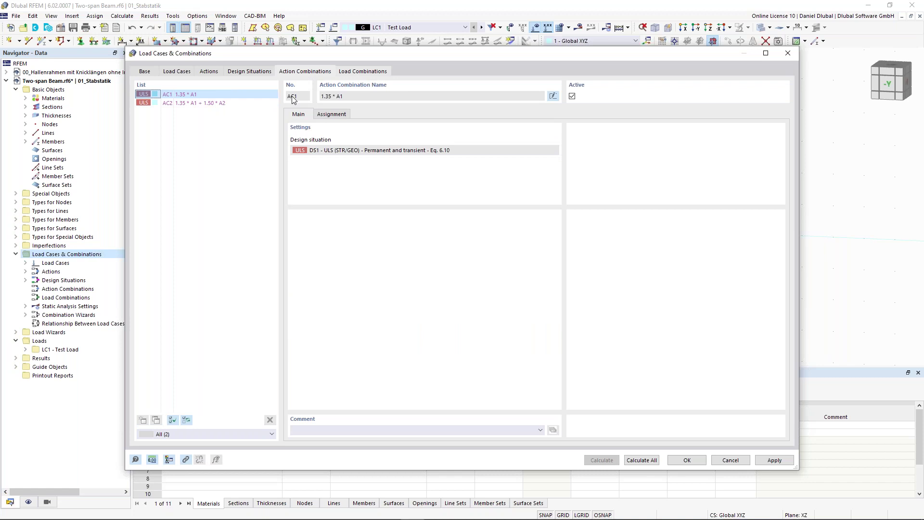
- Generate the load combinations, check the load cases assigned to CO3, and accept the load case and combination settings
click(362, 71)
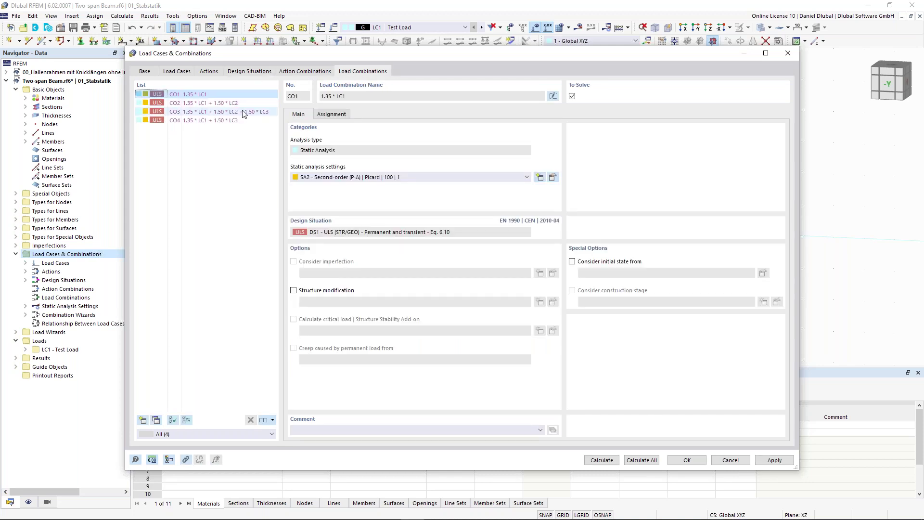
click(244, 112)
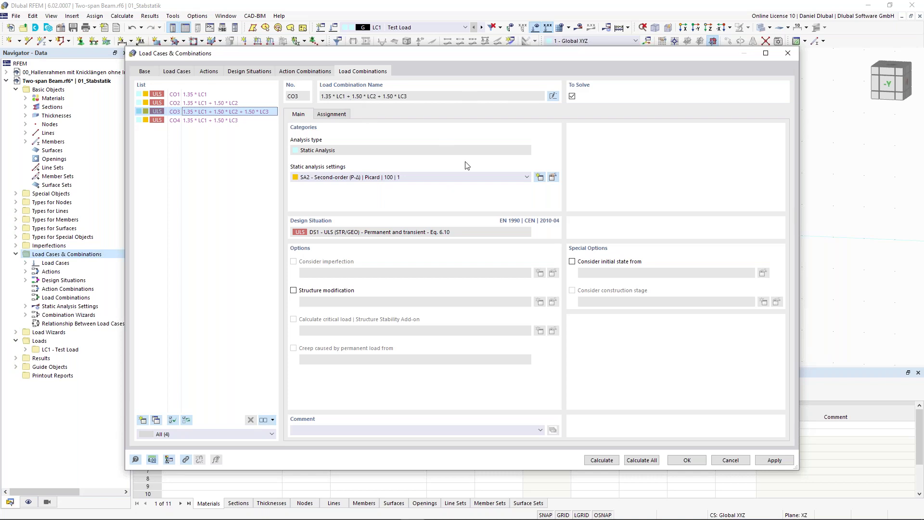
click(331, 114)
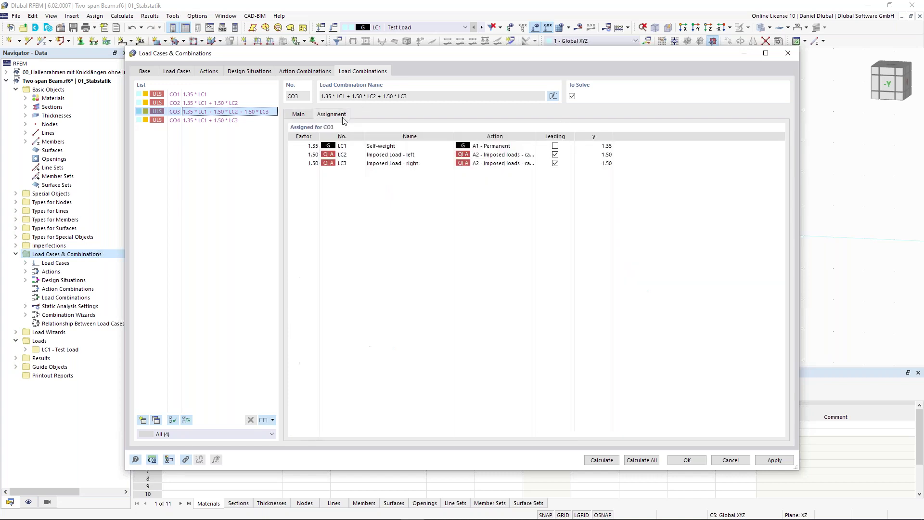
click(559, 146)
click(687, 460)
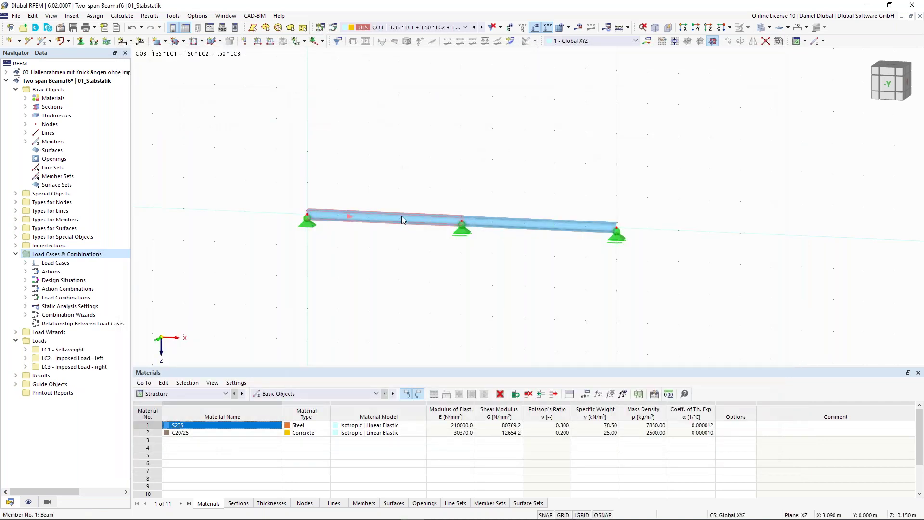
- Apply a uniform member load of 2.5 kN/m to both beam members 1 and 2 in load case LC1 Self-weight
click(398, 27)
click(402, 35)
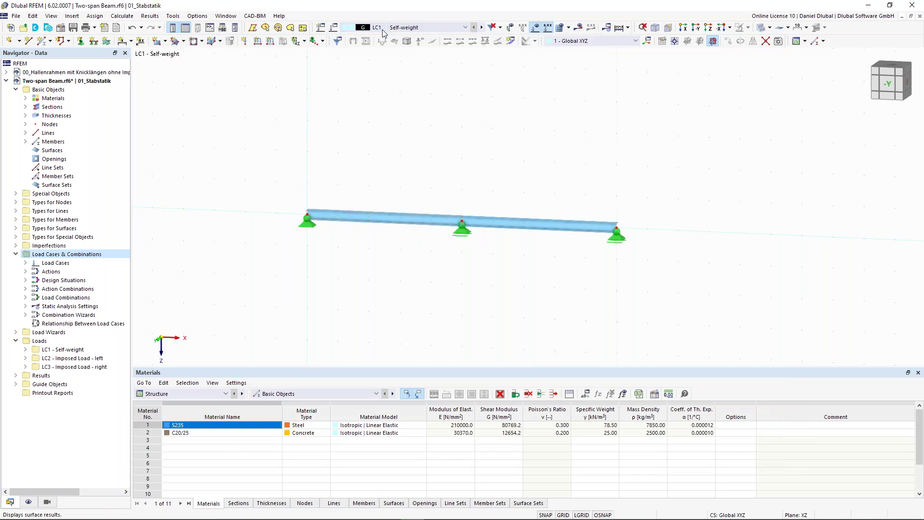
click(271, 41)
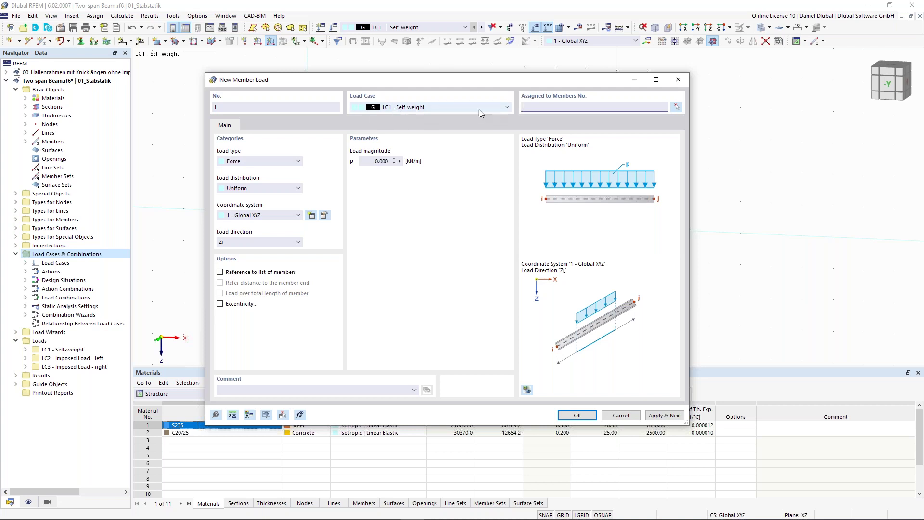
click(380, 161)
text(2,5)
click(676, 106)
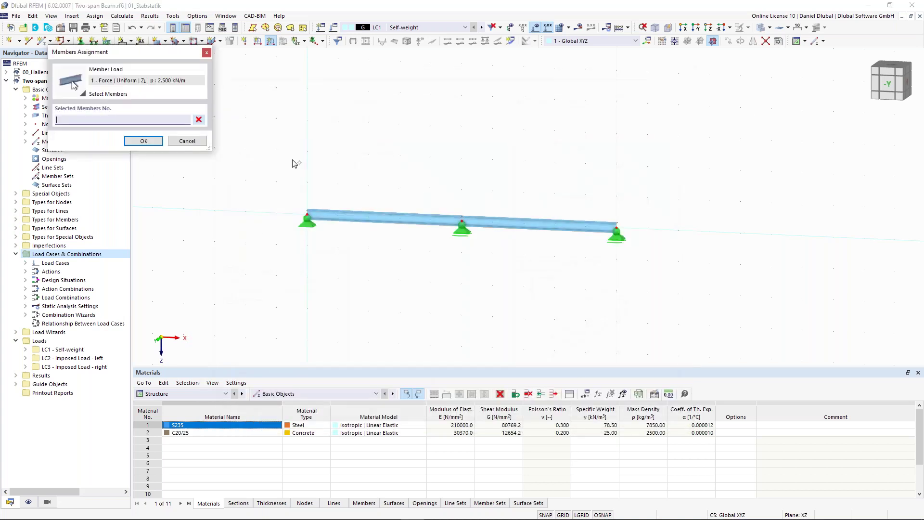
drag(569, 268, 675, 301)
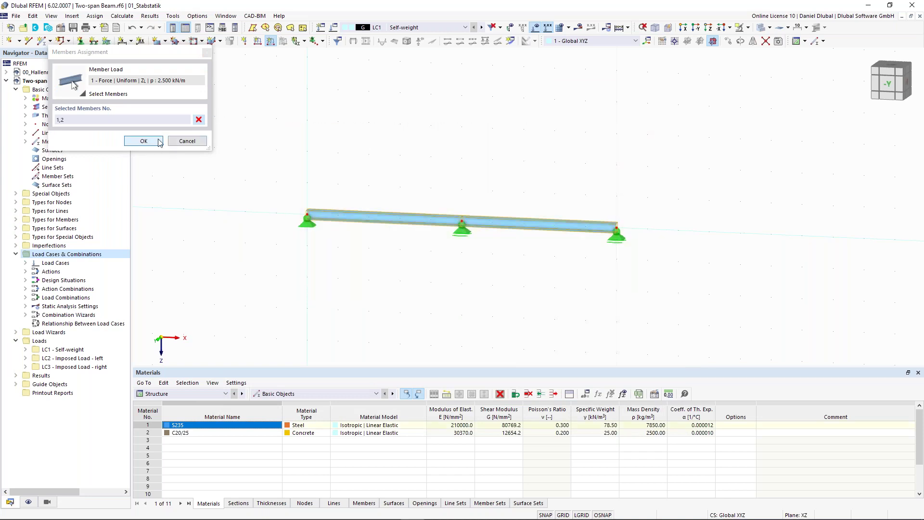
click(144, 141)
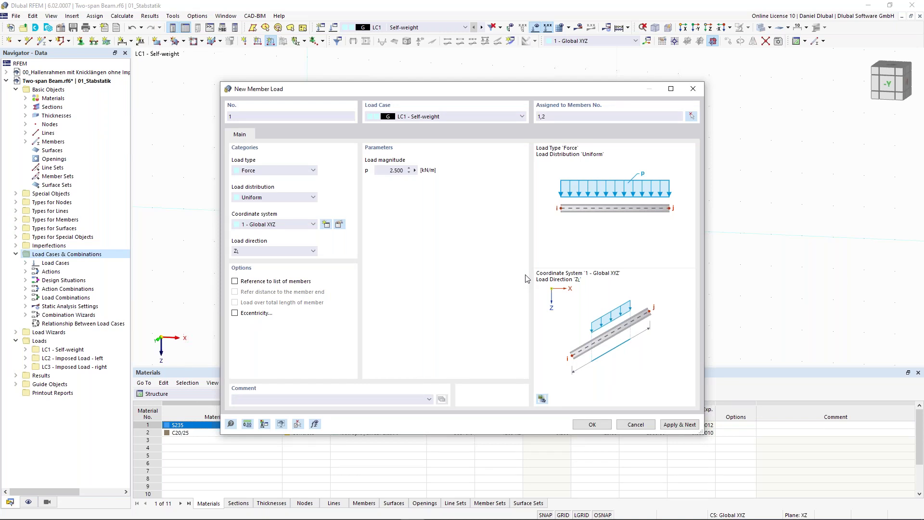
click(679, 425)
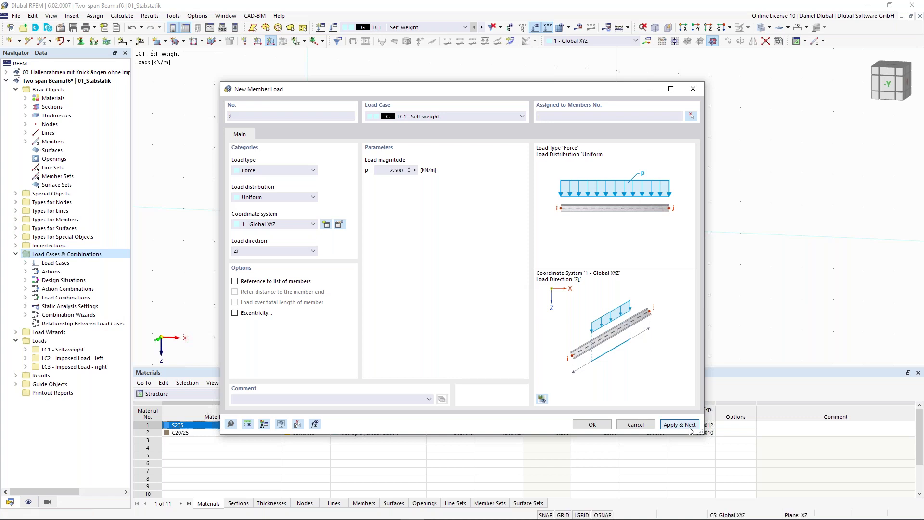
- Add a uniform member load of 5 kN/m to the left span, member 1, in load case LC2 Imposed Load - left
click(490, 116)
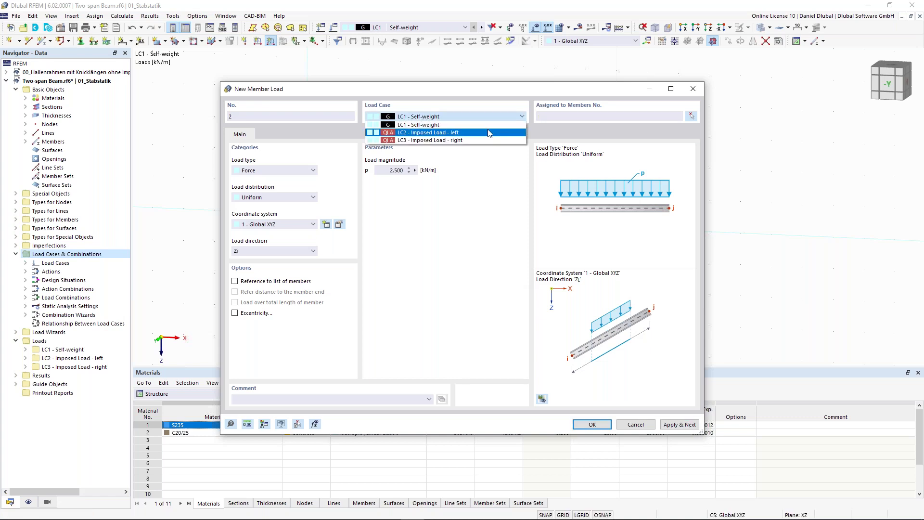
click(489, 133)
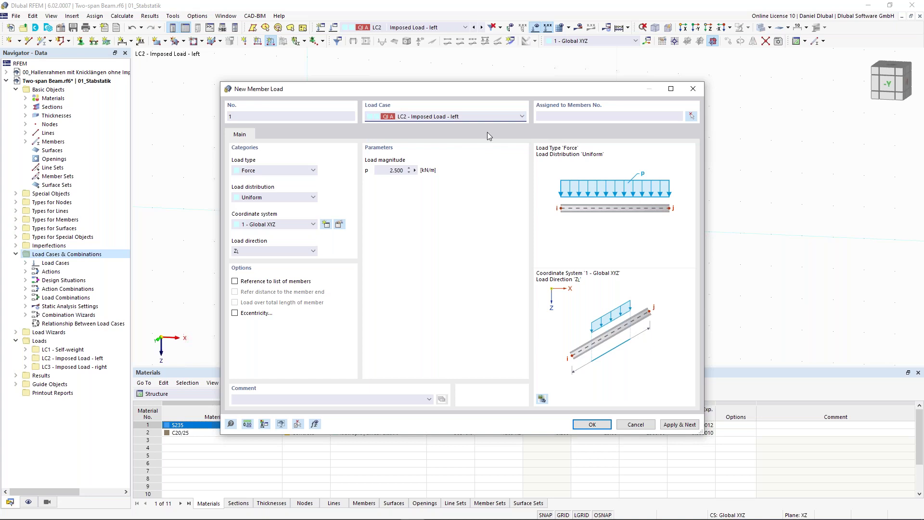
click(395, 170)
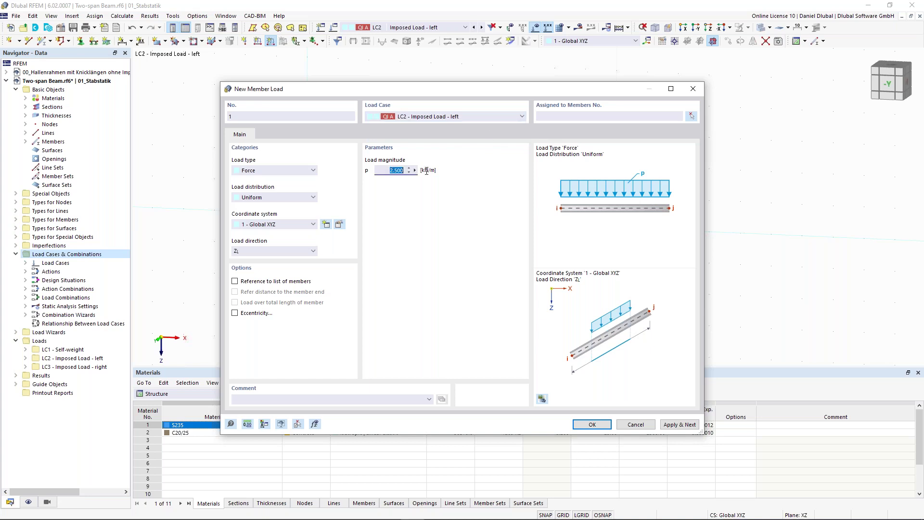
text(5)
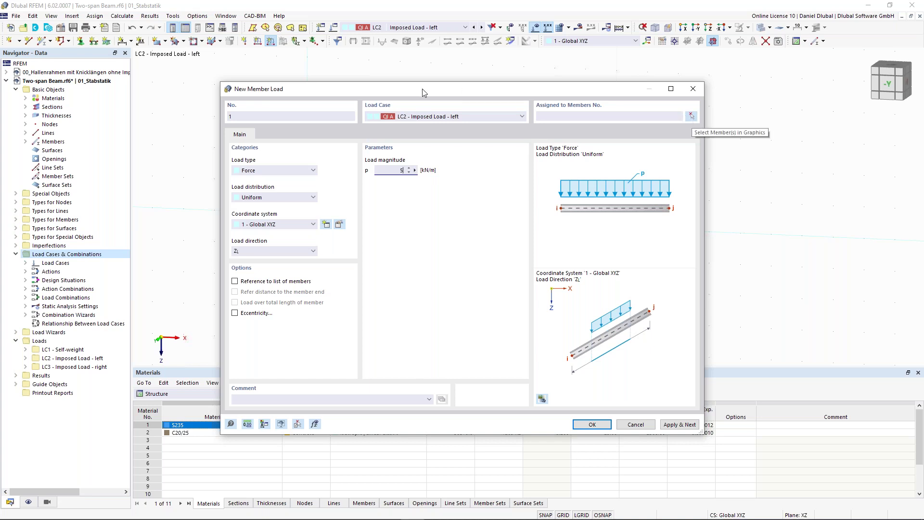
click(692, 116)
click(397, 217)
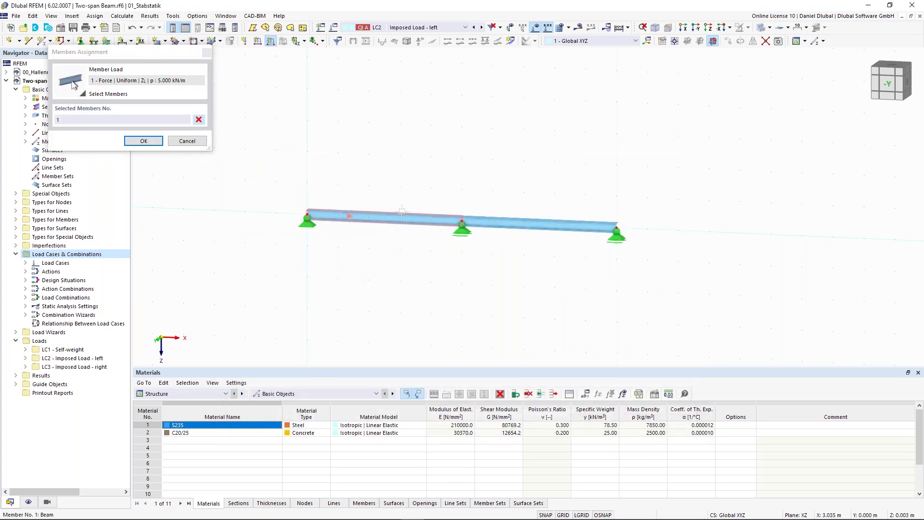
click(143, 141)
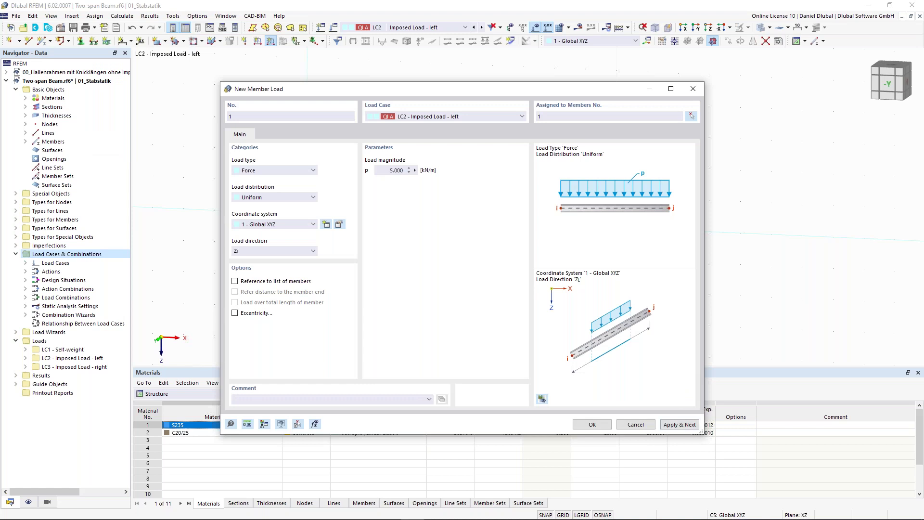
click(679, 425)
- Add a uniform member load of 5 kN/m to the right span, member 2, in load case LC3 Imposed Load - right
click(504, 117)
click(430, 135)
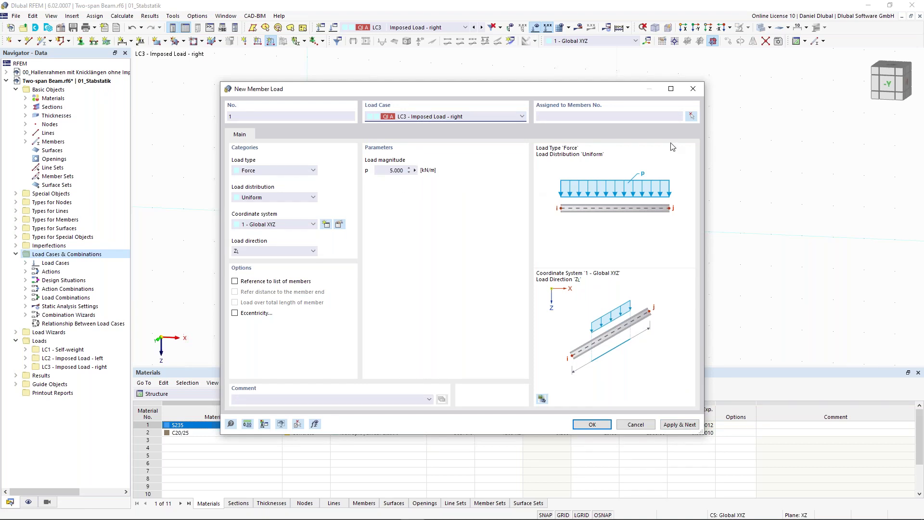
click(691, 116)
click(572, 224)
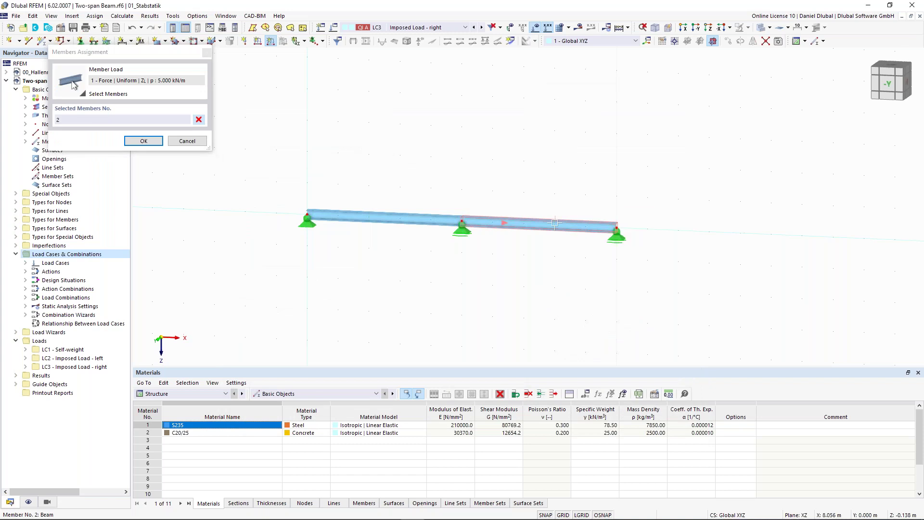
click(144, 141)
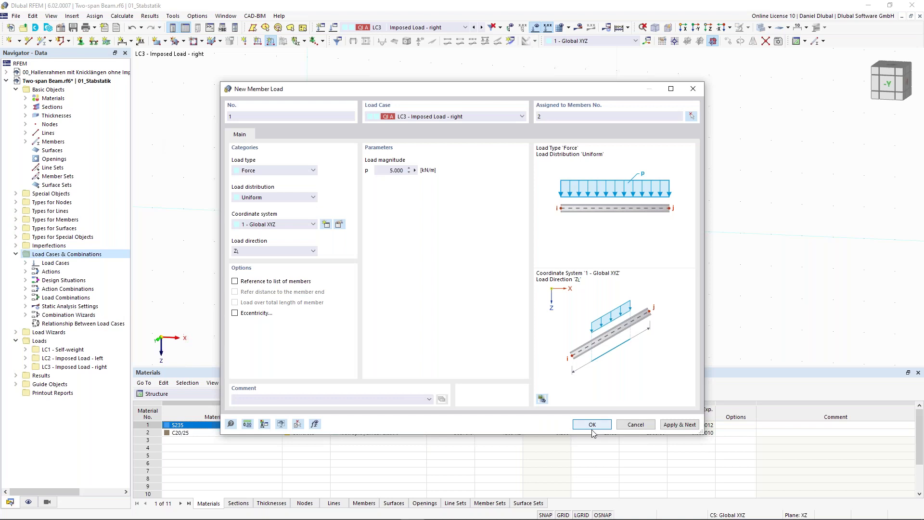
click(592, 424)
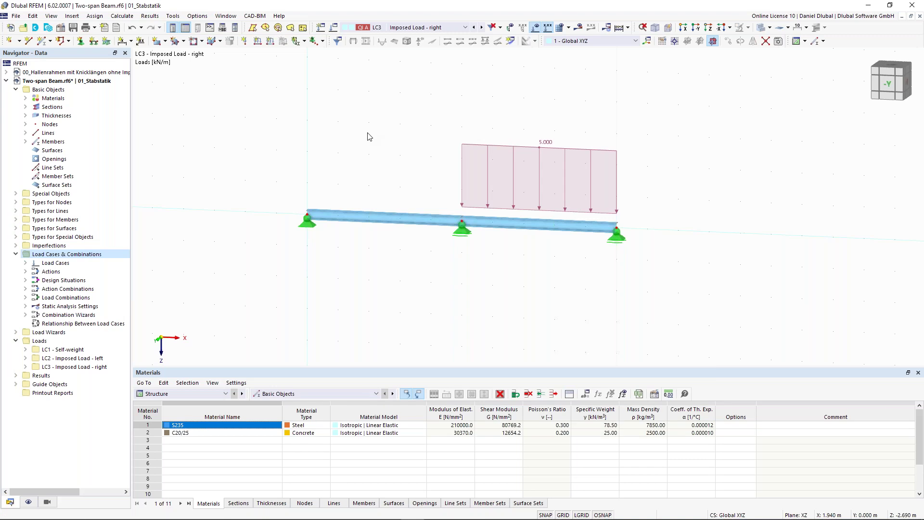
- Review the loads on the beam in load cases LC1, LC2 and LC3 one after another
click(474, 29)
click(473, 29)
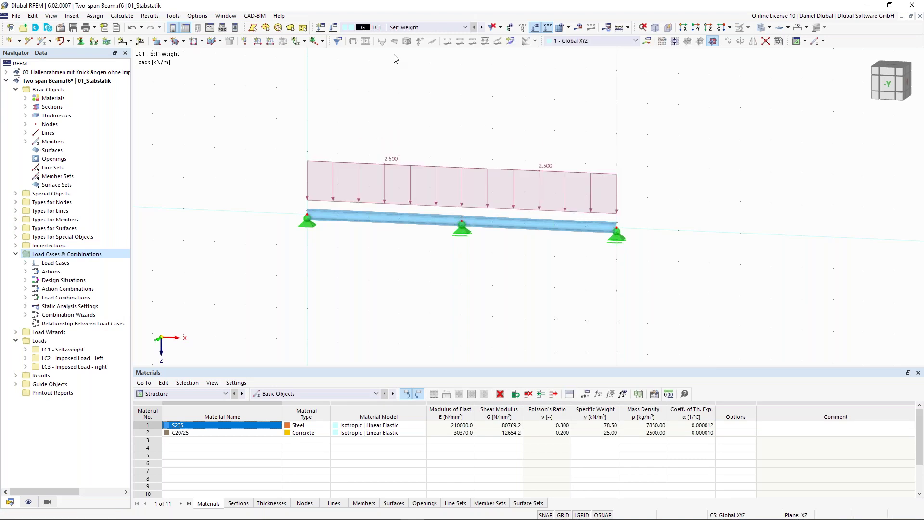
click(482, 28)
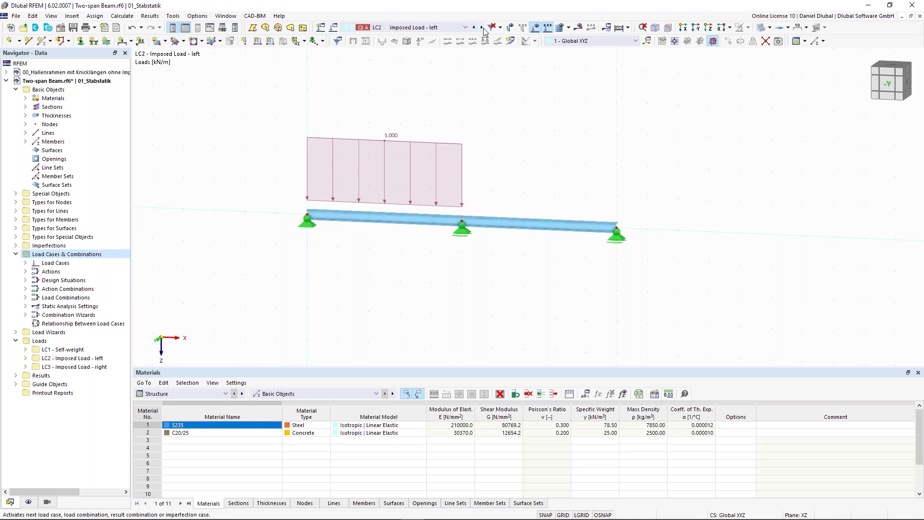
click(482, 29)
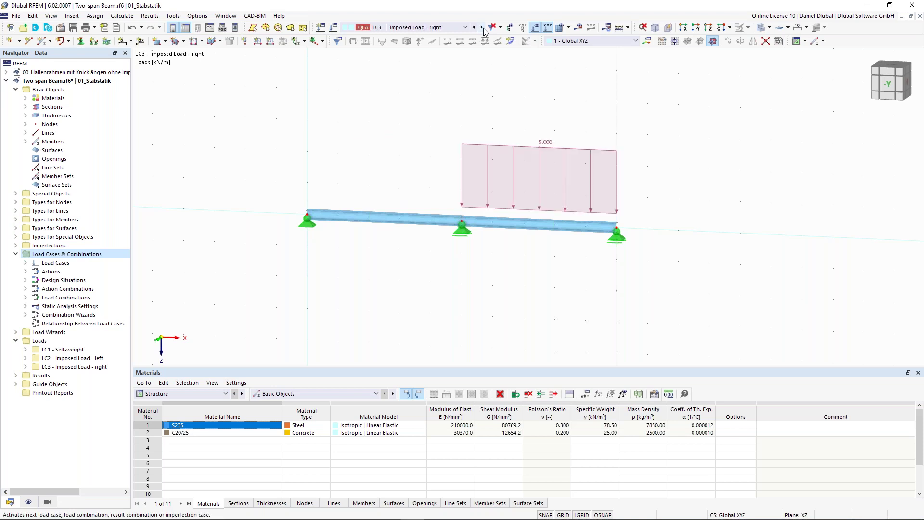
- Review the factored loads of load combinations CO1 and CO2, and return to design situation DS1
click(482, 29)
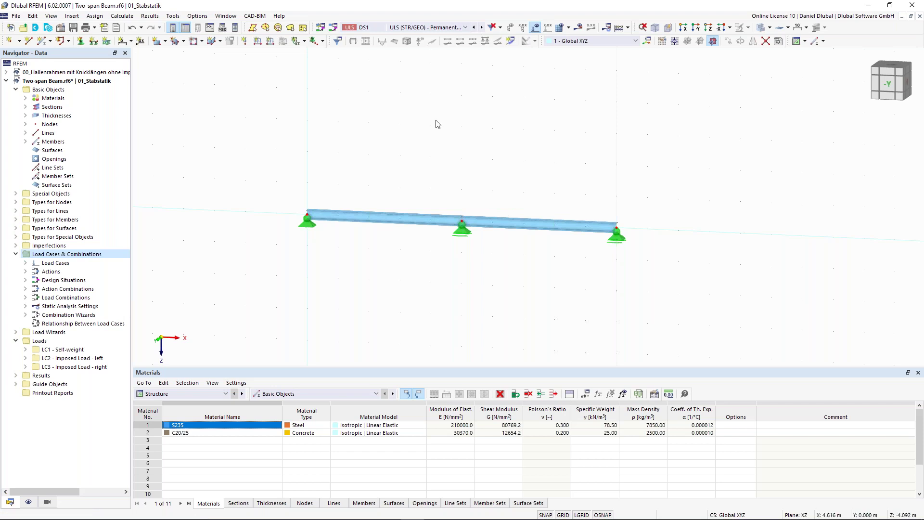
middle_drag(436, 120, 413, 161)
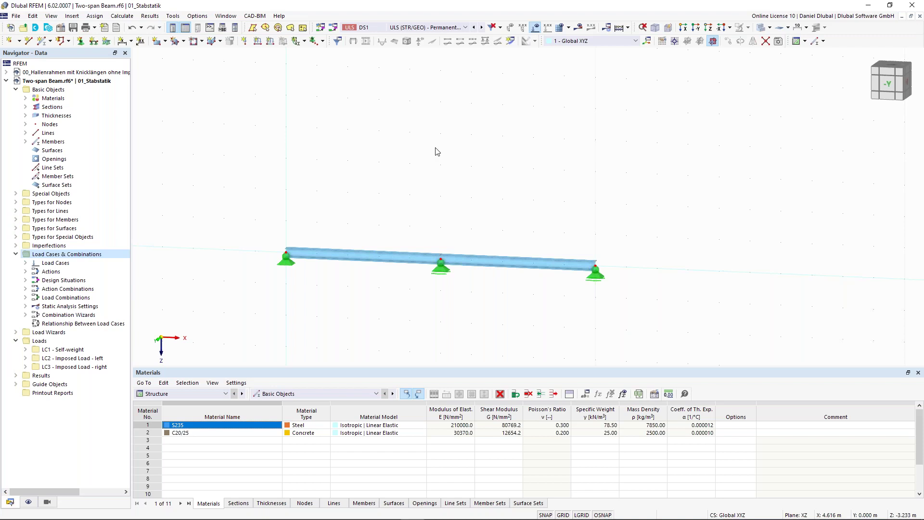
click(482, 28)
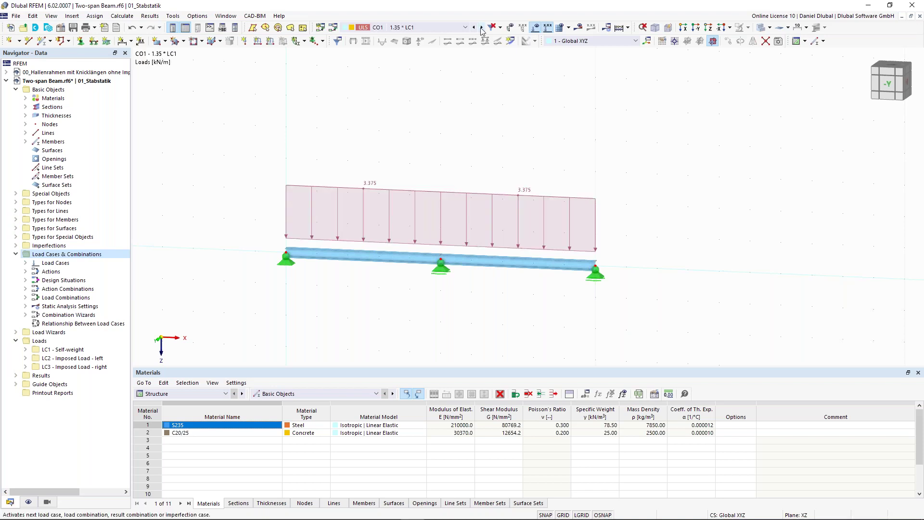
click(481, 28)
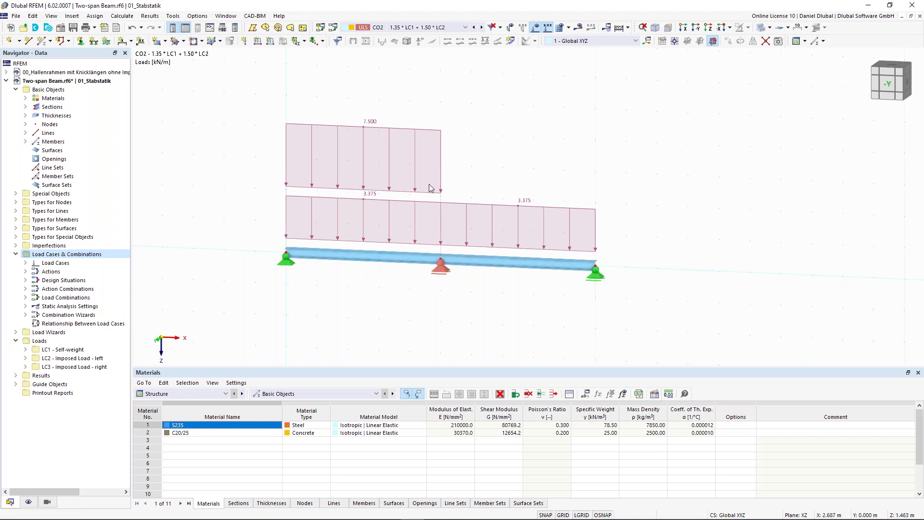
click(473, 28)
click(473, 28)
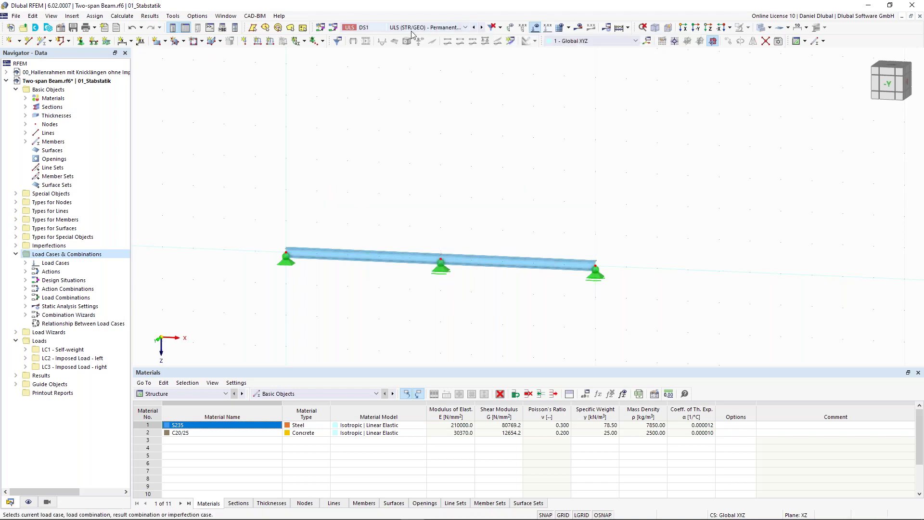
- Run the calculation of the two-span beam and show the results for design situation DS1
click(369, 29)
click(399, 135)
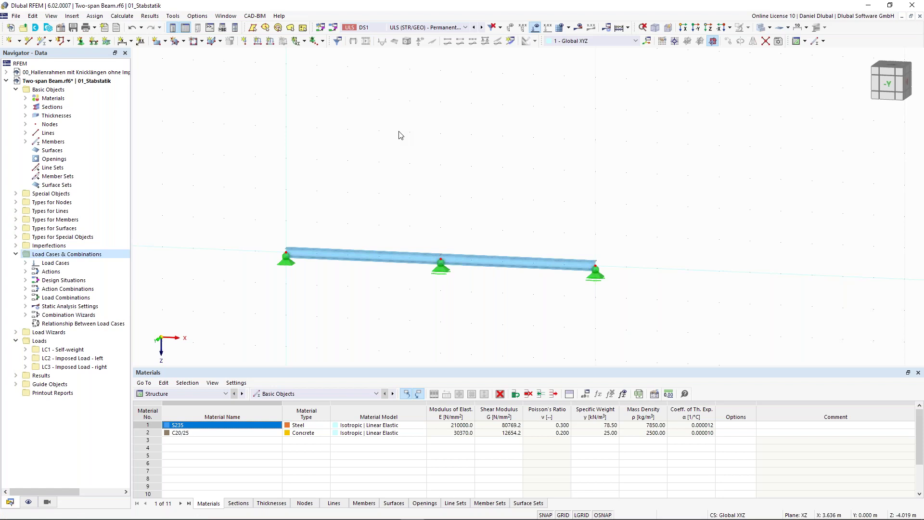
click(627, 27)
click(643, 41)
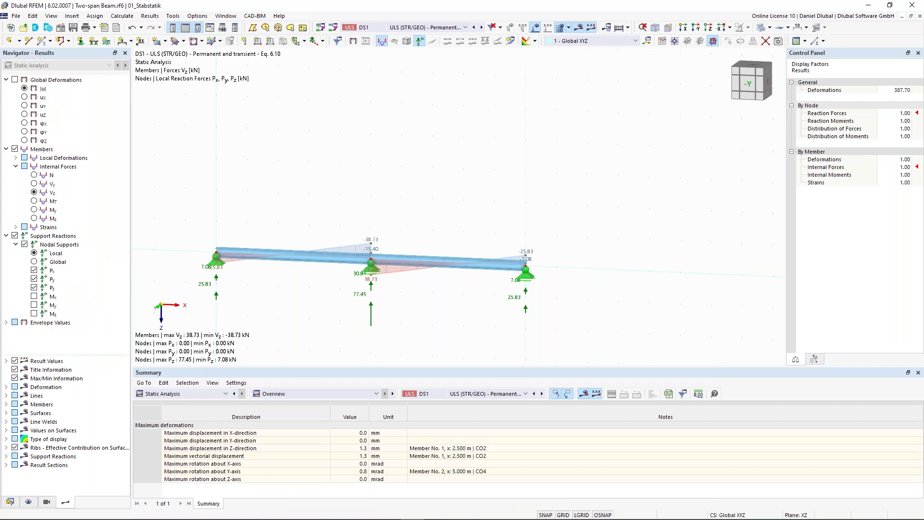
- Switch the displayed results to load case LC1 Self-weight
click(431, 29)
click(428, 42)
click(427, 29)
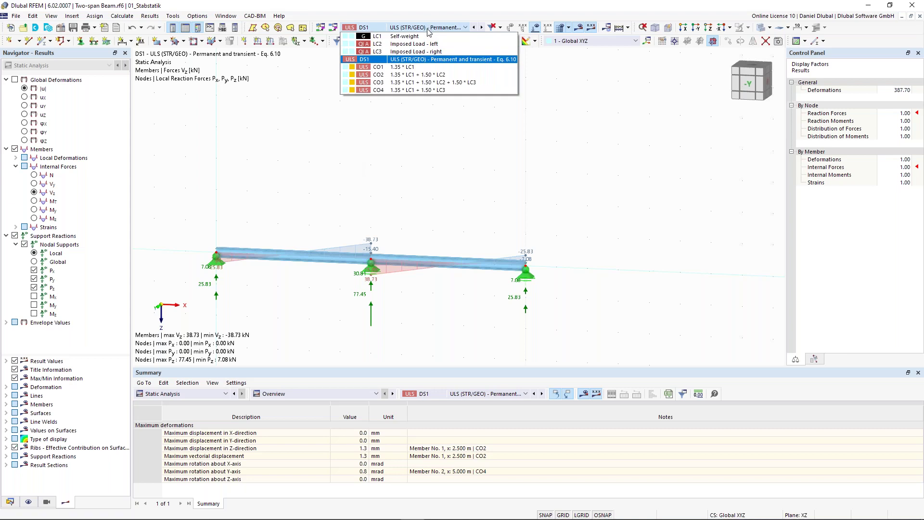
click(427, 36)
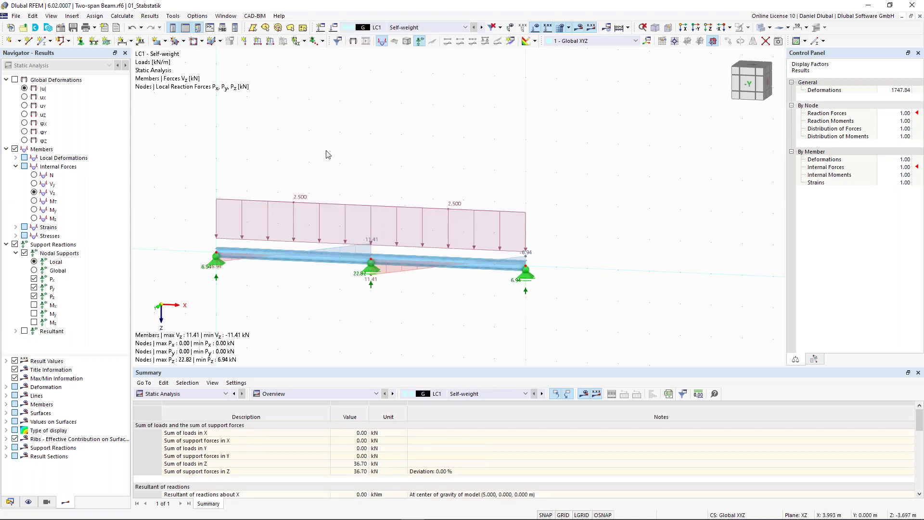
middle_drag(325, 154, 414, 153)
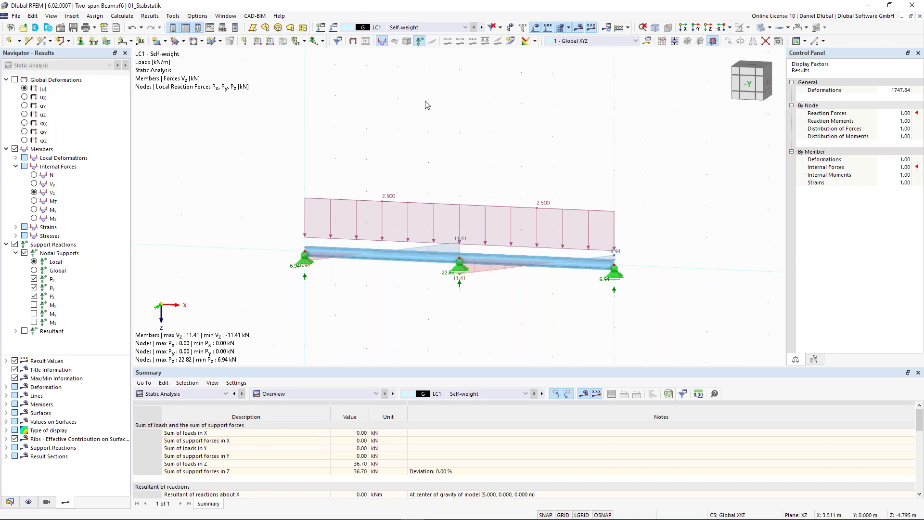
scroll(409, 296, up, 1)
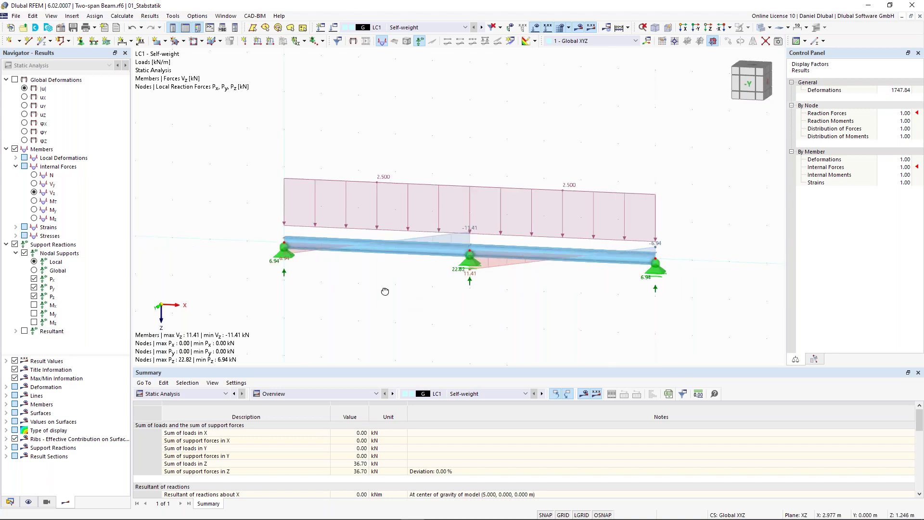
- Display the global deformations |u| and try the With Diagram display style for member results
click(14, 80)
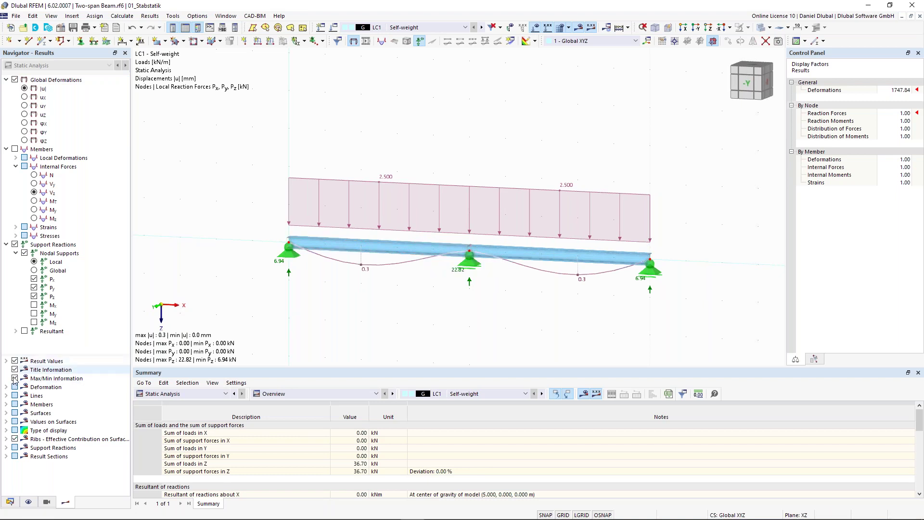
click(7, 405)
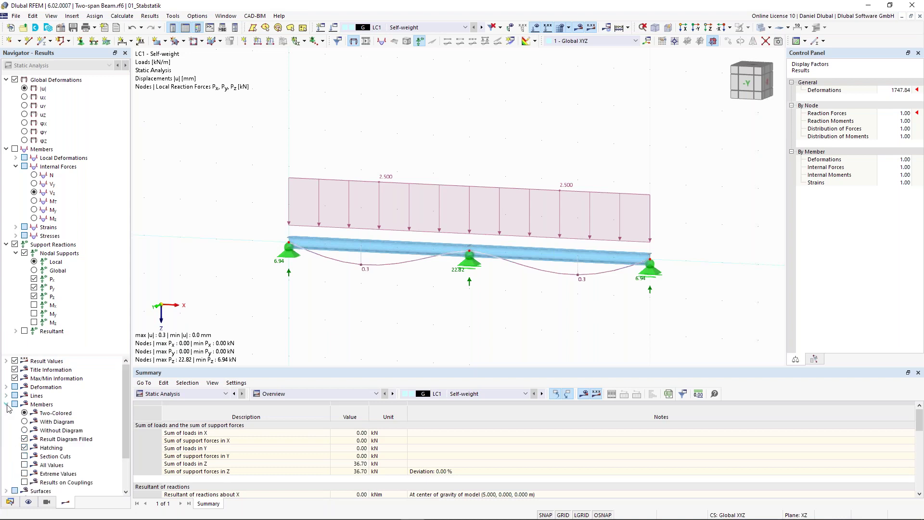
click(25, 430)
scroll(42, 413, down, 1)
scroll(42, 413, up, 1)
click(25, 421)
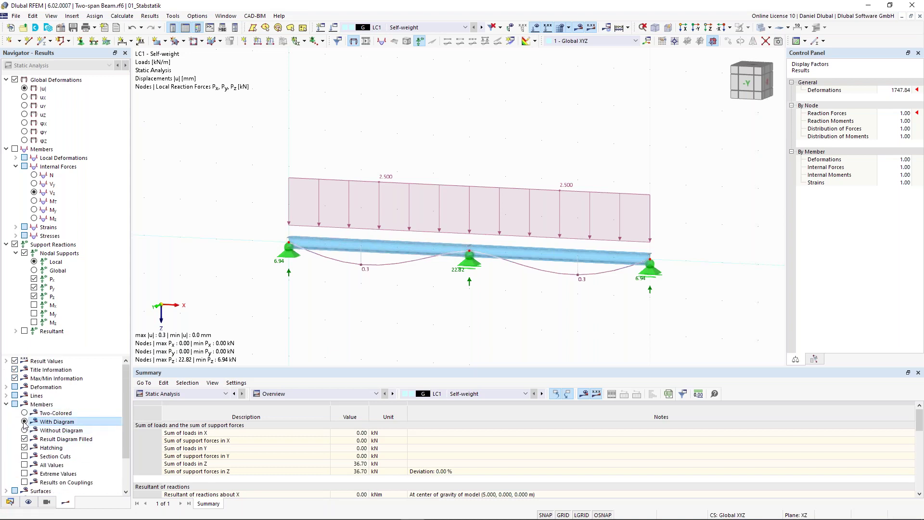
- Show the member deformations as Section Colored and set the member result diagrams back to Two-Colored
click(6, 386)
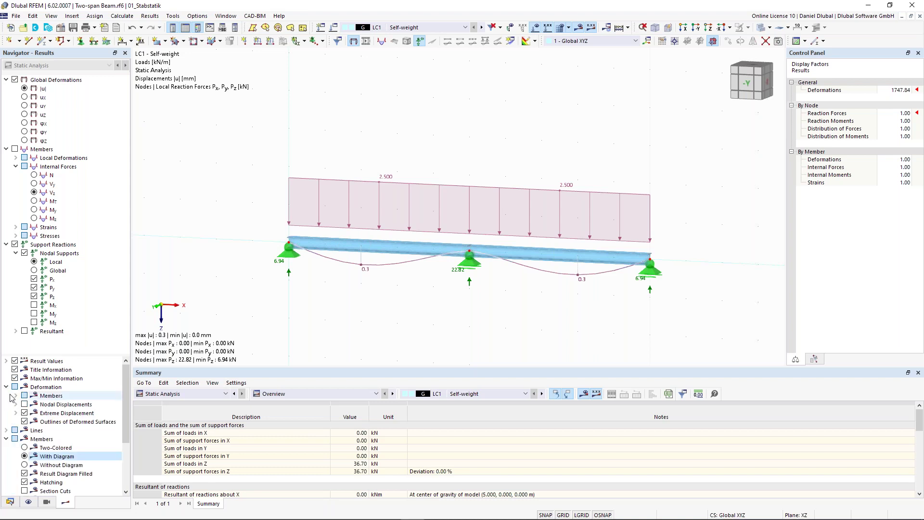
click(16, 396)
click(34, 421)
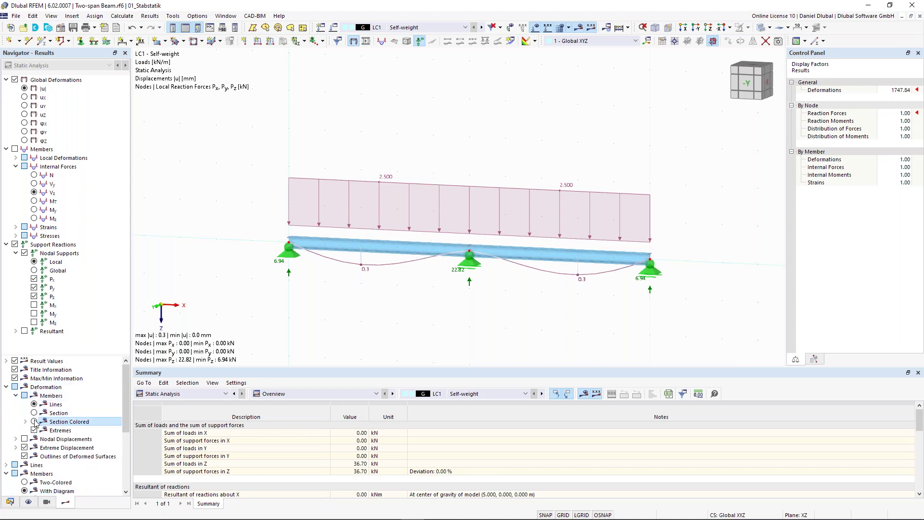
scroll(30, 446, down, 1)
click(25, 455)
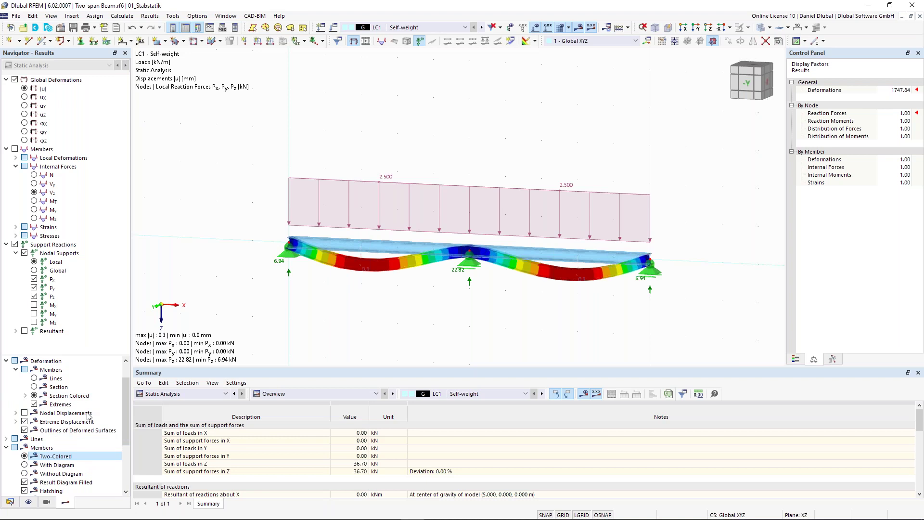
scroll(20, 388, up, 1)
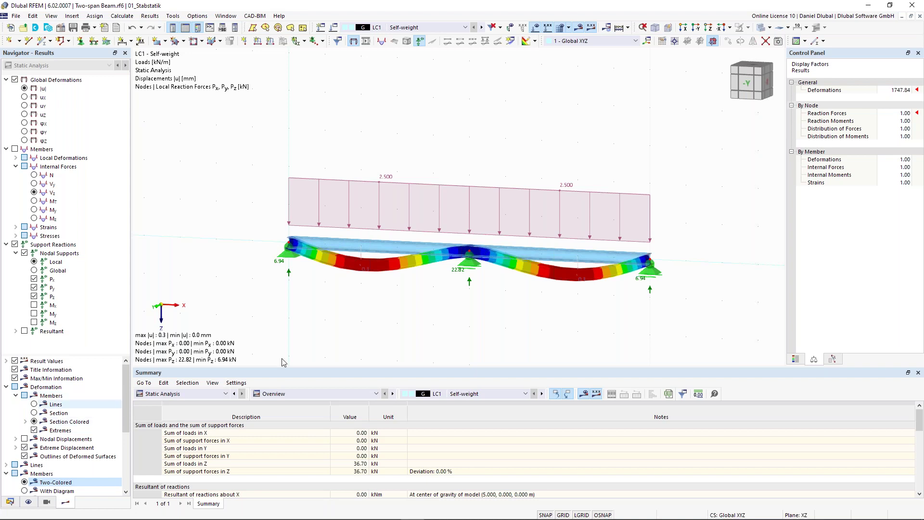
- Show the color scale of the global deformations and inspect the deformed beam from an oblique view
click(795, 359)
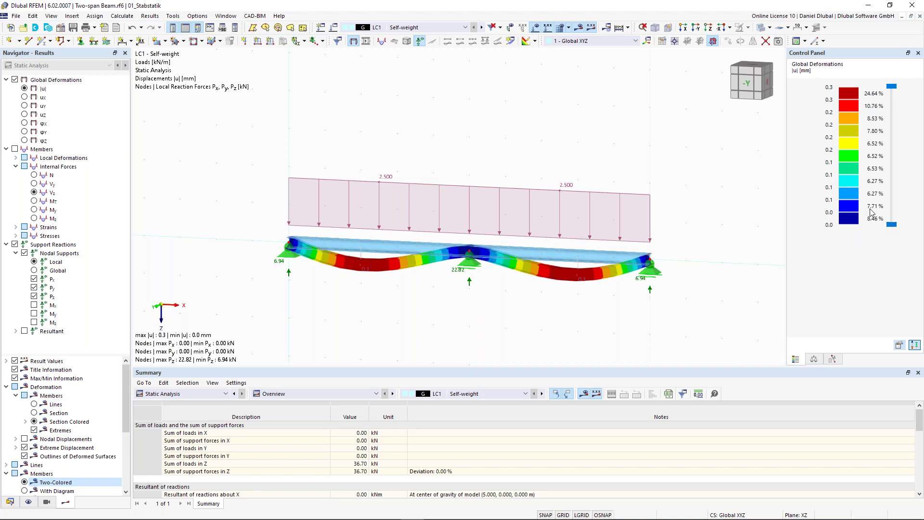
scroll(588, 136, down, 2)
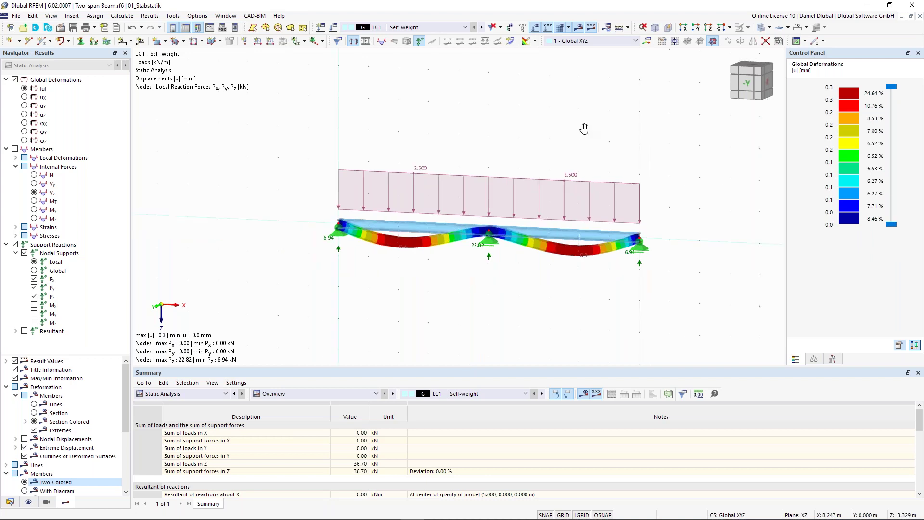
ctrl+middle_drag(557, 135, 549, 138)
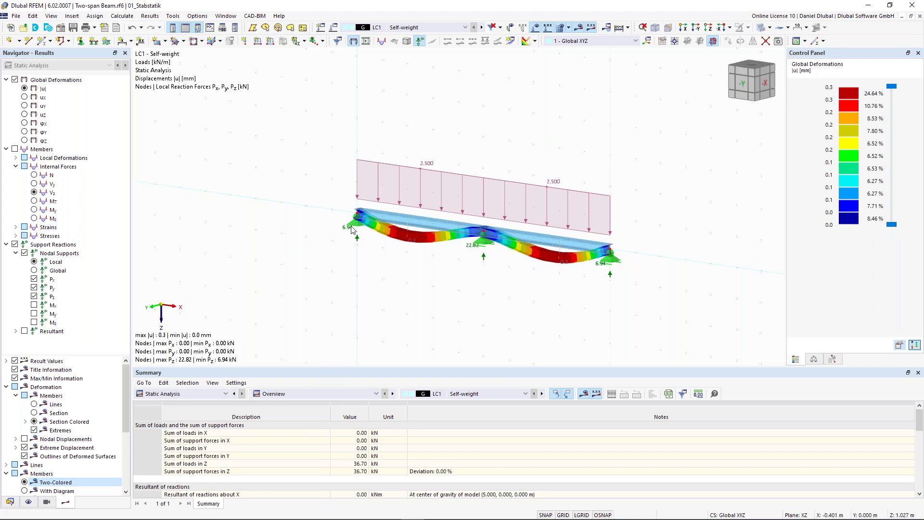
scroll(352, 230, up, 1)
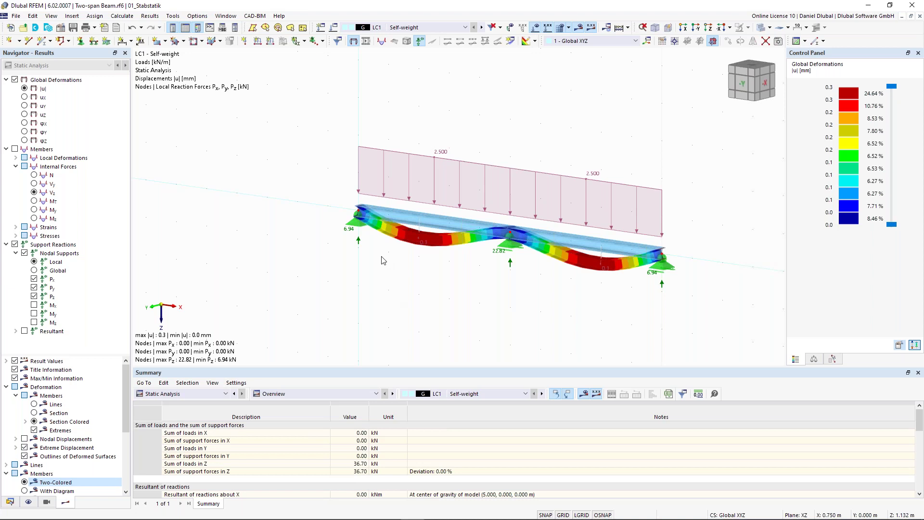
- Switch to design situation DS1, expand its envelope value options, and show member internal forces instead of deformations
click(432, 30)
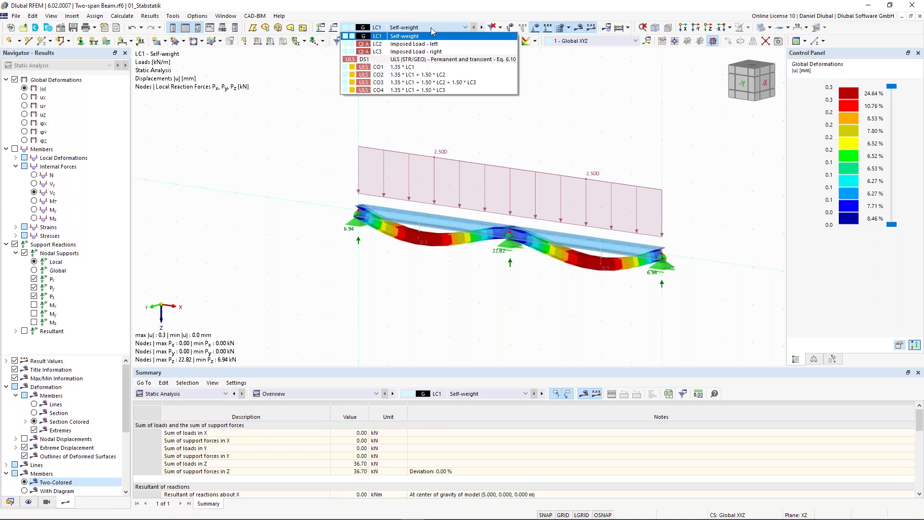
click(433, 62)
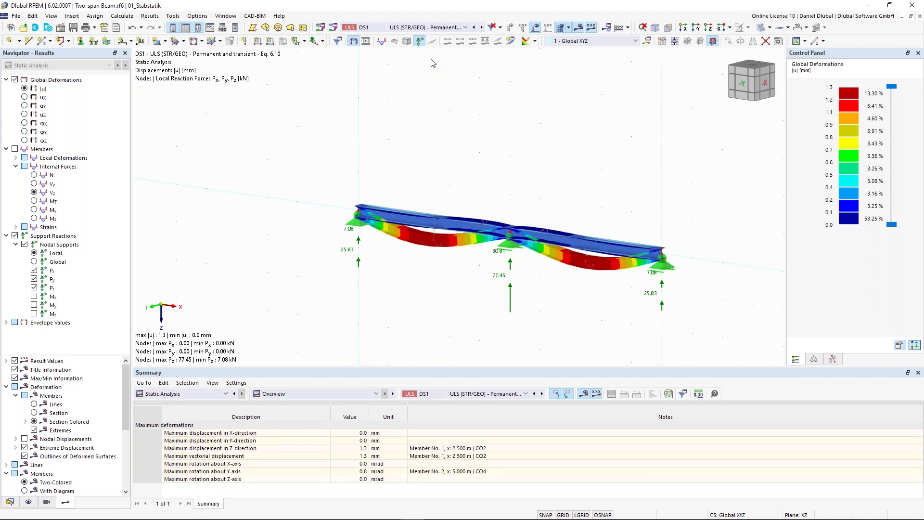
click(6, 323)
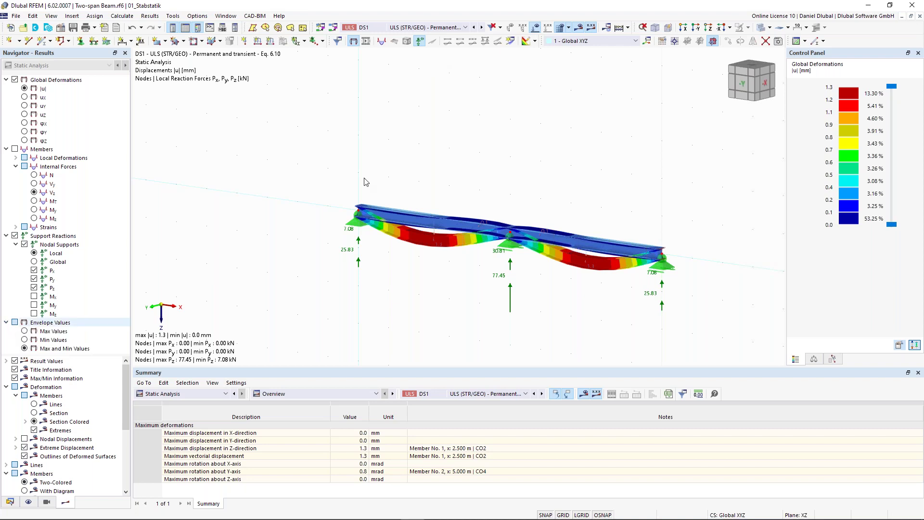
click(14, 149)
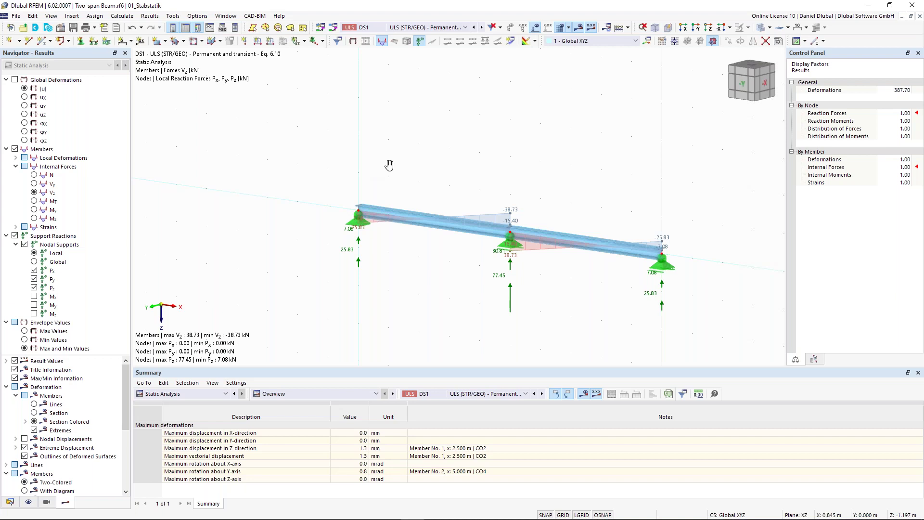
- Display the bending moments My on the members, first with the maximum and then with the minimum envelope values
mouse_move(390, 165)
ctrl+middle_down()
mouse_move(448, 167)
mouse_move(388, 160)
ctrl+middle_up()
scroll(431, 166, up, 1)
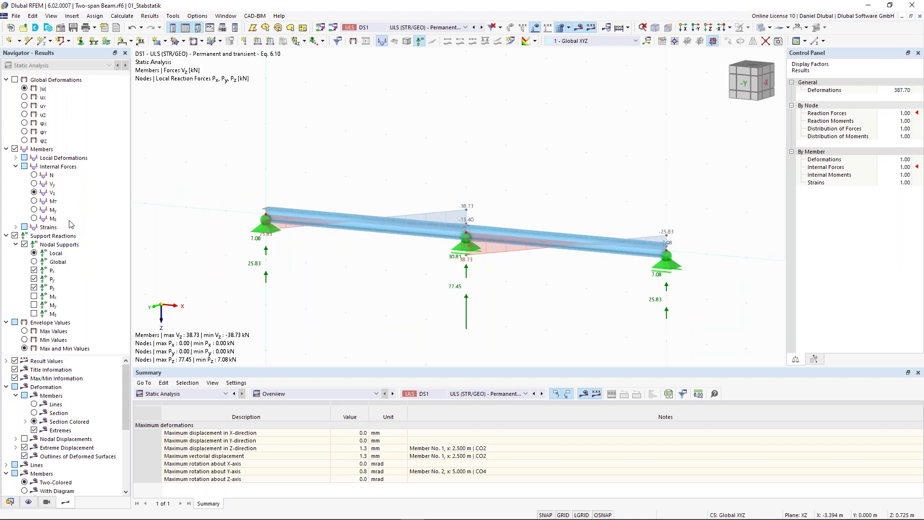
click(34, 210)
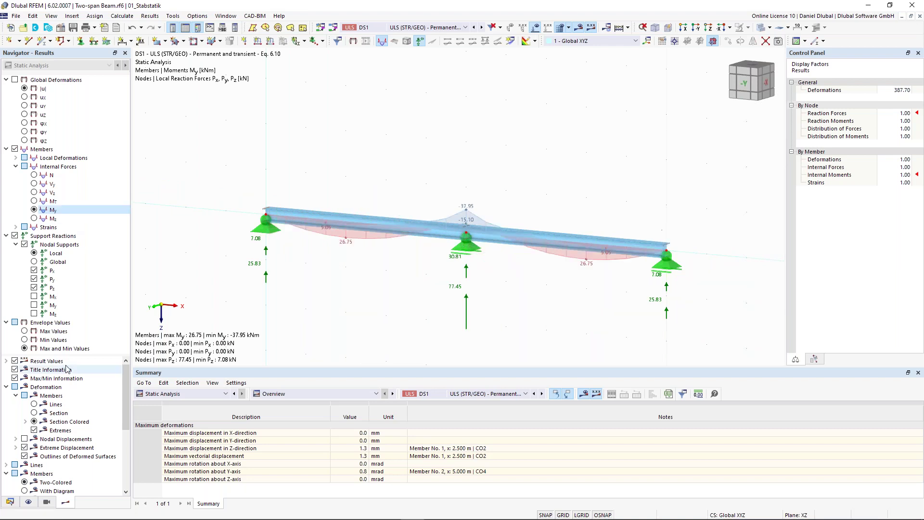
click(24, 332)
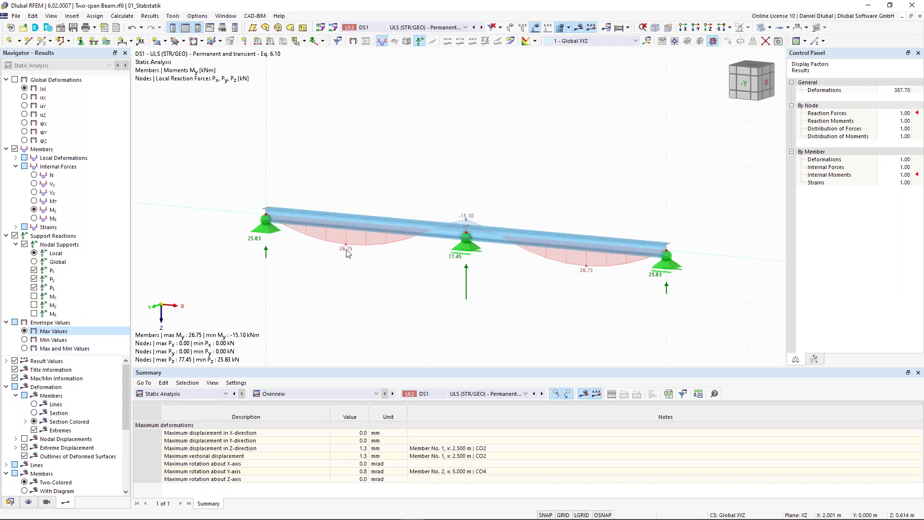
click(24, 340)
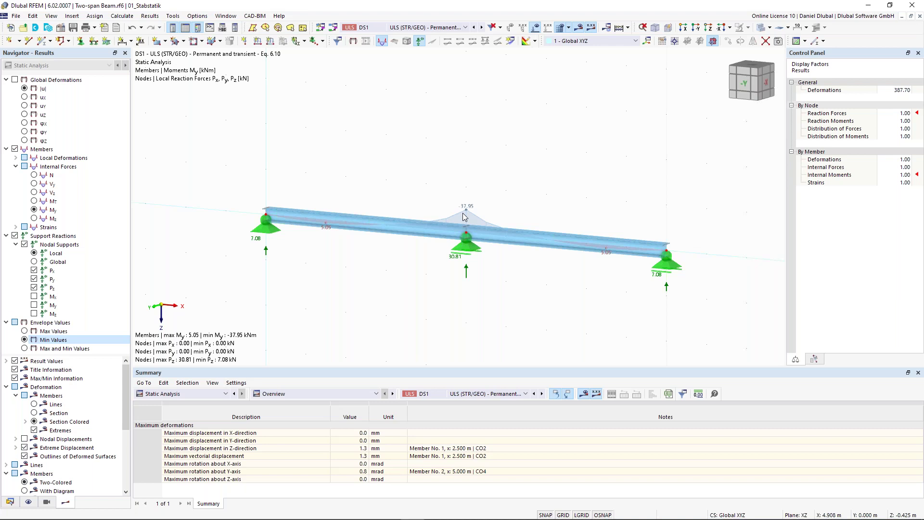
- Show the internal forces in the static analysis results table by member and enlarge the table area
click(344, 396)
click(334, 418)
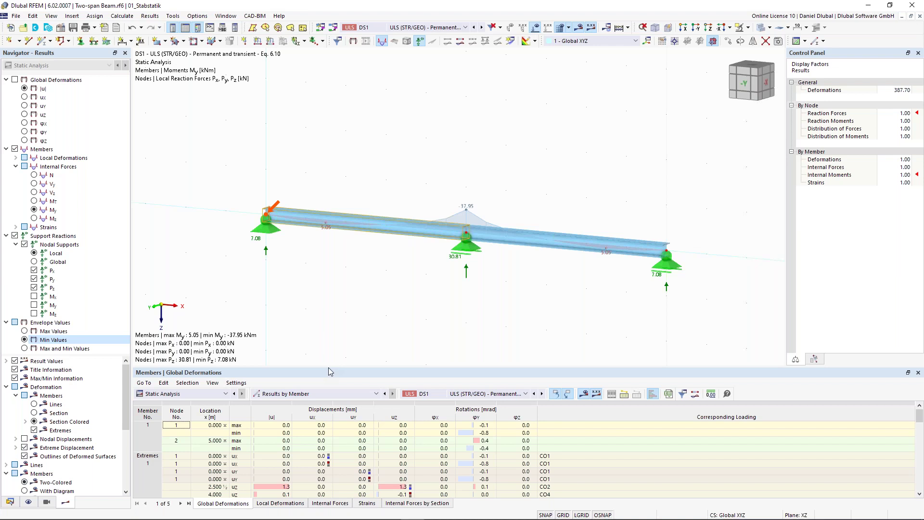
click(197, 393)
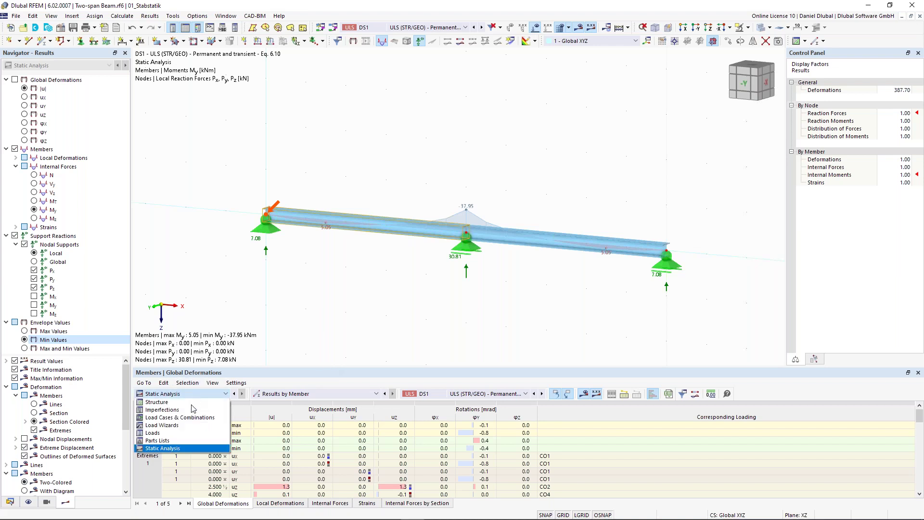
click(181, 449)
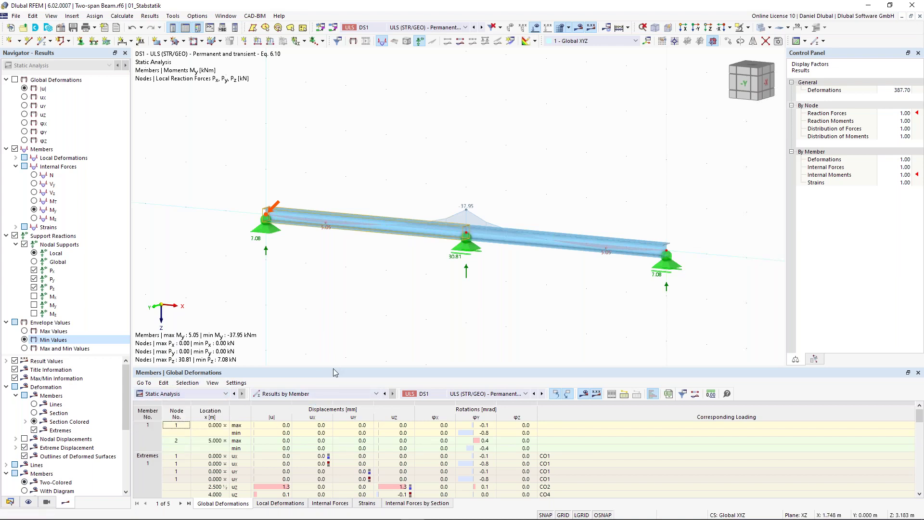
drag(334, 366, 338, 327)
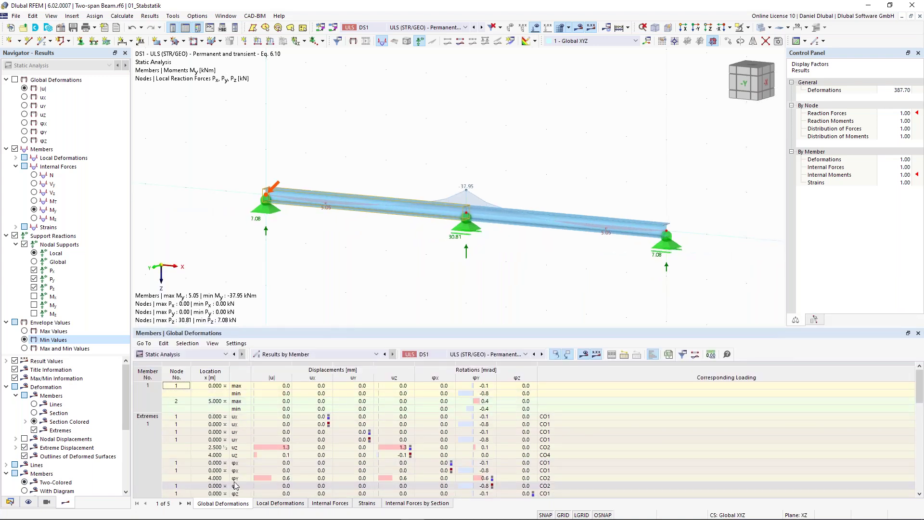
click(338, 503)
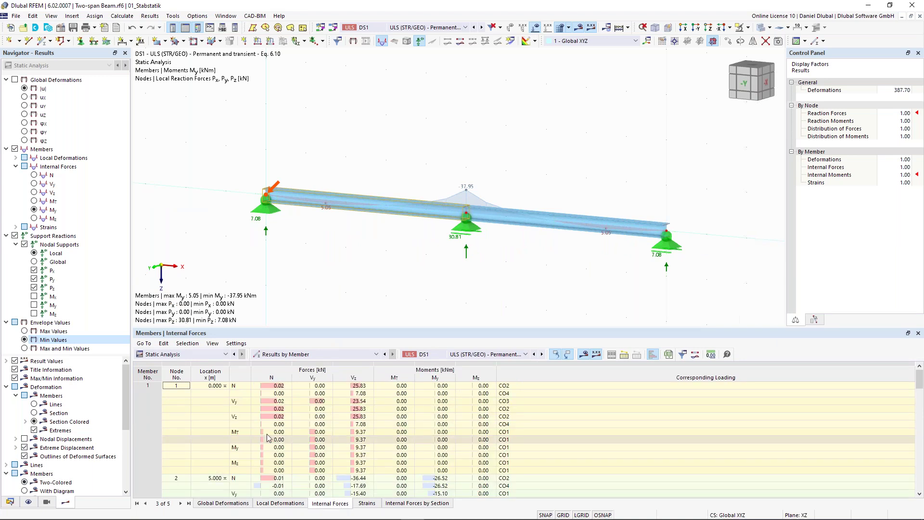
- Examine member 1's extreme internal forces, especially the maximum and minimum moments My and their corresponding loading
scroll(264, 435, down, 2)
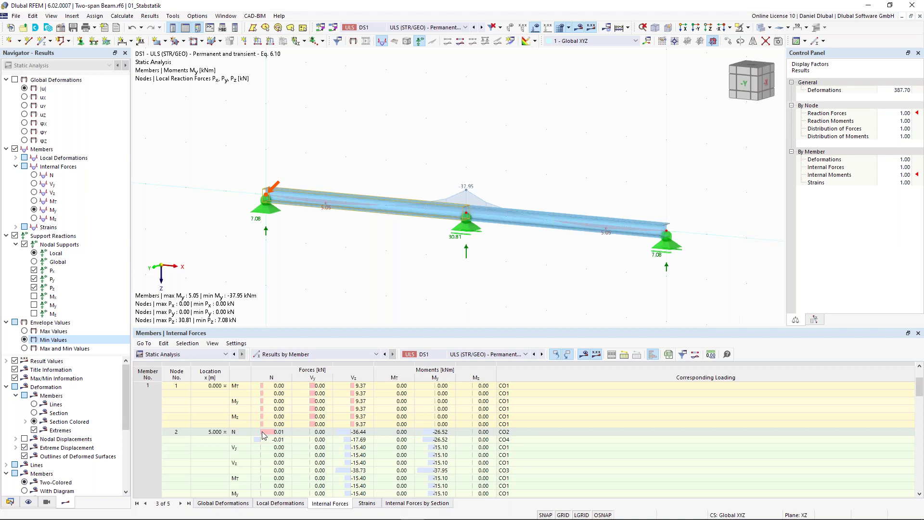
scroll(264, 435, down, 5)
click(148, 409)
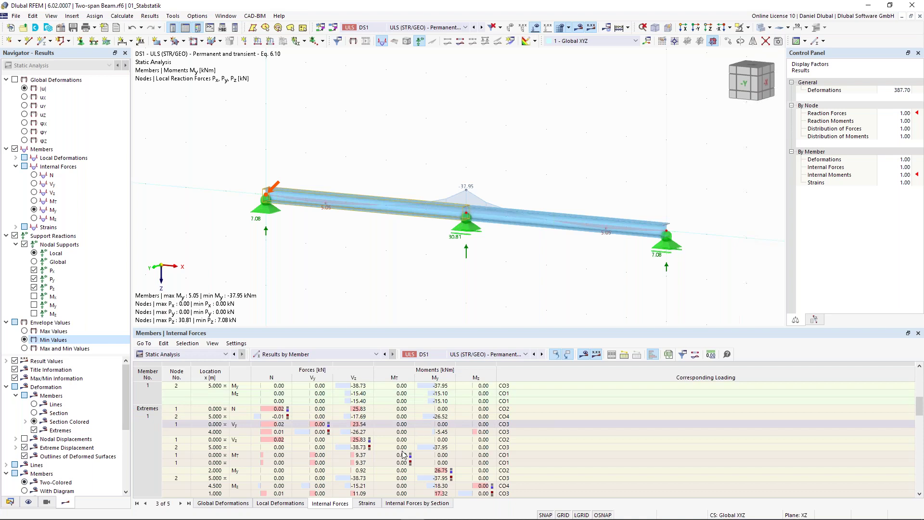
scroll(404, 455, down, 1)
click(439, 447)
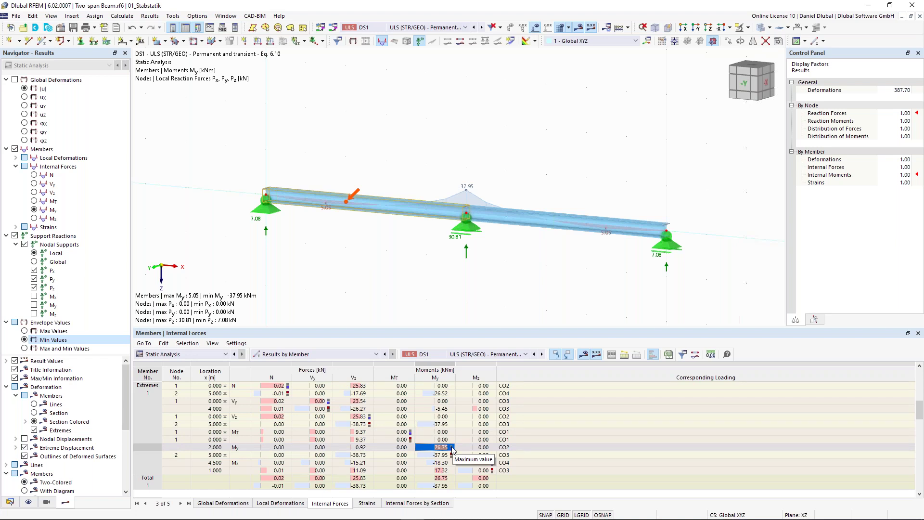
click(513, 447)
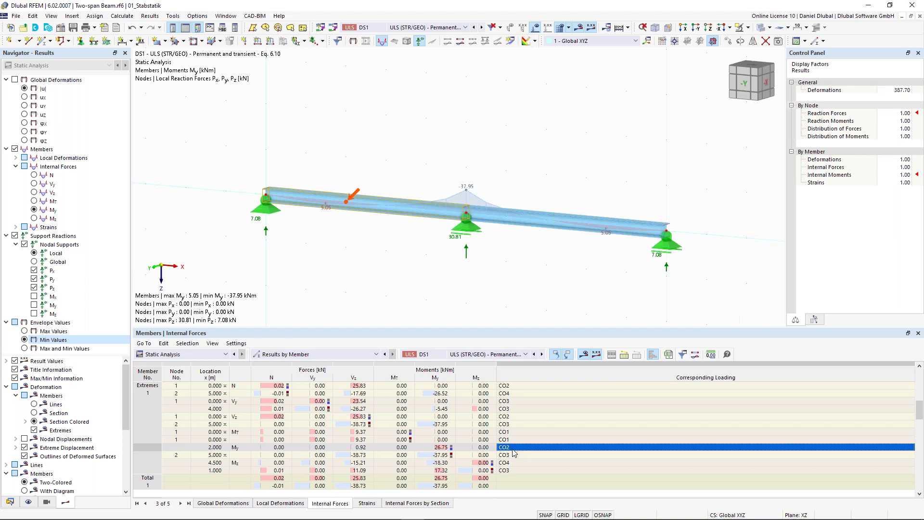
click(449, 455)
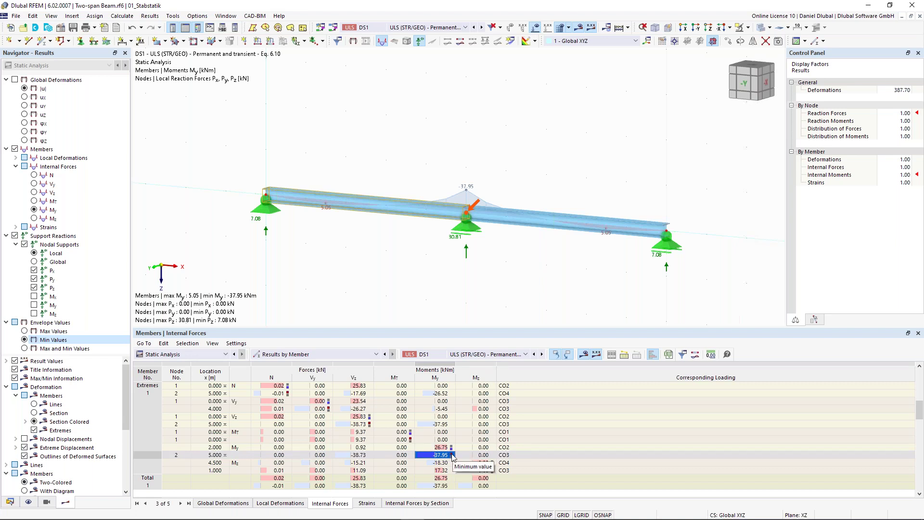
- Check the corresponding loading of member 1's minimum moment My and display the results of load combination CO3
click(513, 456)
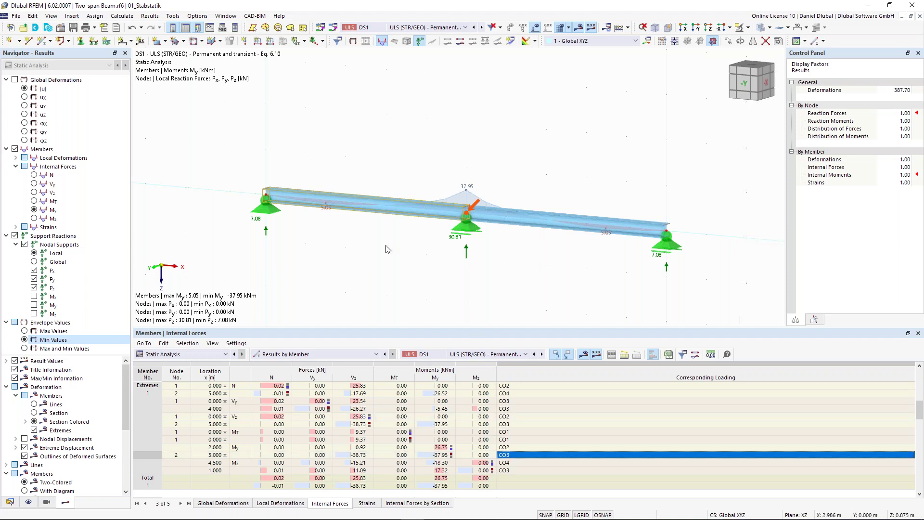
click(448, 27)
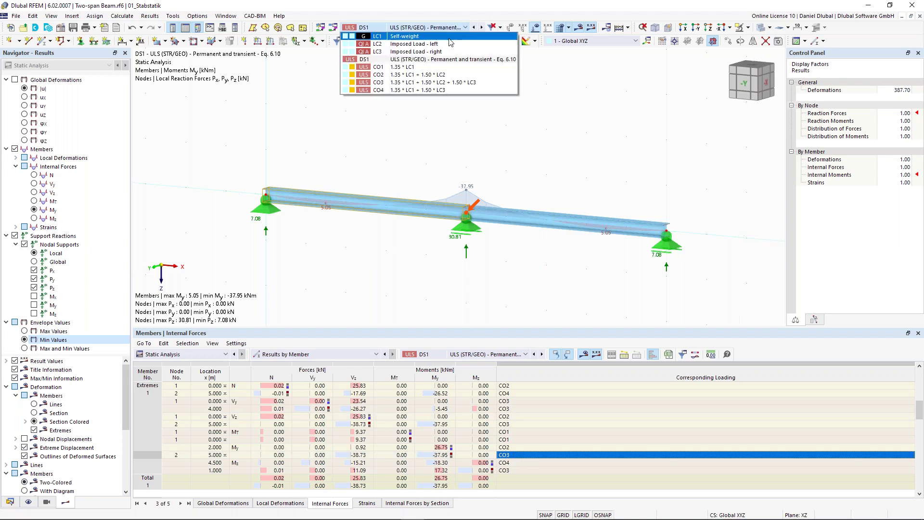
click(448, 76)
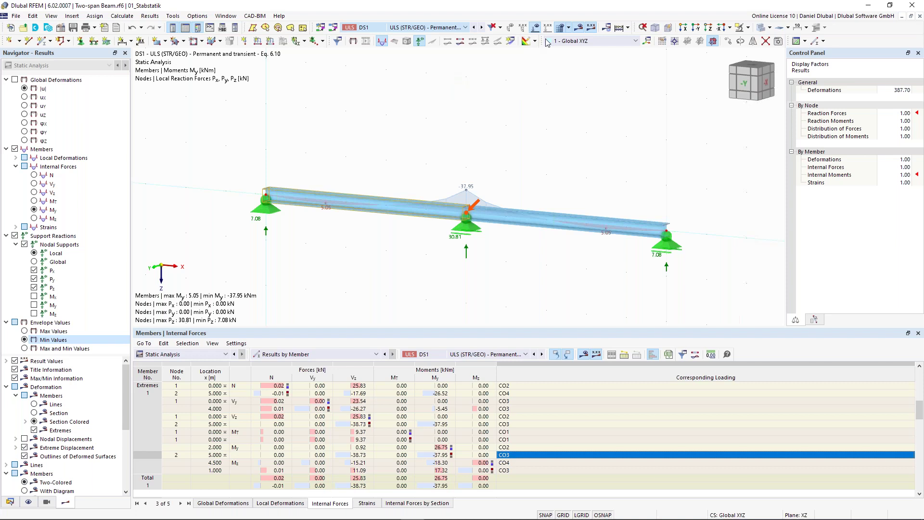
middle_drag(522, 134, 536, 179)
click(481, 27)
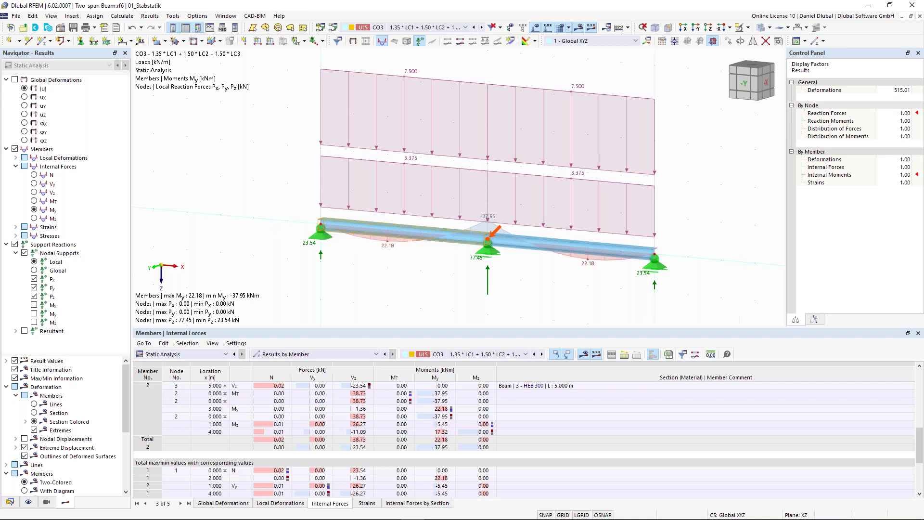
scroll(332, 154, down, 1)
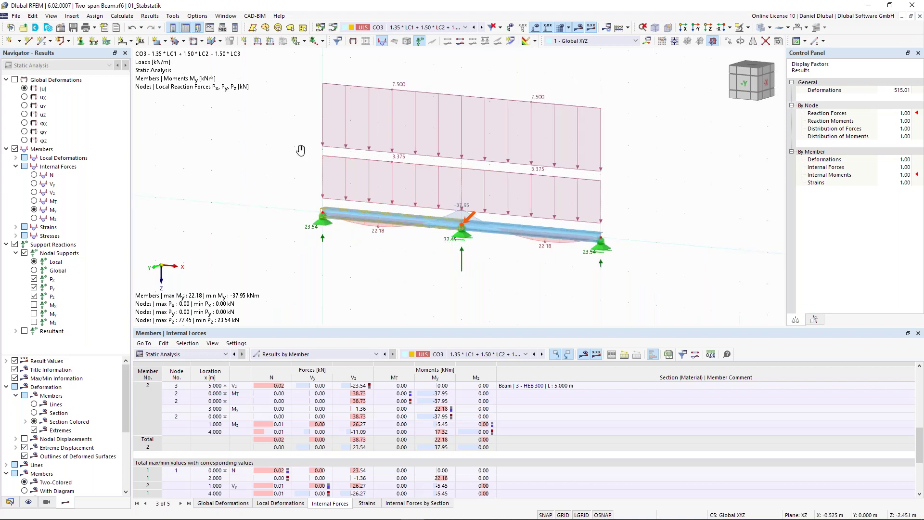
- Display the results of load case LC1 - Self-weight, slightly enlarge the results table and clear the member selection
click(448, 28)
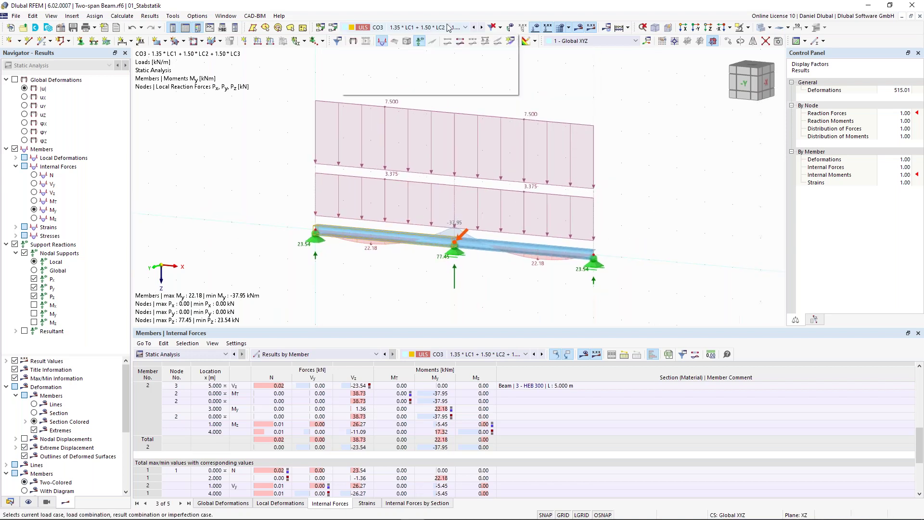
click(433, 35)
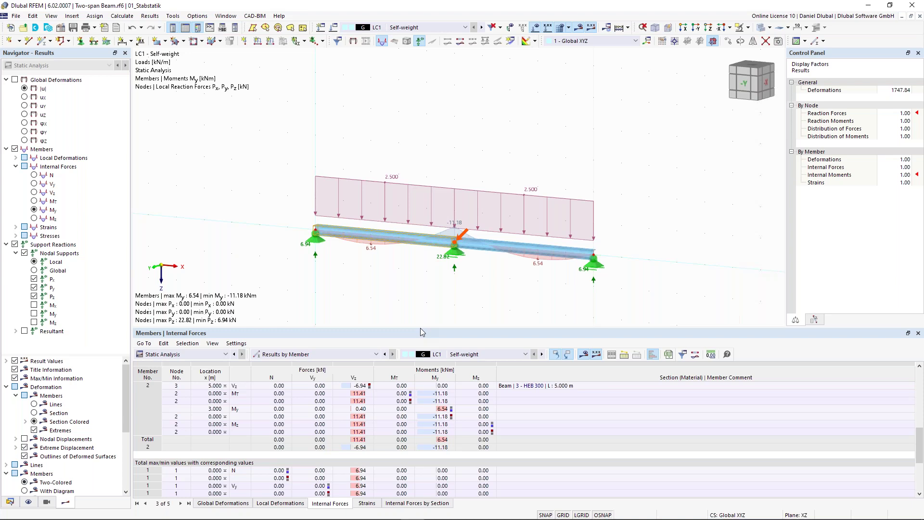
drag(421, 328, 420, 320)
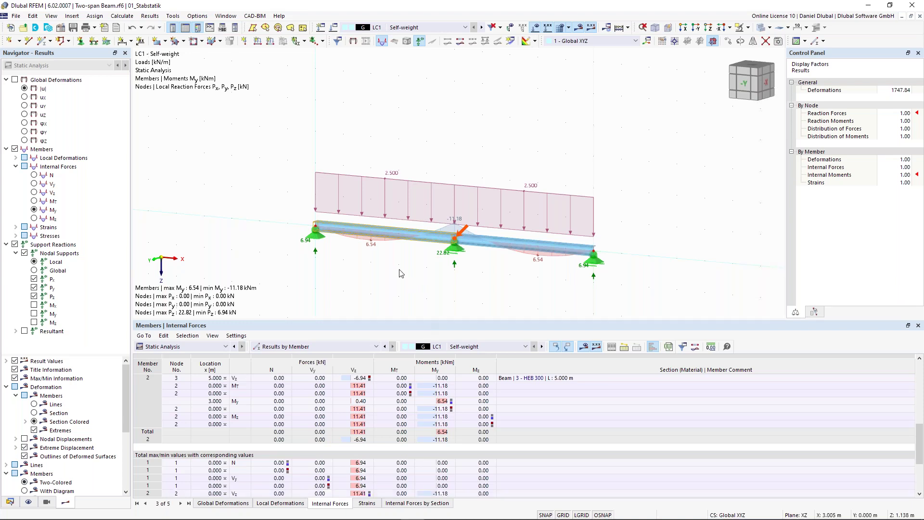
click(345, 296)
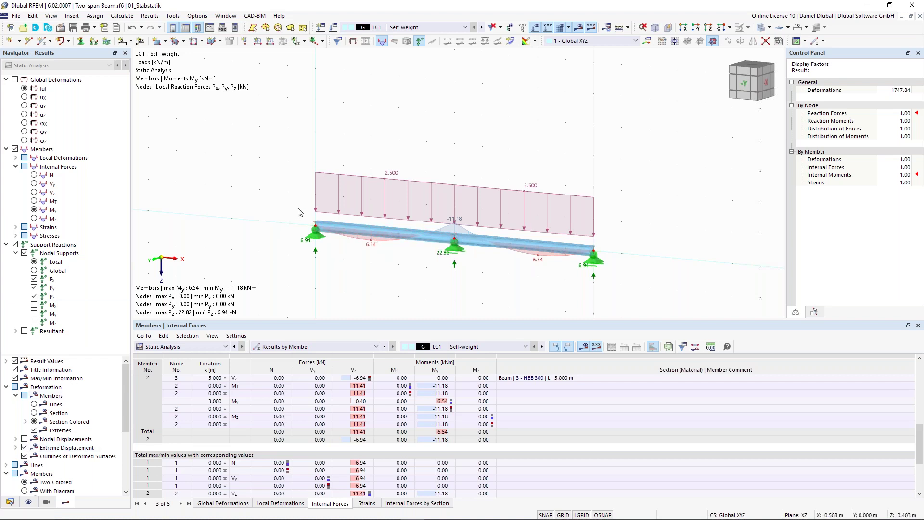
scroll(448, 225, up, 1)
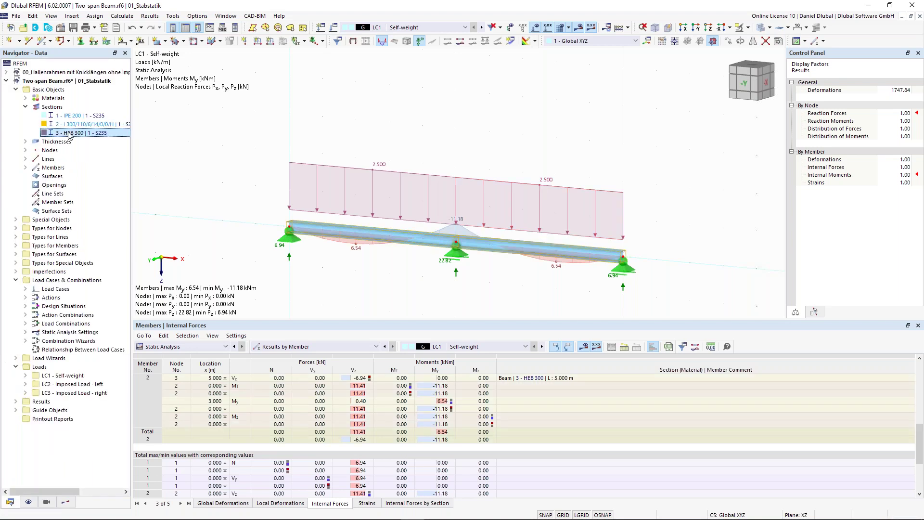
- Deactivate the shear stiffness of section 3, HEB 300, comparing with the moment diagram in the model before accepting
double_click(69, 133)
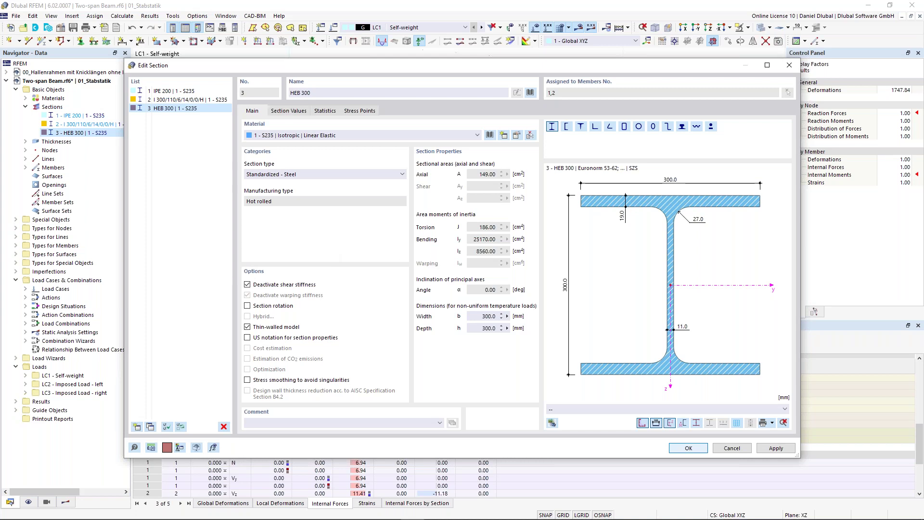
drag(291, 68, 271, 53)
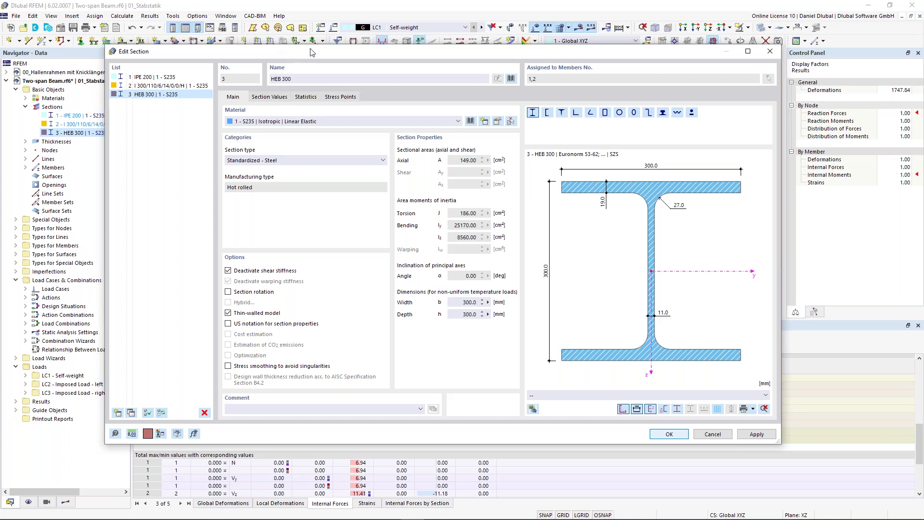
drag(313, 52, 321, 269)
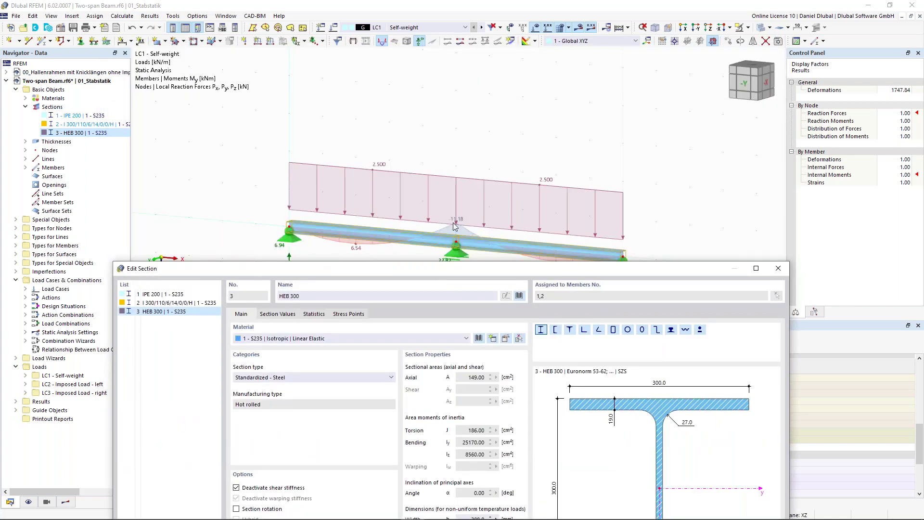
drag(429, 264, 418, 96)
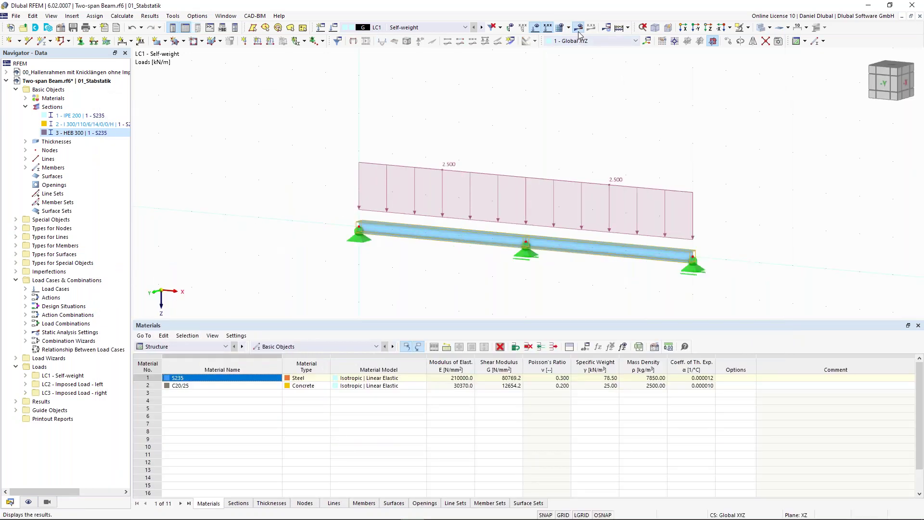
- Recalculate load case LC1 - Self-weight and examine the bending moment over the middle support
click(579, 31)
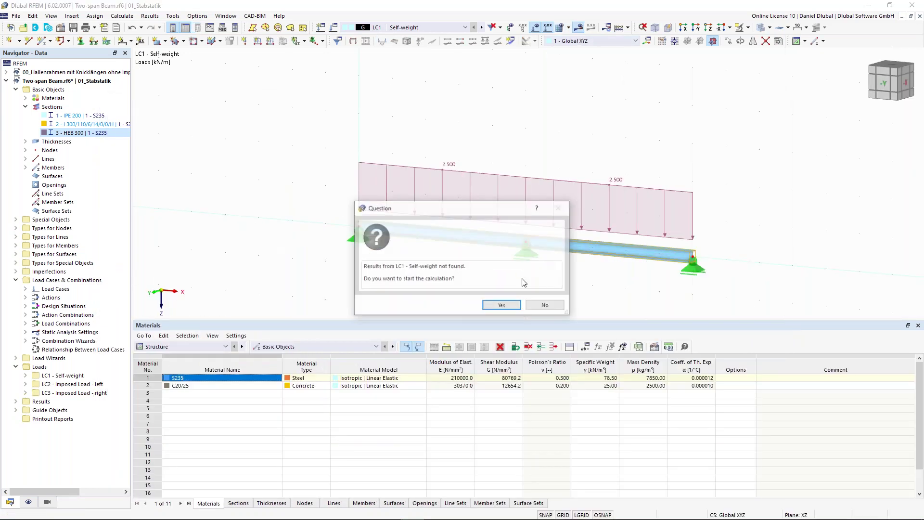
click(502, 306)
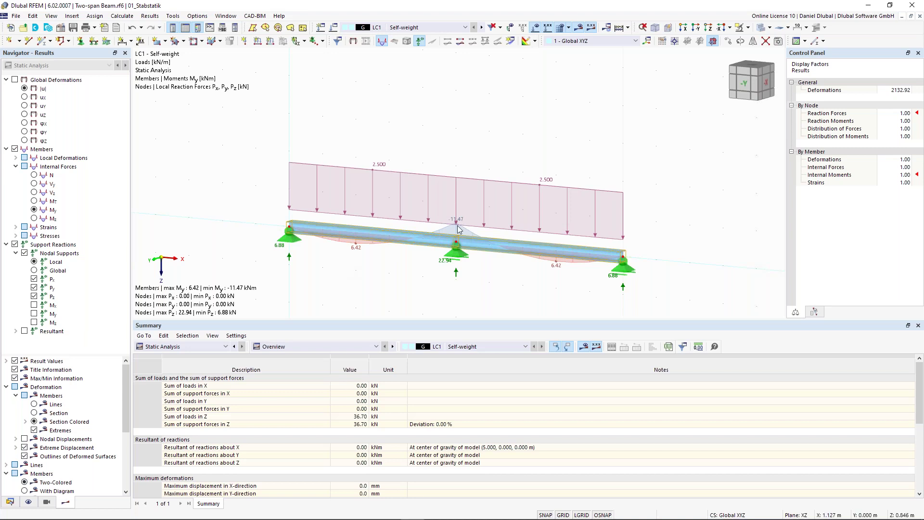
scroll(433, 245, up, 2)
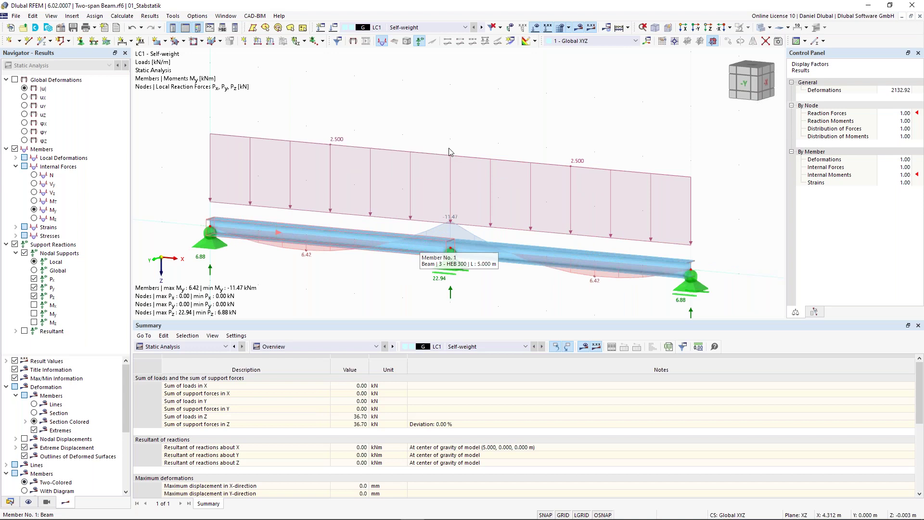
scroll(457, 130, down, 1)
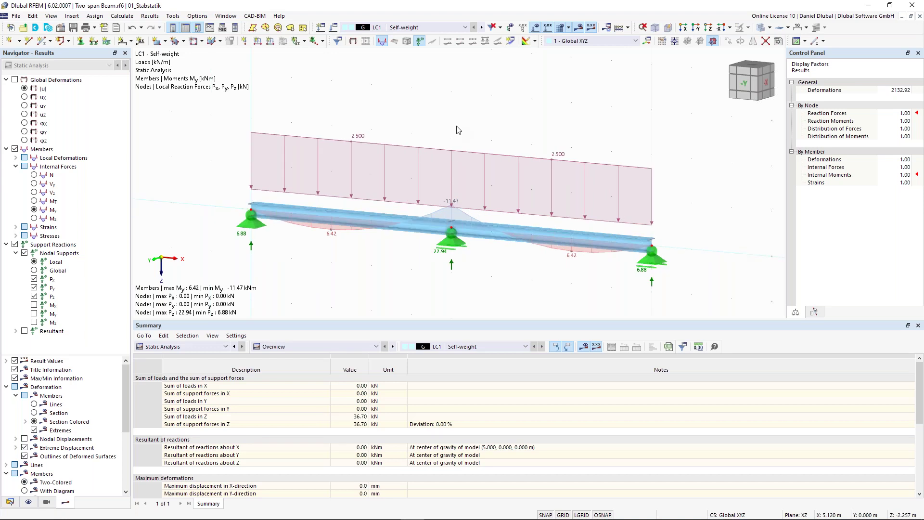
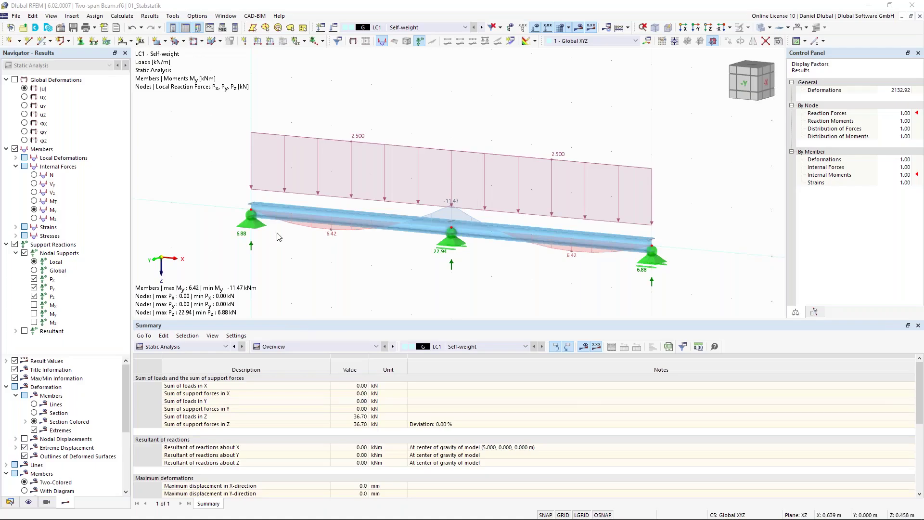
- Review the settings of LC1 Self-weight in Load Cases & Combinations and close them without changes
scroll(192, 179, down, 1)
middle_drag(193, 179, 238, 177)
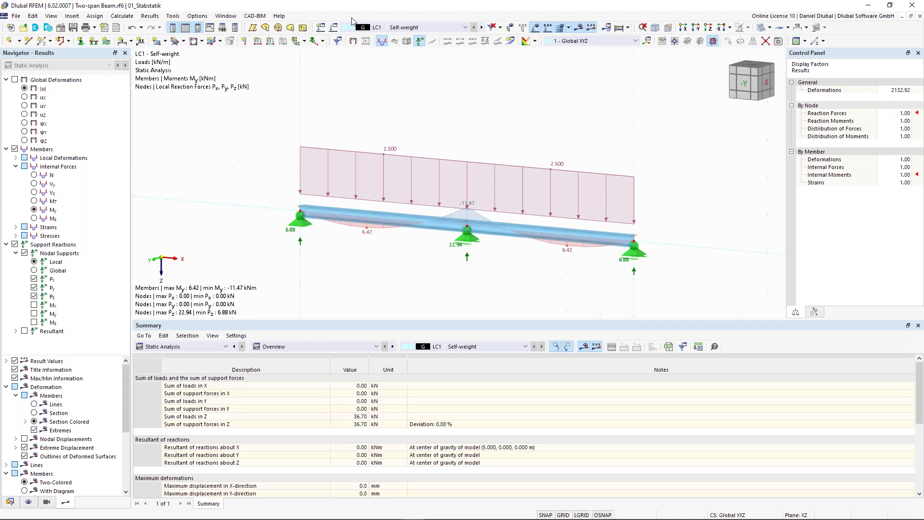
scroll(250, 100, down, 2)
middle_drag(259, 105, 269, 112)
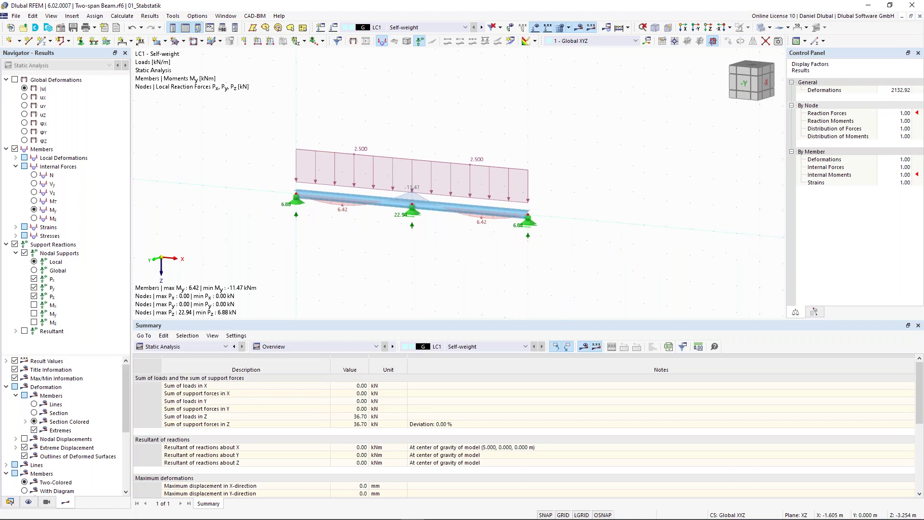
click(334, 28)
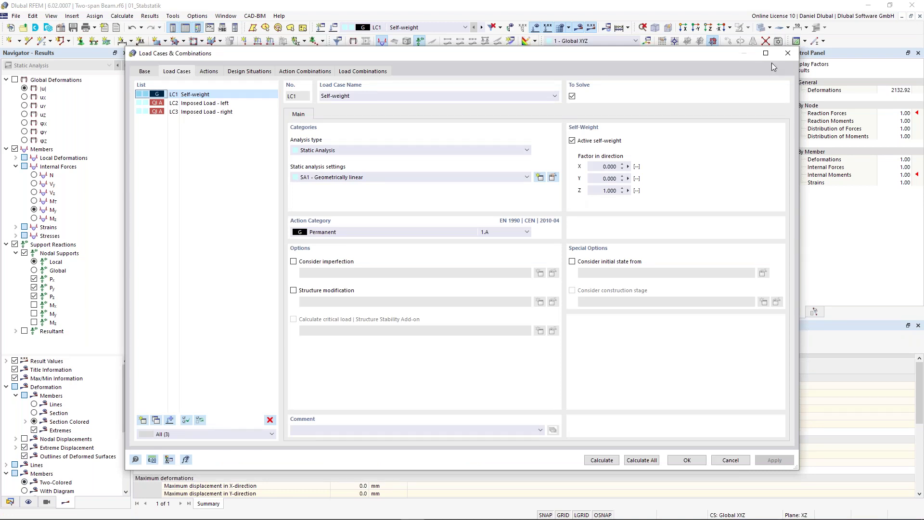
click(788, 53)
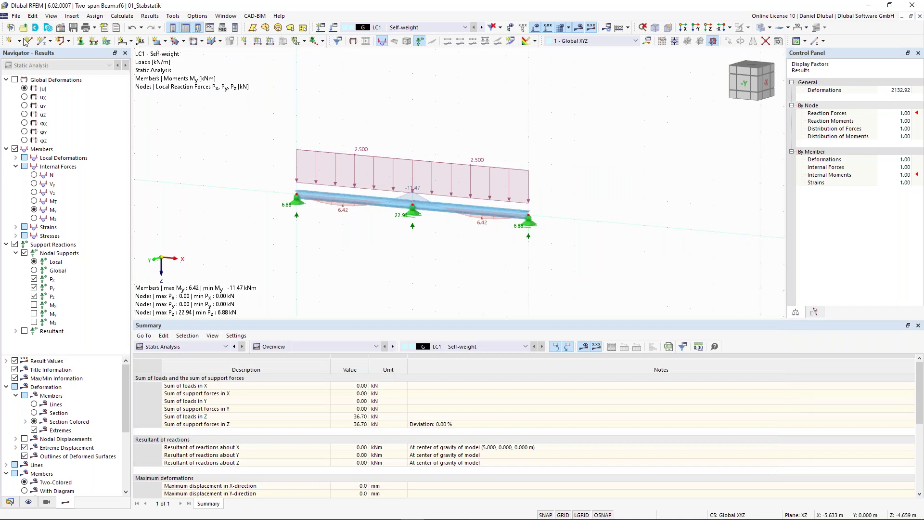
click(16, 16)
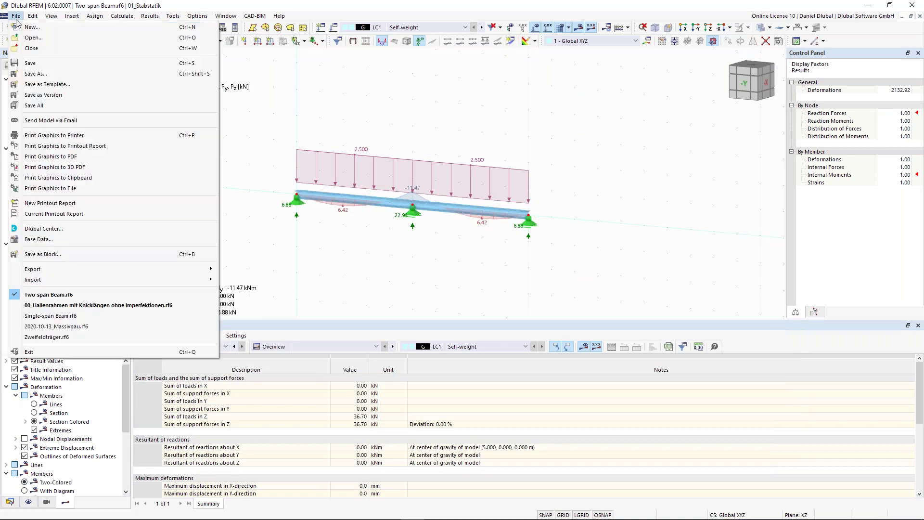
click(304, 15)
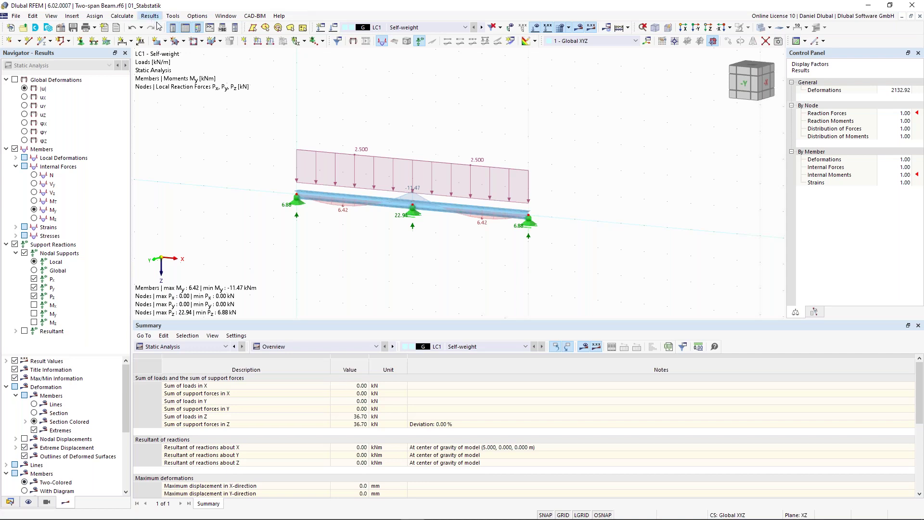
click(16, 15)
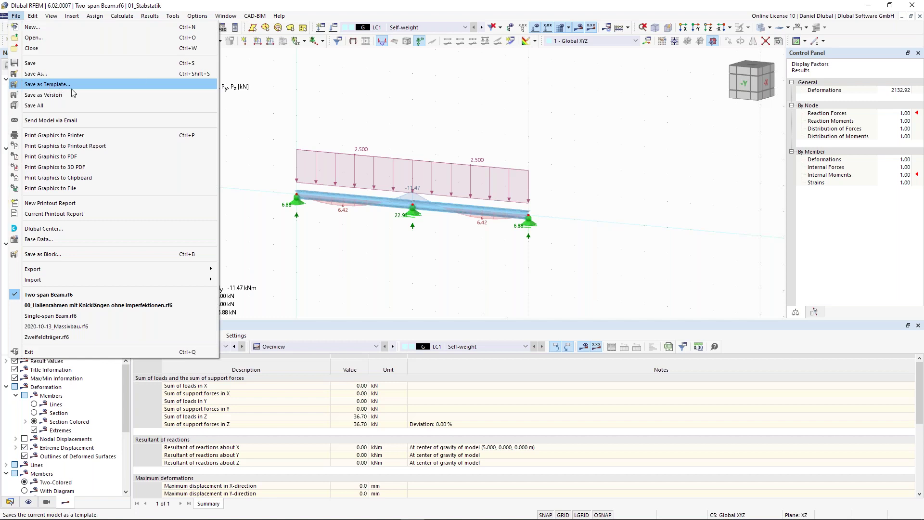
click(220, 3)
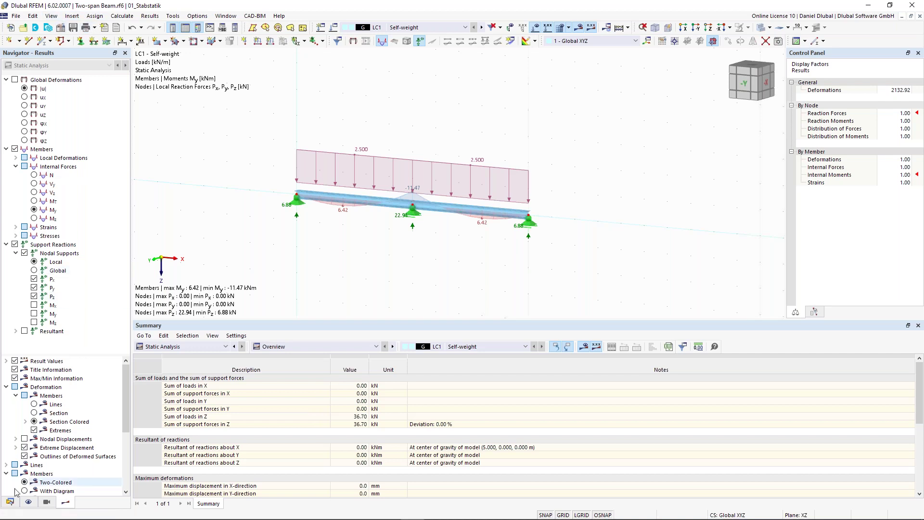
- Show the model data tree and bring up the available commands for the Two-span Beam model
click(10, 502)
click(53, 81)
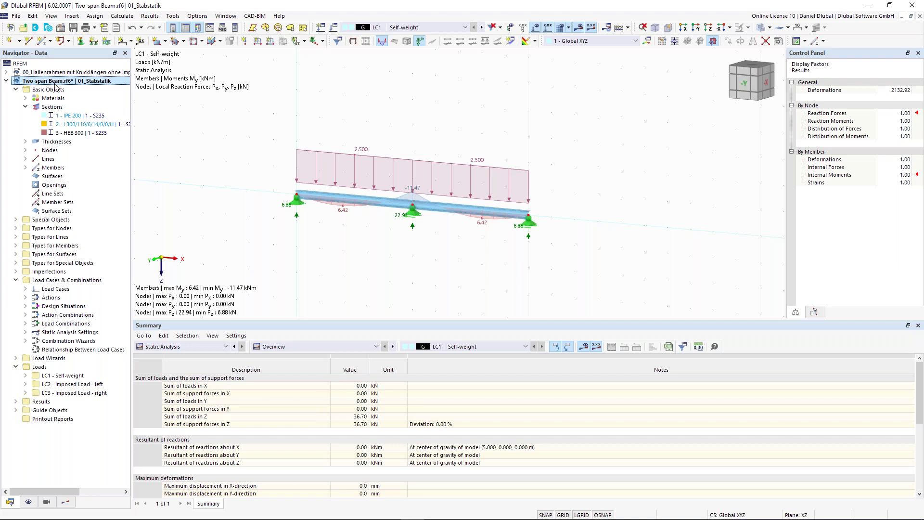
right_click(64, 84)
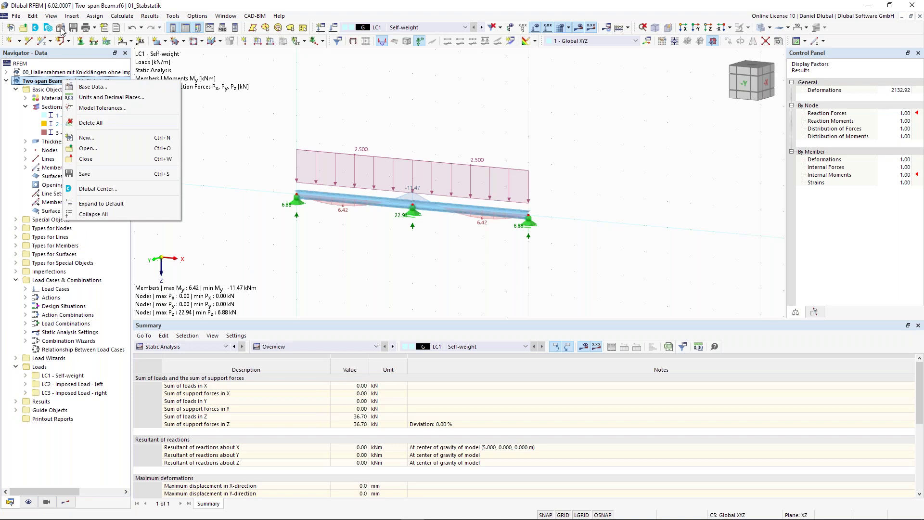
- Review the model's base data, covering the add-ons, the EN 1990 standard groups and the national annexes, without changing anything
click(107, 89)
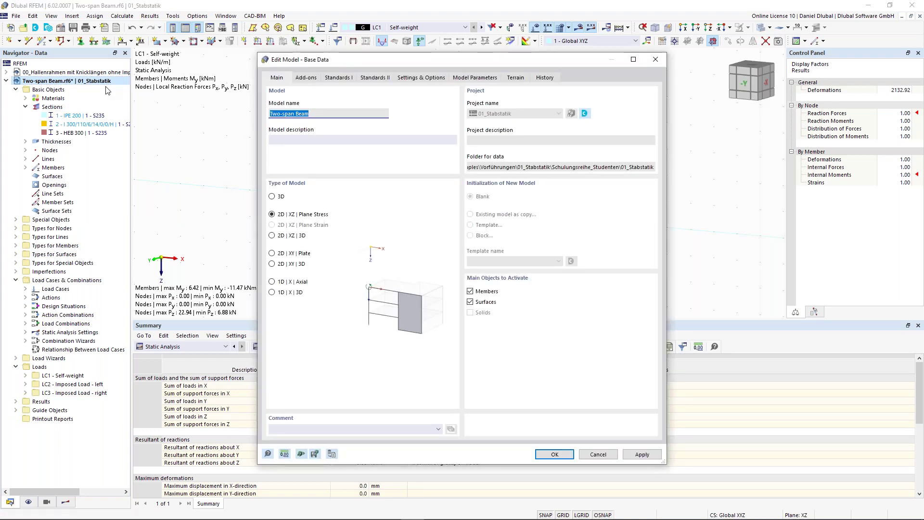
click(311, 77)
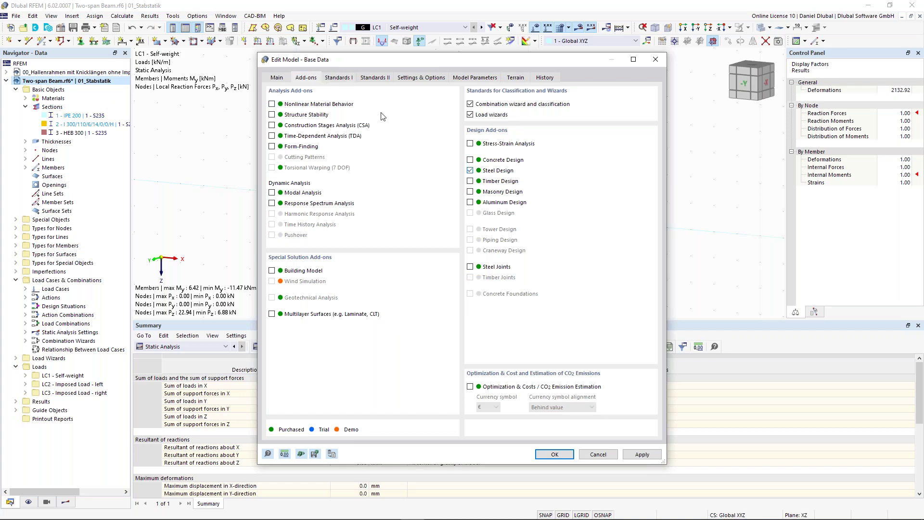
click(340, 78)
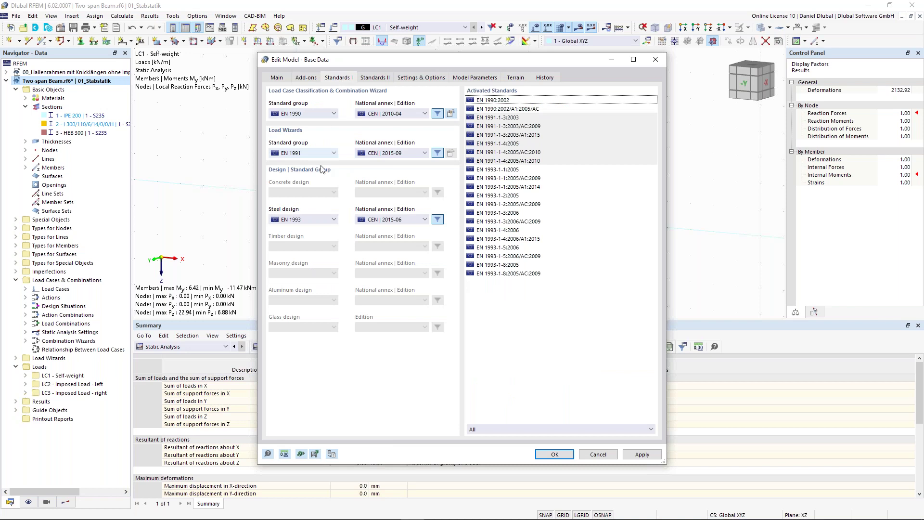
click(314, 114)
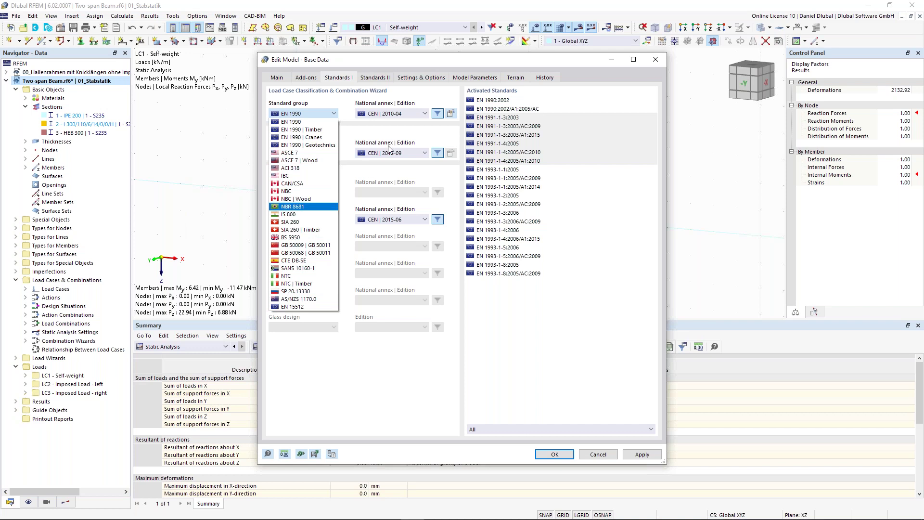
click(404, 115)
click(404, 114)
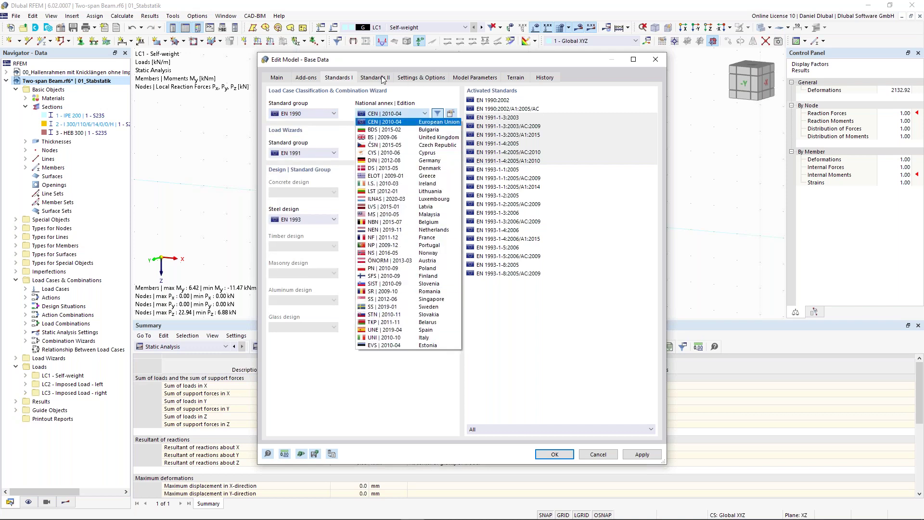
click(369, 91)
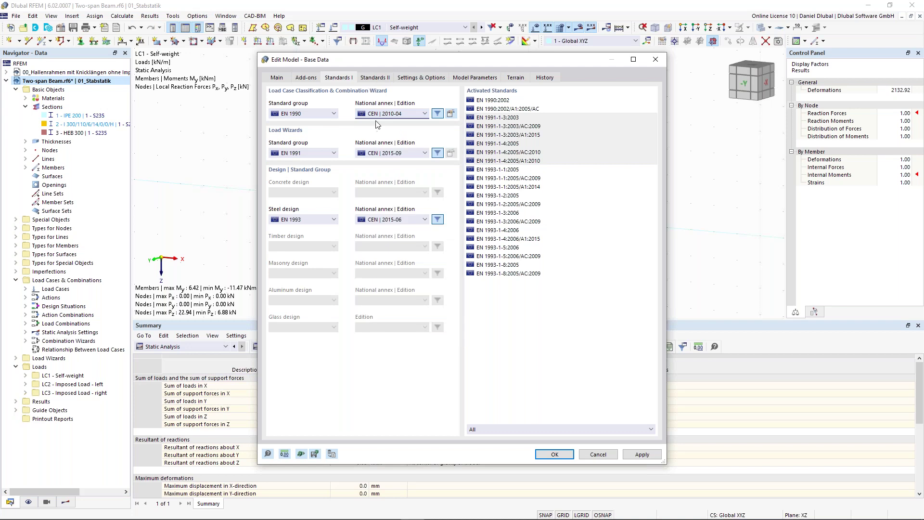
click(597, 454)
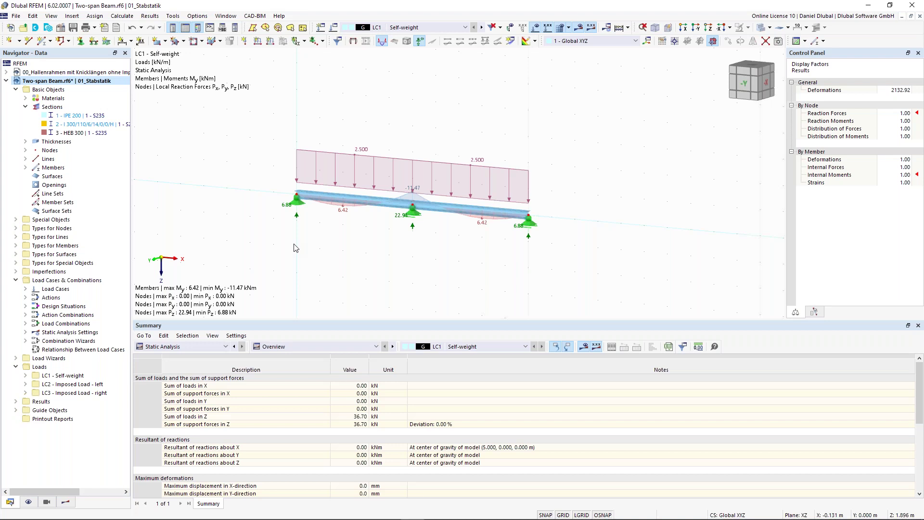
- Delete the entire two-span beam with its supports and loads, and undo the deletion
scroll(262, 166, down, 1)
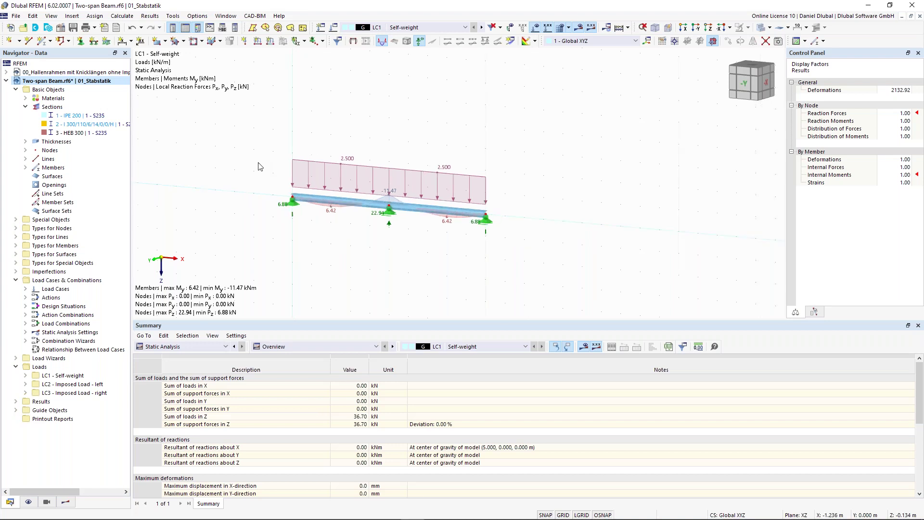
scroll(314, 162, down, 1)
middle_drag(313, 162, 358, 168)
drag(299, 115, 596, 277)
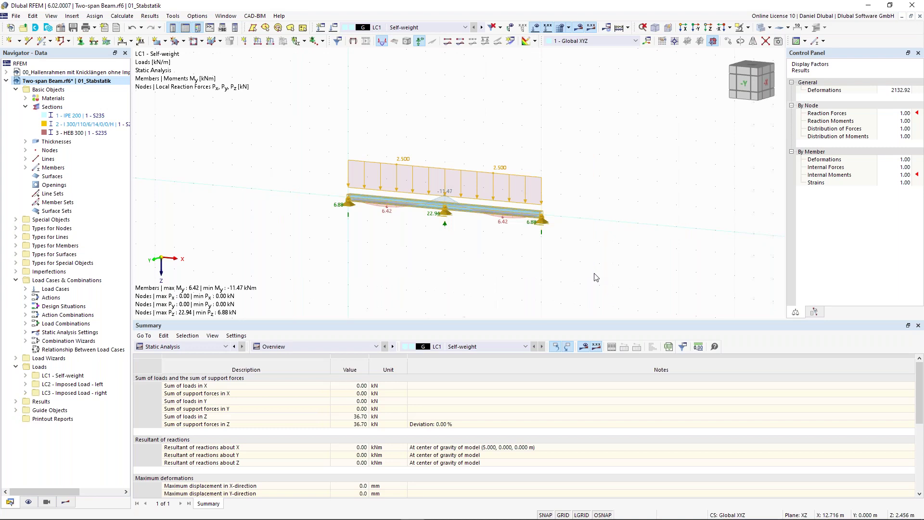
key(Delete)
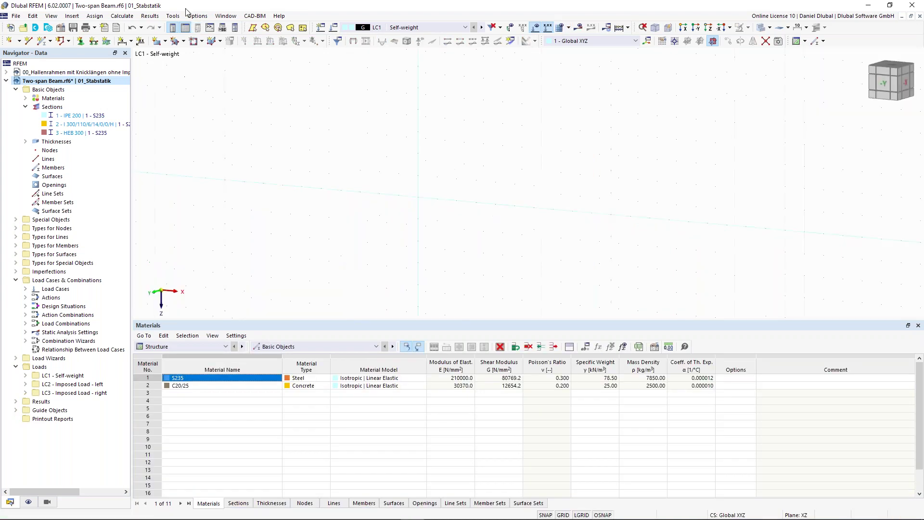
click(134, 30)
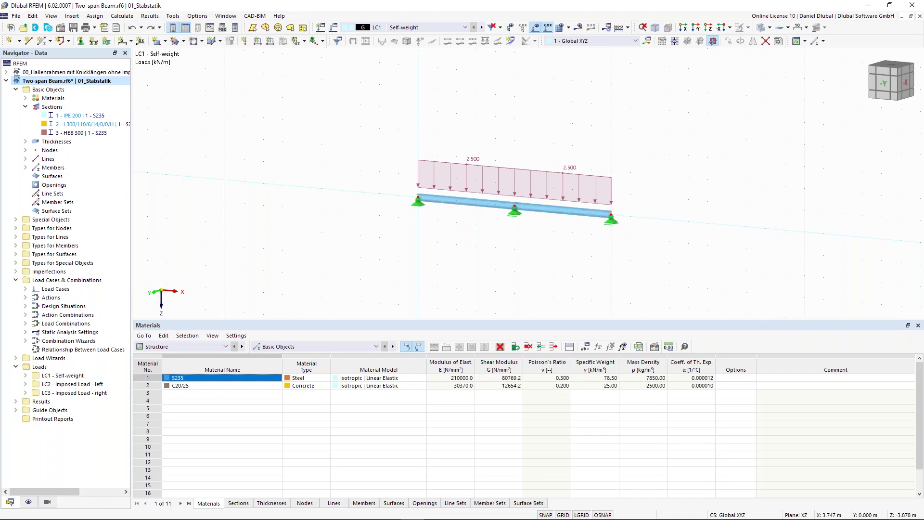
- Display the beam model in wireframe mode
scroll(582, 188, up, 2)
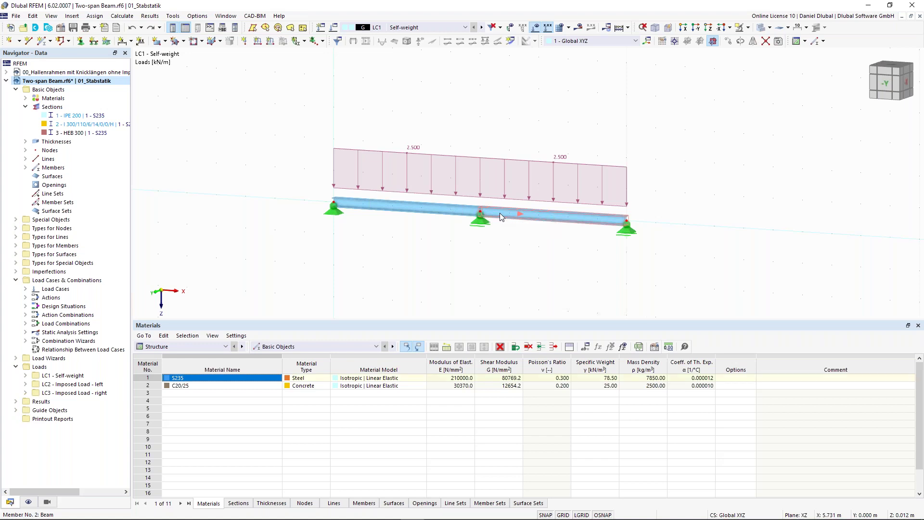
scroll(501, 217, up, 1)
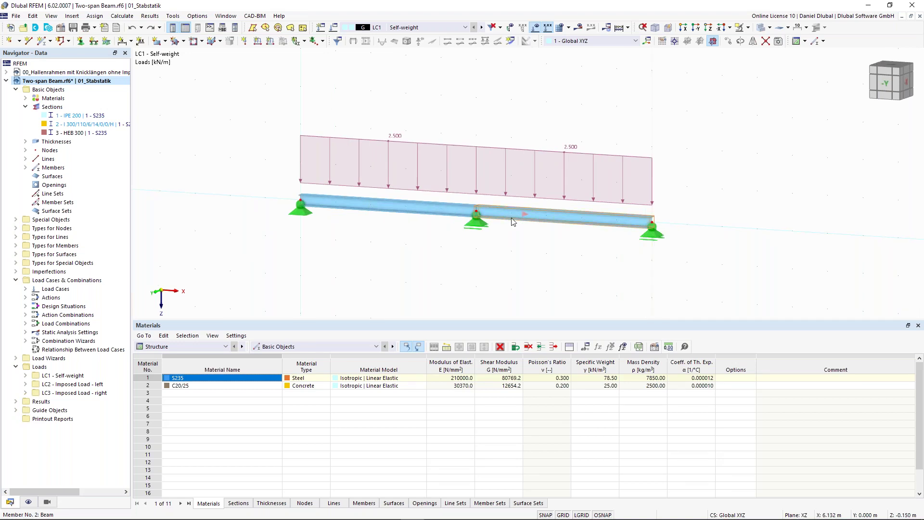
click(761, 28)
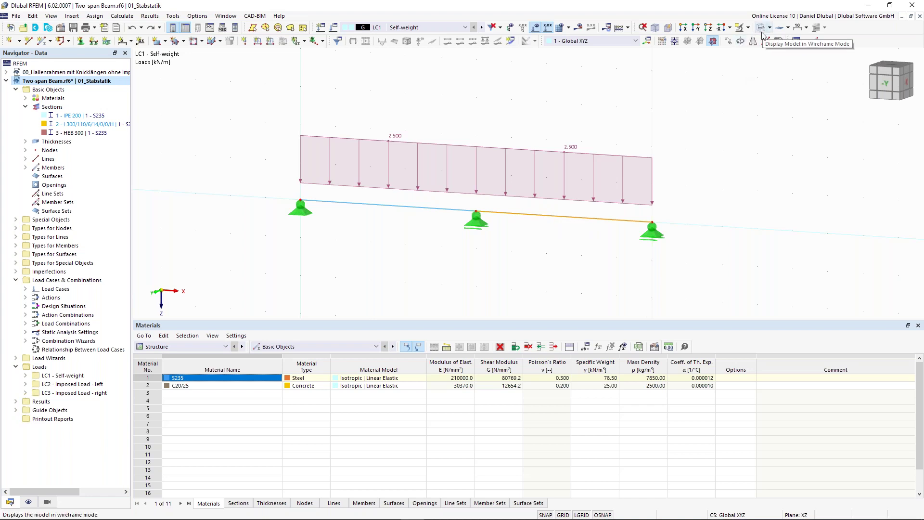
- Divide the second-span member using distance, placing the new node at 17.16 % of its length from the member start
right_click(512, 215)
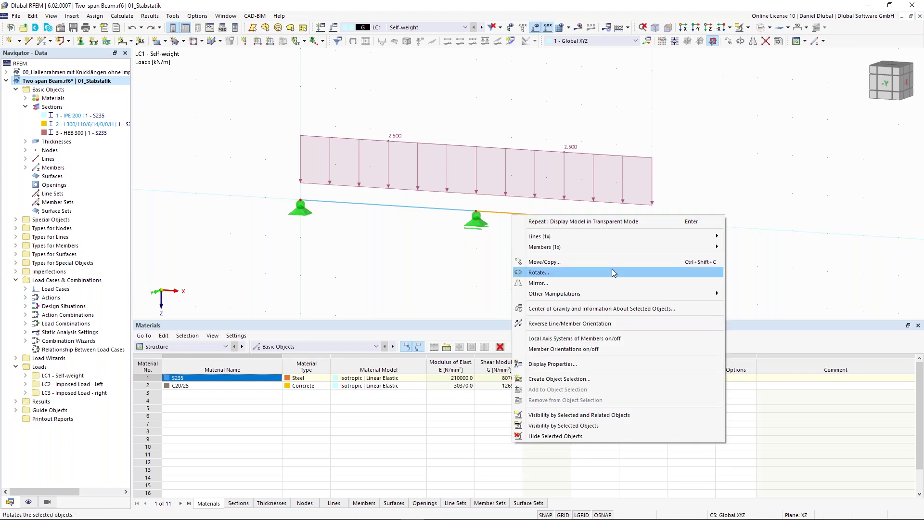
mouse_move(707, 246)
mouse_move(799, 328)
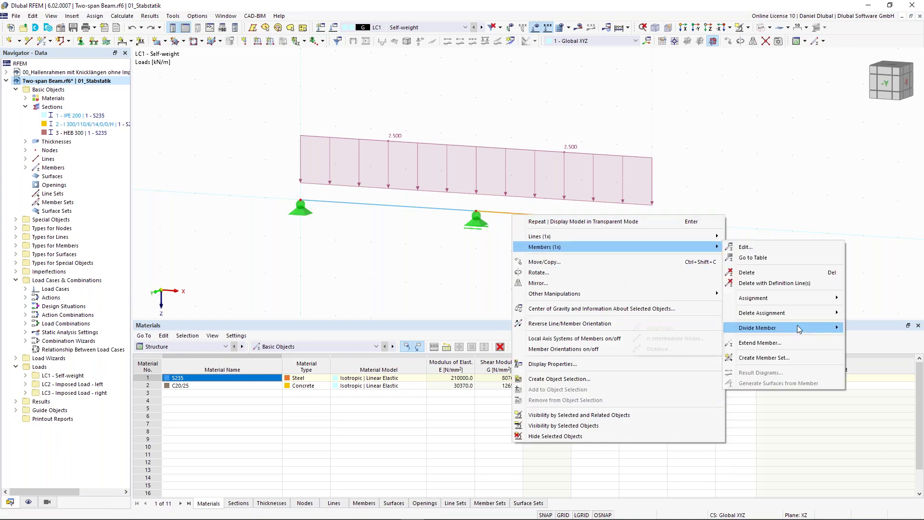
click(686, 351)
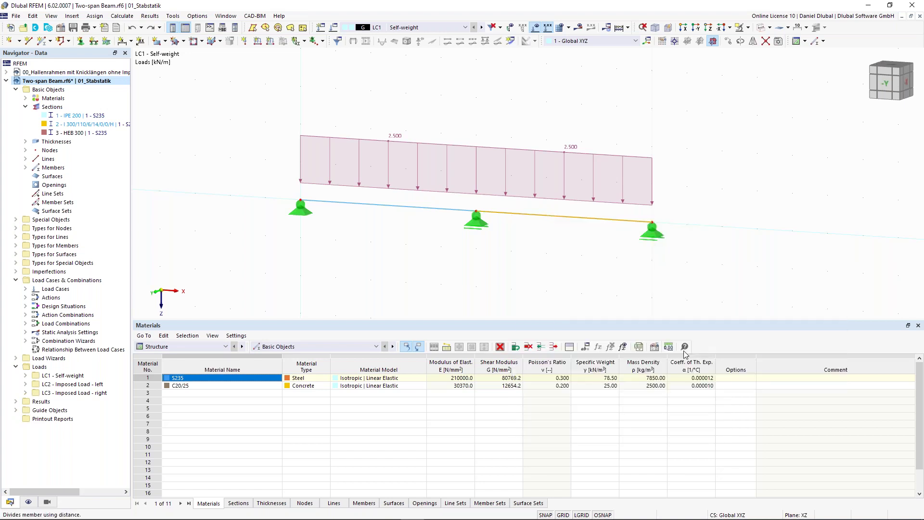
drag(353, 94, 350, 87)
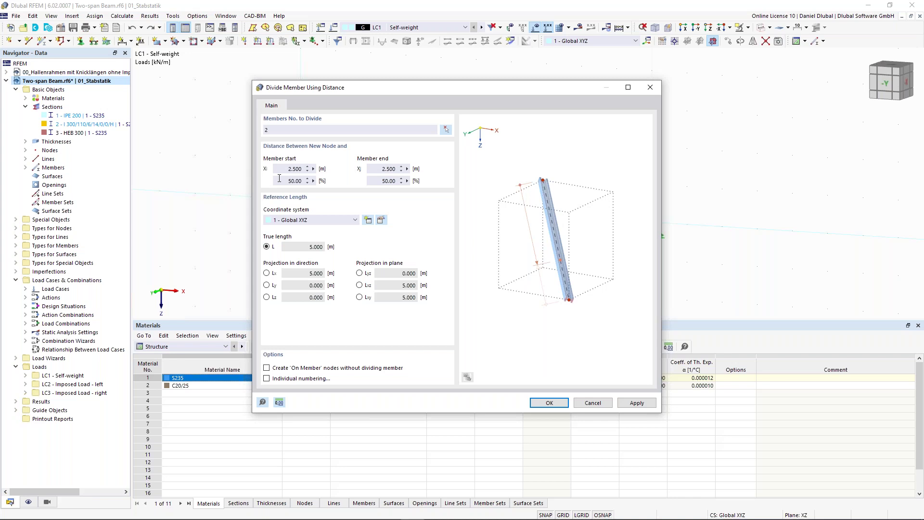
drag(380, 89, 316, 233)
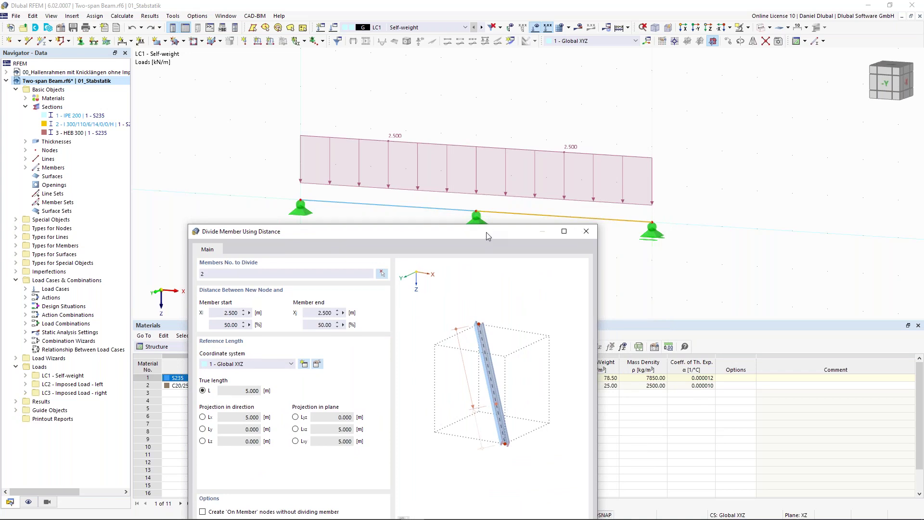
drag(486, 232, 504, 76)
drag(240, 168, 290, 177)
text(17,16)
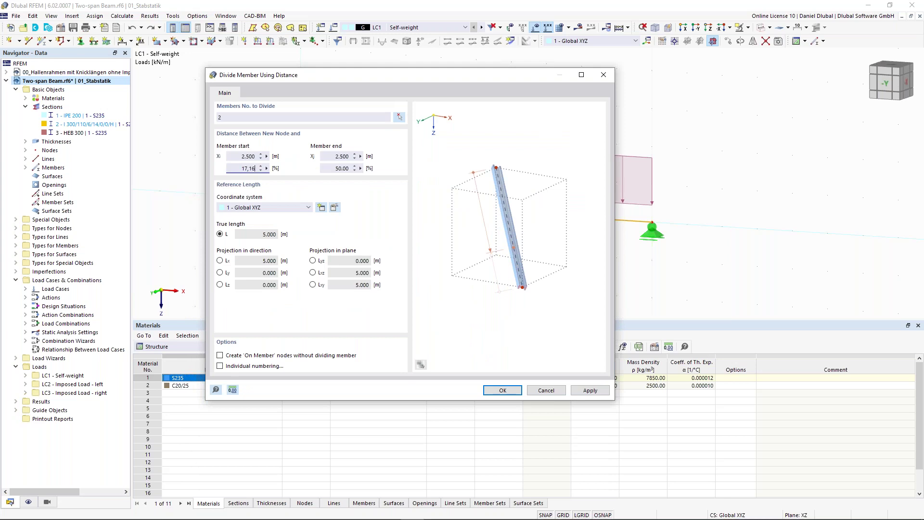
click(242, 156)
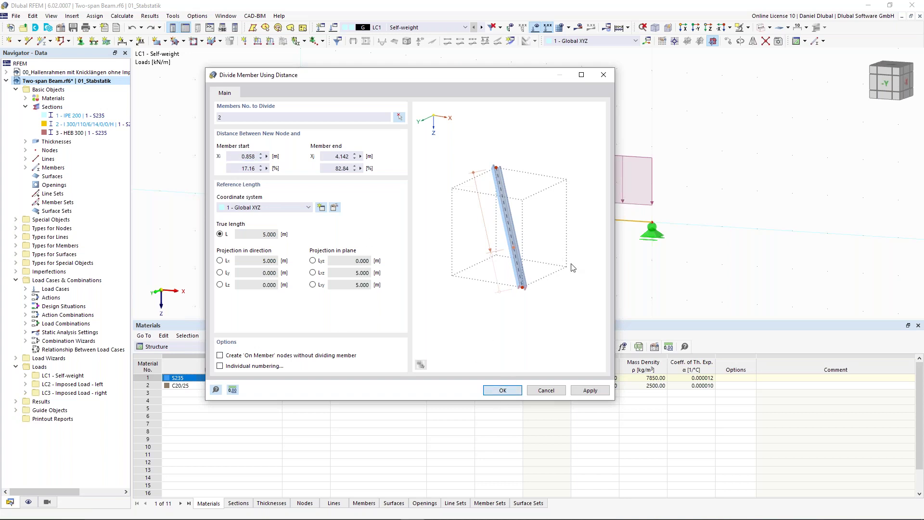
key(Return)
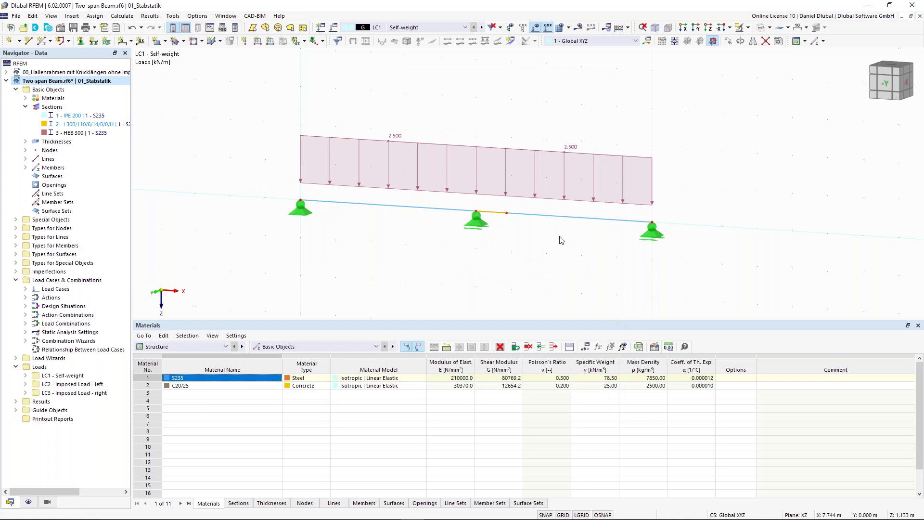
- Enable hinges on the longer second-span member beyond the new node and create a new member hinge at member start i
scroll(546, 206, up, 2)
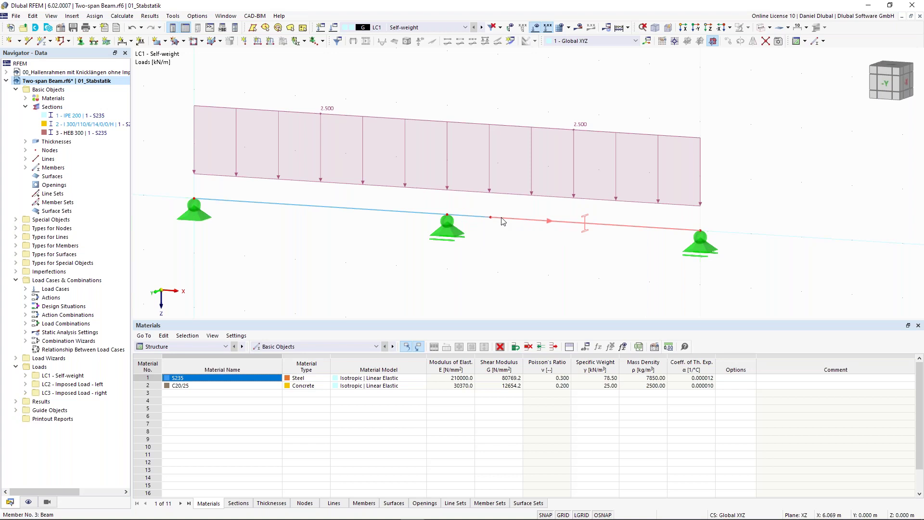
double_click(502, 221)
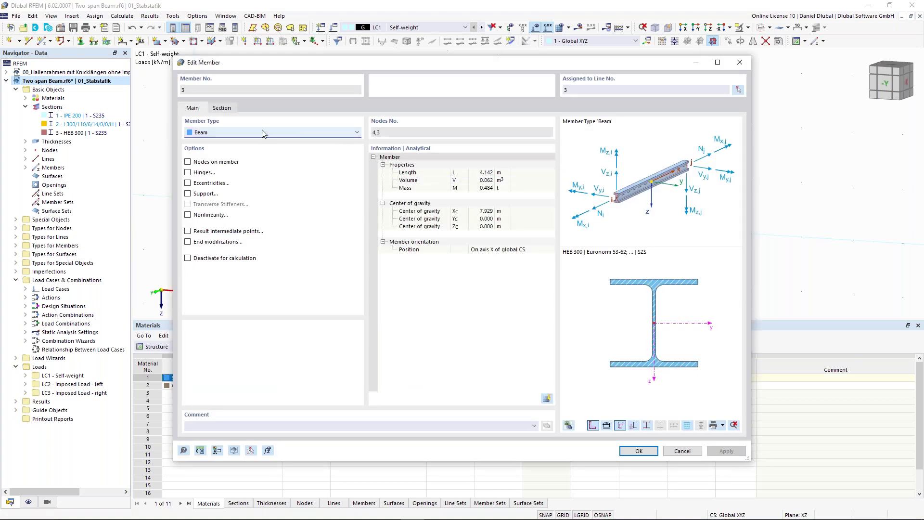
click(188, 172)
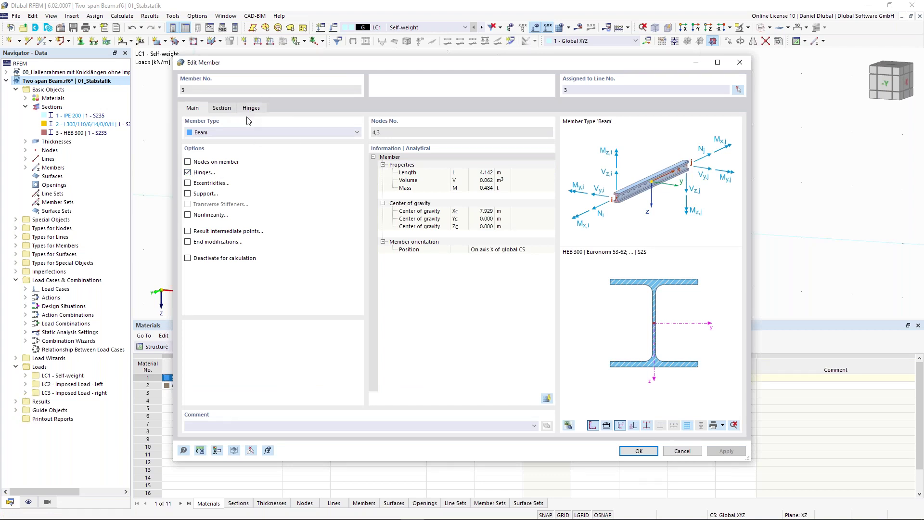
click(255, 109)
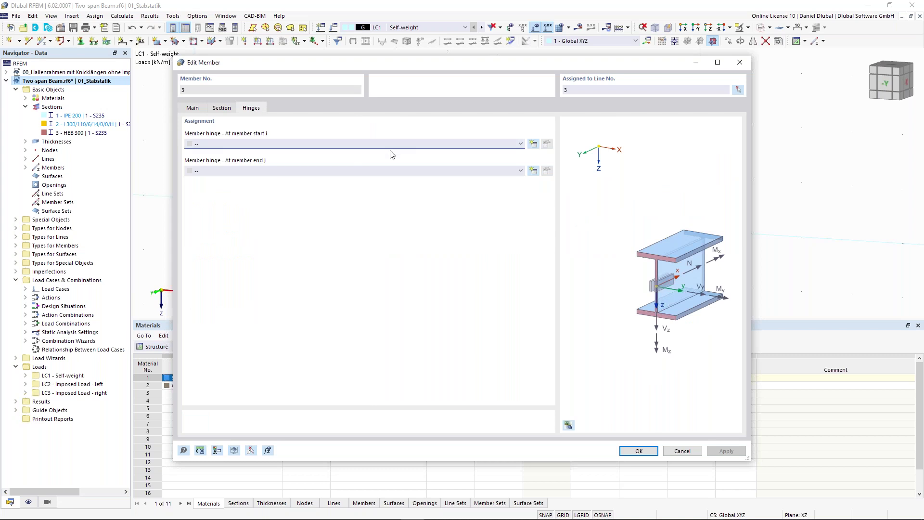
click(514, 145)
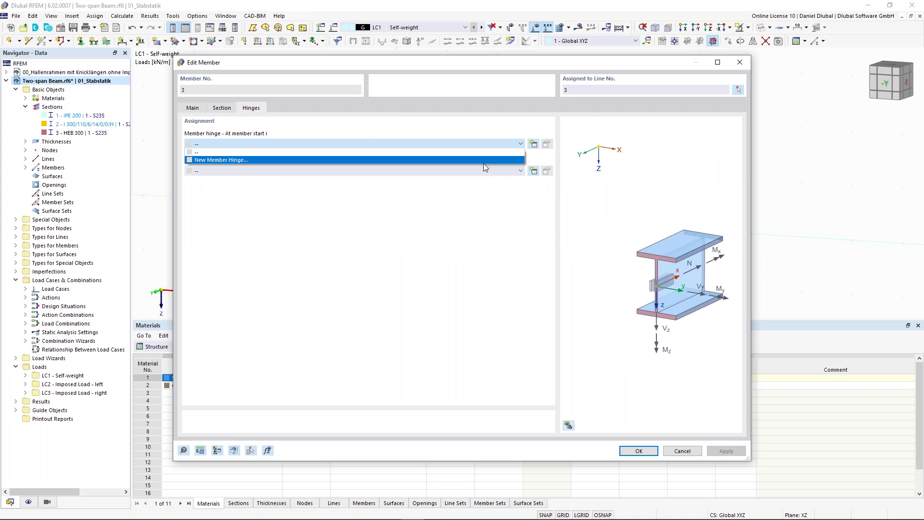
click(479, 160)
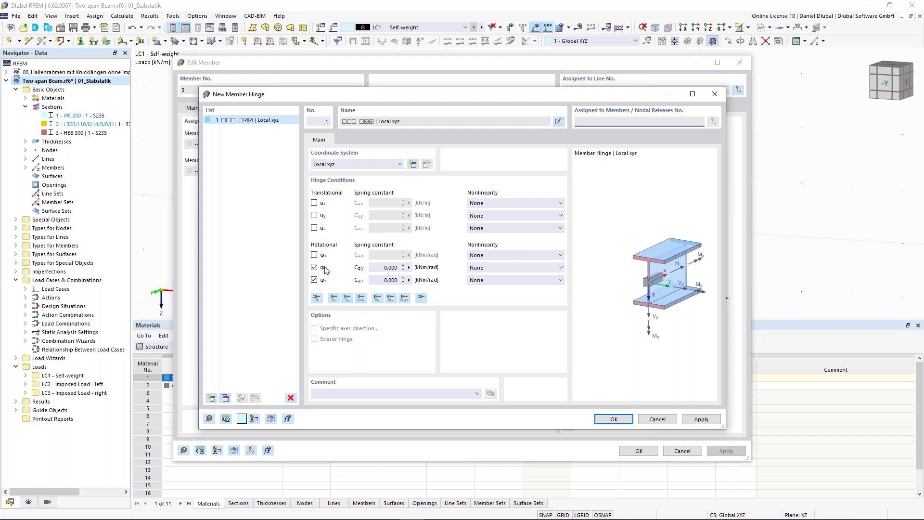
- Define the hinge in local xyz with only the φy rotation released, and apply it to the member start
click(314, 279)
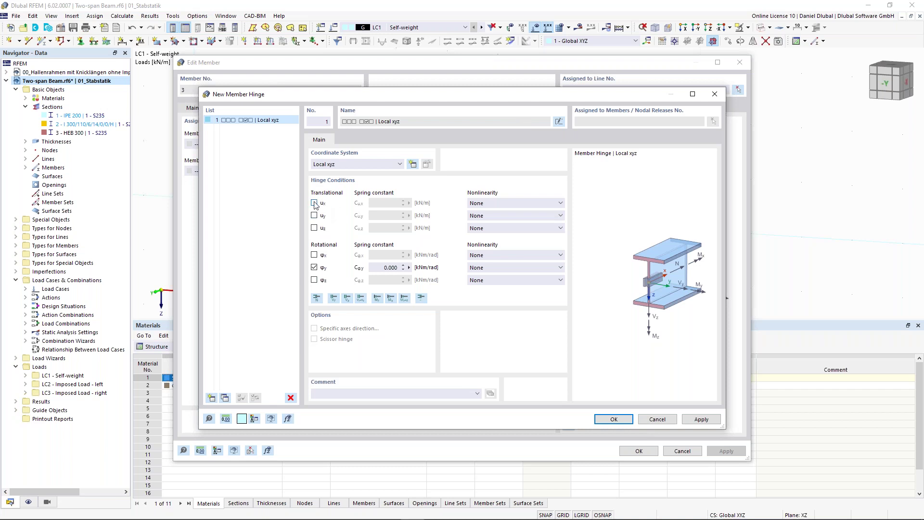
click(316, 299)
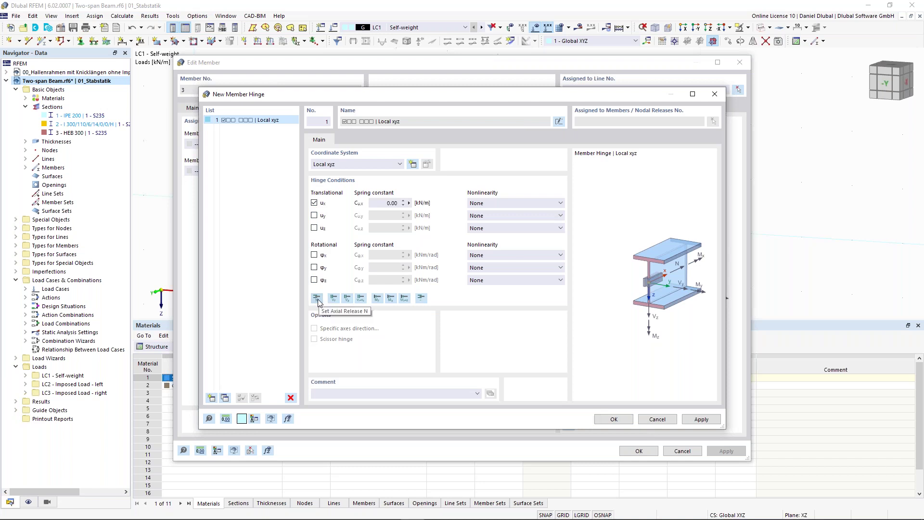
click(347, 298)
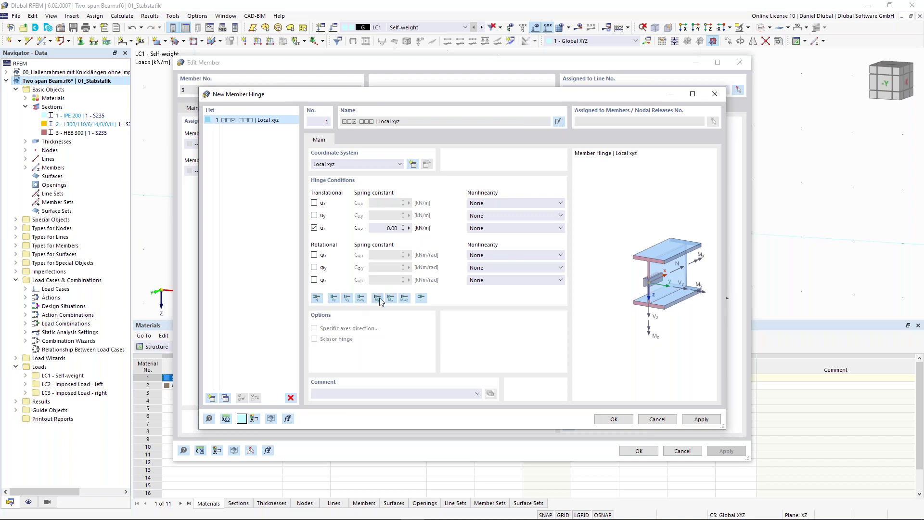
click(378, 299)
click(614, 419)
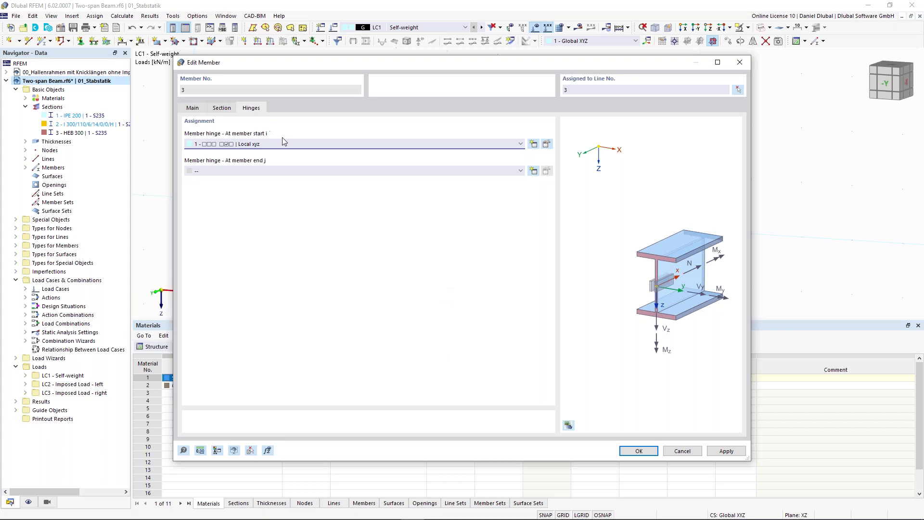
drag(367, 70, 335, 64)
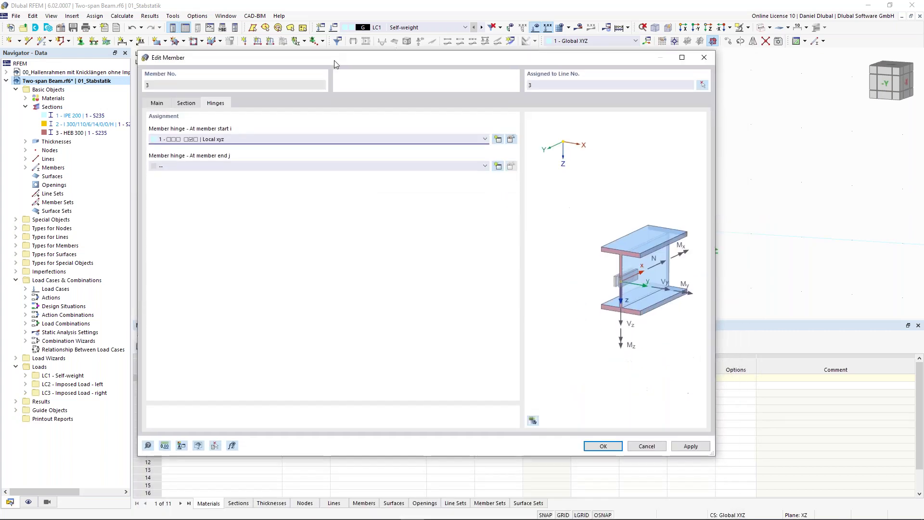
click(608, 447)
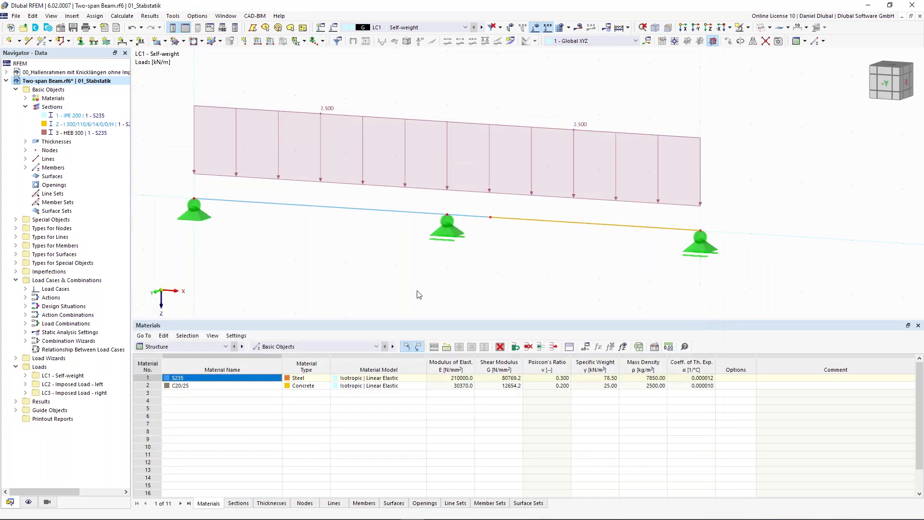
- Show the local axis systems and orientations of the members and inspect the second-span member
right_click(561, 226)
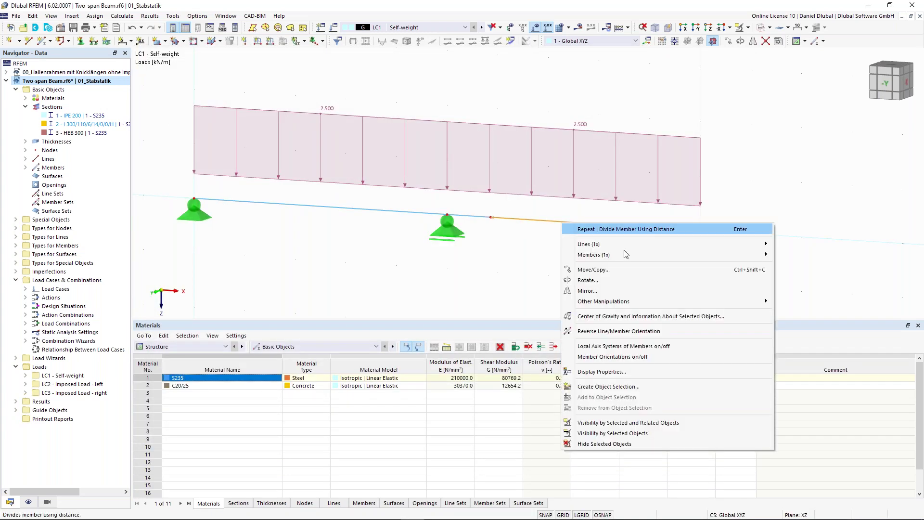
click(687, 345)
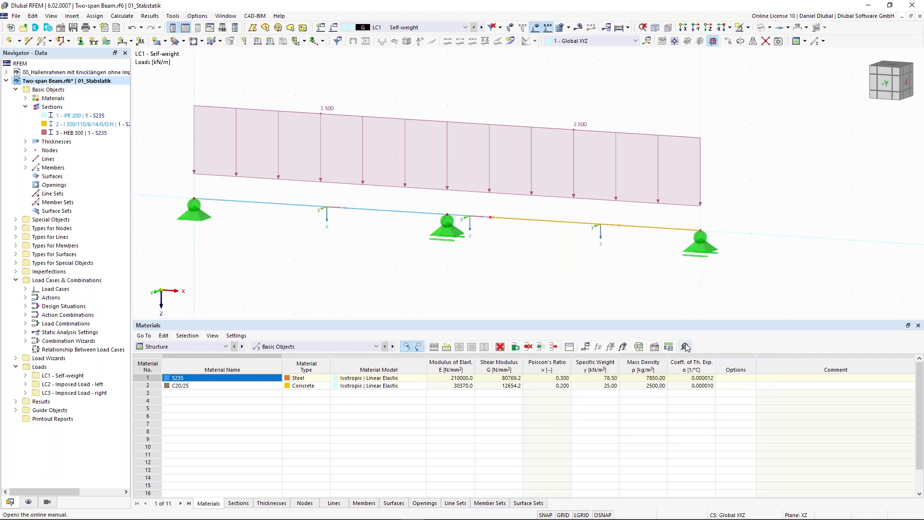
right_click(582, 225)
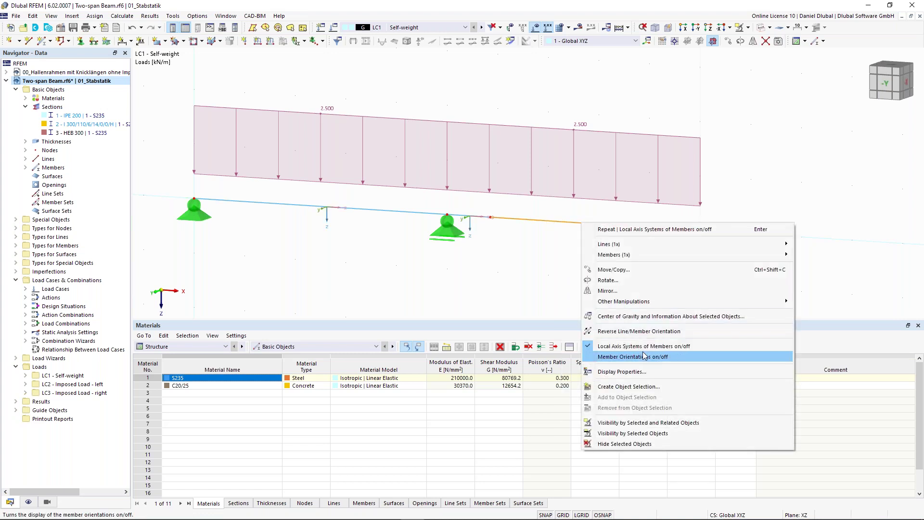
click(674, 357)
scroll(612, 222, up, 2)
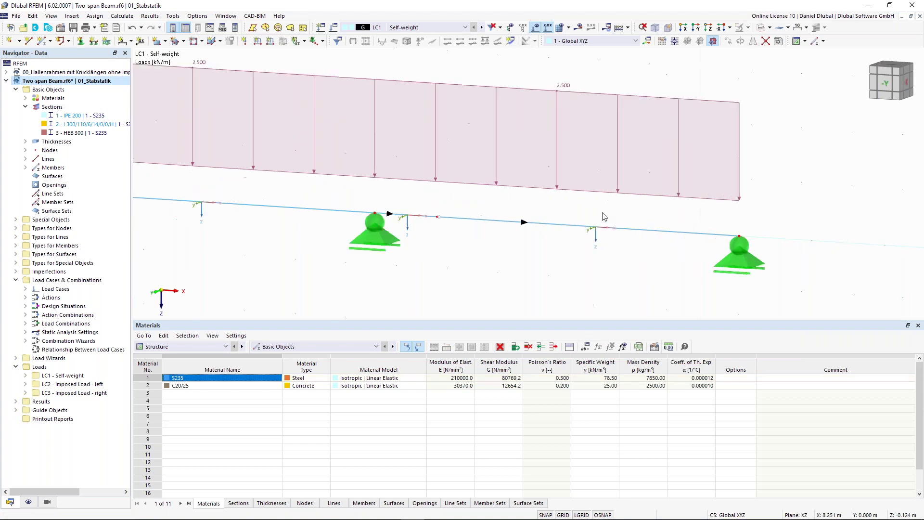
middle_drag(540, 208, 526, 205)
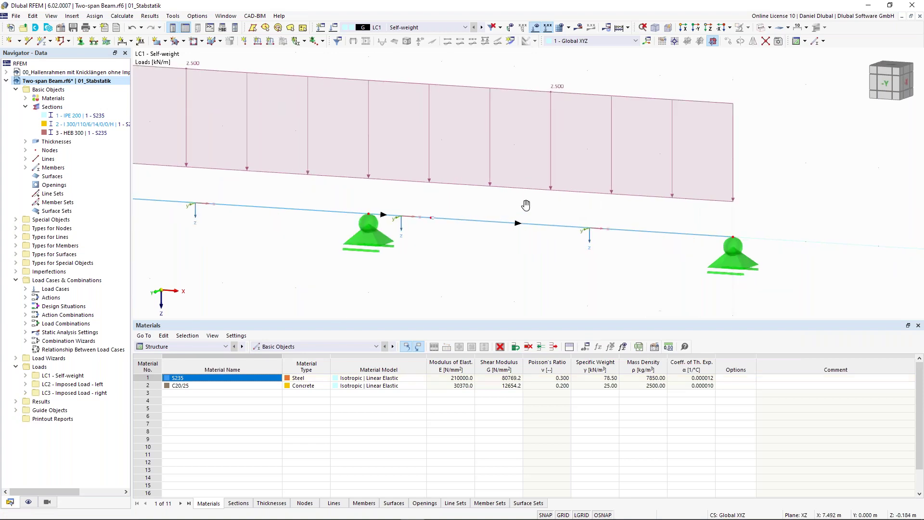
middle_drag(526, 206, 495, 199)
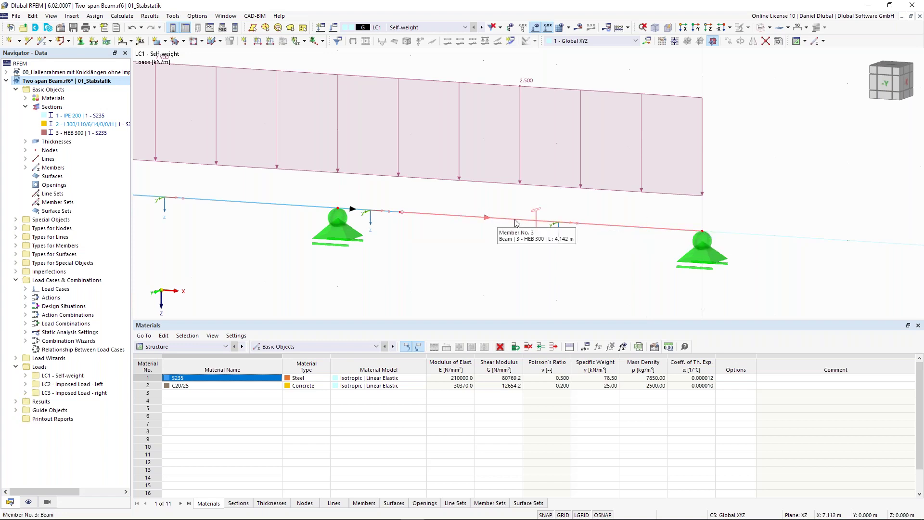
ctrl+middle_drag(564, 222, 570, 224)
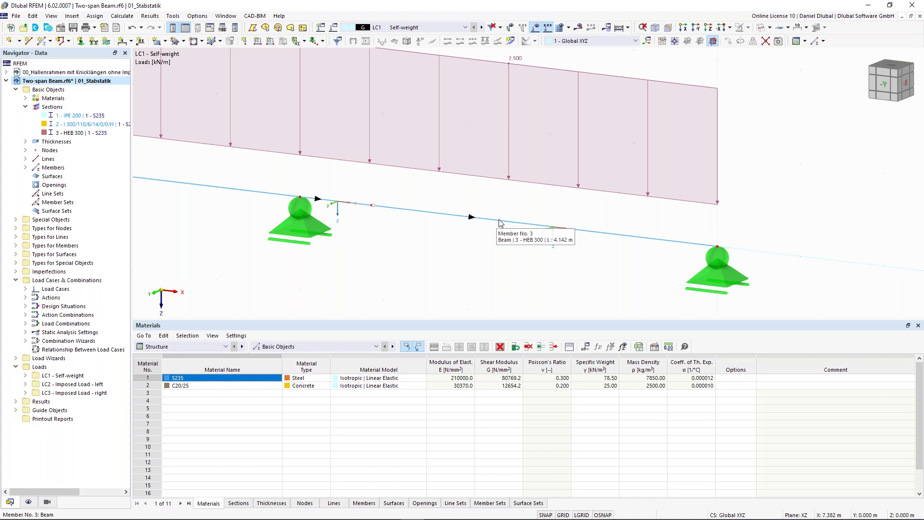
- Calculate load case LC1 - Self-weight and display its results on the whole beam
scroll(446, 199, down, 5)
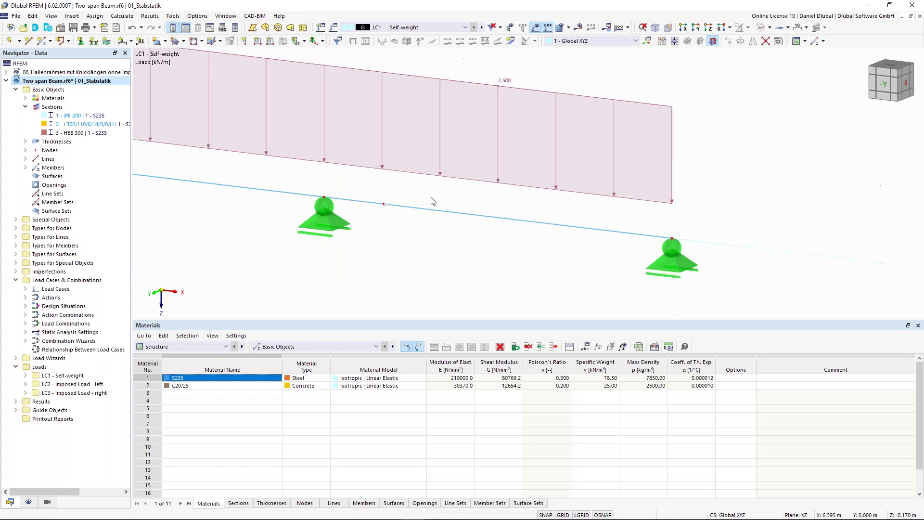
middle_drag(431, 114, 497, 143)
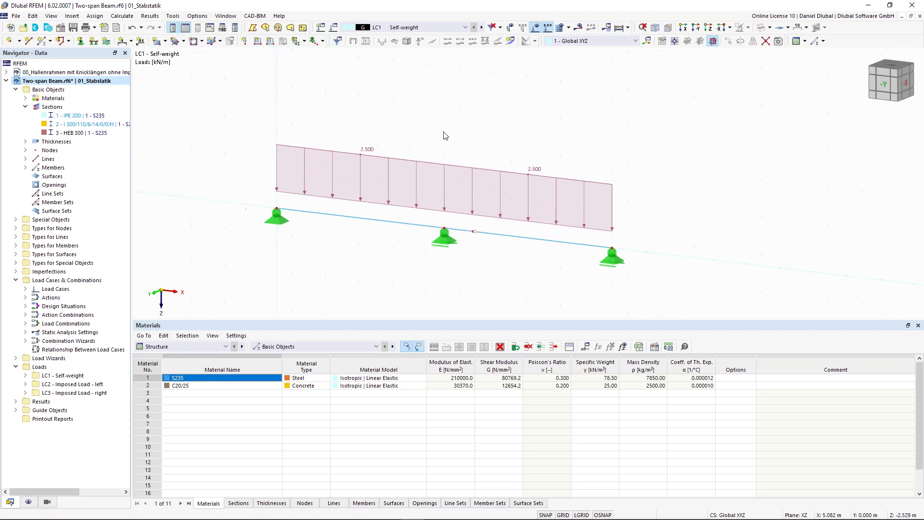
scroll(446, 136, down, 2)
click(579, 27)
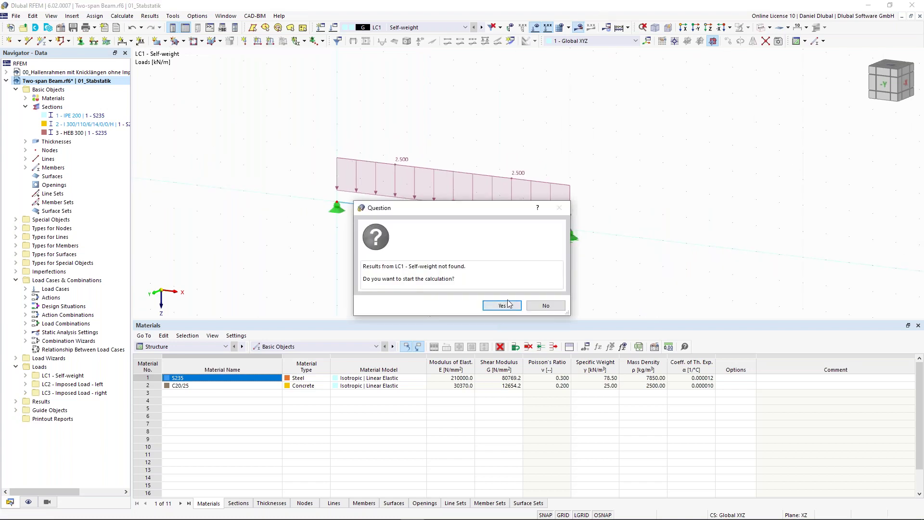
click(503, 305)
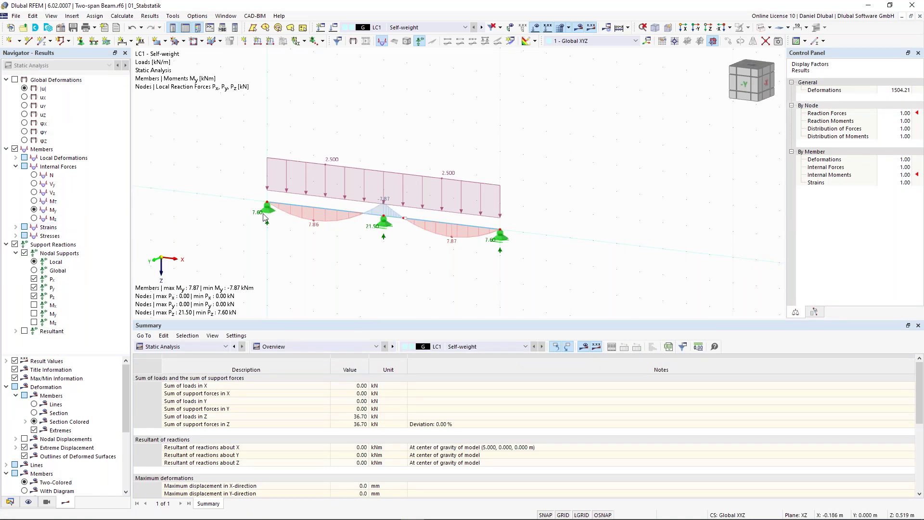
- Examine the My moment diagram over both spans, especially at the middle support and the hinge node
scroll(263, 217, up, 3)
middle_drag(584, 208, 517, 198)
scroll(535, 209, up, 2)
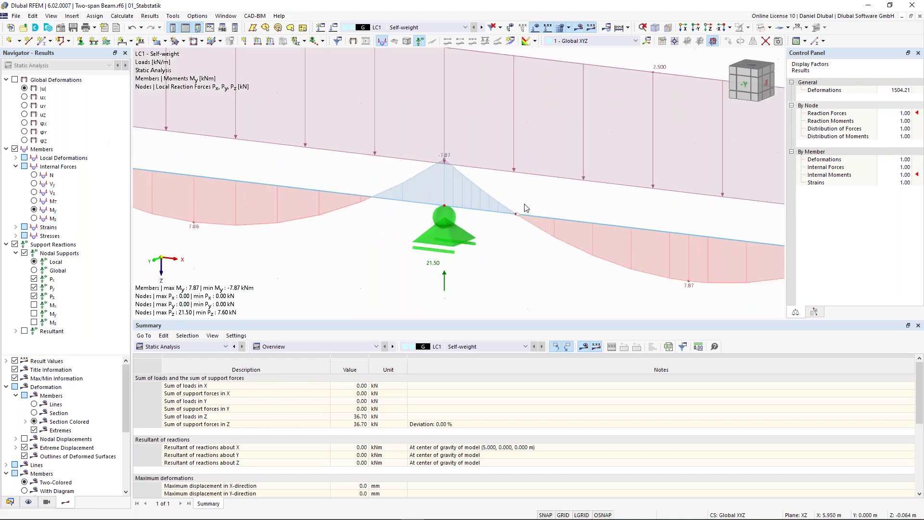
scroll(525, 205, down, 1)
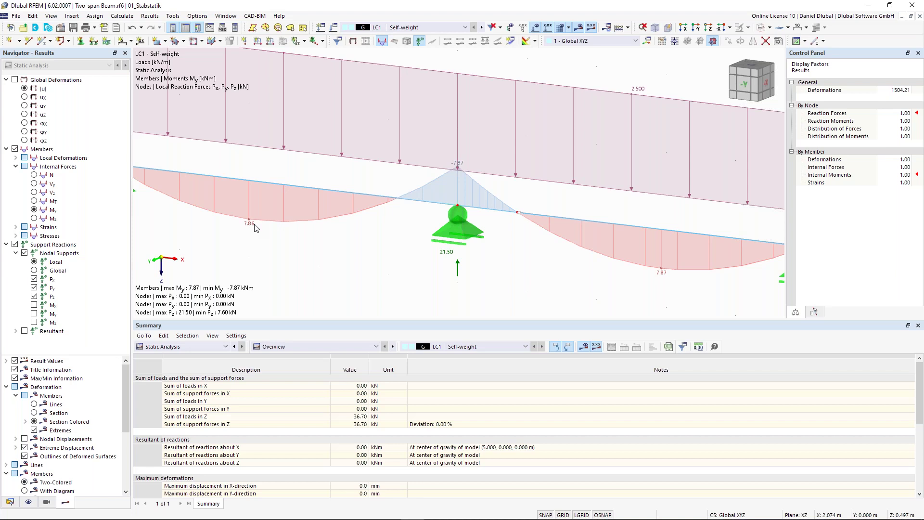
scroll(456, 166, down, 2)
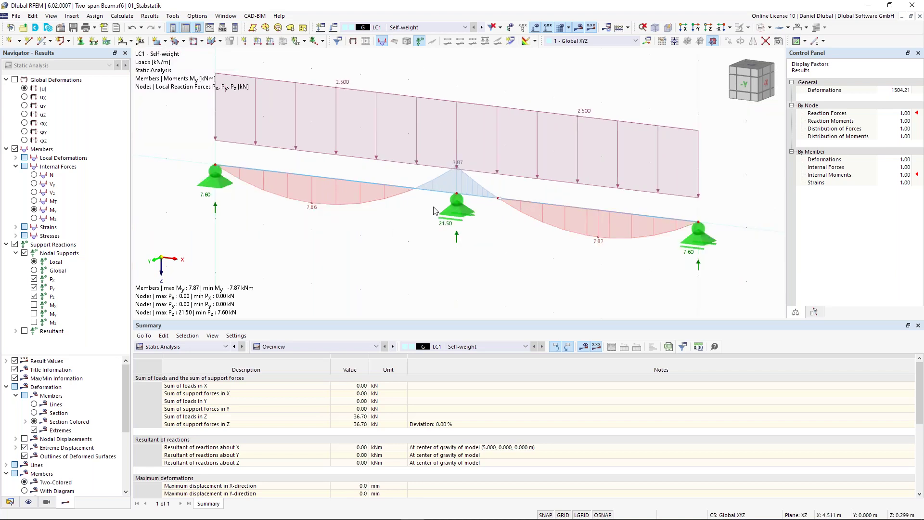
scroll(436, 212, down, 1)
middle_drag(501, 101, 474, 120)
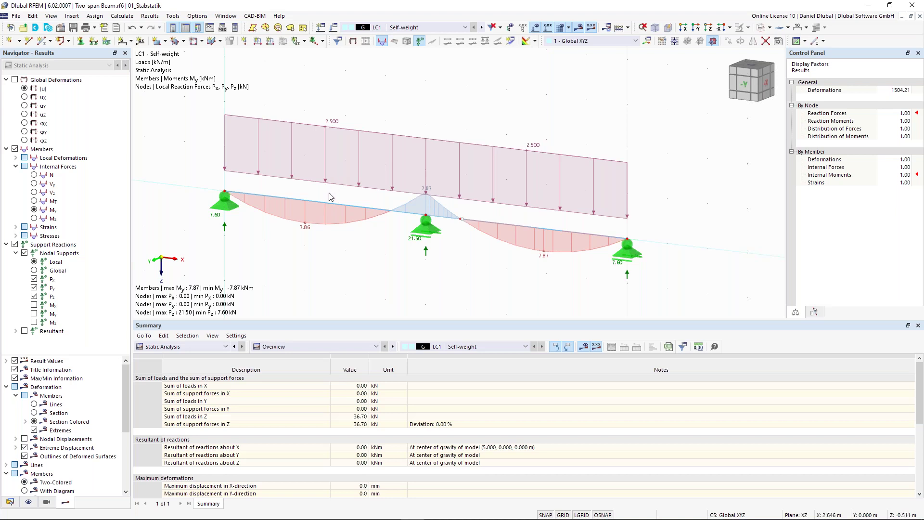
middle_drag(327, 192, 323, 207)
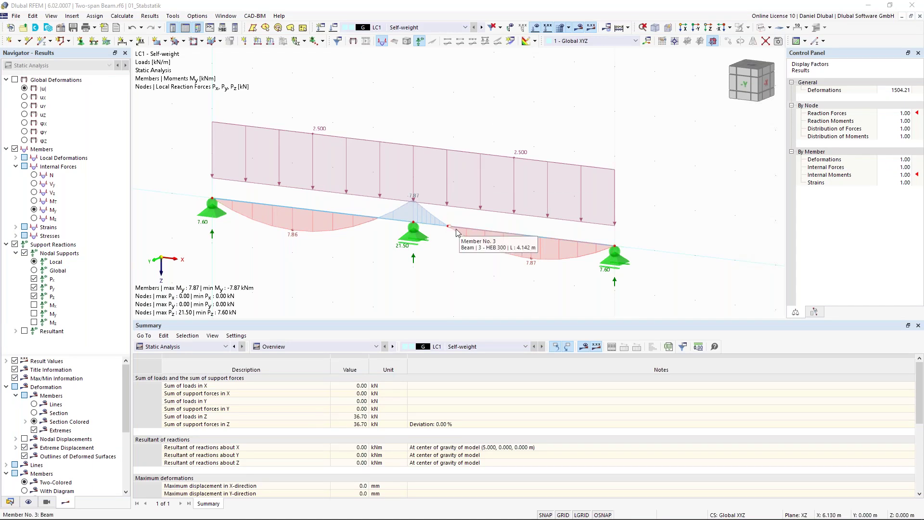
scroll(452, 230, up, 2)
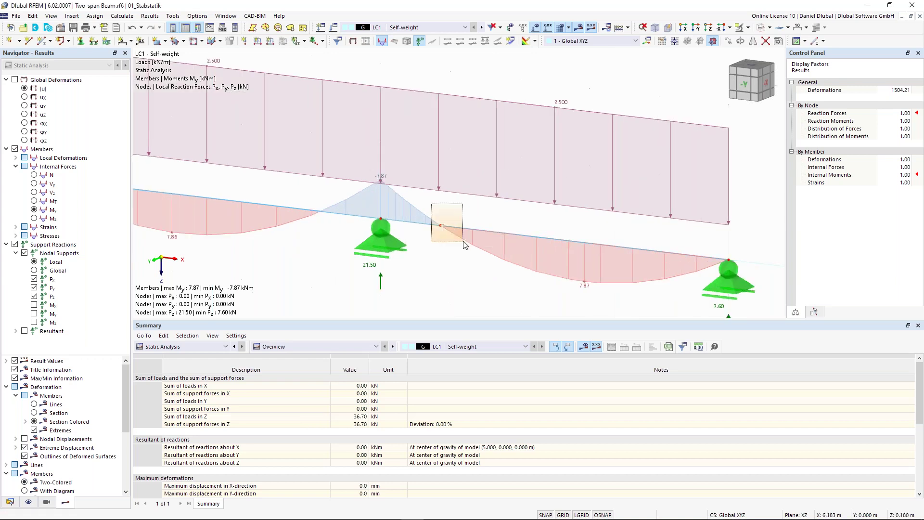
scroll(474, 204, down, 4)
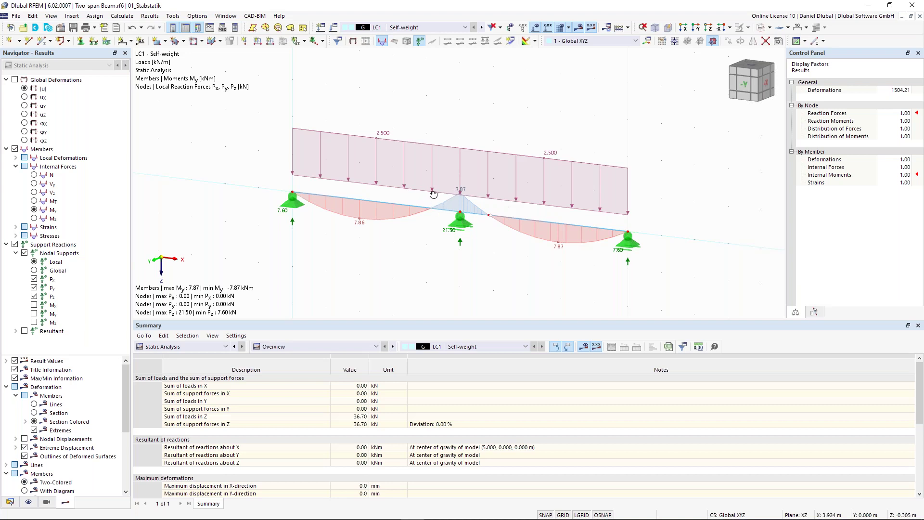
scroll(433, 195, up, 2)
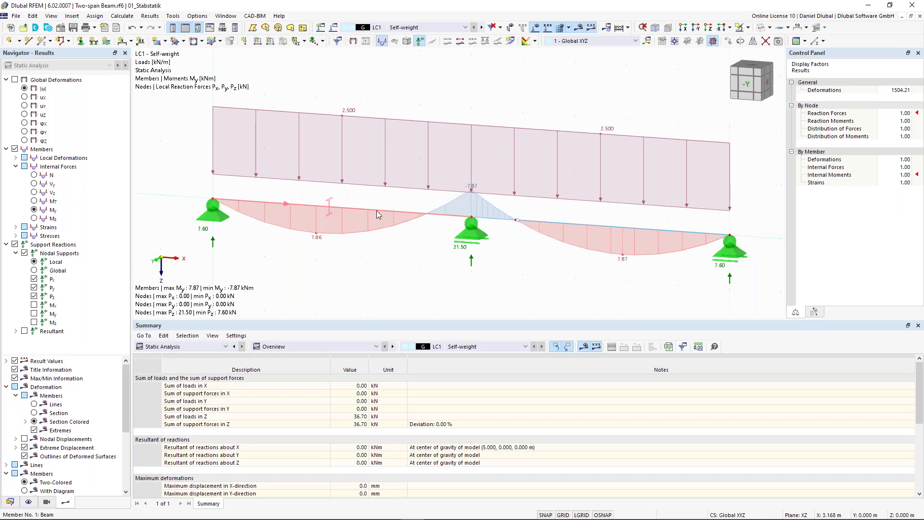
click(377, 211)
key(Escape)
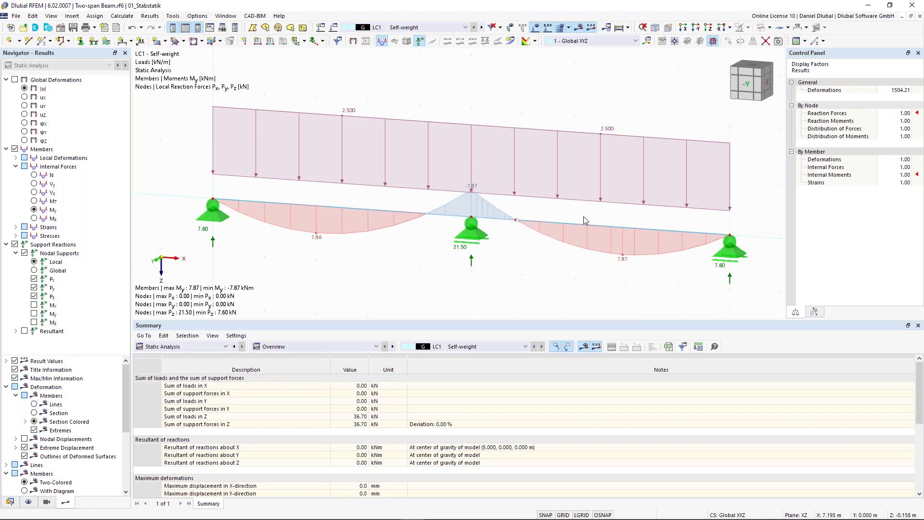
- Open the global parameters for editing and add a parameter named L in the Lengths unit group
click(587, 346)
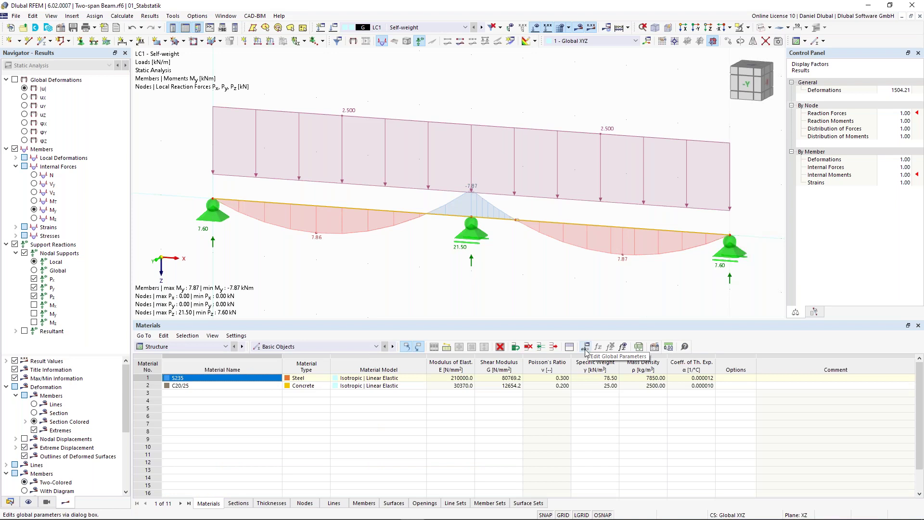
click(585, 349)
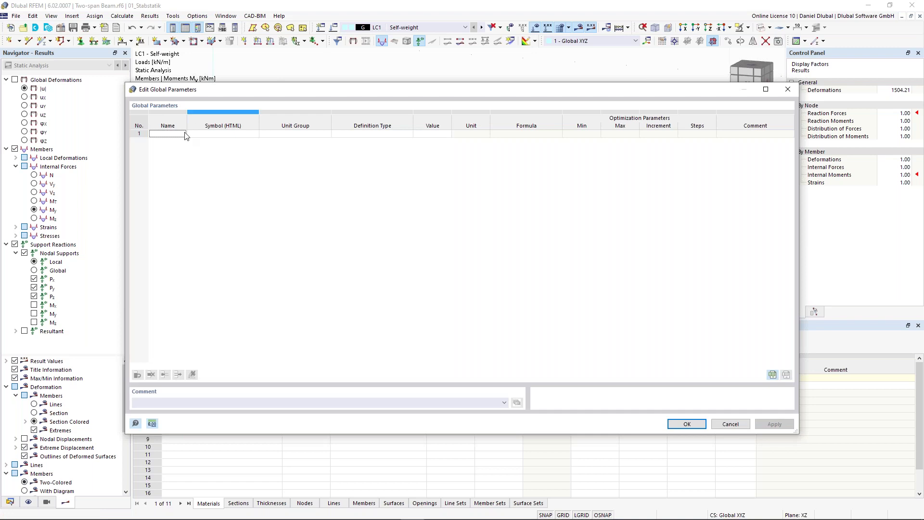
click(170, 134)
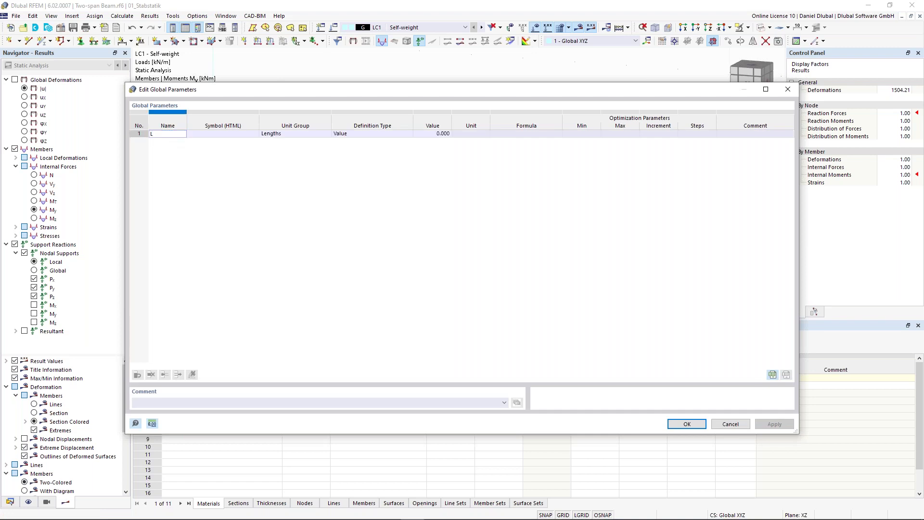
text(L)
key(Tab)
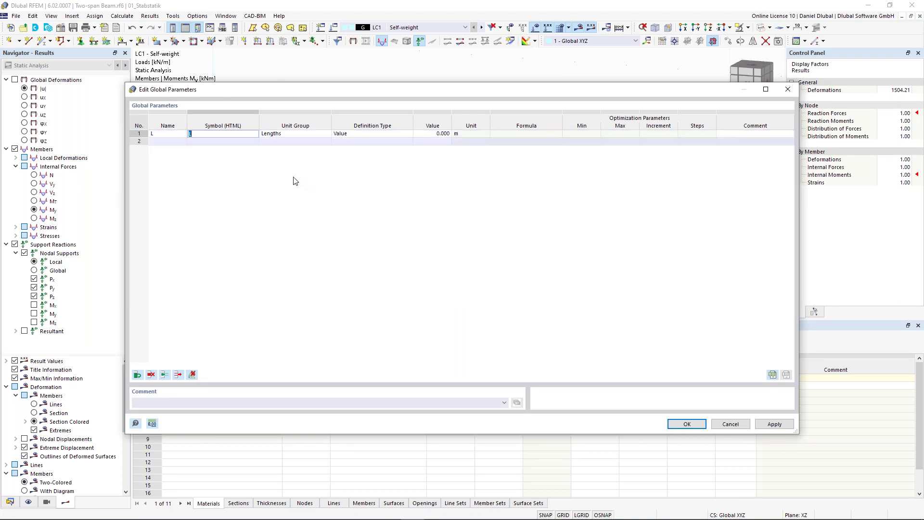
click(305, 134)
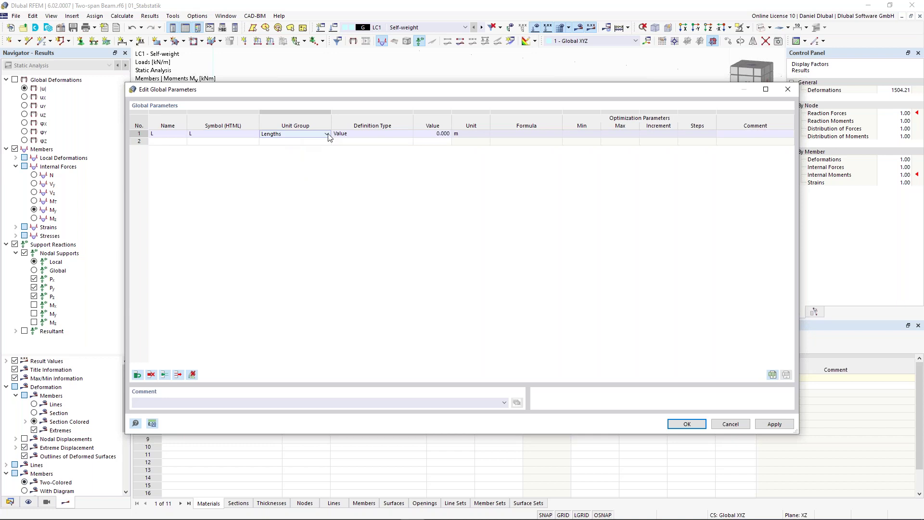
click(326, 134)
click(318, 135)
- Define parameter L by value as 5 m and give it the comment Length
click(361, 135)
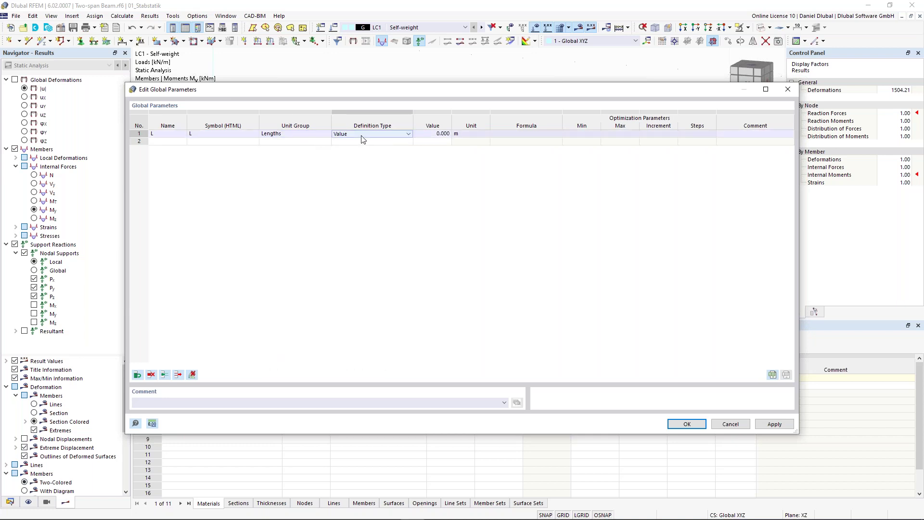
click(399, 134)
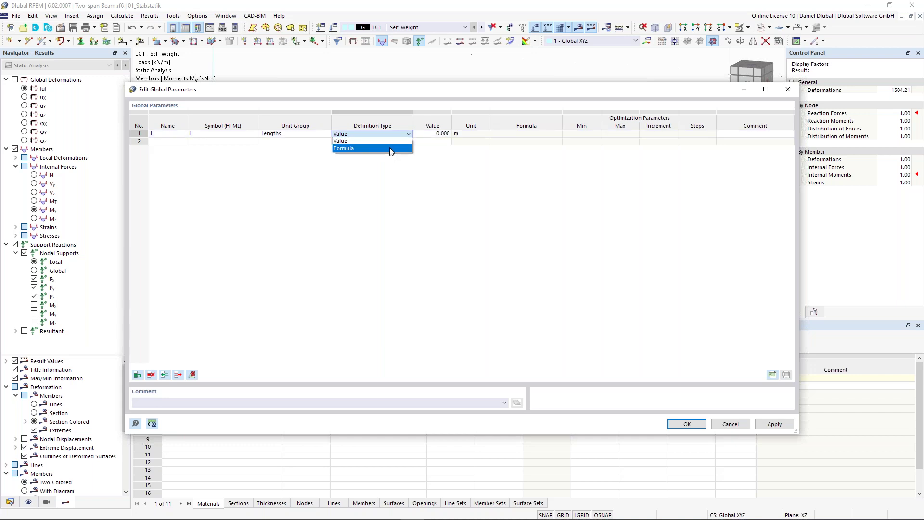
click(406, 140)
click(435, 134)
text(5)
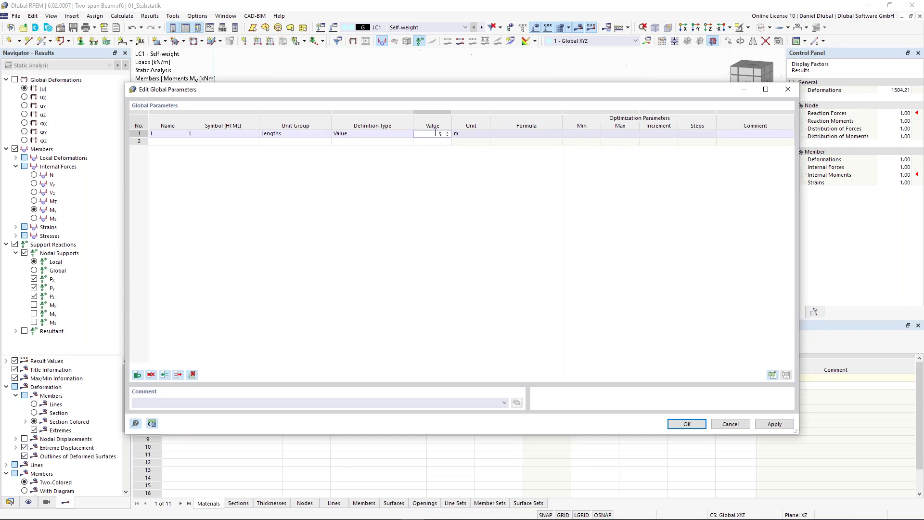
click(767, 135)
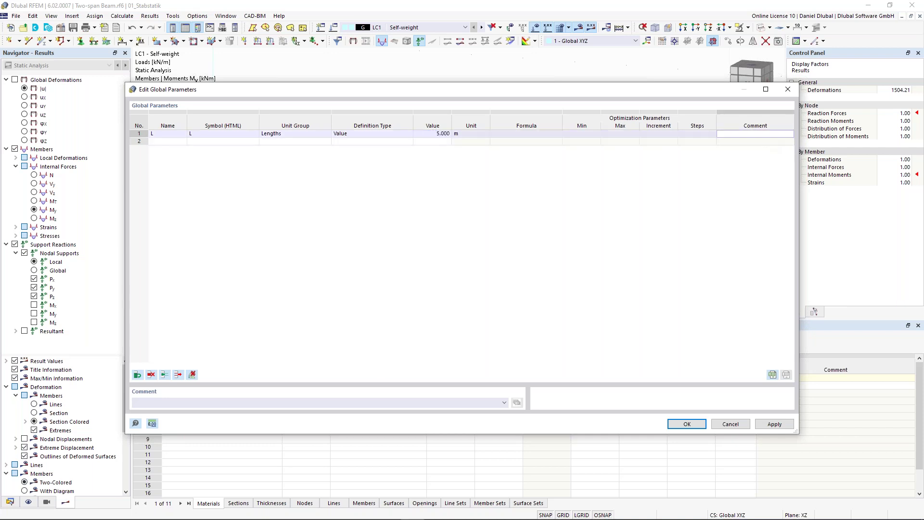
text(Length)
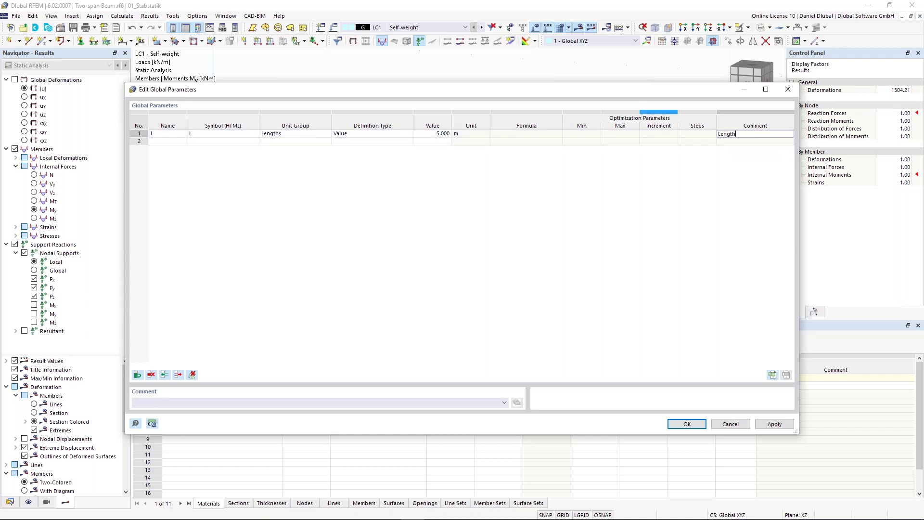
- Add a second global parameter named e and assign it to the Factors unit group for materials
click(168, 141)
drag(273, 91, 267, 257)
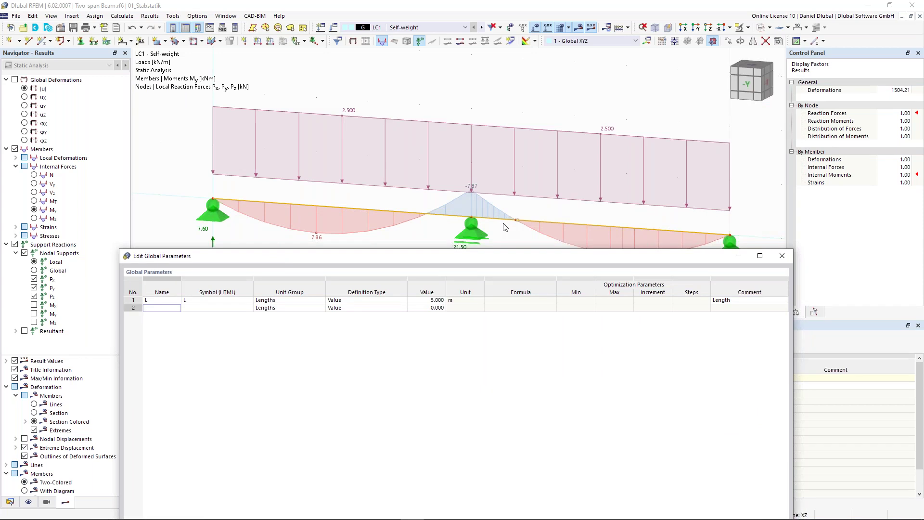
text(e)
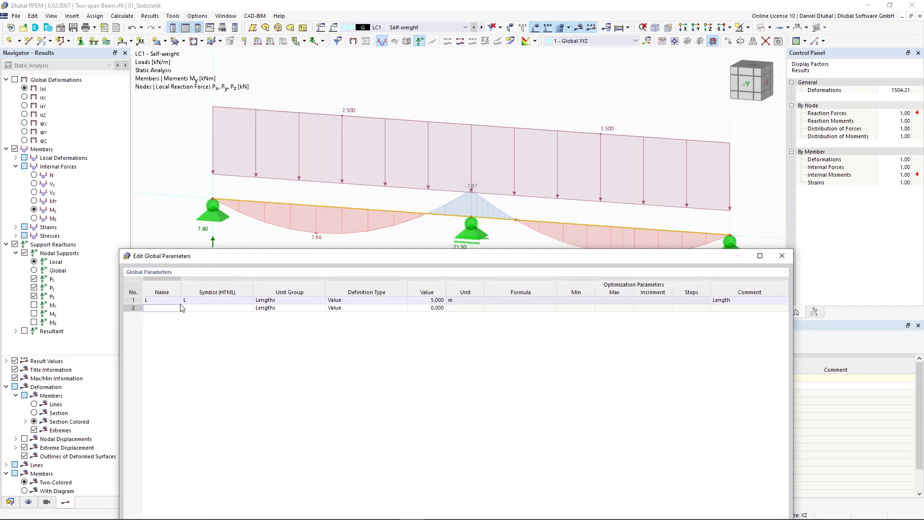
drag(211, 258, 213, 159)
key(Tab)
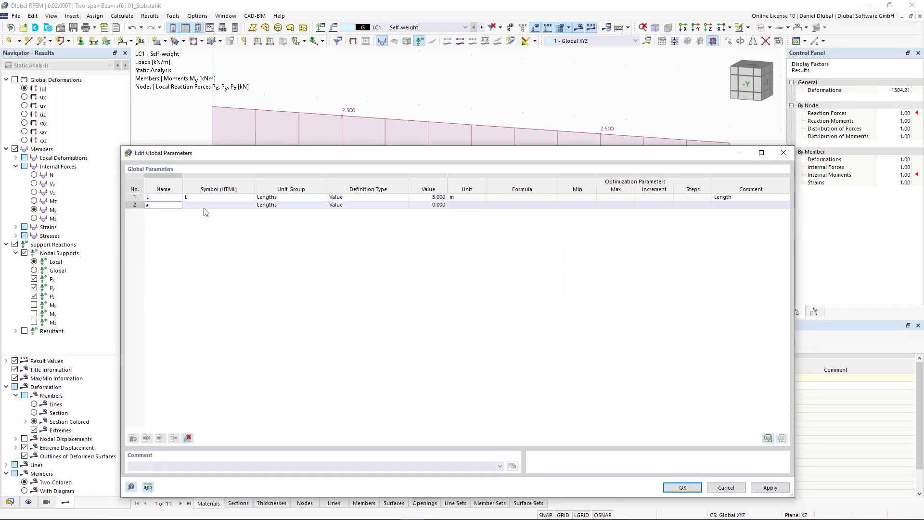
click(303, 205)
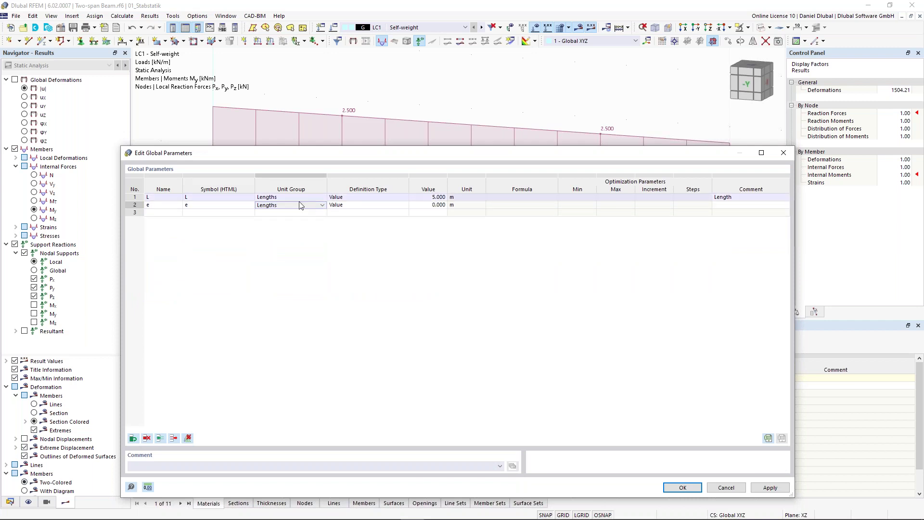
click(321, 207)
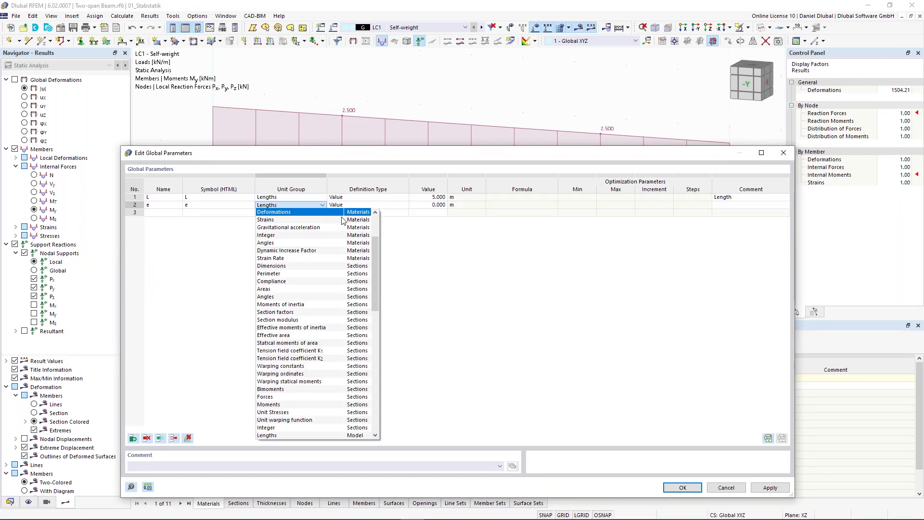
drag(377, 245, 380, 215)
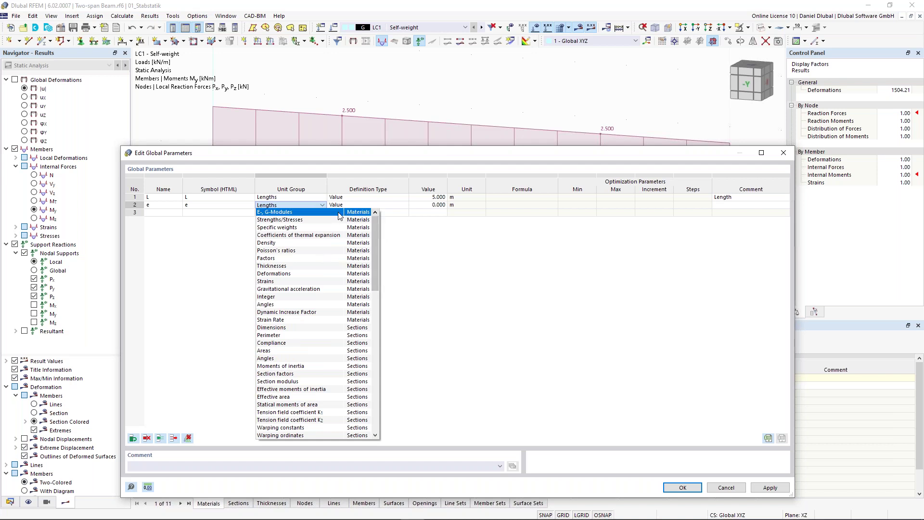
click(311, 257)
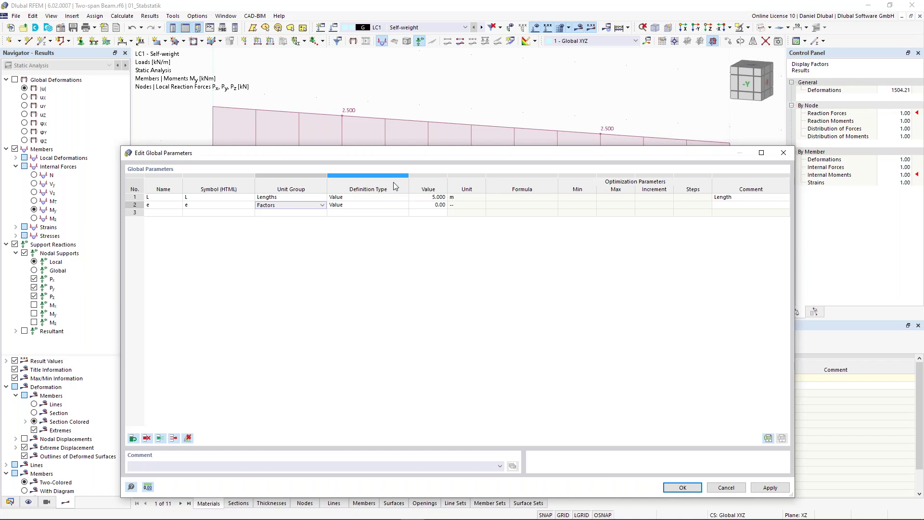
- Set parameter e to 0.1716 with the comment Factor, and save the global parameters
click(428, 205)
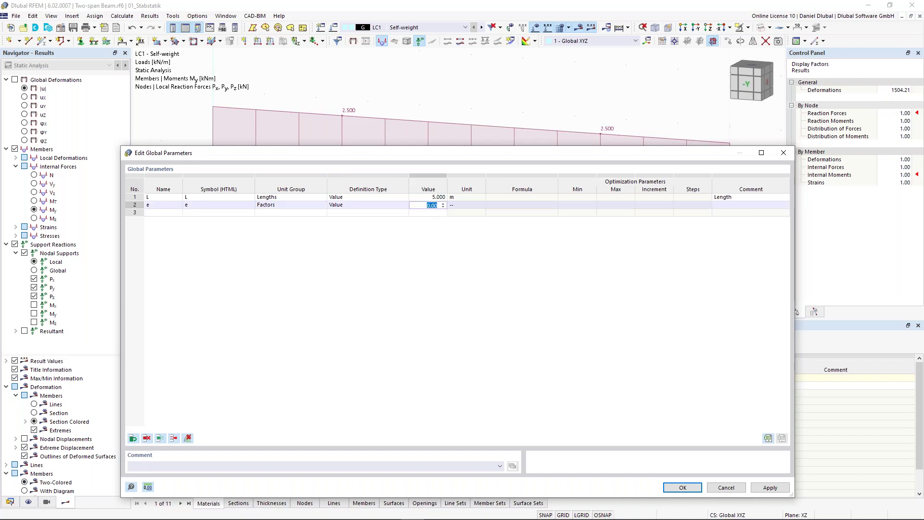
text(0.1716)
click(749, 205)
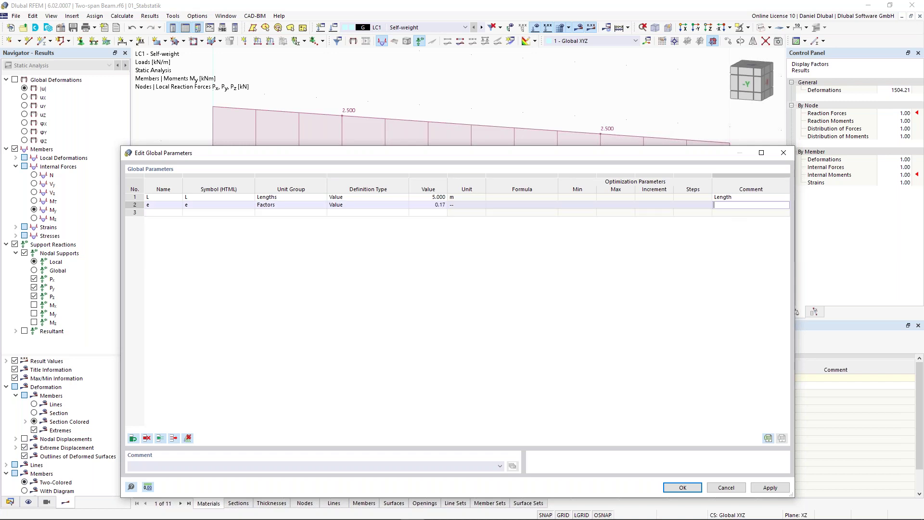
text(Factor)
click(683, 487)
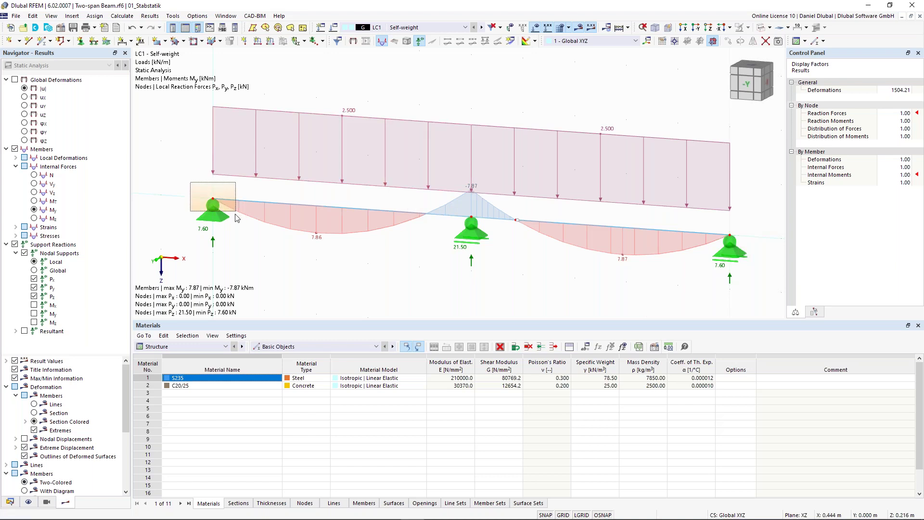
- Define the X coordinate of the middle support node with the formula L
drag(193, 186, 234, 212)
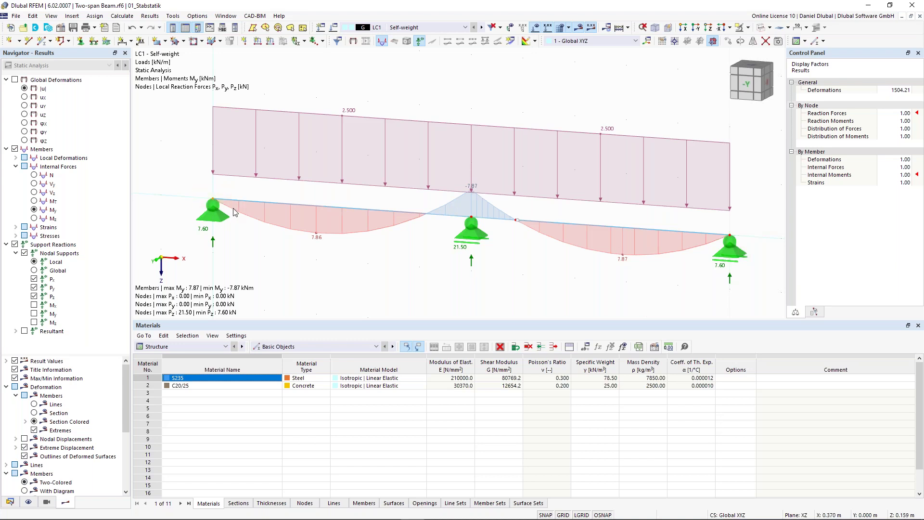
double_click(471, 221)
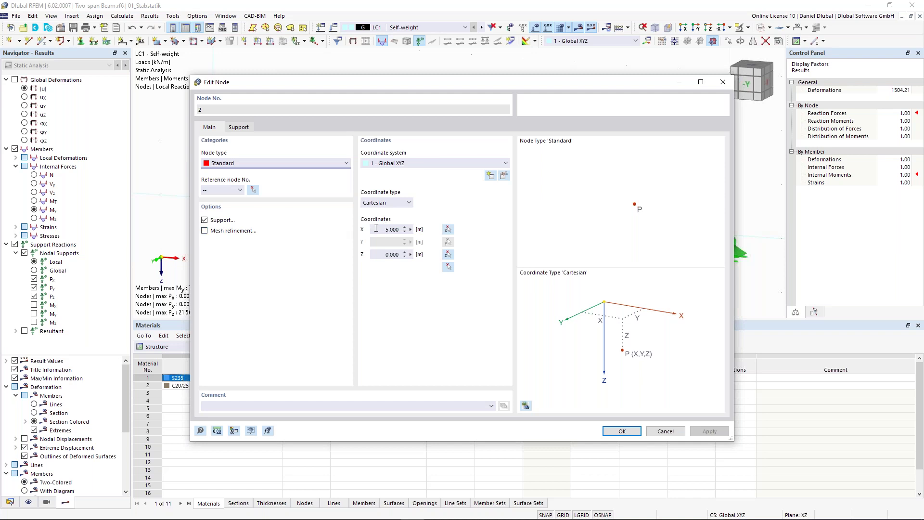
click(410, 229)
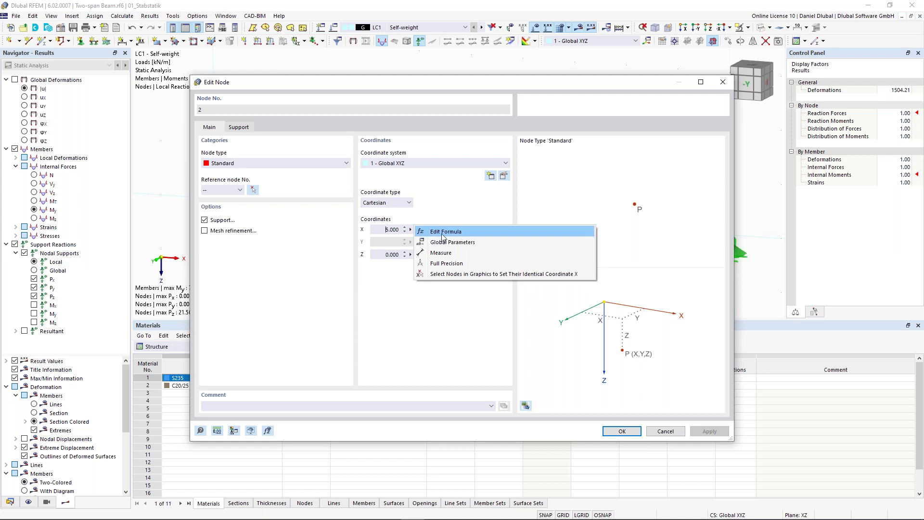
click(450, 235)
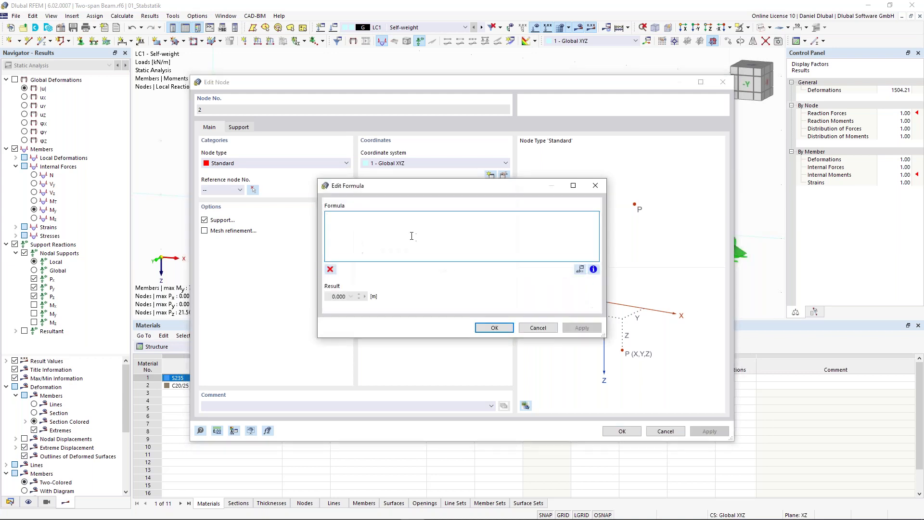
text(L)
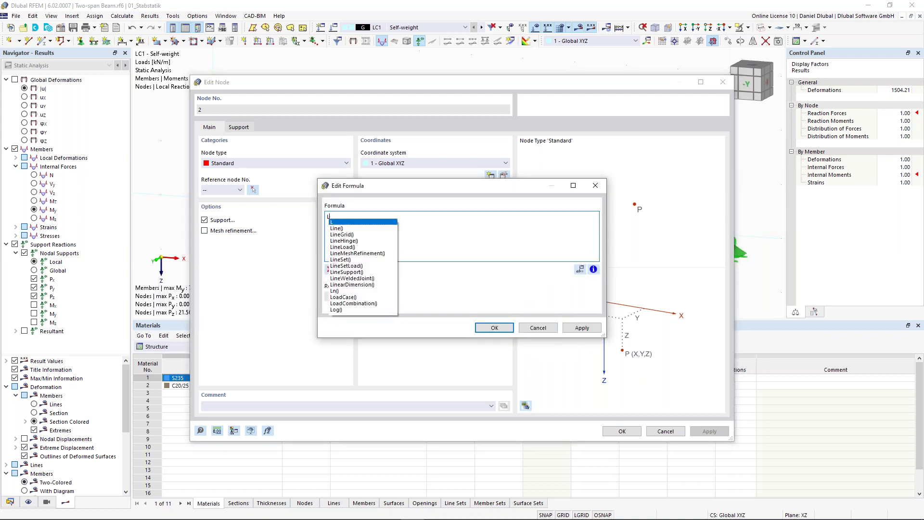
key(Escape)
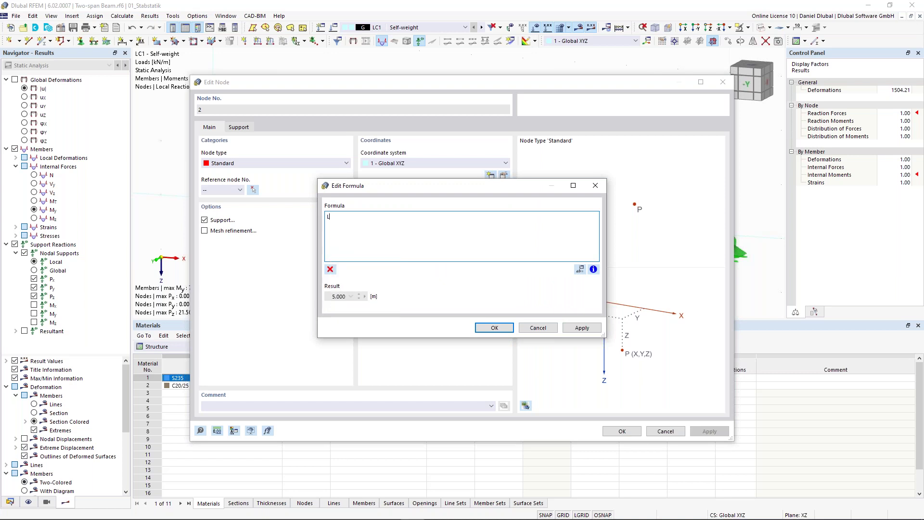
click(495, 328)
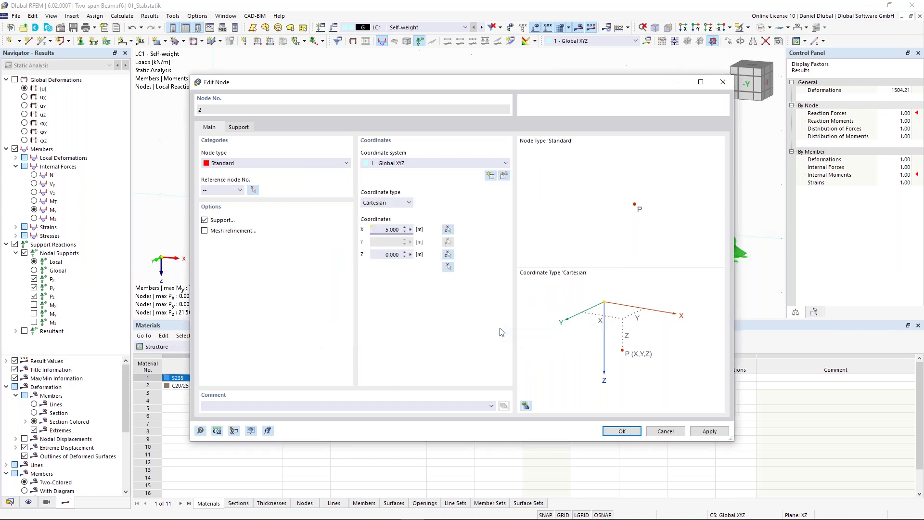
click(622, 431)
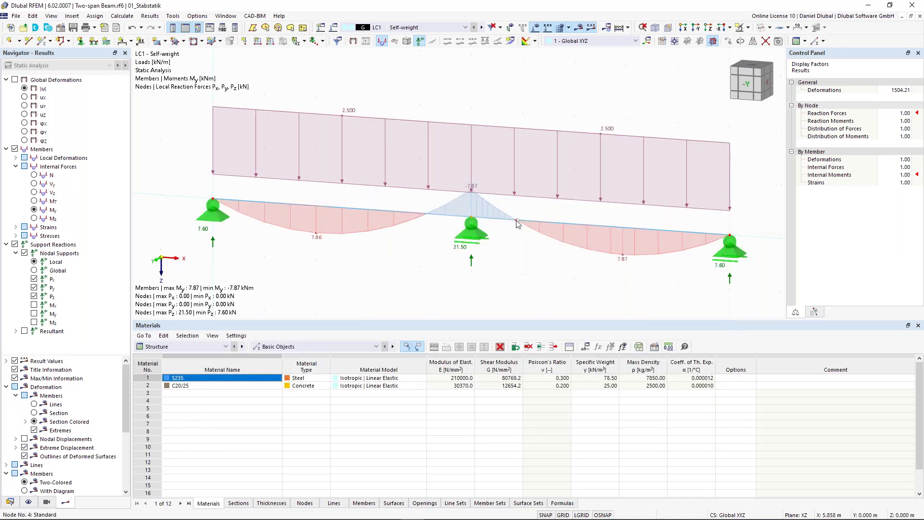
- Define the X coordinate of the hinge node in the second span with the formula L+e*L
double_click(517, 224)
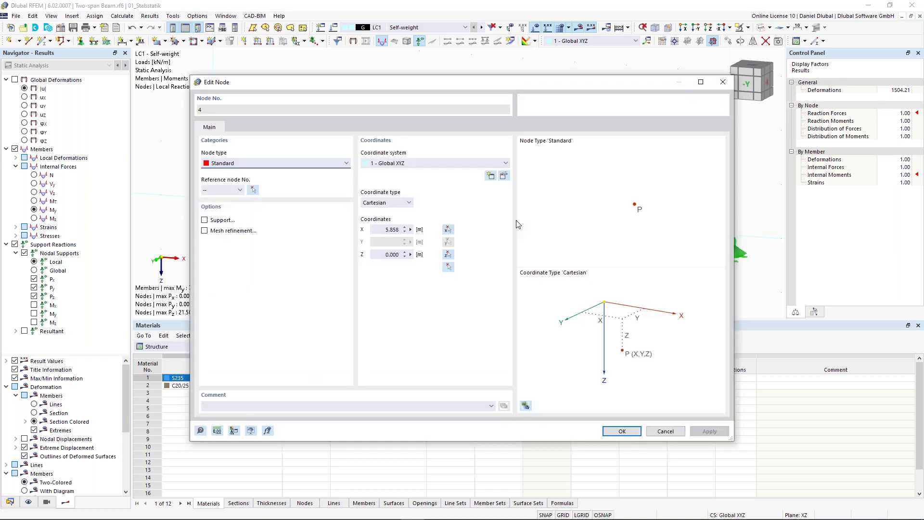
click(410, 229)
click(445, 234)
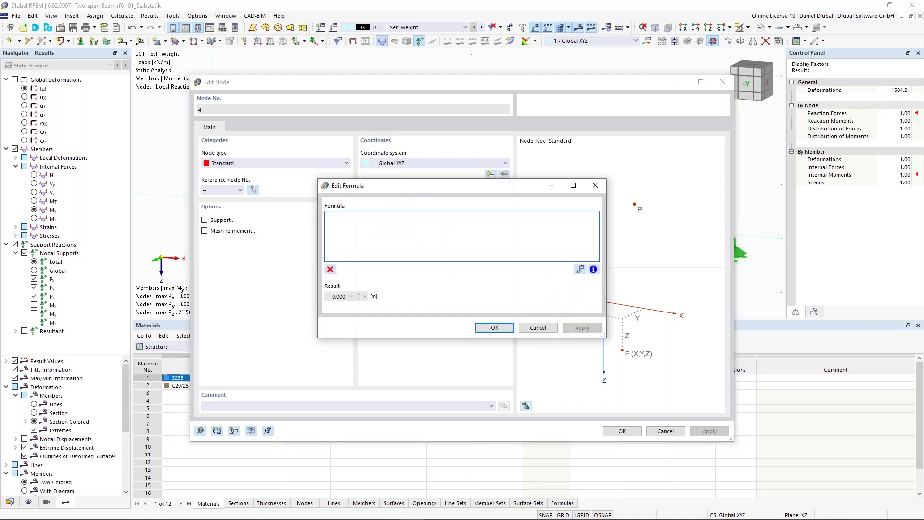
text(L+e)
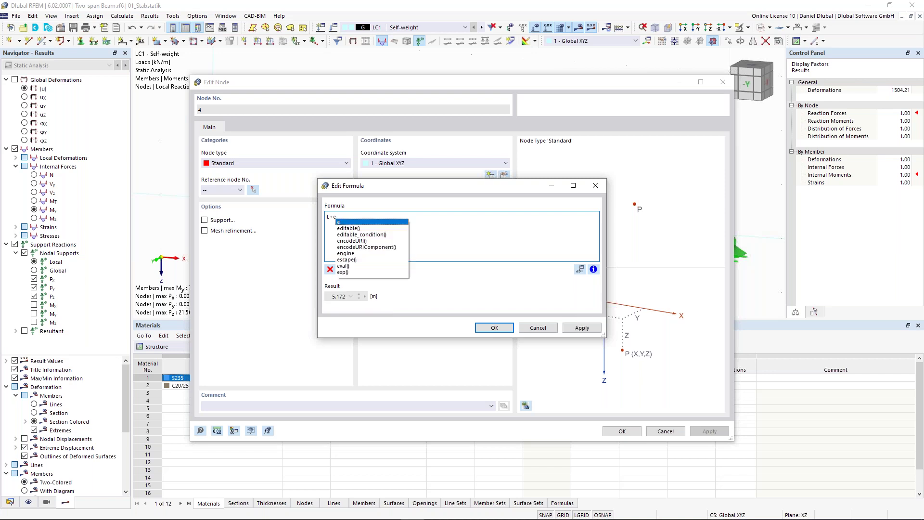
text(*L)
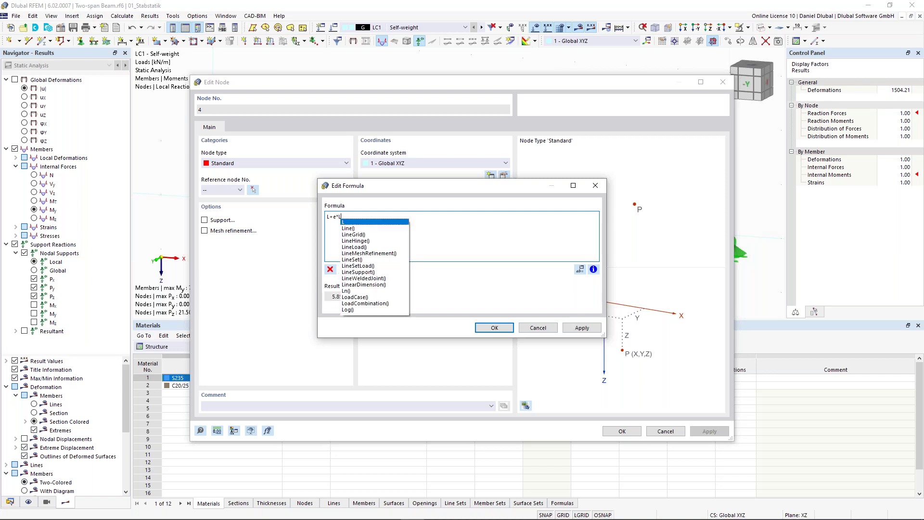
key(Escape)
double_click(342, 297)
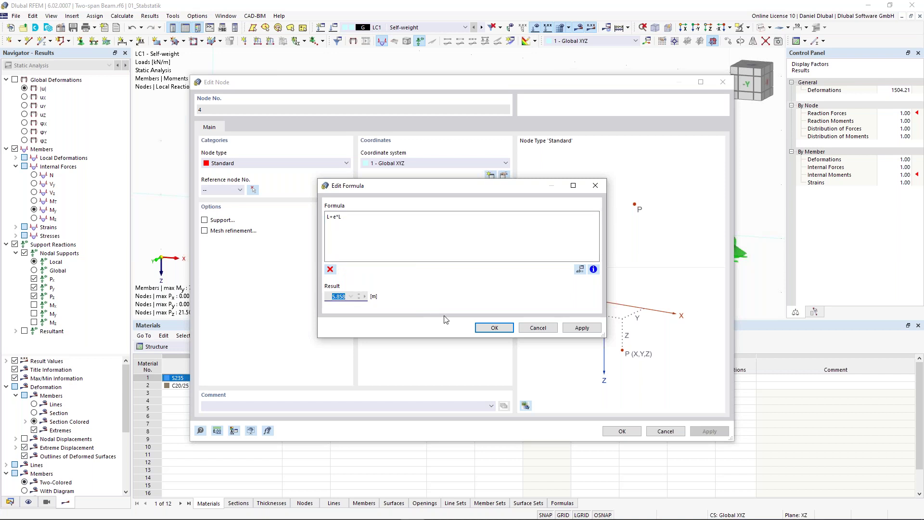
click(505, 331)
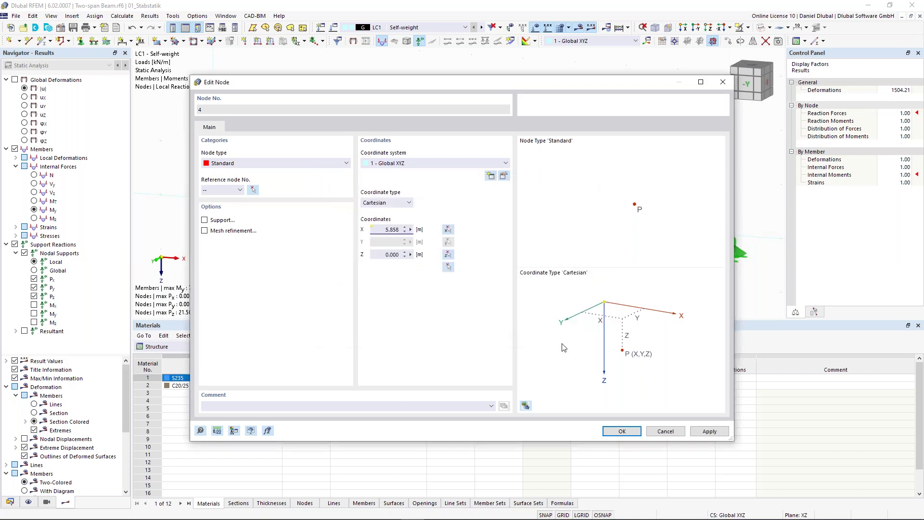
click(622, 431)
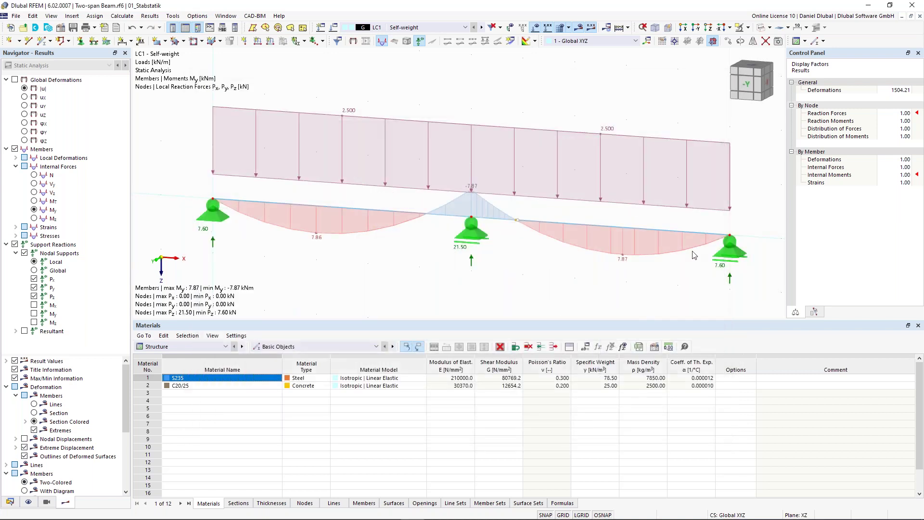
- Define the X coordinate of the end support node of the second span with the formula 2*L
double_click(731, 238)
click(410, 229)
click(412, 230)
click(429, 232)
text(2)
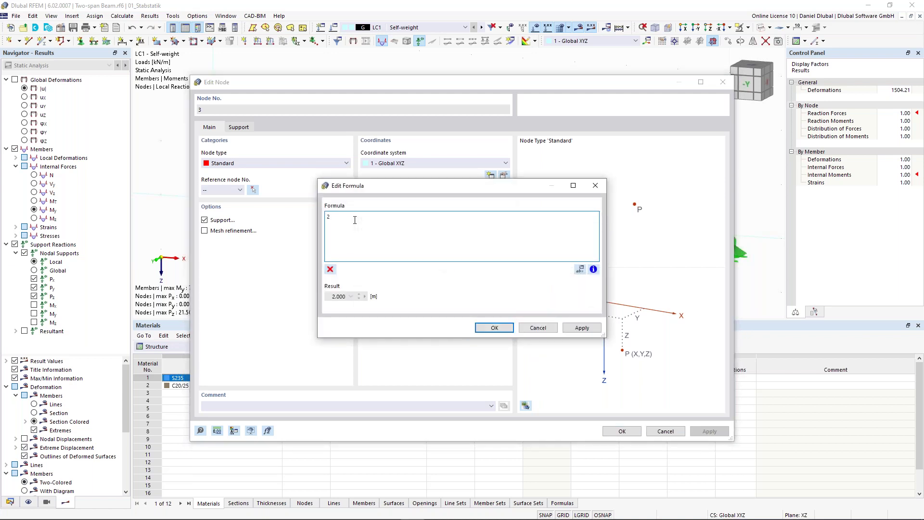
text(*L)
click(495, 327)
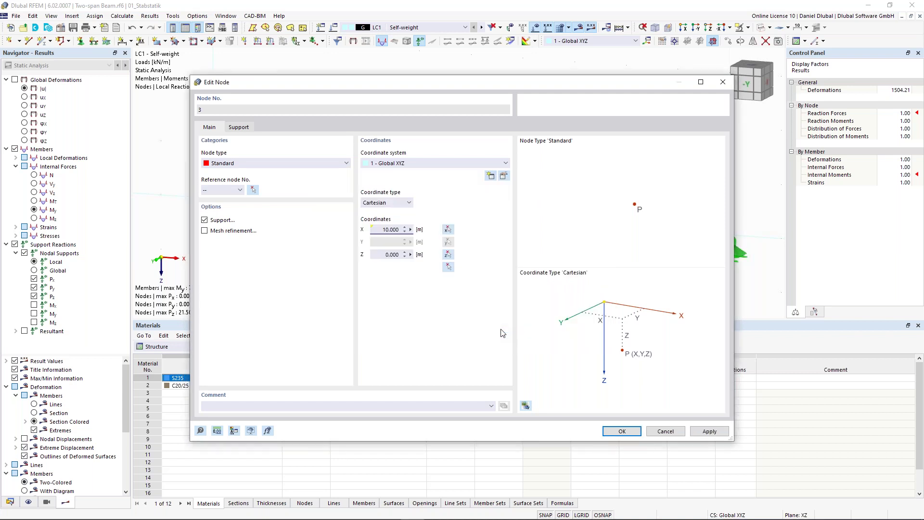
click(622, 431)
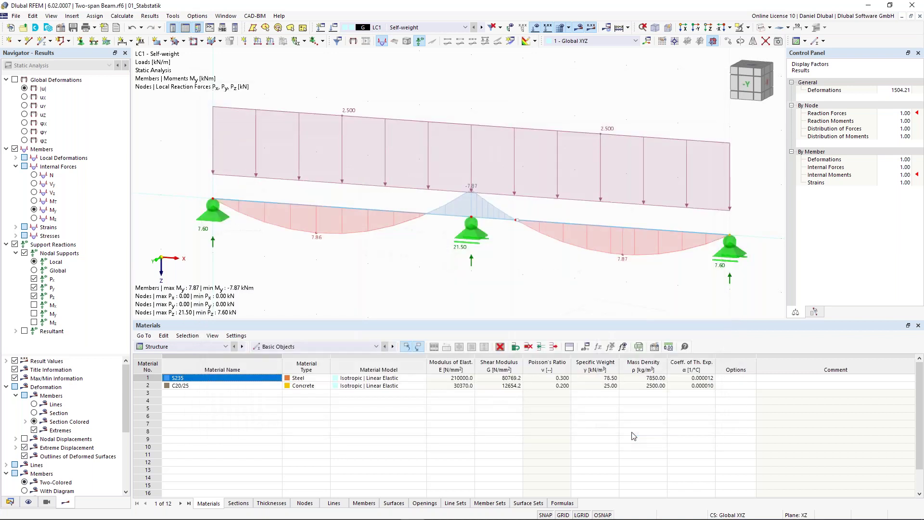
- Reopen the global parameters, set the length L to 3 m and apply it to the beam, keeping the model in view
click(585, 347)
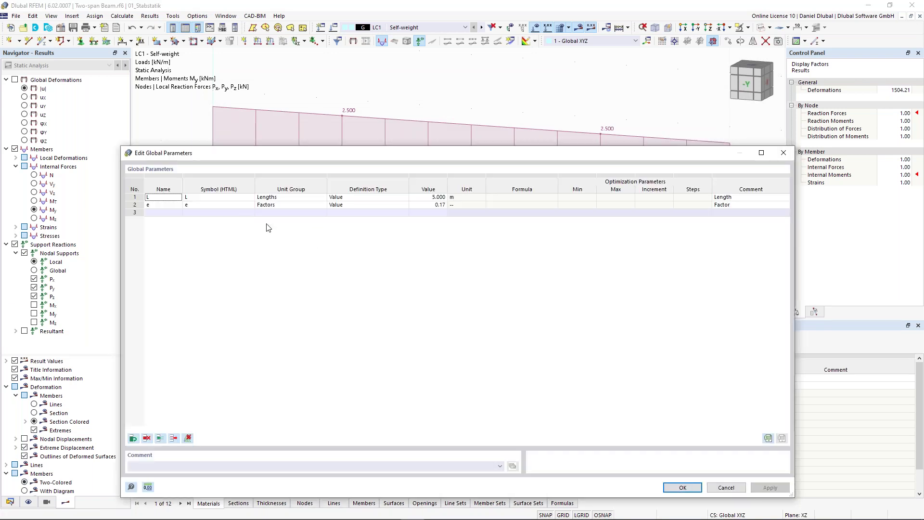
drag(420, 158, 412, 276)
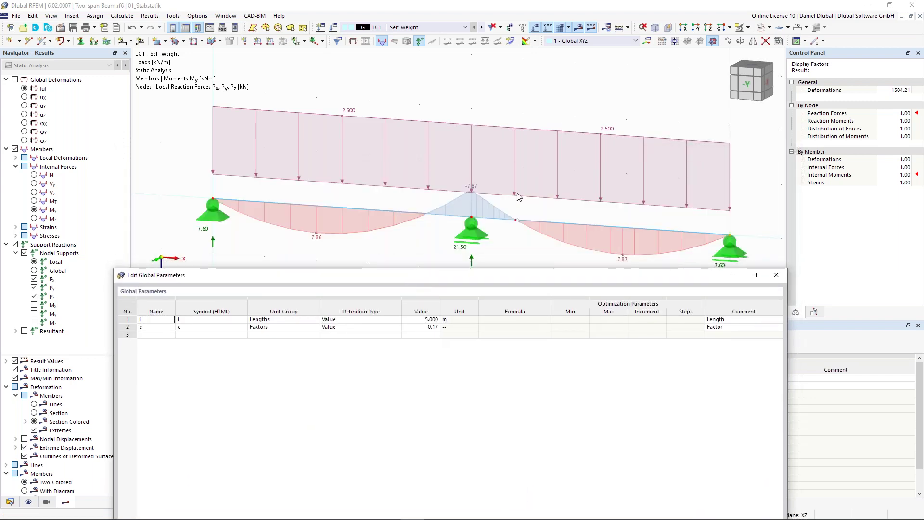
double_click(424, 319)
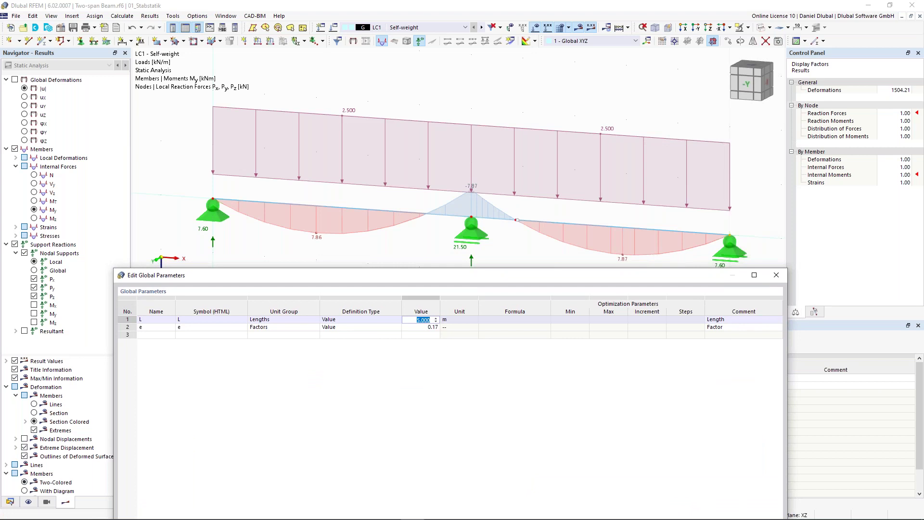
text(4)
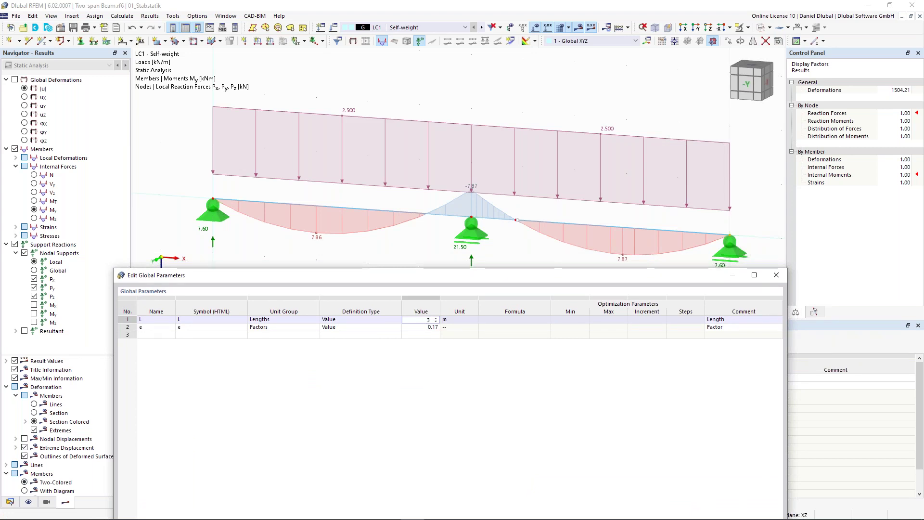
drag(484, 277, 399, 245)
key(Return)
drag(527, 245, 498, 105)
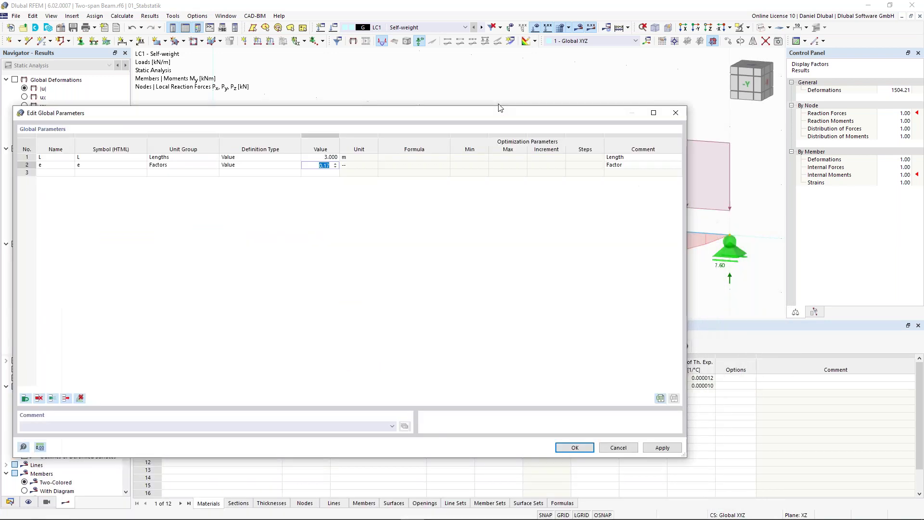
click(663, 439)
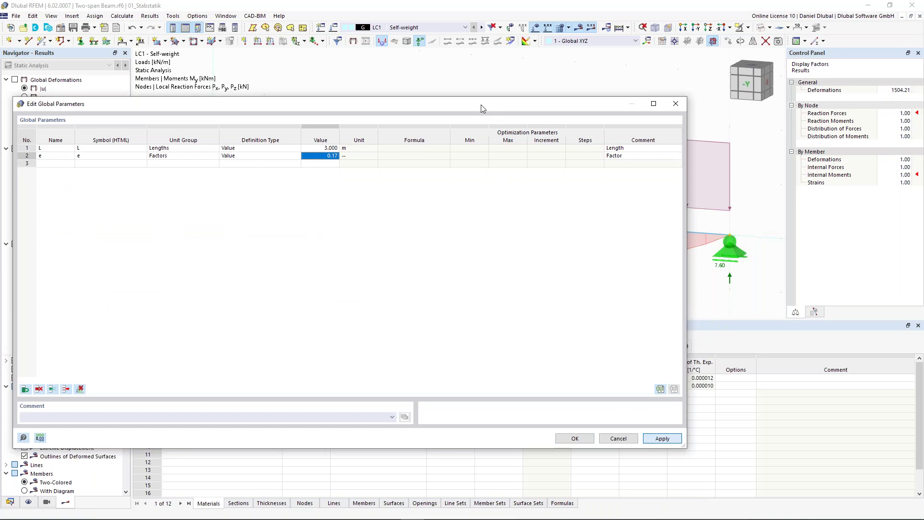
drag(462, 103, 486, 283)
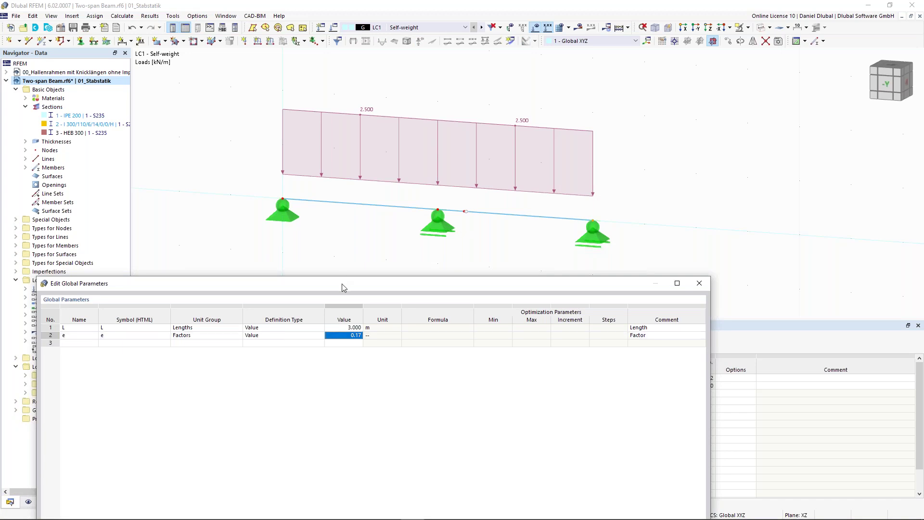
- Close the global parameters and delete the entire two-span beam with its supports and loads
drag(344, 284, 353, 132)
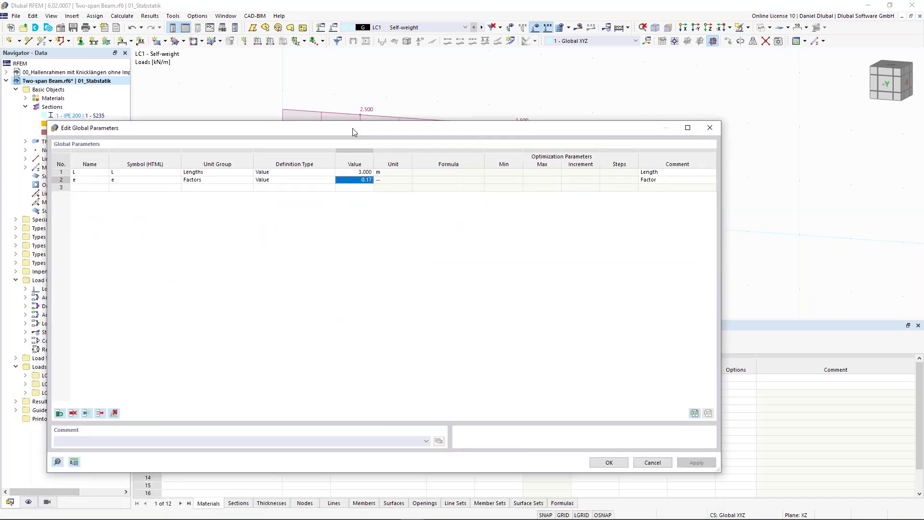
click(710, 129)
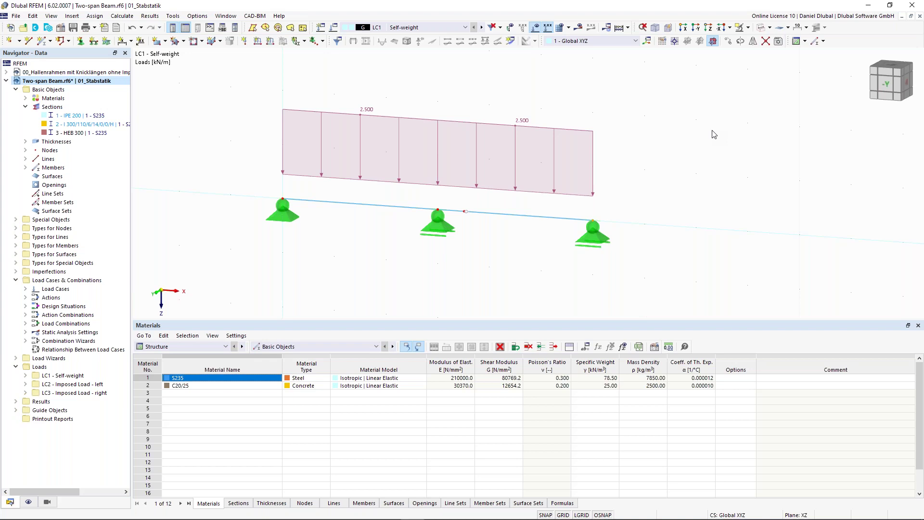
scroll(483, 146, down, 2)
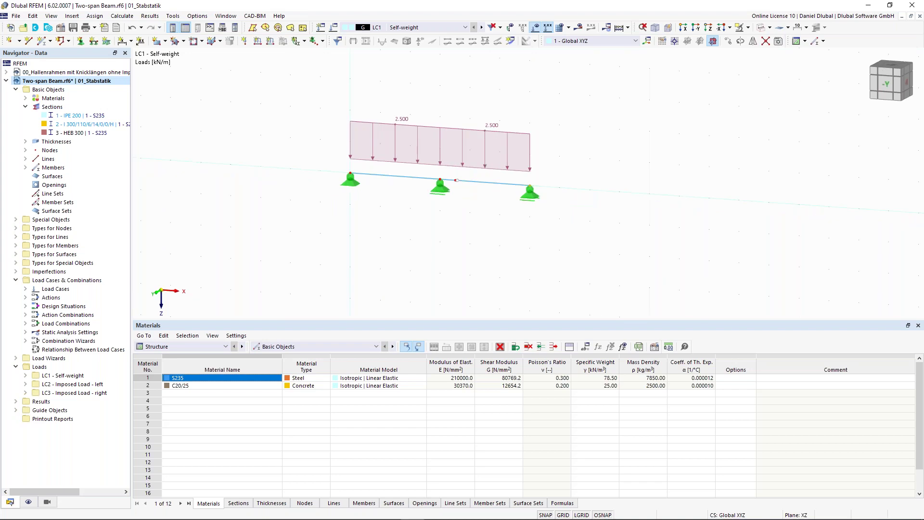
middle_drag(309, 209, 307, 249)
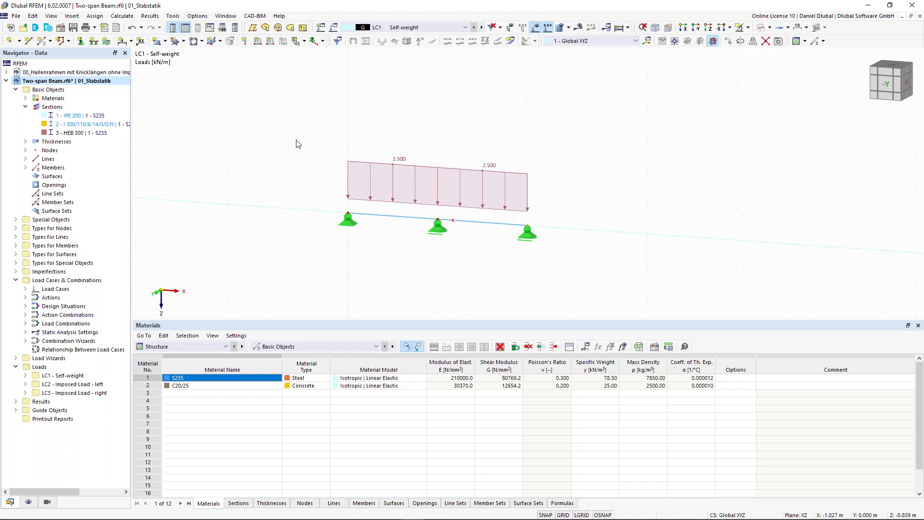
drag(284, 131, 582, 281)
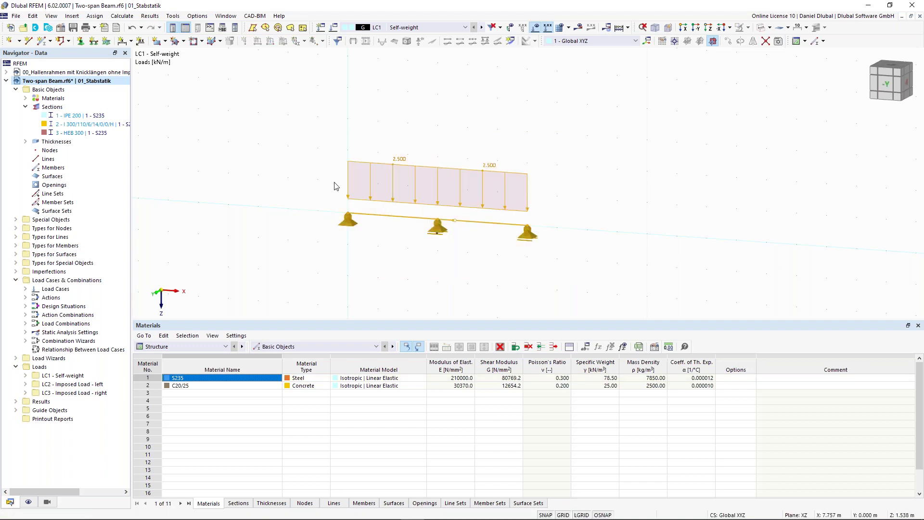
key(Delete)
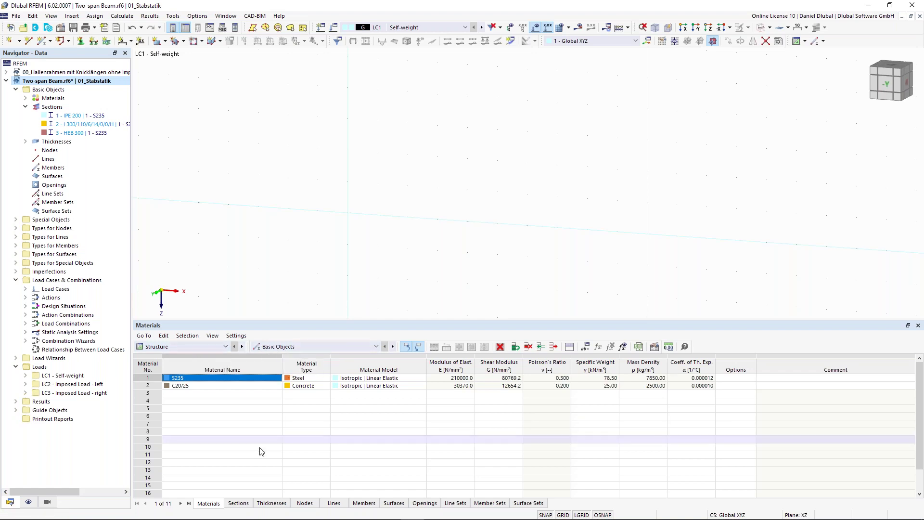
- Create standard node 1 at X 0, Z 0 in the nodes table, using the Global XYZ Cartesian coordinate system
click(304, 503)
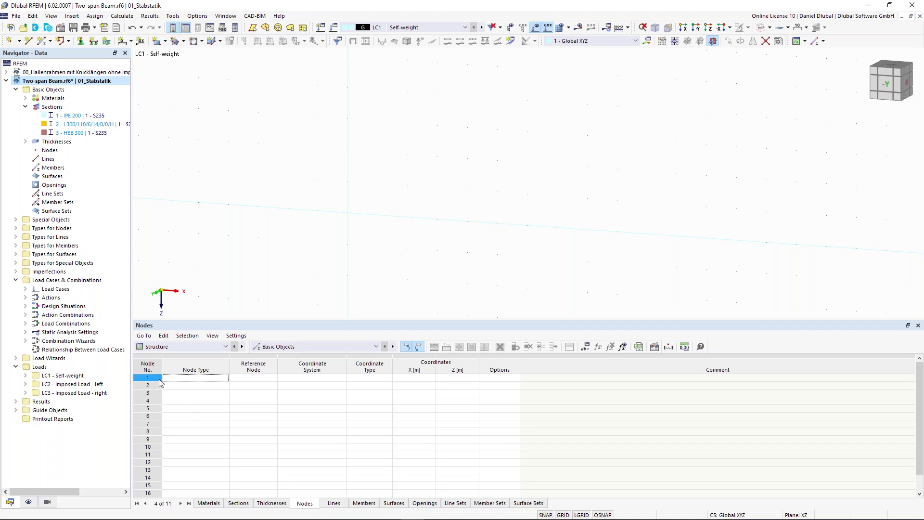
click(193, 379)
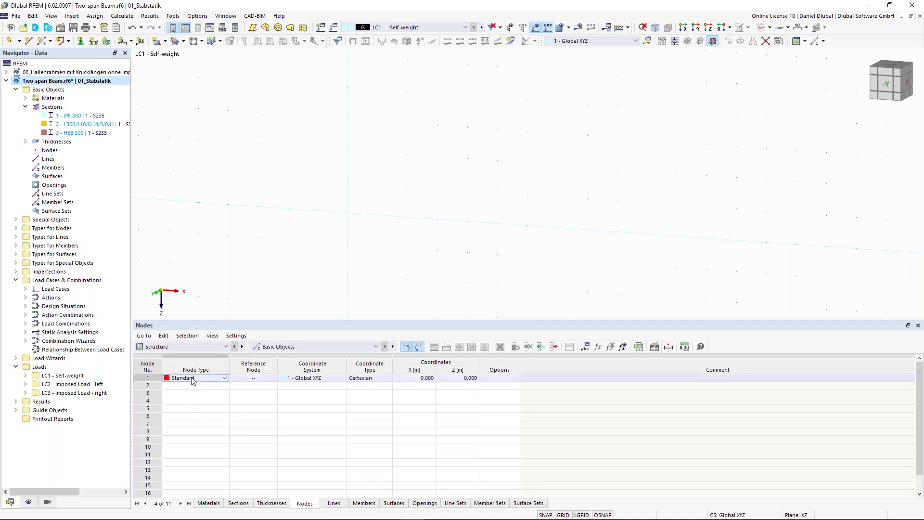
key(Tab)
key(Tab)
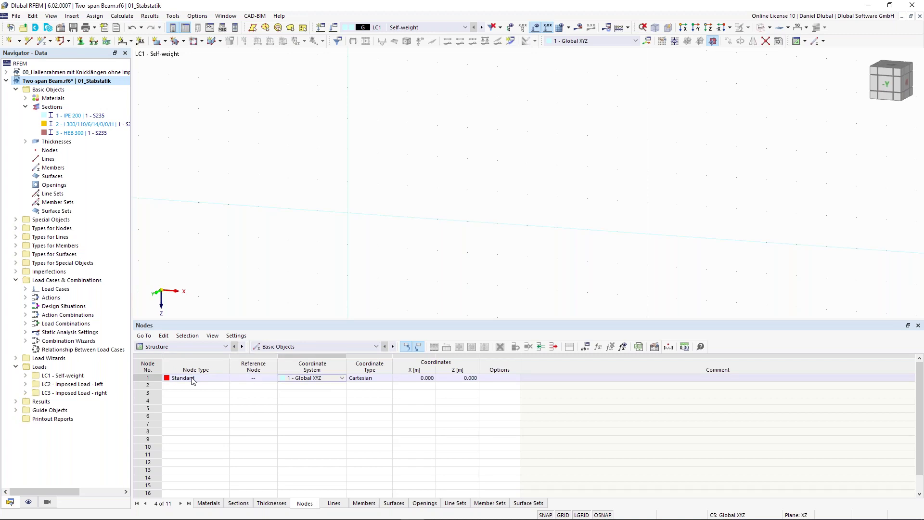
key(Tab)
key(Tab)
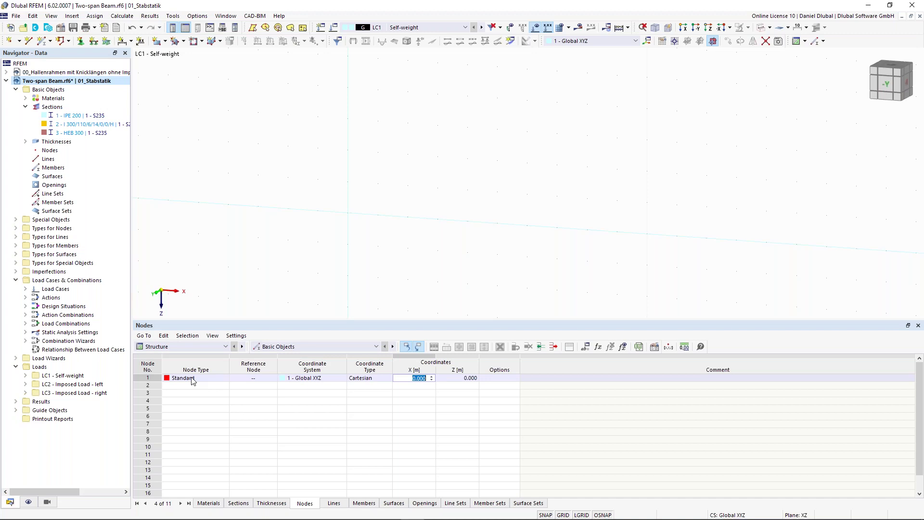
text(0)
key(Tab)
text(0)
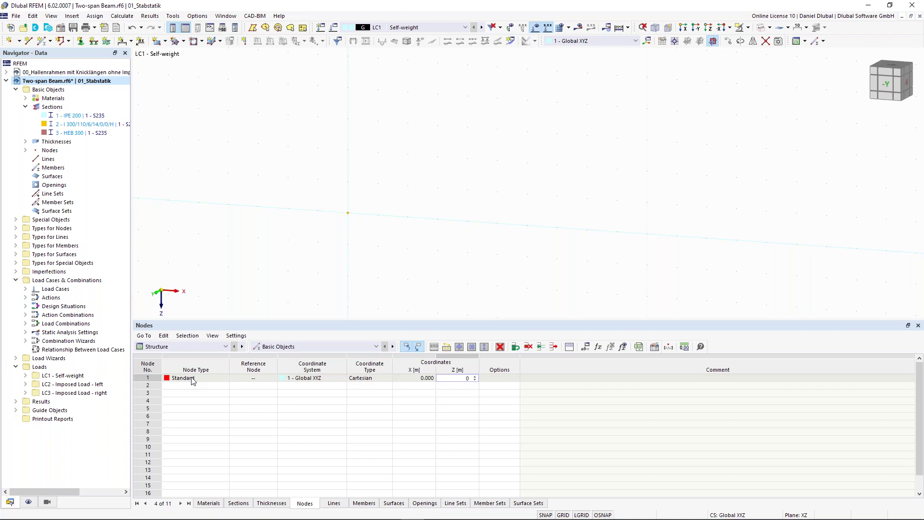
key(Return)
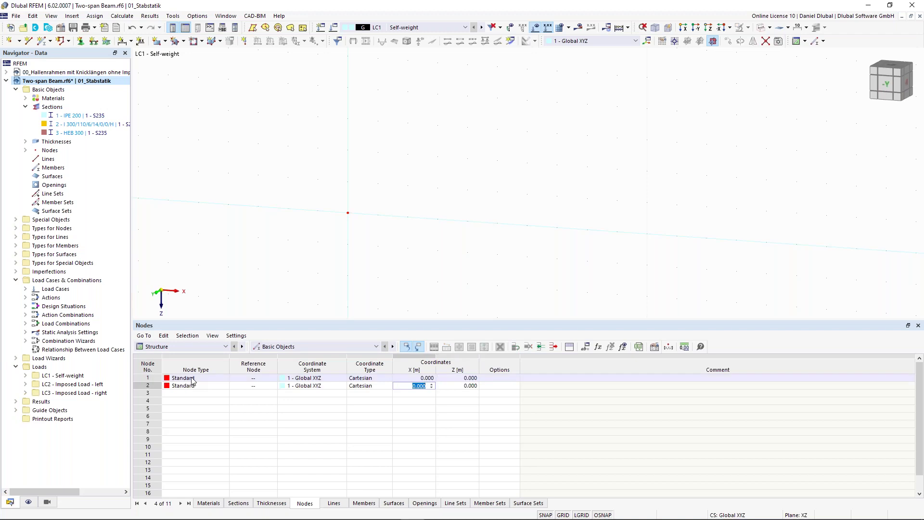
- Add node 2 at X 5 m and Z 2 m
text(5)
key(Return)
text(2)
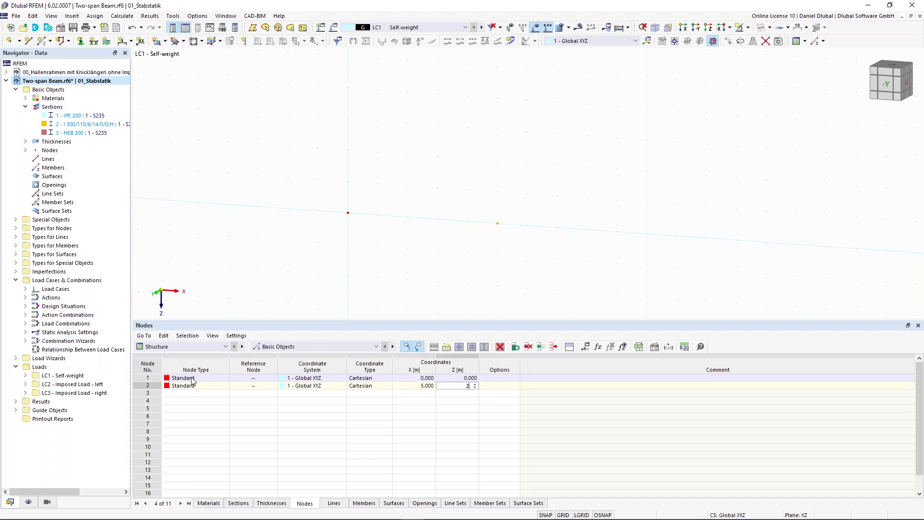
key(Return)
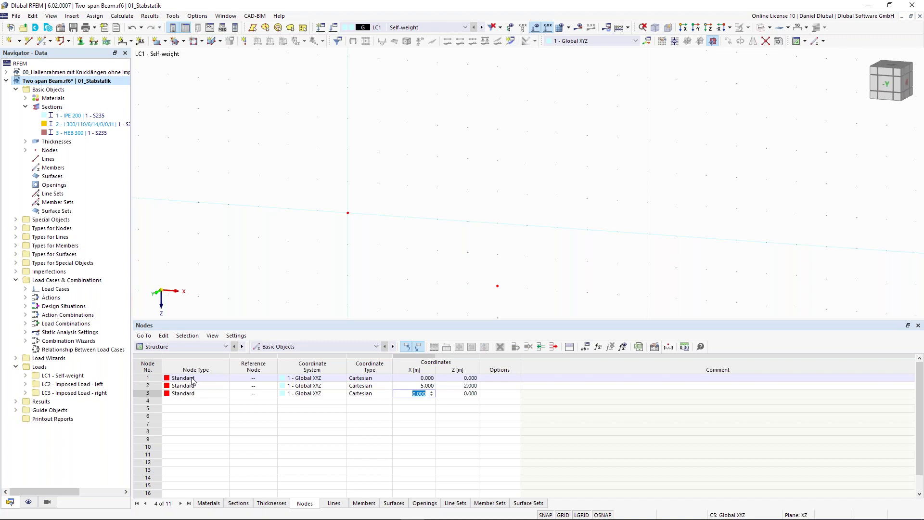
- Add node 3 at X 8 m and Z 2 m
text(8)
key(Return)
text(2)
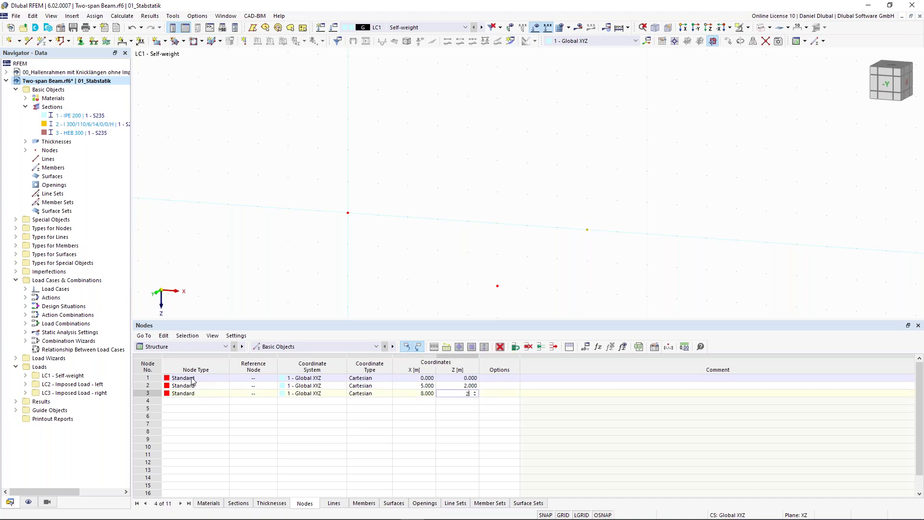
key(Return)
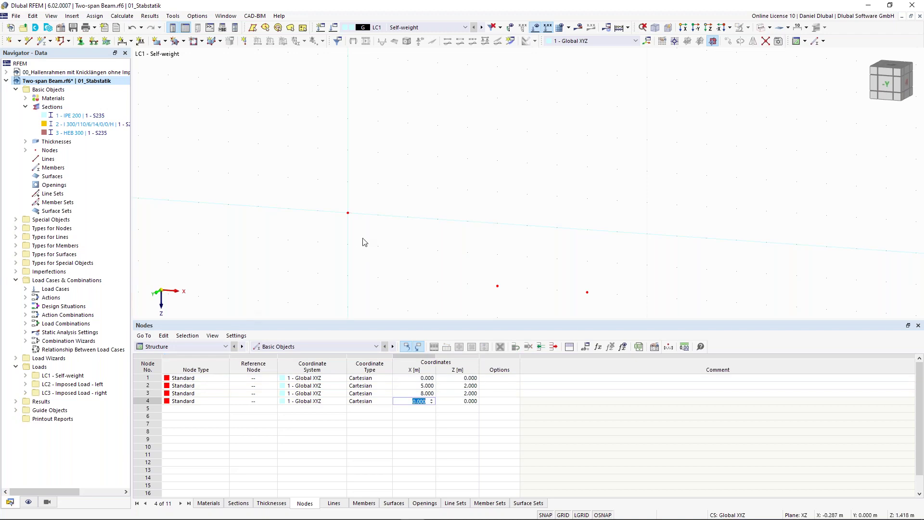
- Draw two beam members with section HEB 300, one from node 1 to node 2 and one from node 2 to node 3
middle_drag(292, 263, 335, 219)
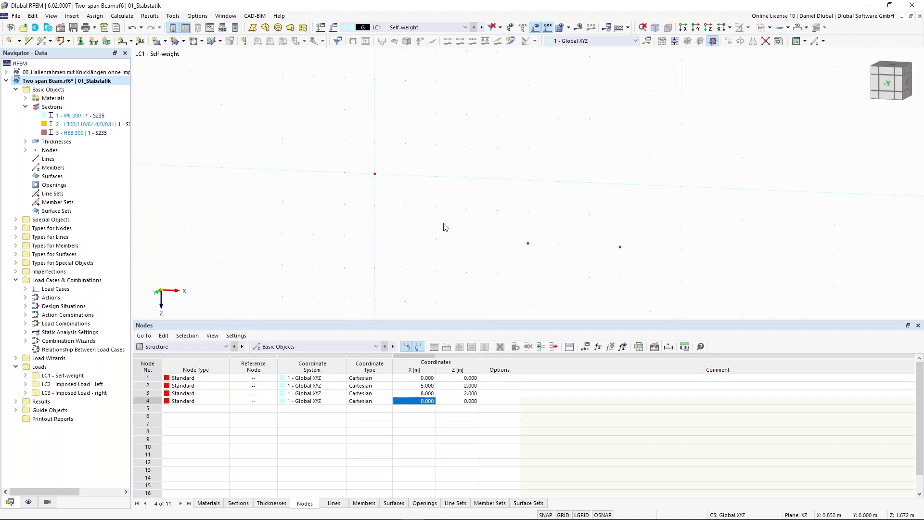
click(46, 45)
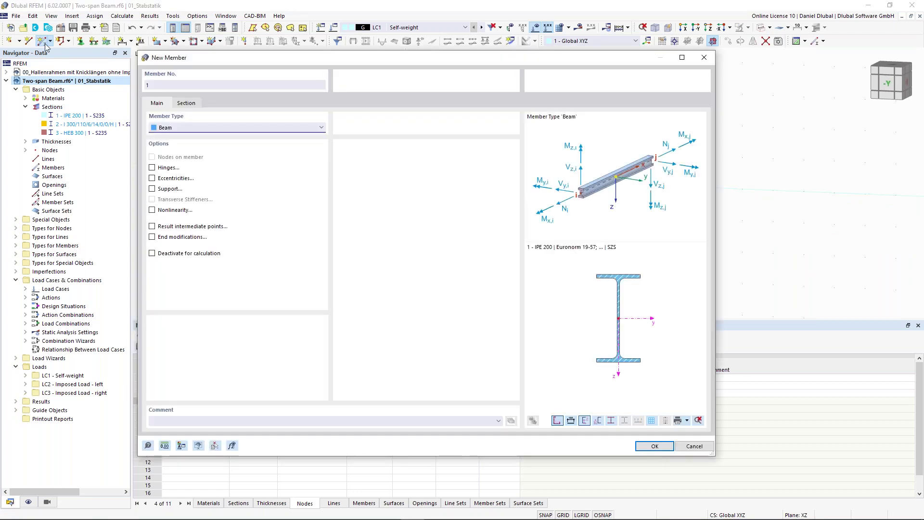
click(192, 110)
click(284, 338)
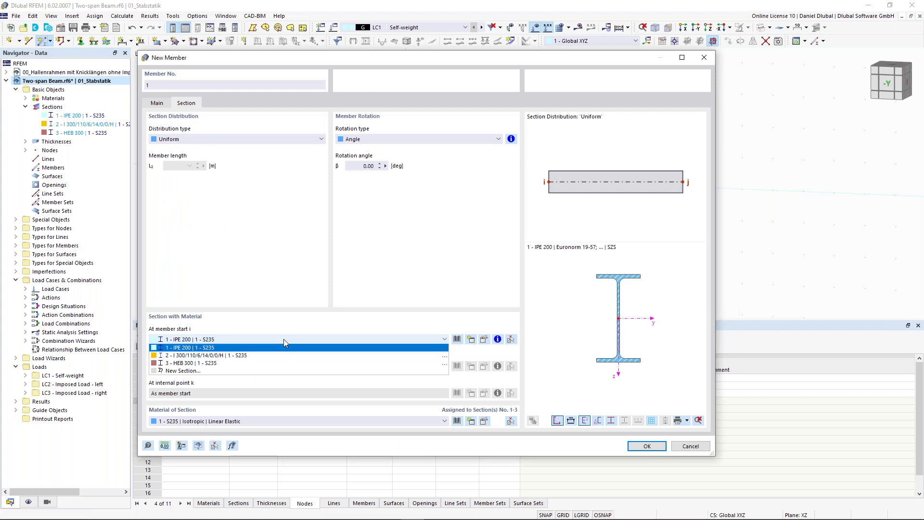
click(280, 365)
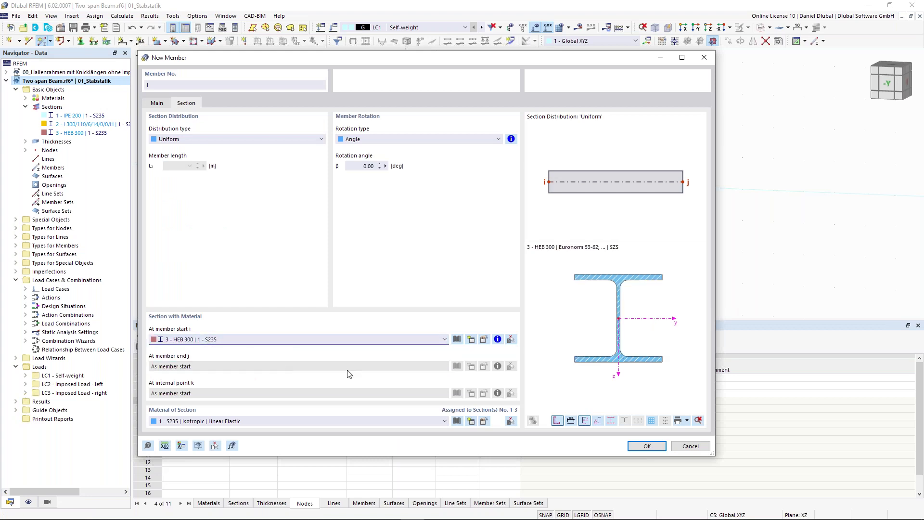
click(646, 446)
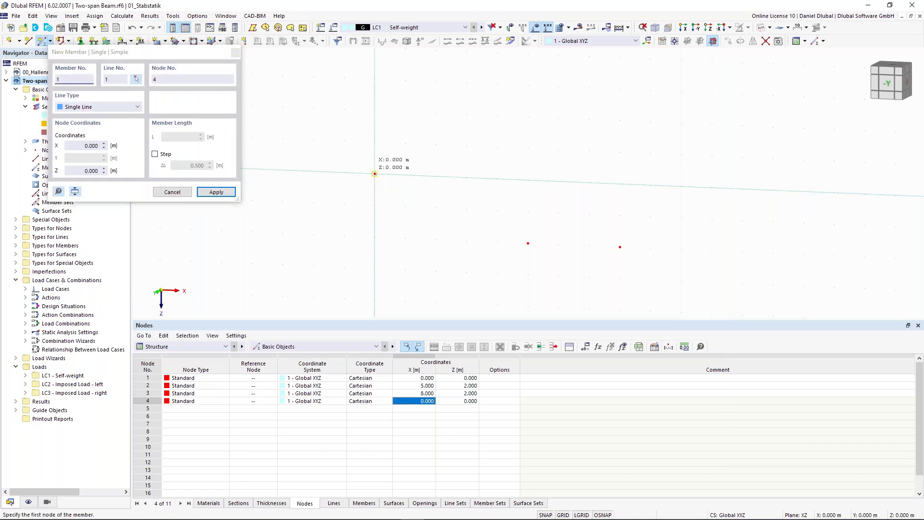
click(374, 173)
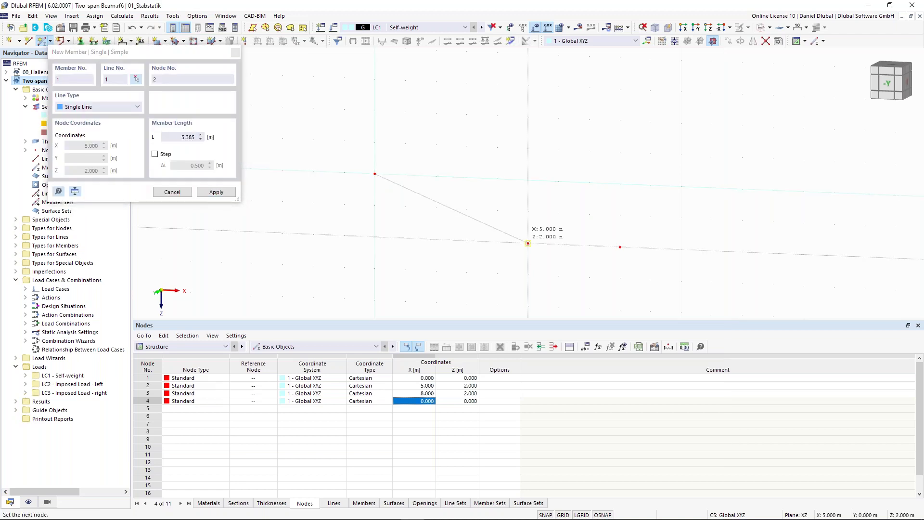
click(528, 243)
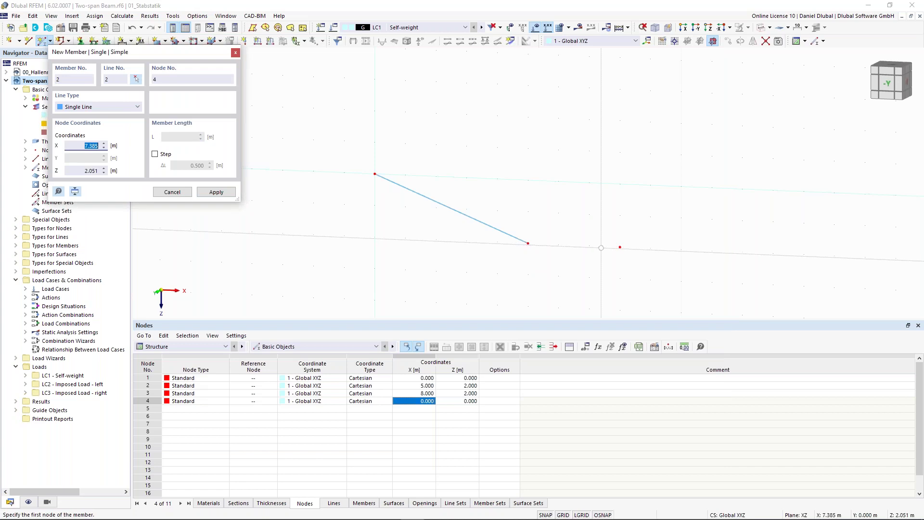
click(620, 247)
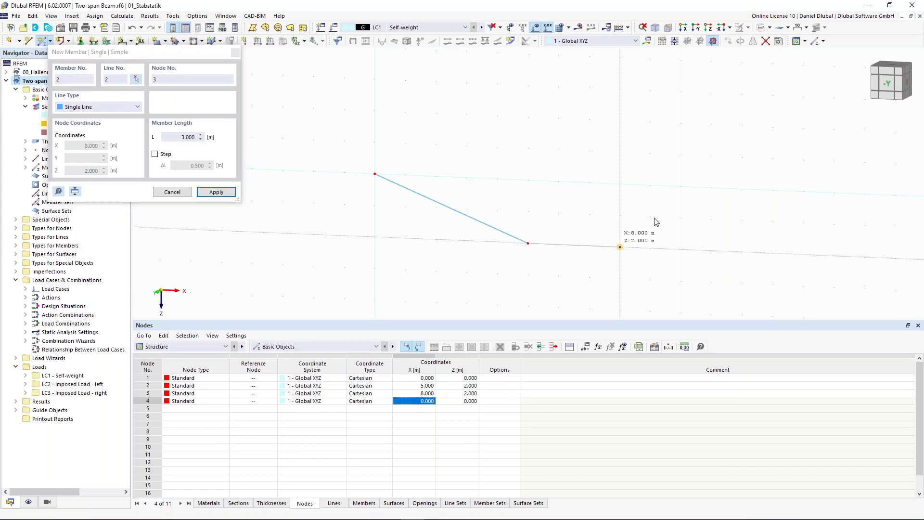
key(Escape)
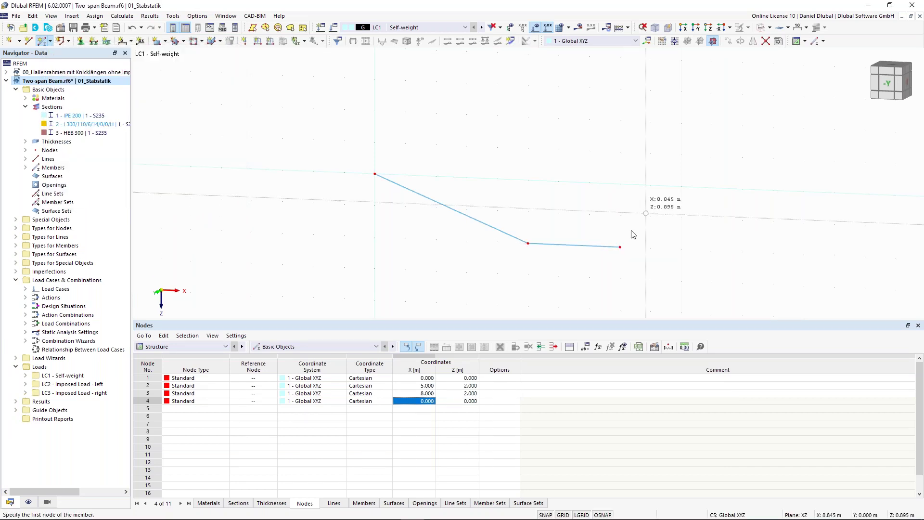
- Assign the Fixed nodal support to node 1 at the start of the inclined member
middle_drag(505, 173, 479, 136)
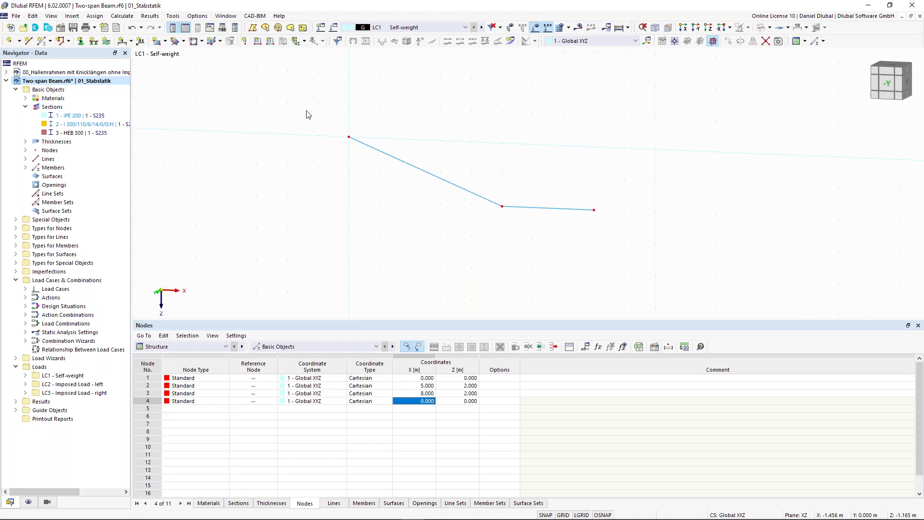
drag(320, 111, 369, 174)
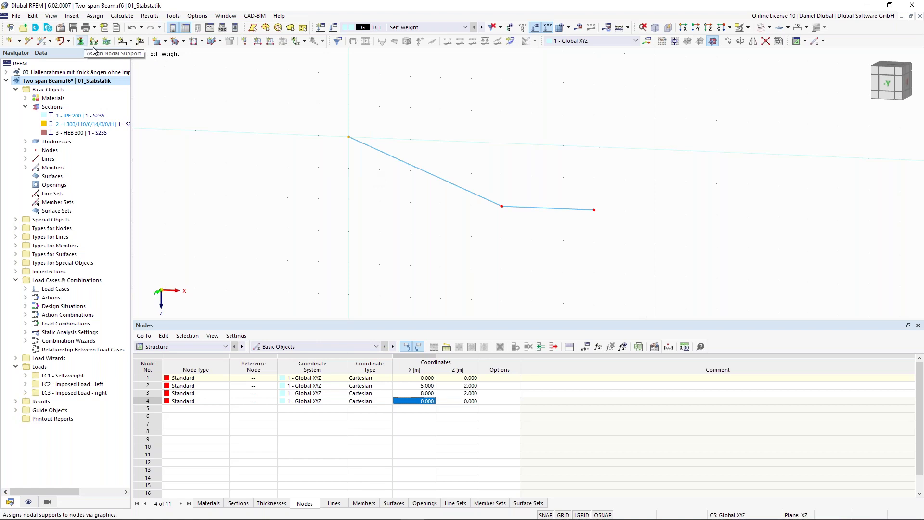
drag(309, 102, 382, 168)
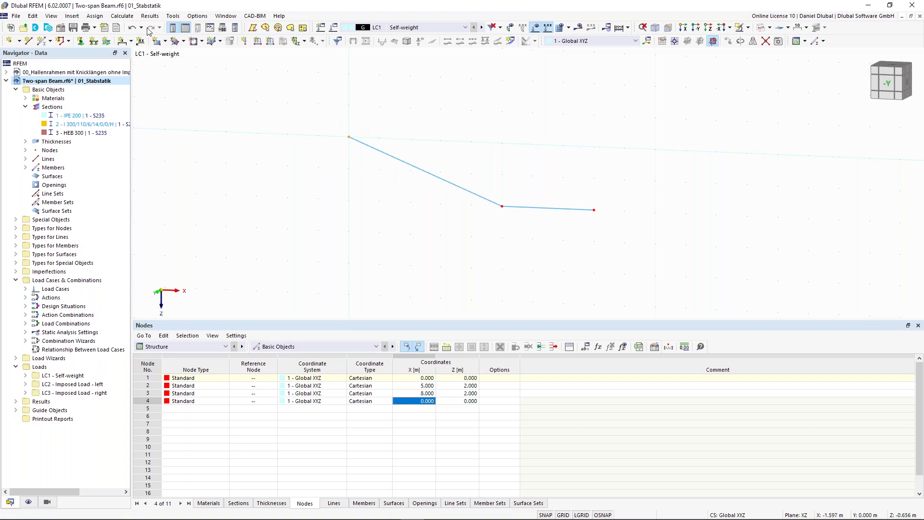
click(81, 41)
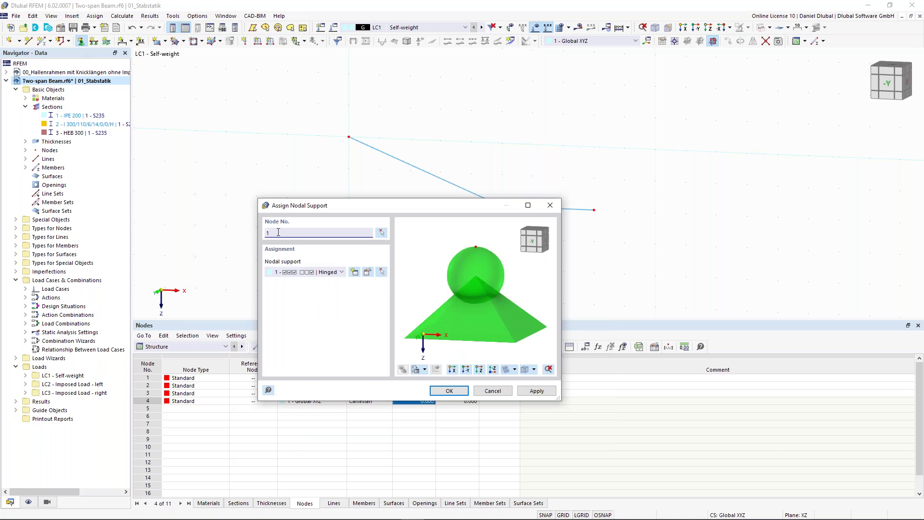
key(Tab)
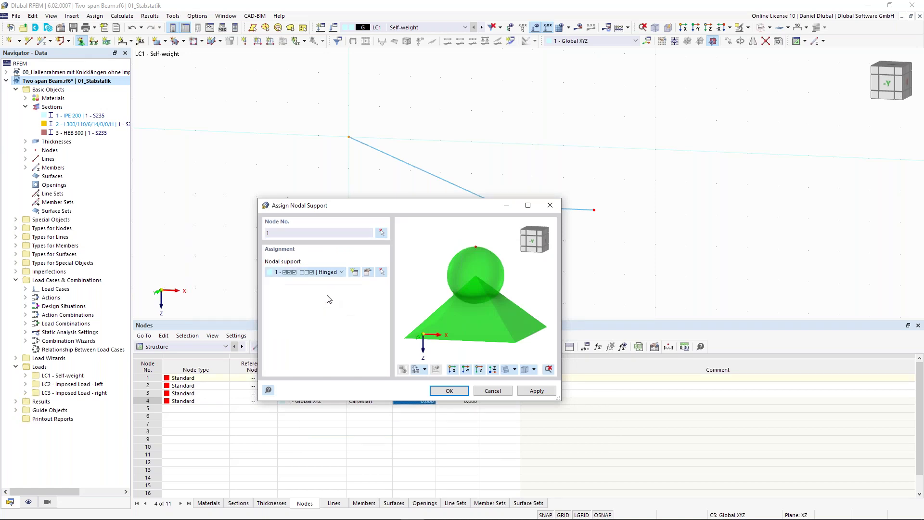
key(Down)
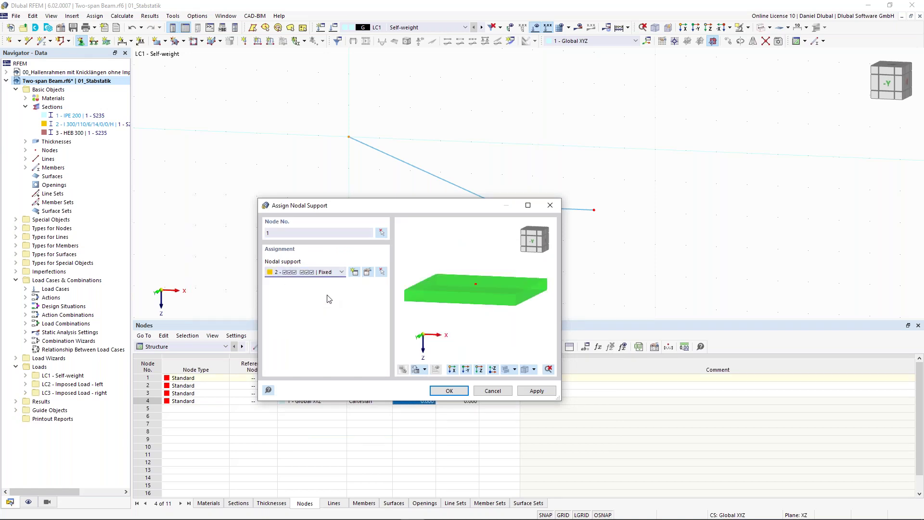
click(446, 396)
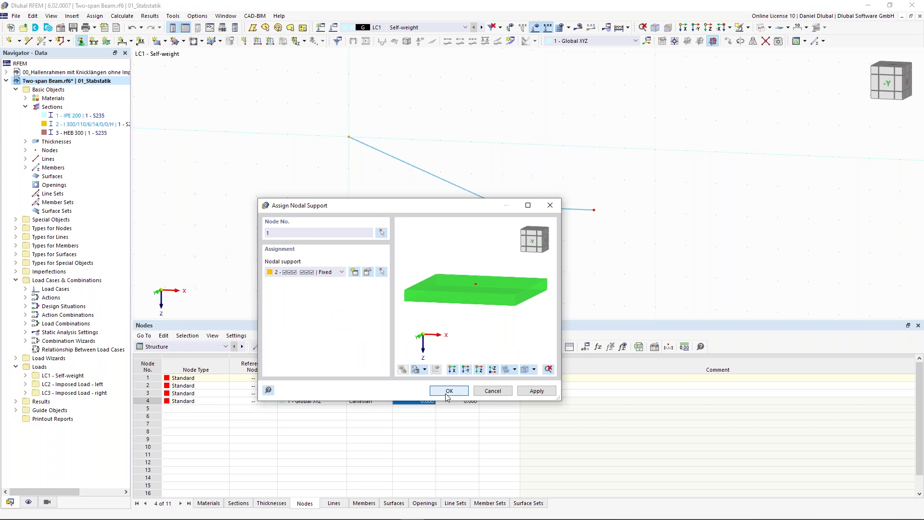
- Assign the Roller in X' nodal support to node 2 at the kink between the two members
click(515, 225)
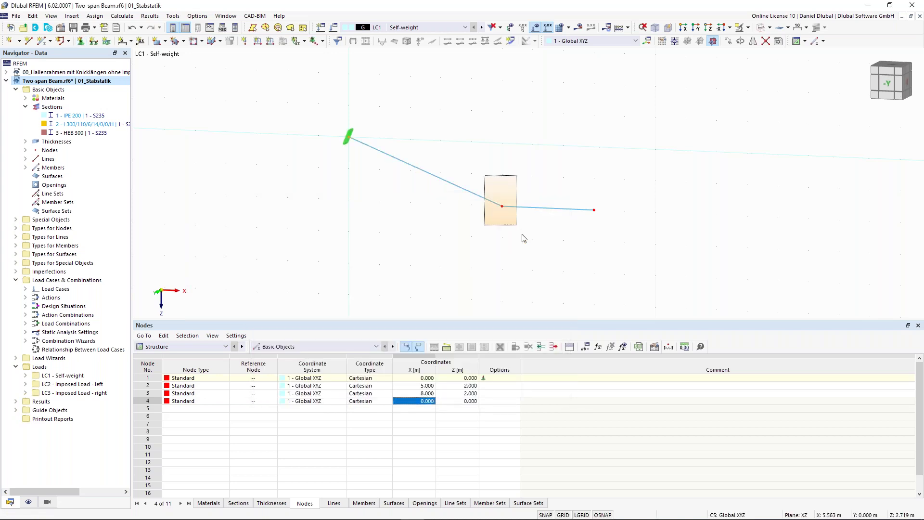
click(80, 40)
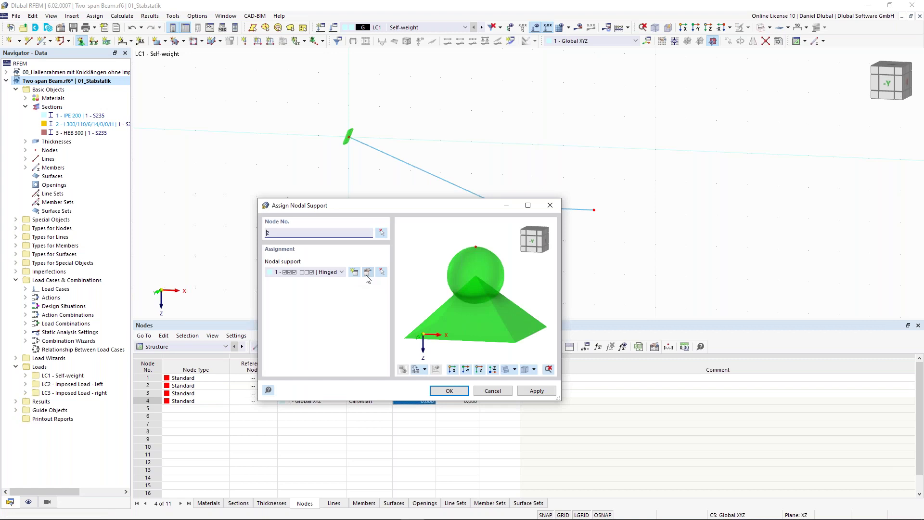
click(367, 273)
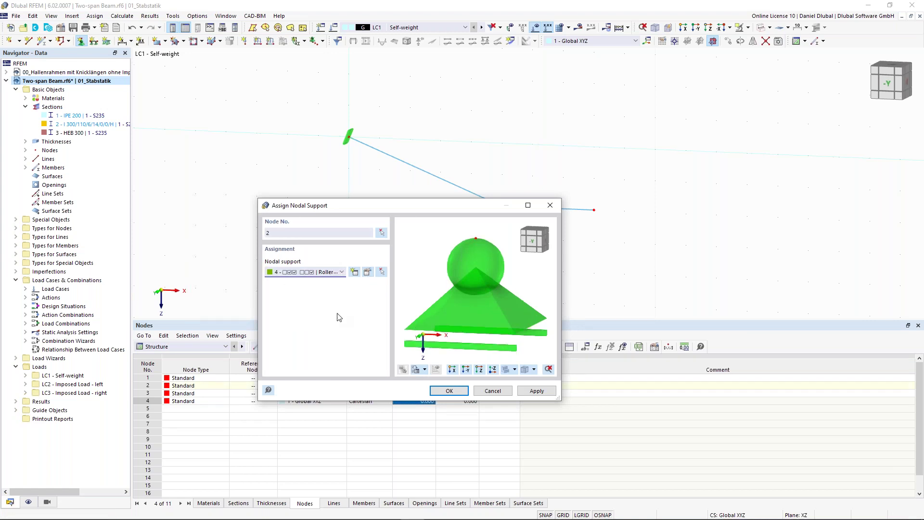
click(369, 272)
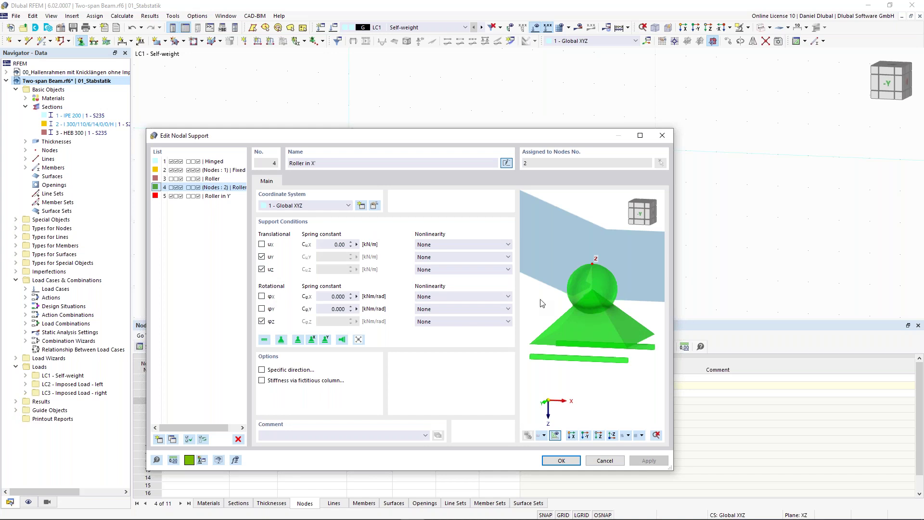
click(562, 460)
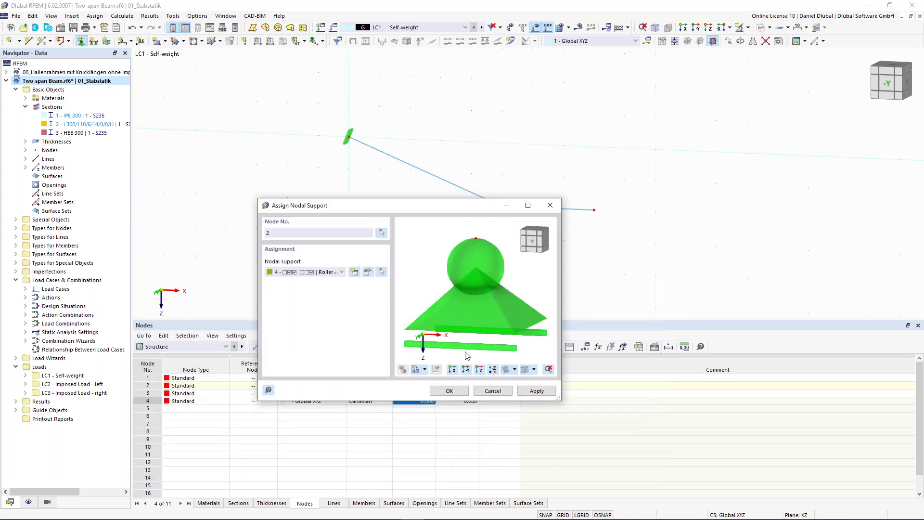
click(449, 391)
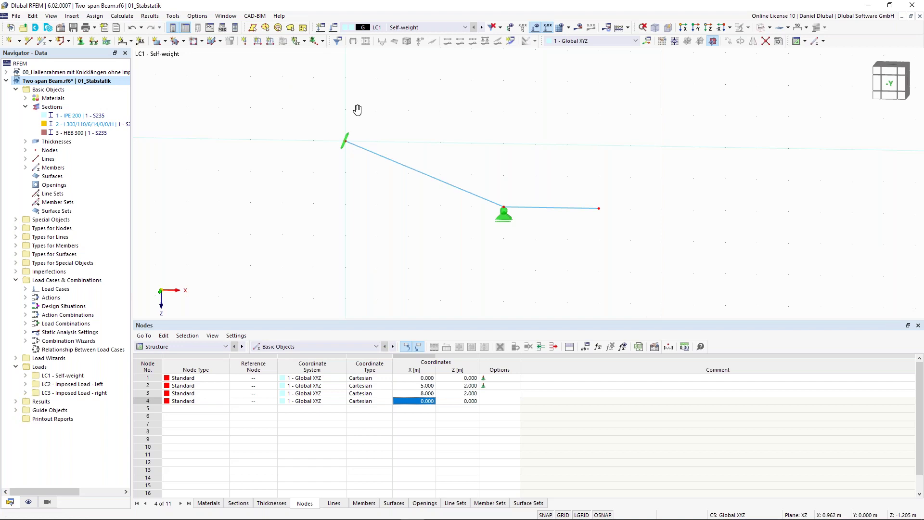
scroll(358, 109, up, 1)
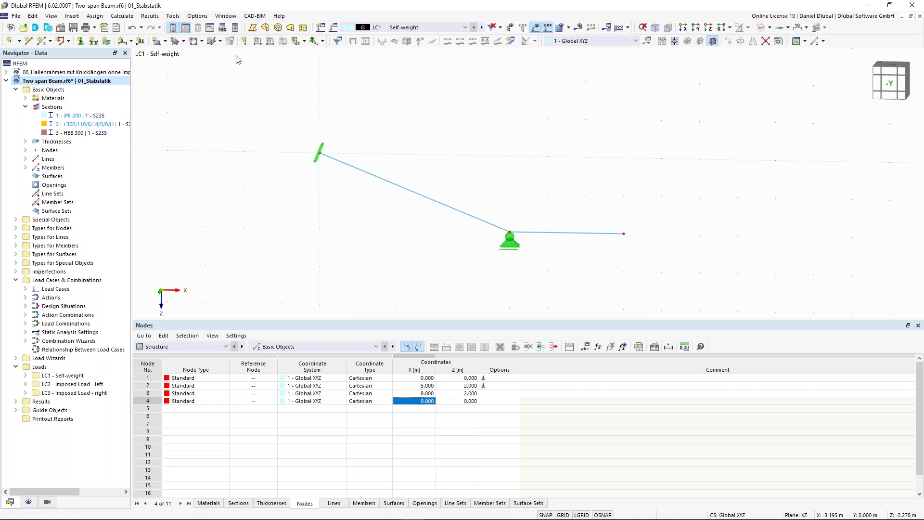
- Define a trapezoidal member load in LC1 with p1 of 10 kN/m and relative end distance B of 80 %
click(272, 42)
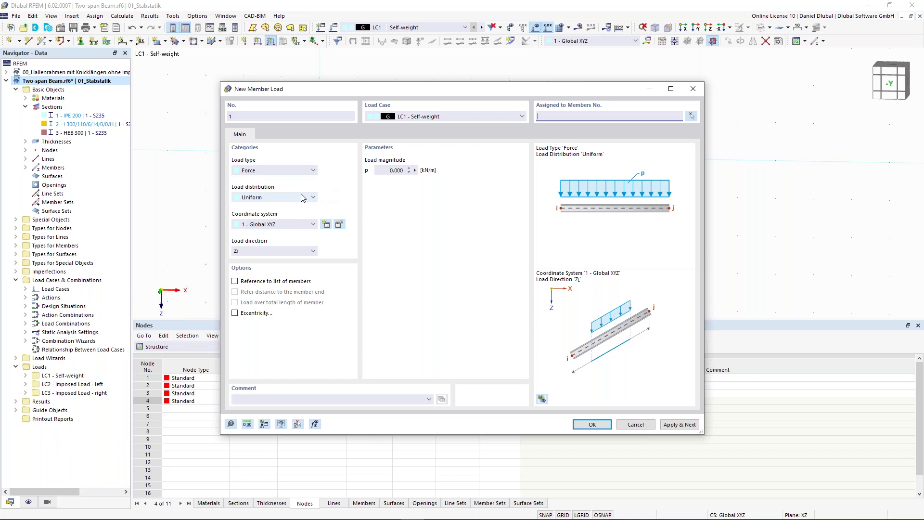
click(302, 197)
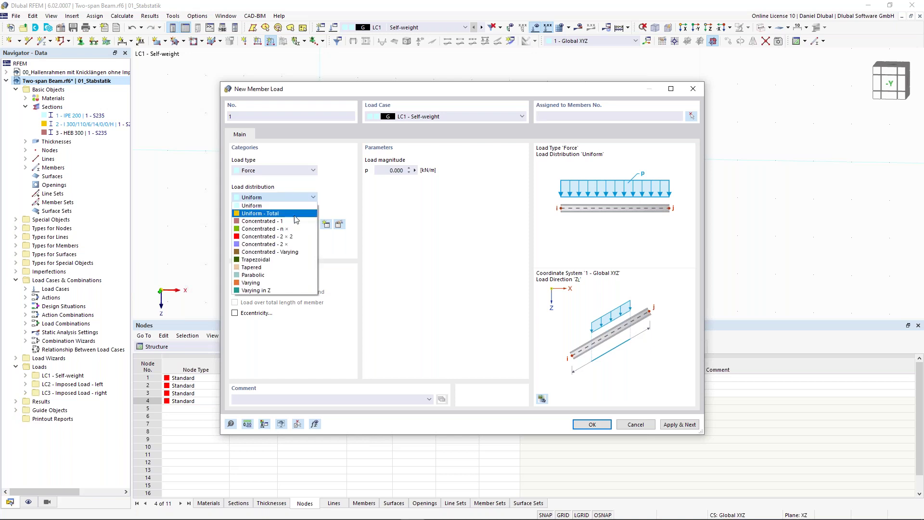
click(282, 260)
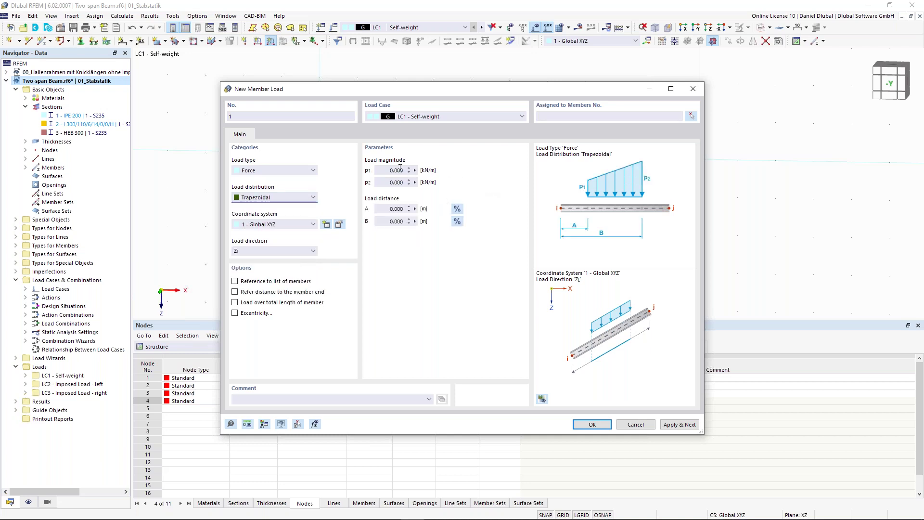
drag(389, 170, 432, 169)
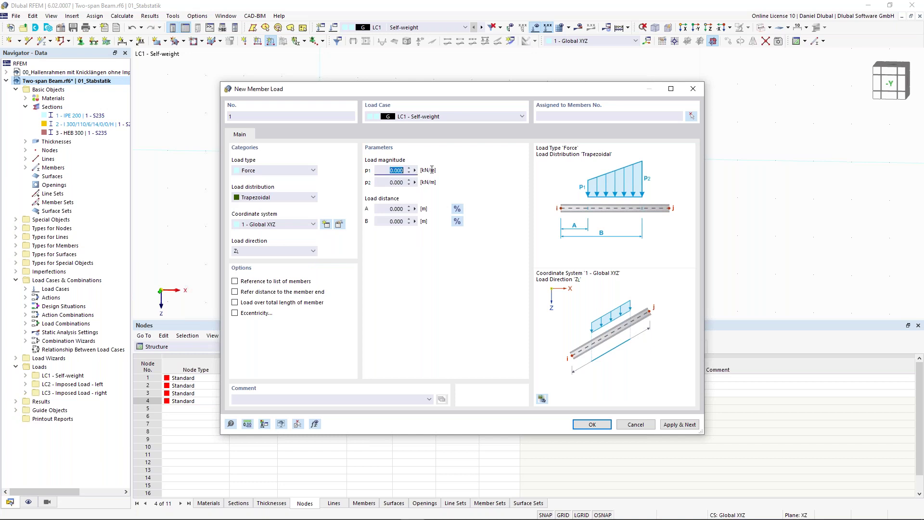
text(10)
click(388, 182)
click(457, 222)
drag(390, 221, 409, 221)
text(80)
click(387, 208)
- Assign the trapezoidal load to the inclined member 1 and apply it, continuing with another member load
click(691, 116)
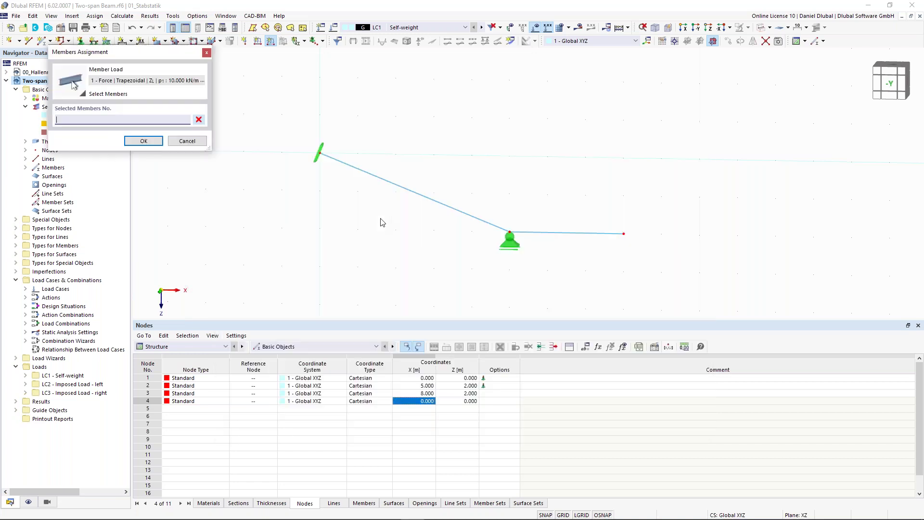
click(414, 192)
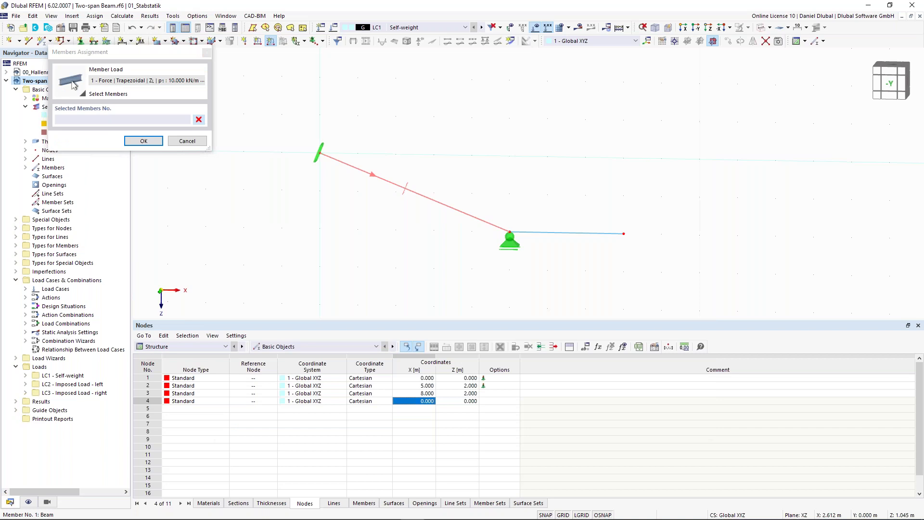
click(156, 143)
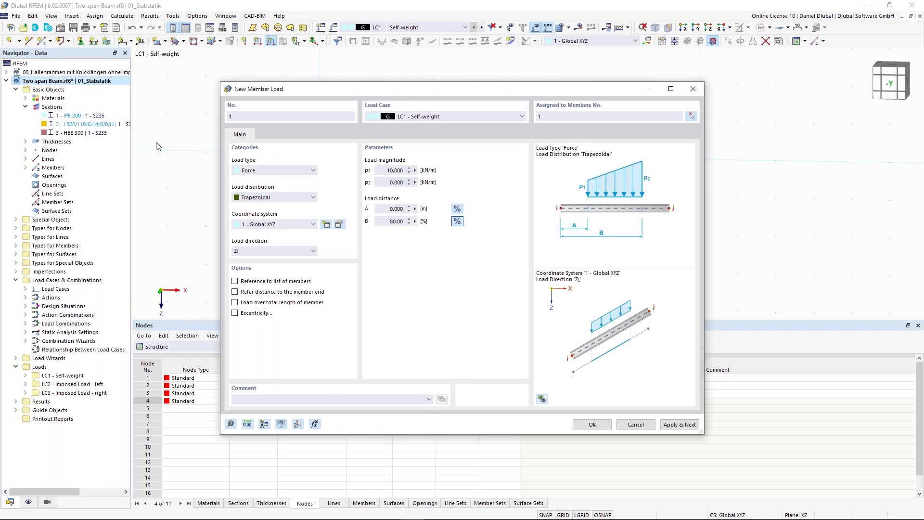
click(685, 424)
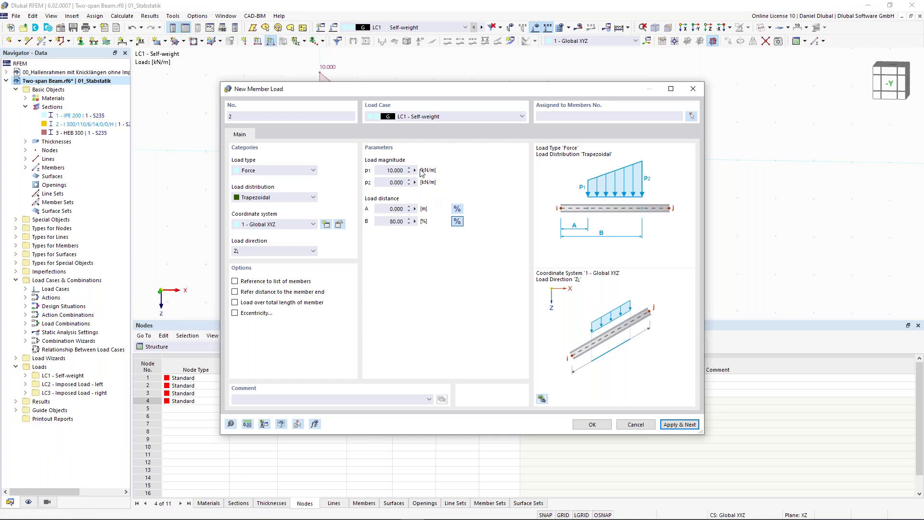
- Set the second trapezoidal load to p1 1 kN/m and p2 2 kN/m, with relative start distance A of 20 %
click(388, 171)
text(1)
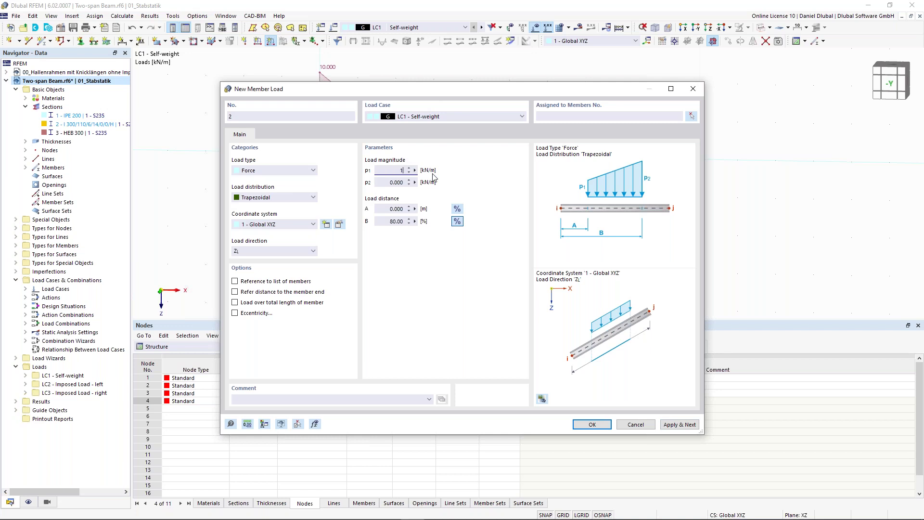
key(Tab)
text(2)
click(457, 208)
click(390, 209)
text(2)
key(Tab)
- Assign the second trapezoidal load to the horizontal member between nodes 2 and 3 and confirm it
click(691, 116)
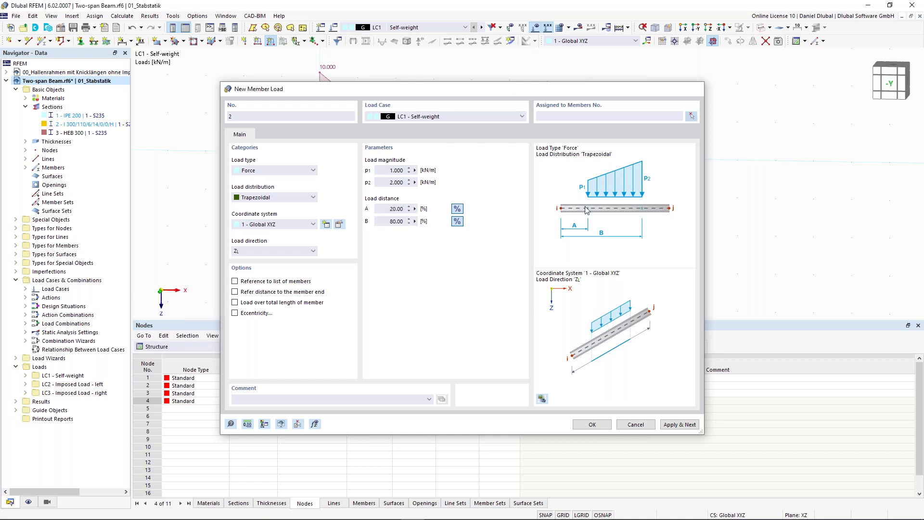
click(144, 141)
click(606, 424)
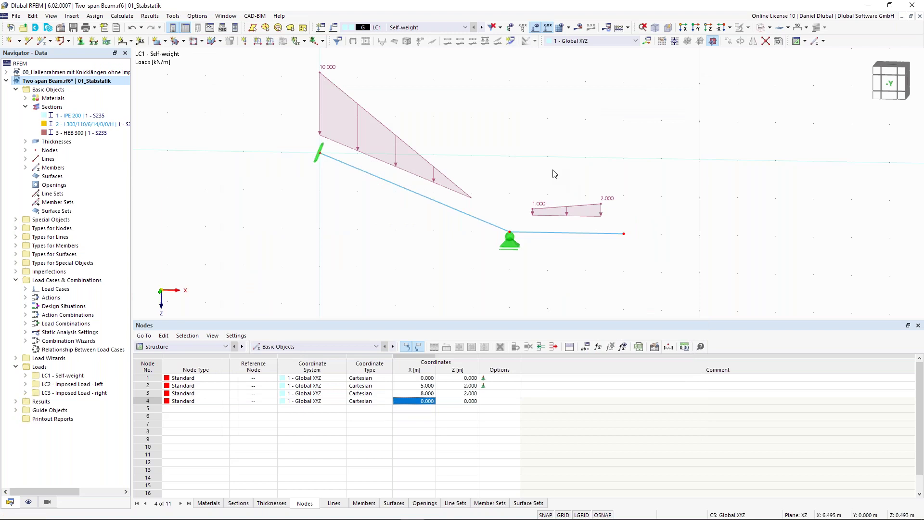
- Define a nodal load with force component Fz of 10 kN in LC1 and assign it to node 3
middle_drag(484, 136, 481, 159)
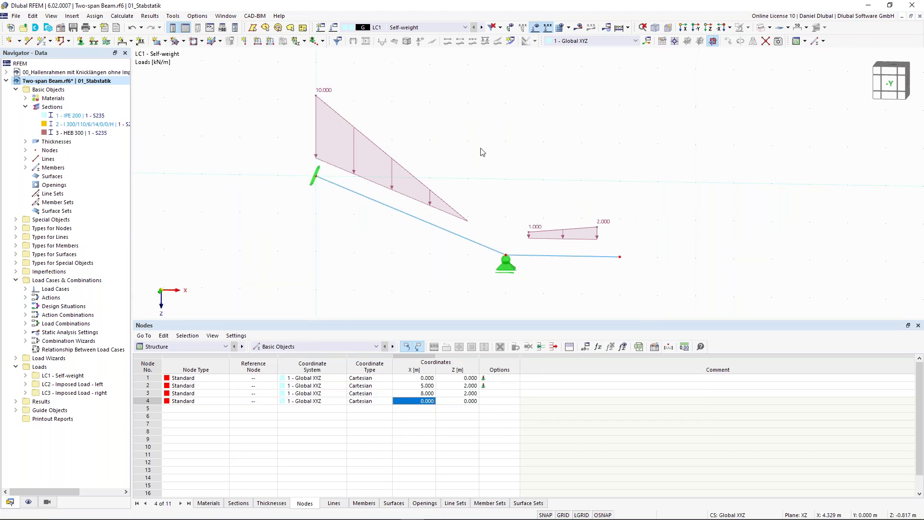
middle_drag(528, 181, 482, 170)
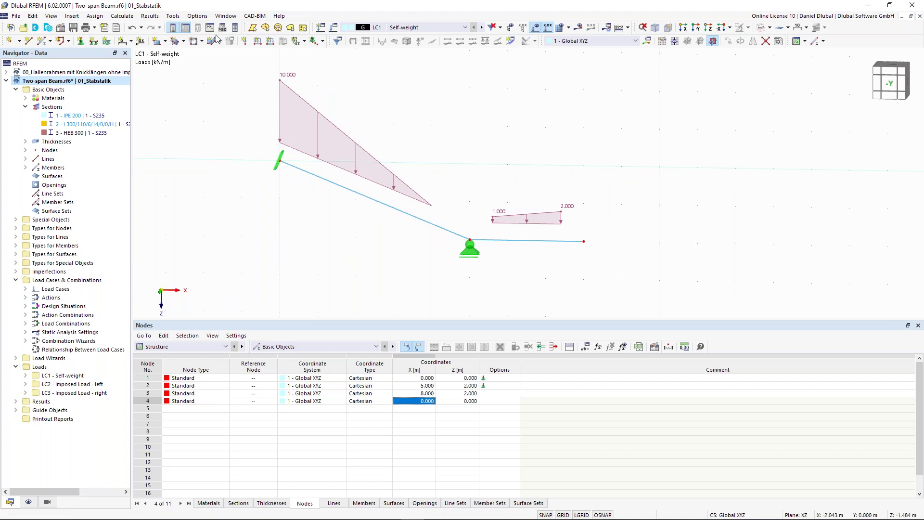
click(245, 42)
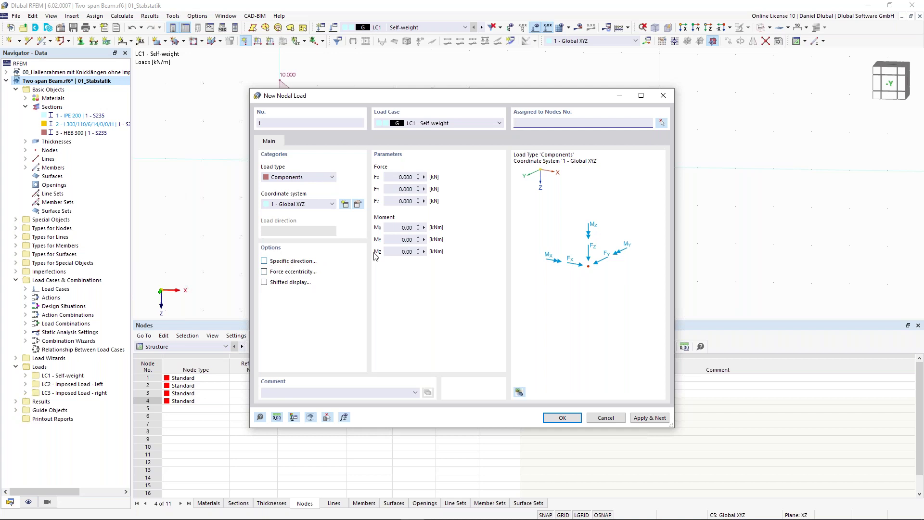
double_click(405, 200)
text(10)
key(shift+Tab)
click(662, 123)
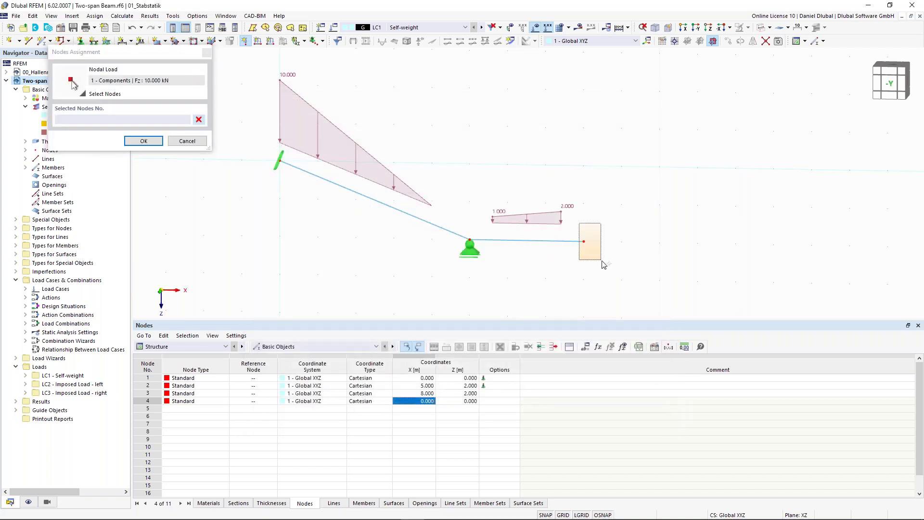
click(602, 264)
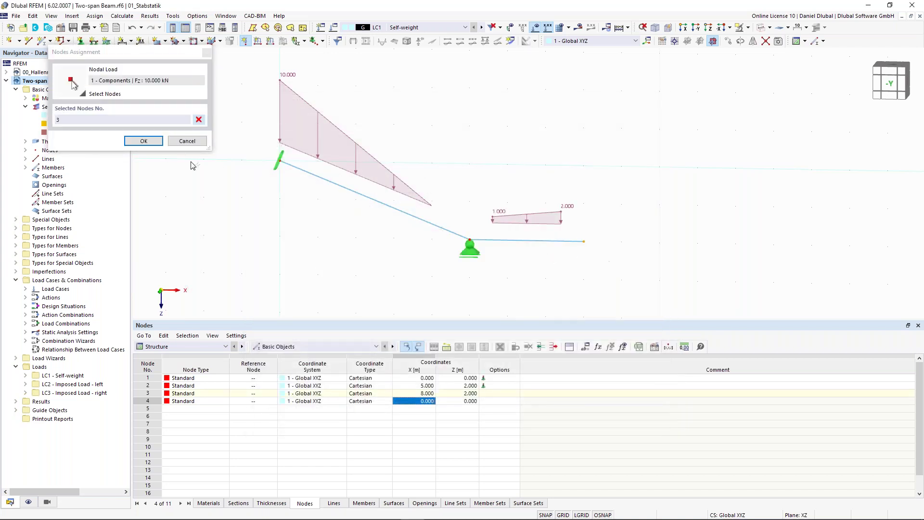
click(143, 140)
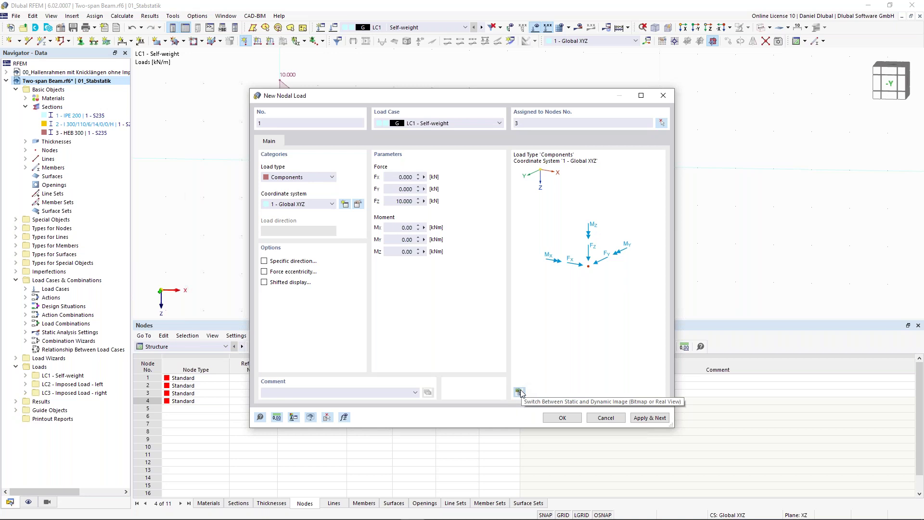
- Switch the nodal load preview to the real model view and frame the load at node 3
click(520, 391)
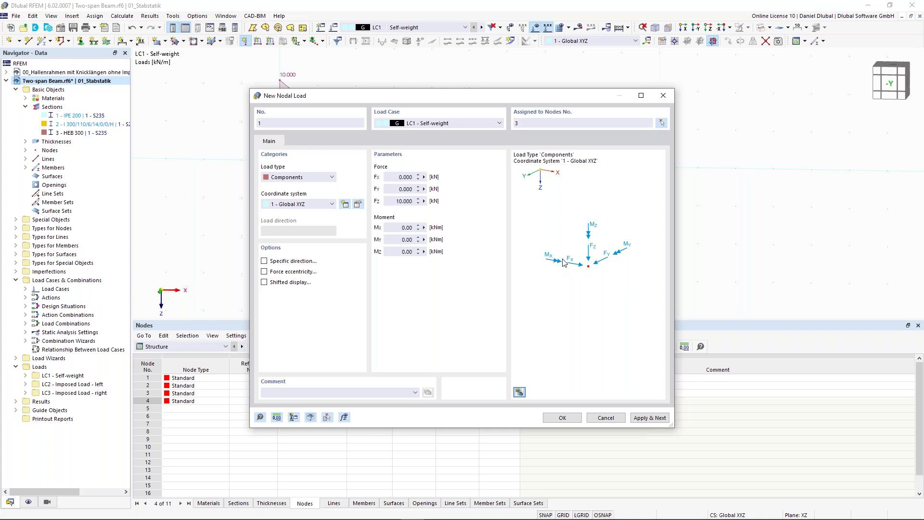
scroll(547, 269, down, 3)
middle_drag(549, 266, 585, 265)
scroll(602, 261, down, 1)
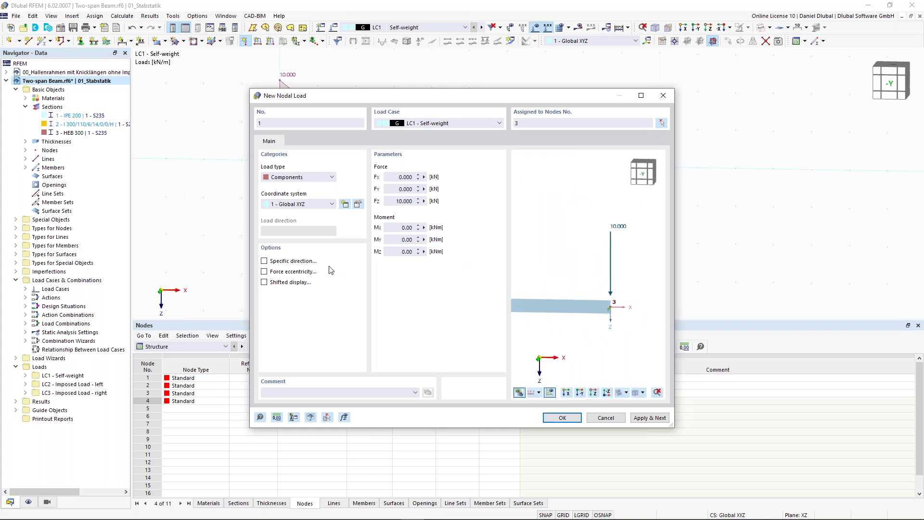
- Give the nodal load a specific direction rotated by -60° about Y' and confirm the load
click(264, 261)
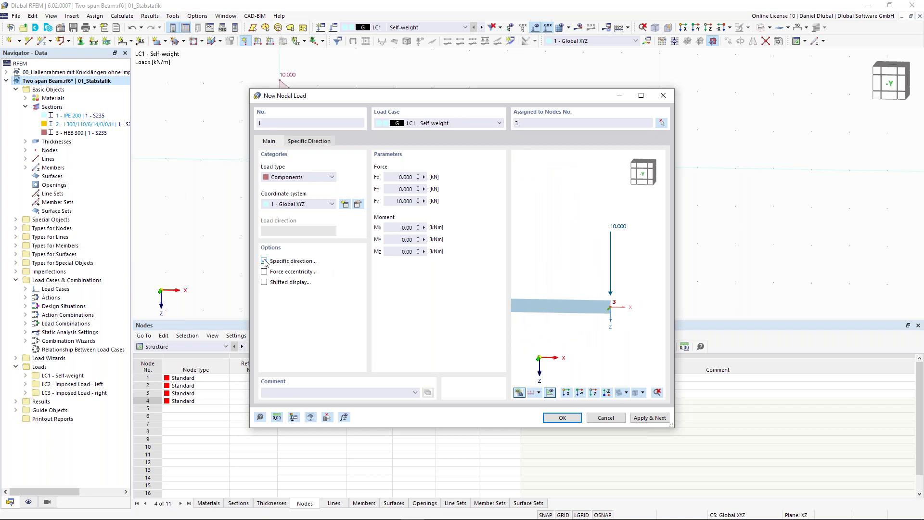
click(308, 144)
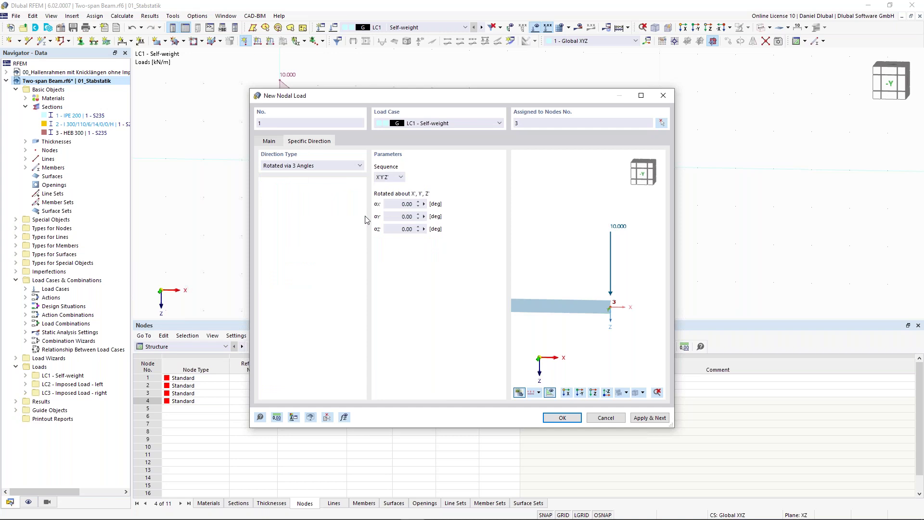
click(406, 217)
text(-60)
click(405, 204)
ctrl+middle_drag(605, 284, 592, 270)
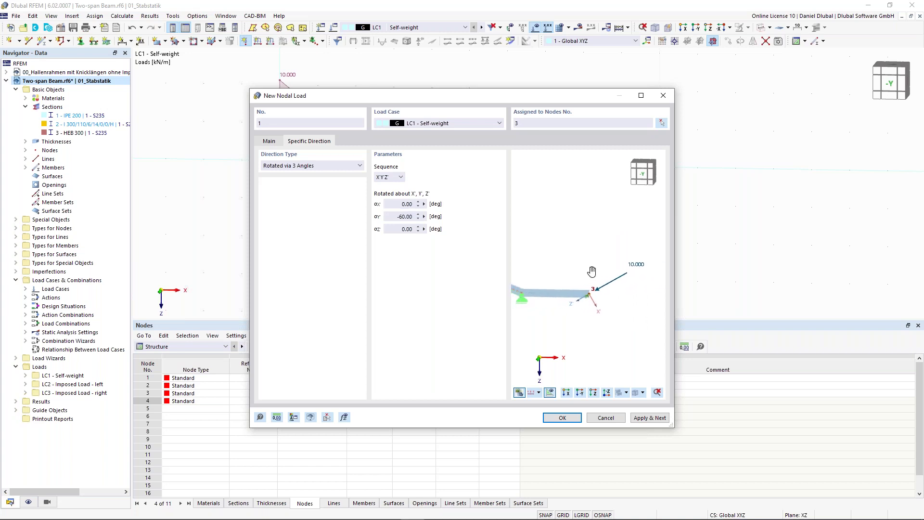
click(563, 418)
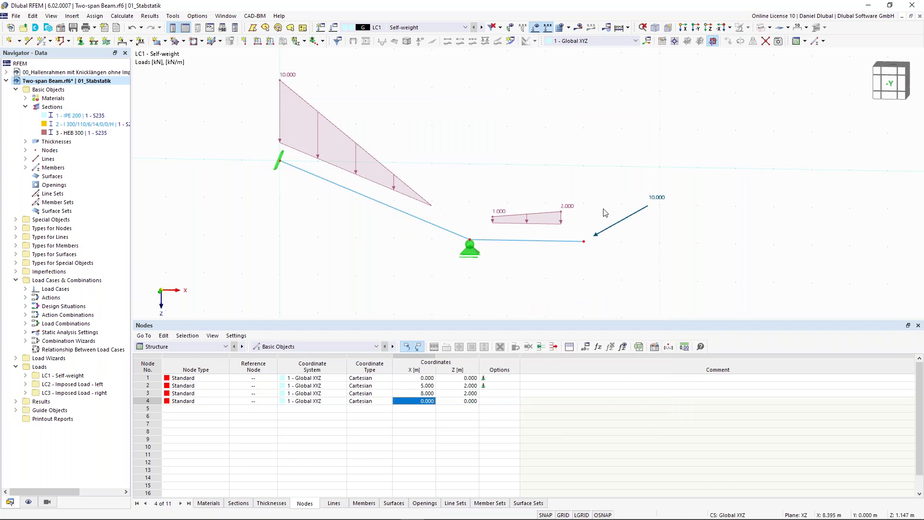
- Define a new imposed nodal deformation in LC1 with an imposed displacement uZ of -20 mm
scroll(609, 181, down, 1)
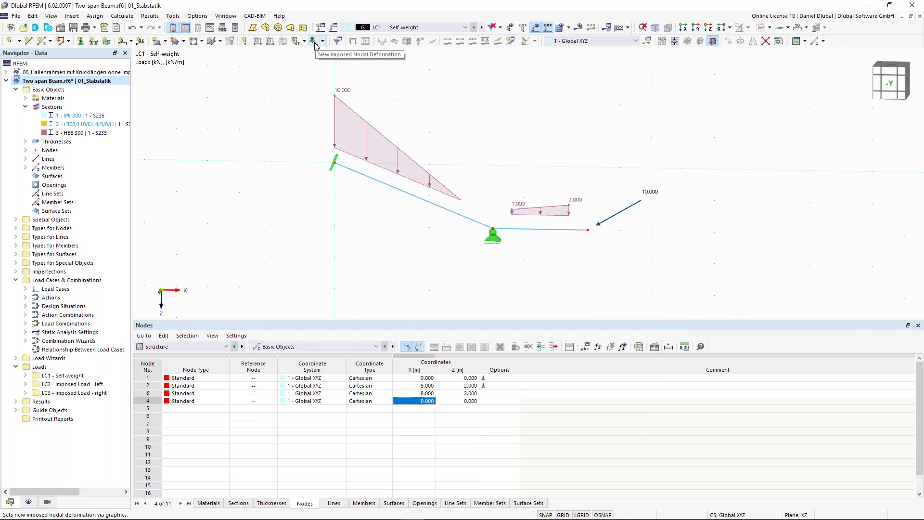
scroll(494, 238, up, 1)
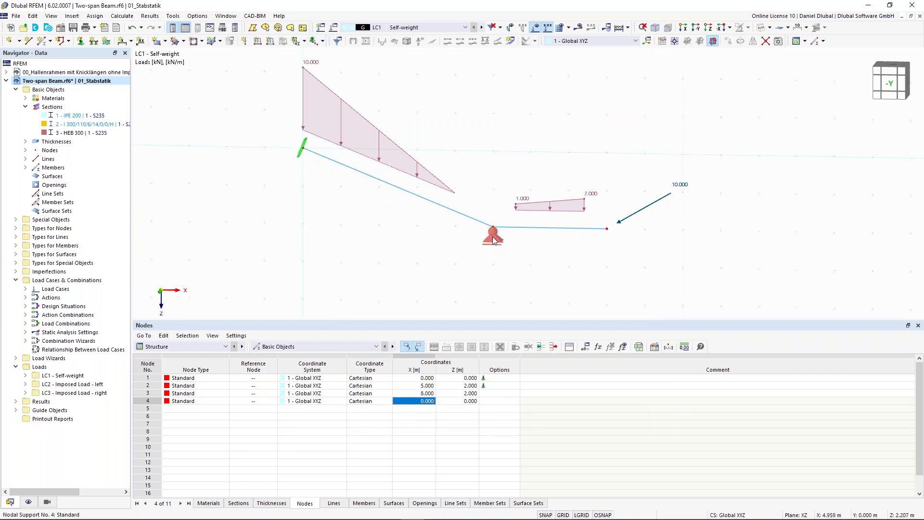
scroll(494, 239, up, 1)
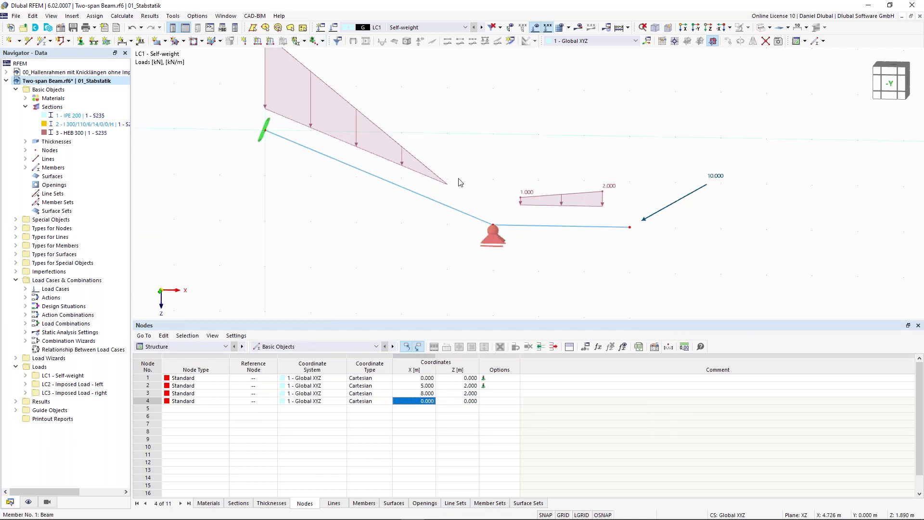
click(324, 42)
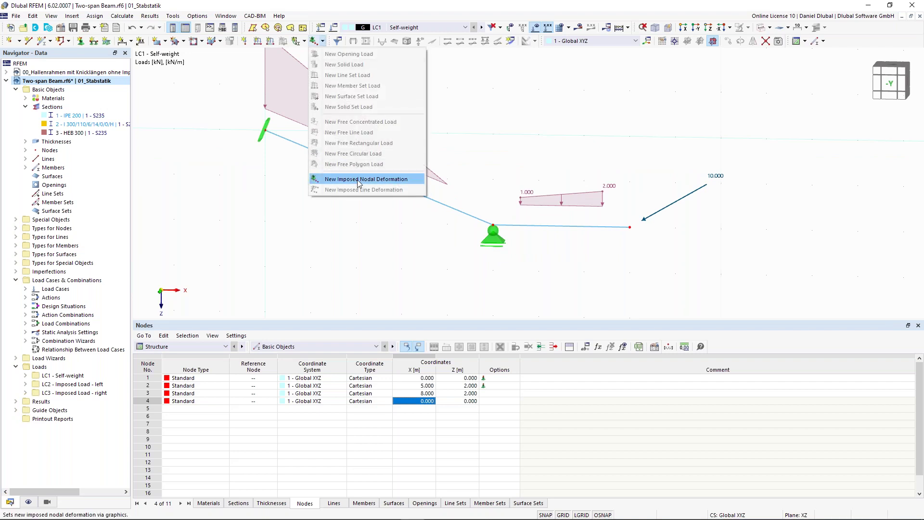
click(324, 42)
click(324, 42)
click(354, 182)
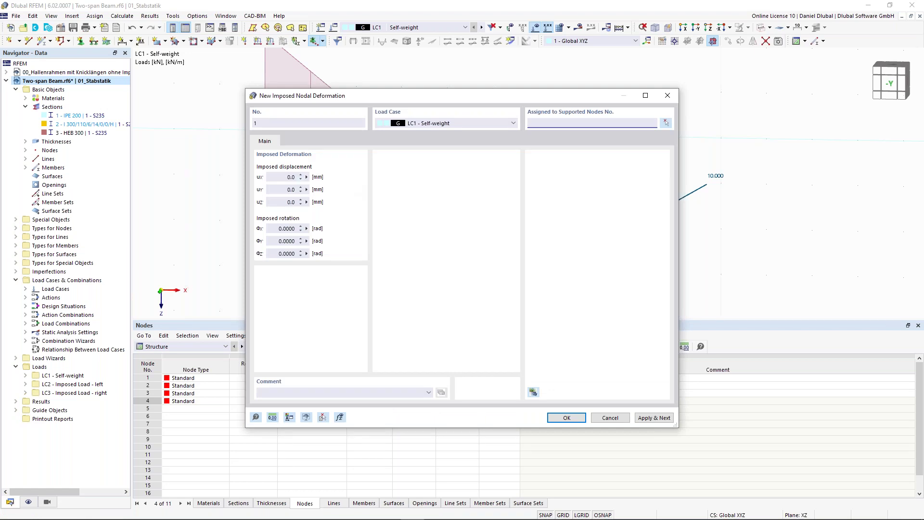
click(279, 177)
click(291, 202)
text(-20)
- Assign the imposed nodal deformation to supported node 2 and confirm it
click(665, 122)
click(495, 235)
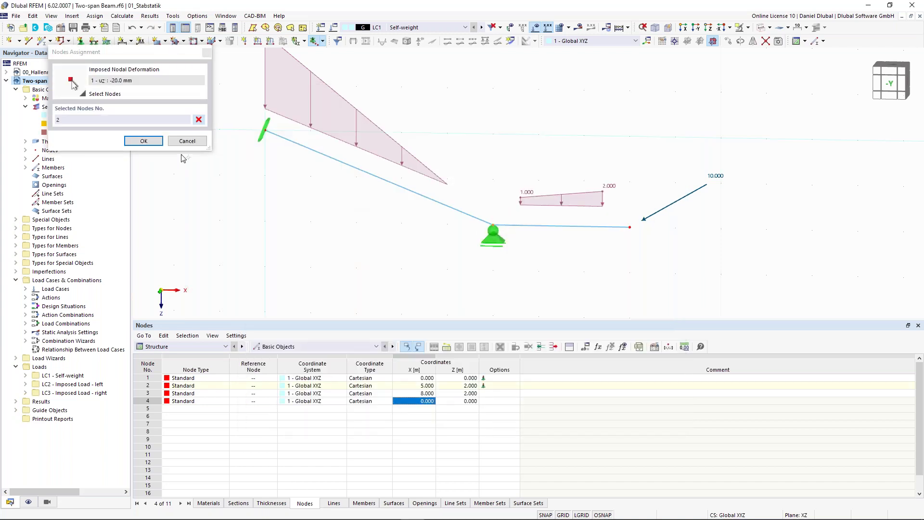
click(156, 142)
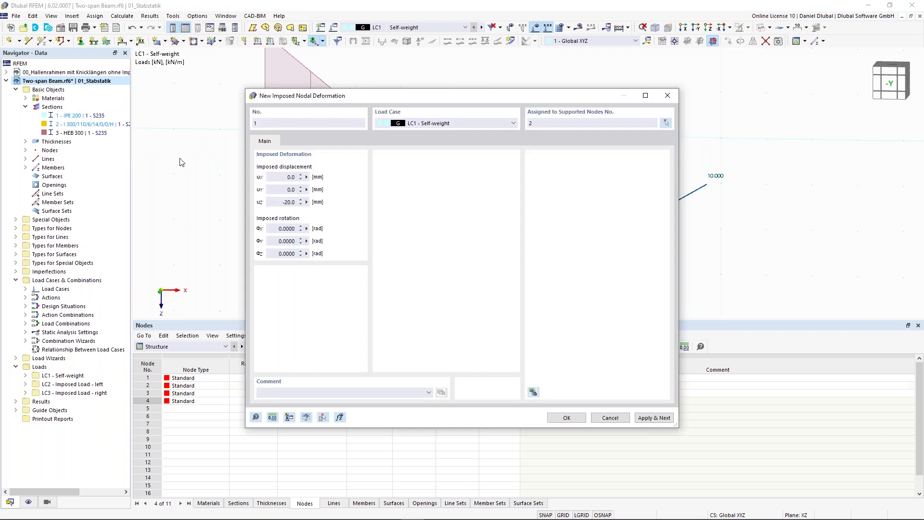
click(565, 417)
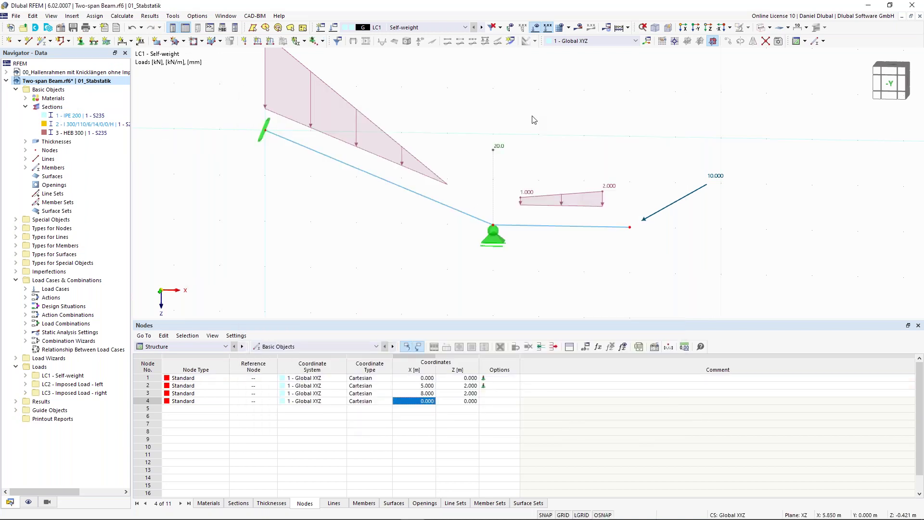
- Examine the shear force Vz and the axial force N diagrams of the members for LC1
scroll(533, 120, down, 1)
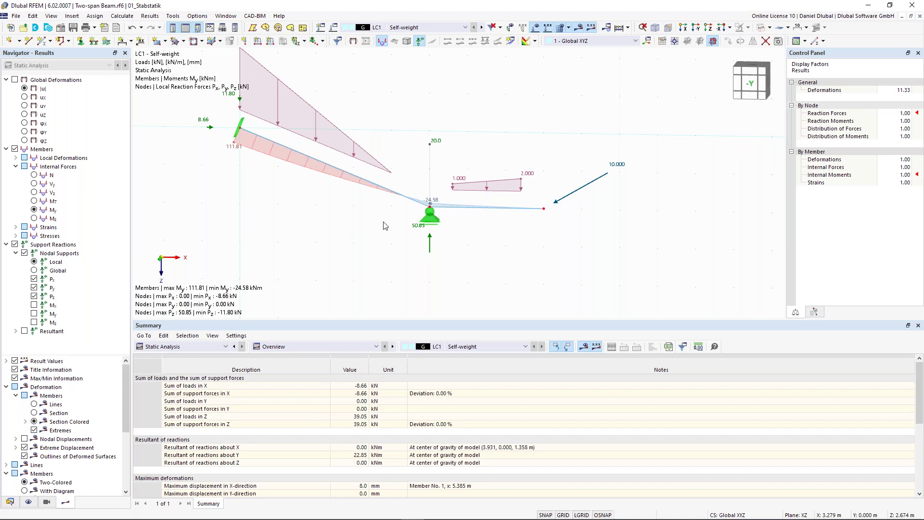
click(34, 192)
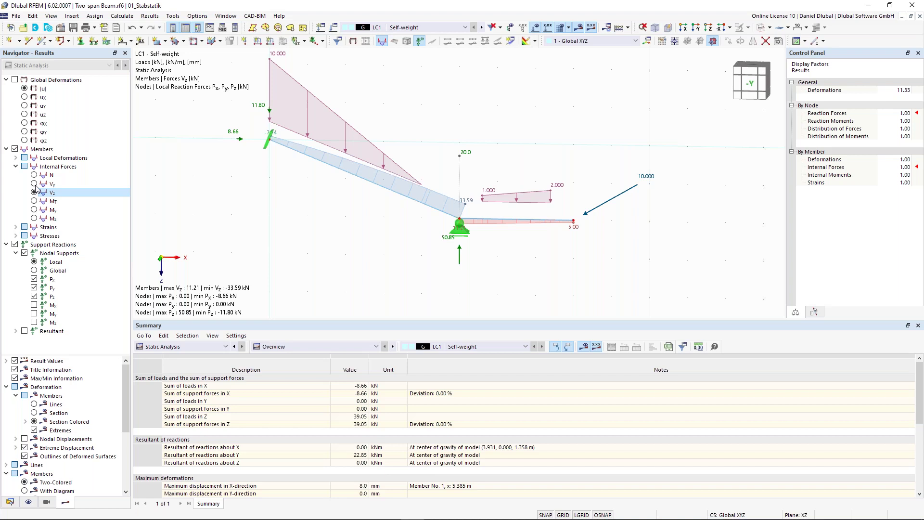
click(34, 175)
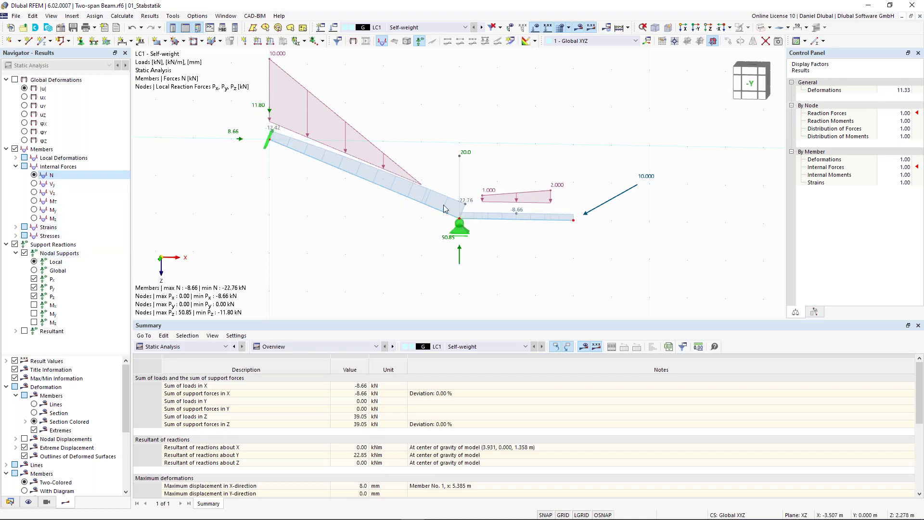
scroll(448, 211, up, 1)
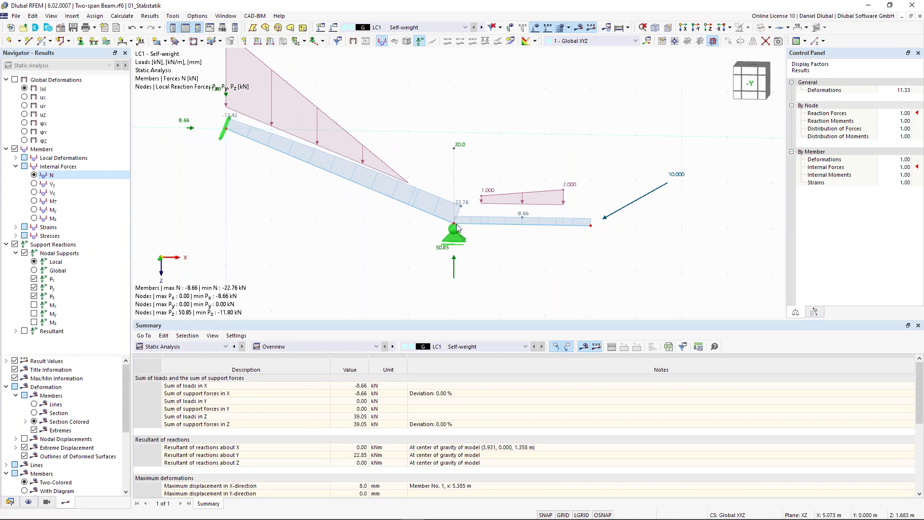
- Show the global deformation uZ with the members drawn as lines and examine the deformed beam
click(15, 80)
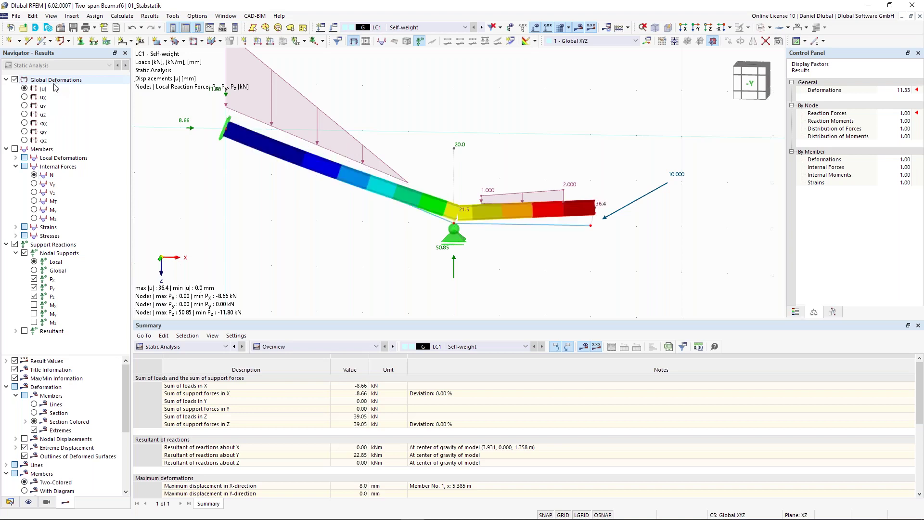
click(24, 115)
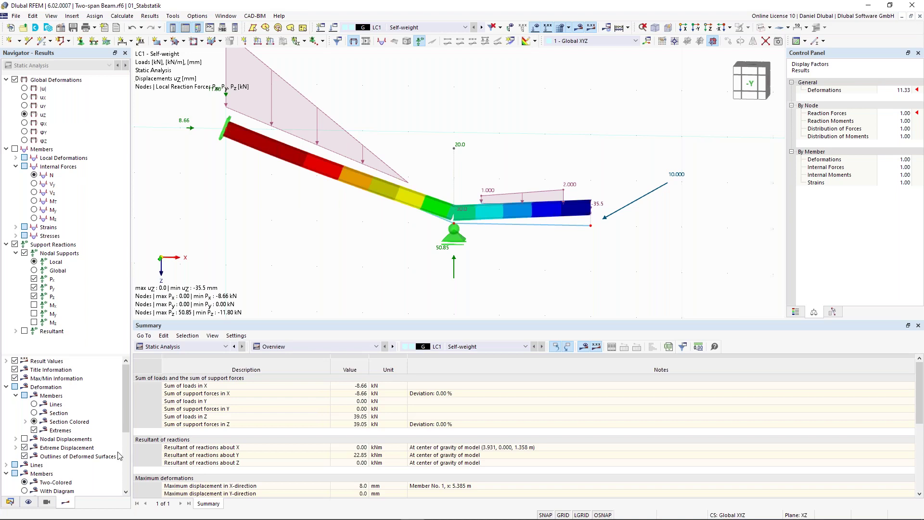
click(34, 404)
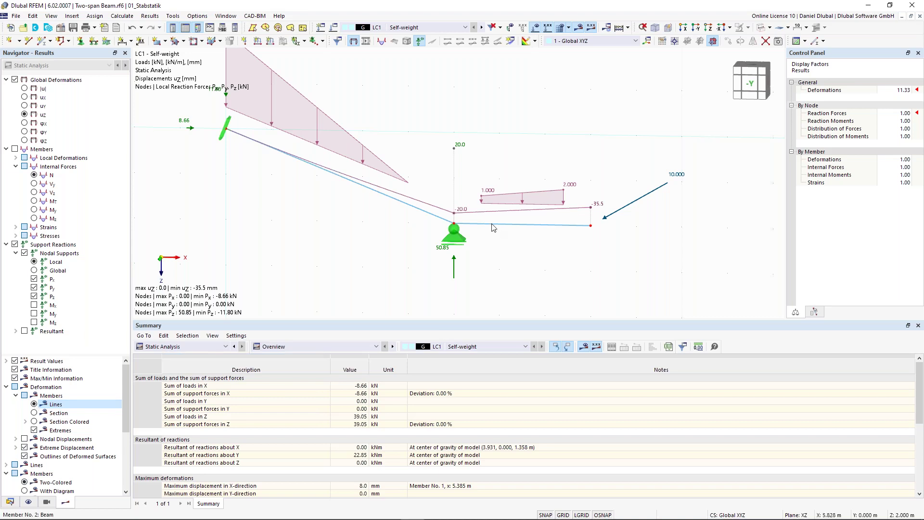
scroll(437, 237, up, 2)
scroll(437, 236, down, 2)
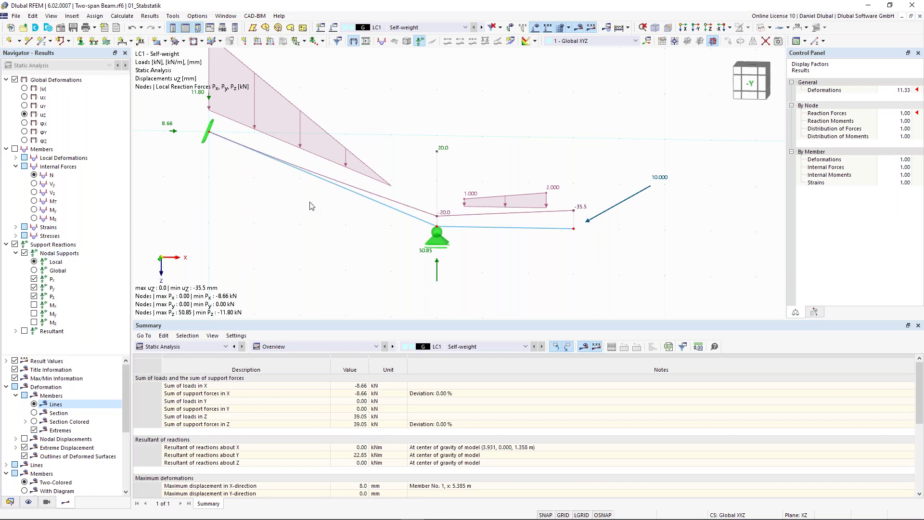
- Select the entire cranked beam together with its supports and loads
scroll(448, 159, down, 5)
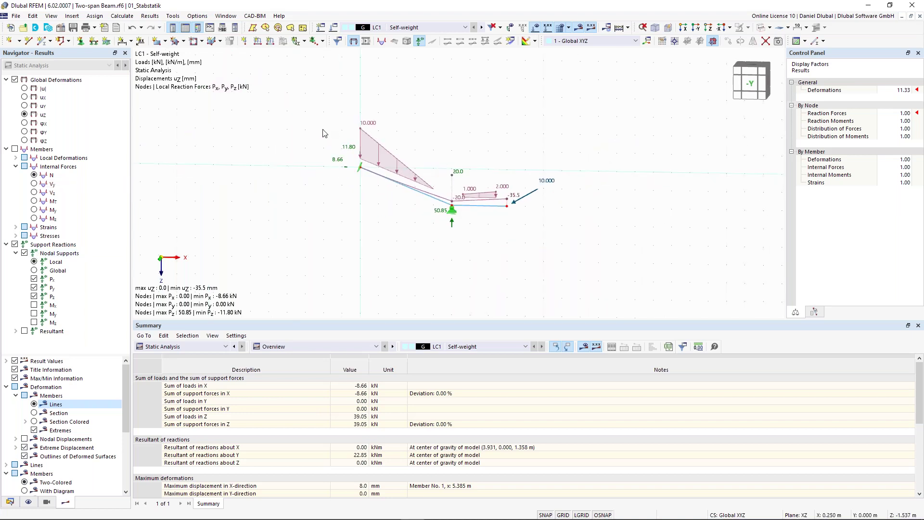
drag(312, 102, 581, 262)
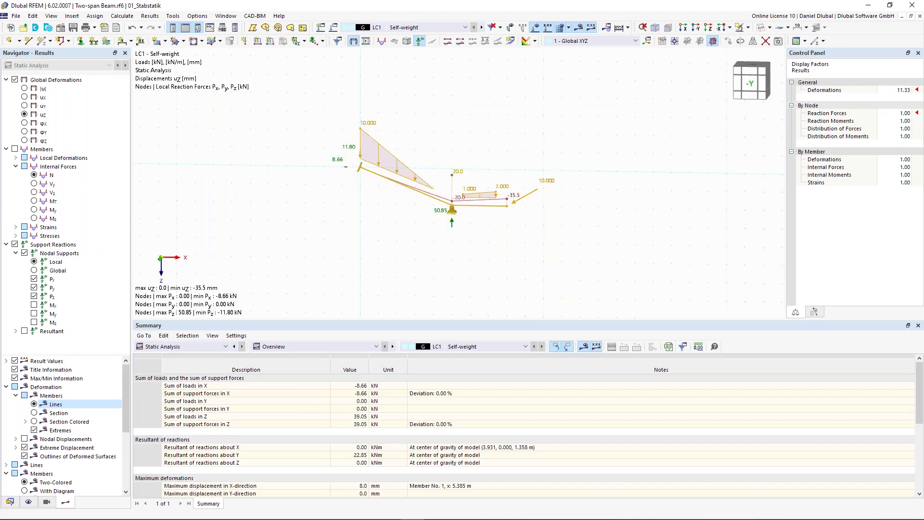
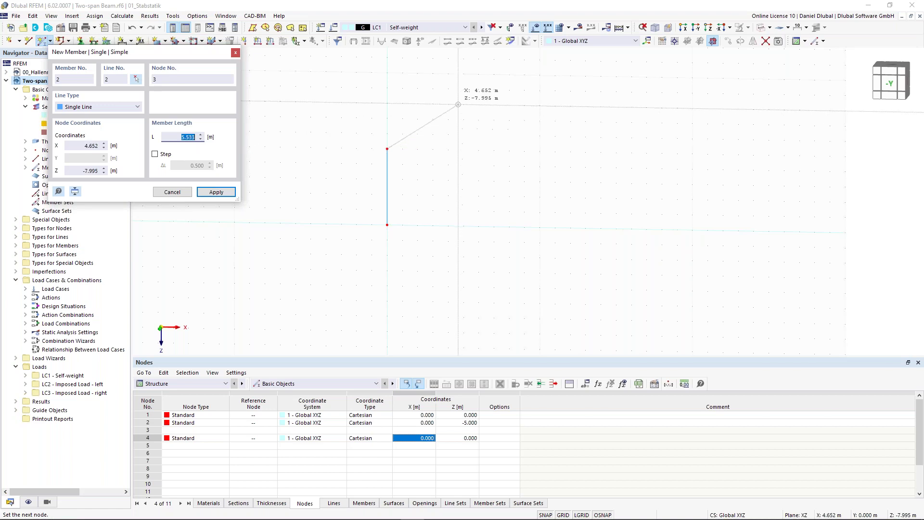
- Place the end node of the sloping second member at X 5.000 m, Z -8.000 m and finish member placement
click(463, 105)
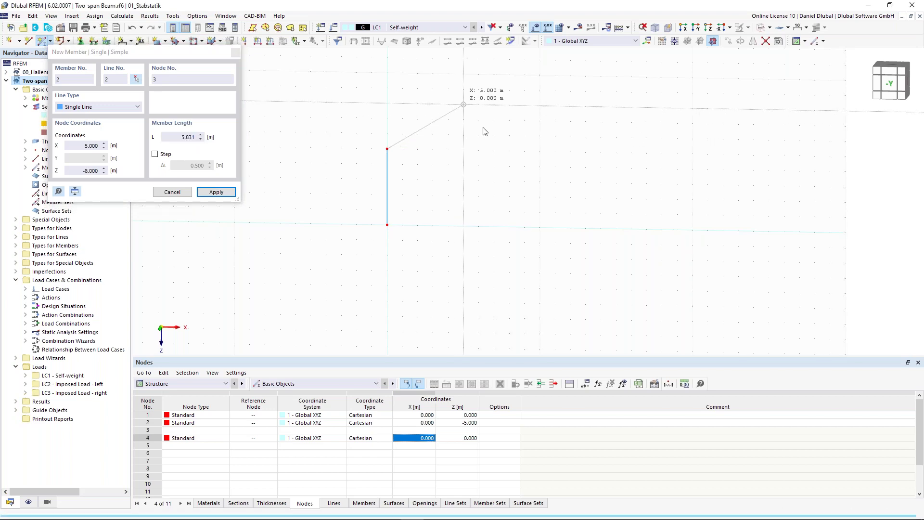
key(Escape)
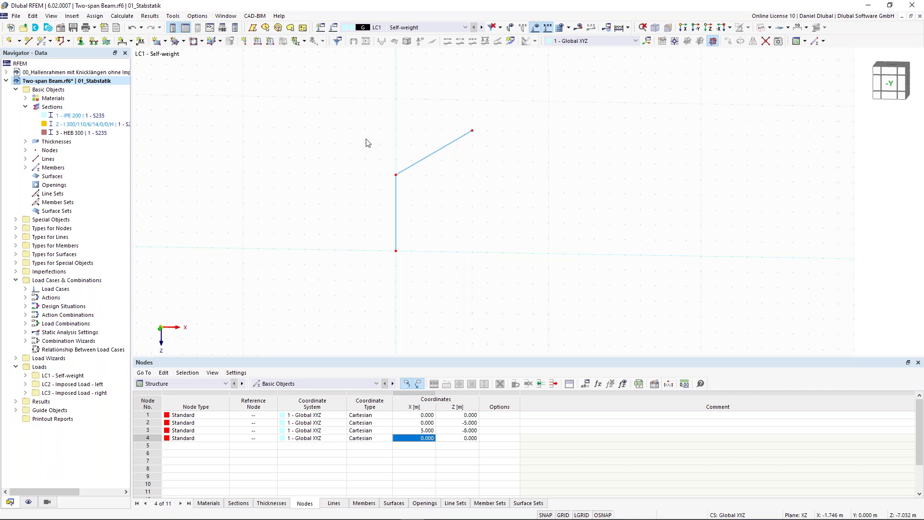
- Mirror the column and rafter as a copy about the YZ plane through the rafter's upper node 3
right_click(430, 171)
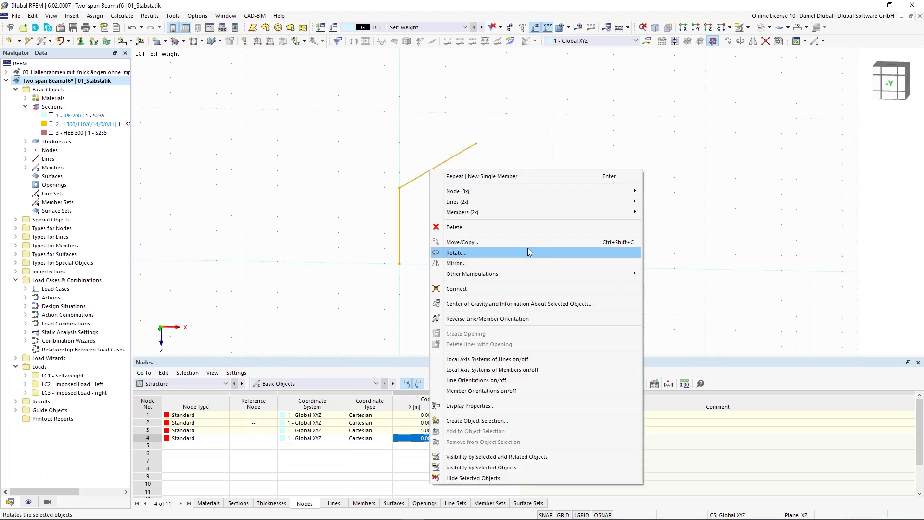
click(519, 263)
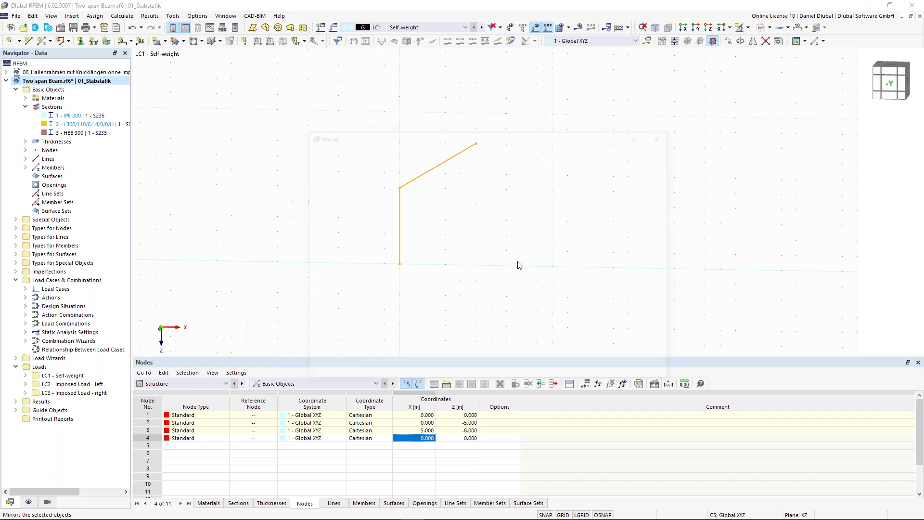
click(317, 179)
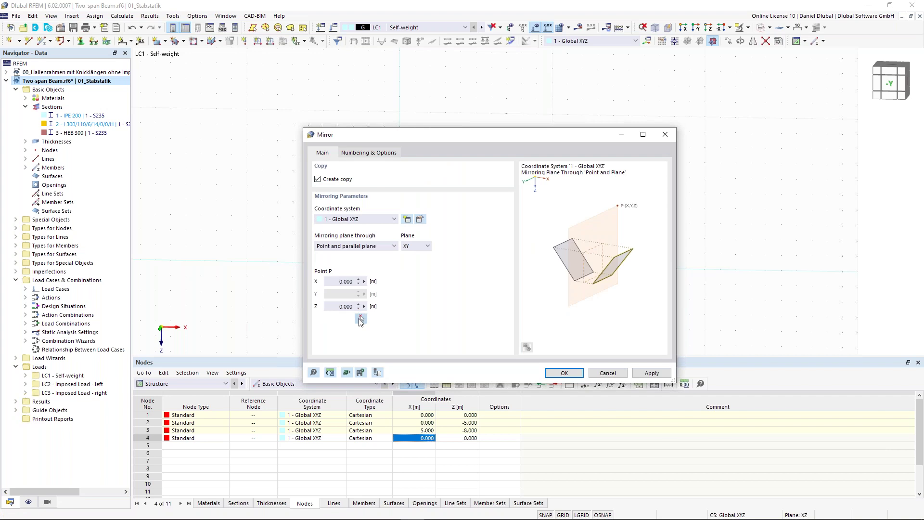
click(360, 319)
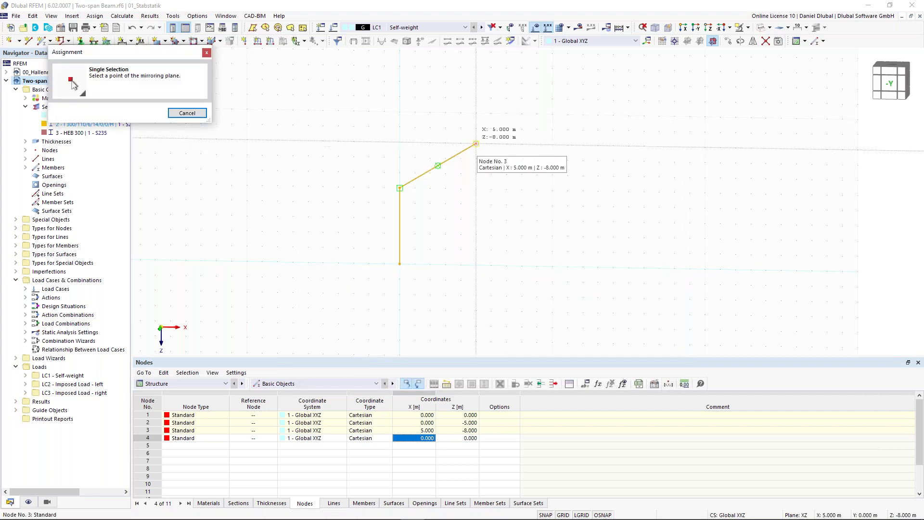
click(476, 144)
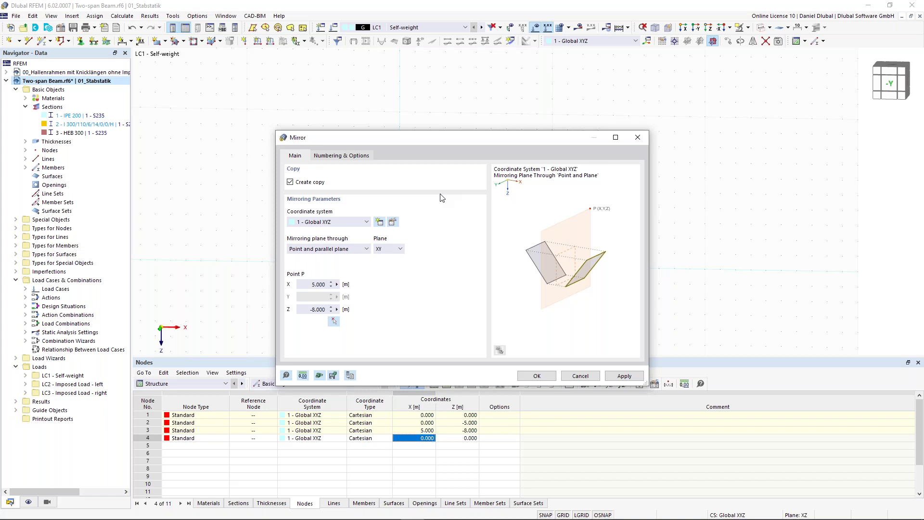
click(397, 249)
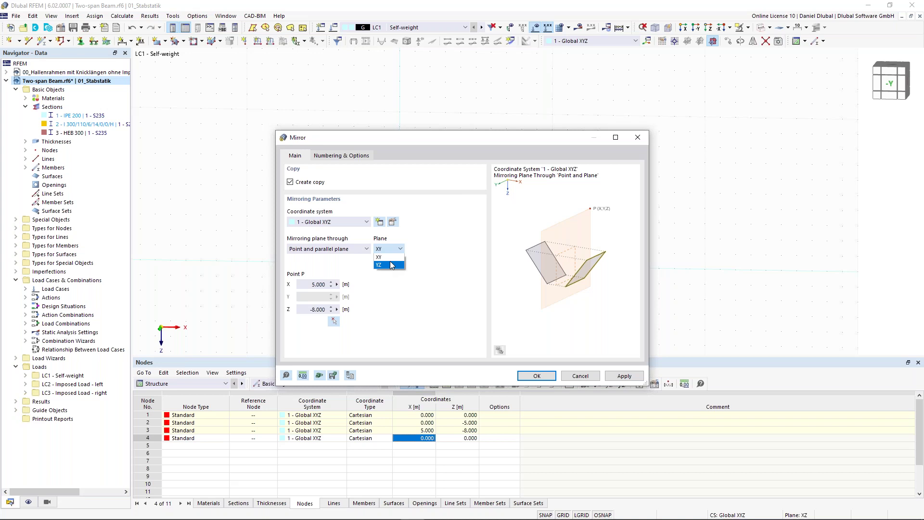
click(390, 264)
key(Return)
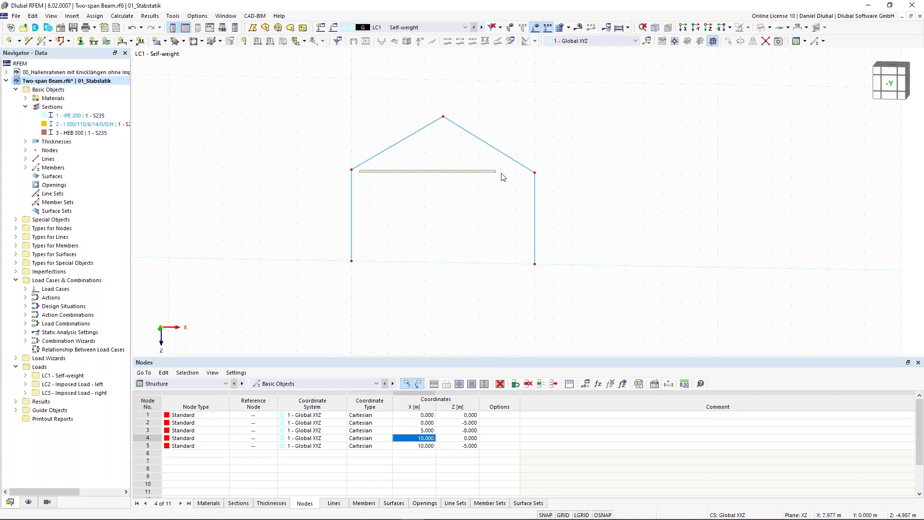
- Begin defining a new single member with member type Beam
click(42, 41)
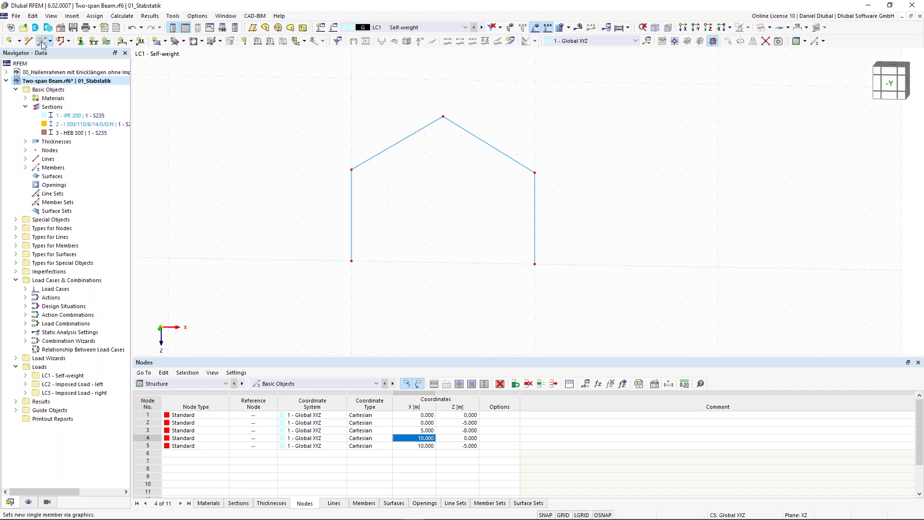
double_click(555, 271)
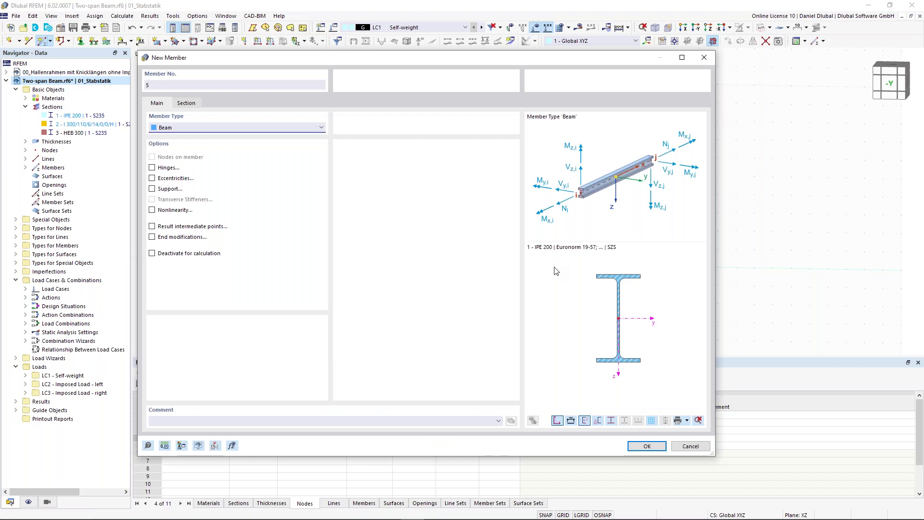
click(192, 130)
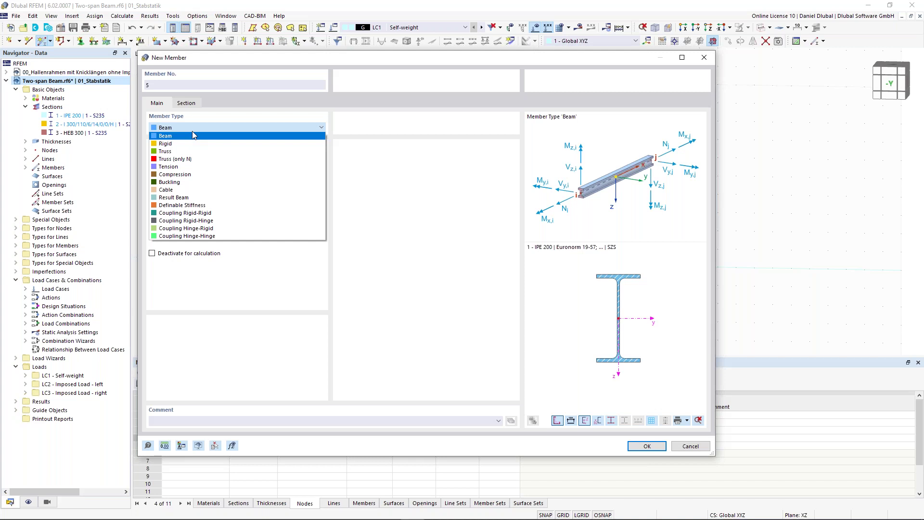
click(192, 131)
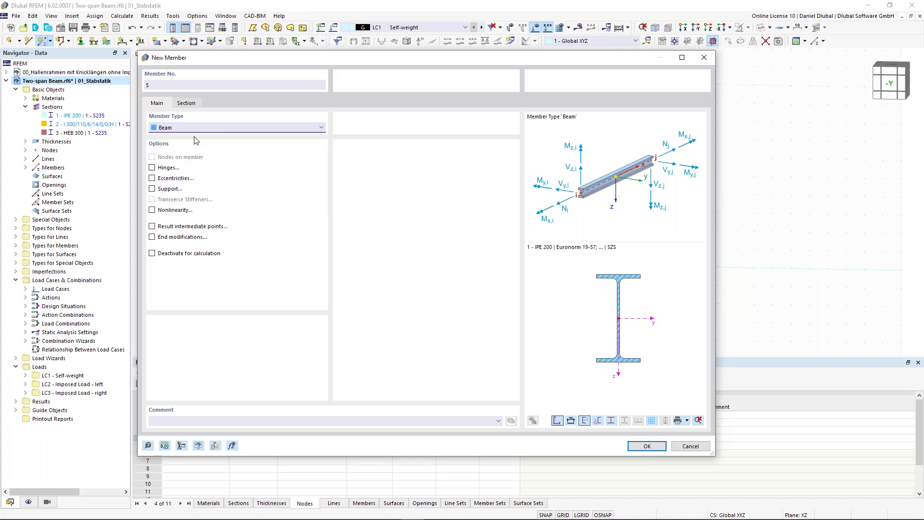
click(191, 104)
click(166, 106)
- Enable hinges for the new member and assign hinge 1 (Local xyz) at both its start and end
click(152, 168)
click(215, 103)
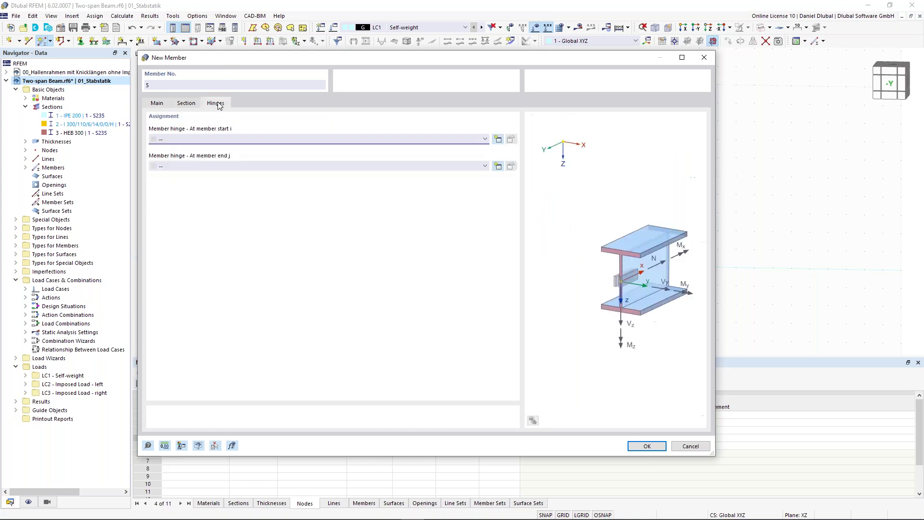
click(225, 139)
click(223, 153)
click(220, 166)
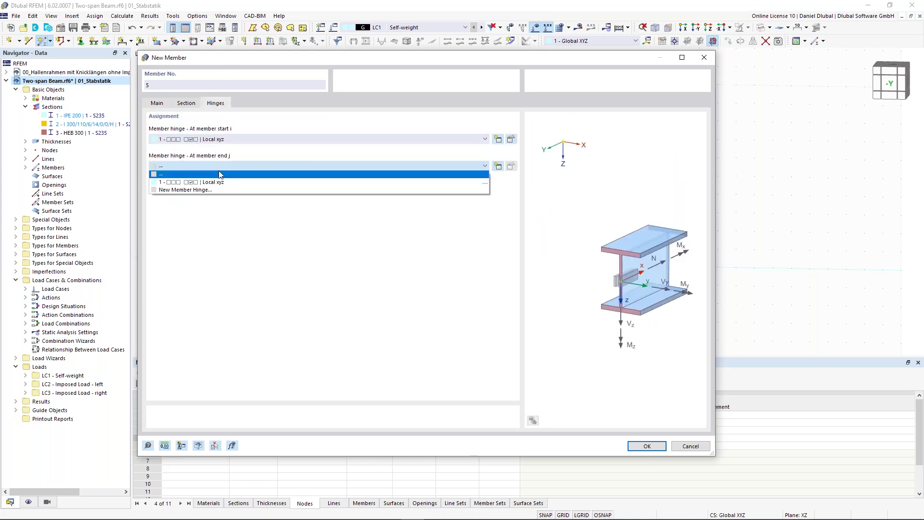
click(218, 180)
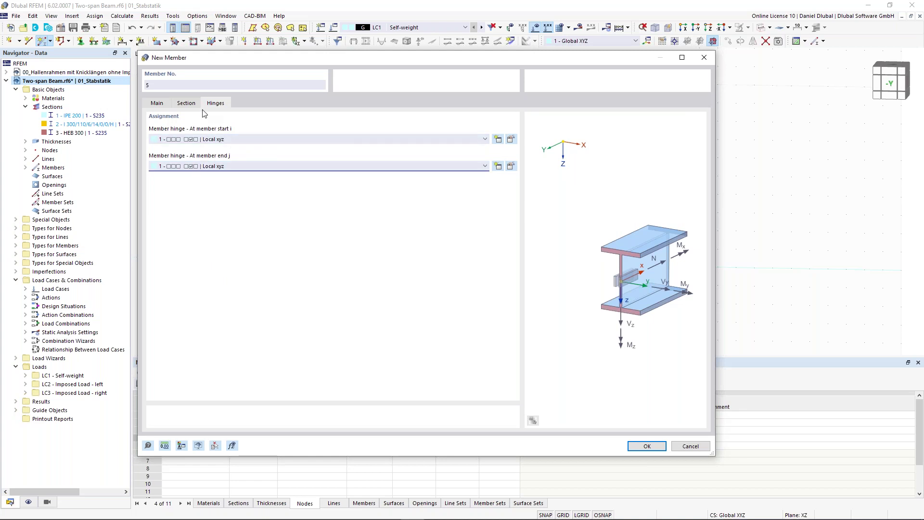
- Create a new CHC 60.3x4.0 (EN 10219-2:1997, Continental Steel) section for the new member
click(186, 103)
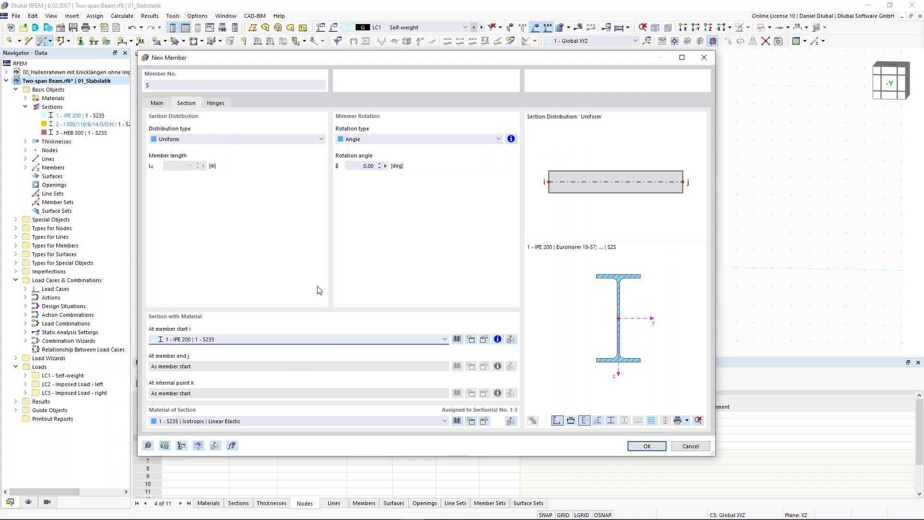
drag(379, 51, 410, 51)
click(463, 333)
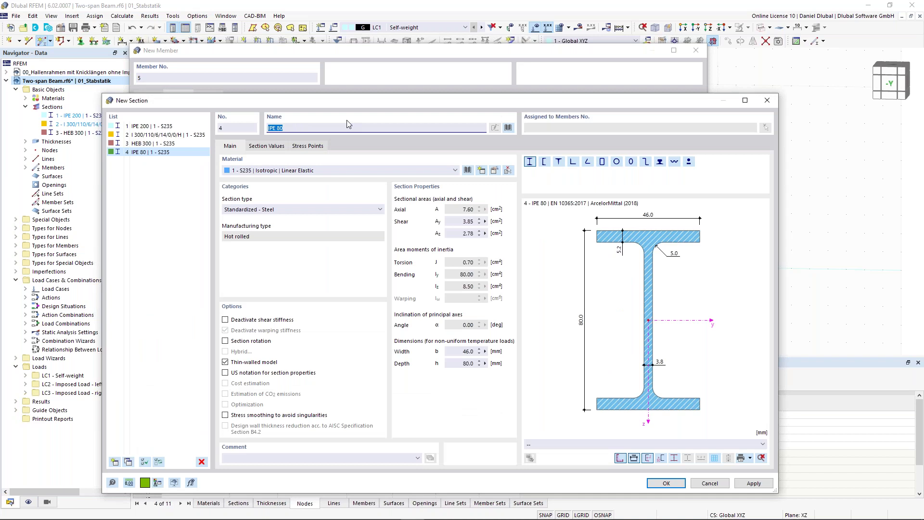
text(HC)
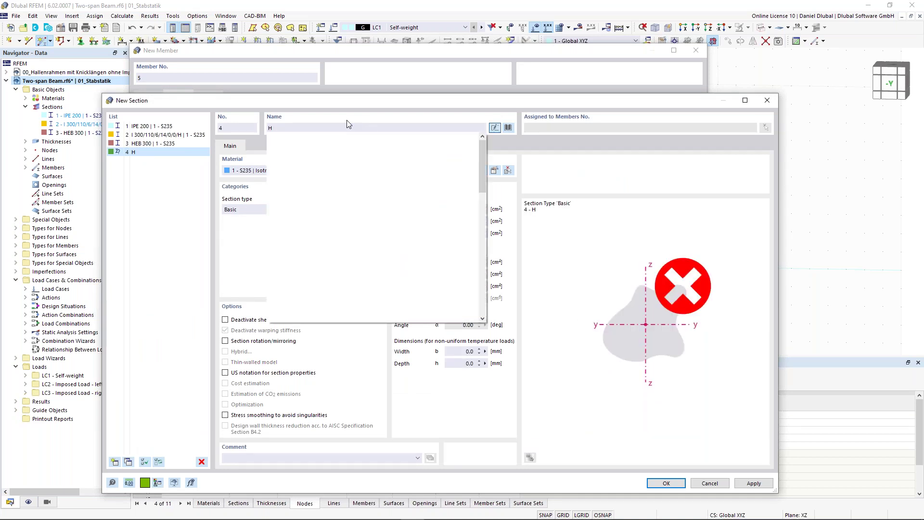
key(BackSpace)
key(BackSpace)
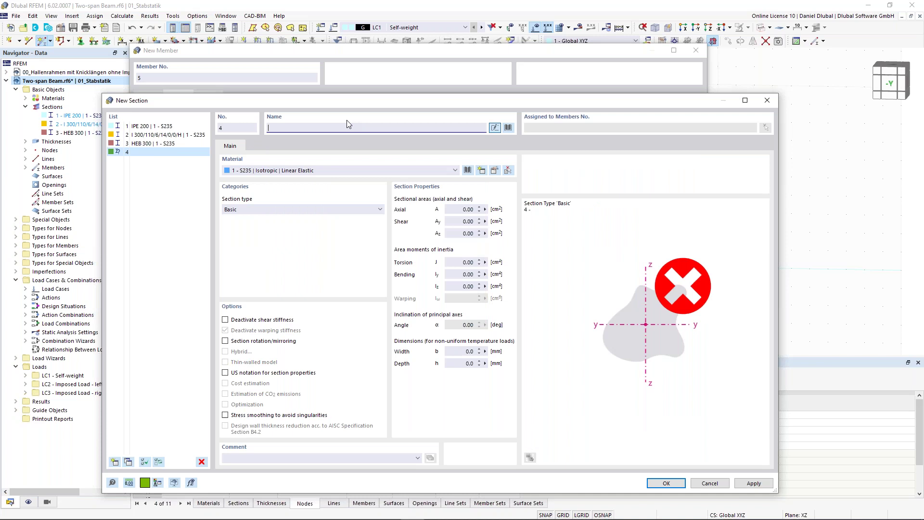
text(Ch)
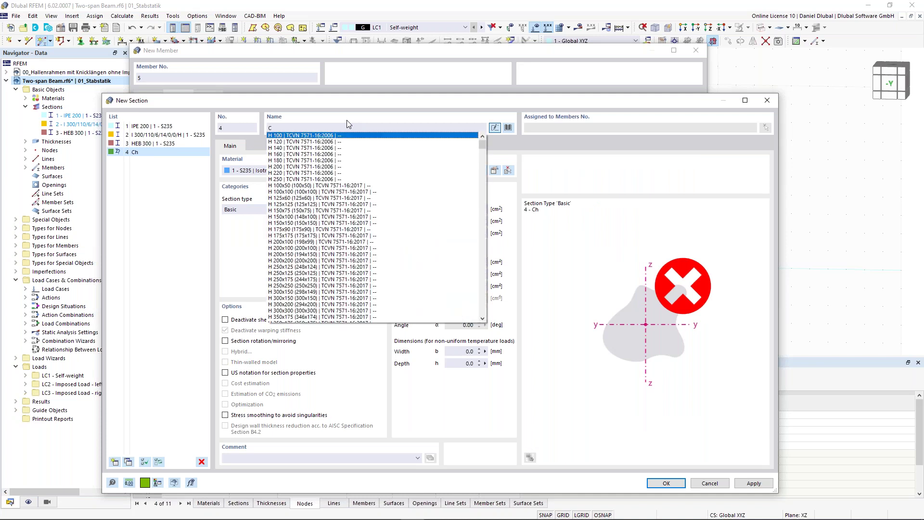
text(HC)
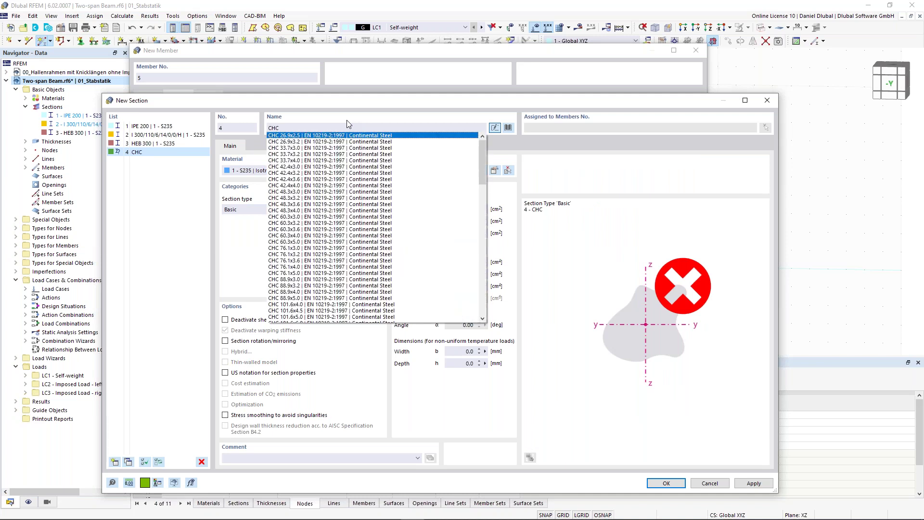
click(291, 235)
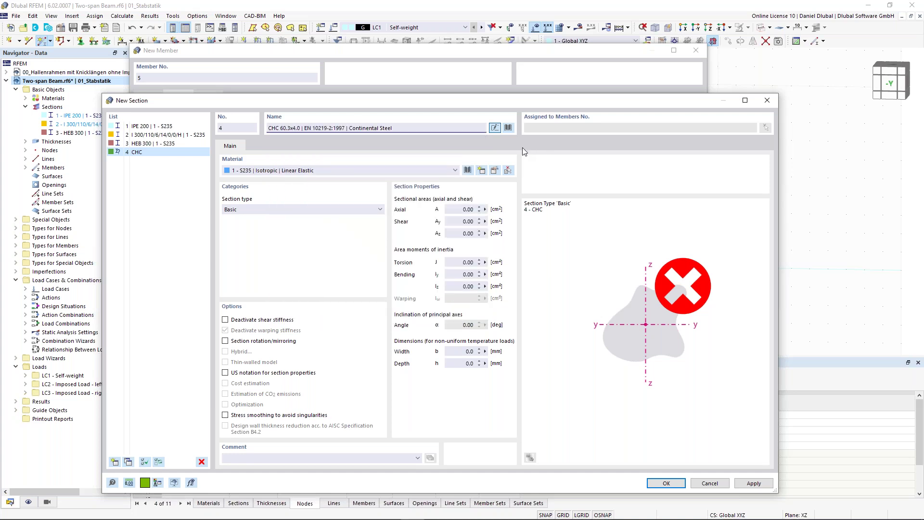
click(674, 484)
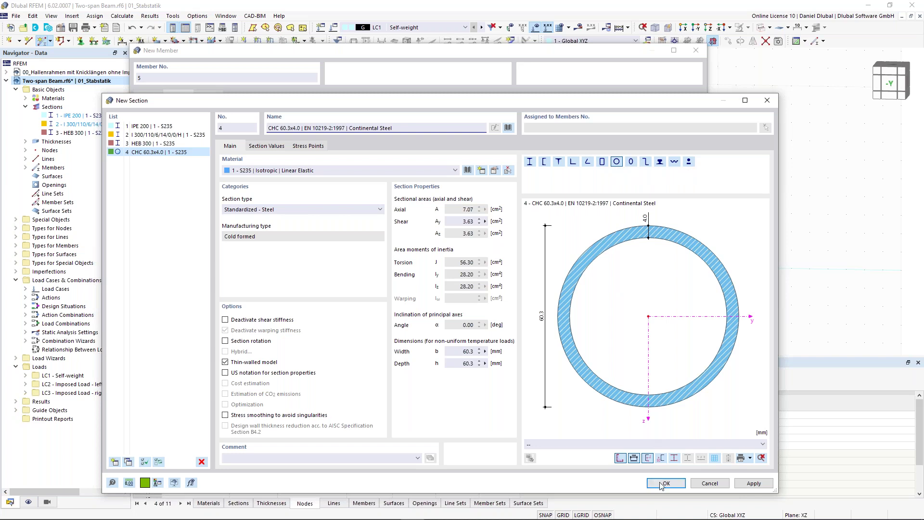
key(Escape)
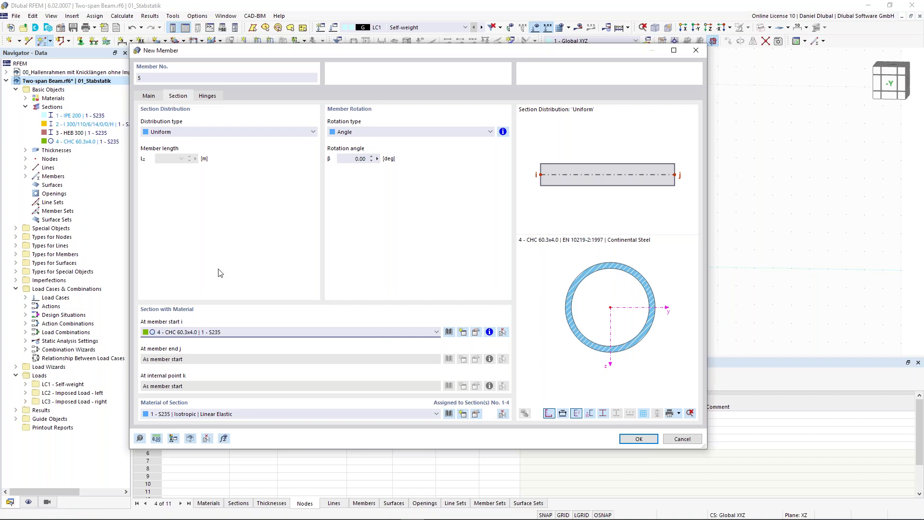
- Place the hinged member between the two eaves nodes of the frame and finish member placement
click(638, 440)
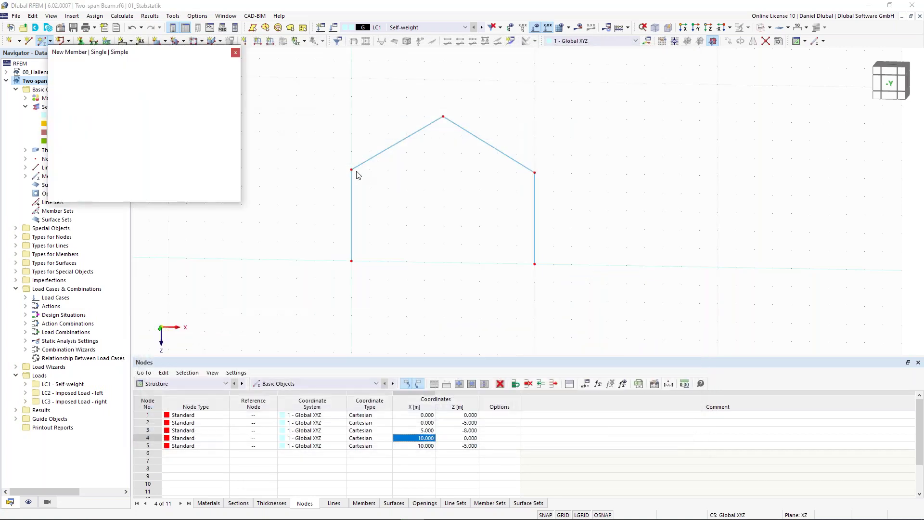
click(351, 169)
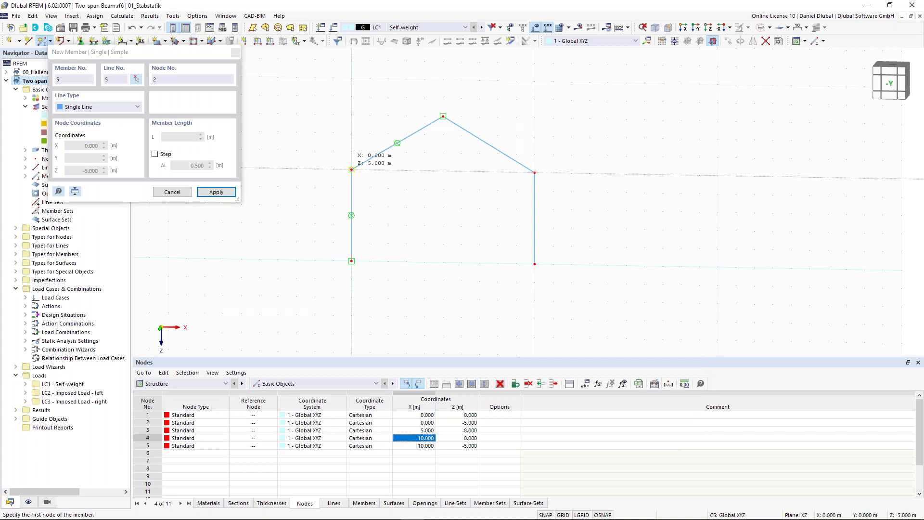
click(535, 172)
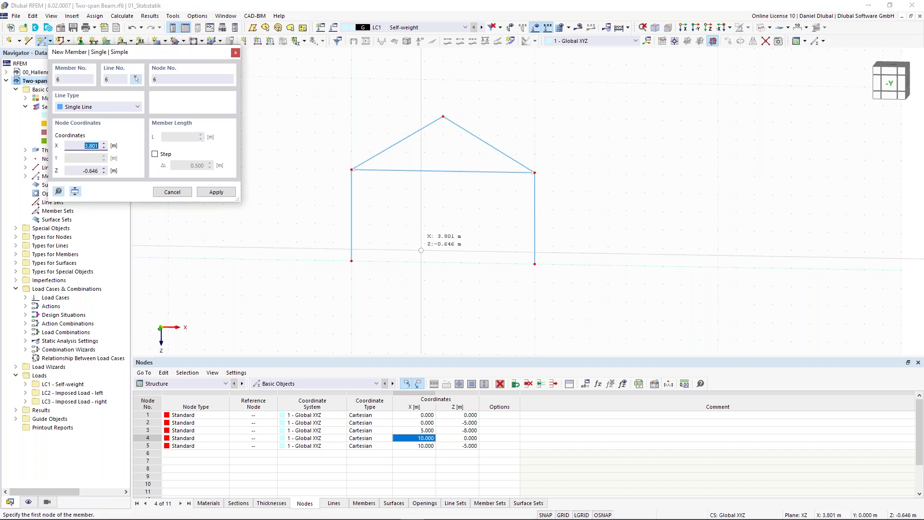
key(Escape)
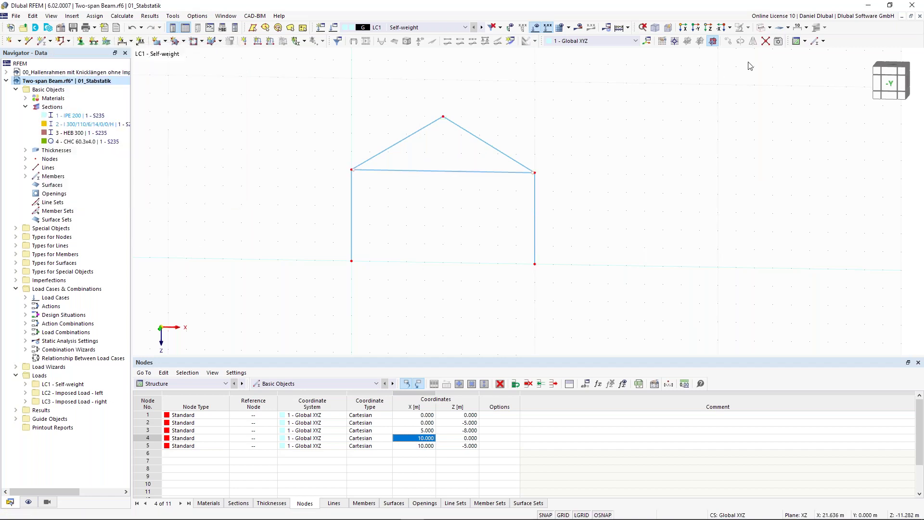
- Display the members as solids and assign the hinged nodal support to column base nodes 1 and 4
click(763, 29)
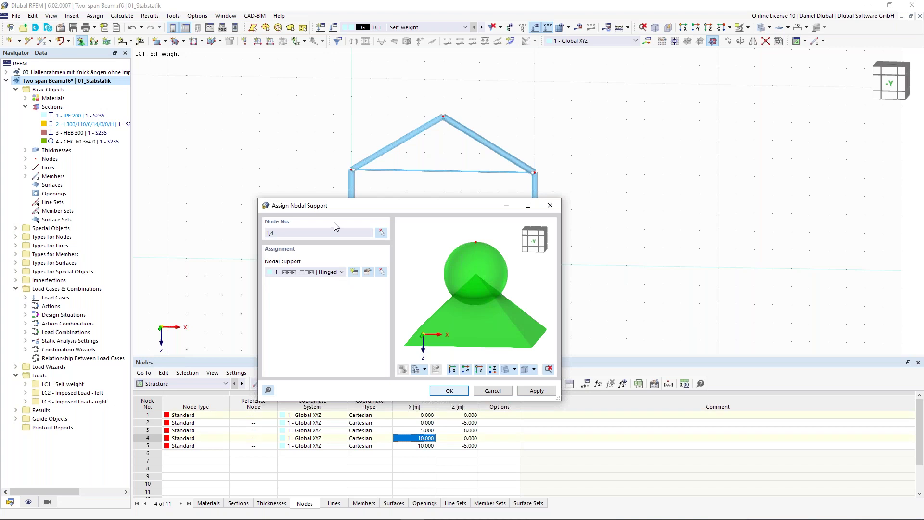
key(Return)
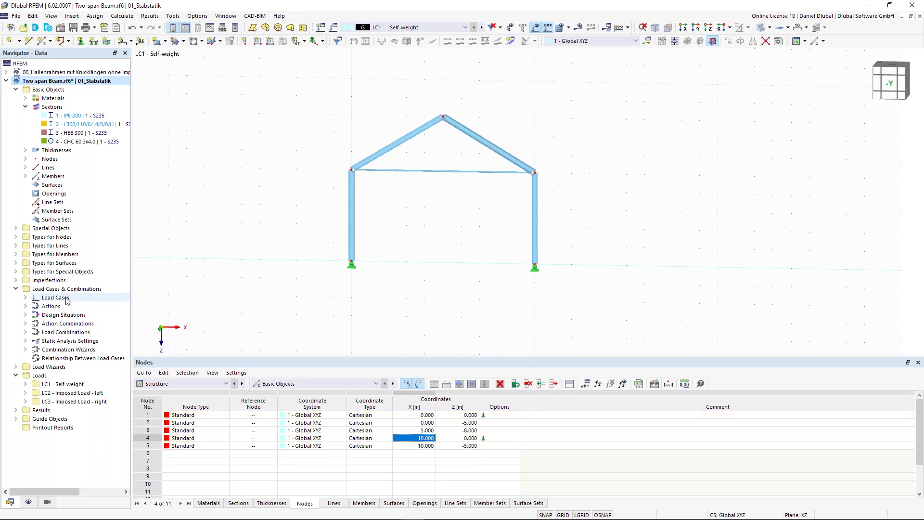
- Open the load cases for editing and rename LC1 as Snow
click(26, 298)
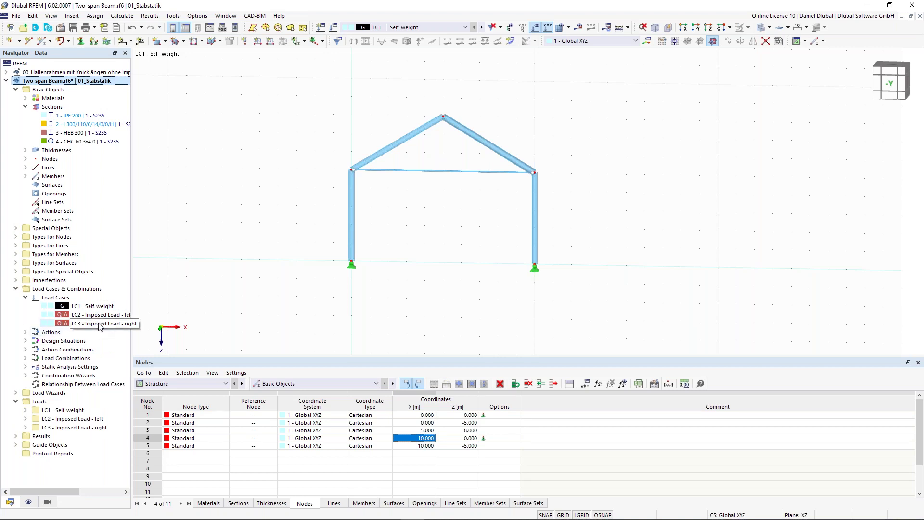
right_click(75, 298)
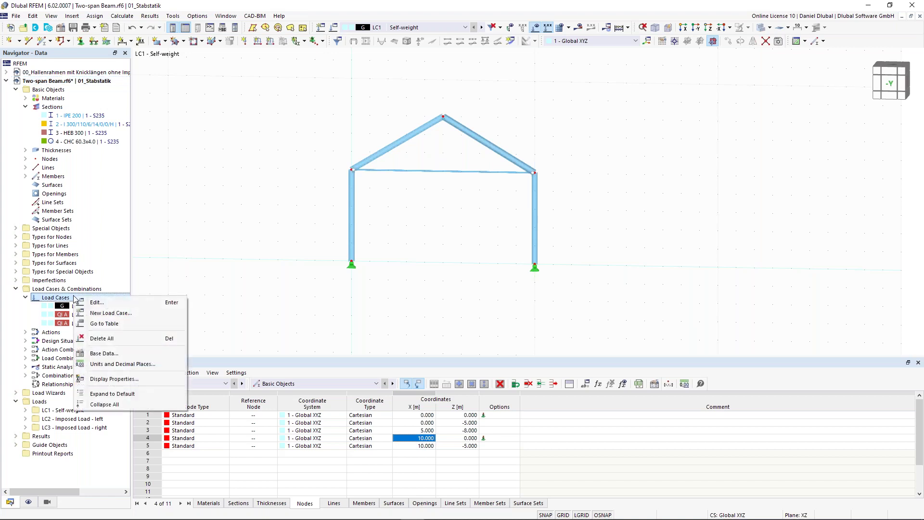
click(119, 305)
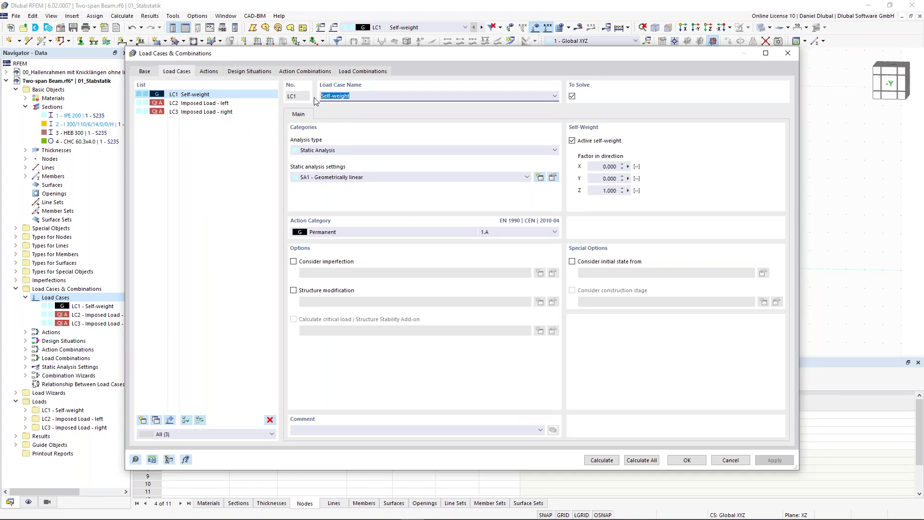
text(Sn)
text(ow)
- Rename load case LC2 as Wind and LC3 as Temperature
click(251, 103)
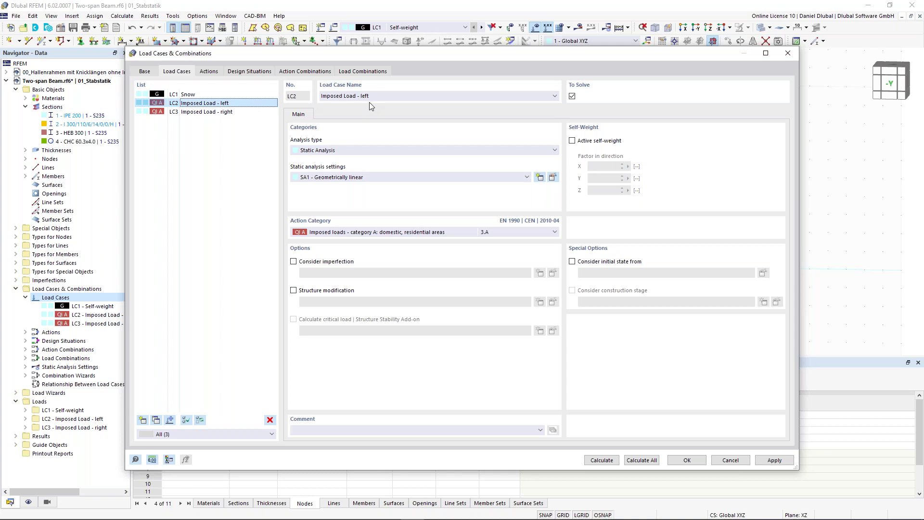
click(149, 73)
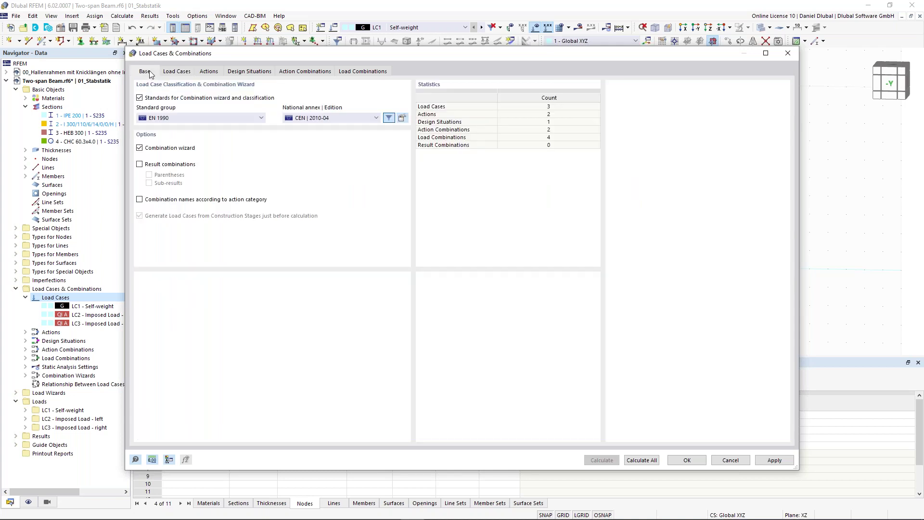
click(176, 71)
click(361, 95)
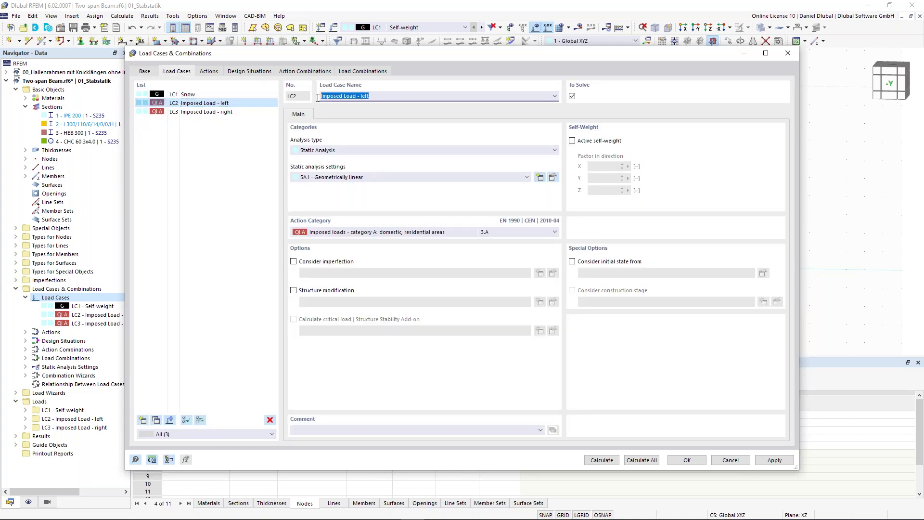
text(Wind)
click(212, 112)
click(323, 95)
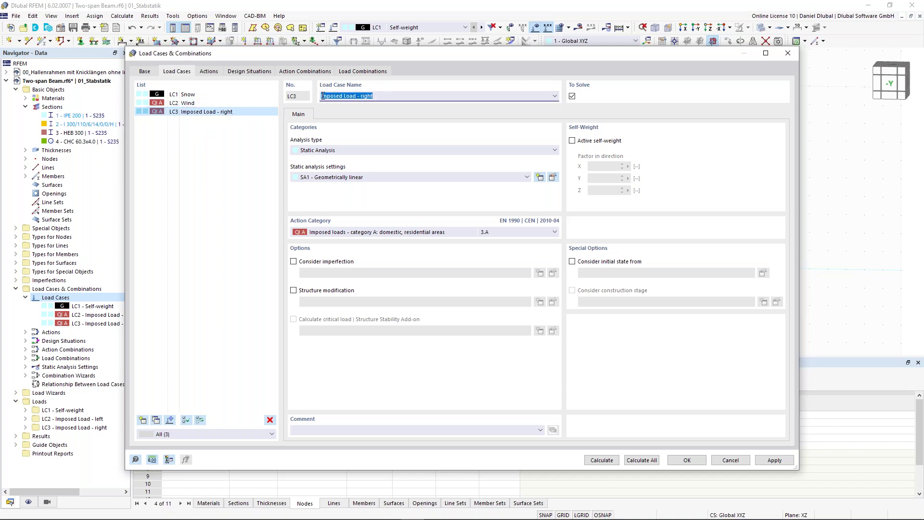
text(Temperature)
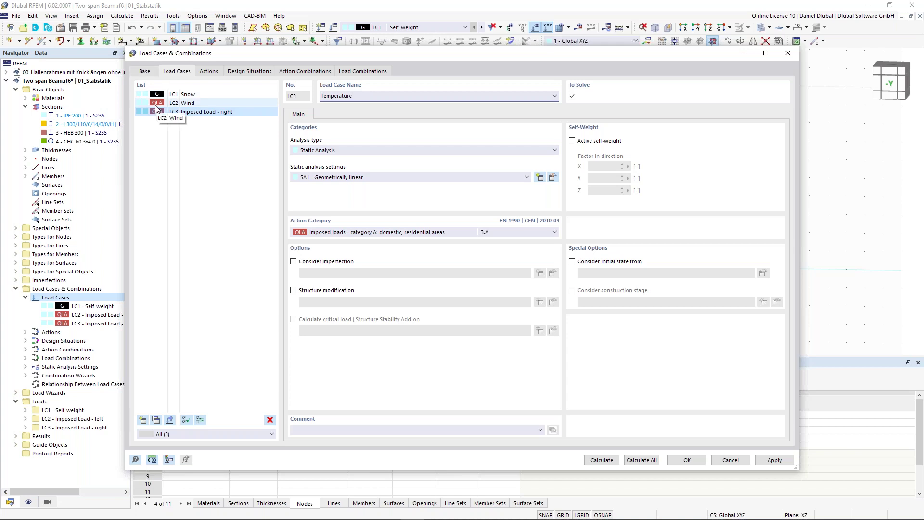
- Disable the standards for combination wizard and classification, and accept the load case settings
click(145, 72)
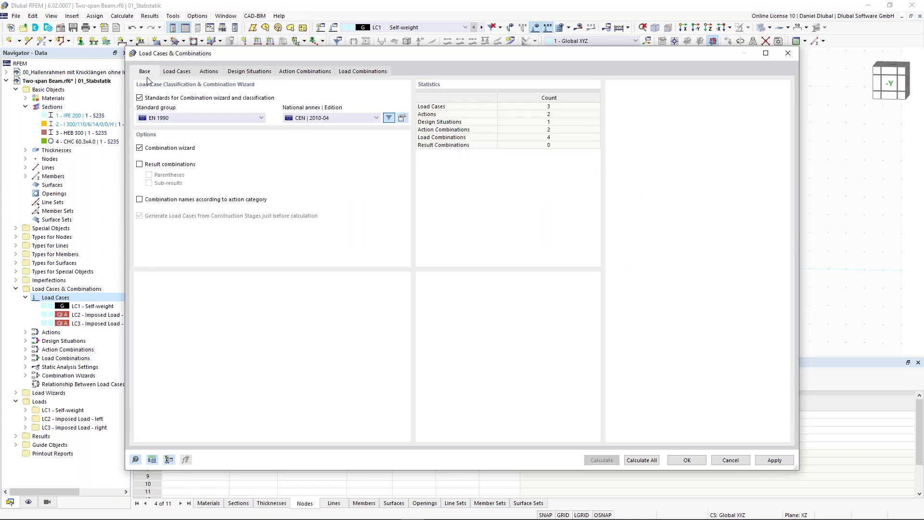
click(140, 98)
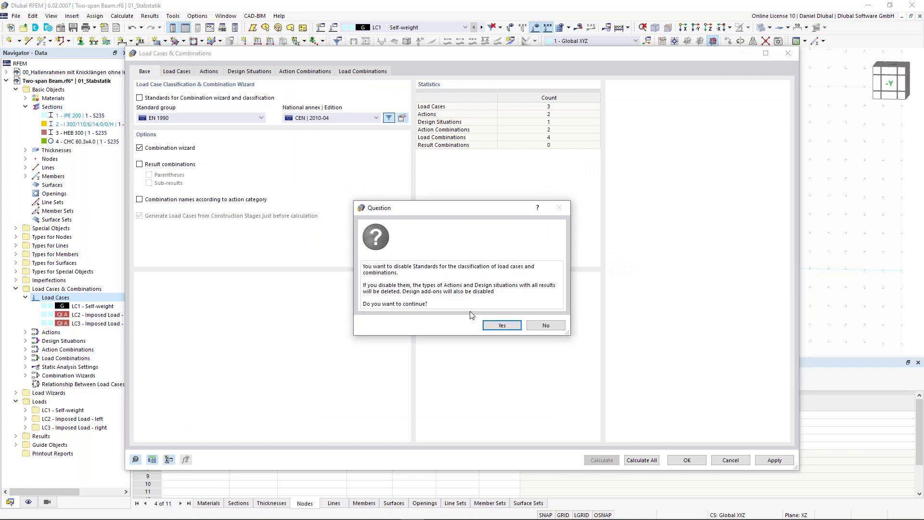
click(496, 324)
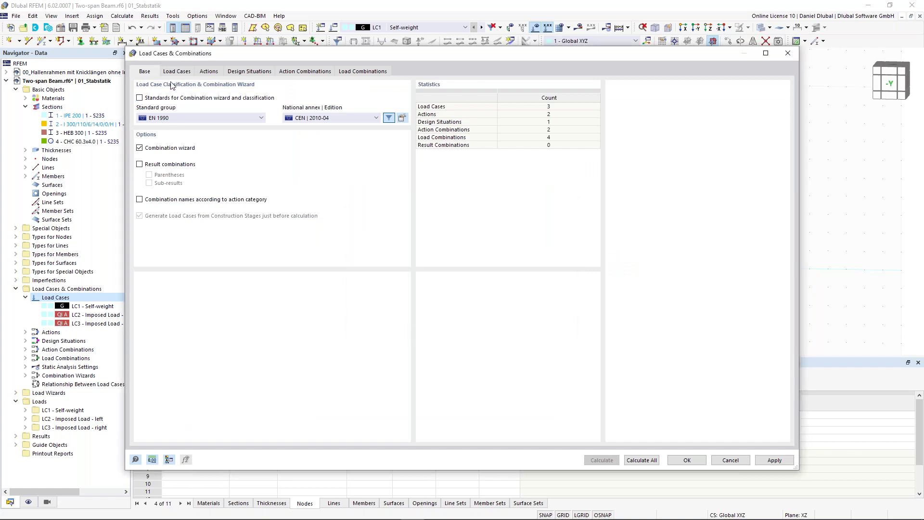
click(150, 148)
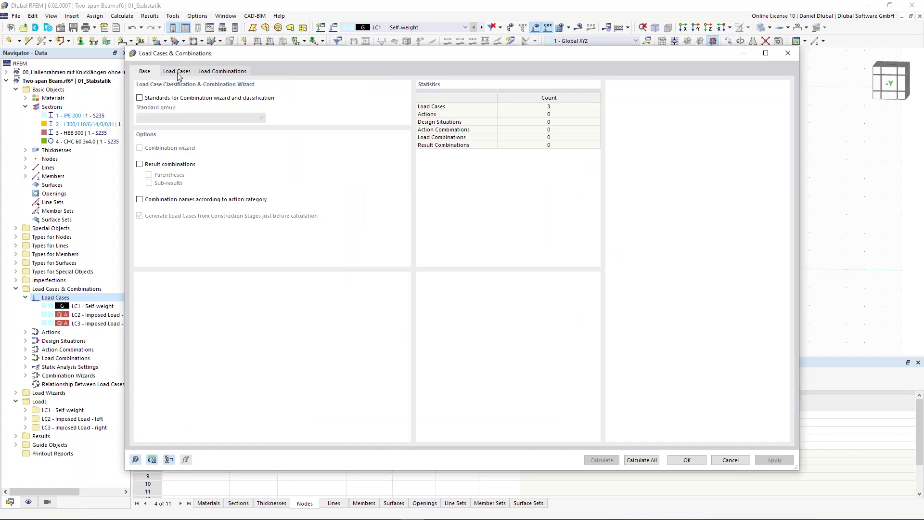
click(177, 72)
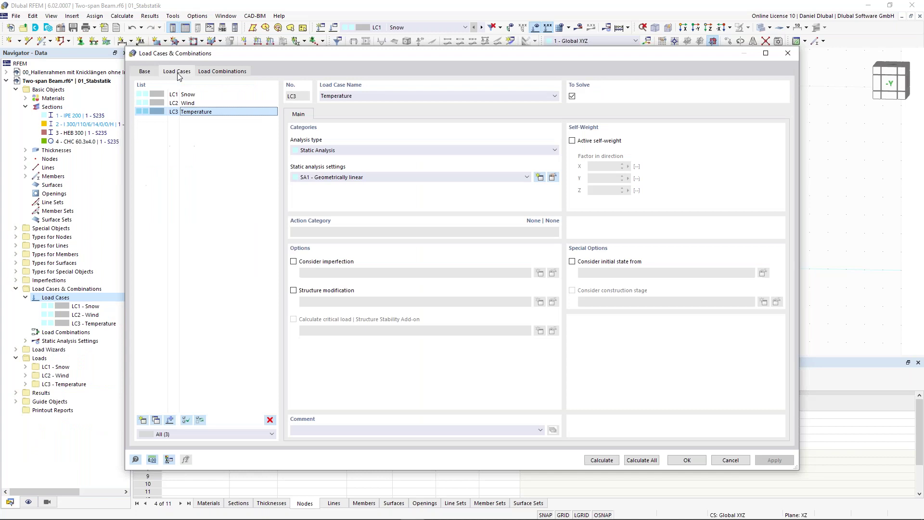
click(692, 463)
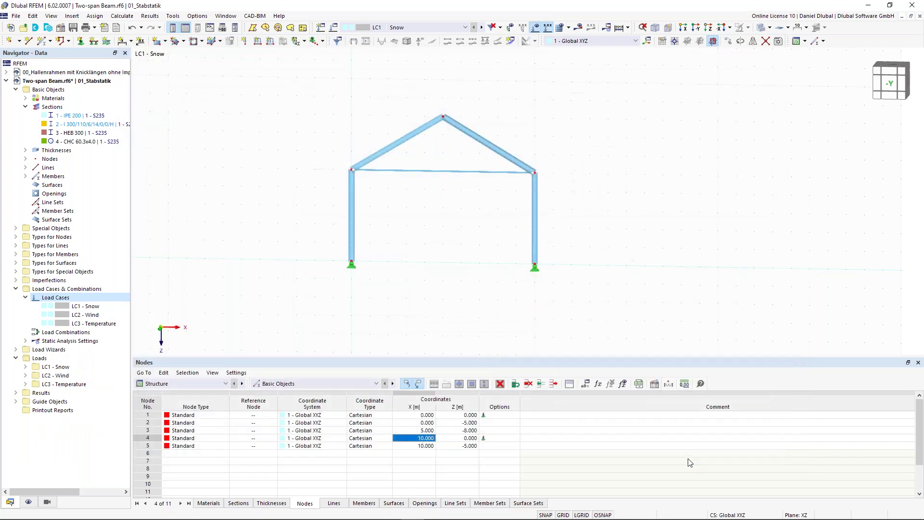
- Define a uniform member force of 1 kN/m in load case LC1 Snow, acting in global Z on projected length
scroll(437, 222, up, 1)
middle_drag(448, 224, 463, 231)
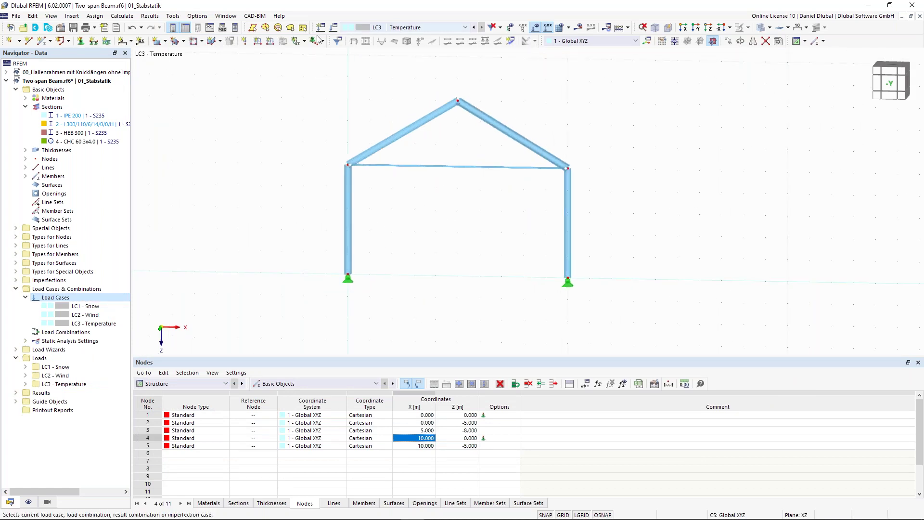
click(397, 27)
click(381, 36)
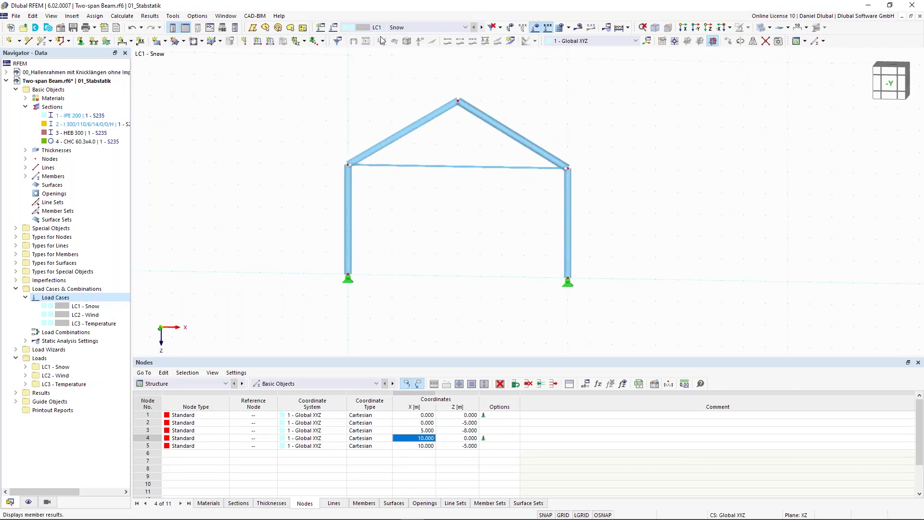
click(270, 41)
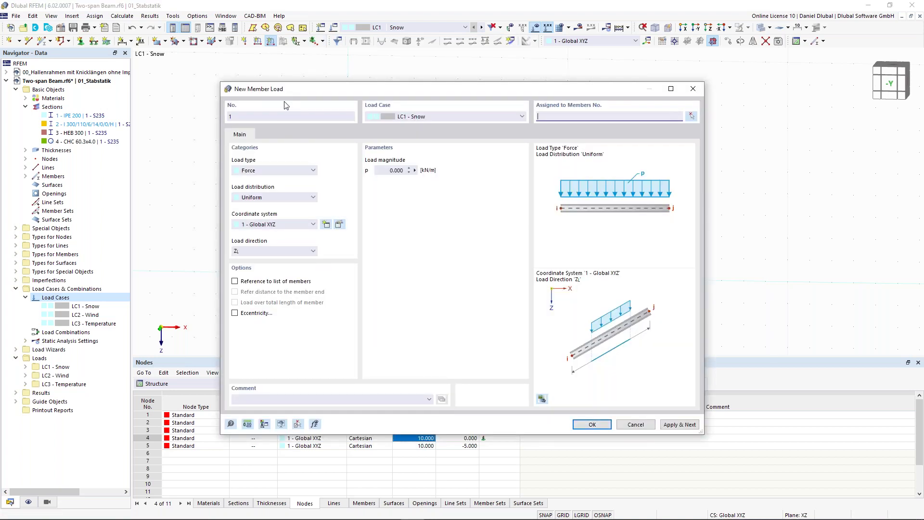
click(392, 171)
text(1)
click(296, 250)
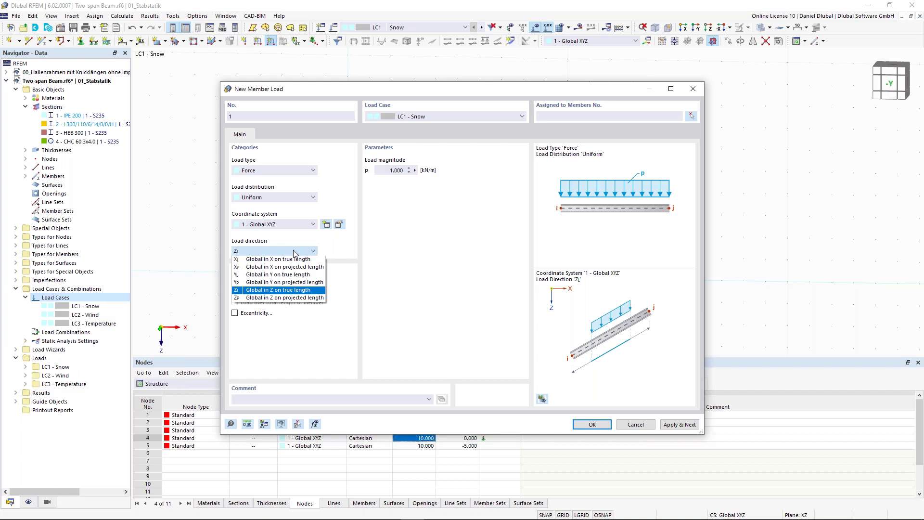
click(287, 298)
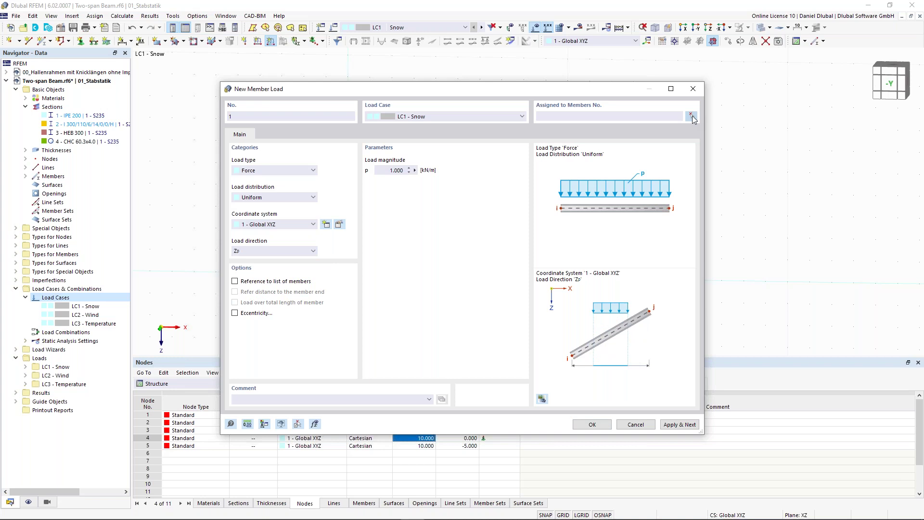
- Assign the snow load to both rafters, members 2 and 4, show the model as wireframe and apply the load
click(691, 116)
drag(568, 132, 418, 71)
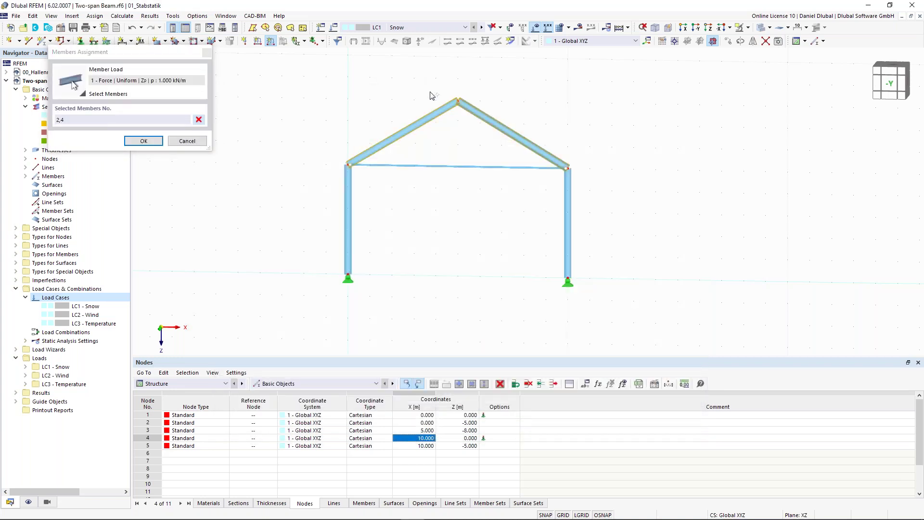
click(762, 27)
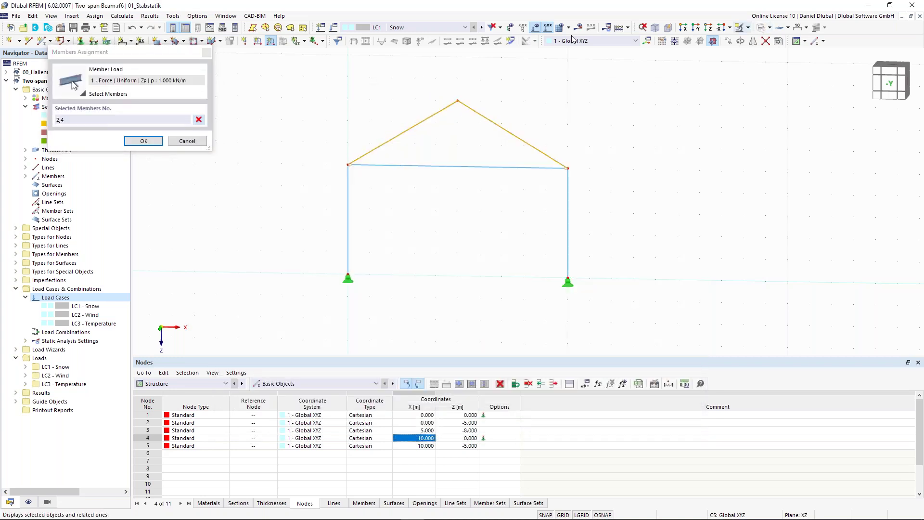
click(143, 140)
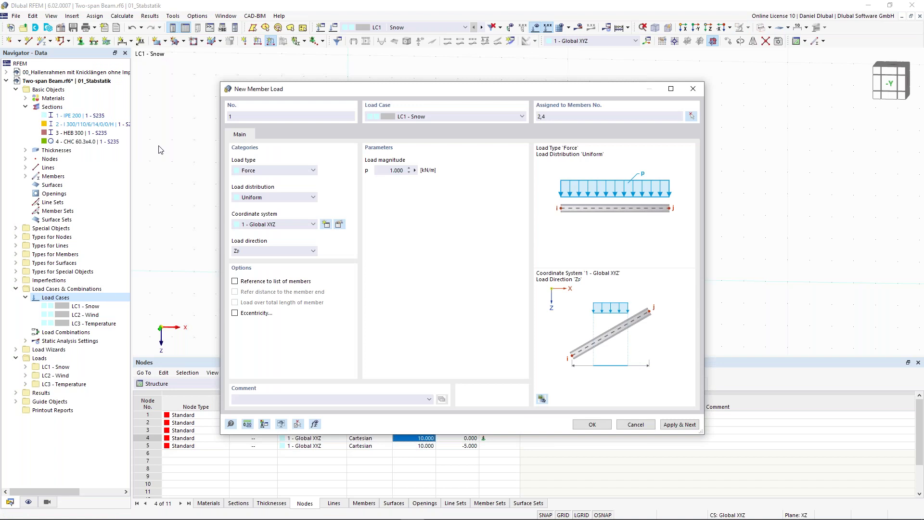
click(679, 424)
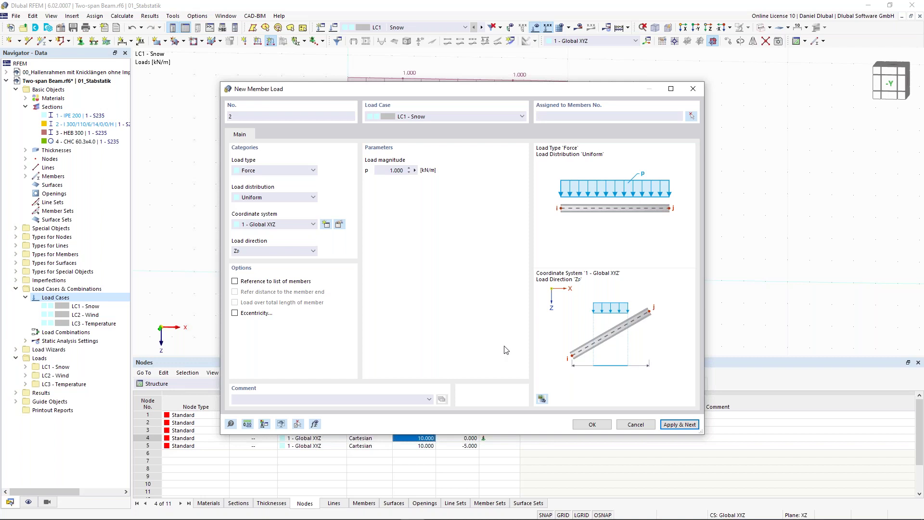
- Set the next member load to load case LC2 Wind, acting in global X on true length
click(419, 117)
click(417, 133)
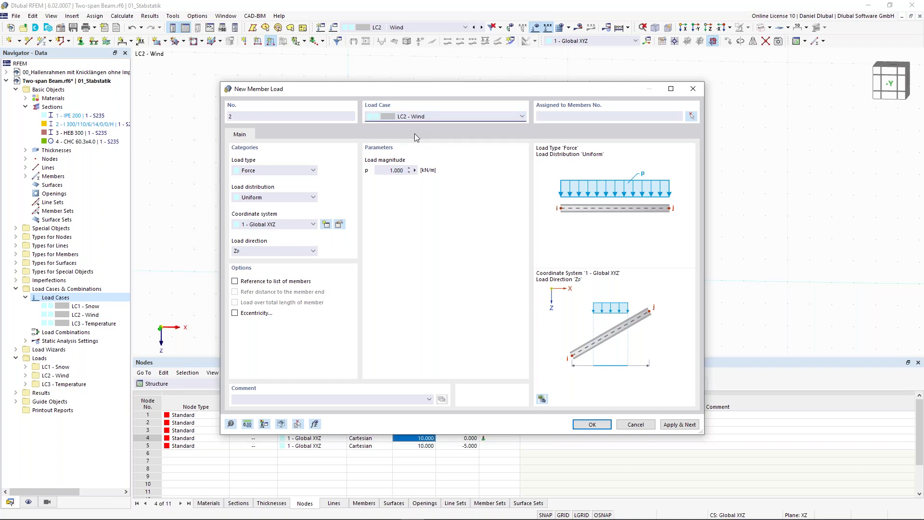
click(284, 251)
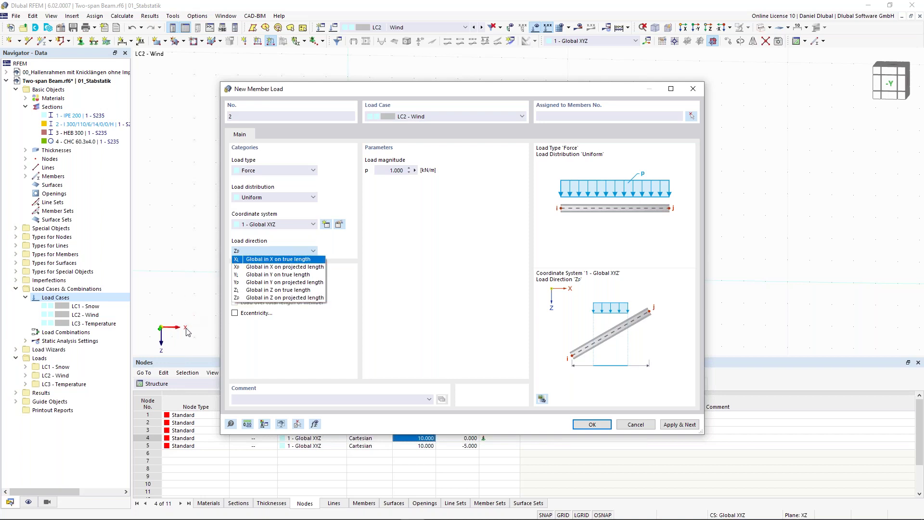
click(289, 262)
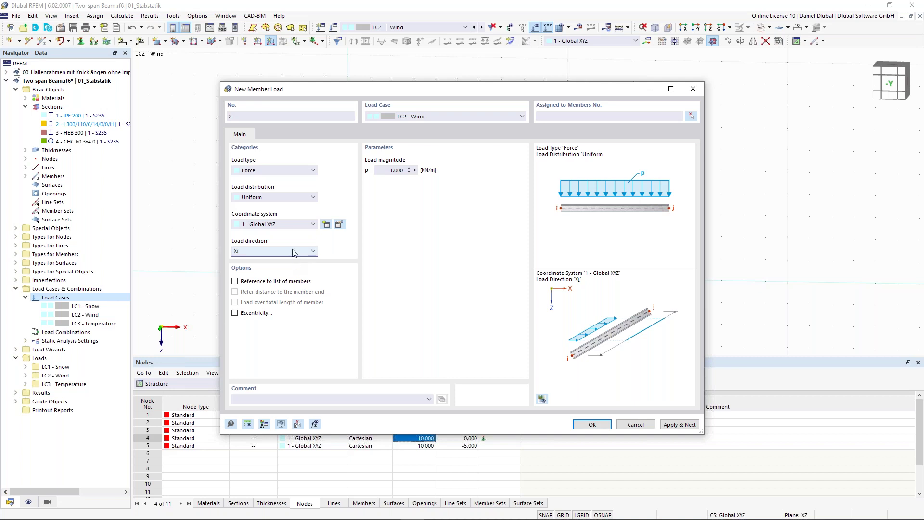
click(294, 251)
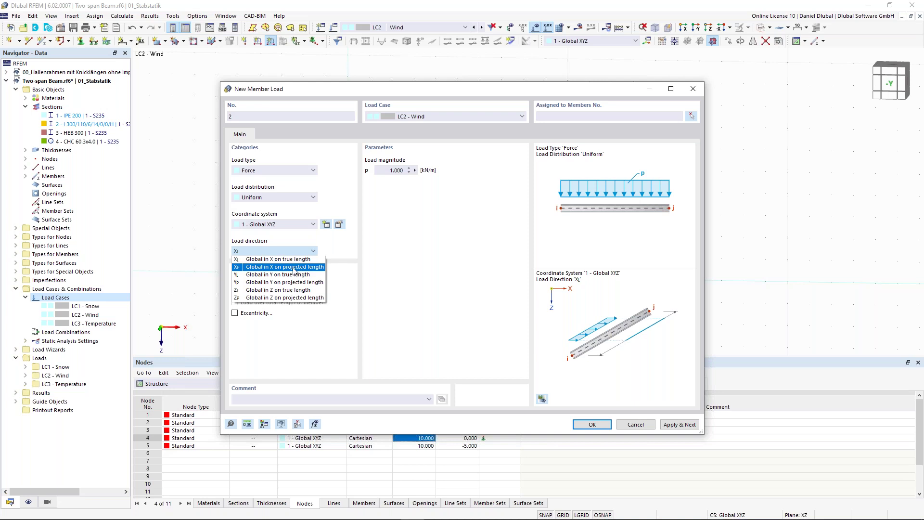
click(294, 259)
mouse_move(373, 89)
mouse_down()
mouse_move(386, 308)
mouse_move(361, 76)
mouse_up()
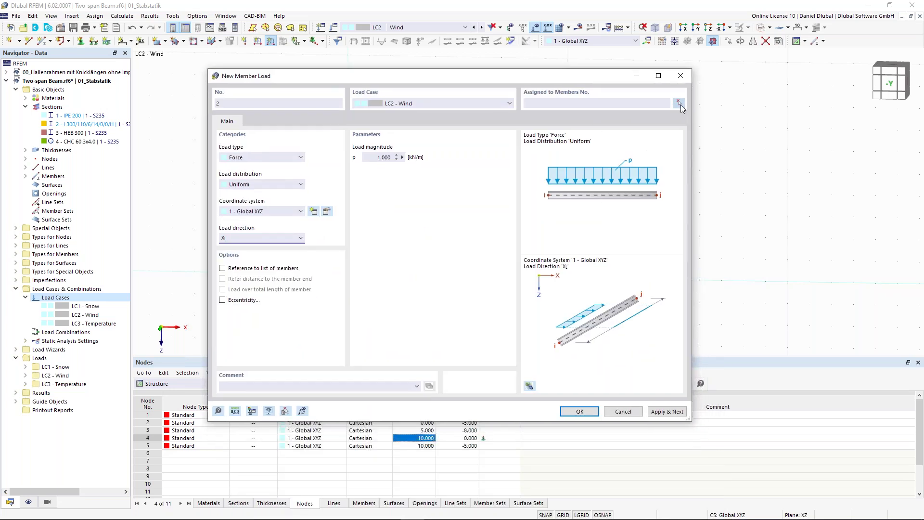
- Assign the 1 kN/m wind load to the left column, member 1, and apply it
click(679, 104)
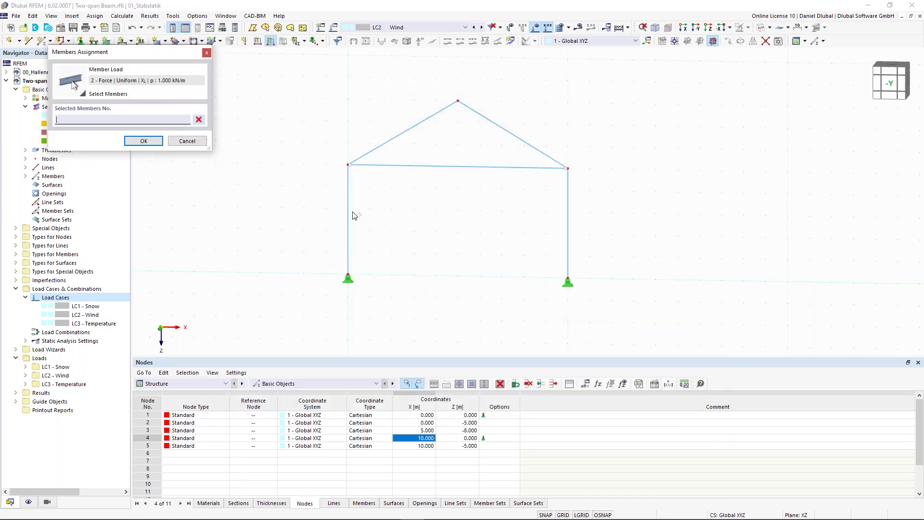
click(348, 224)
click(143, 140)
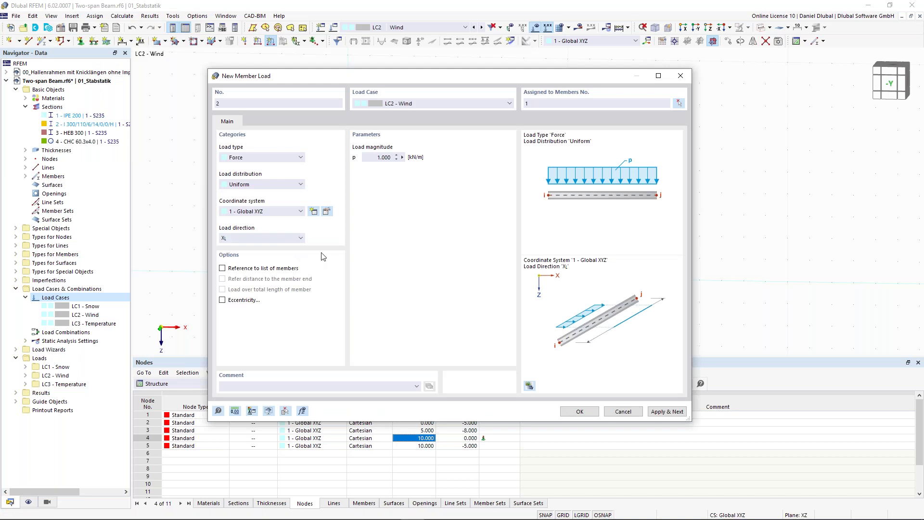
click(668, 411)
drag(316, 78, 328, 114)
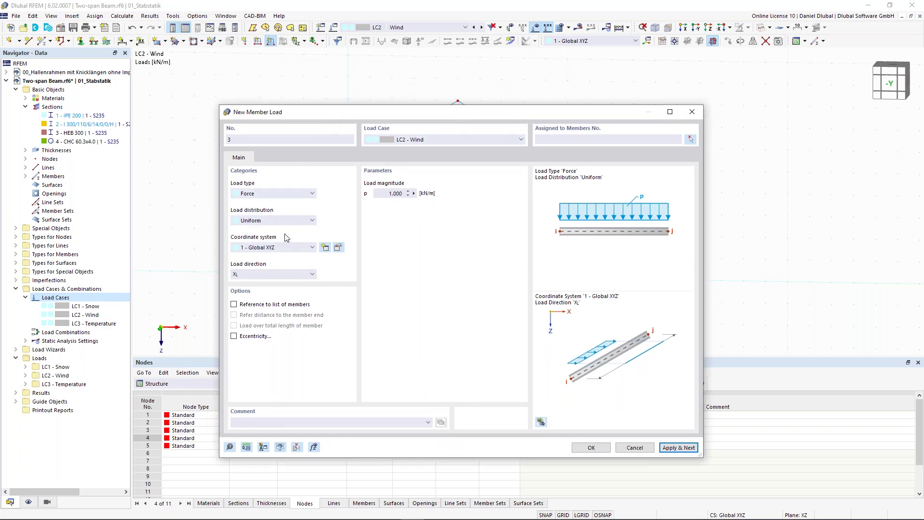
- Apply a second 1 kN/m wind load to the left rafter in the local xyz z direction, and close the member load dialog
click(284, 248)
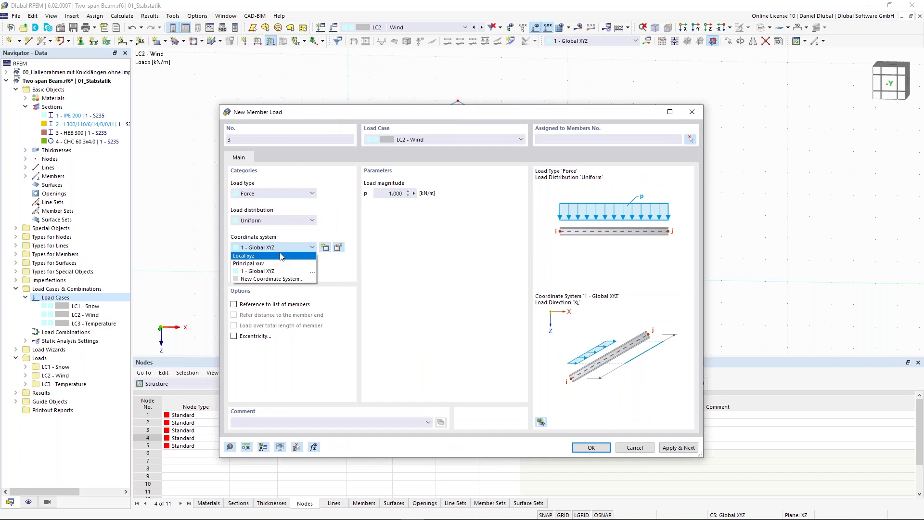
click(262, 259)
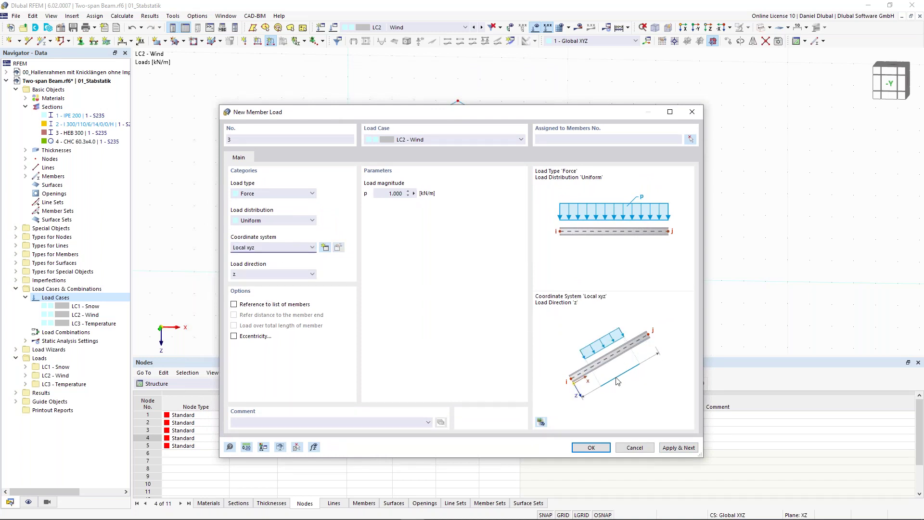
click(690, 139)
click(393, 140)
click(143, 140)
drag(484, 116, 461, 105)
click(656, 441)
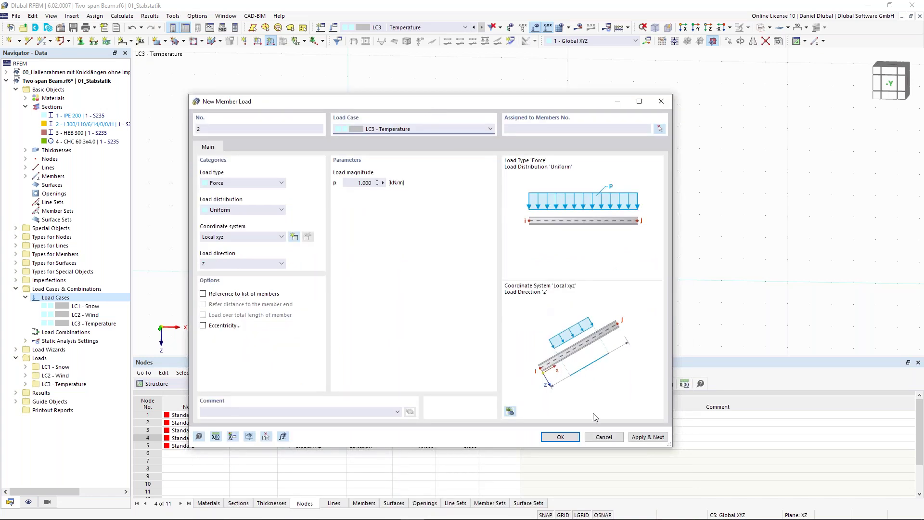
click(599, 438)
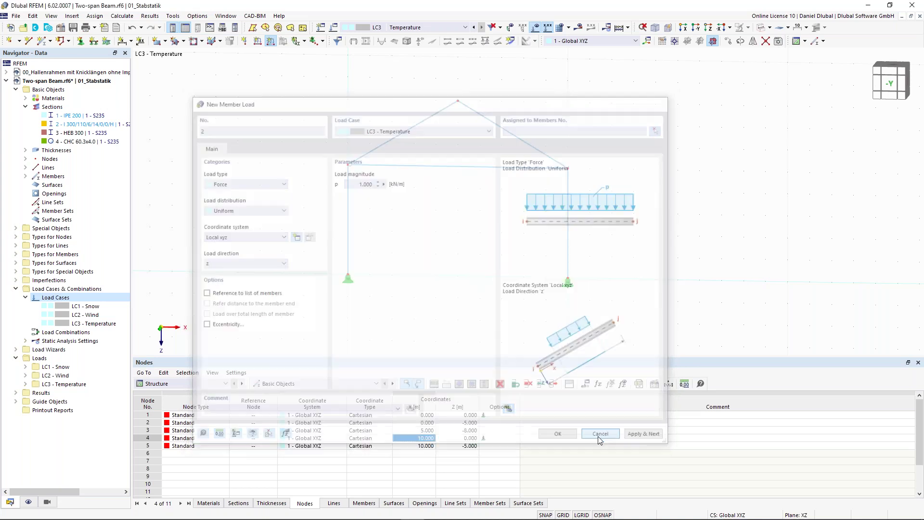
middle_drag(332, 121, 341, 119)
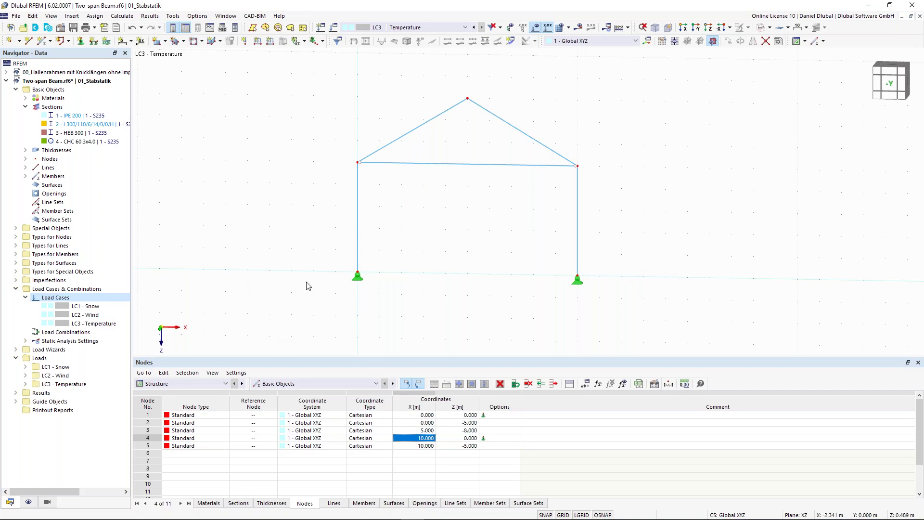
- Color the rendered members by section instead of by material and display properties, and highlight CHC 60.3x4.0 in the color legend
click(28, 502)
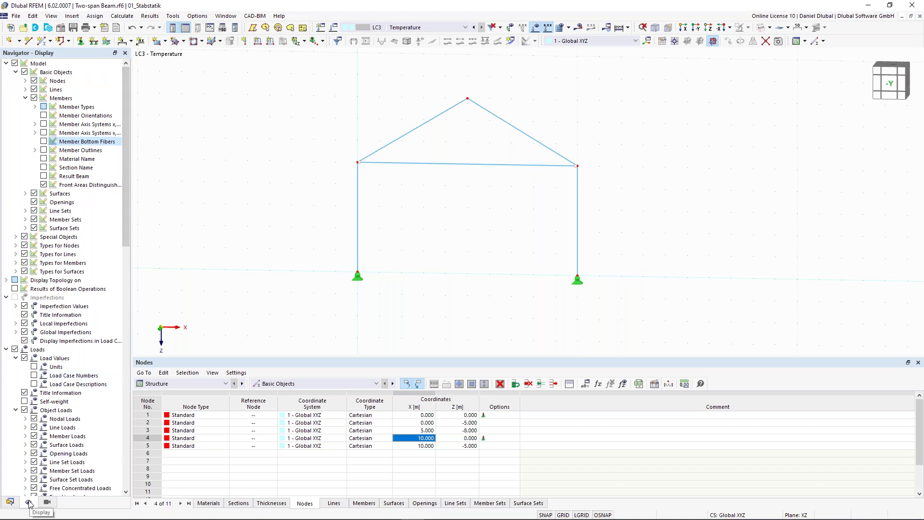
drag(127, 218, 114, 487)
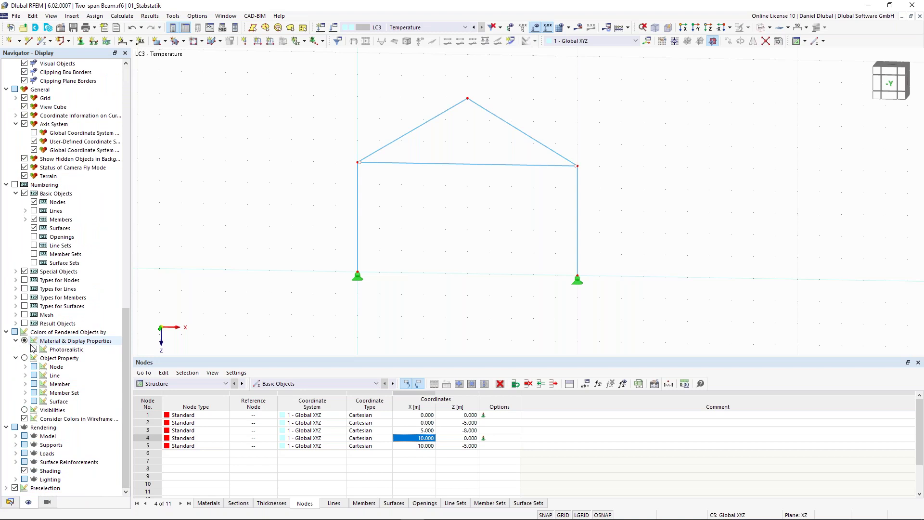
click(25, 358)
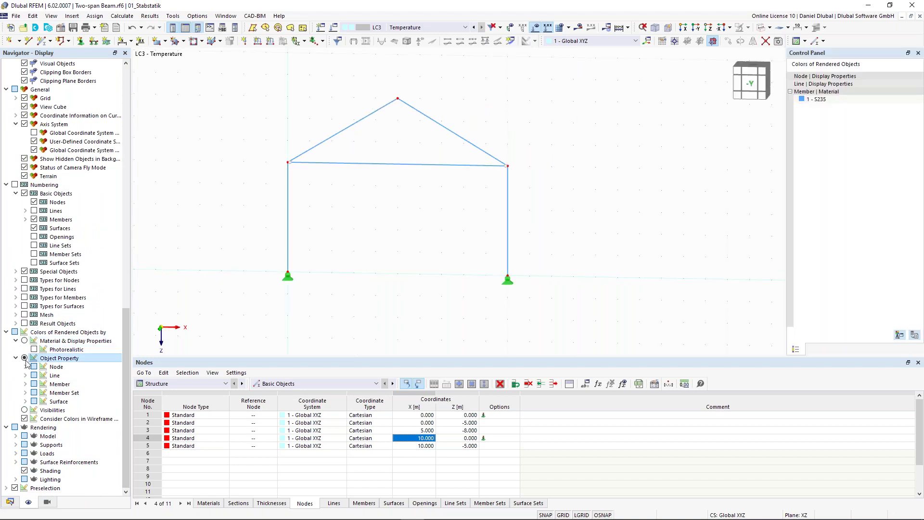
click(26, 384)
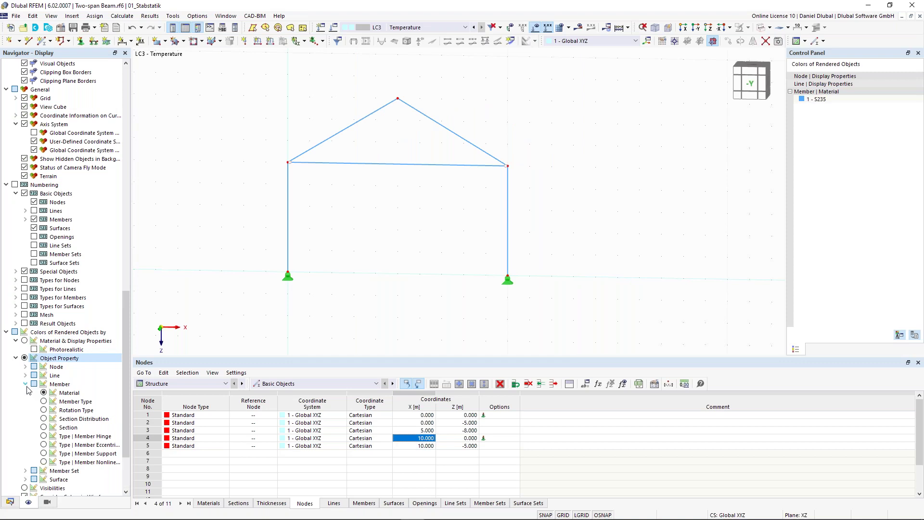
click(53, 426)
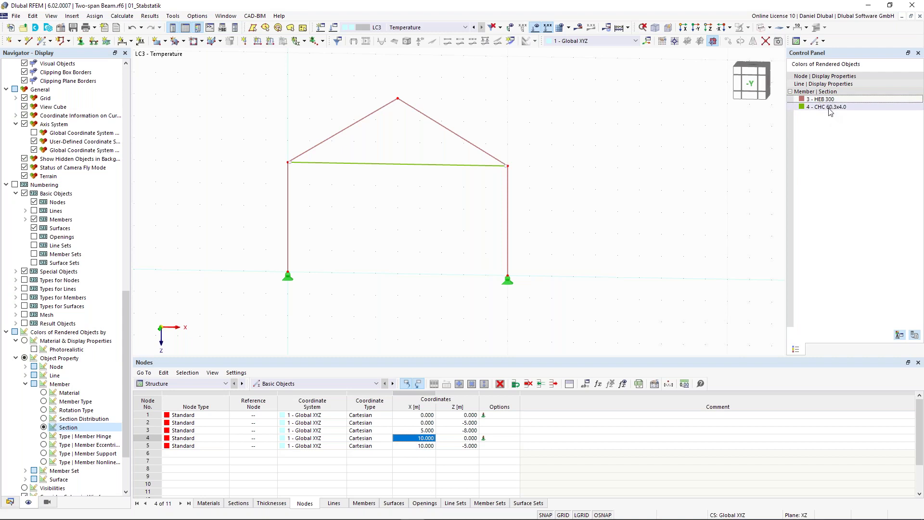
click(826, 107)
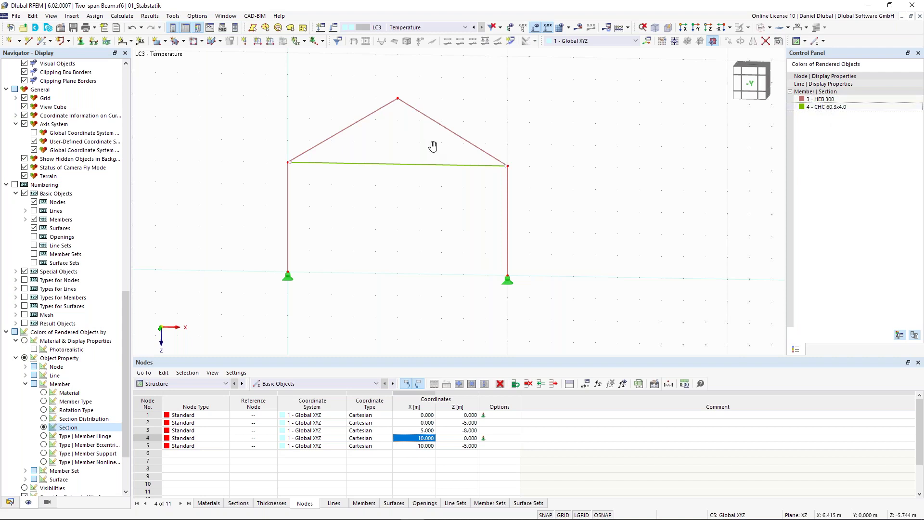
middle_drag(433, 146, 483, 162)
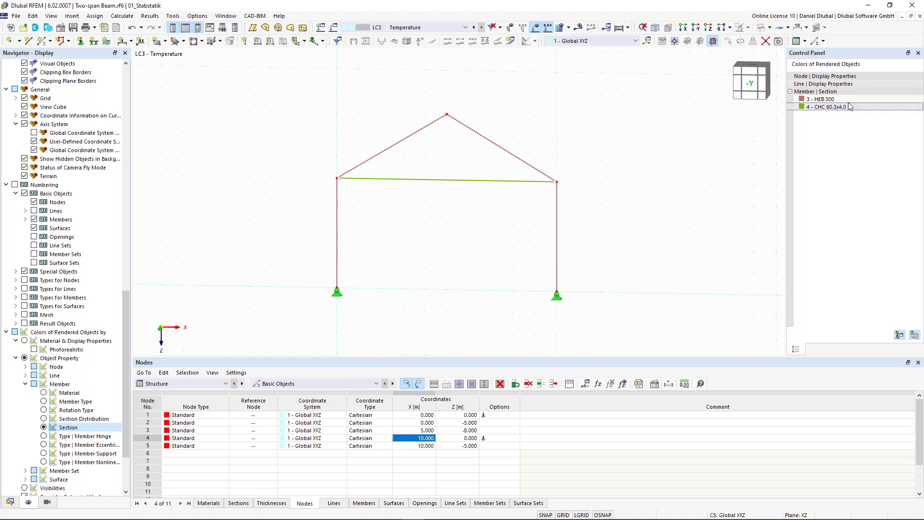
- Create a new object selection among the guide objects and restrict it to members
click(11, 502)
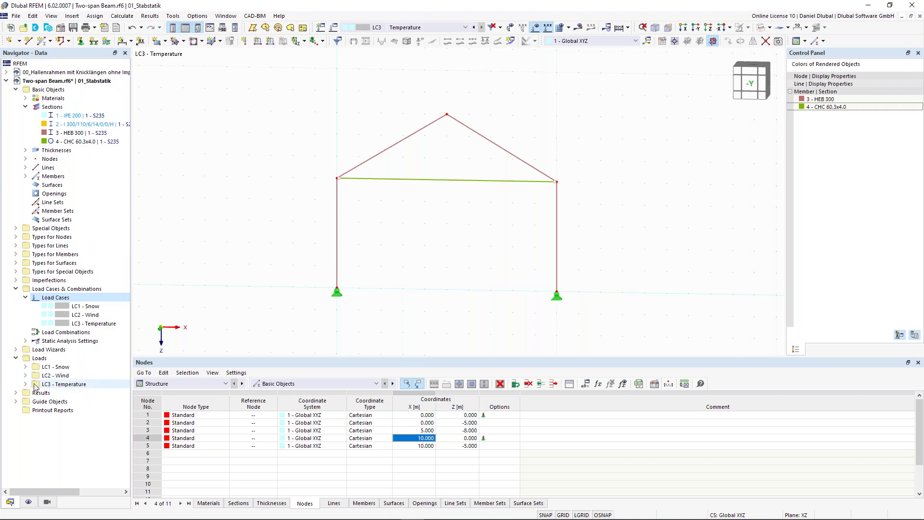
click(16, 405)
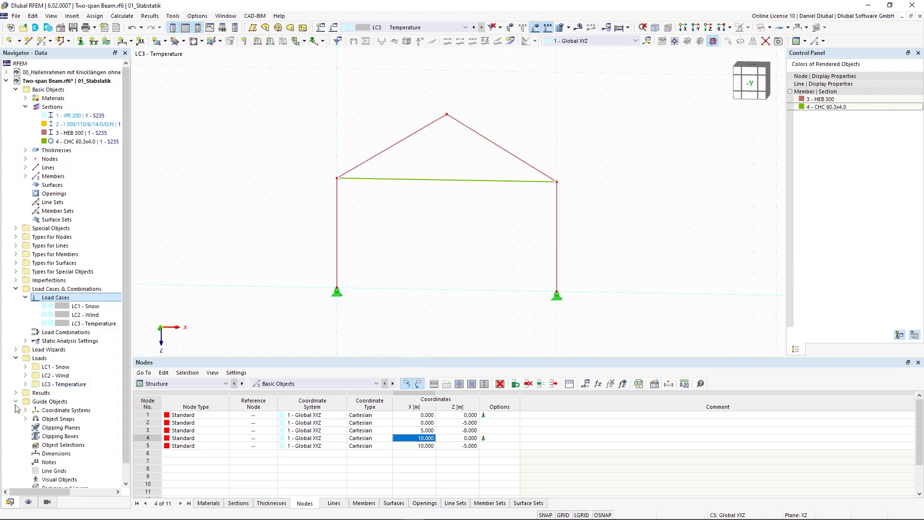
scroll(55, 431, down, 1)
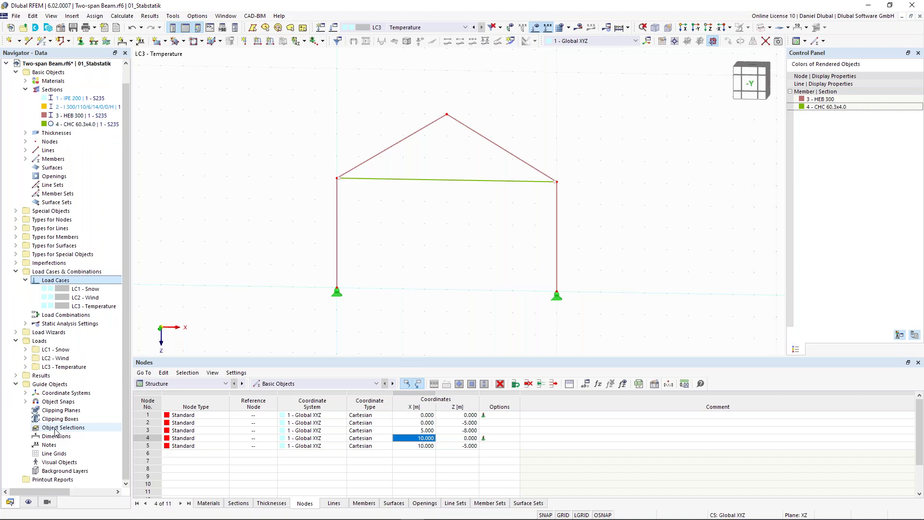
right_click(55, 431)
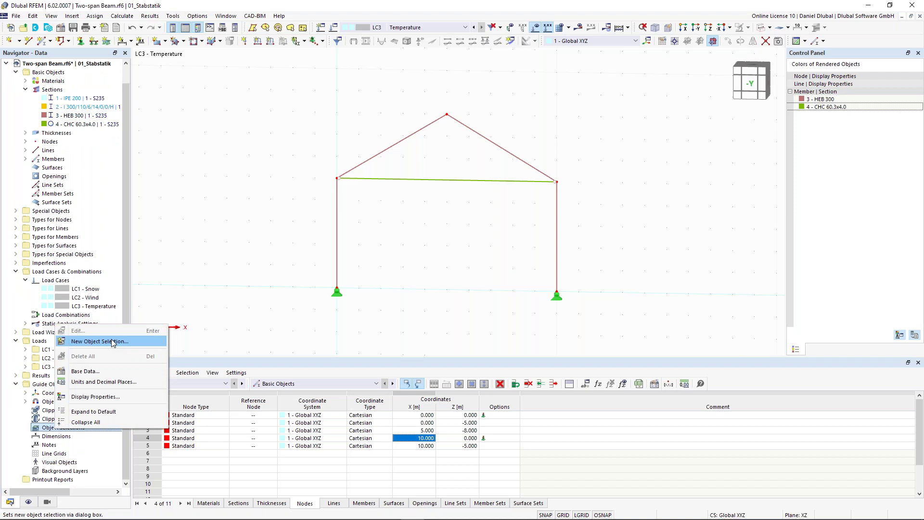
click(113, 341)
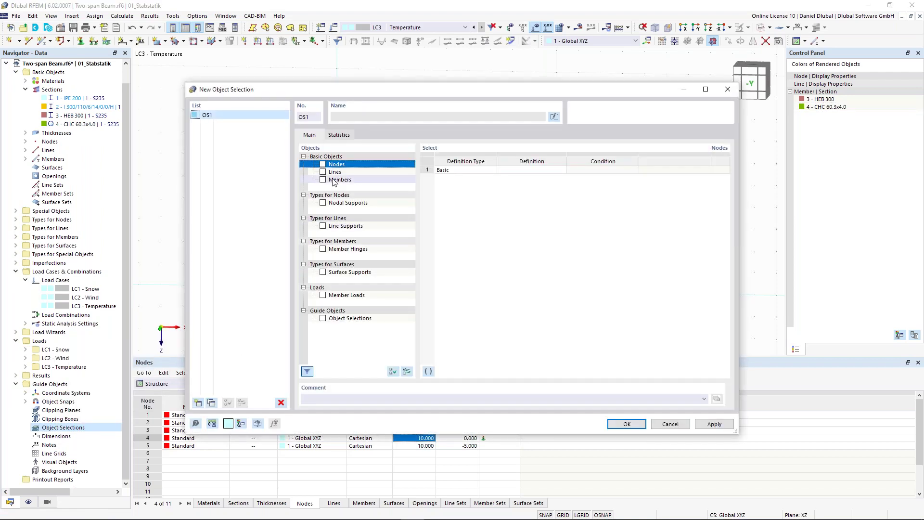
click(323, 180)
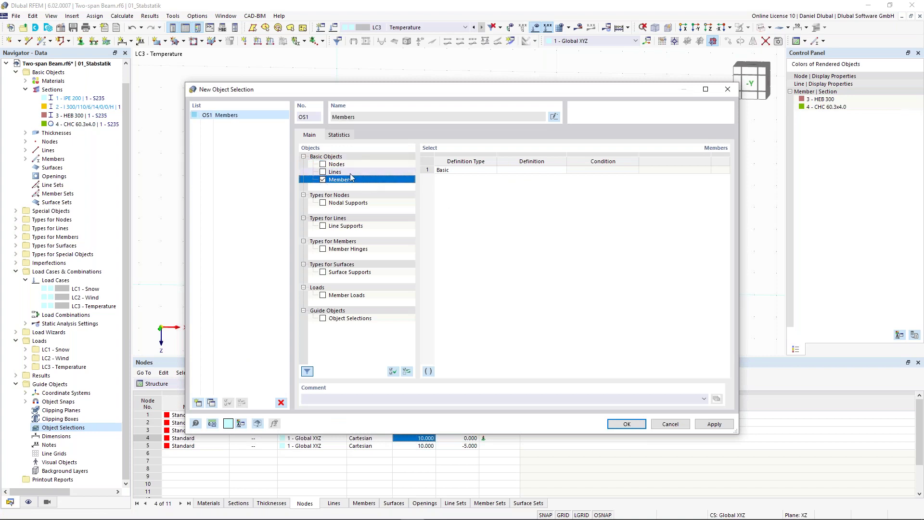
- Define the selection criterion as section equals HEB 300, picked from the left column in the model, and save the object selection
click(526, 173)
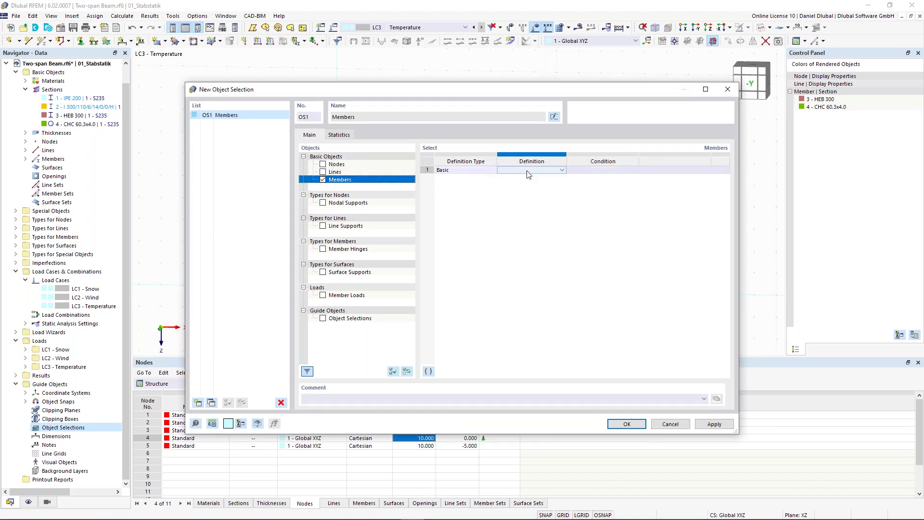
click(561, 171)
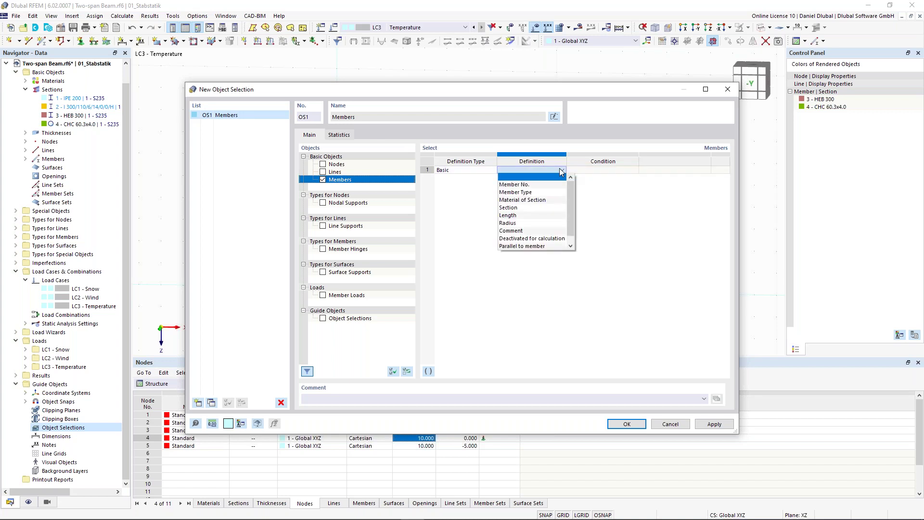
click(550, 207)
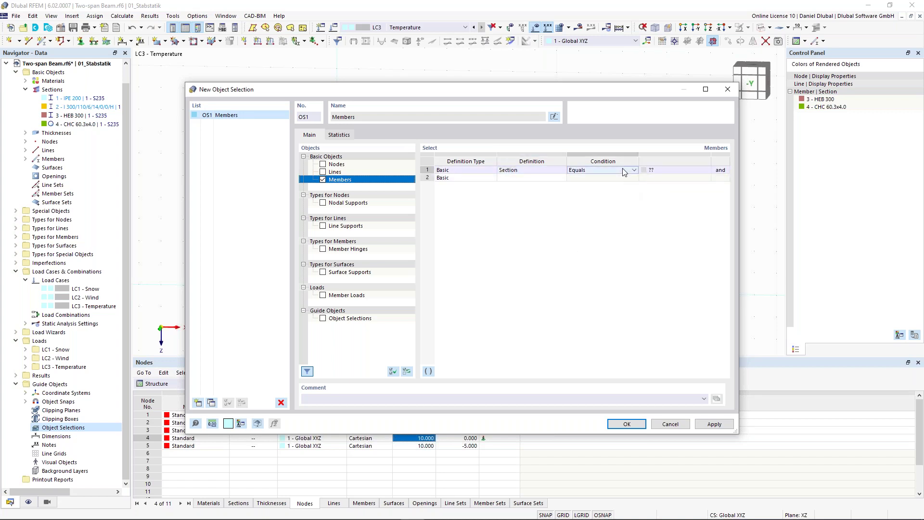
click(687, 177)
click(689, 170)
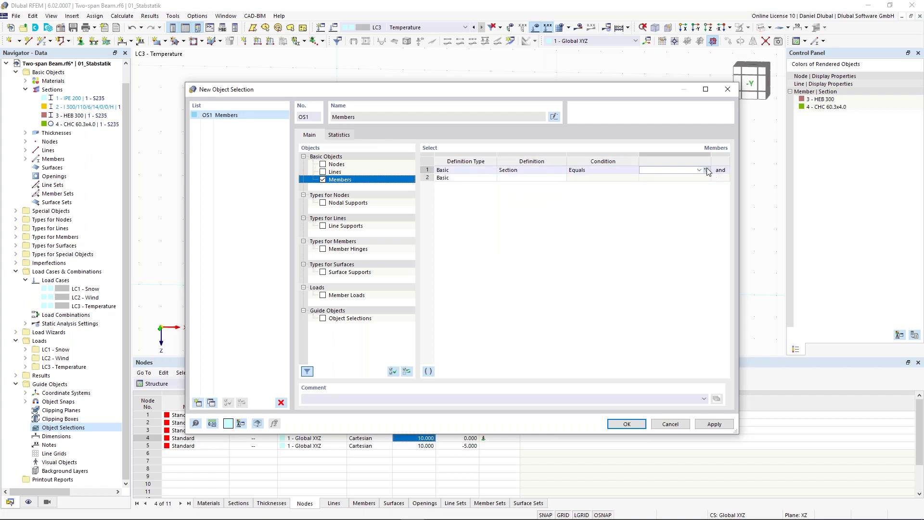
click(707, 171)
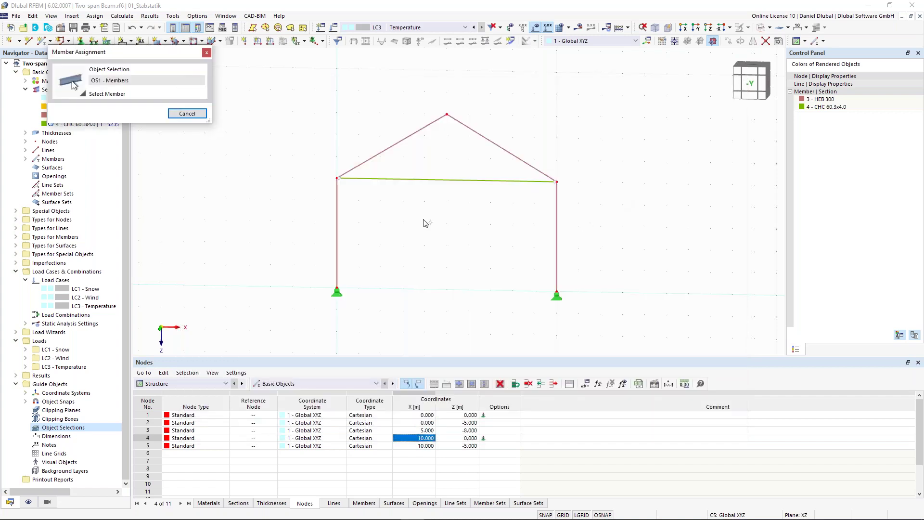
click(337, 238)
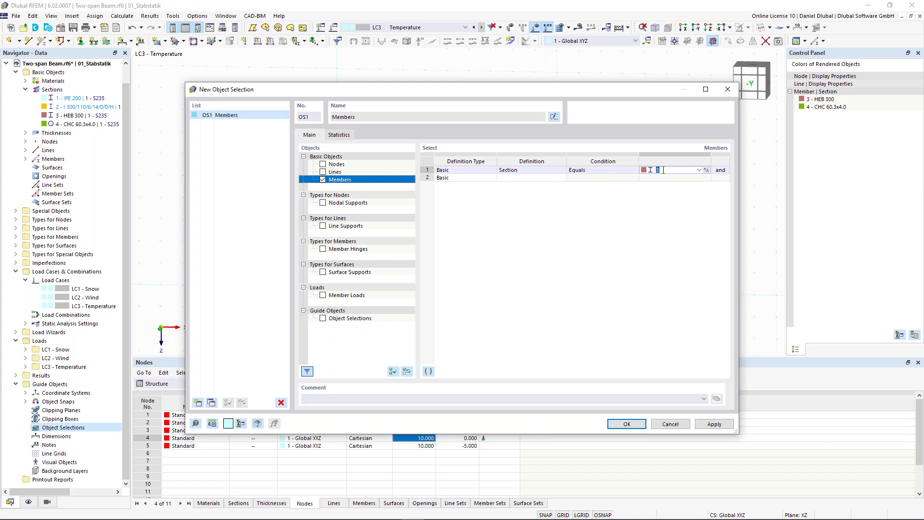
click(626, 424)
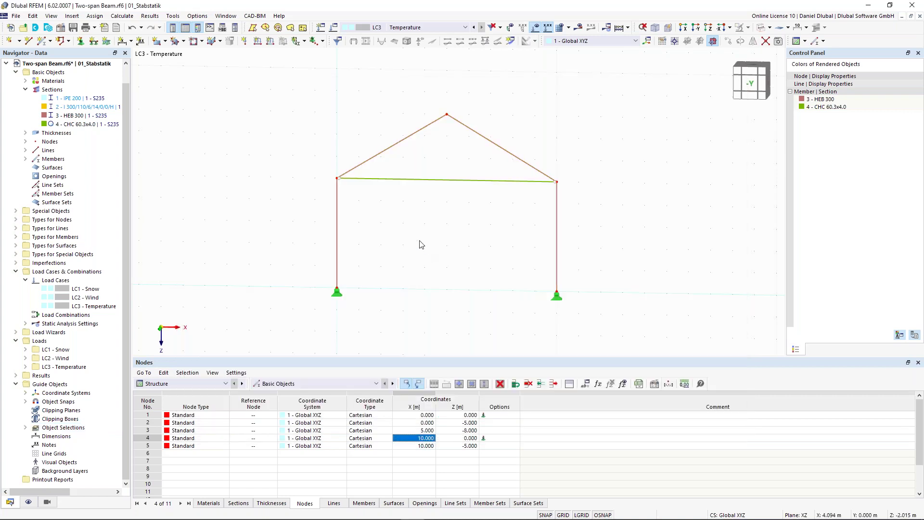
- Select the frame members through the saved Members object selection and start a new member load for them in LC3 Temperature
click(26, 428)
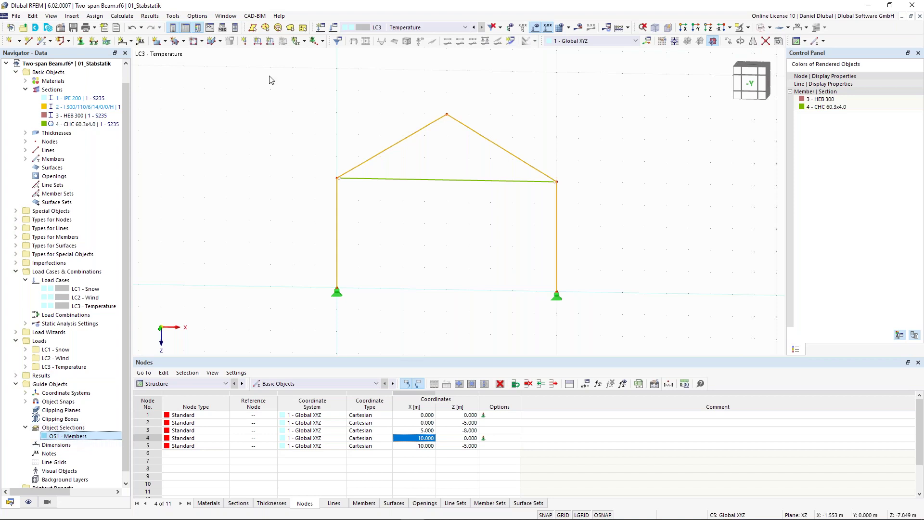
click(270, 41)
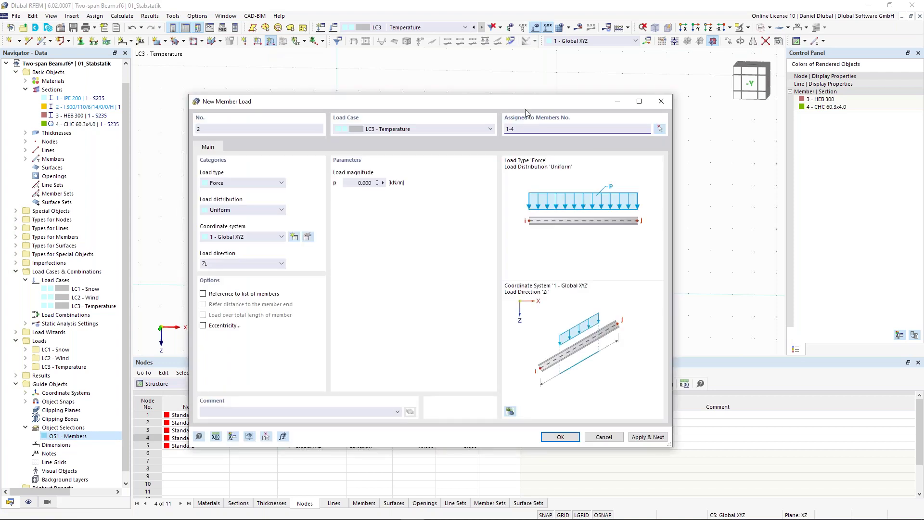
drag(524, 103, 505, 184)
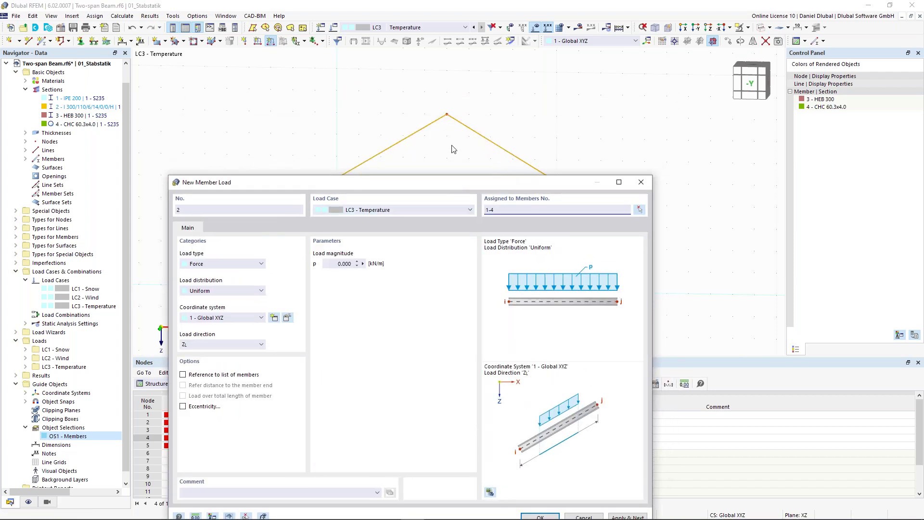
mouse_move(452, 183)
mouse_down()
mouse_move(451, 157)
mouse_move(452, 166)
mouse_up()
click(499, 193)
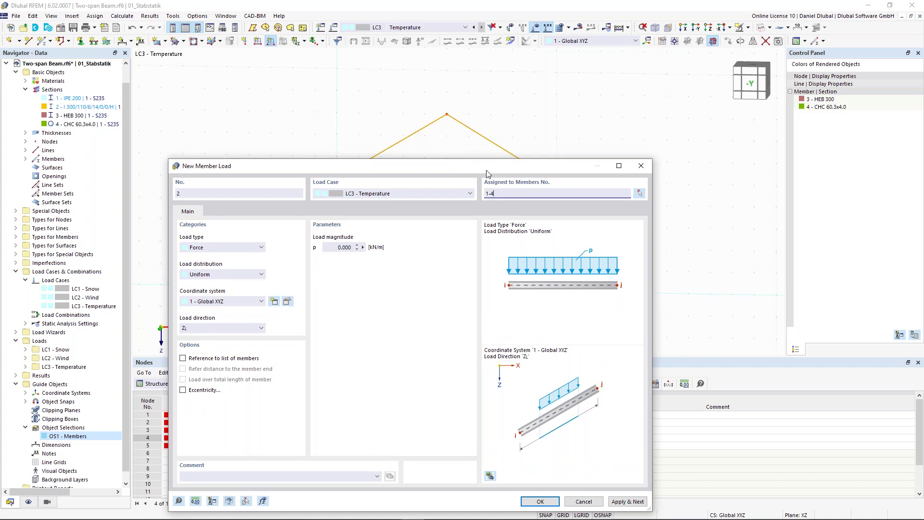
drag(486, 170, 499, 104)
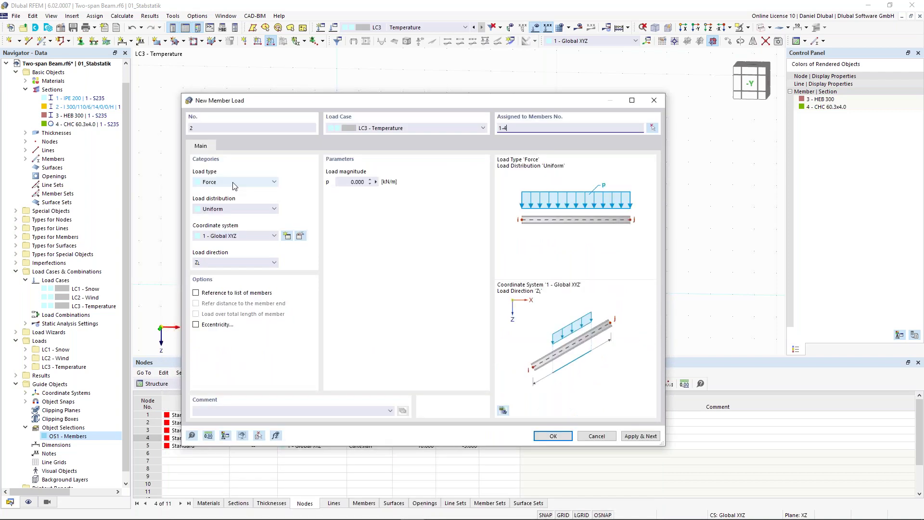
- Define the load on members 1-4 as a uniform temperature change with Tc of 35 °C and save it
click(233, 183)
click(255, 221)
drag(346, 181, 439, 191)
text(35)
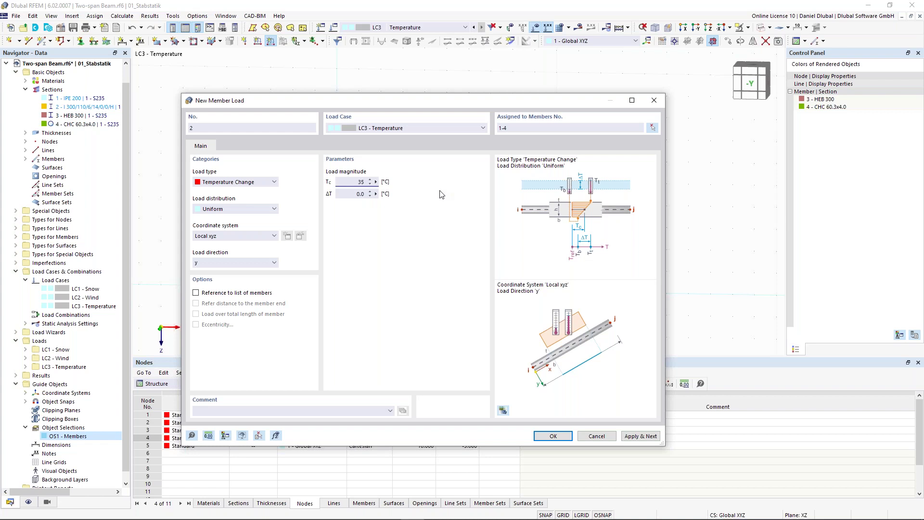
click(247, 262)
click(241, 278)
key(Down)
click(558, 437)
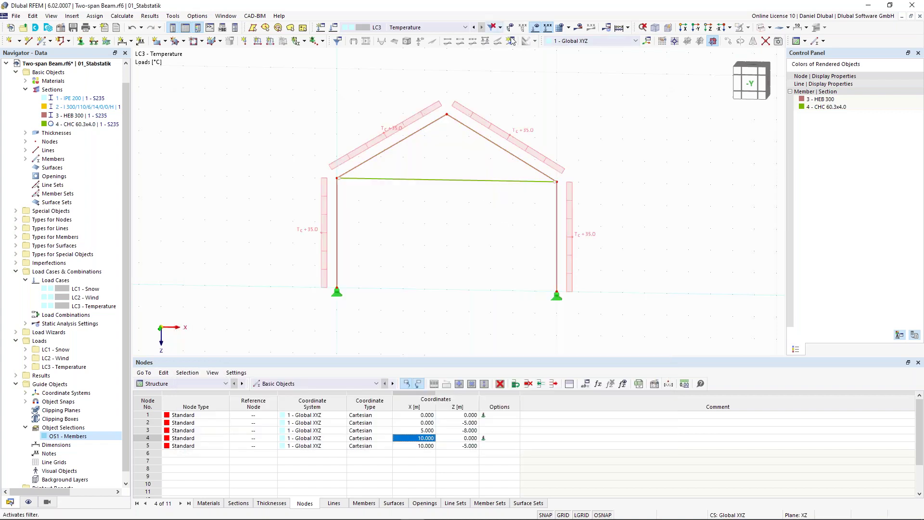
- Calculate all load cases and display the total global deformation |u| for LC1 Snow
click(628, 28)
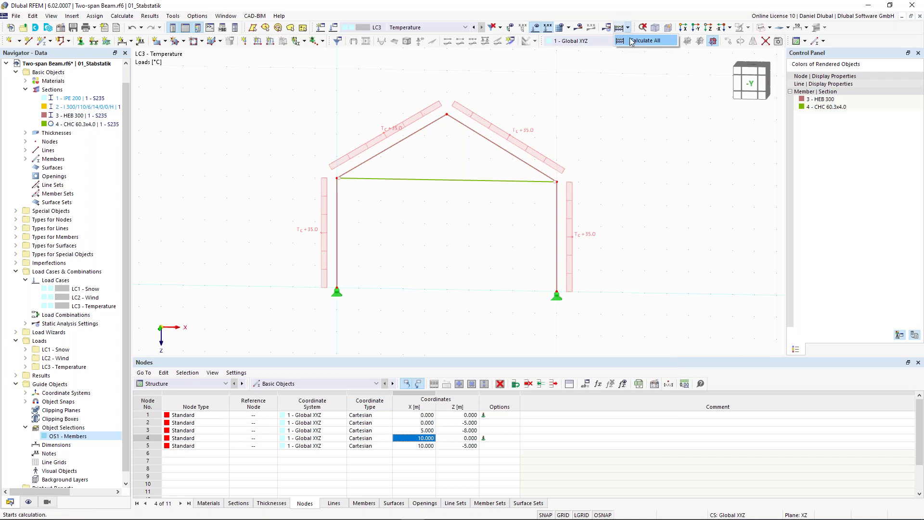
click(632, 41)
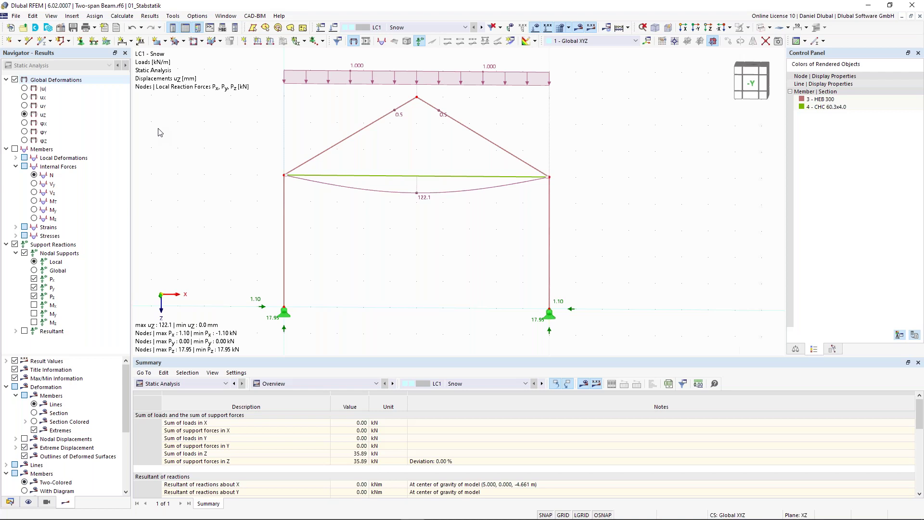
click(24, 89)
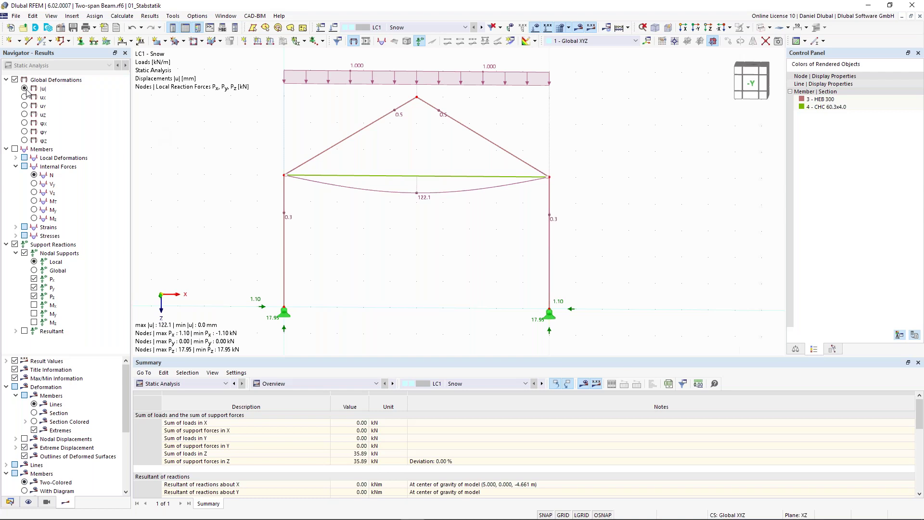
- Examine the member axial forces N and the bending moments My for LC1 Snow
click(15, 149)
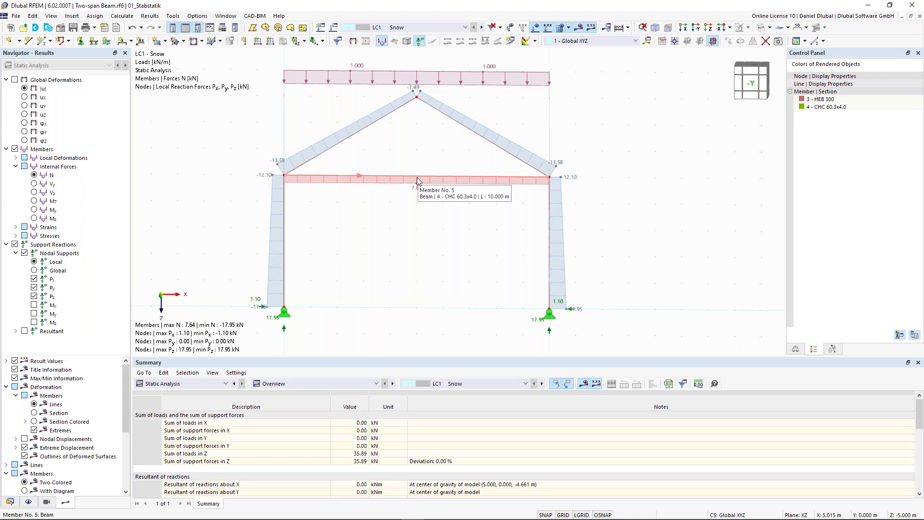
scroll(417, 180, down, 1)
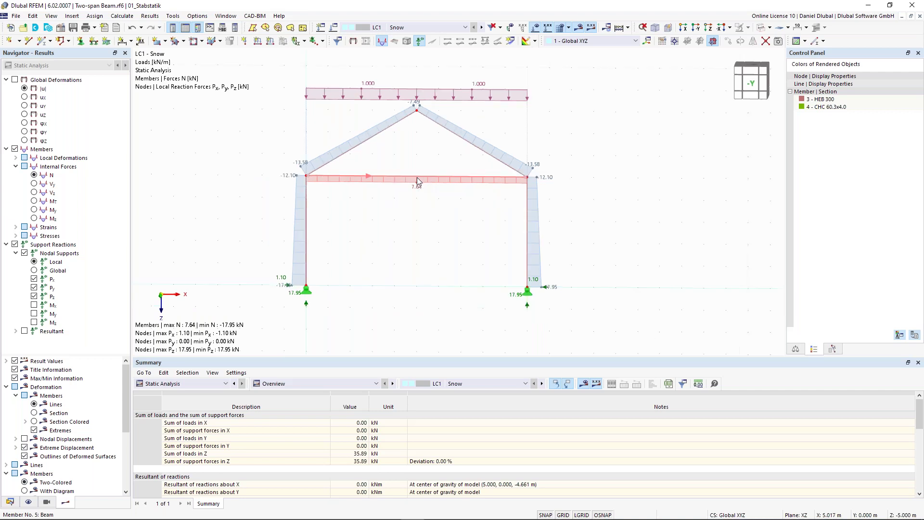
click(34, 210)
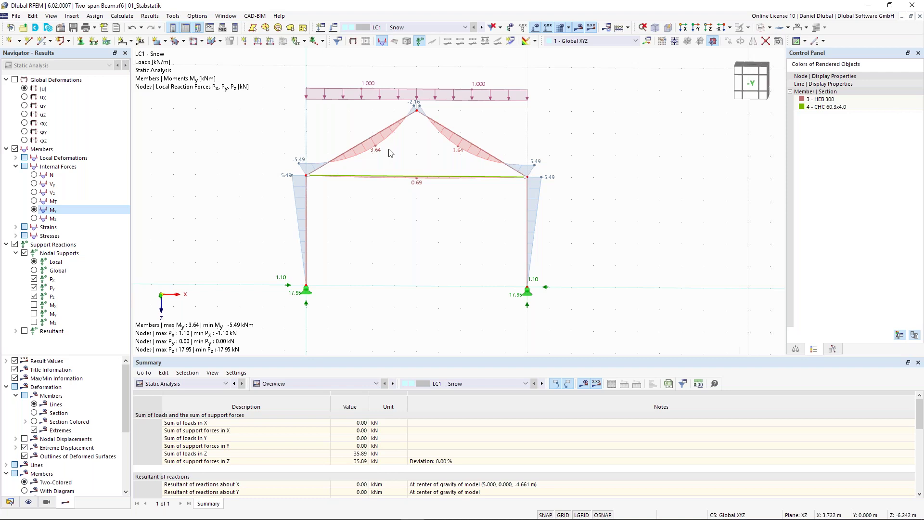
- Change the type of the horizontal tie, member 5, from Beam to Truss (only N) and save the member
double_click(417, 180)
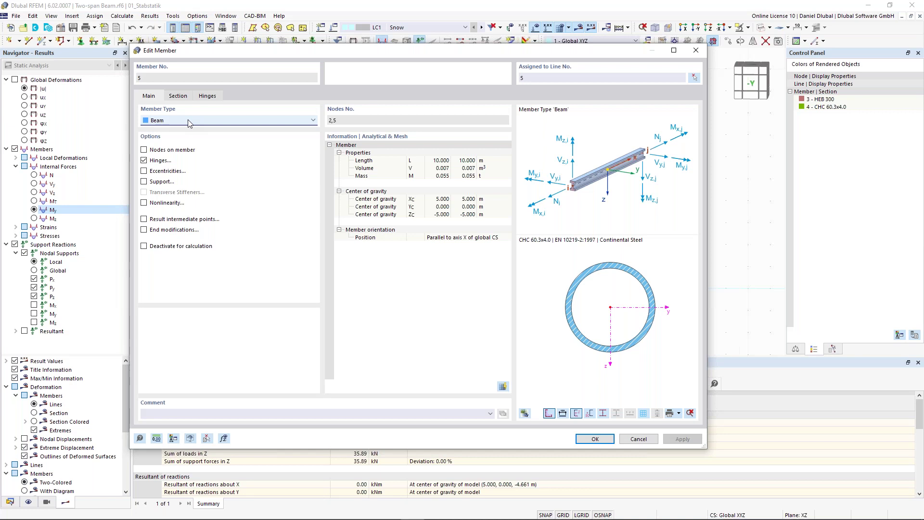
click(188, 121)
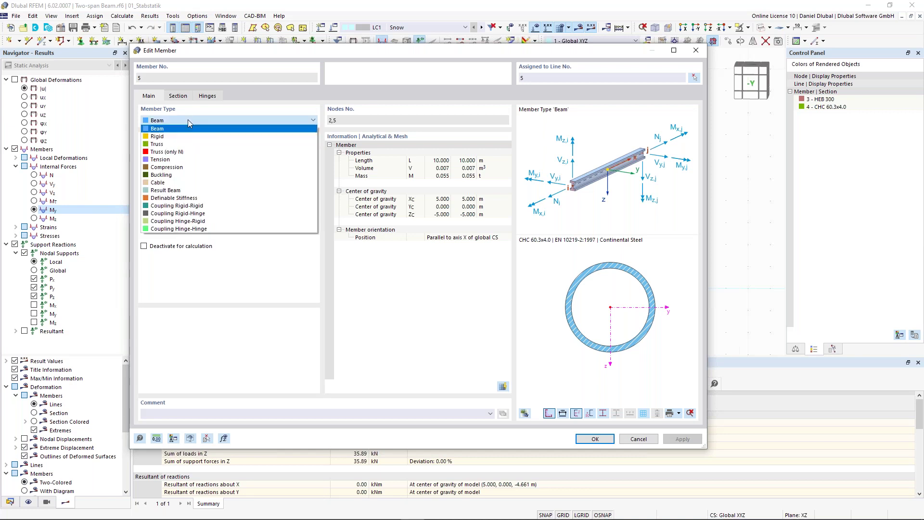
click(189, 146)
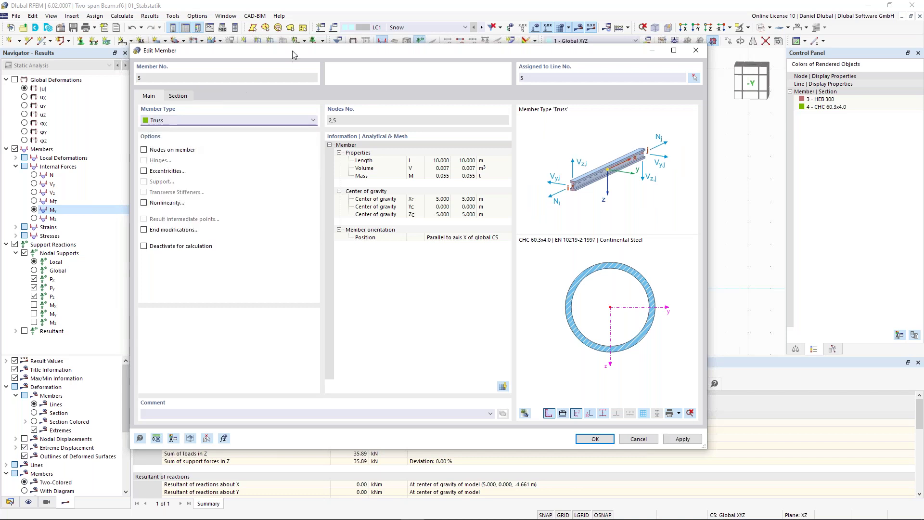
click(212, 121)
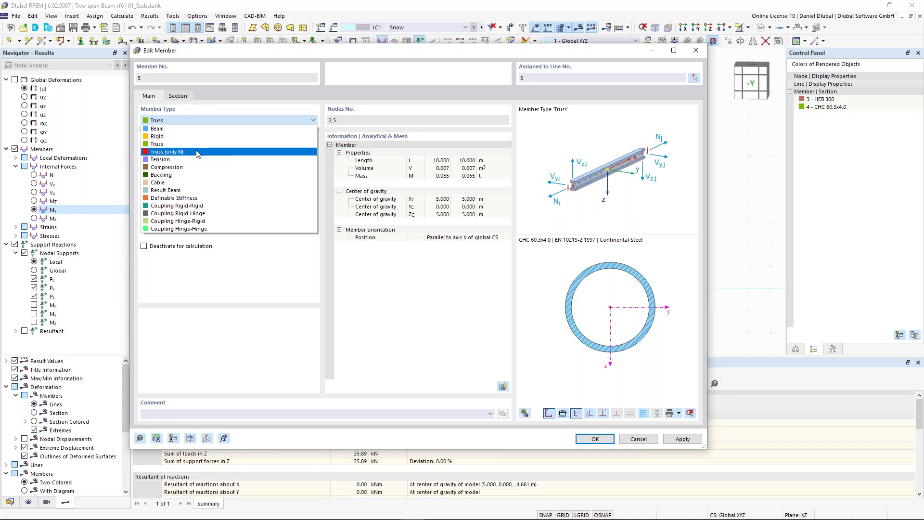
click(197, 153)
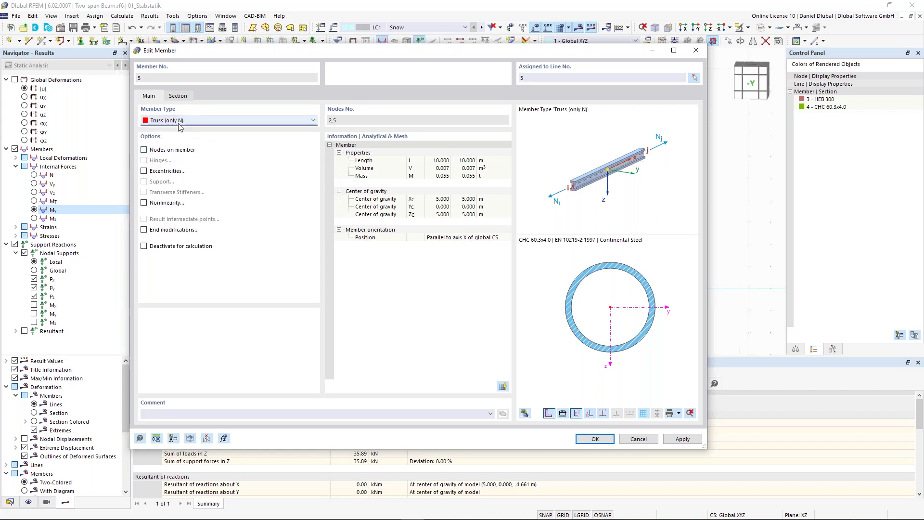
click(583, 440)
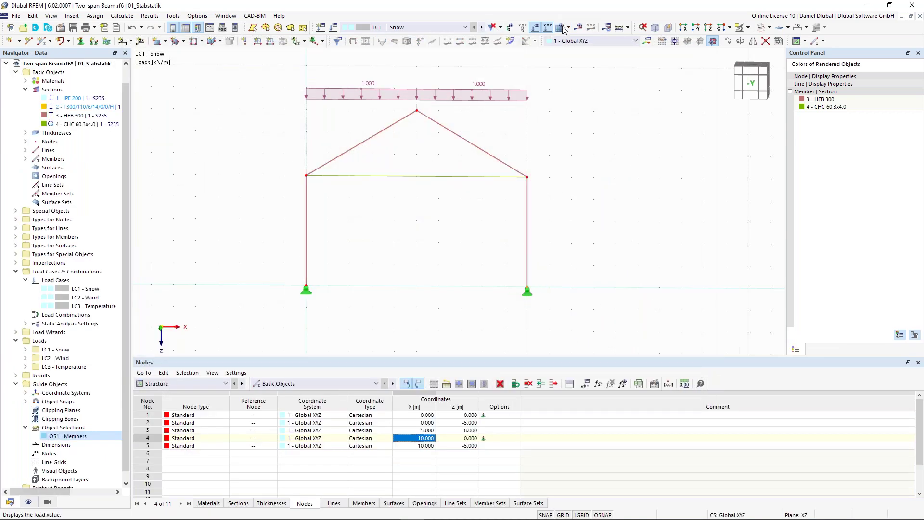
- Recalculate LC1 Snow and check the member axial forces N and bending moments My again
click(579, 28)
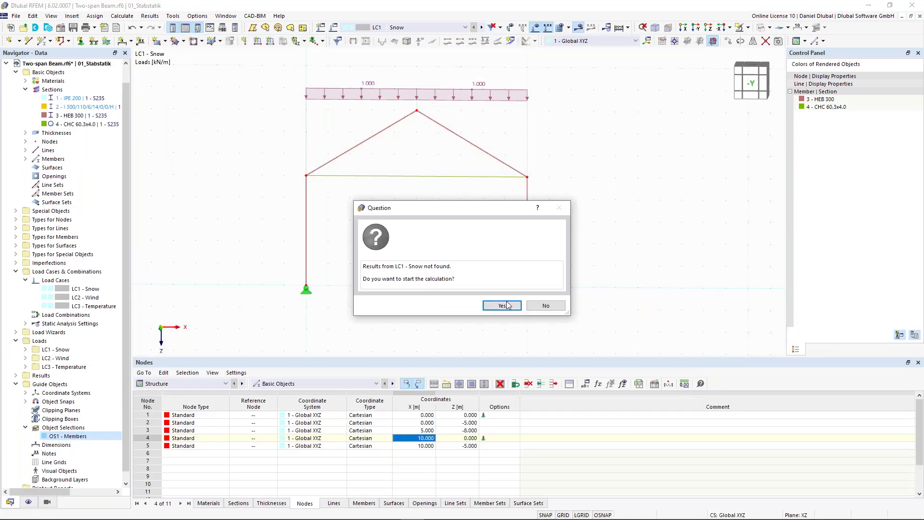
click(506, 308)
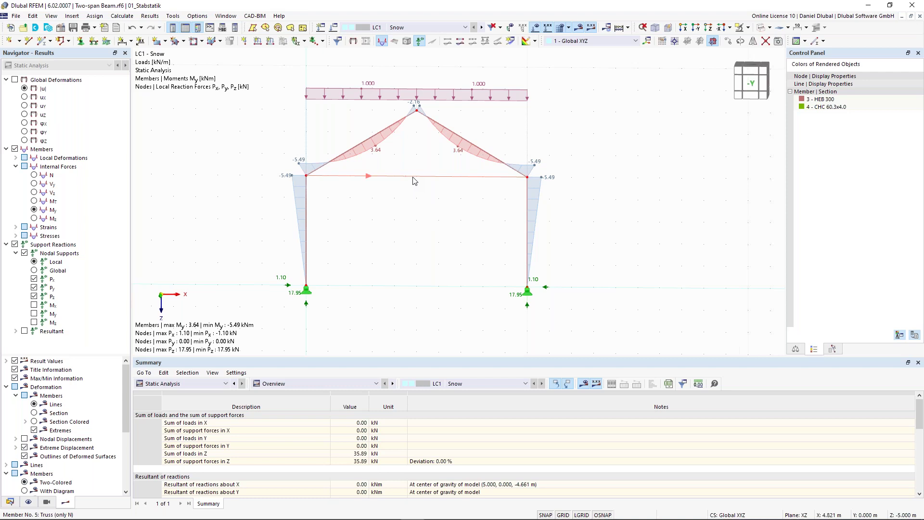
click(34, 176)
click(34, 209)
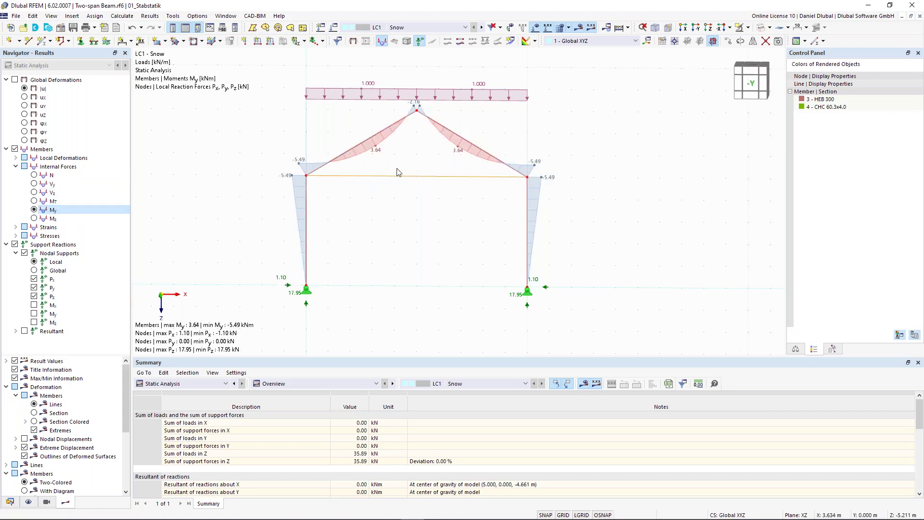
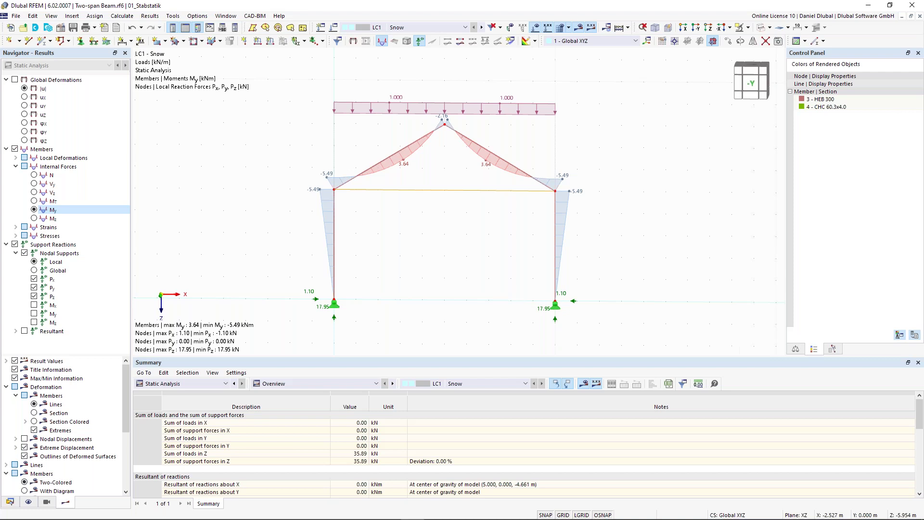
- Set the type of the horizontal tie, member 5, to Beam and activate its hinges option
double_click(436, 195)
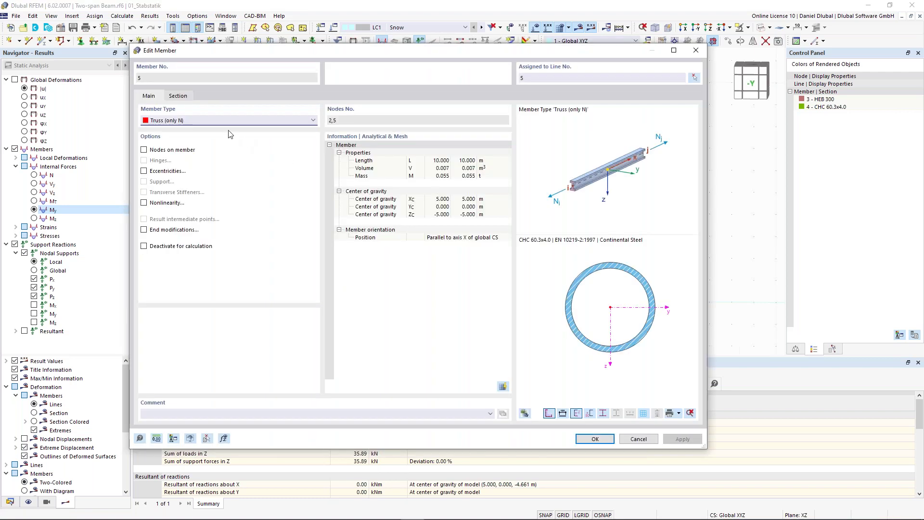
click(173, 123)
click(173, 128)
click(178, 95)
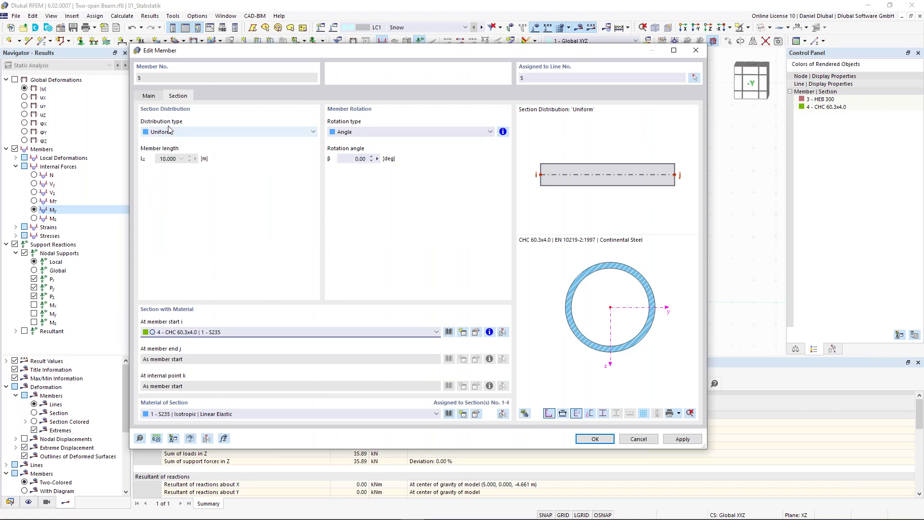
click(148, 96)
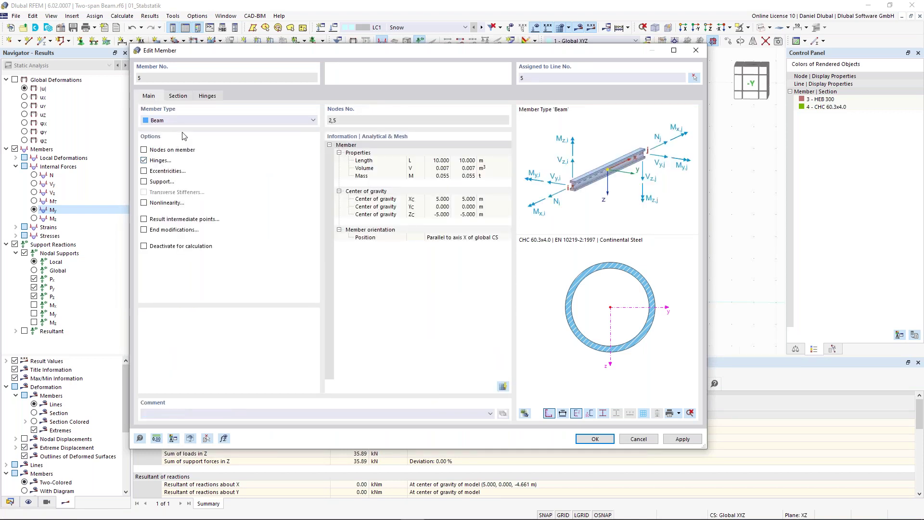
- Create a member hinge in the local xyz system, assign it to both the start and end of member 5, and save the member
click(202, 96)
click(200, 132)
click(192, 156)
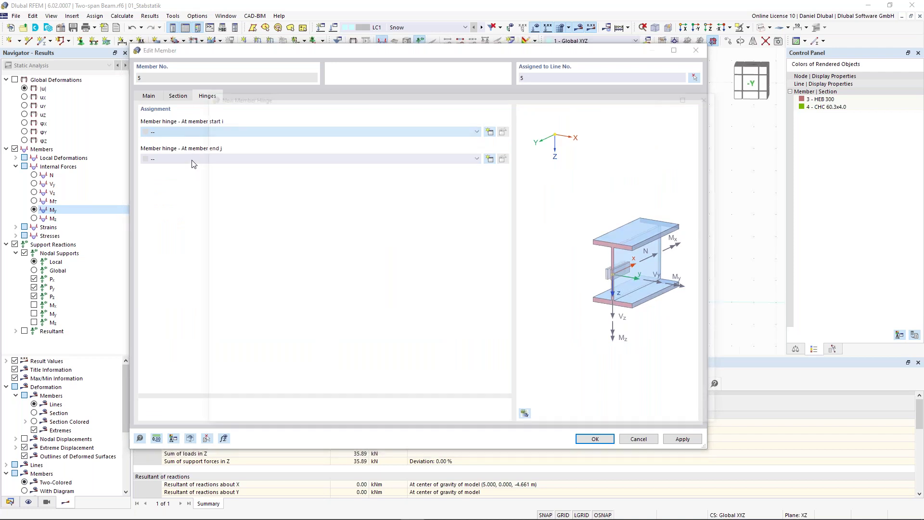
key(Escape)
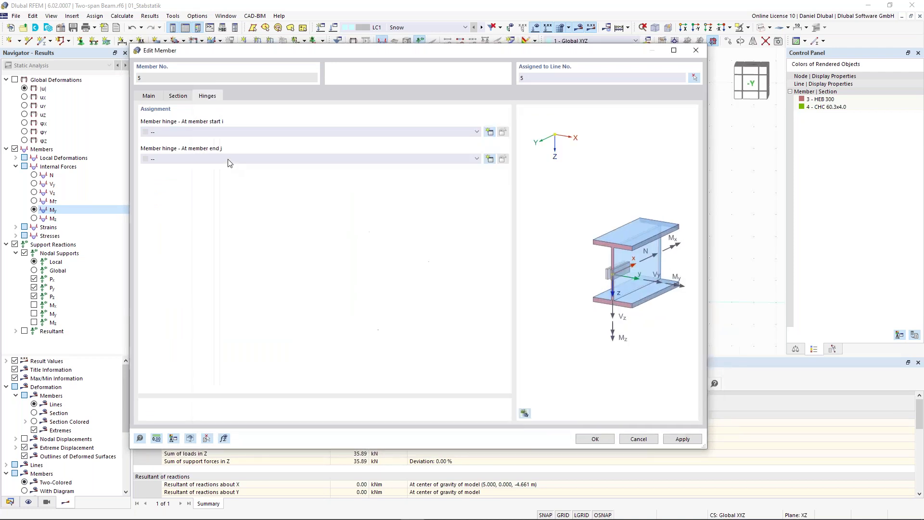
click(327, 160)
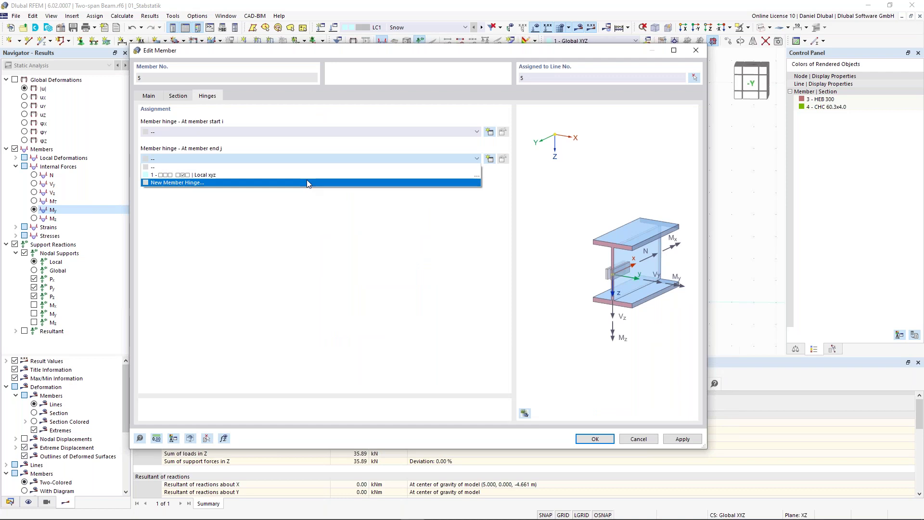
click(308, 170)
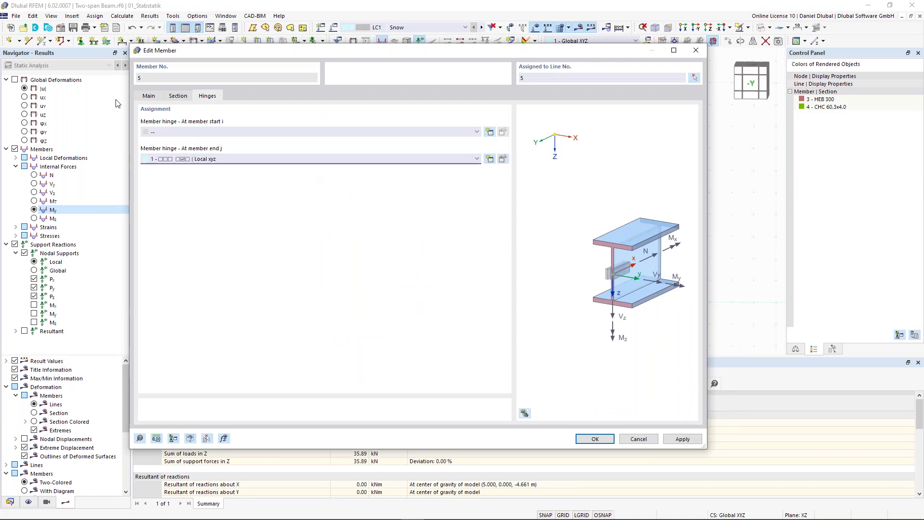
click(150, 96)
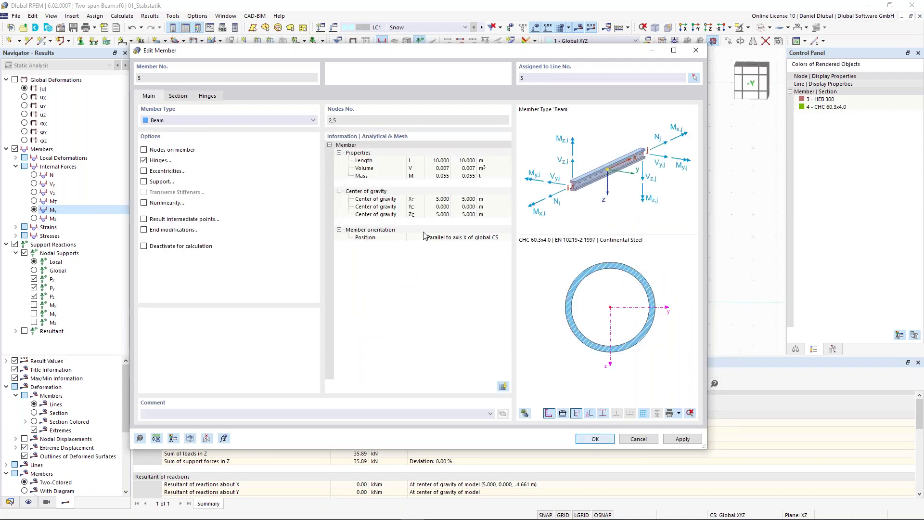
key(Return)
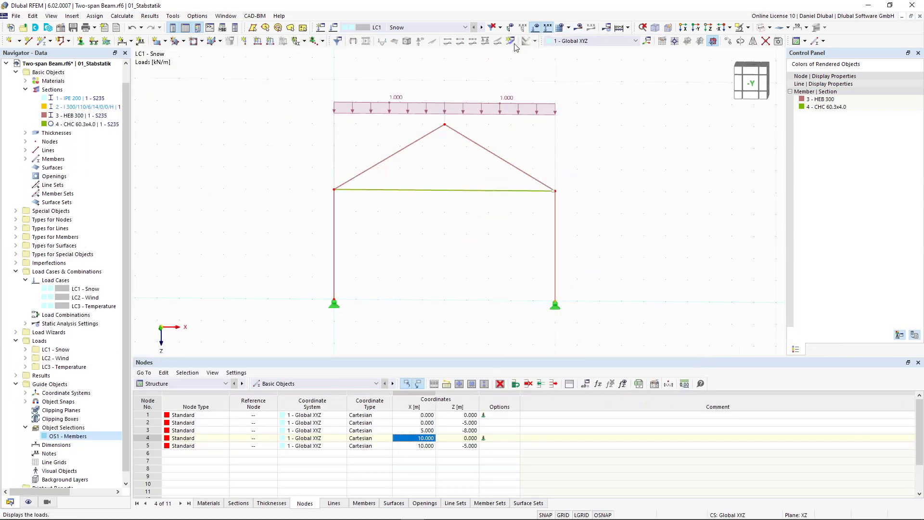
- Hide the loads and check the hinge assignments at both ends of the tie, member 5
click(536, 27)
scroll(328, 190, up, 1)
scroll(328, 190, up, 1)
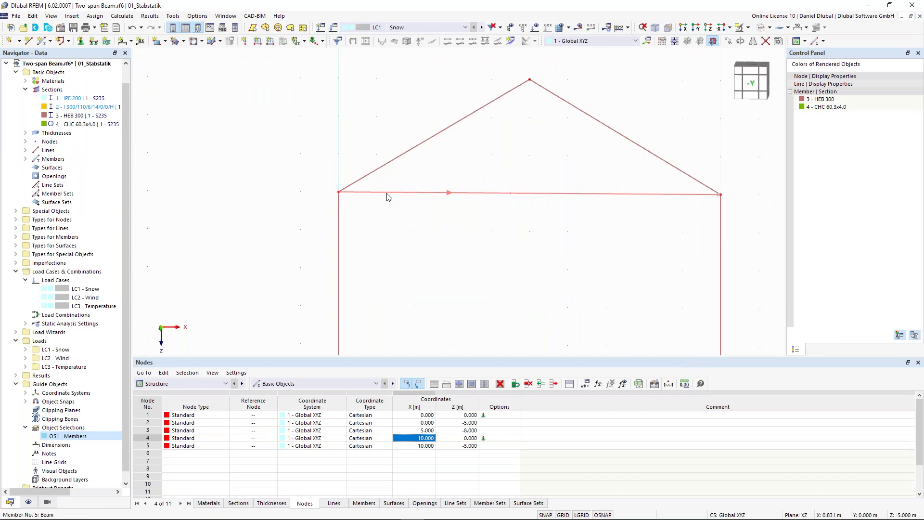
double_click(387, 197)
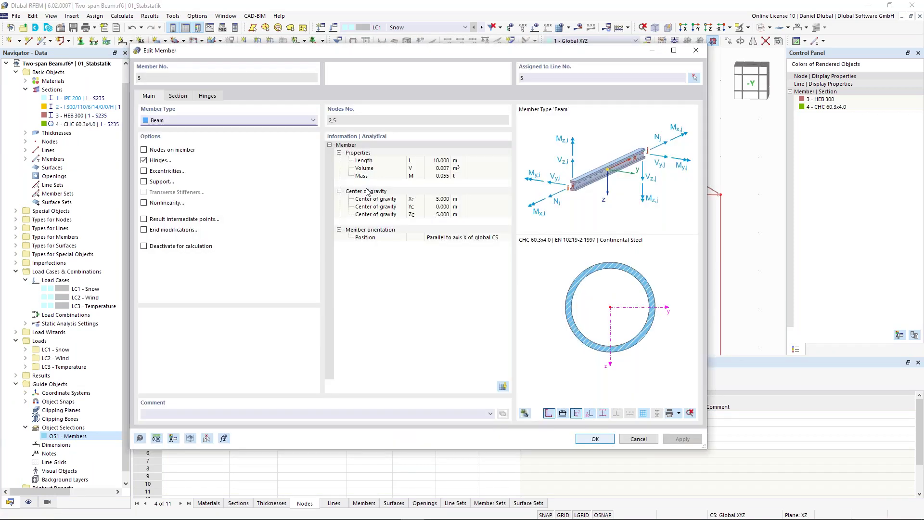
click(207, 95)
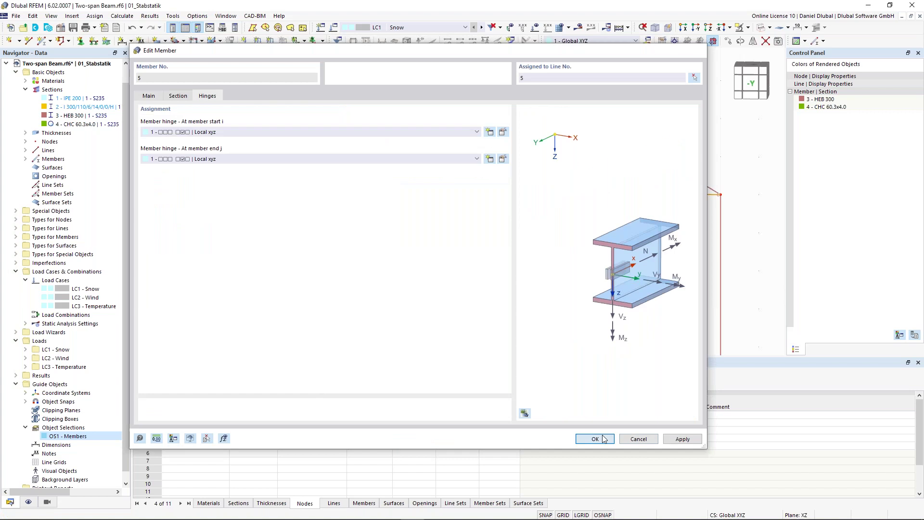
key(Escape)
- Assign member hinge 1 to end j of the left column, member 1, and save the member
scroll(332, 172, up, 1)
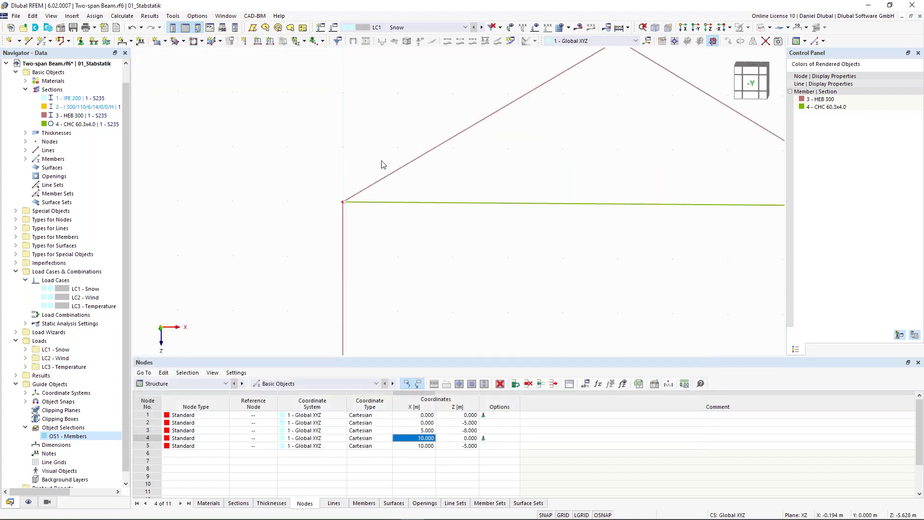
scroll(390, 163, down, 1)
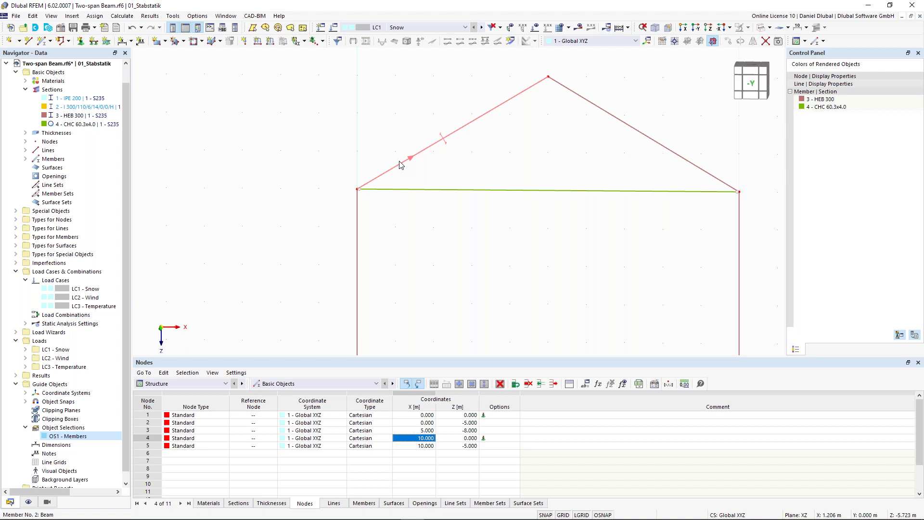
scroll(367, 173, down, 1)
scroll(362, 187, up, 2)
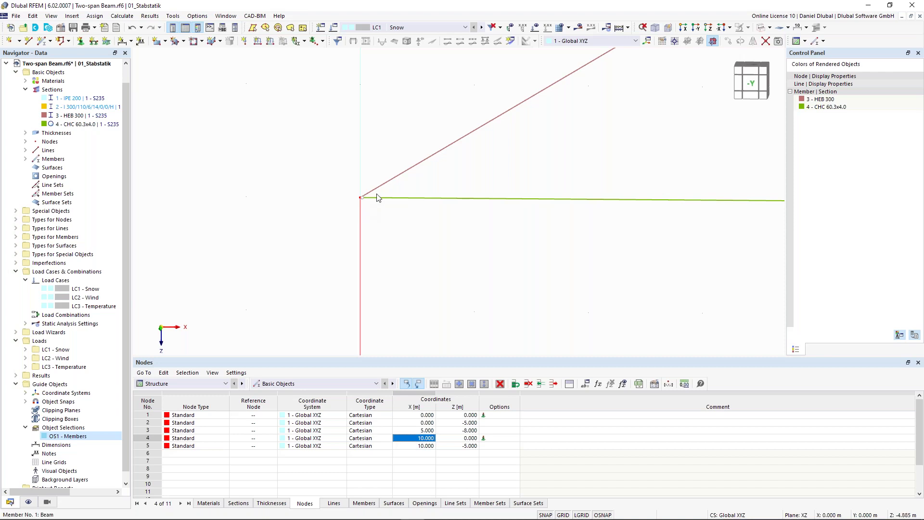
scroll(361, 216, down, 3)
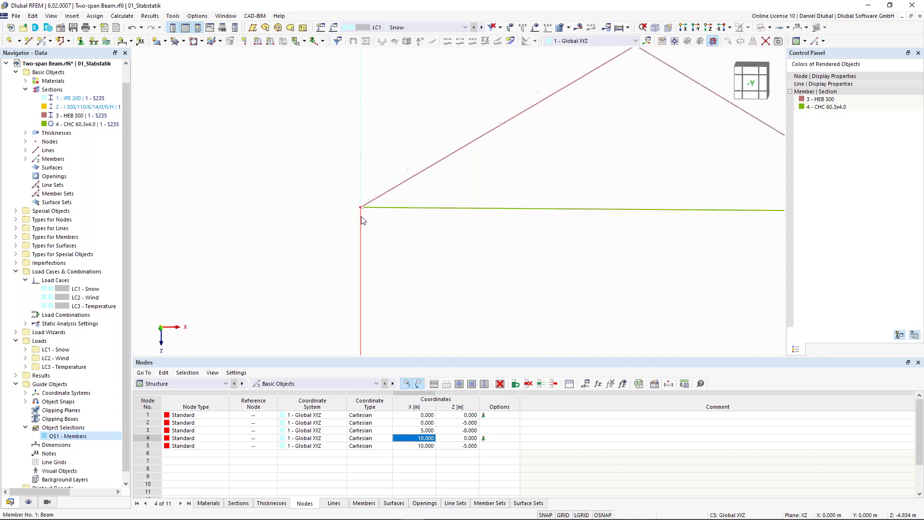
click(380, 197)
double_click(364, 220)
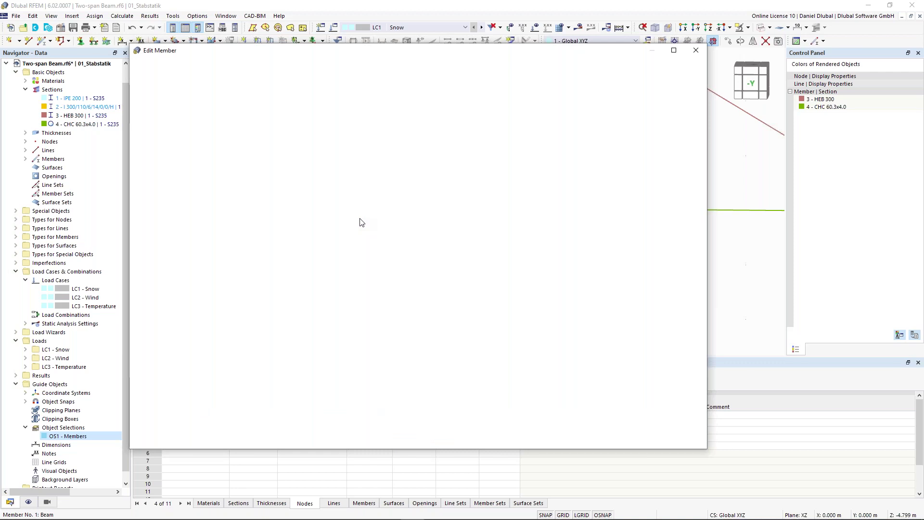
click(207, 159)
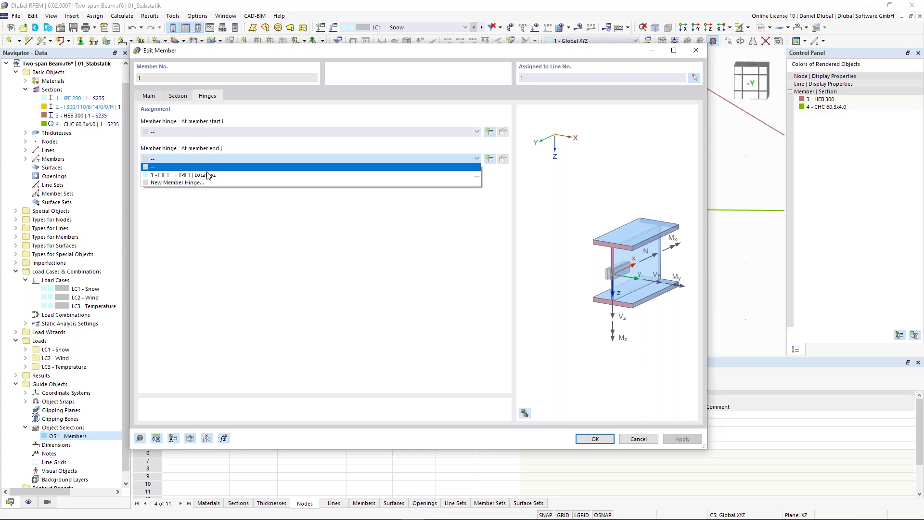
click(207, 174)
key(Return)
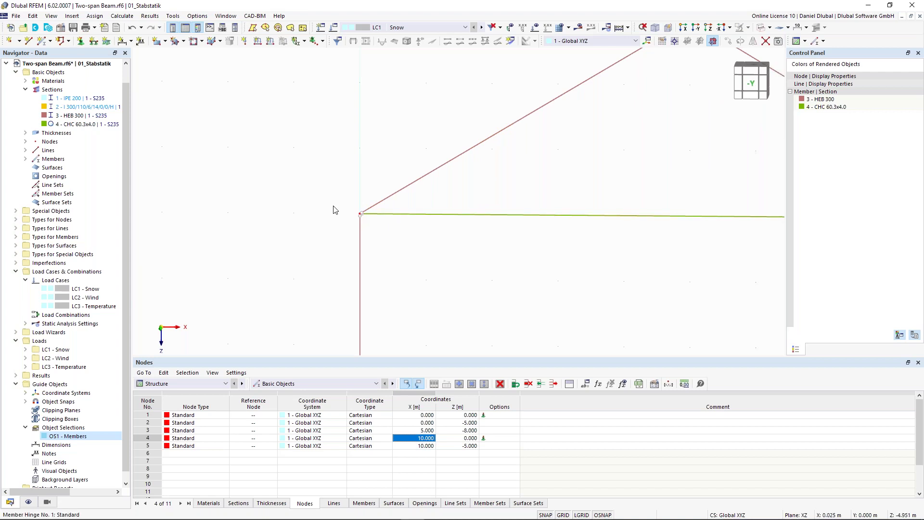
- Try to calculate LC1 Snow and locate the reported calculation error in the model
scroll(333, 206, down, 1)
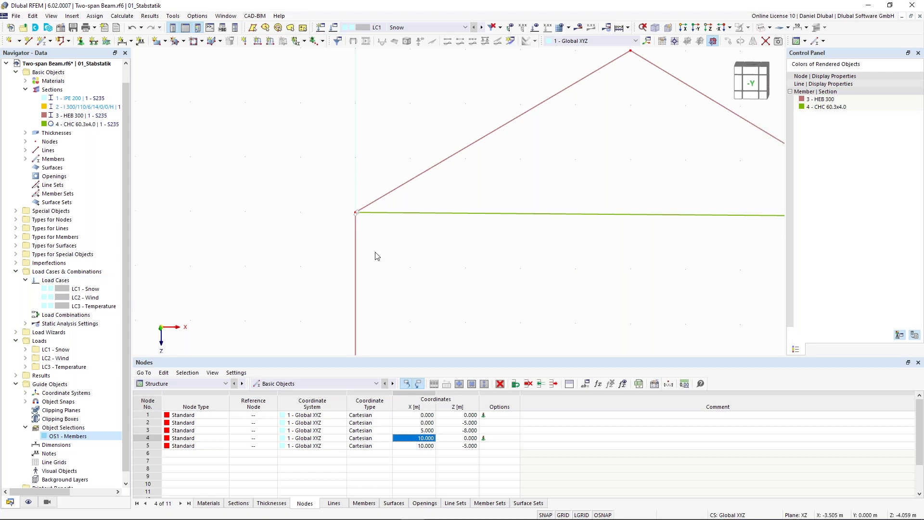
middle_drag(380, 173, 308, 193)
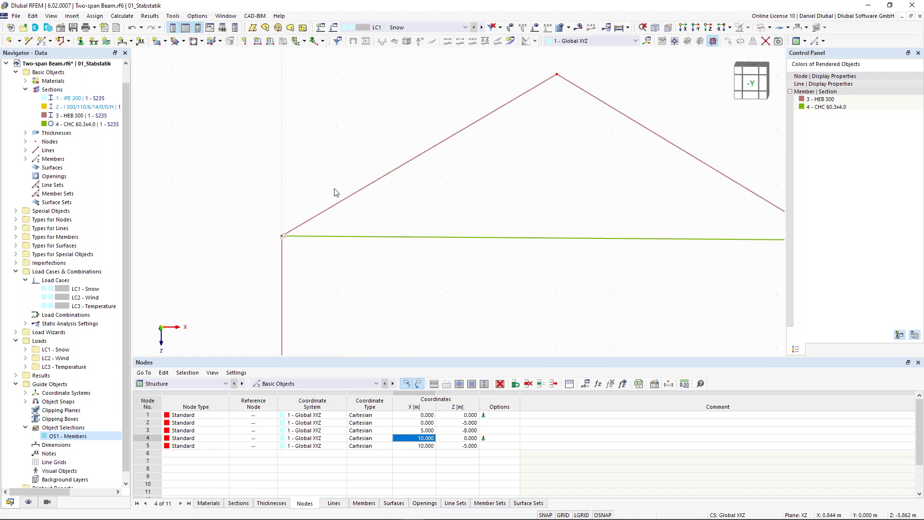
click(578, 27)
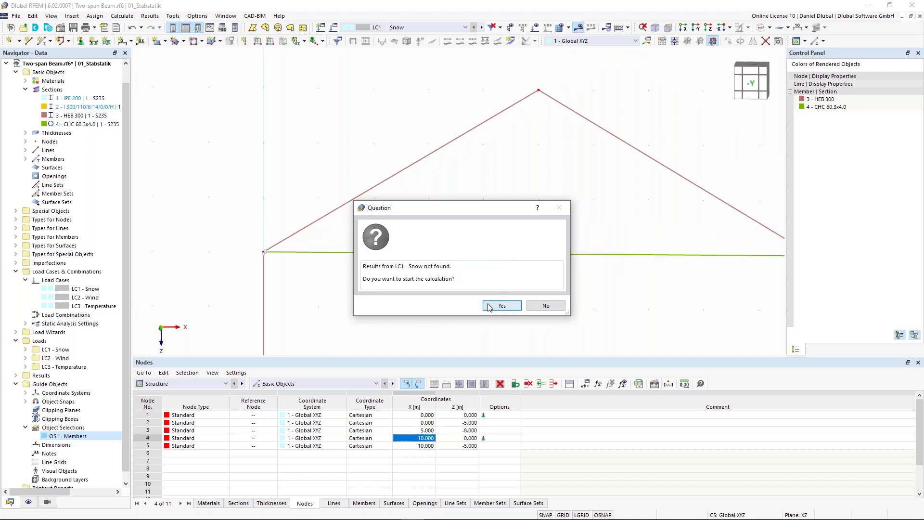
click(500, 306)
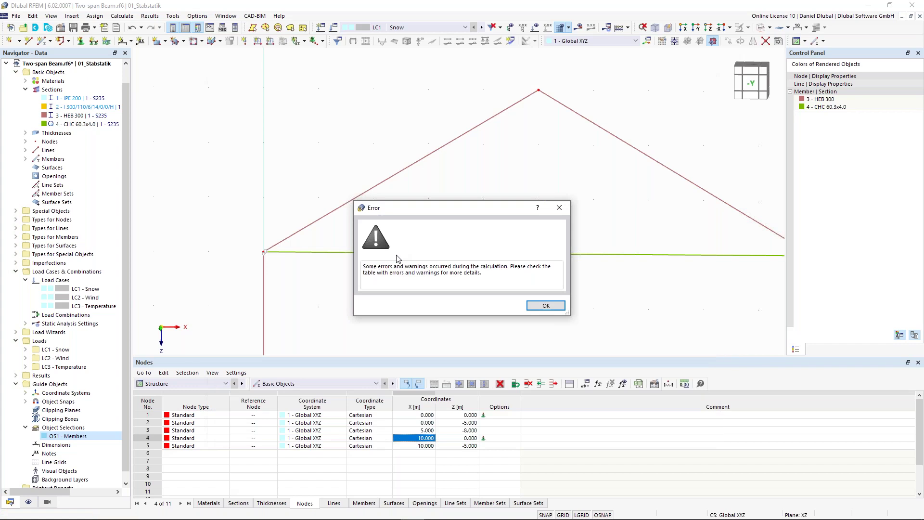
click(545, 306)
click(432, 416)
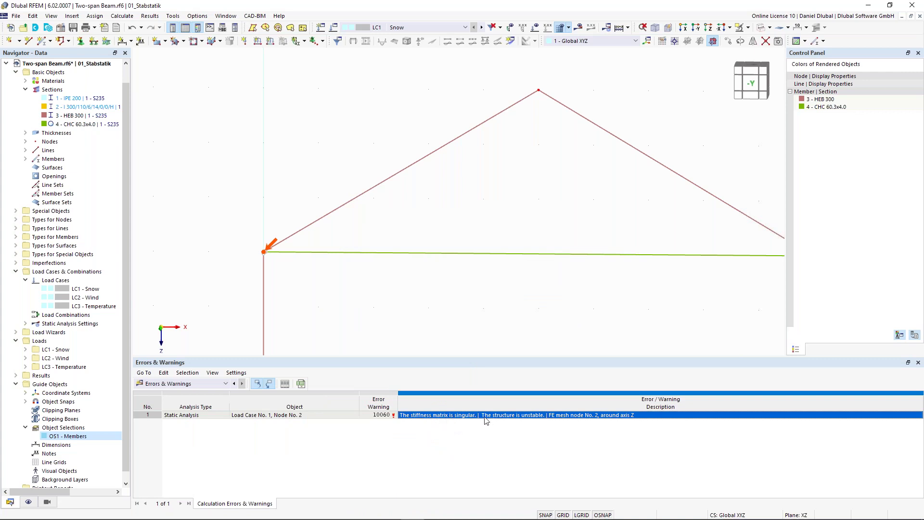
- Examine the left eaves node 2, where the column, rafter and tie meet, for the cause of the calculation error
scroll(205, 249, up, 2)
scroll(291, 253, down, 2)
scroll(291, 253, up, 2)
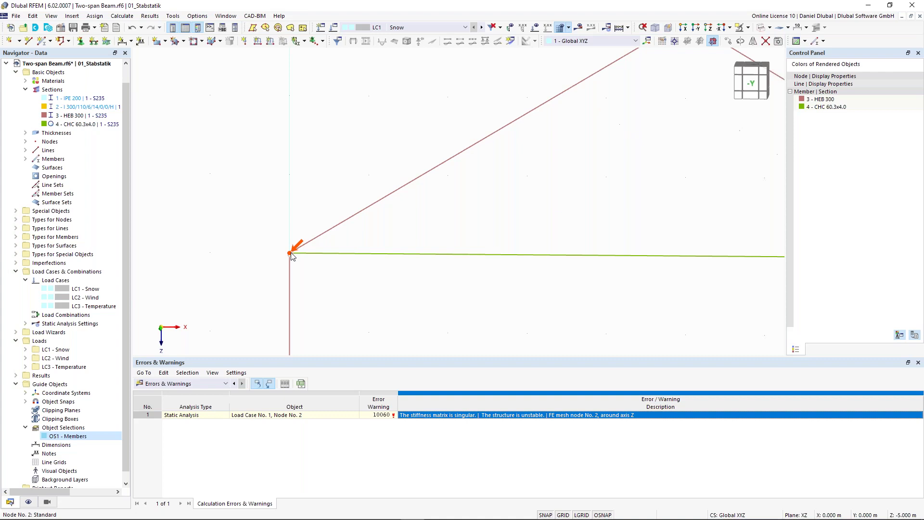
scroll(292, 254, down, 2)
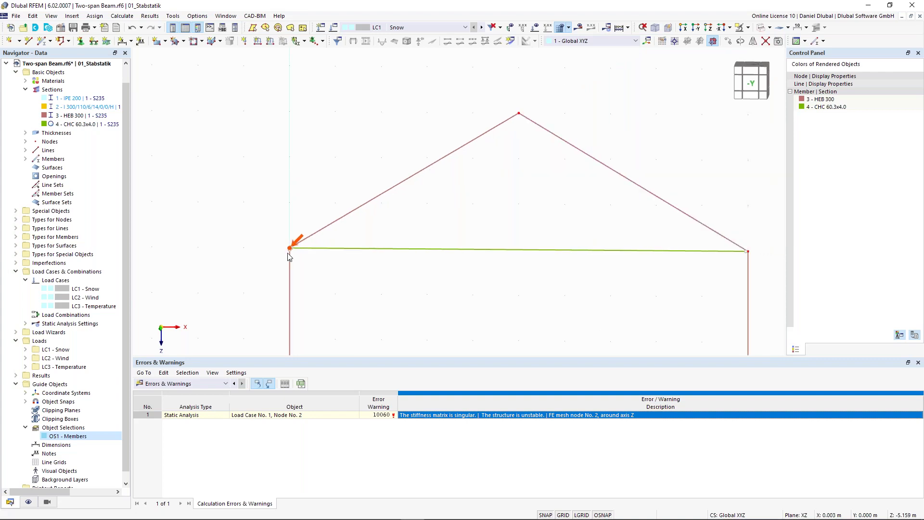
middle_drag(299, 208, 318, 203)
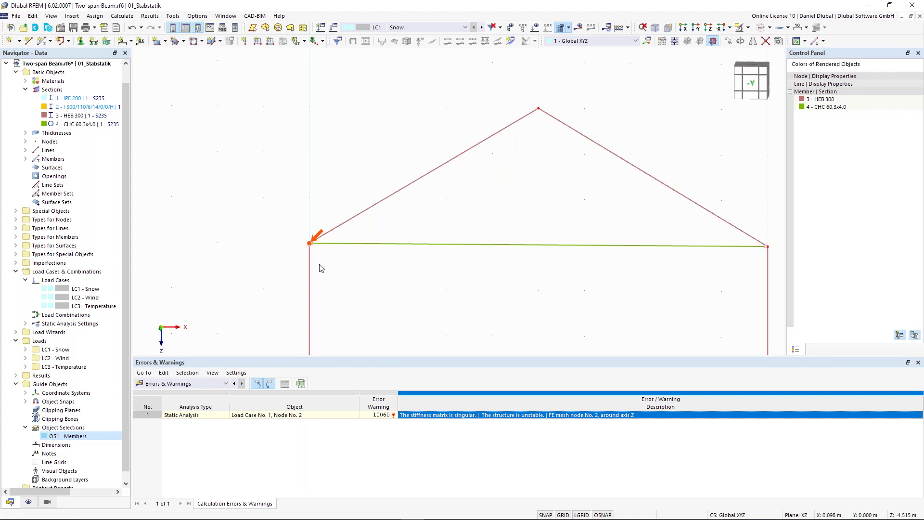
scroll(249, 232, up, 2)
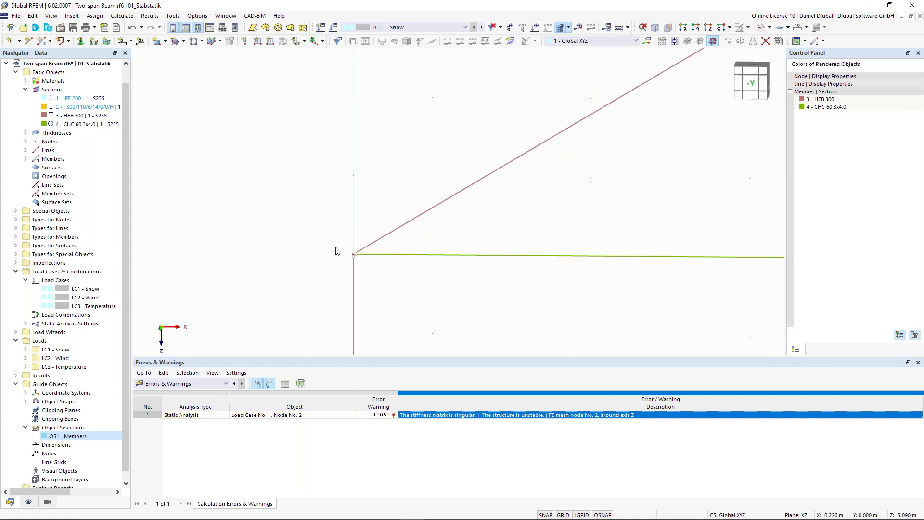
middle_drag(319, 243, 304, 230)
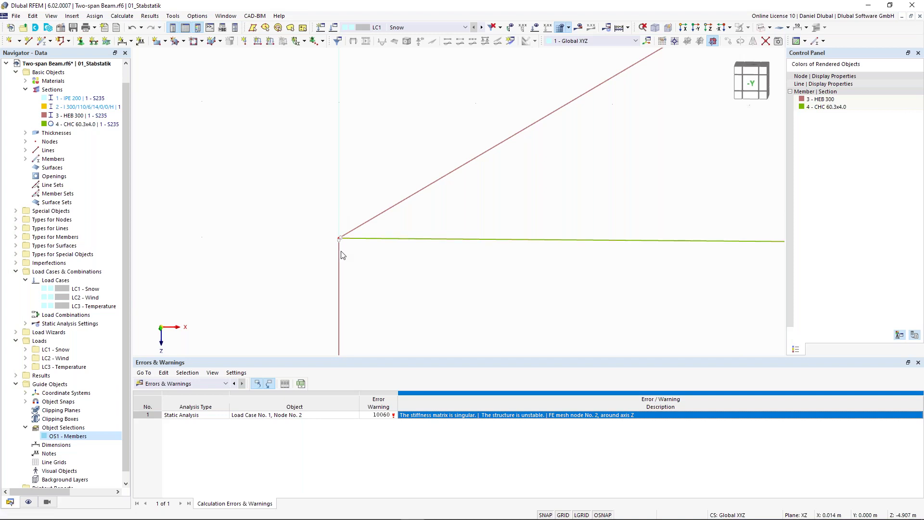
- Remove the hinge from end j of the left column, member 1, and save the member
scroll(349, 217, down, 2)
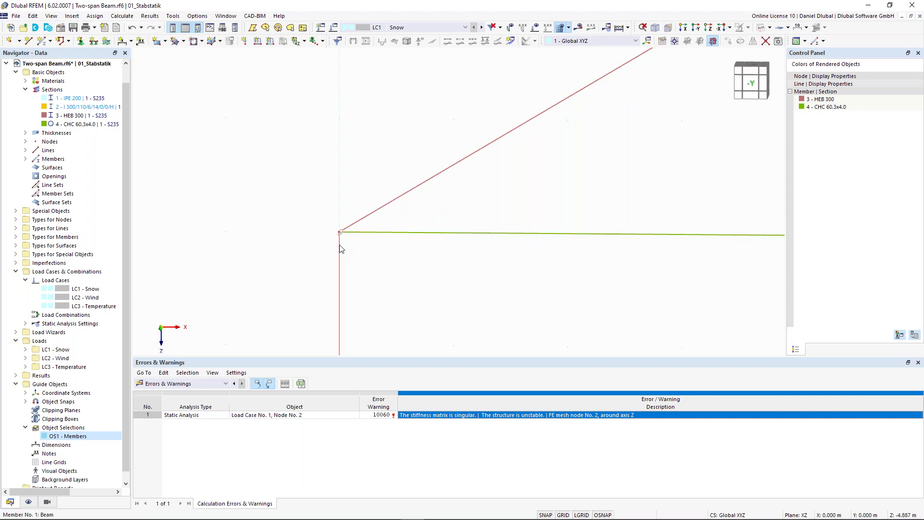
double_click(340, 245)
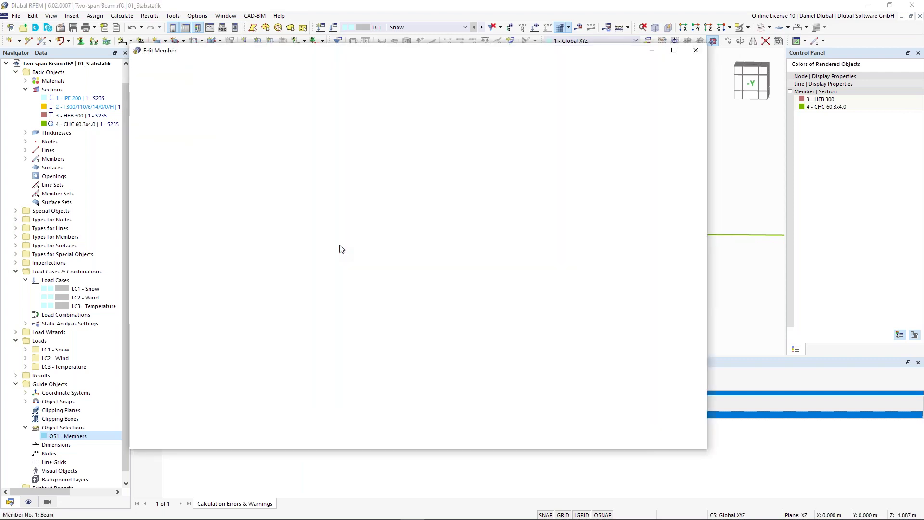
click(196, 121)
click(193, 122)
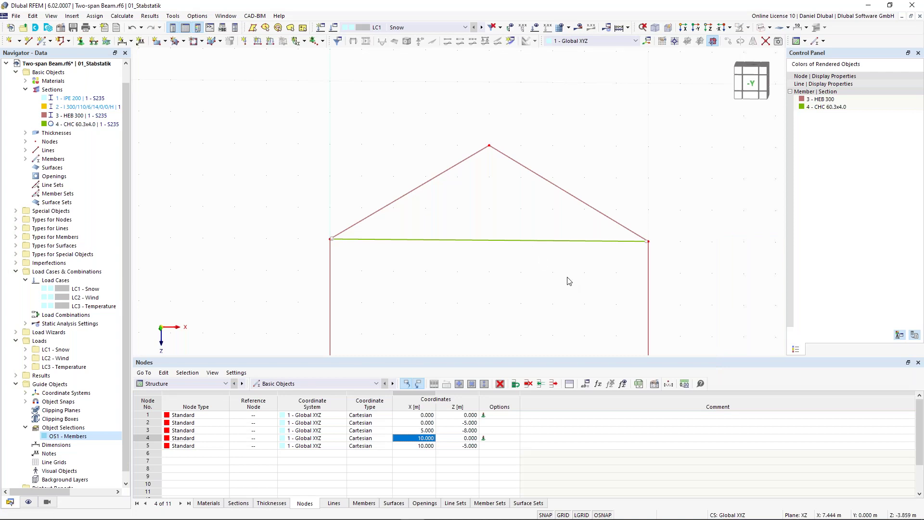
- Change the nodal support of both column base nodes, 1 and 4, to a fixed support
drag(573, 268, 430, 138)
click(446, 279)
scroll(445, 280, down, 1)
middle_drag(445, 279, 422, 136)
scroll(335, 244, up, 1)
click(319, 249)
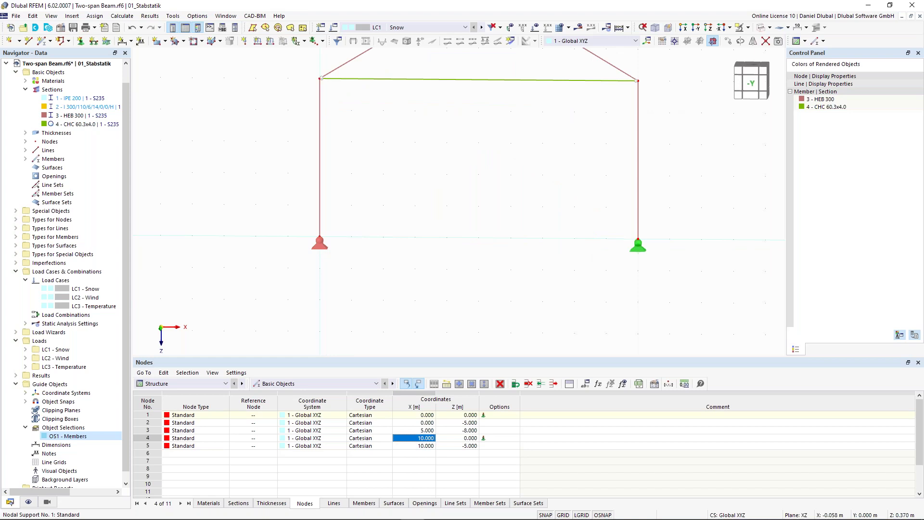
ctrl+click(638, 249)
ctrl+double_click(637, 249)
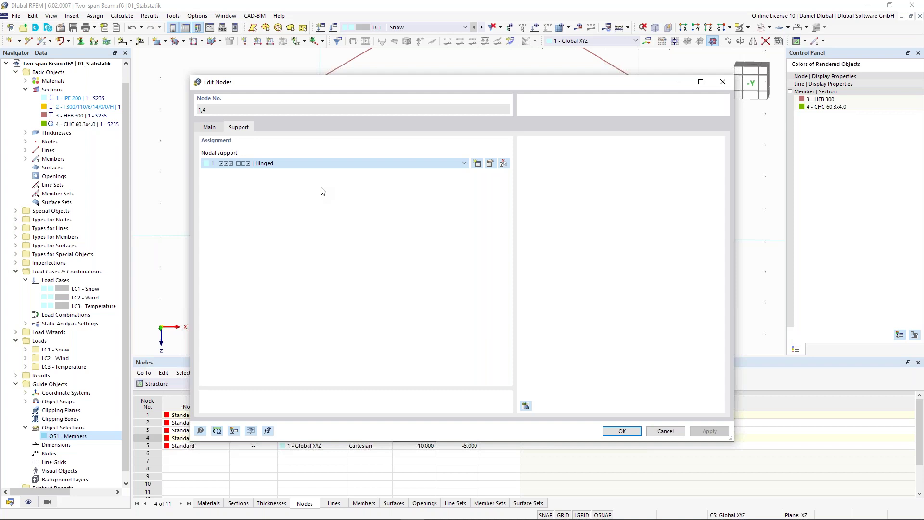
key(Return)
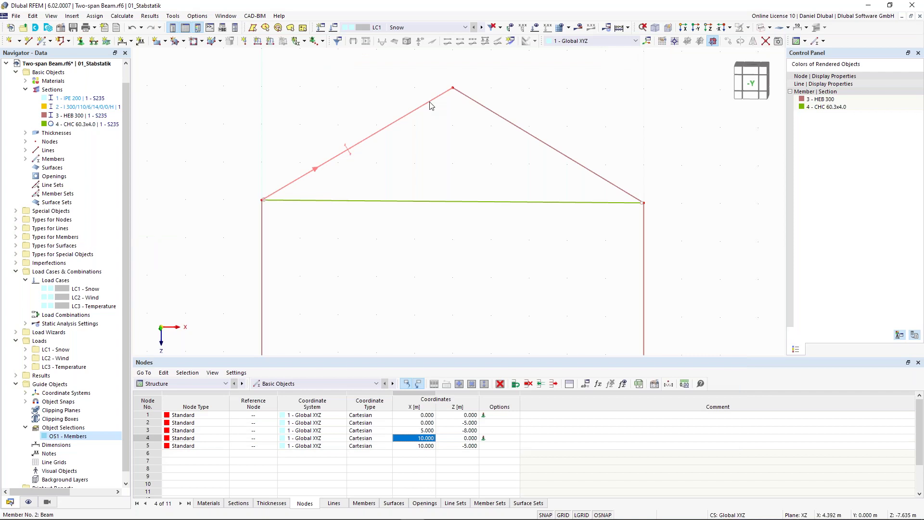
- Assign member hinge 1 to end j of the left rafter, member 2, and save the member
double_click(430, 102)
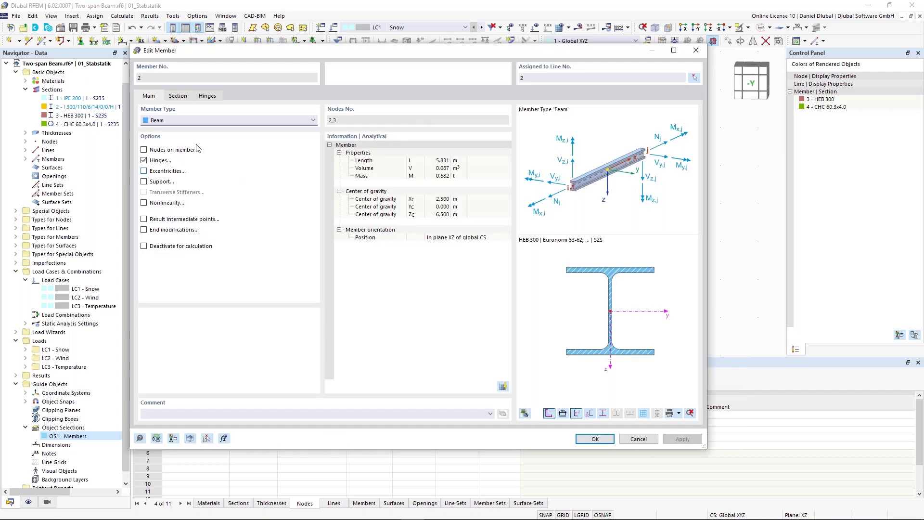
click(178, 96)
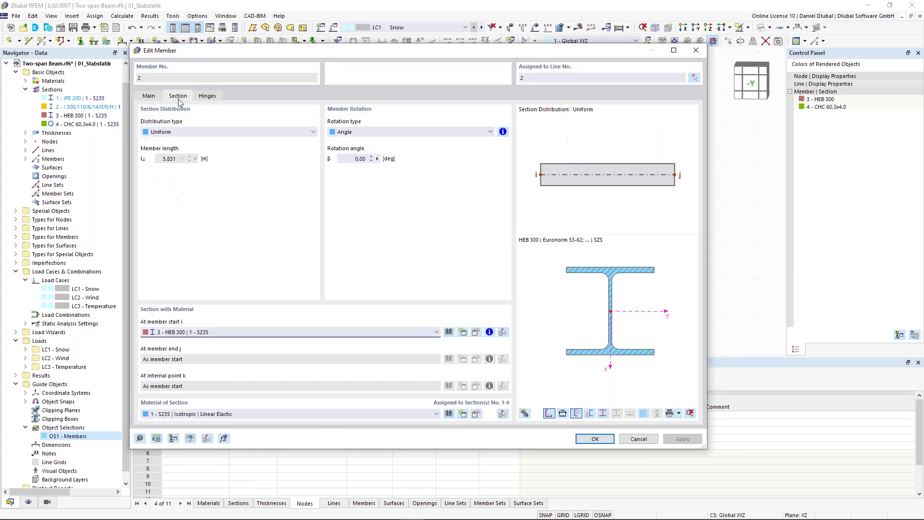
click(150, 96)
click(207, 96)
click(224, 159)
click(227, 177)
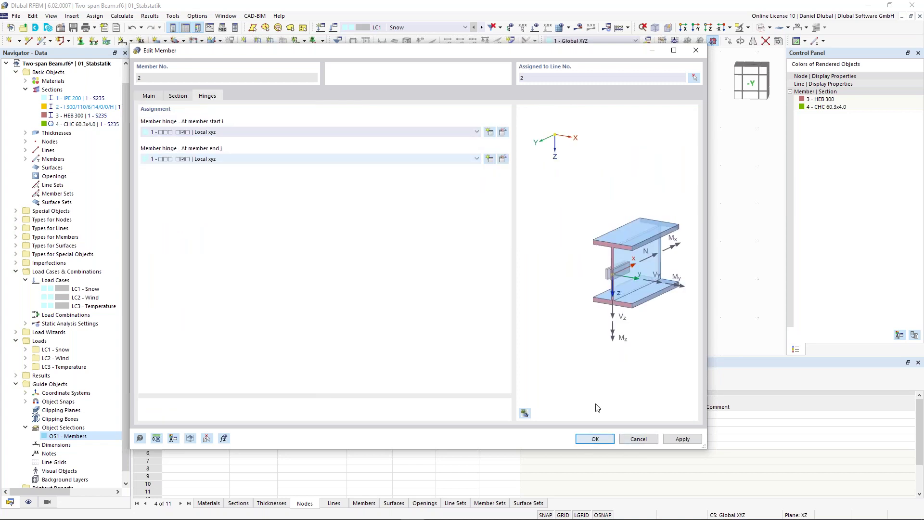
click(592, 439)
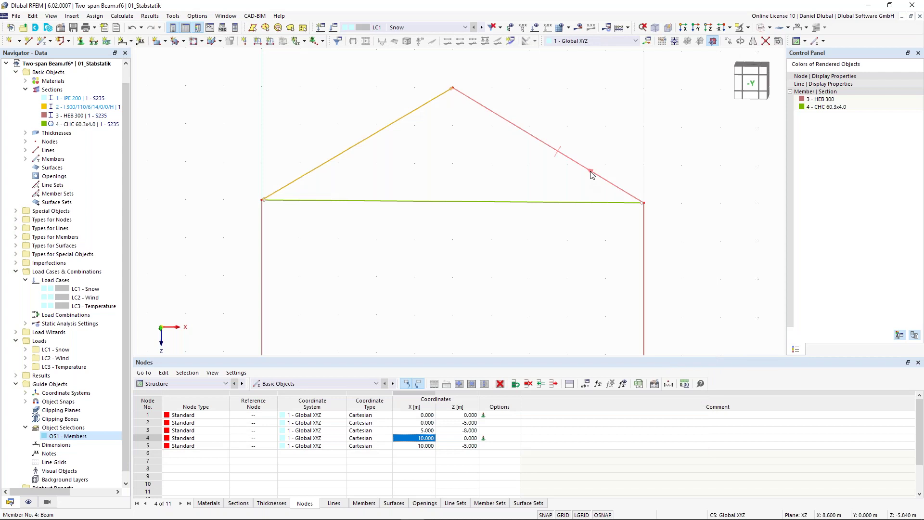
- Assign member hinge 1 to start i of the right rafter, member 4, and save the member
double_click(391, 214)
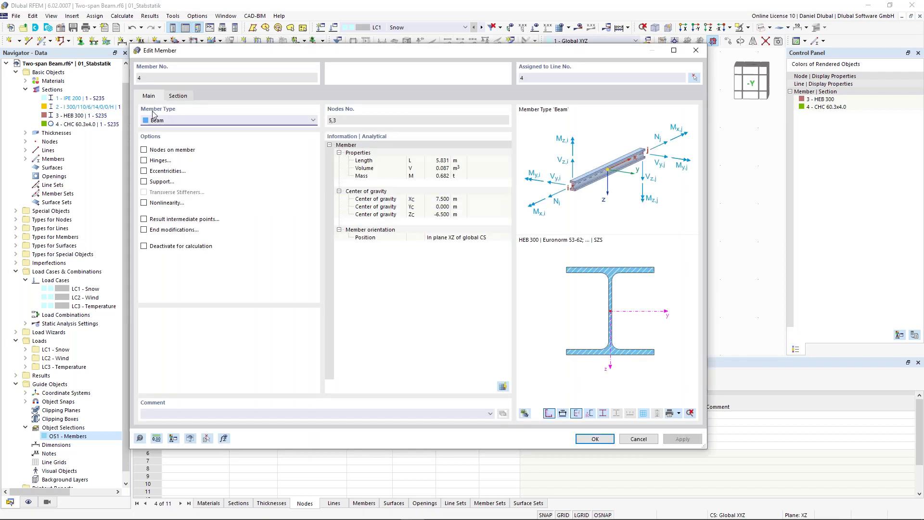
click(206, 96)
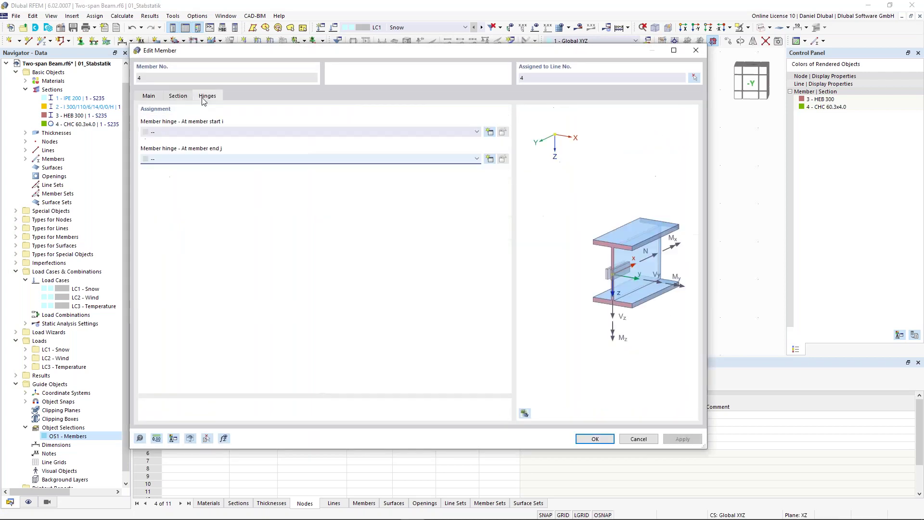
click(308, 131)
click(193, 143)
click(603, 440)
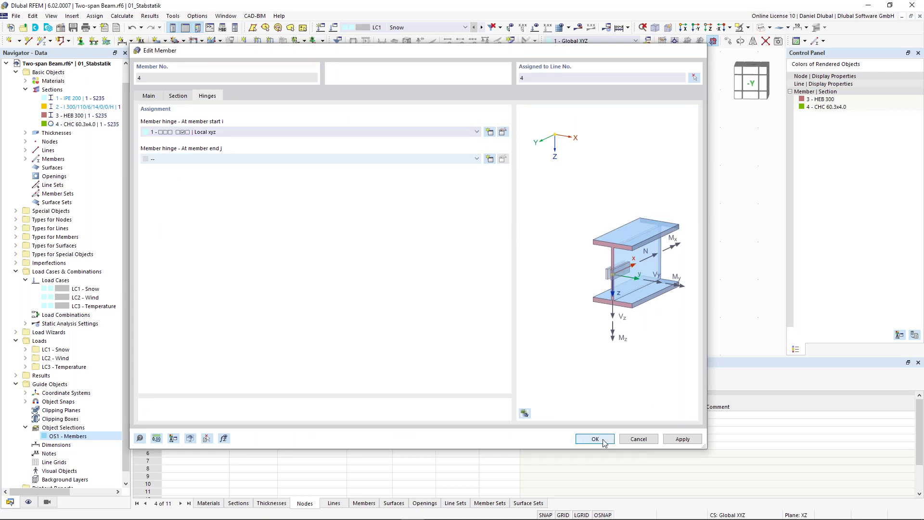
click(595, 439)
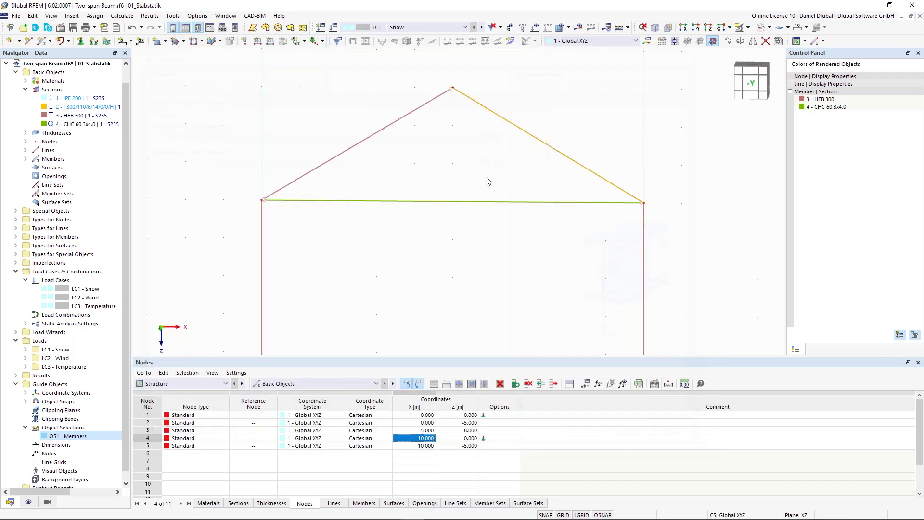
- Calculate LC1 Snow for the frame and show its results
scroll(425, 180, down, 1)
middle_drag(427, 178, 428, 179)
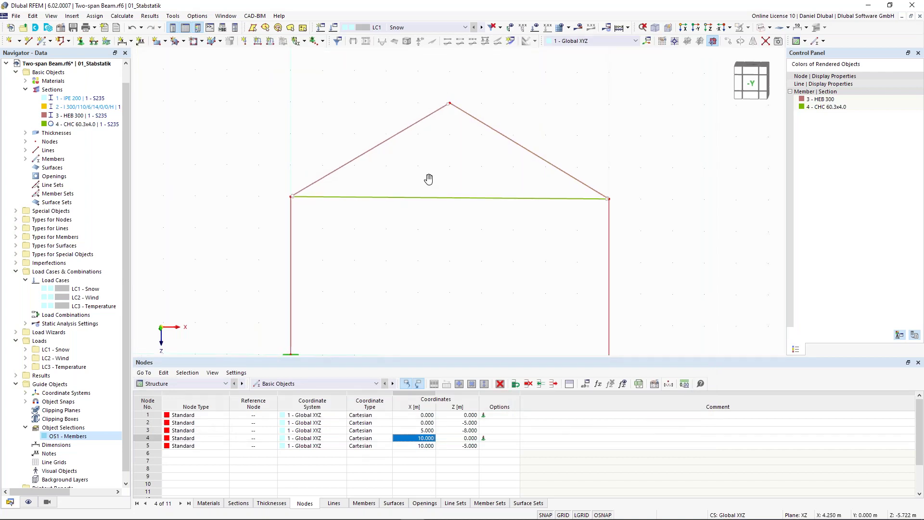
middle_drag(428, 179, 431, 185)
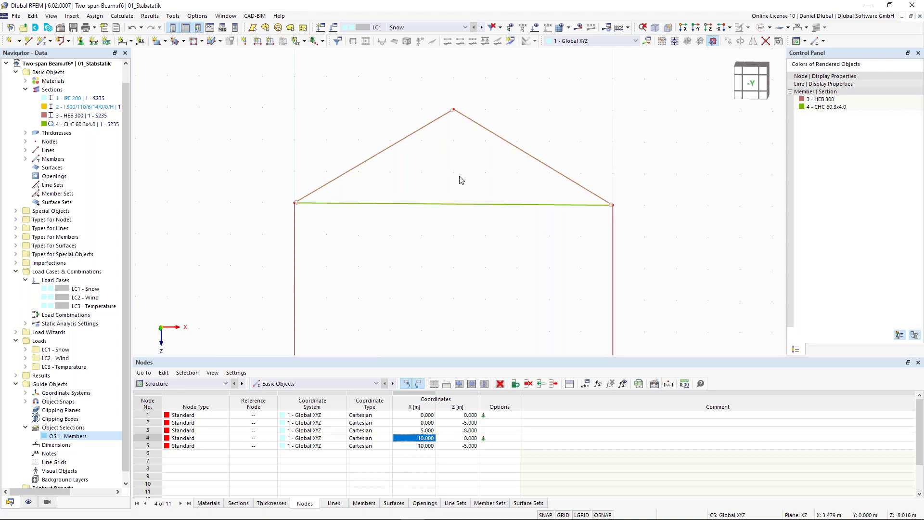
middle_drag(469, 196, 479, 153)
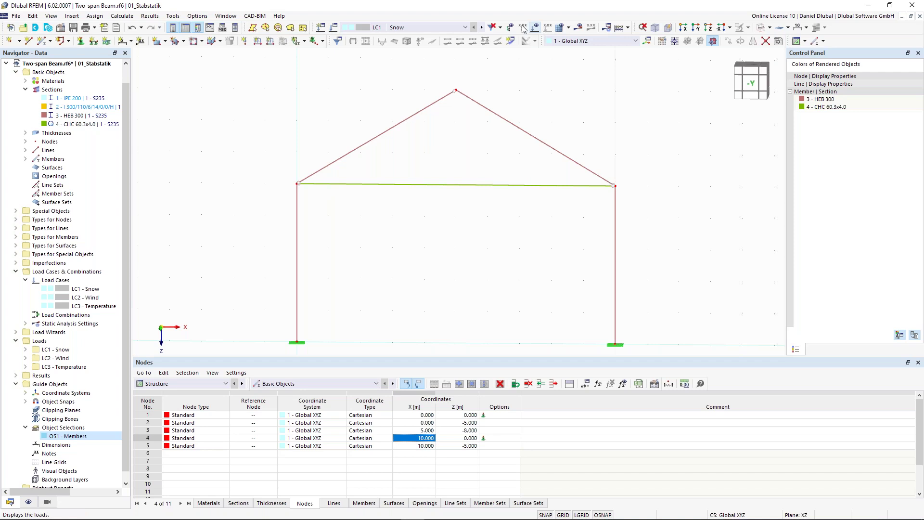
click(578, 28)
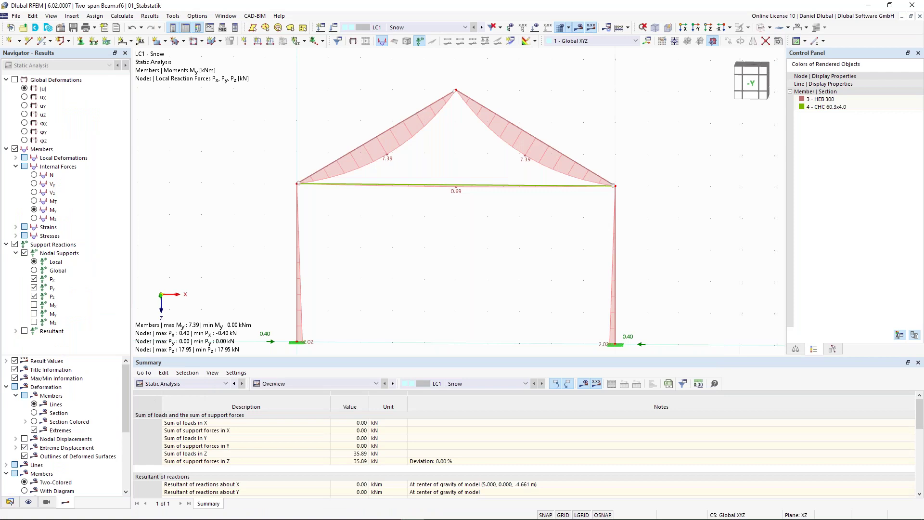
- Examine the LC1 Snow My moment diagrams of the rafters, tie and columns, together with the support reactions
scroll(448, 137, up, 3)
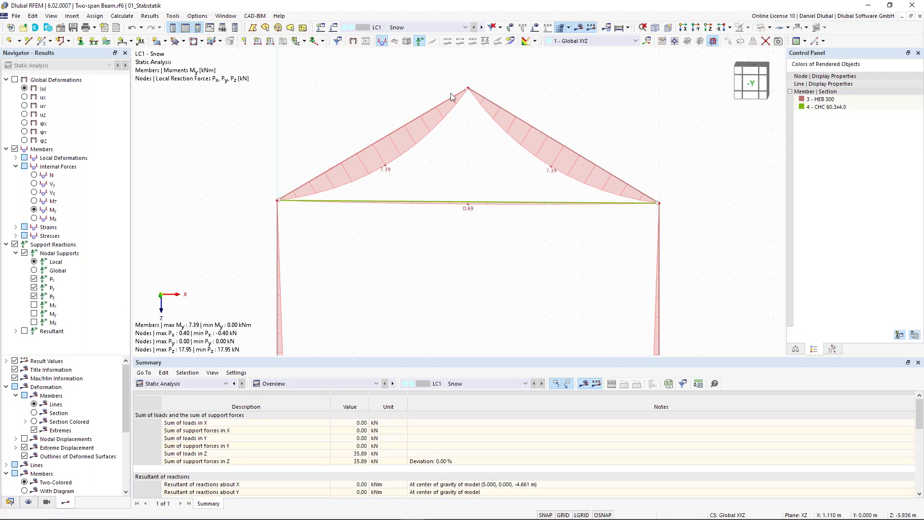
scroll(453, 92, up, 2)
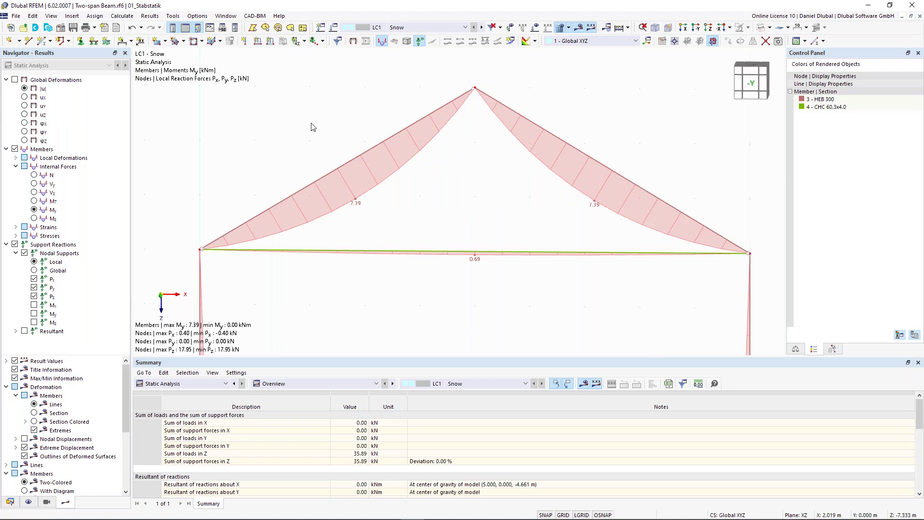
scroll(313, 121, down, 2)
middle_drag(377, 75, 391, 65)
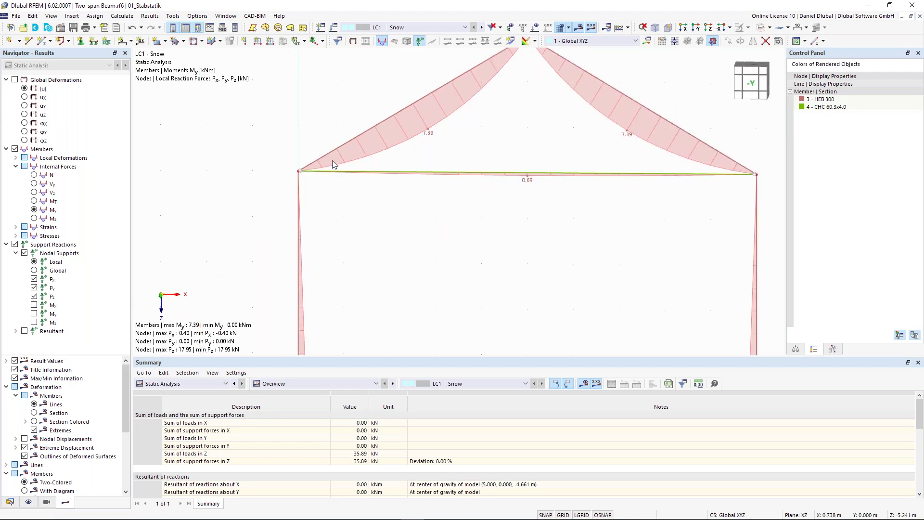
scroll(536, 147, down, 1)
scroll(442, 176, down, 1)
scroll(425, 182, down, 1)
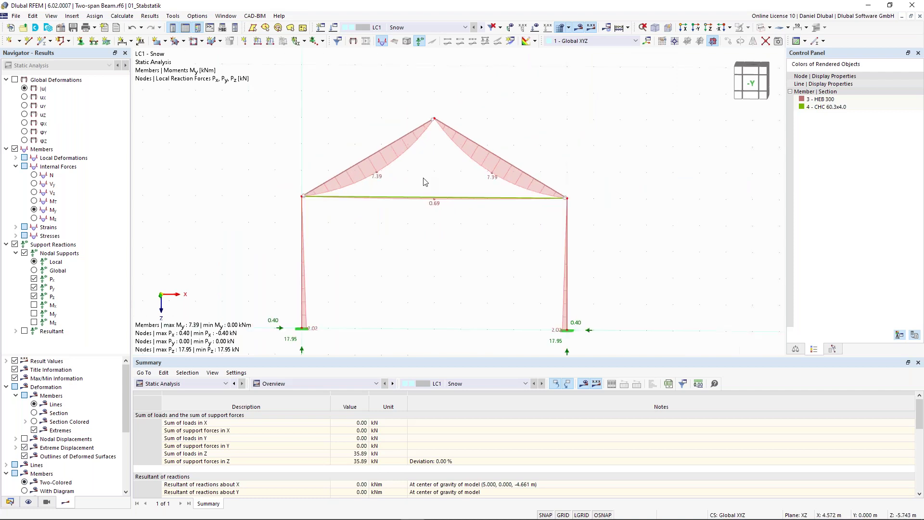
middle_drag(425, 182, 445, 160)
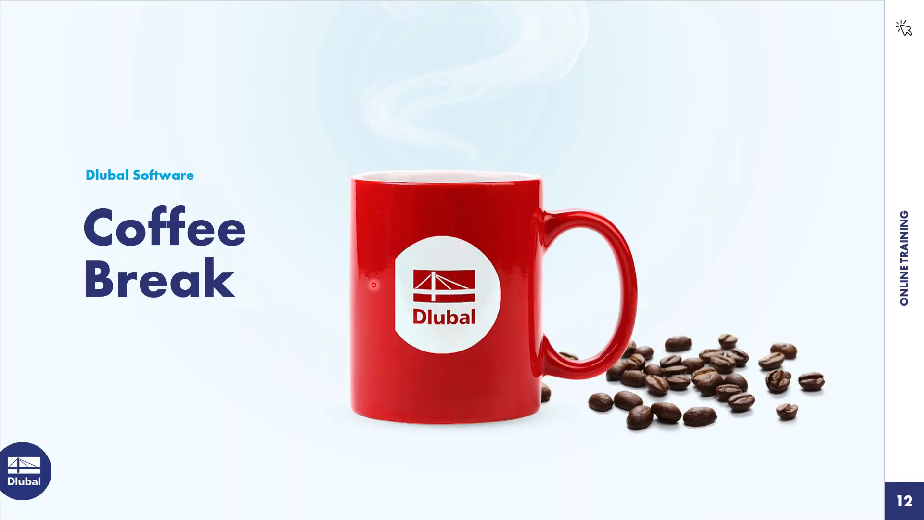
key(Right)
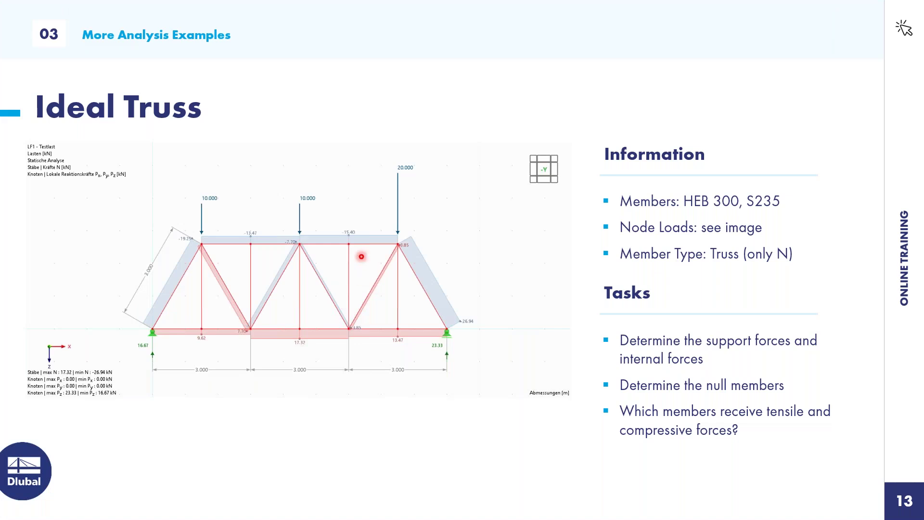
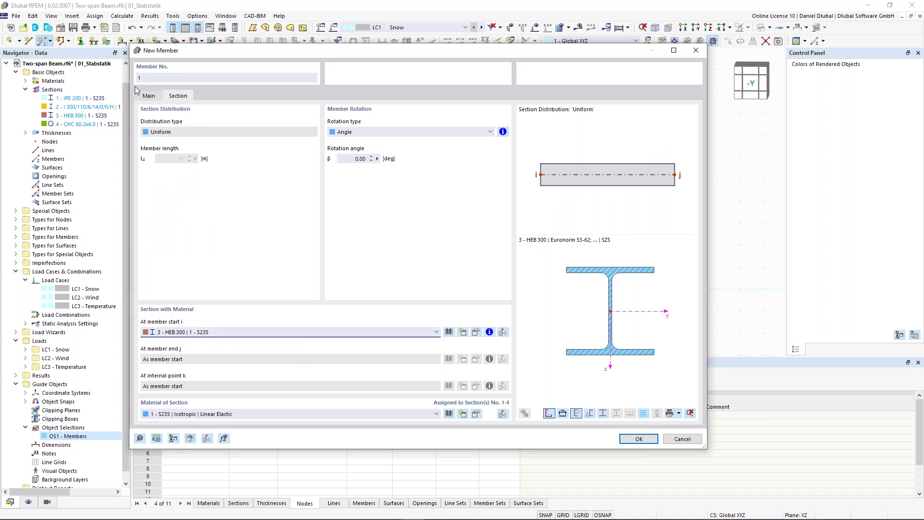
click(149, 97)
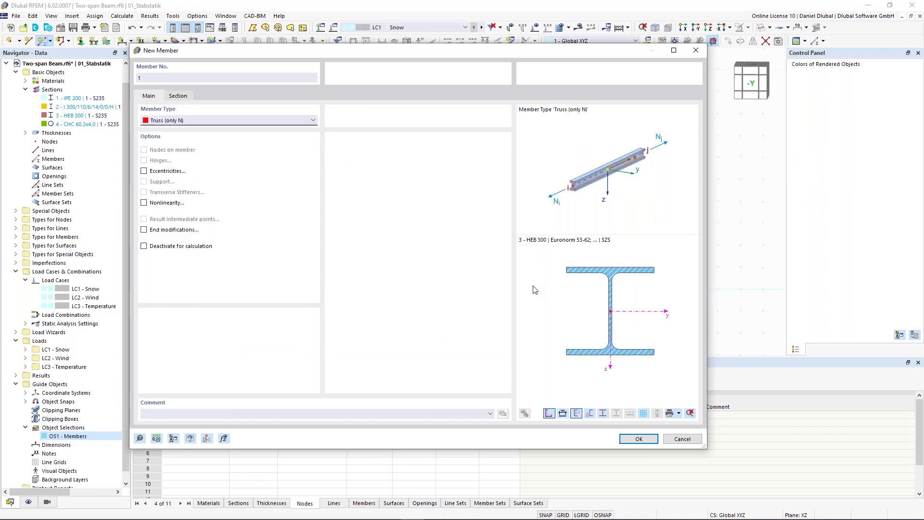
click(639, 439)
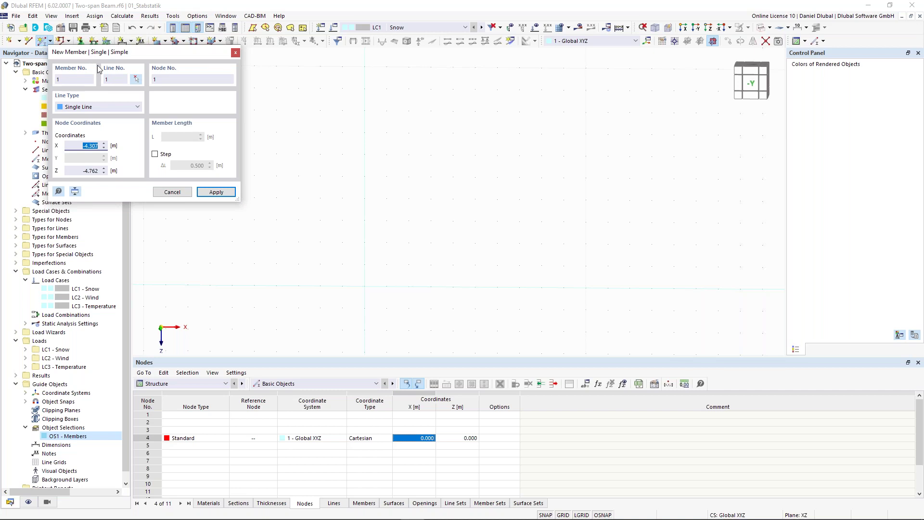
click(172, 192)
- Start a new general single member with section 3 - HEB 300
click(50, 41)
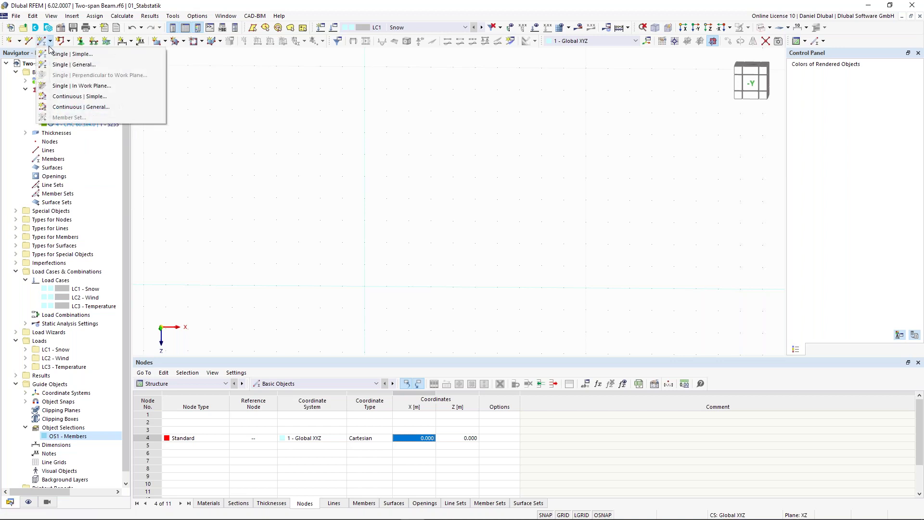
click(74, 66)
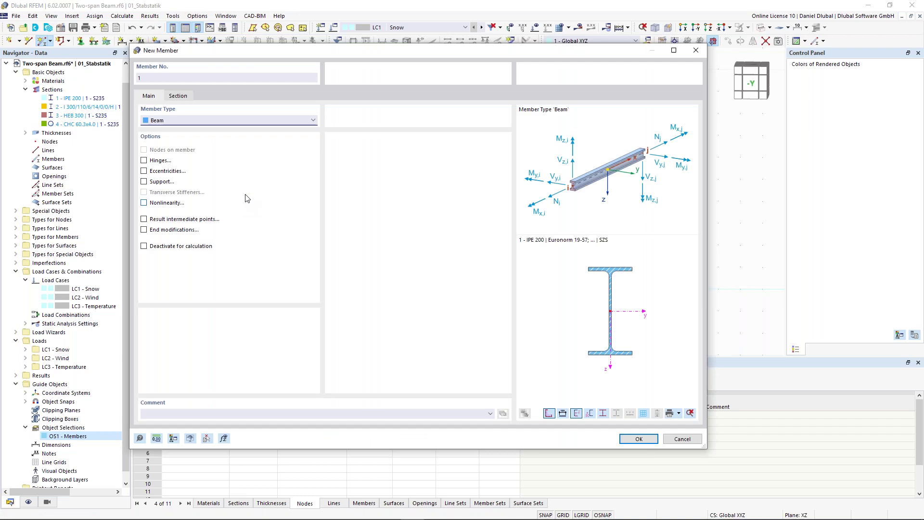
click(176, 97)
click(236, 331)
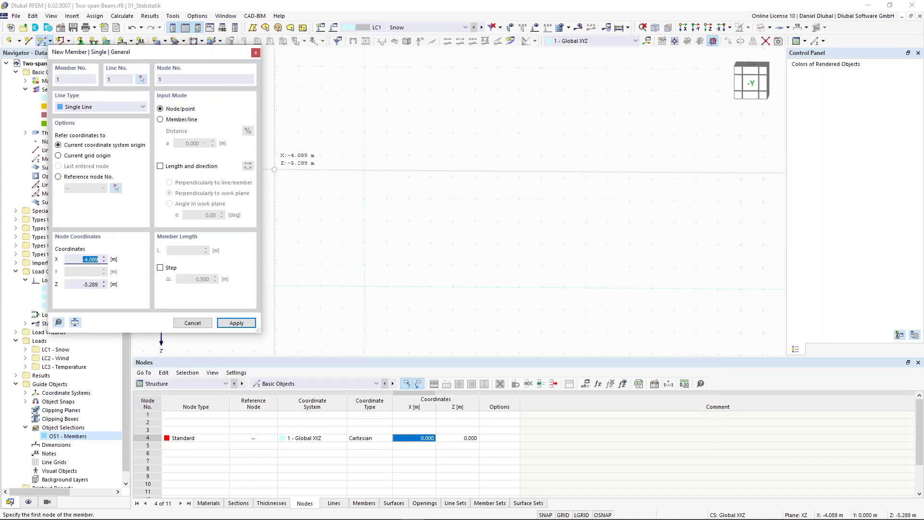
- Place a 3 m member from the origin at -30° in the work plane, and a second one from its upper end down to X 3 m, Z 0
click(160, 165)
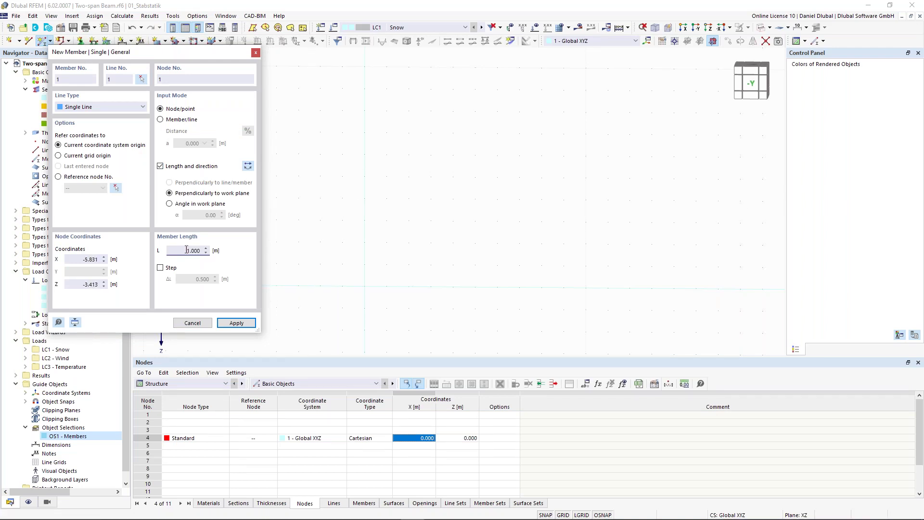
text(3)
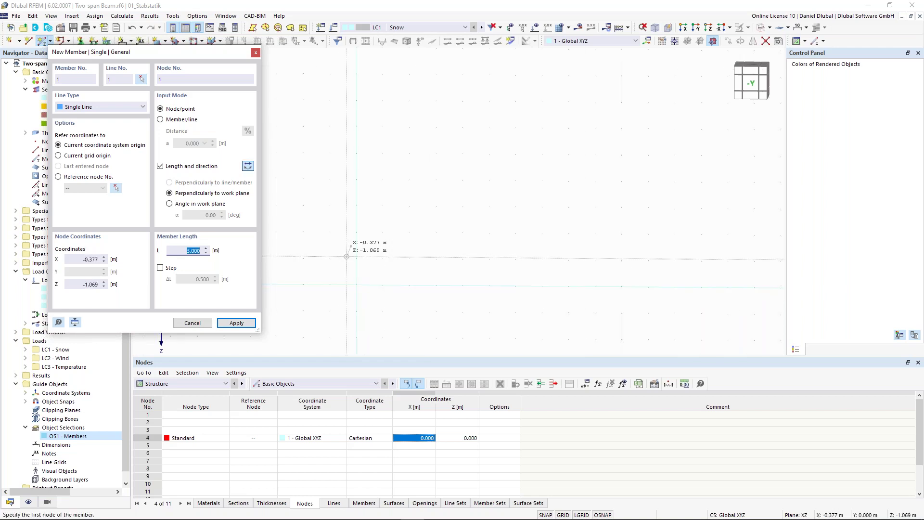
click(194, 205)
click(203, 216)
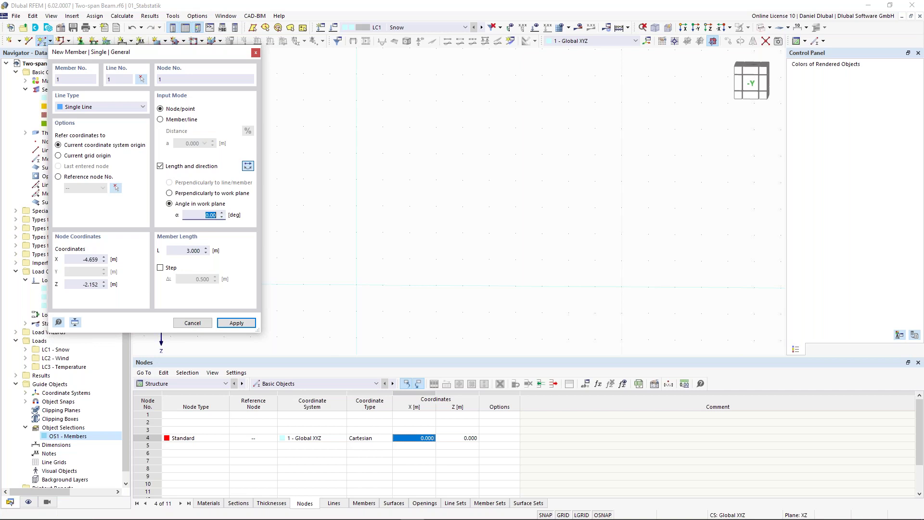
text(30)
key(Tab)
click(203, 215)
text(-)
key(Tab)
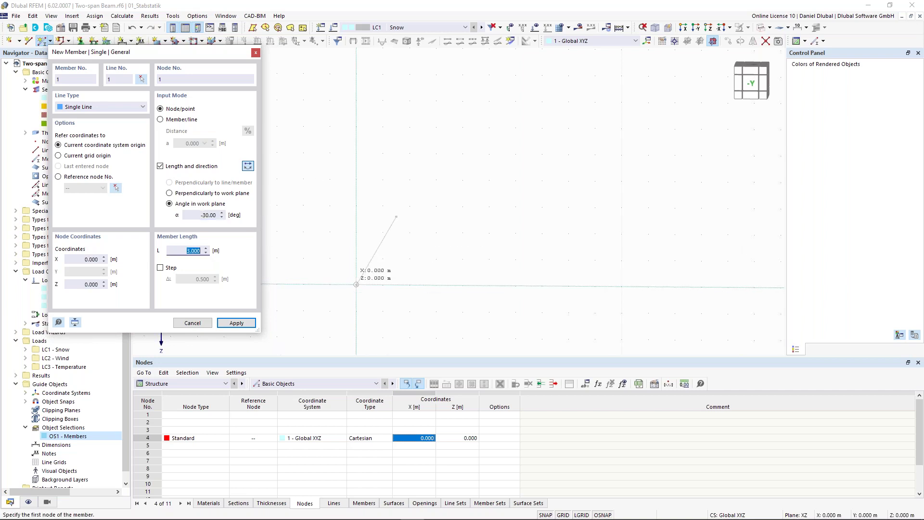
click(356, 285)
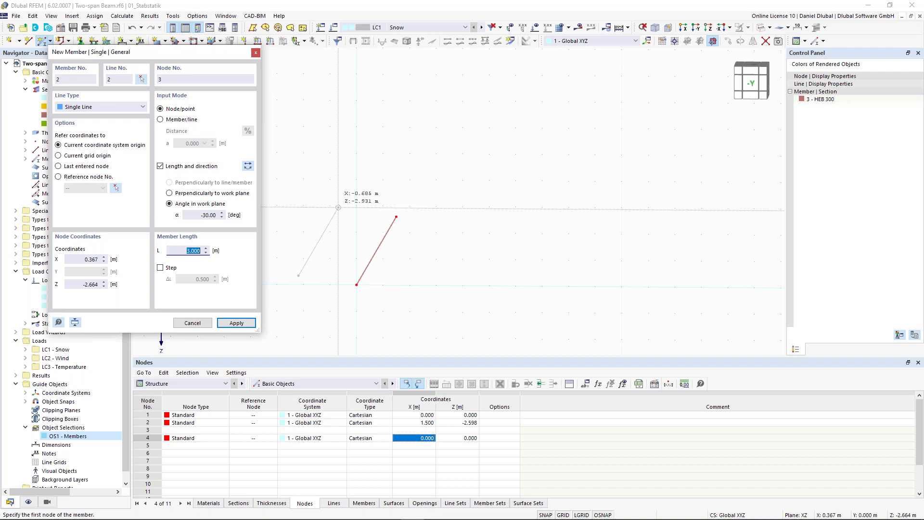
key(Return)
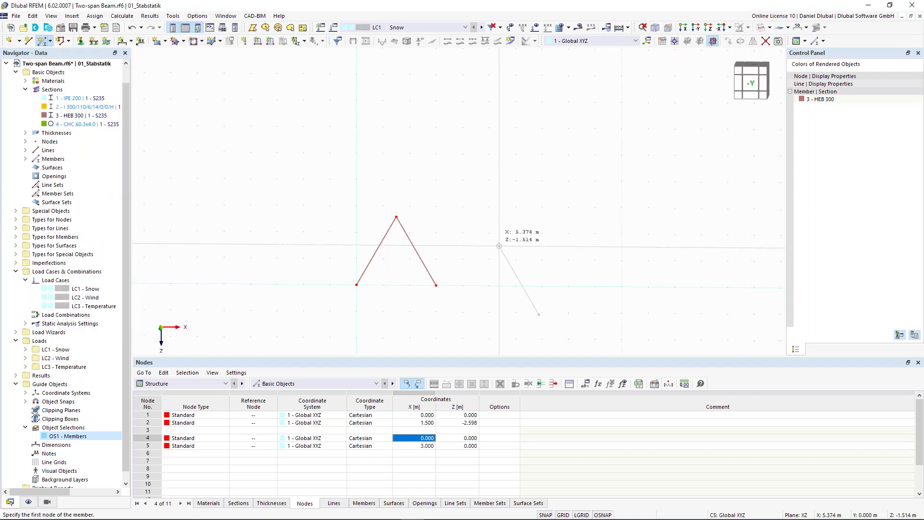
- Close the triangle with a 3 m bottom member between the two base nodes, adopting the HEB 300 properties of an existing member
click(62, 53)
click(375, 253)
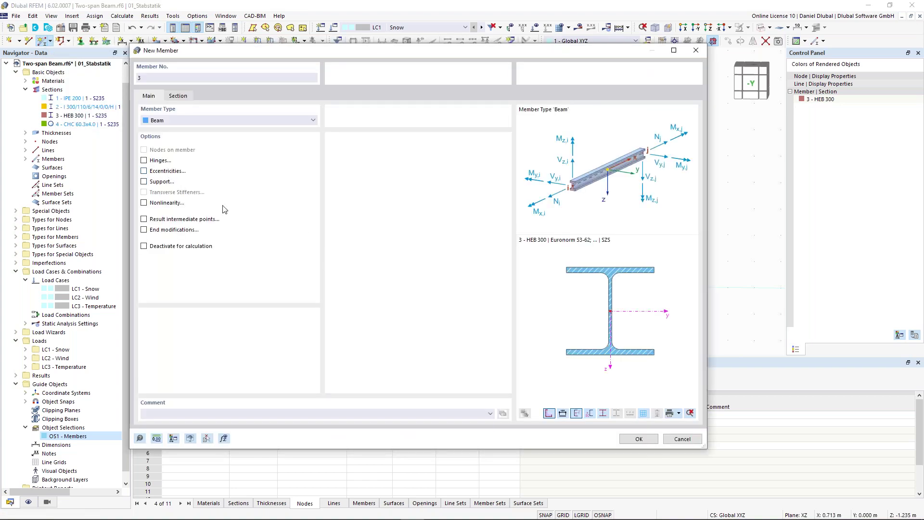
click(637, 439)
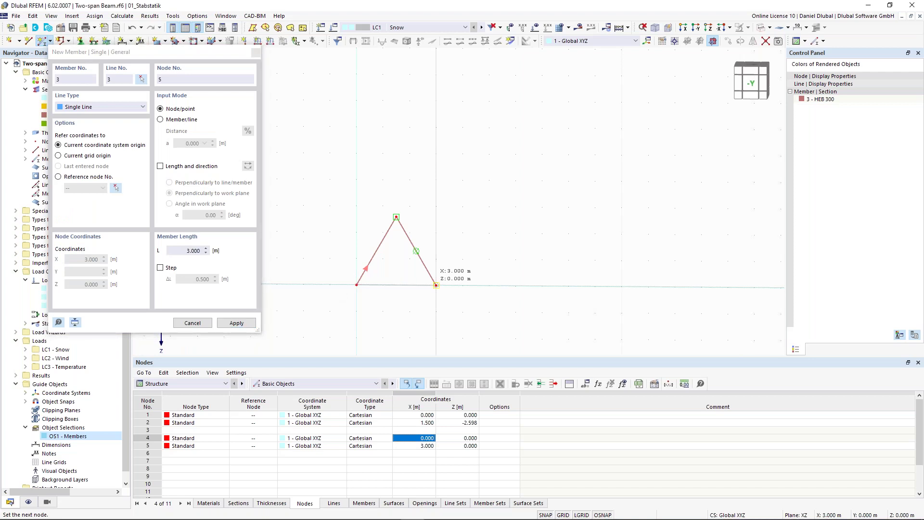
click(436, 285)
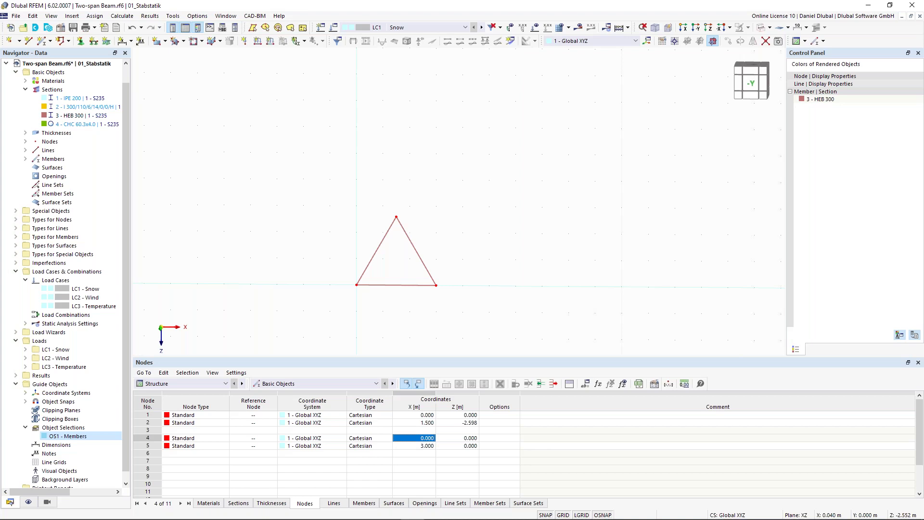
- Copy the whole triangle twice along X at 3 m spacing so that three triangles stand side by side, sharing their base nodes
drag(496, 318, 504, 335)
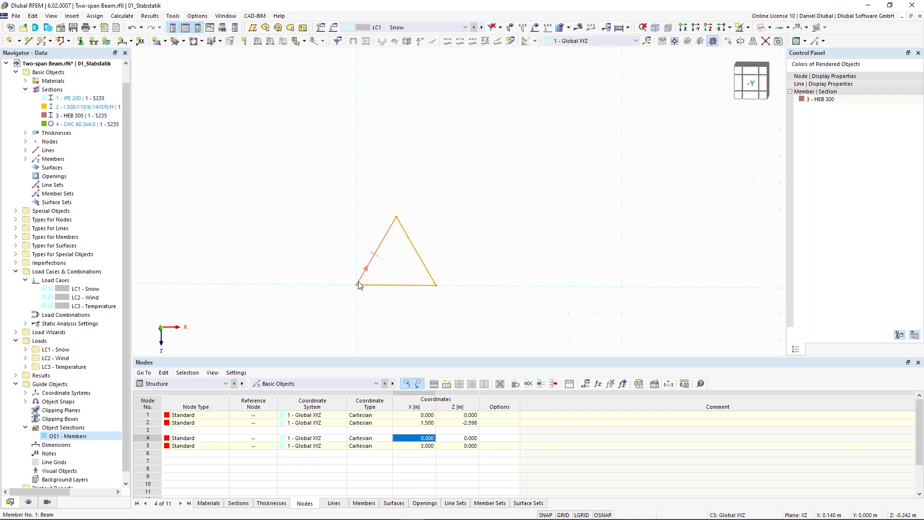
ctrl+drag(357, 285, 438, 287)
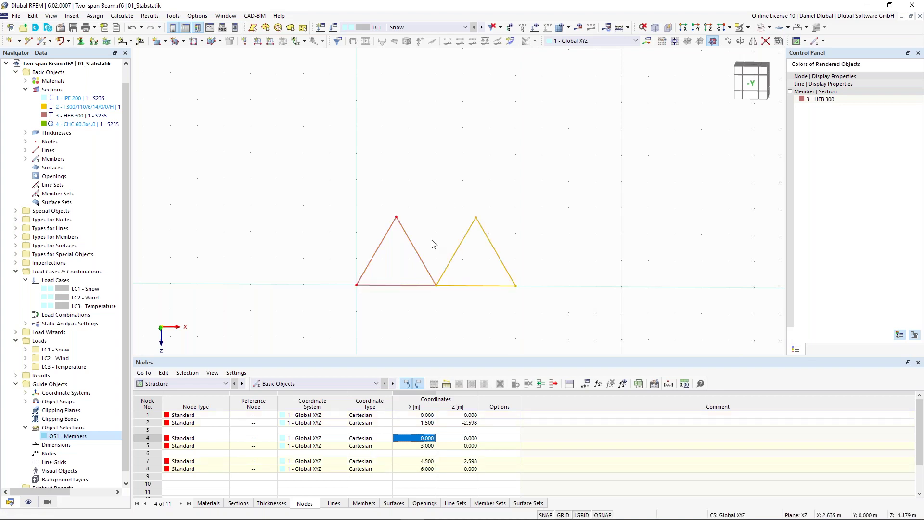
click(438, 287)
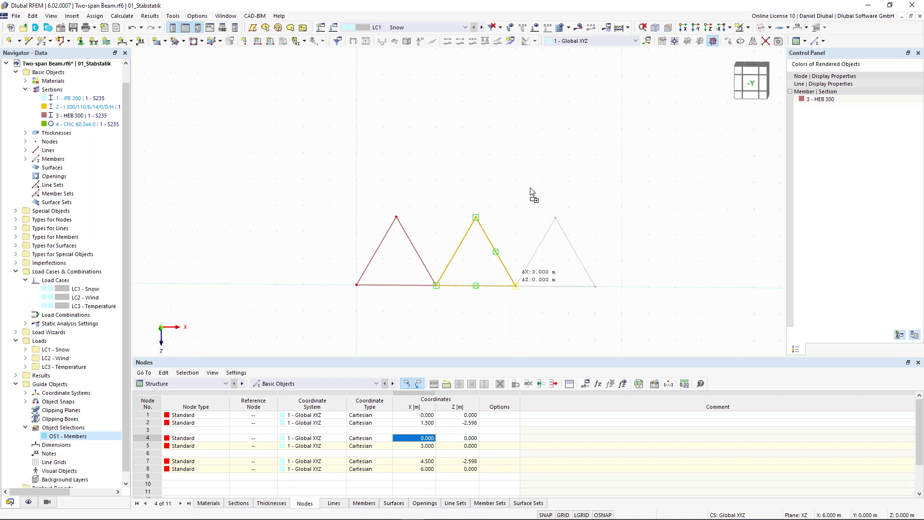
click(531, 192)
key(Escape)
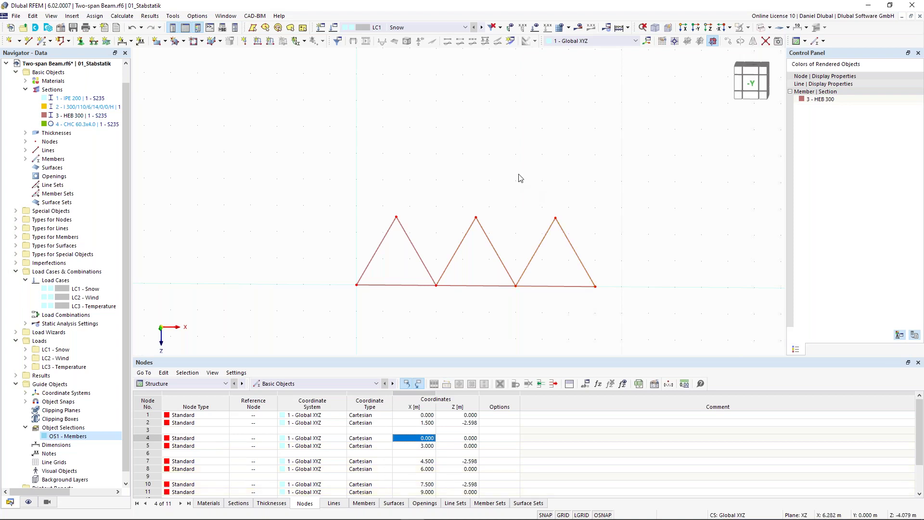
scroll(491, 178, down, 1)
scroll(462, 170, down, 1)
scroll(462, 170, up, 1)
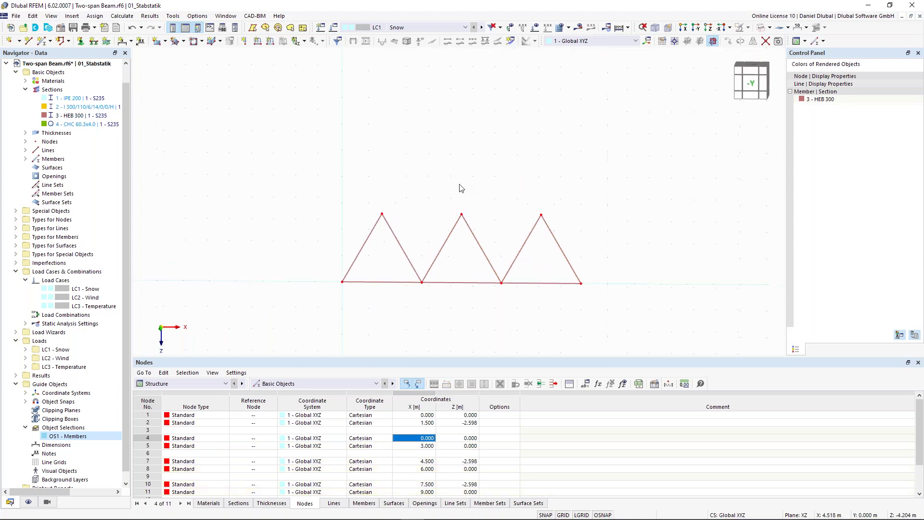
- Connect the three apex nodes with 3 m top chord members, adopting the HEB 300 properties of the first diagonal
click(41, 43)
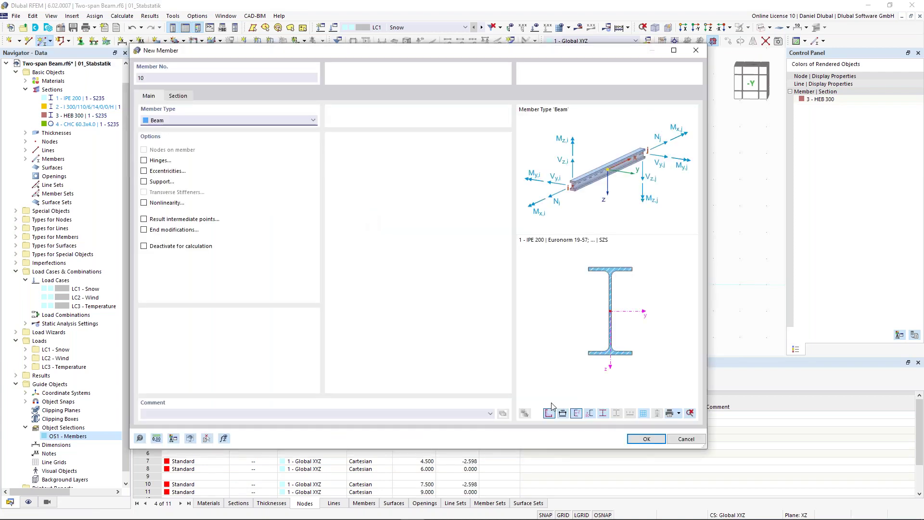
click(208, 439)
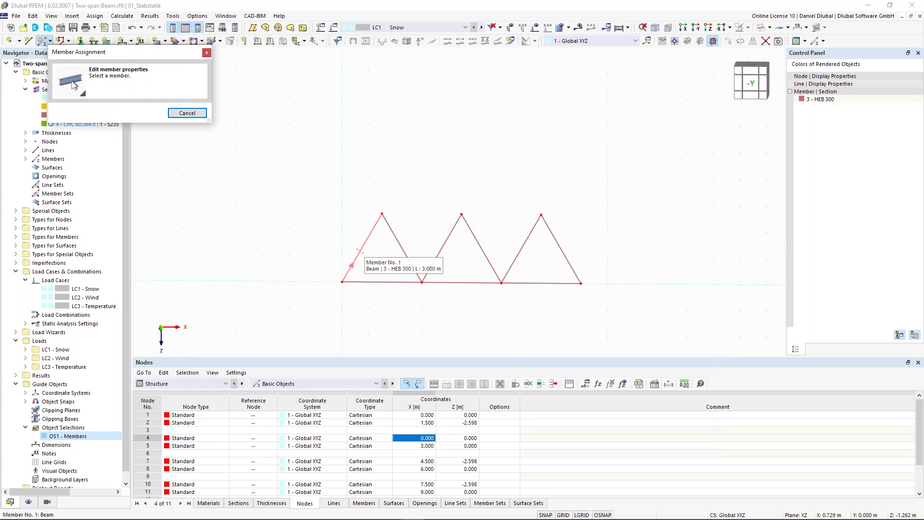
click(359, 251)
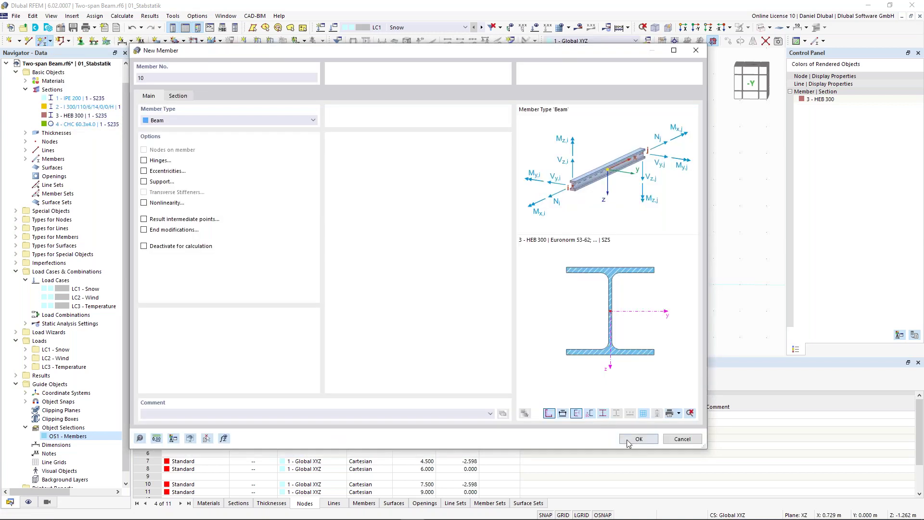
click(638, 439)
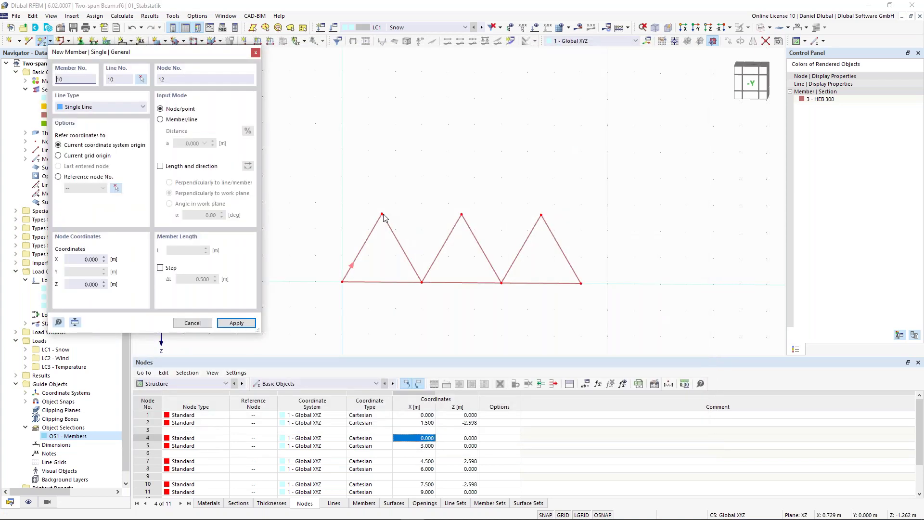
click(382, 213)
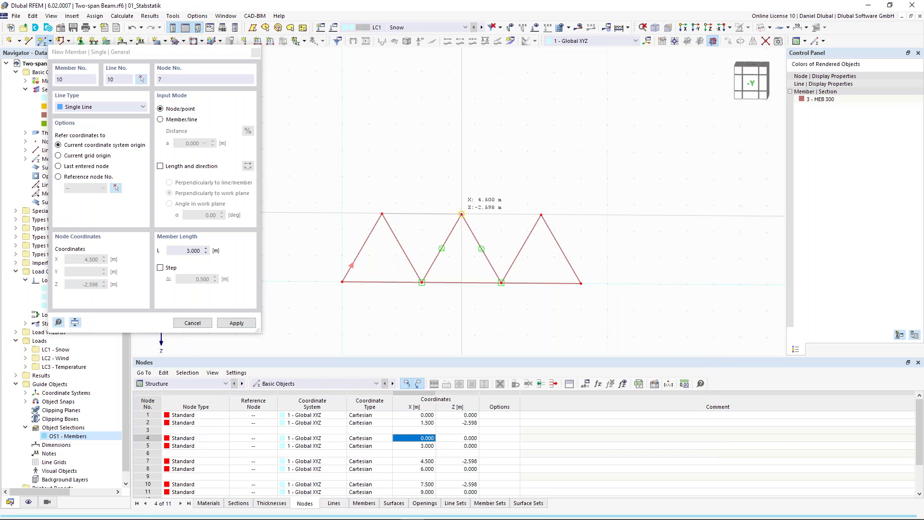
click(461, 213)
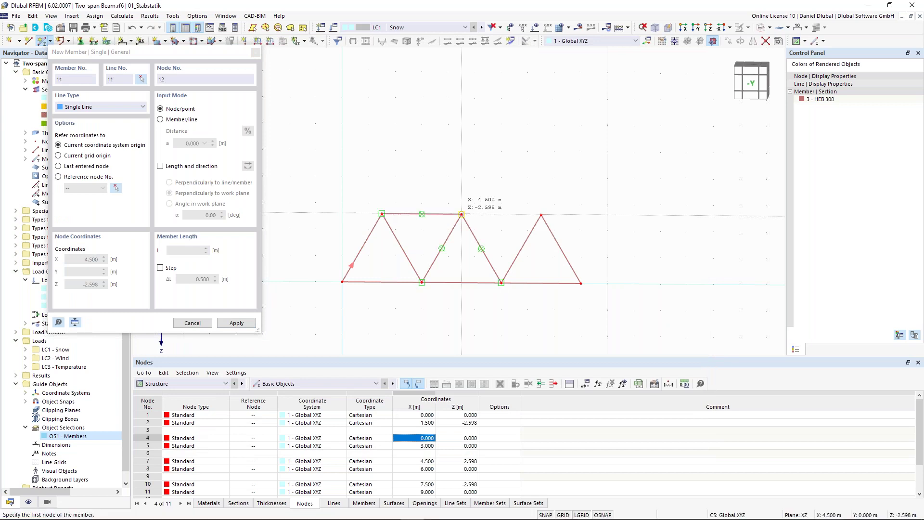
click(461, 214)
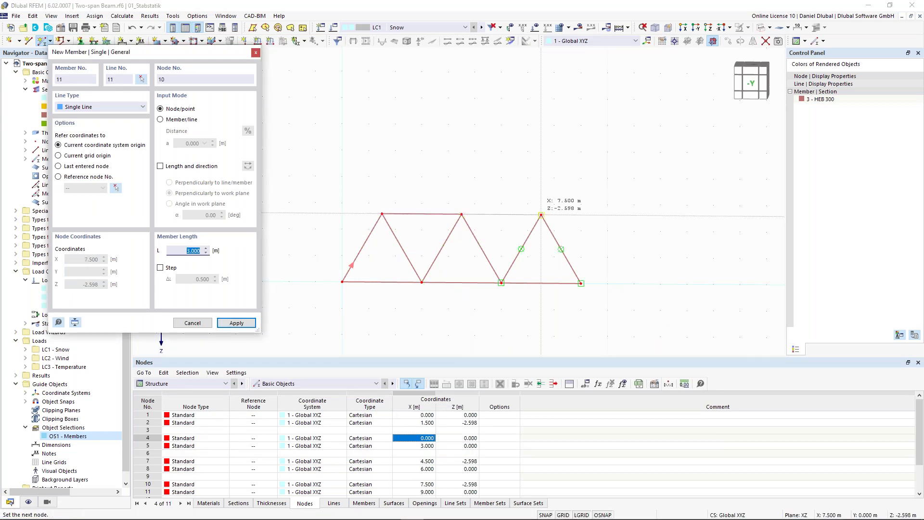
- Finish member 11 at the top chord's end node at X 7.5 m, Z -2.598 m and end member placement
click(541, 215)
key(Escape)
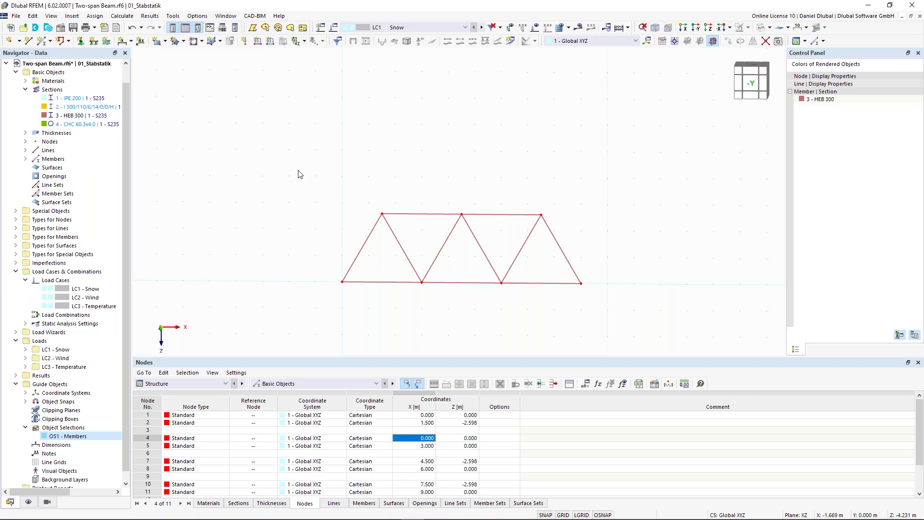
- Change the member type of all members 1-11 to Truss (only N)
drag(276, 146, 584, 291)
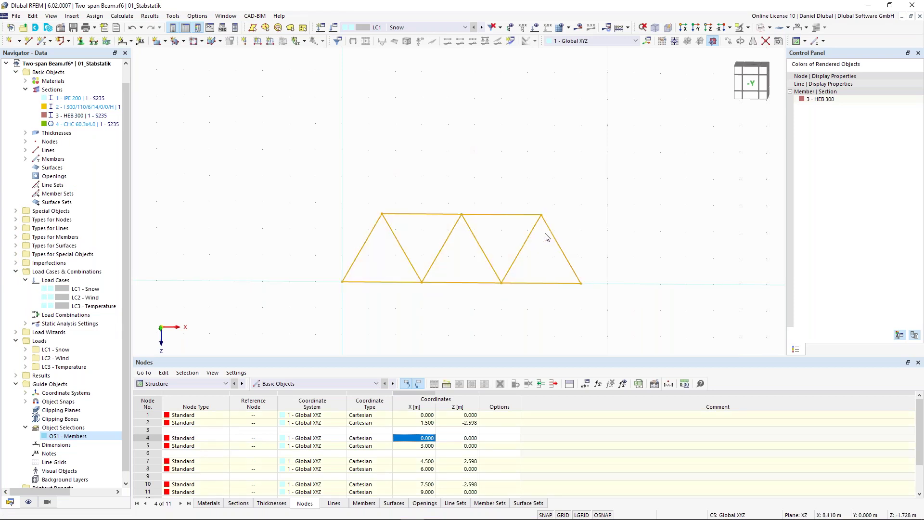
key(Escape)
drag(281, 139, 627, 323)
double_click(521, 258)
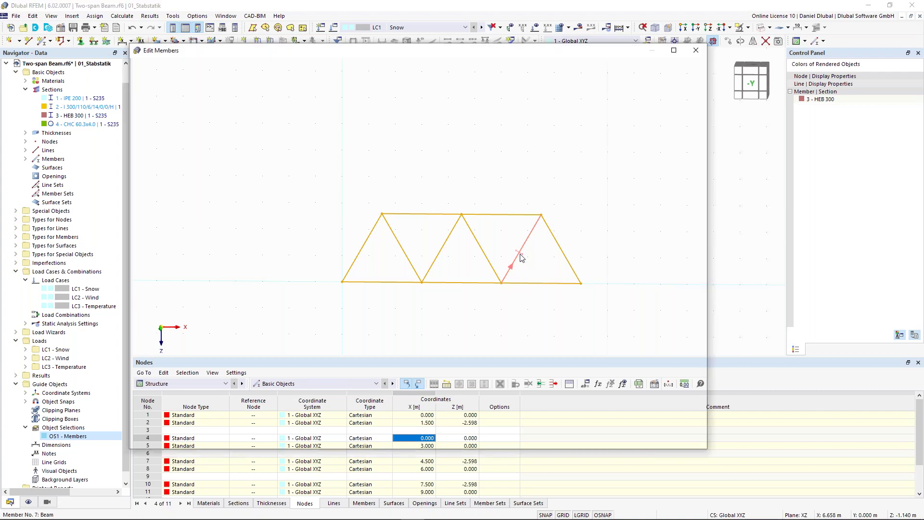
drag(329, 120, 461, 120)
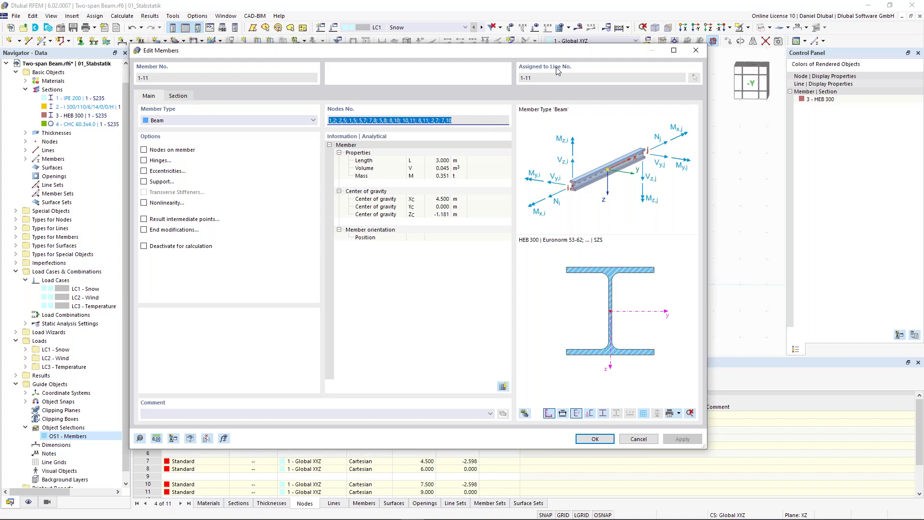
click(289, 120)
click(289, 157)
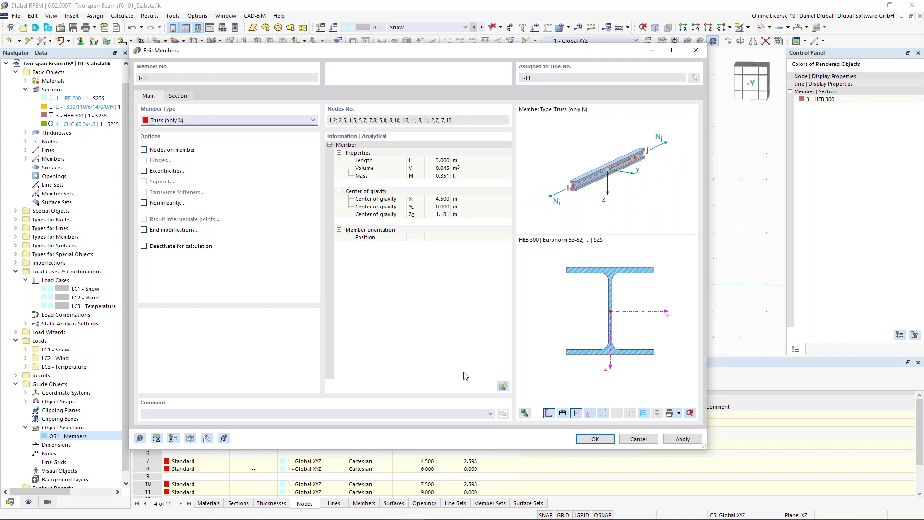
click(595, 439)
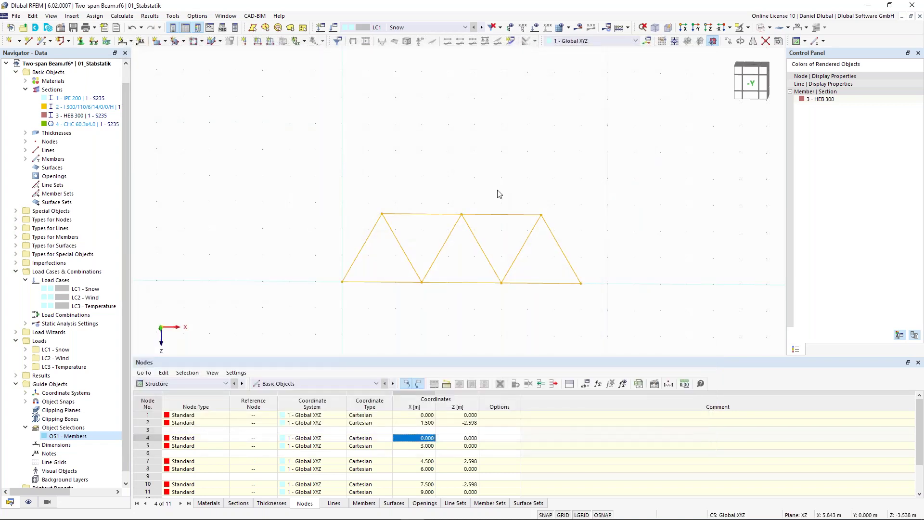
click(498, 190)
- Assign a hinged nodal support to the truss's lower-left end node, node 1
middle_drag(420, 174, 400, 180)
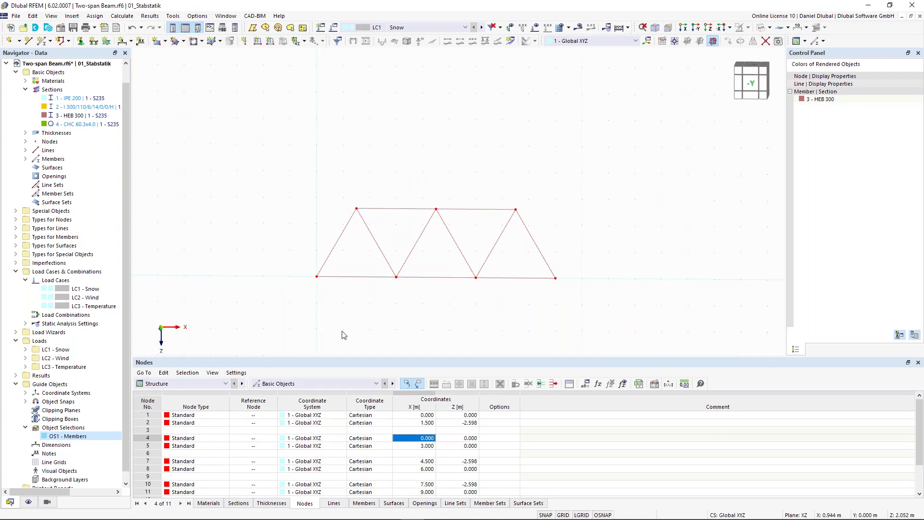
drag(290, 265, 334, 295)
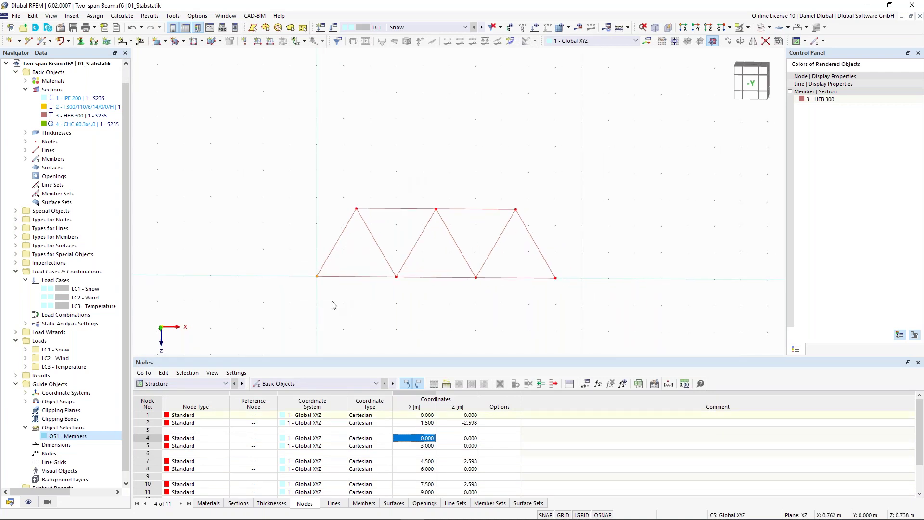
click(82, 42)
click(82, 42)
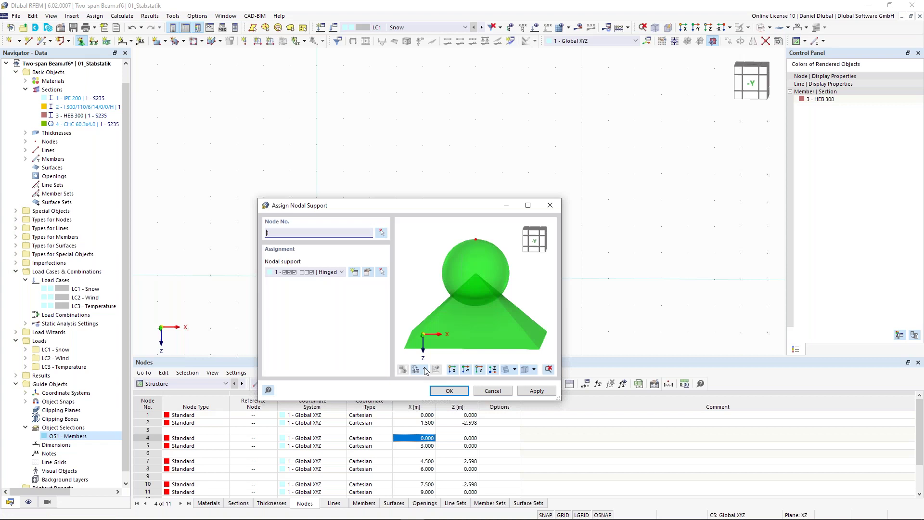
text(1)
key(Return)
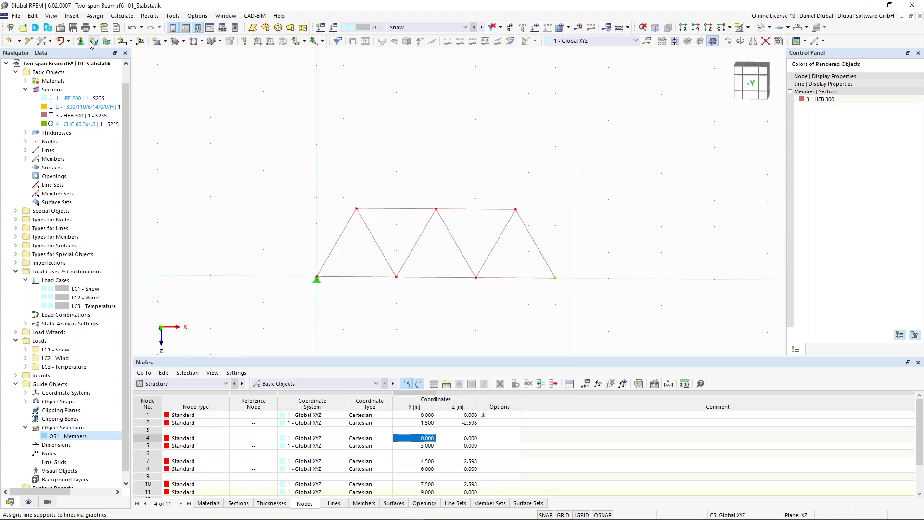
- Assign a sliding nodal support to the truss's lower-right end node at X 9 m
click(82, 42)
click(332, 272)
click(333, 311)
click(449, 390)
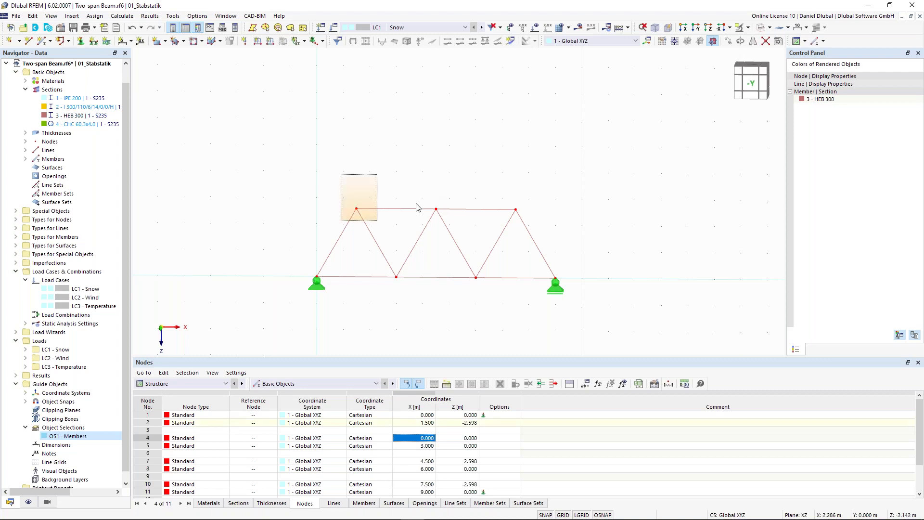
- Apply a 10 kN nodal load in Z for LC1 - Snow to top chord nodes 2 and 7
click(244, 42)
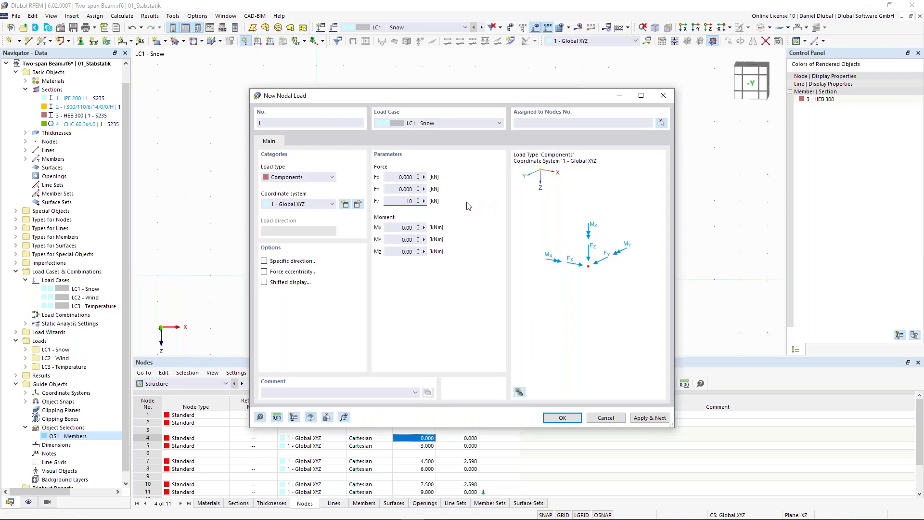
text(10)
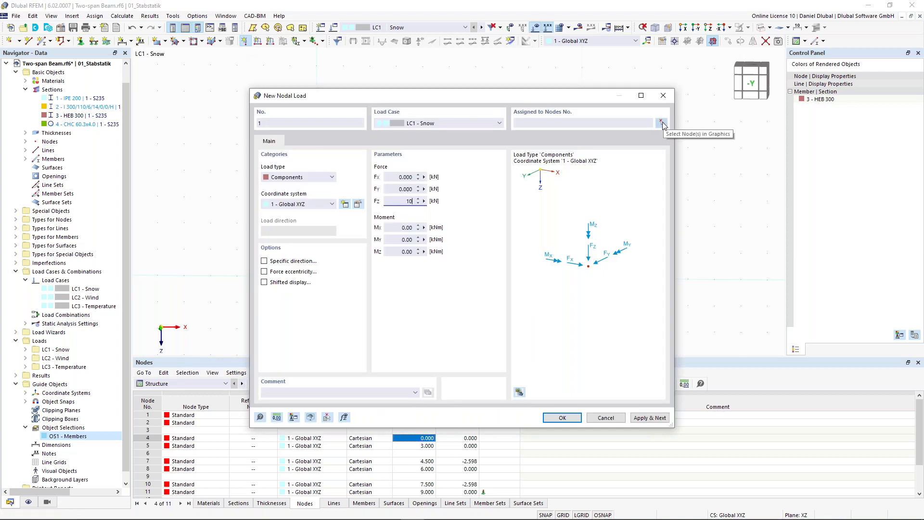
click(662, 124)
drag(346, 183, 457, 227)
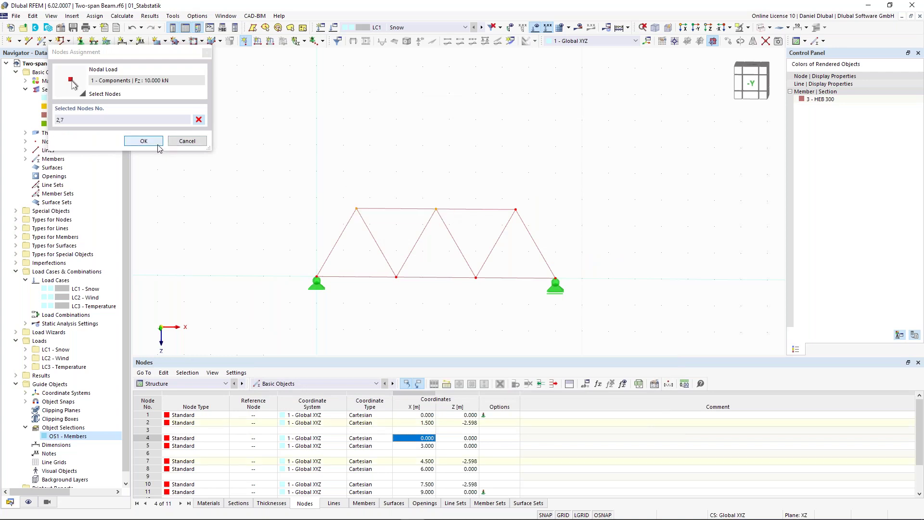
click(143, 141)
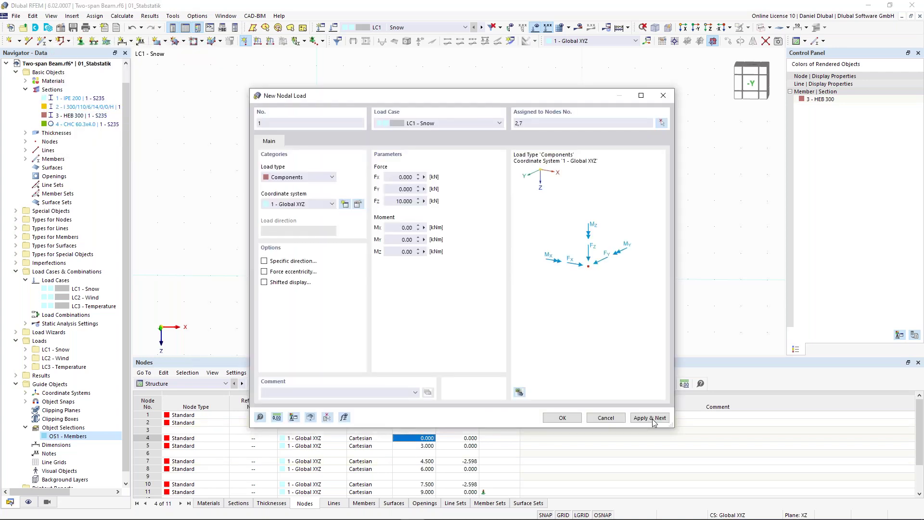
click(649, 418)
- Add a 20 kN nodal load in Z for LC1 - Snow to the top chord's right end node
text(20)
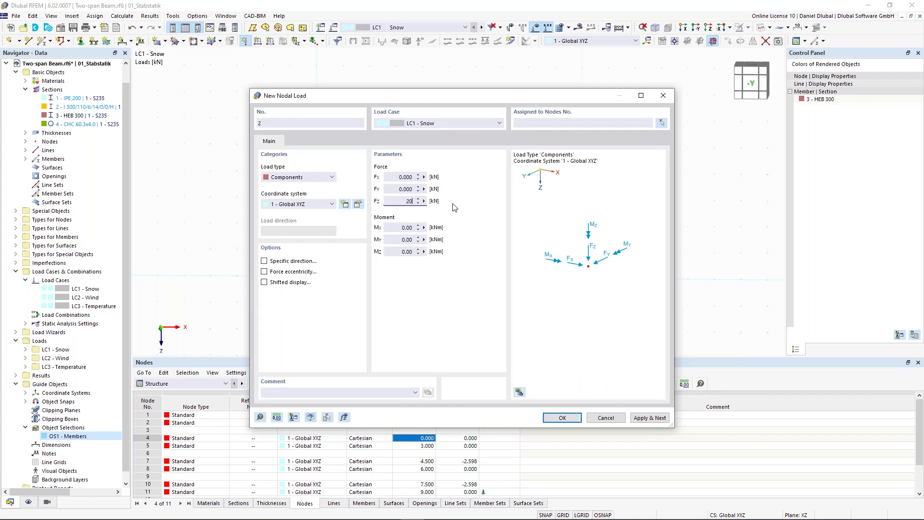
key(Tab)
click(662, 123)
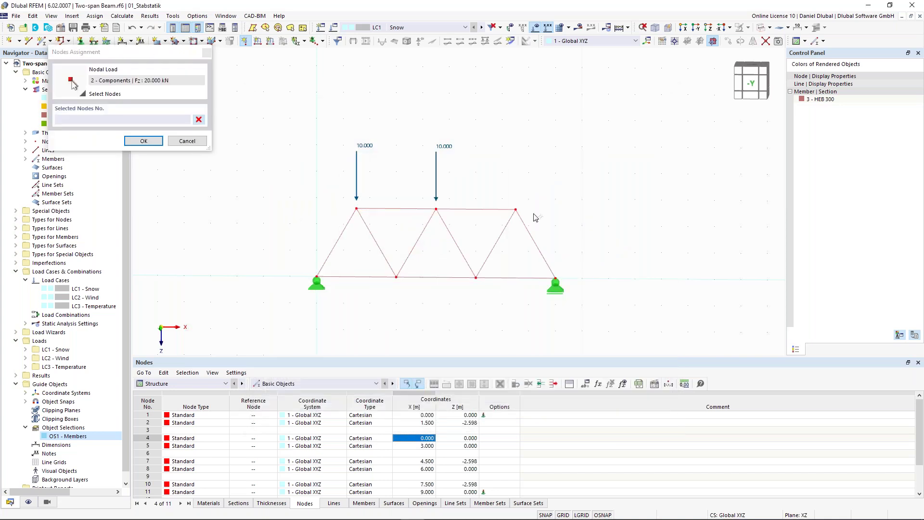
click(515, 209)
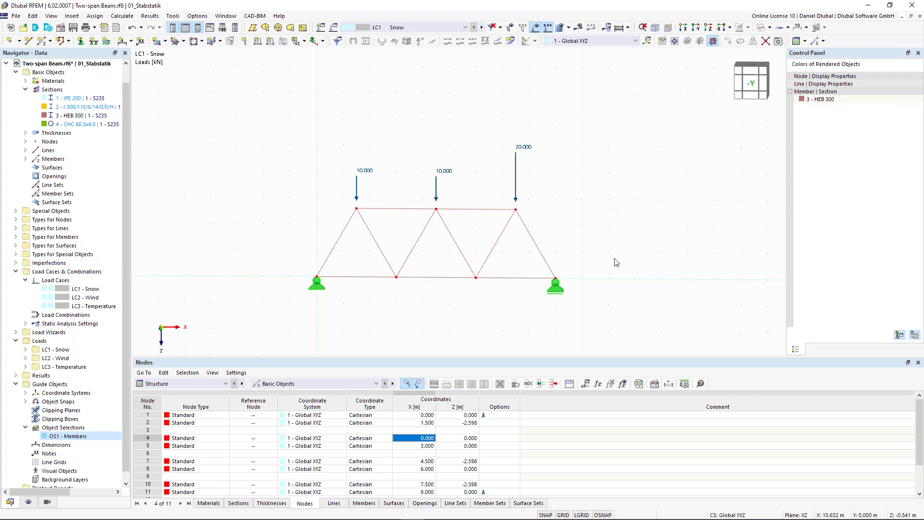
- Calculate LC1 - Snow and display the members' axial forces N
click(579, 28)
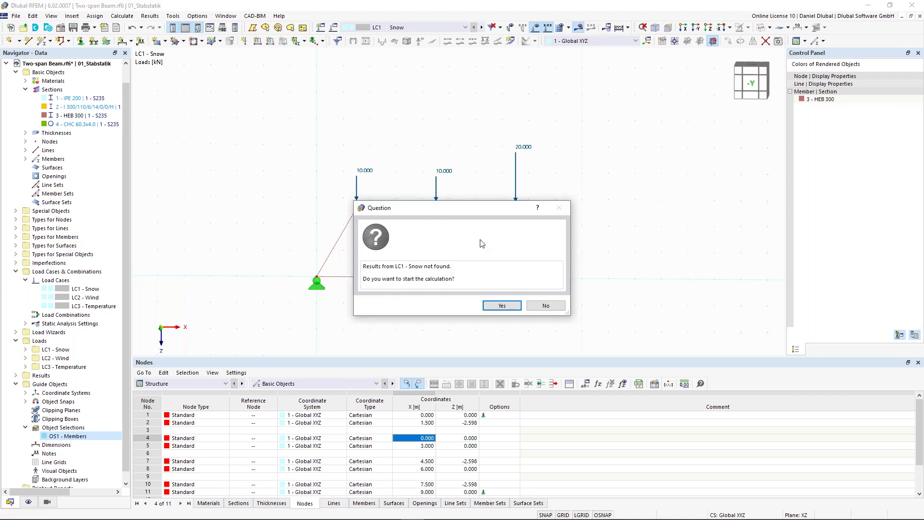
click(504, 306)
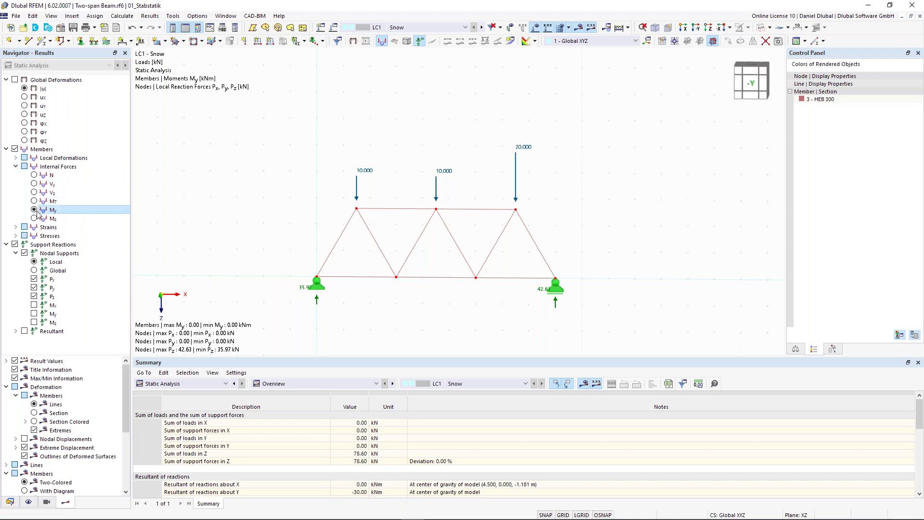
scroll(489, 264, up, 5)
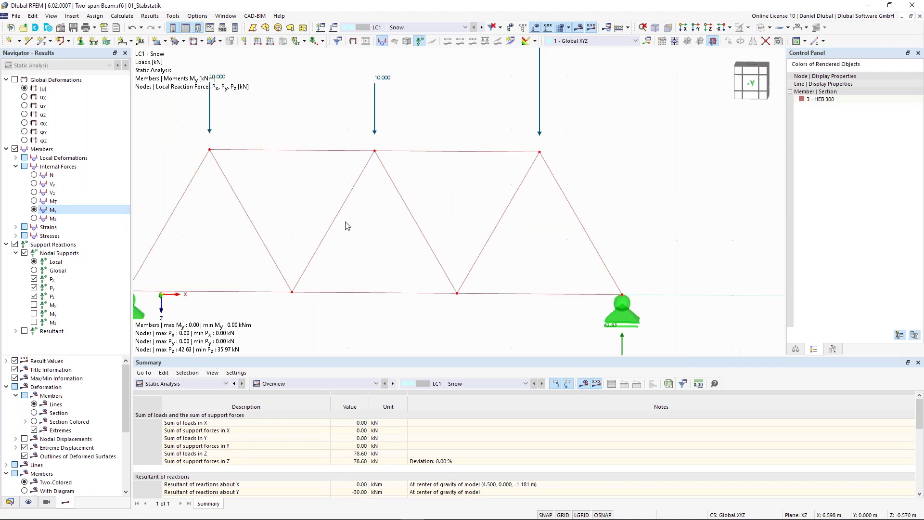
click(34, 175)
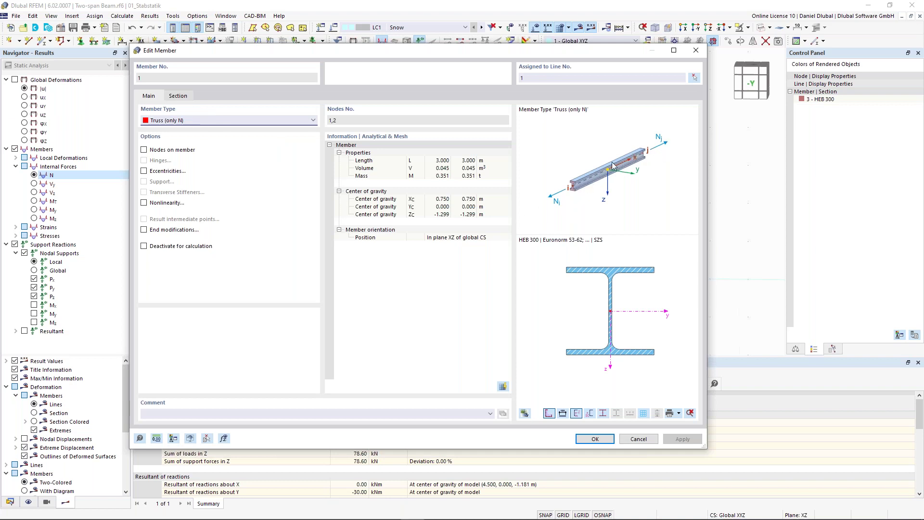
- Review the section and member type settings of member 1 without changing them
click(182, 98)
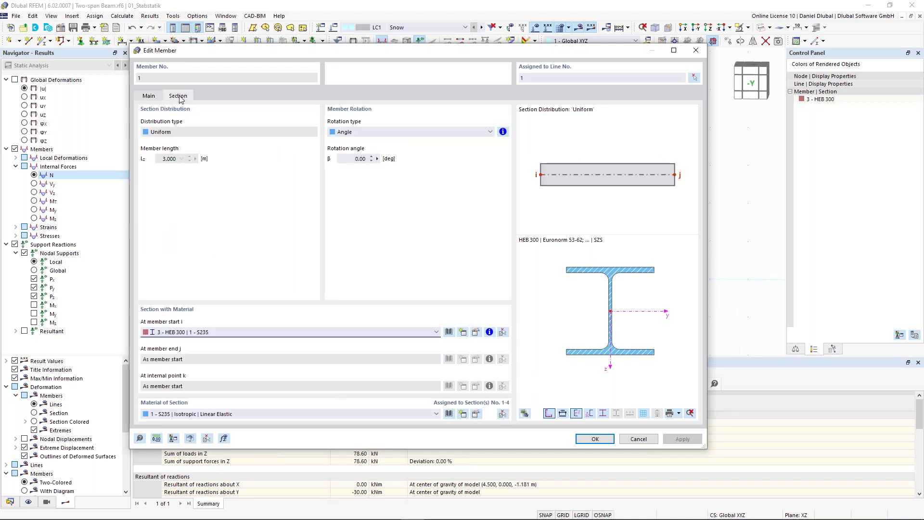
click(150, 98)
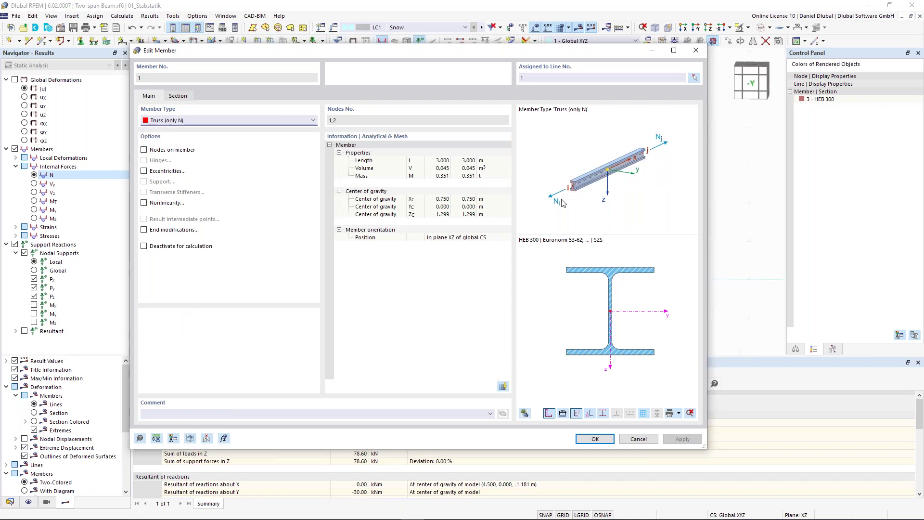
click(696, 50)
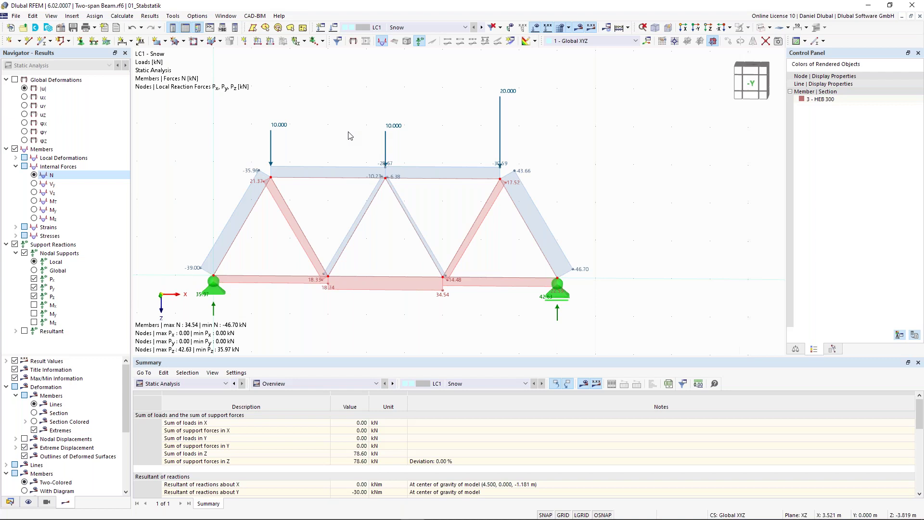
- Add a vertical truss member from the top chord's left node down to the bottom chord, adopting the left diagonal's properties
scroll(423, 140, down, 1)
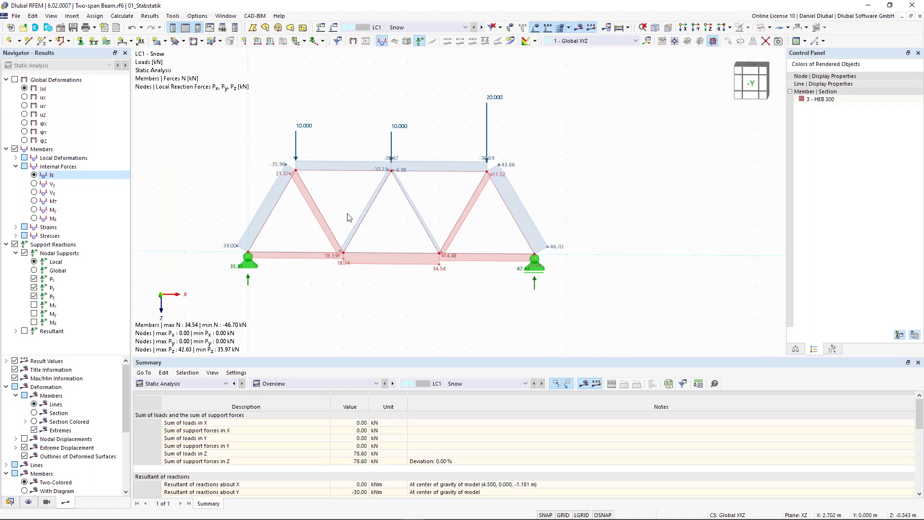
middle_drag(353, 199, 363, 215)
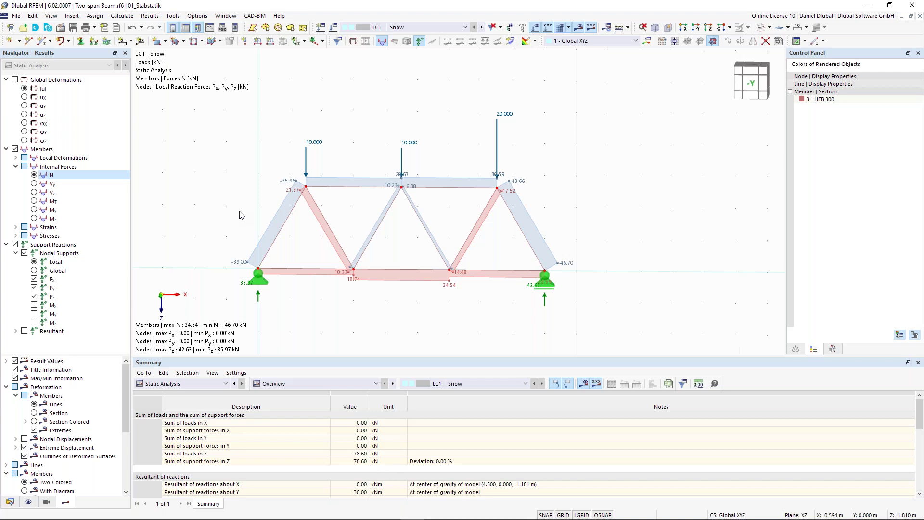
click(44, 42)
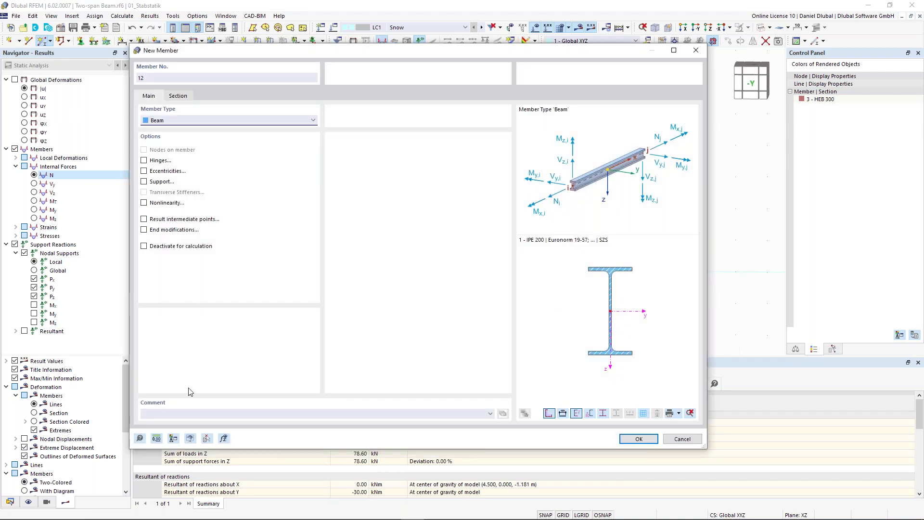
click(207, 438)
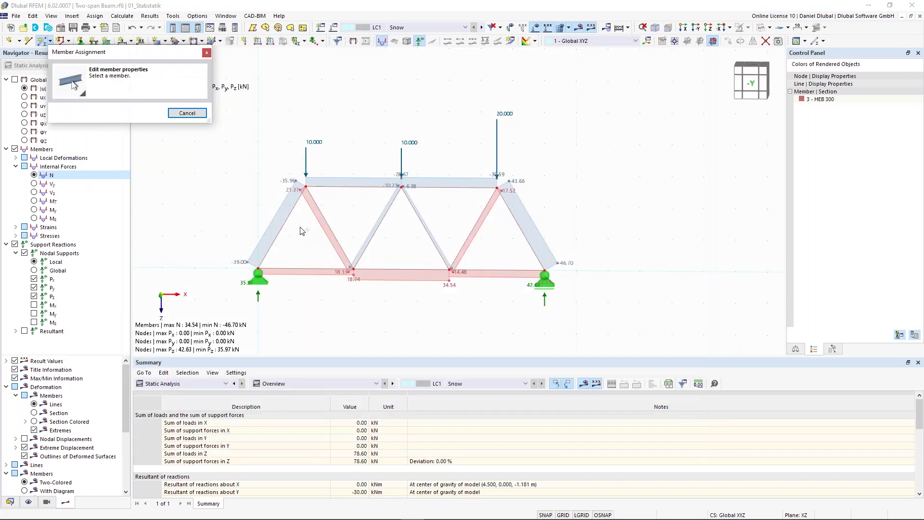
click(289, 226)
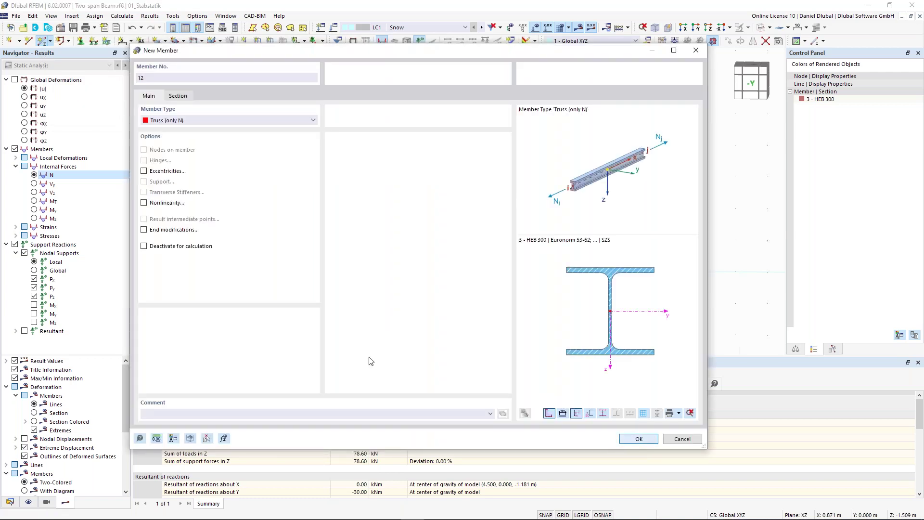
key(Return)
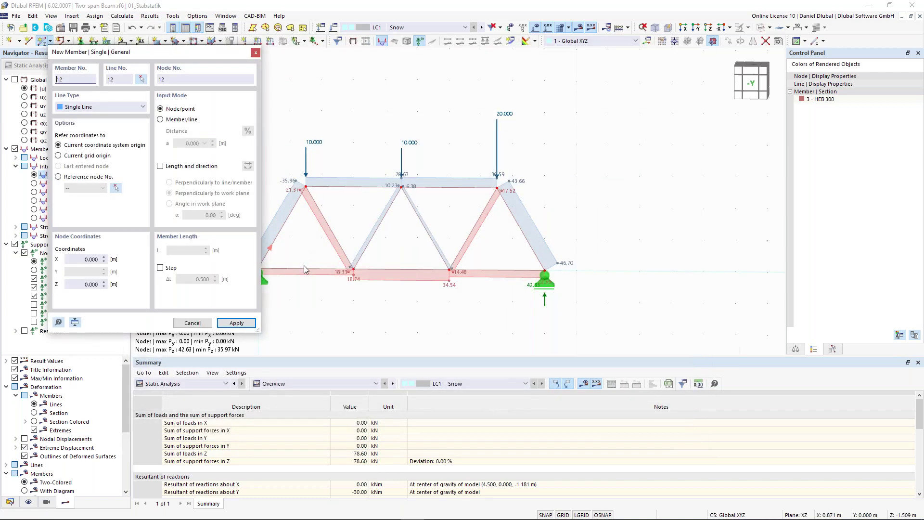
click(305, 186)
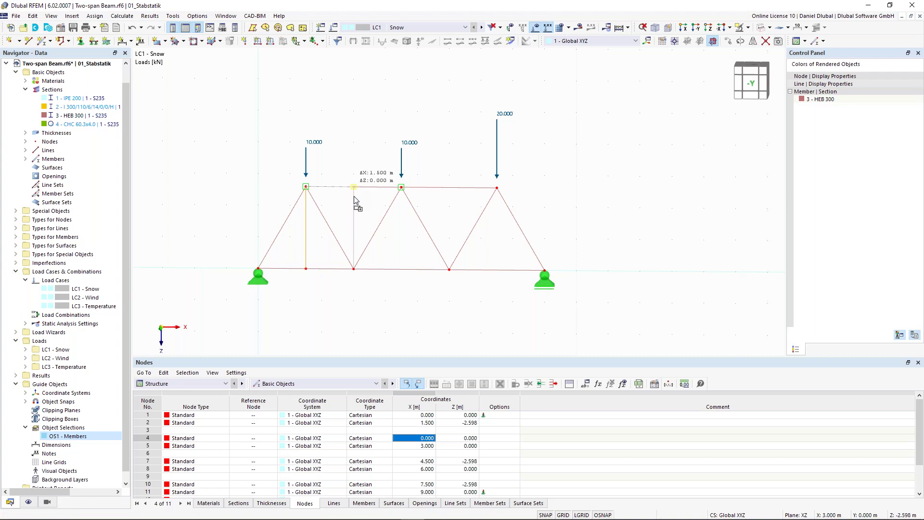
- Copy the vertical member 1.5 m along X, and copy the resulting pair of verticals 3 m along X
click(357, 254)
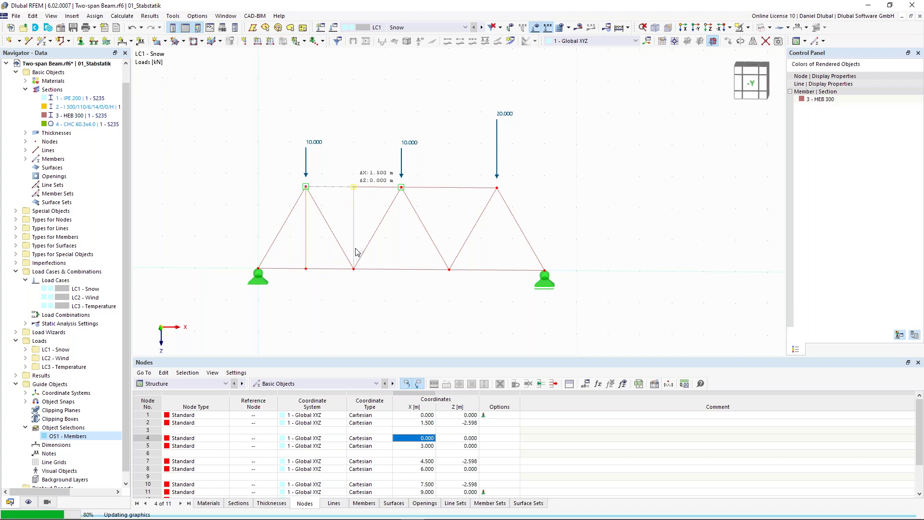
click(311, 234)
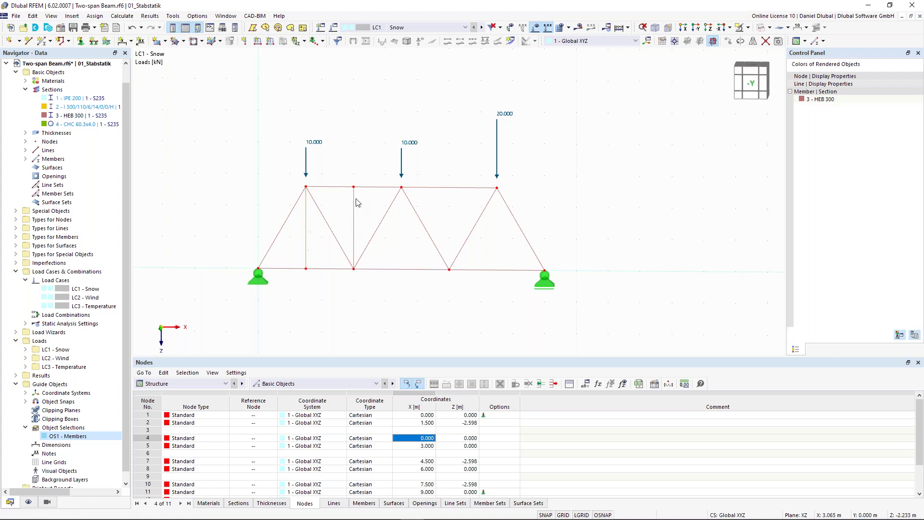
click(354, 219)
ctrl+drag(308, 264, 424, 264)
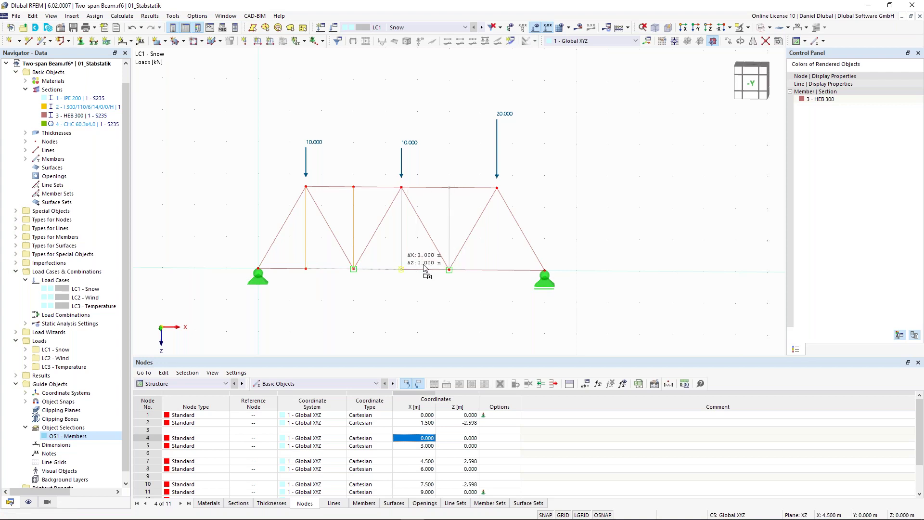
- Copy the rightmost vertical member 1.5 m along X so the copy hangs from the top chord's right node
click(470, 219)
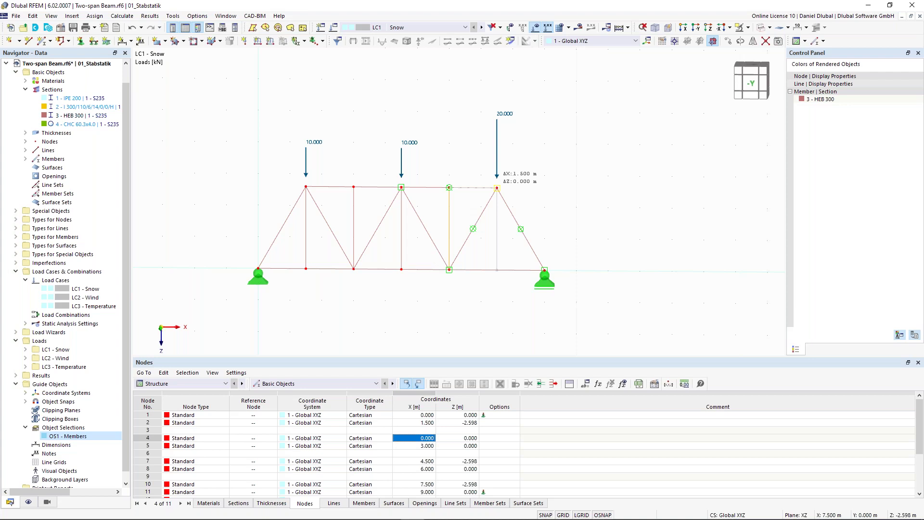
click(497, 188)
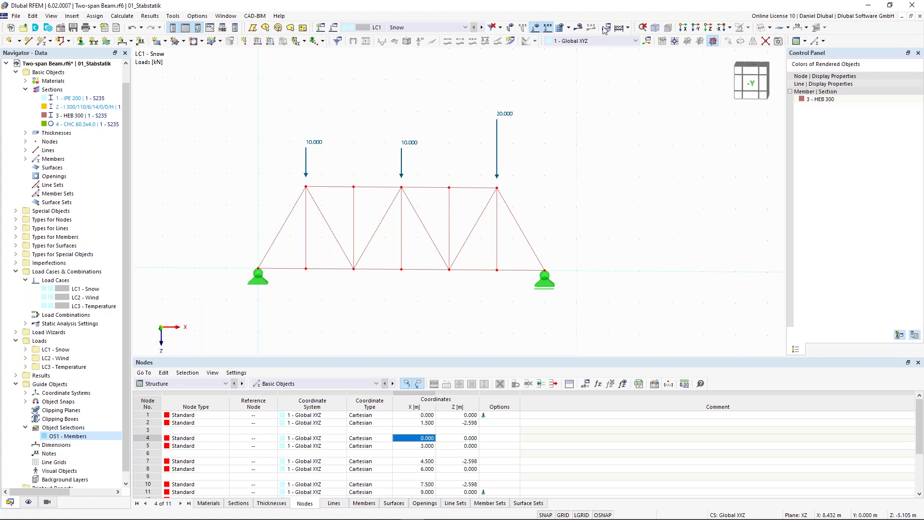
- Calculate LC1 - Snow with the verticals included, and review the member settings of the leftmost vertical without changing them
click(579, 30)
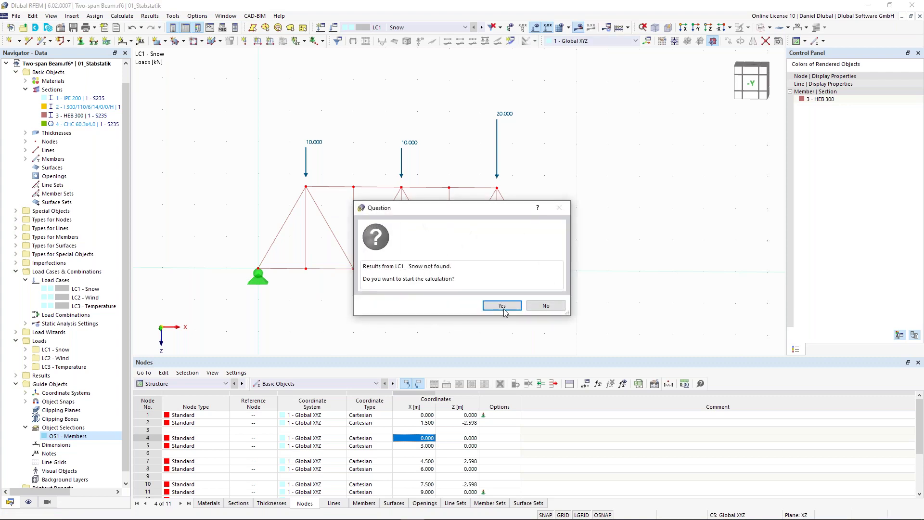
click(502, 305)
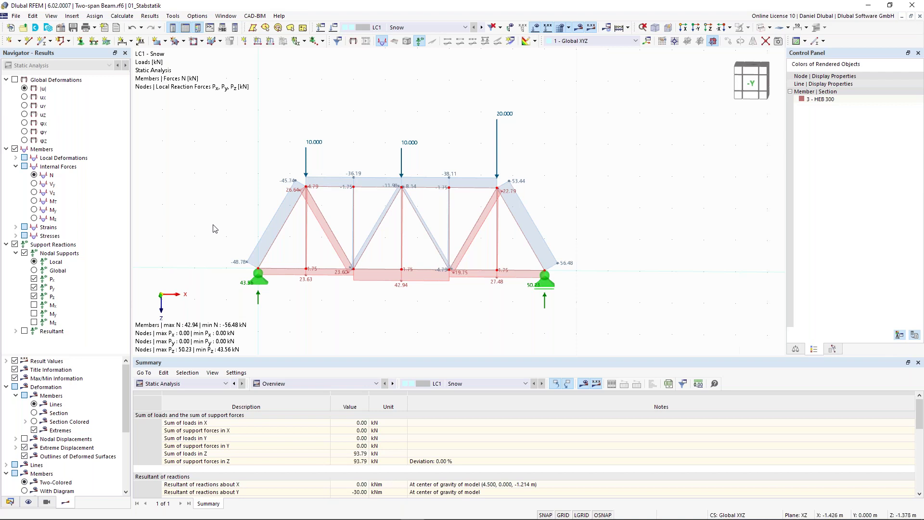
scroll(215, 229, up, 1)
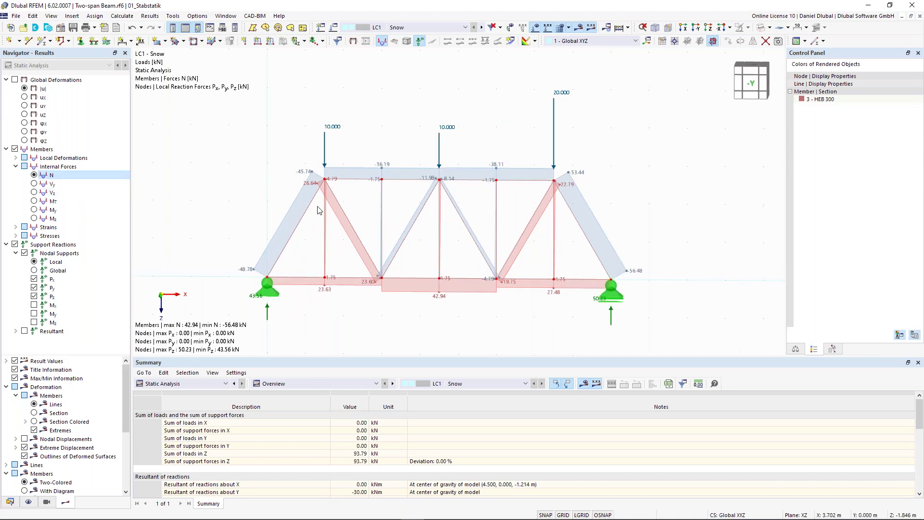
scroll(325, 221, up, 2)
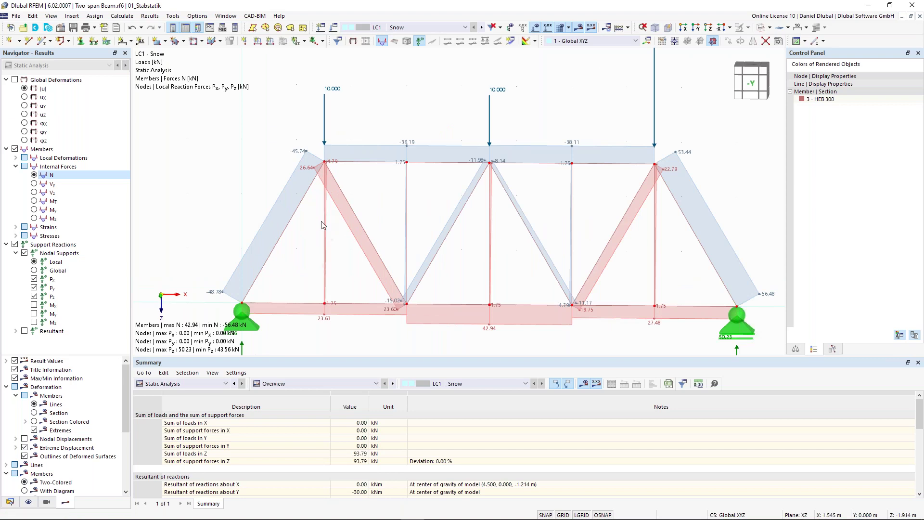
scroll(325, 224, up, 1)
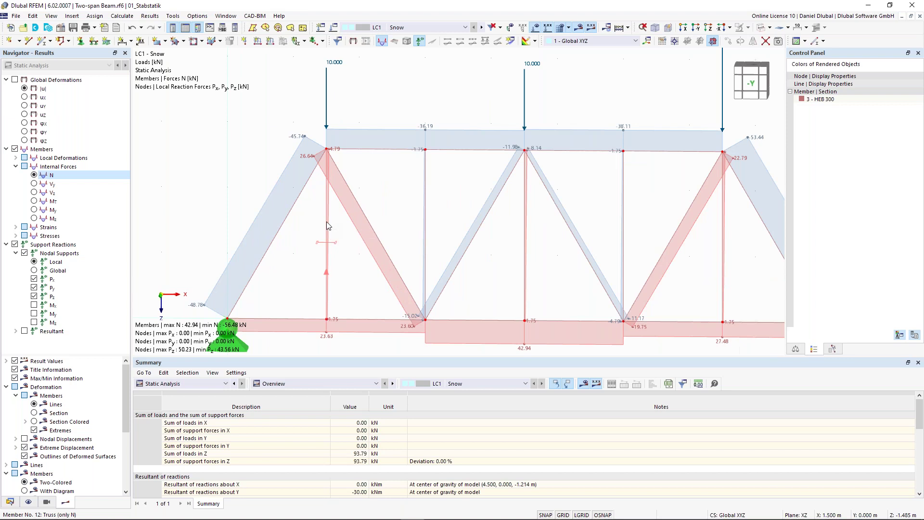
double_click(328, 225)
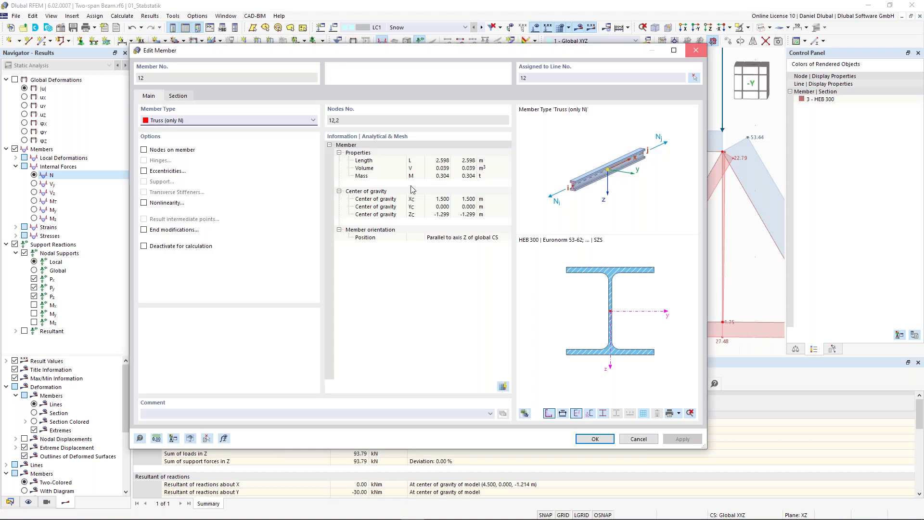
key(Escape)
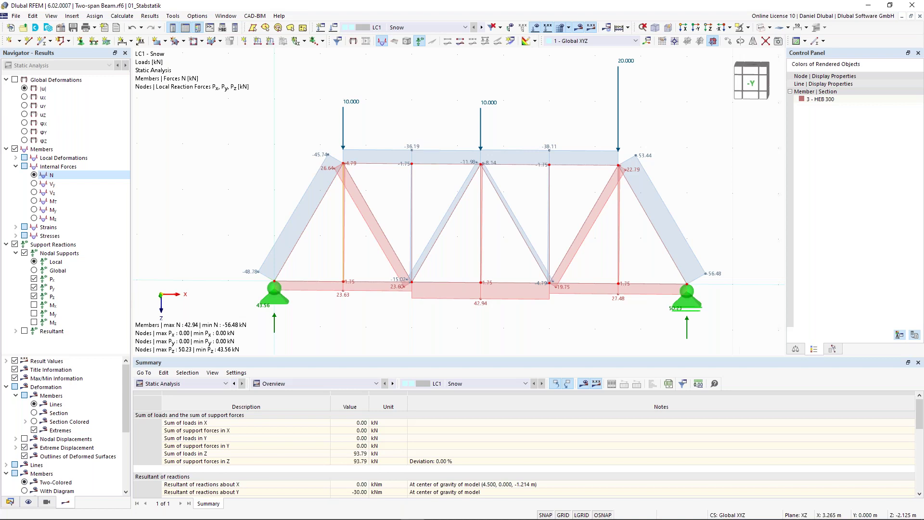
- Exclude self-weight from LC1 - Snow, recalculate, and examine the axial forces and support reactions of the truss
click(333, 28)
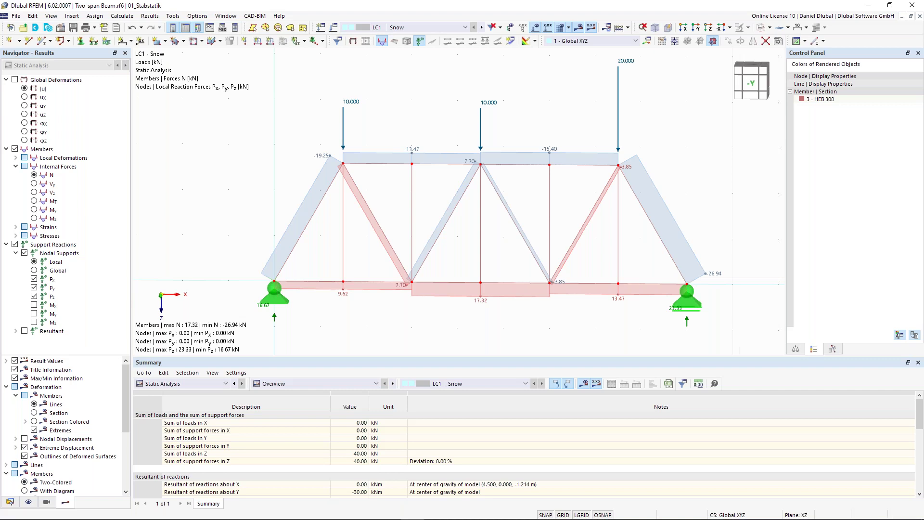
key(alt+Tab)
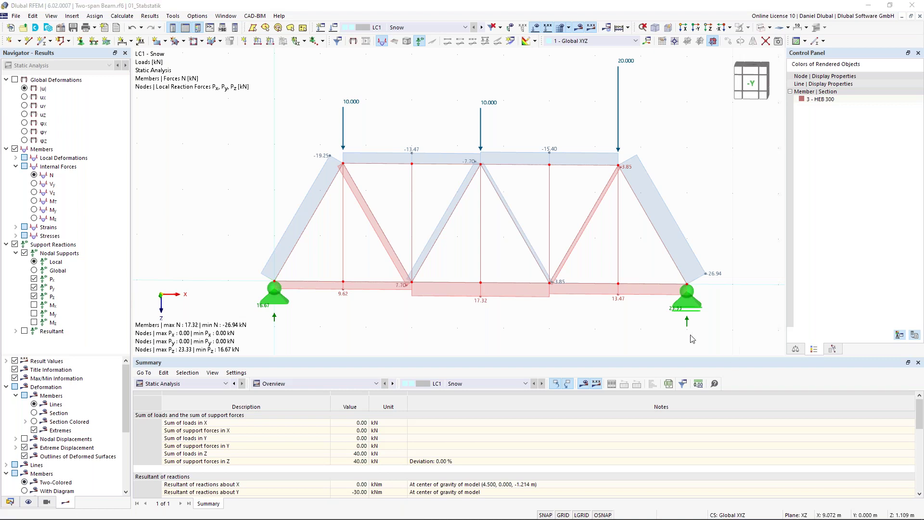
scroll(468, 182, down, 2)
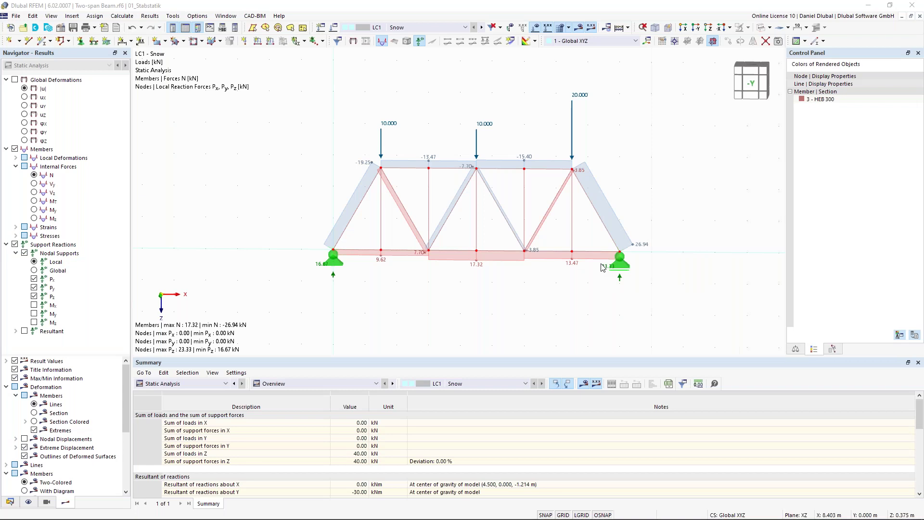
scroll(377, 193, up, 2)
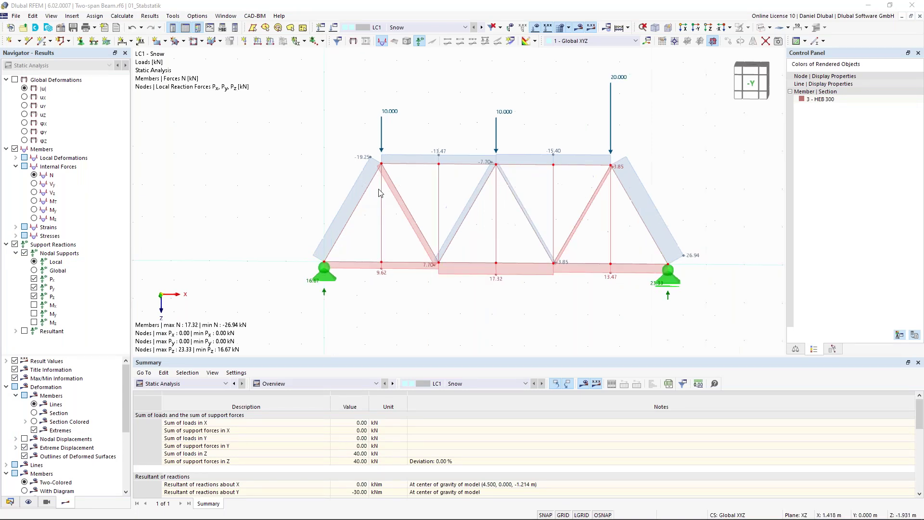
scroll(370, 185, down, 2)
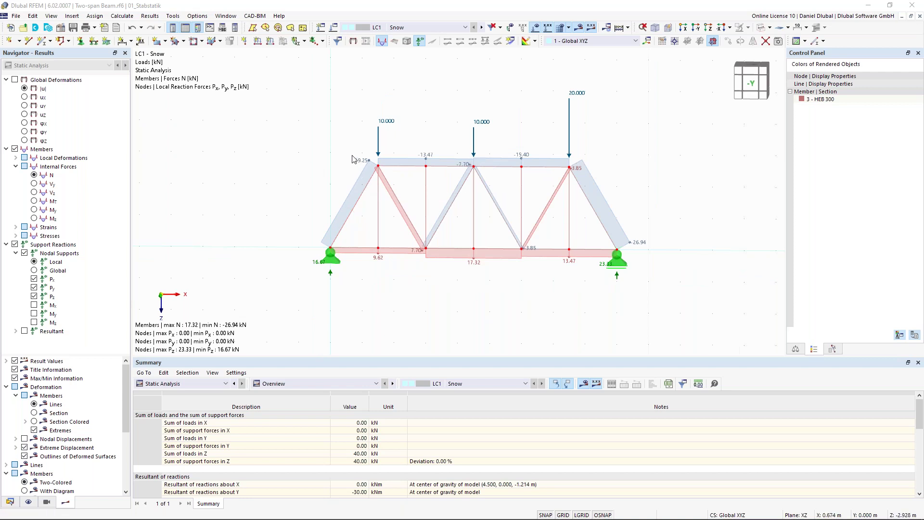
scroll(352, 161, up, 1)
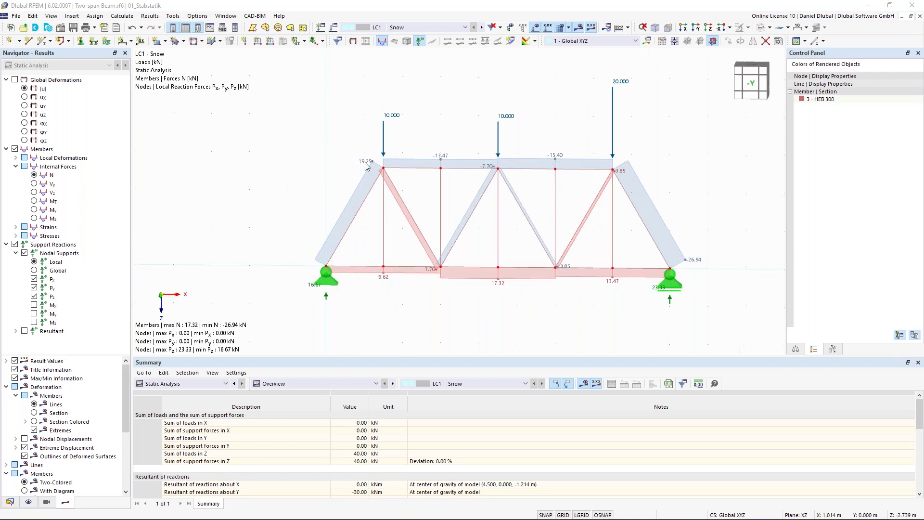
scroll(365, 166, down, 2)
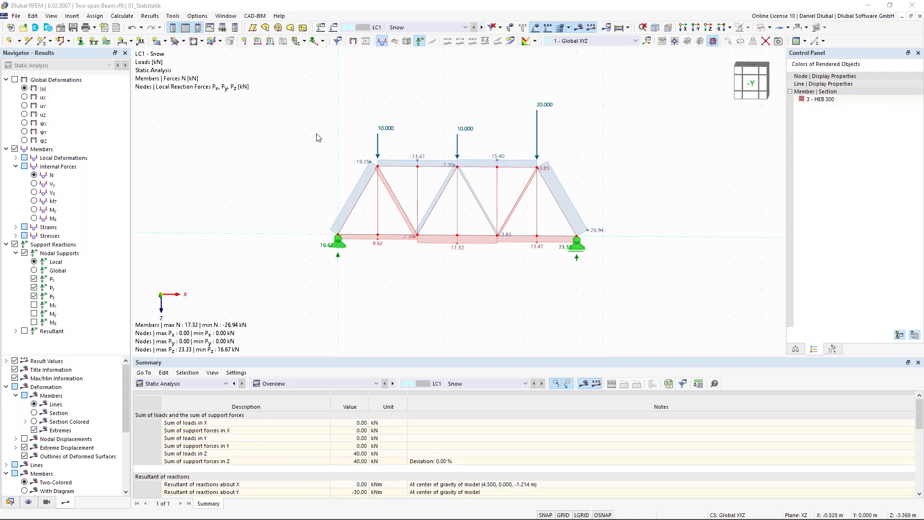
- Delete the entire truss, including its supports and nodal loads
drag(298, 82, 638, 290)
key(Delete)
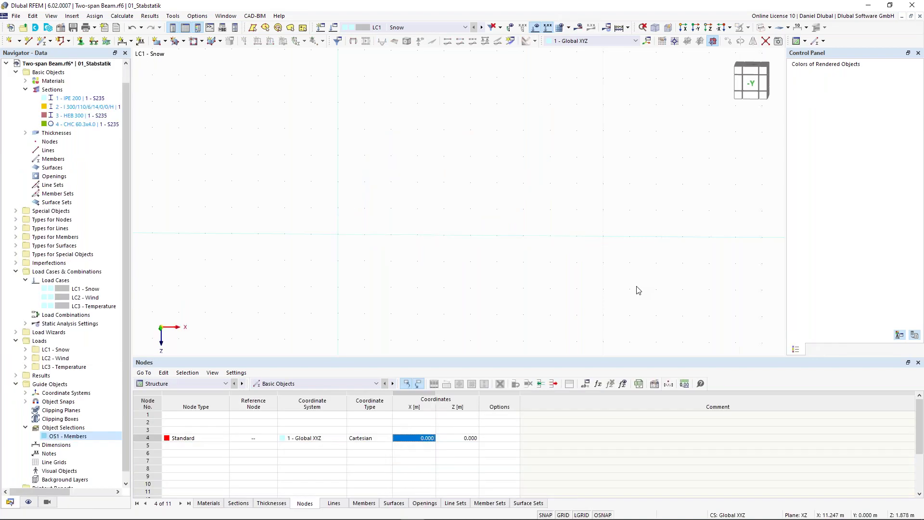
middle_drag(386, 178, 384, 191)
middle_drag(262, 232, 260, 203)
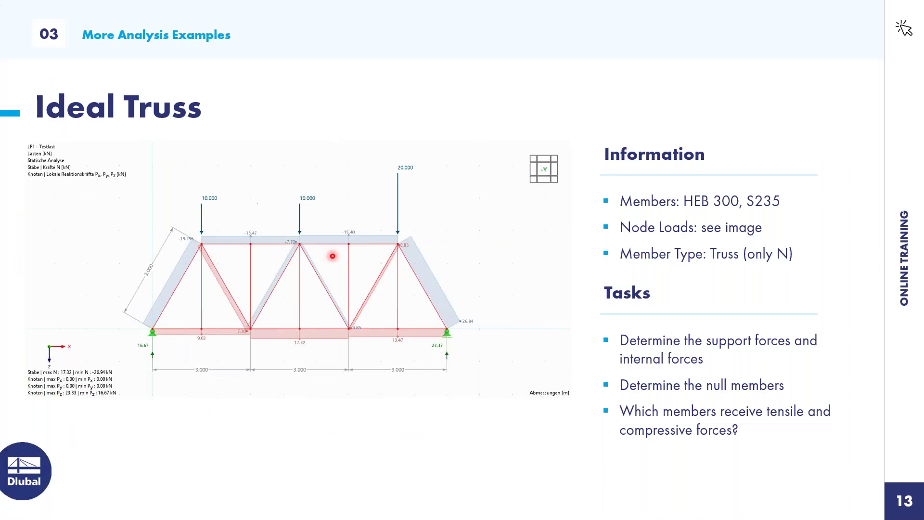
key(Right)
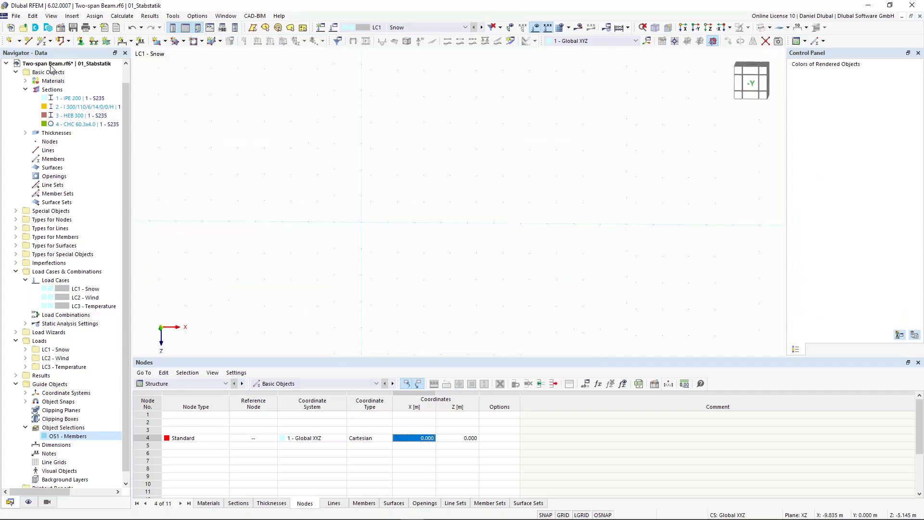
- Create a 16.5 m horizontal beam member with section 3 - HEB 300, starting at the origin and running along X
click(43, 41)
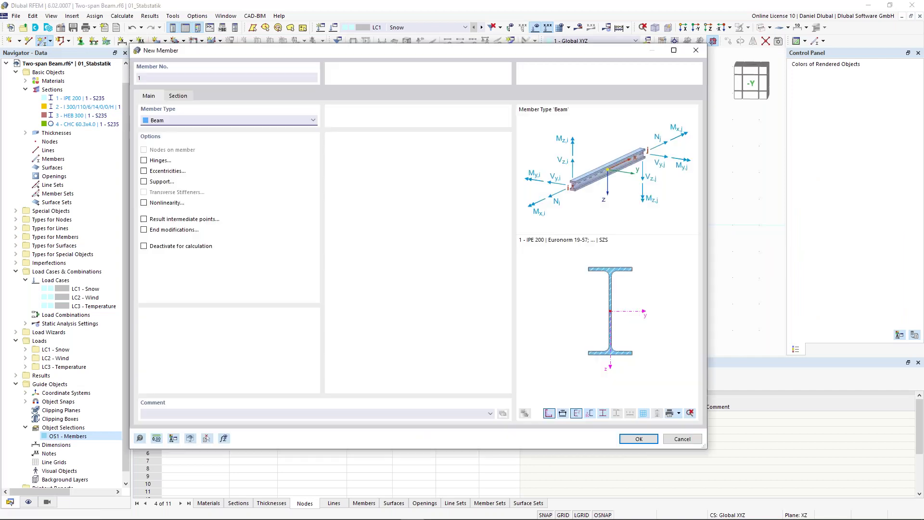
click(178, 96)
click(321, 332)
click(304, 356)
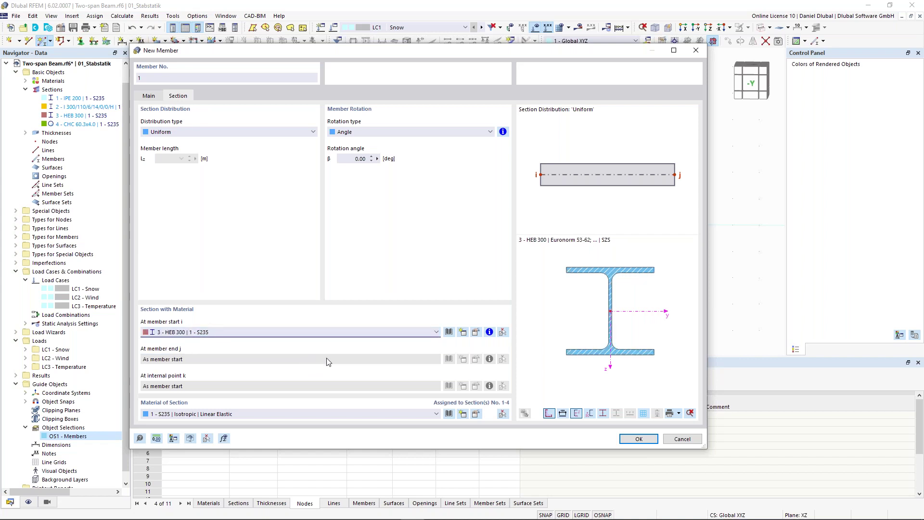
click(635, 438)
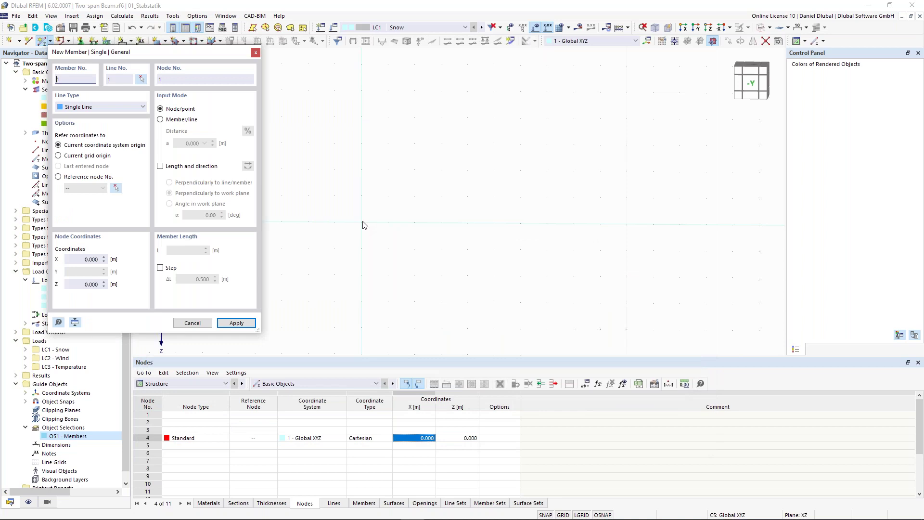
key(Return)
text(16.5)
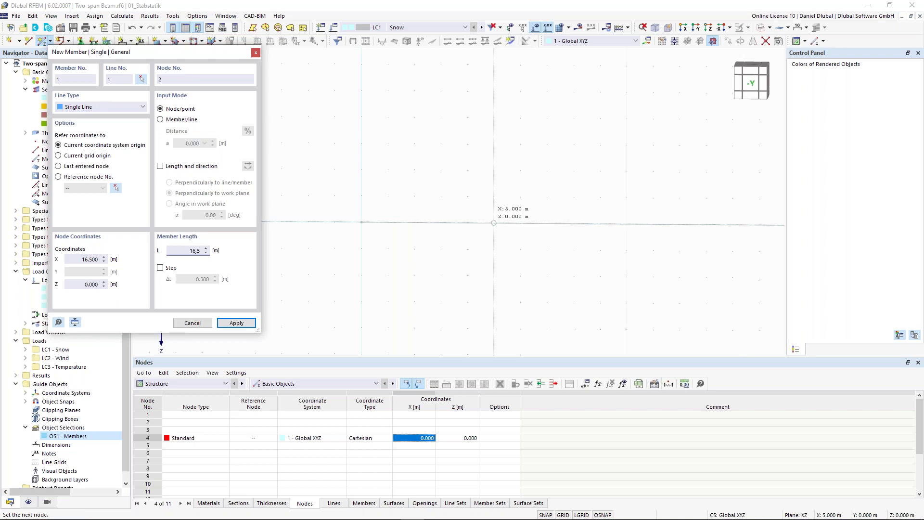
key(Return)
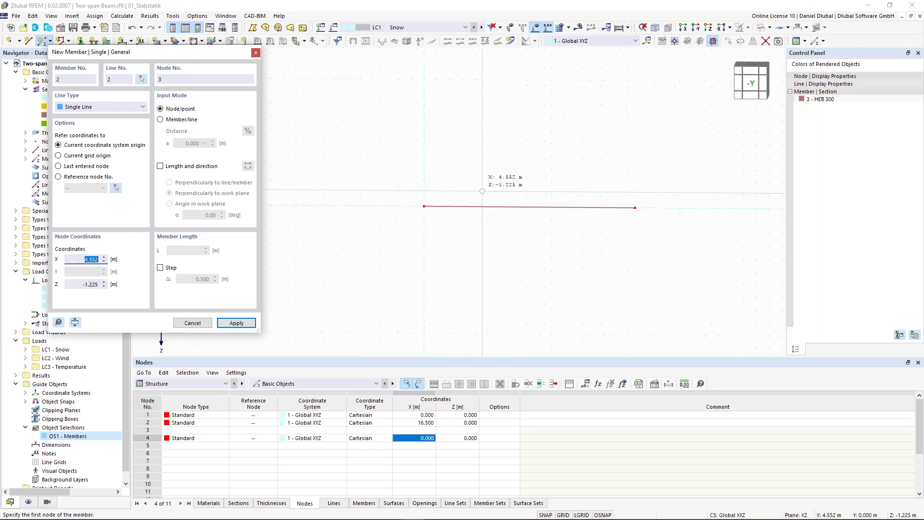
key(Escape)
scroll(472, 177, up, 1)
middle_drag(461, 169, 356, 173)
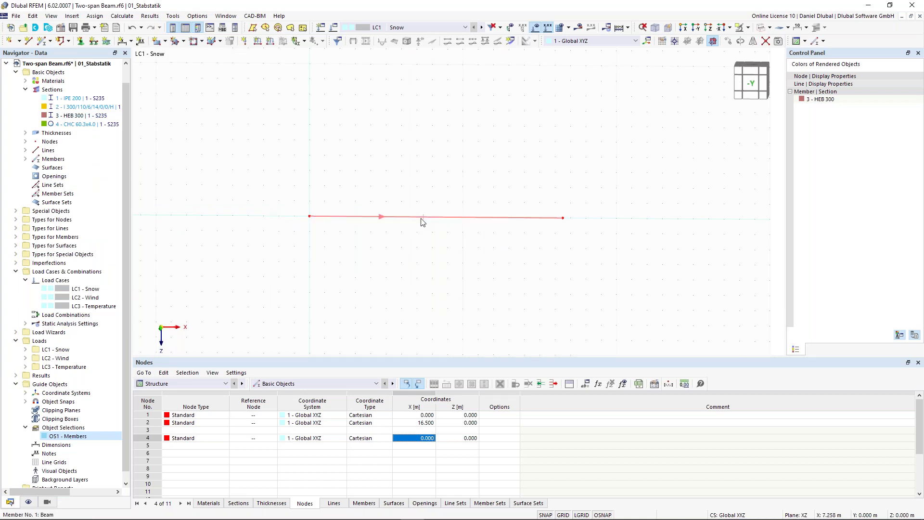
- Add 2 evenly spaced intermediate nodes to the horizontal beam as On Member nodes, without dividing the member
right_click(422, 222)
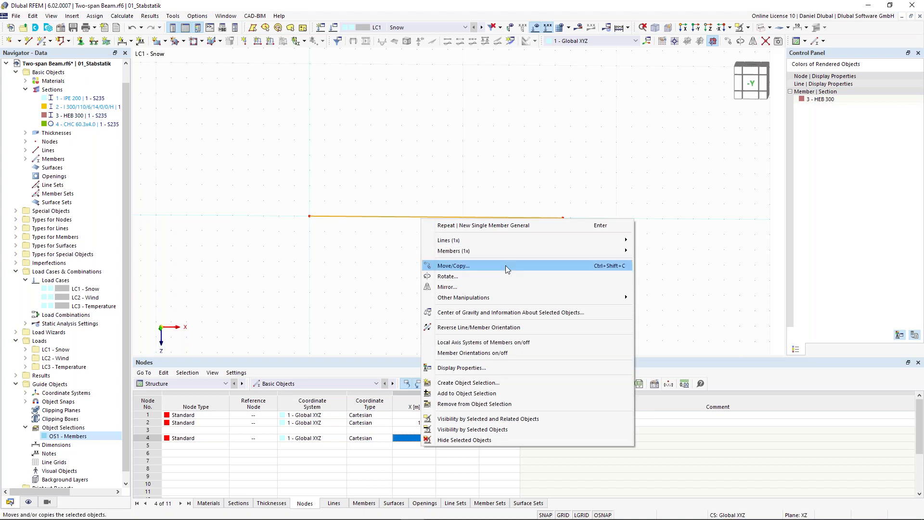
mouse_move(524, 247)
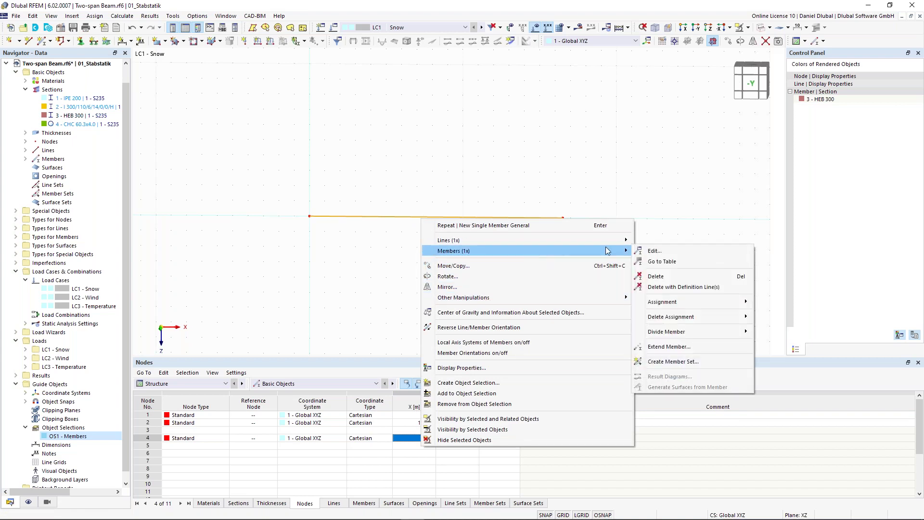
mouse_move(708, 331)
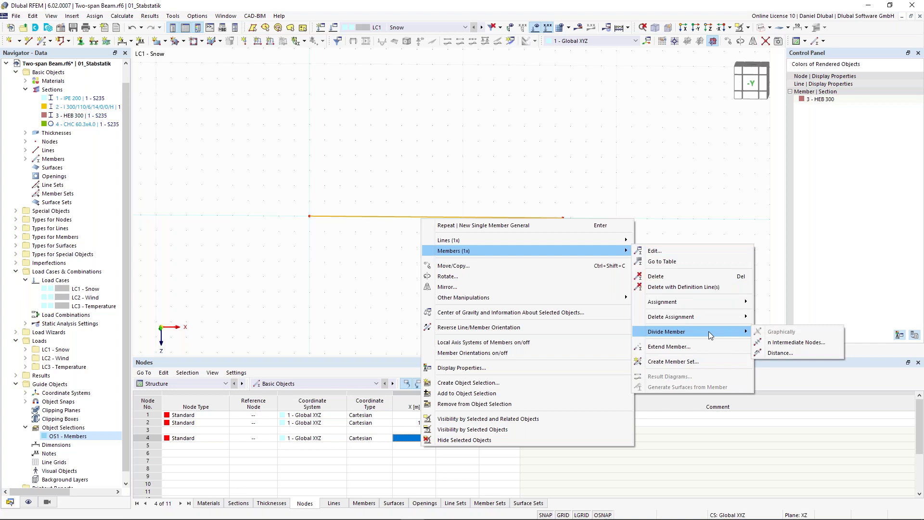
click(787, 350)
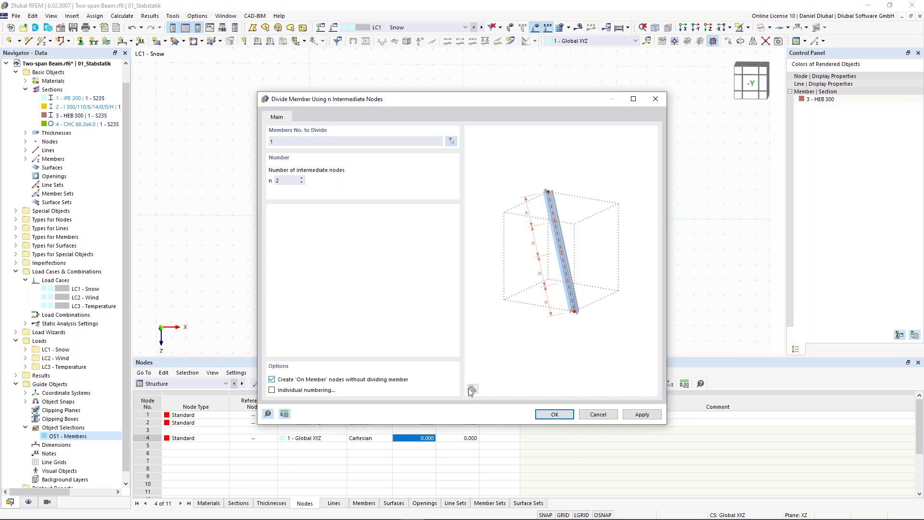
click(555, 415)
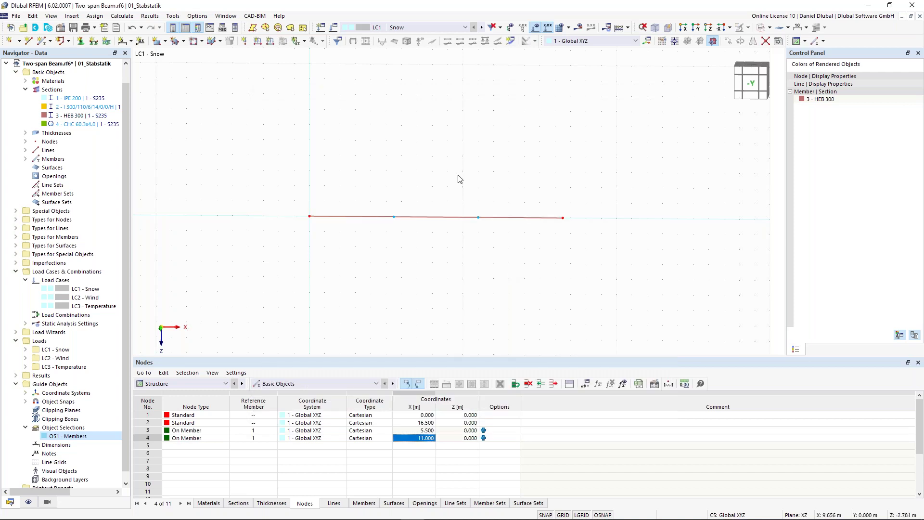
- Define a new member of type Truss (only N) with section 1 - IPE 200
scroll(431, 192, up, 1)
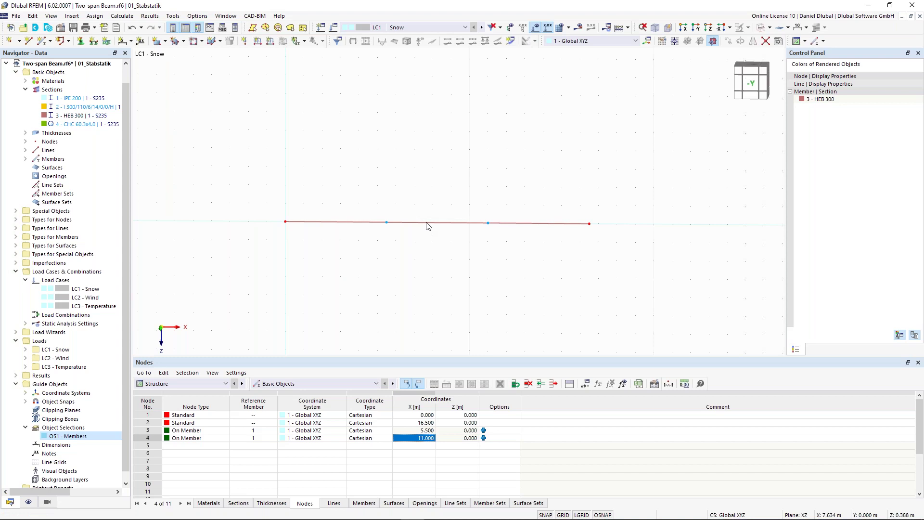
mouse_move(429, 226)
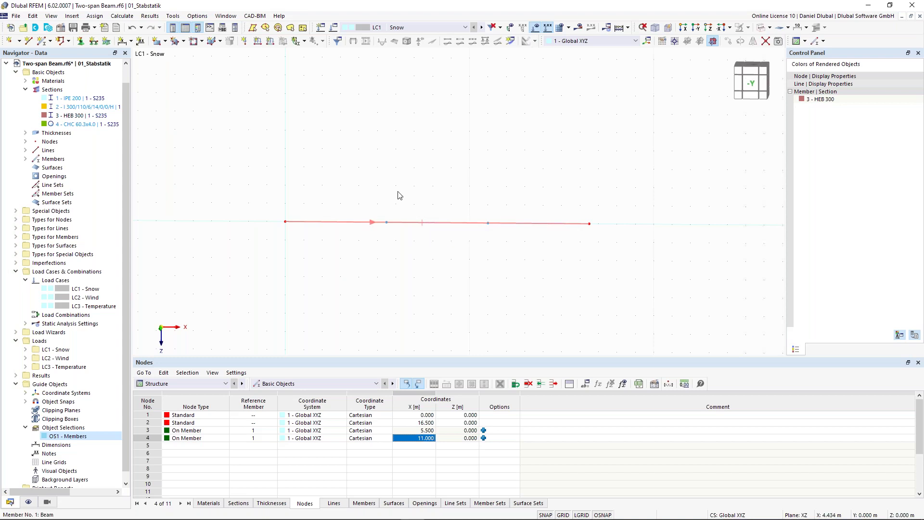
scroll(398, 194, up, 1)
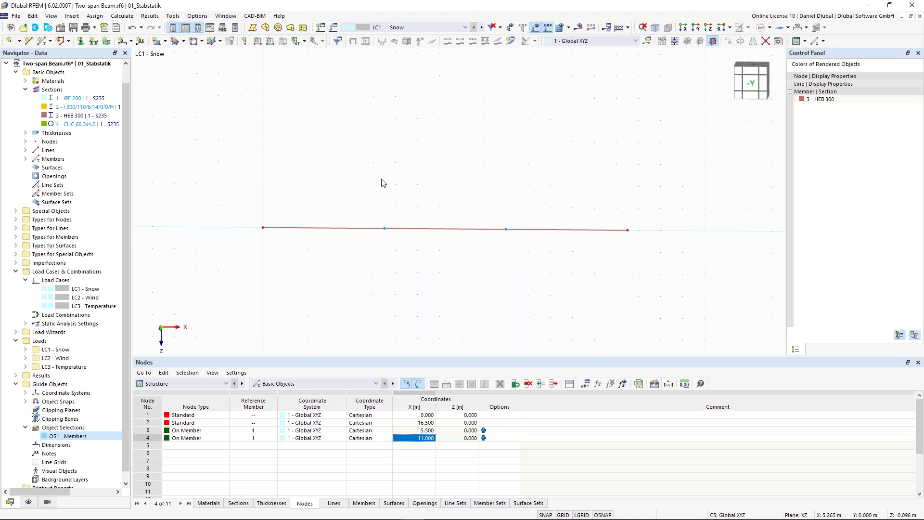
middle_drag(419, 172, 413, 181)
scroll(433, 217, up, 1)
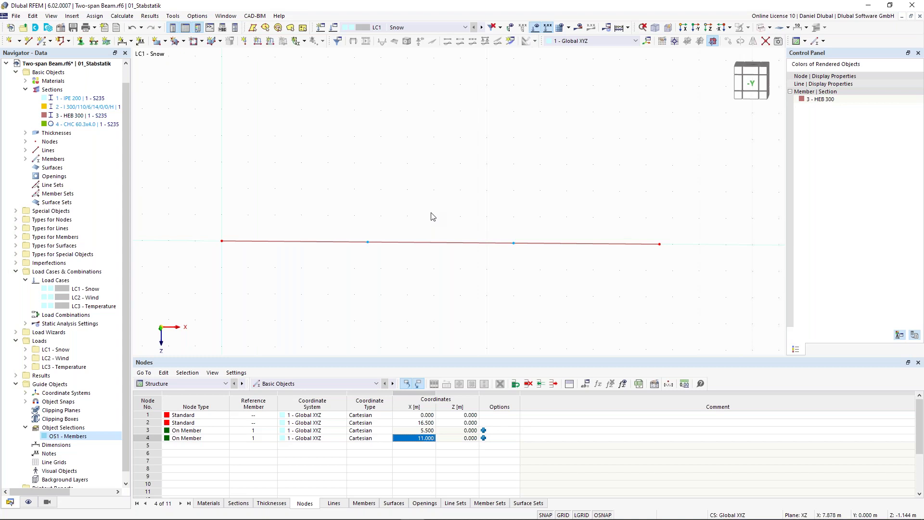
click(51, 43)
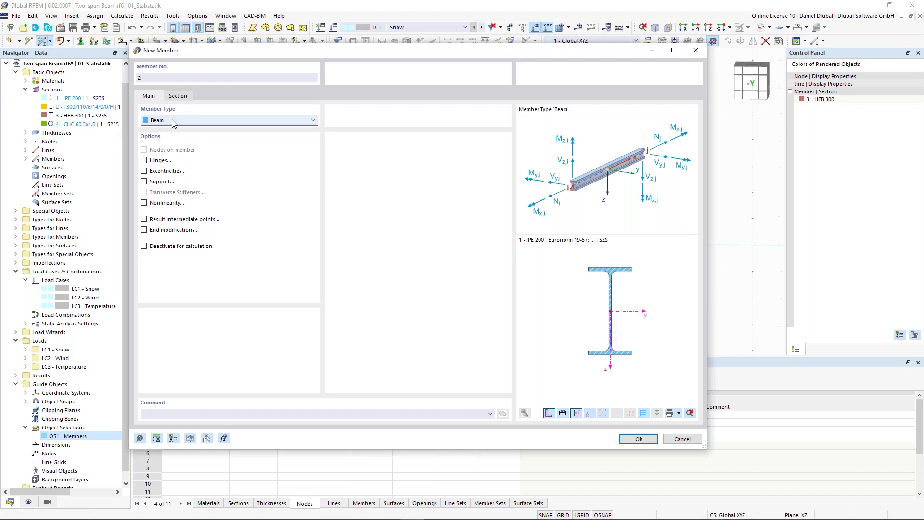
click(172, 123)
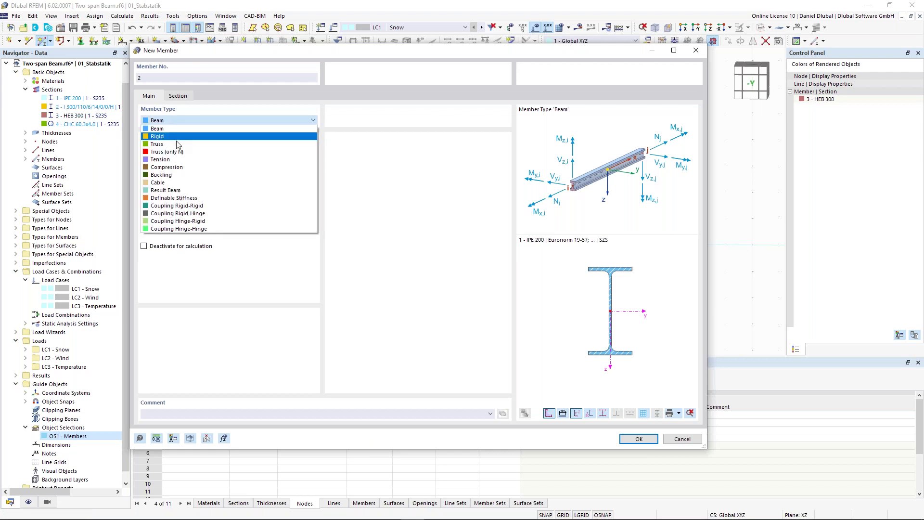
click(179, 152)
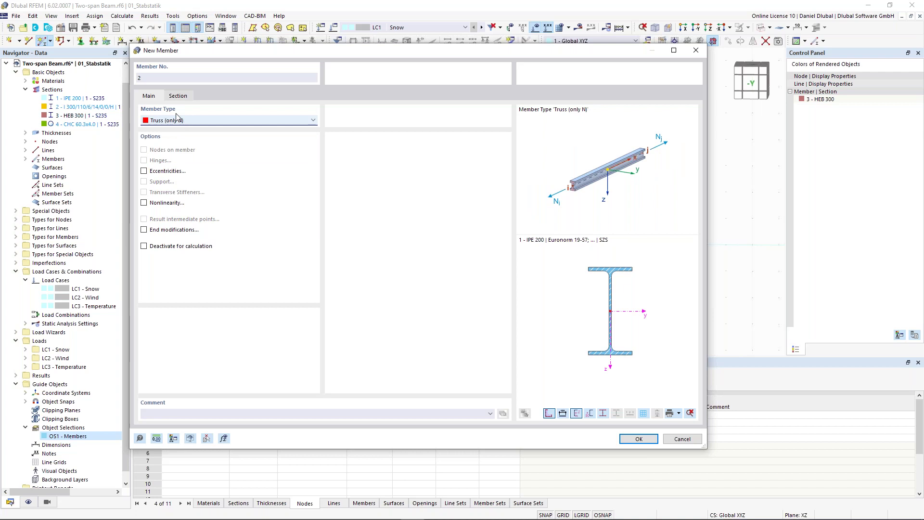
click(180, 98)
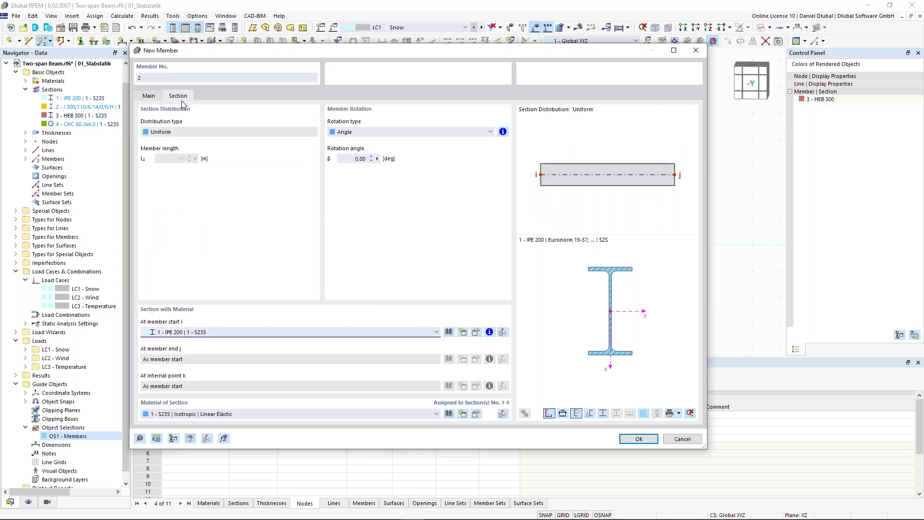
click(266, 331)
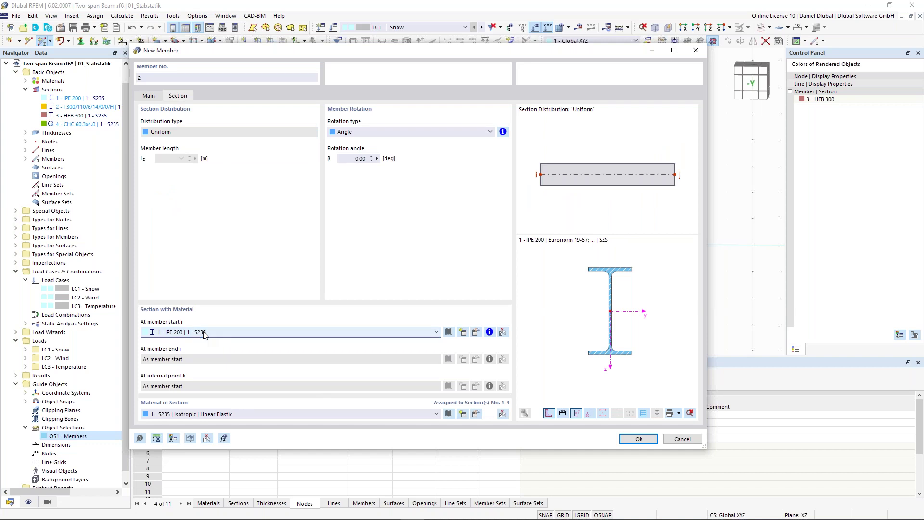
click(647, 439)
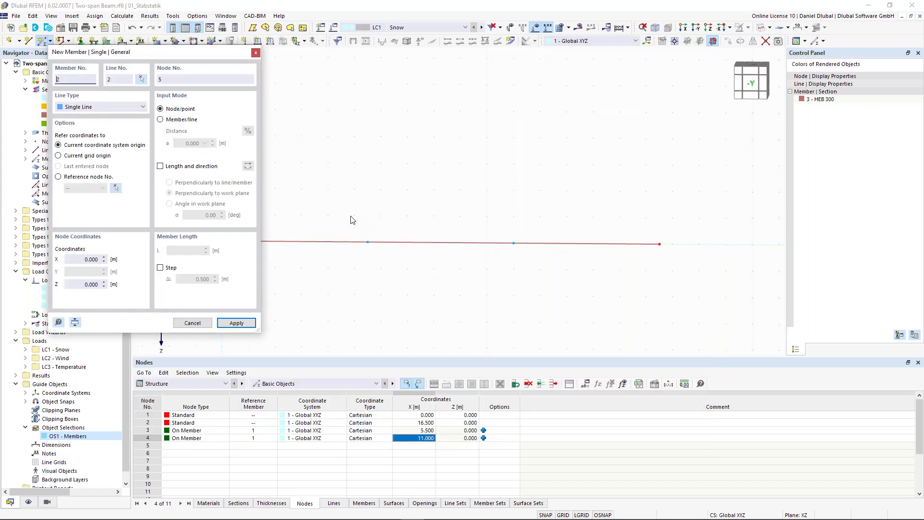
- Place two 1 m vertical truss members upward from the beam's intermediate nodes, using an angle of 0° in the work plane
middle_drag(362, 184, 378, 195)
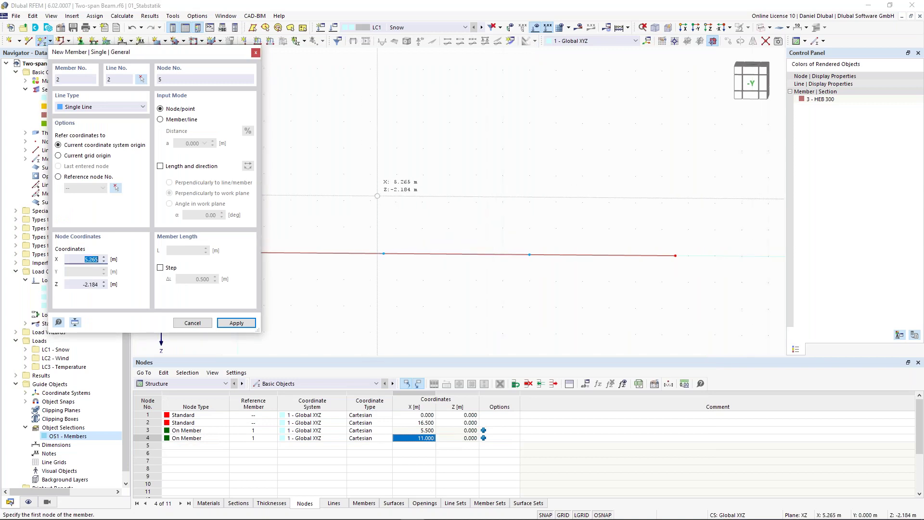
click(160, 166)
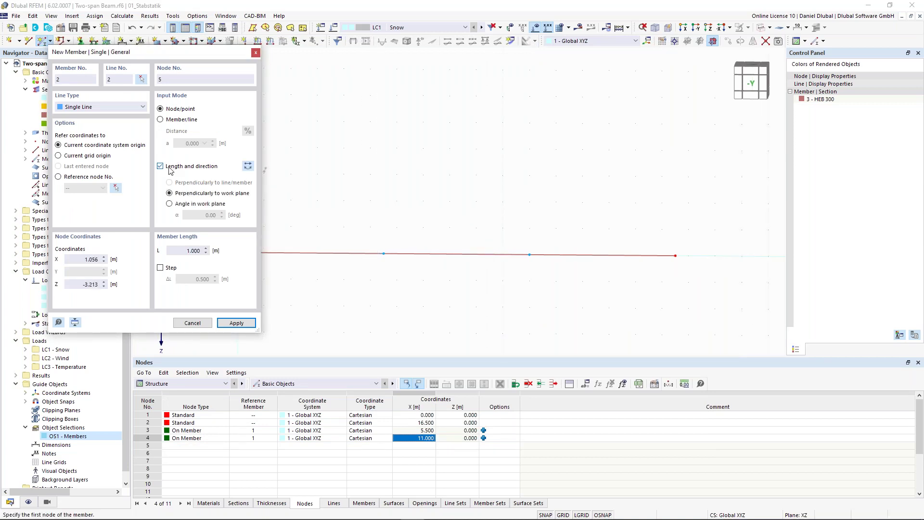
key(Tab)
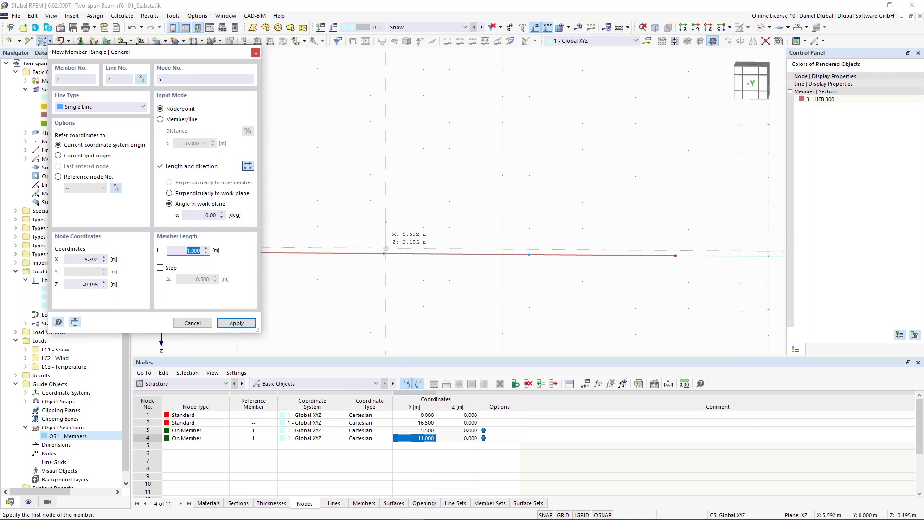
click(383, 253)
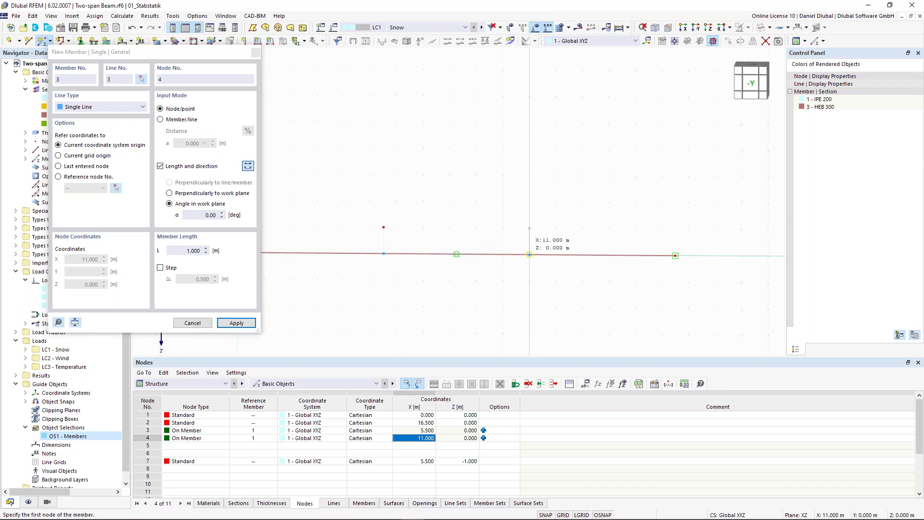
click(529, 254)
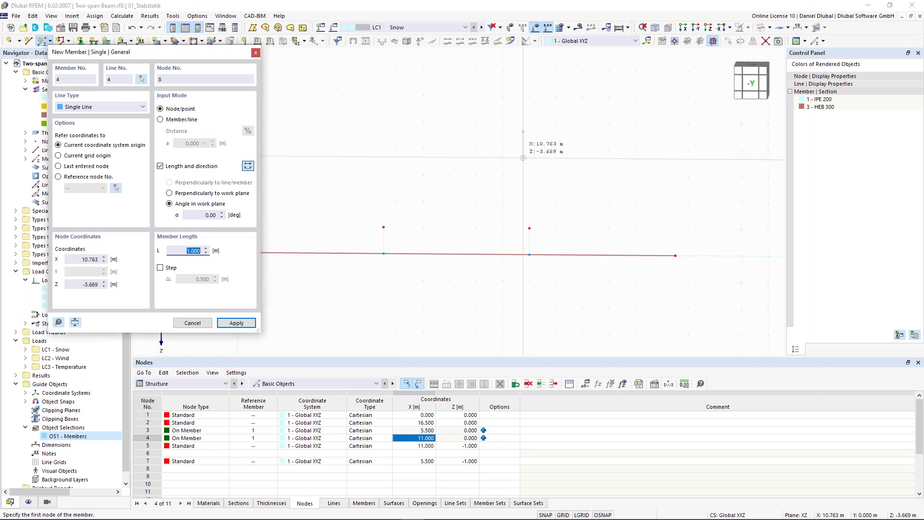
key(Escape)
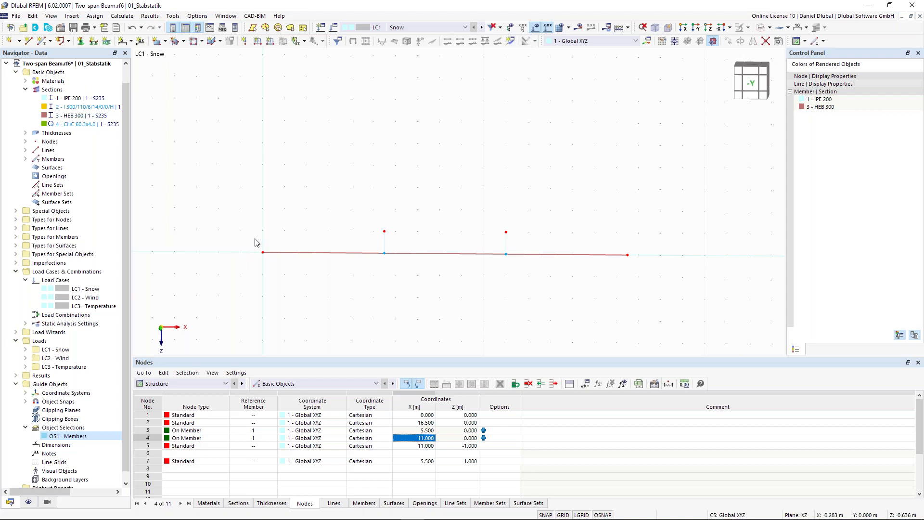
- Copy the beam's two end nodes once with a displacement of -2.3 m in Z
right_click(628, 256)
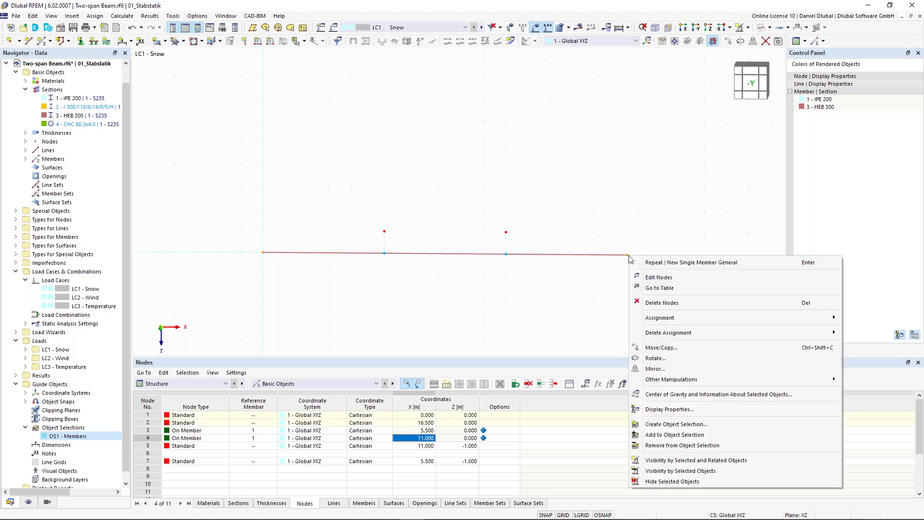
click(673, 347)
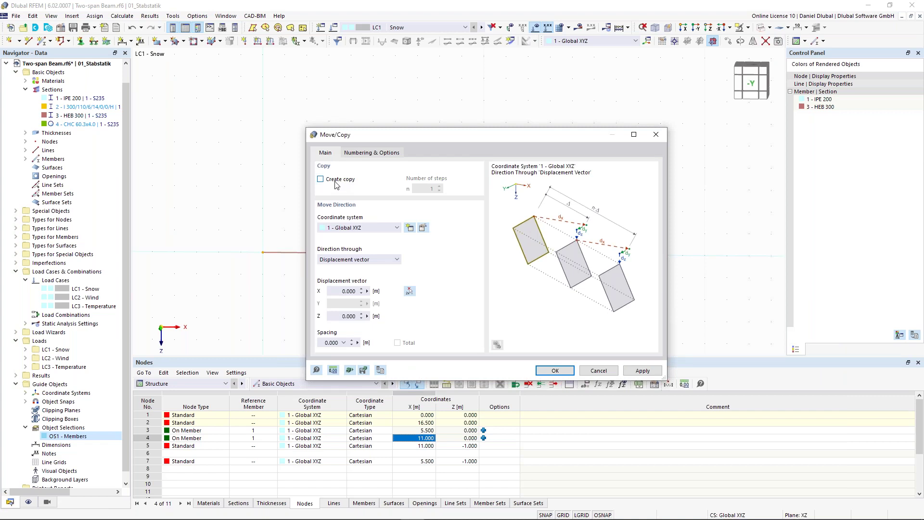
click(335, 185)
drag(330, 292, 371, 291)
drag(337, 319, 374, 314)
key(BackSpace)
text(-2,3)
click(569, 374)
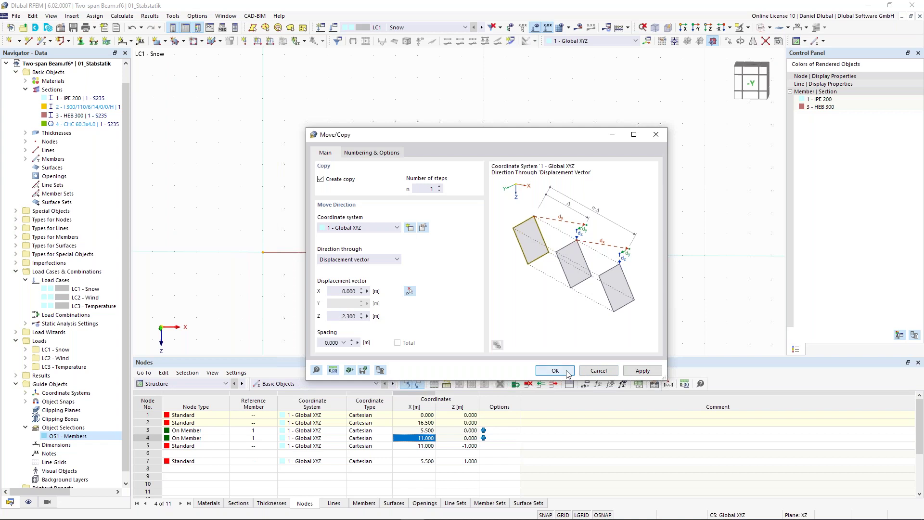
click(567, 373)
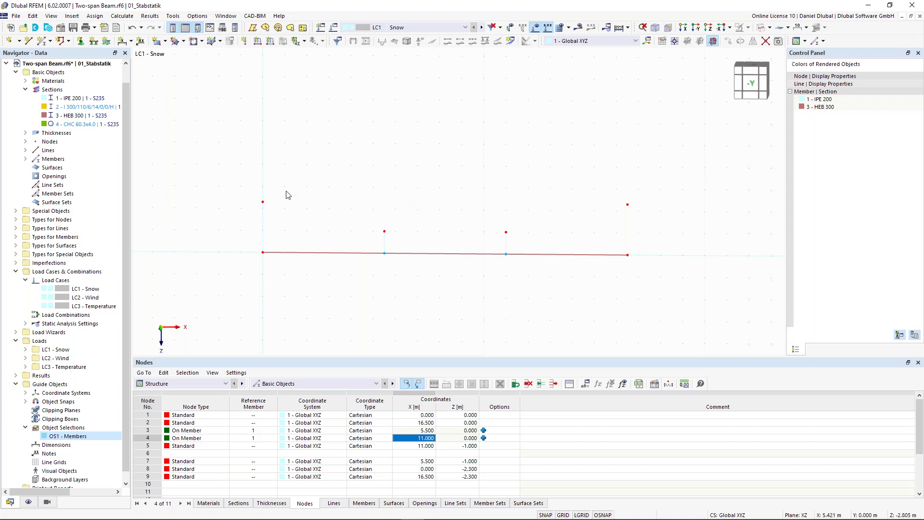
- Define another Truss (only N) member with section 1 - IPE 200, taking its properties from the left vertical post
click(43, 44)
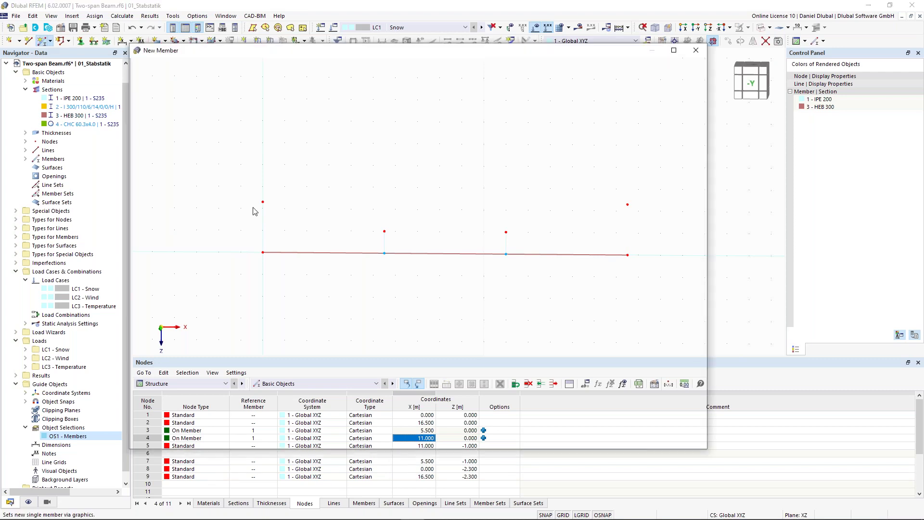
click(169, 122)
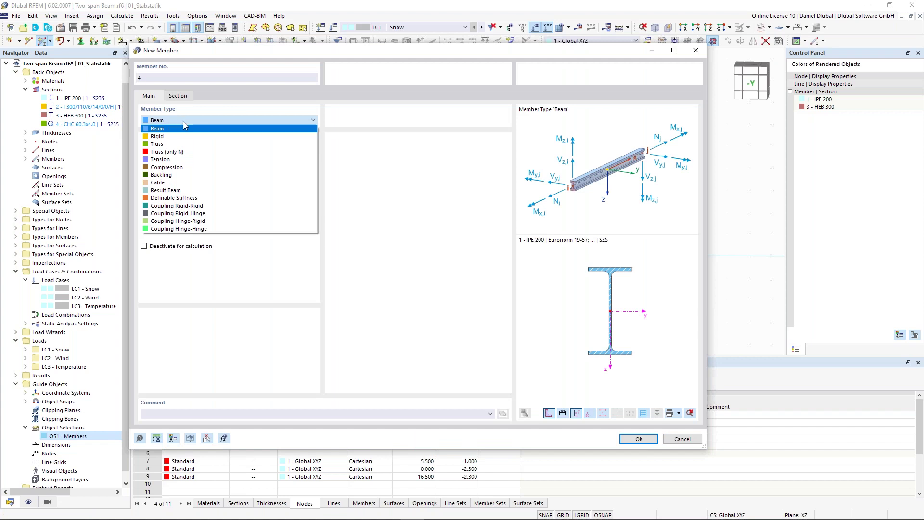
click(166, 152)
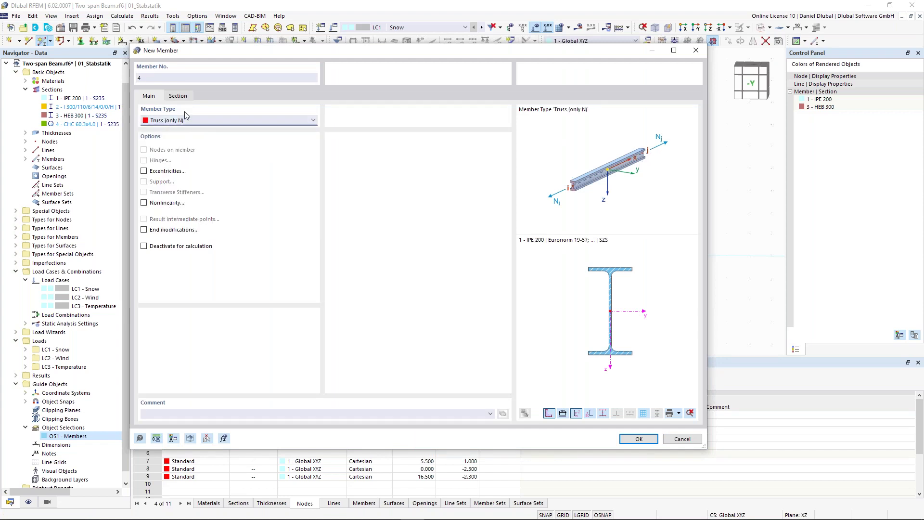
click(178, 96)
click(148, 96)
click(207, 438)
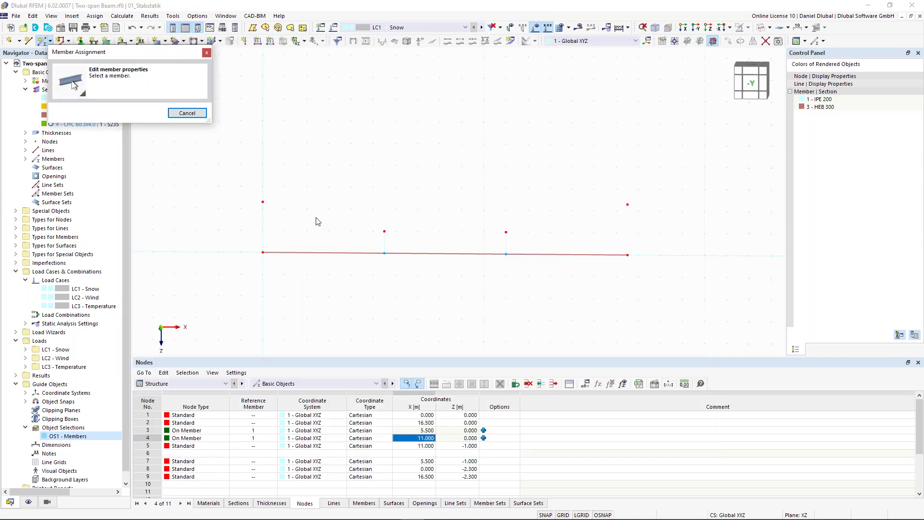
click(384, 241)
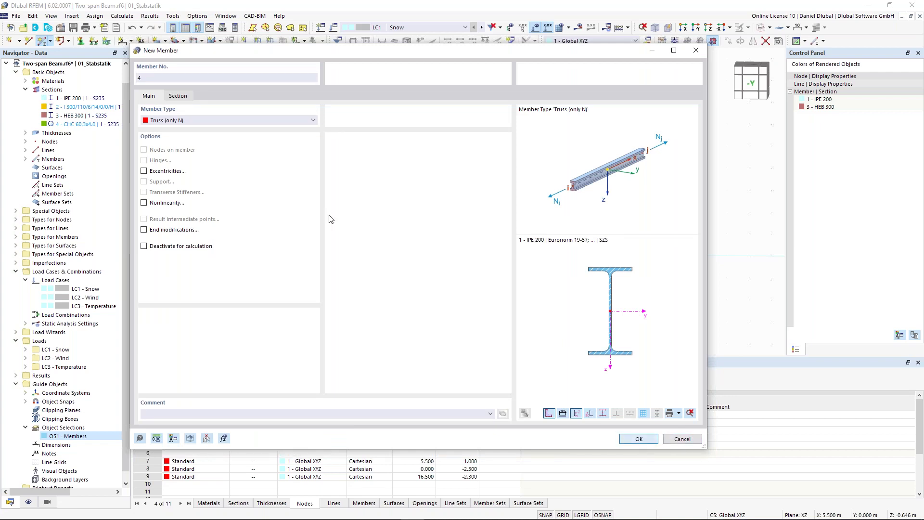
key(Return)
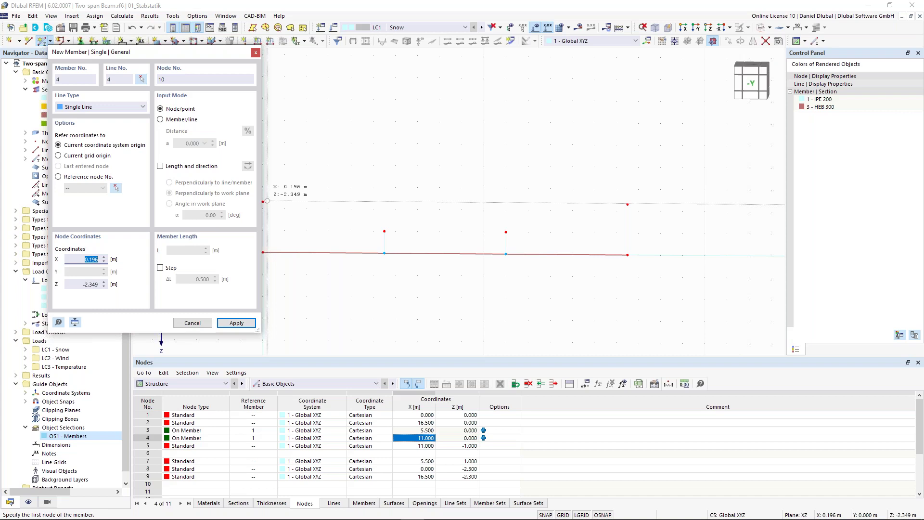
- Draw a chain of truss members from the upper left node through both post tops to the upper right node
click(262, 201)
click(420, 226)
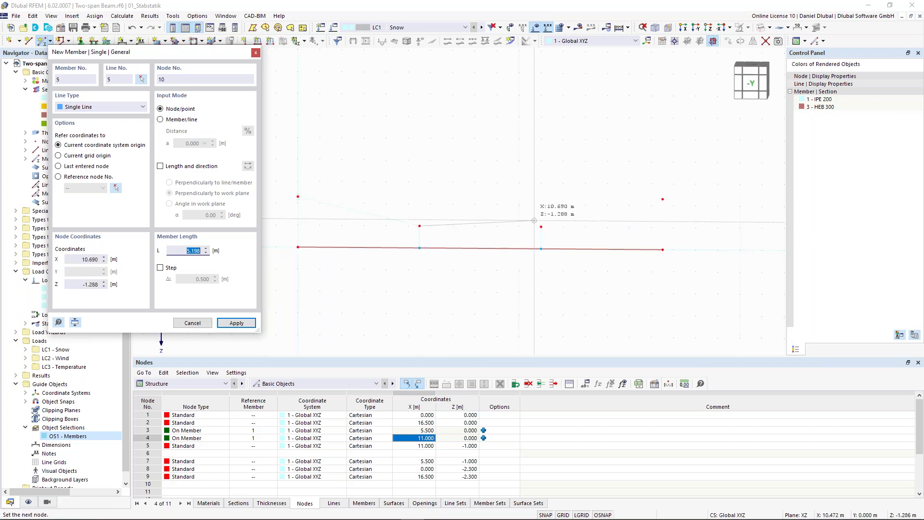
click(540, 227)
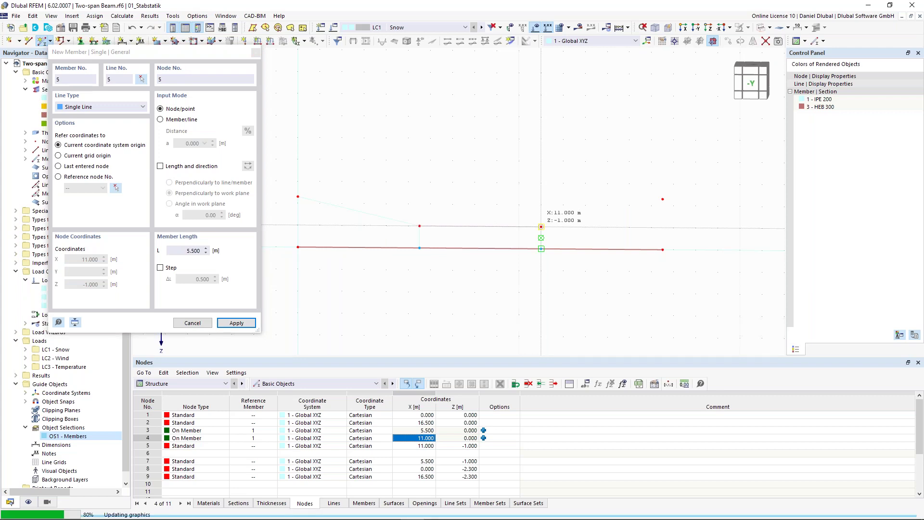
key(Escape)
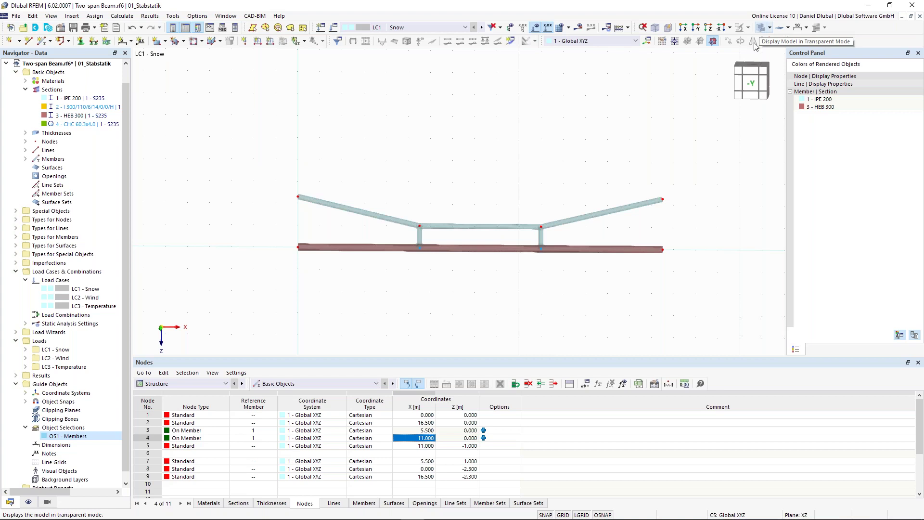
- Set the Z coordinate of both post top nodes to -1.4 m
scroll(494, 224, up, 1)
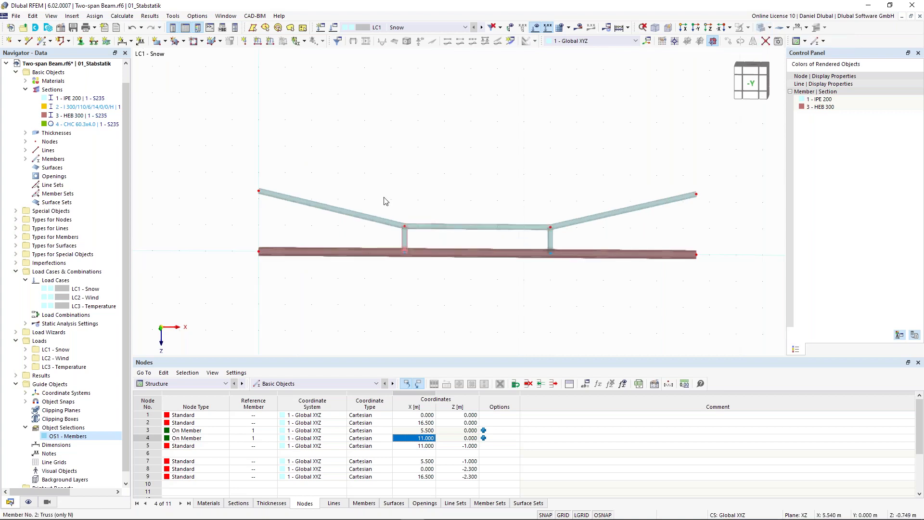
drag(385, 192, 568, 241)
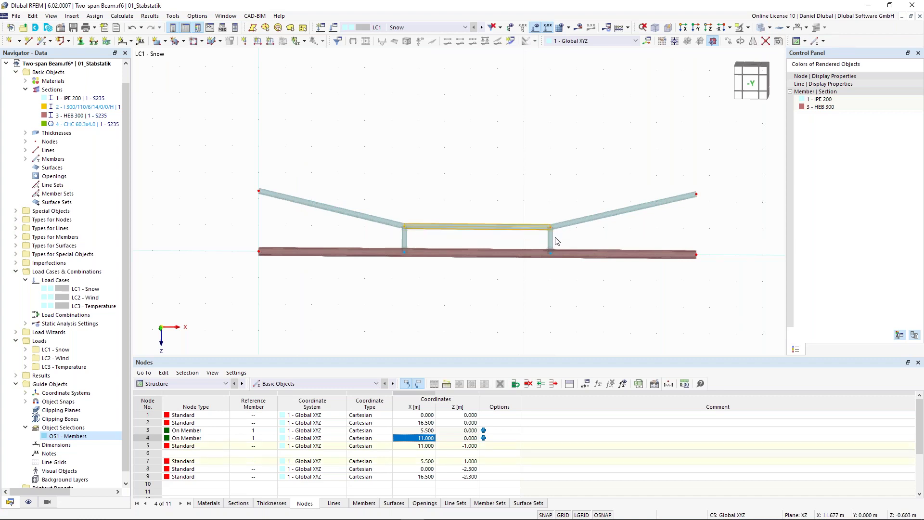
double_click(403, 226)
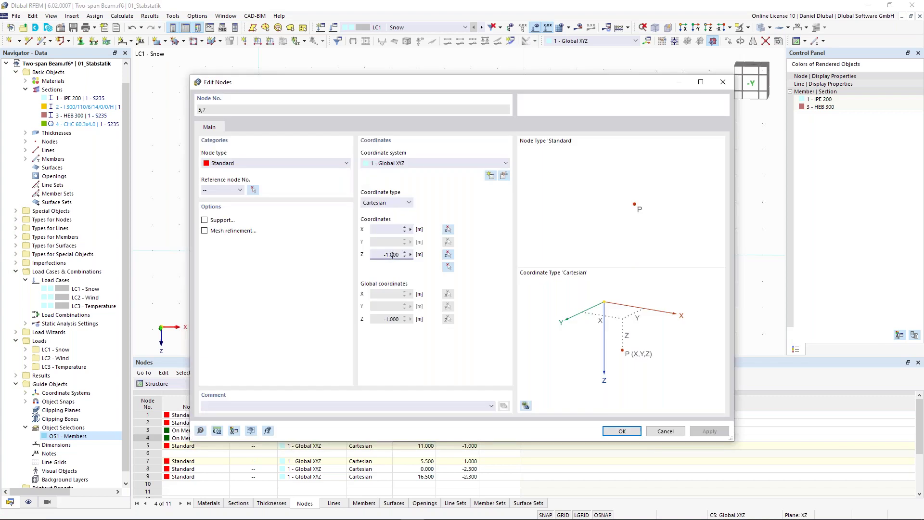
text(4)
drag(491, 82, 448, 248)
drag(560, 334, 562, 275)
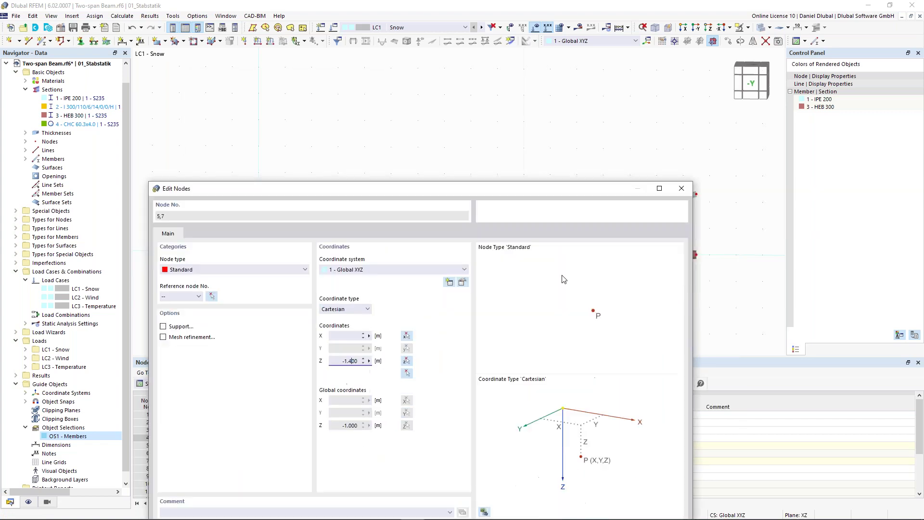
drag(562, 418, 556, 335)
click(577, 450)
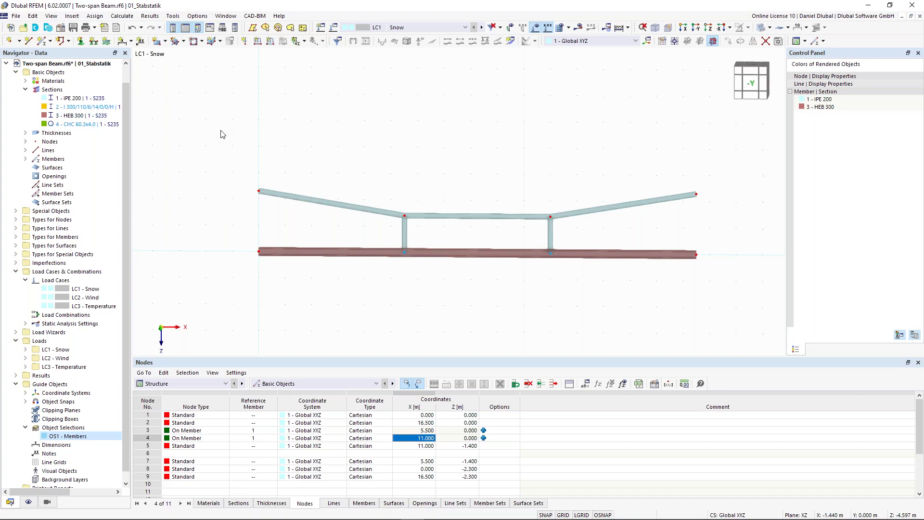
- Assign hinged nodal supports to the left beam end and both upper end nodes, and a horizontally movable support to the right beam end
drag(677, 145, 720, 226)
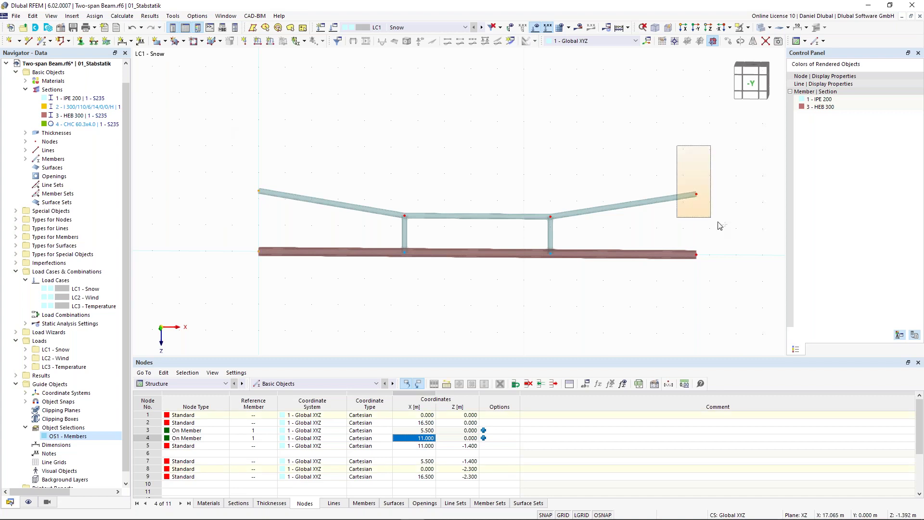
drag(718, 222, 718, 222)
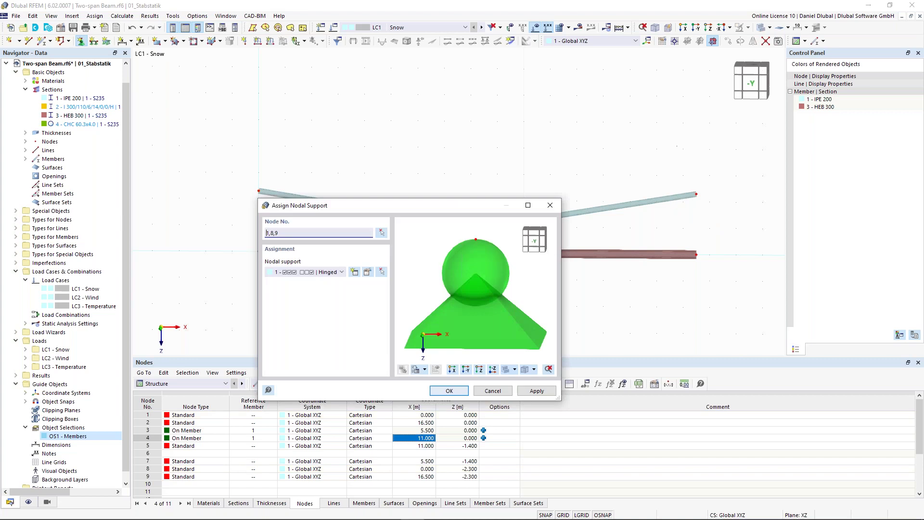
click(696, 247)
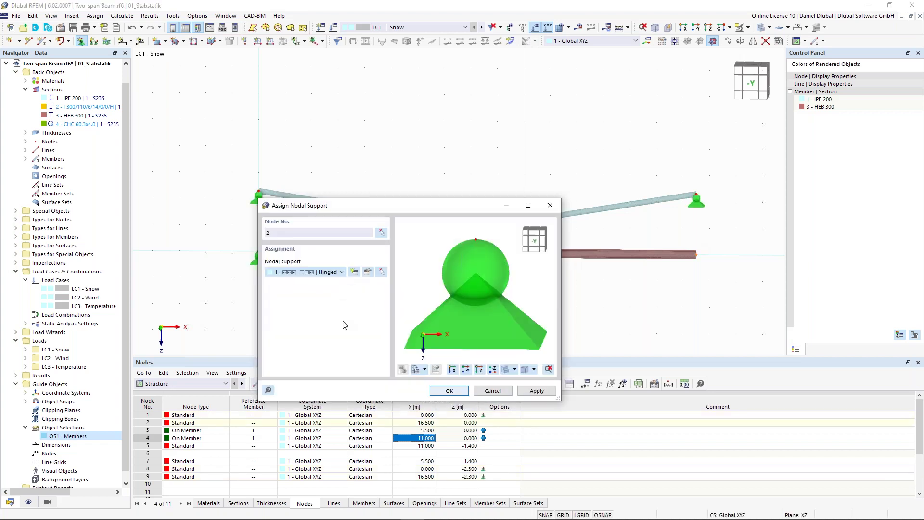
click(448, 391)
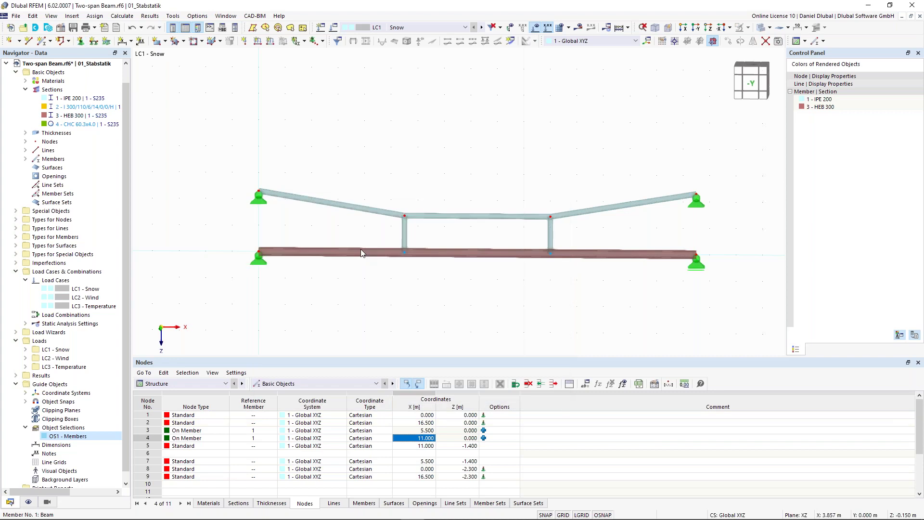
- Apply a uniform 15 kN/m member load in the global Z direction to the HEB 300 beam in LC1 - Snow
click(273, 43)
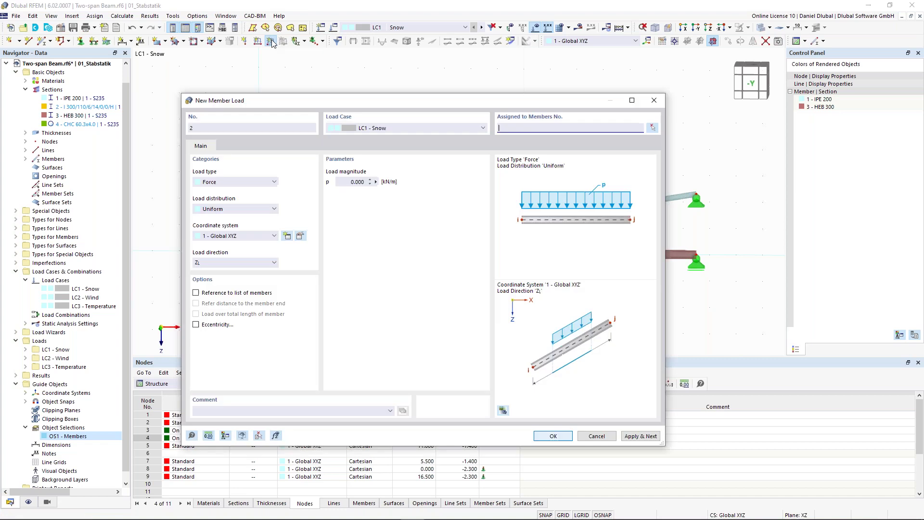
click(354, 182)
text(15)
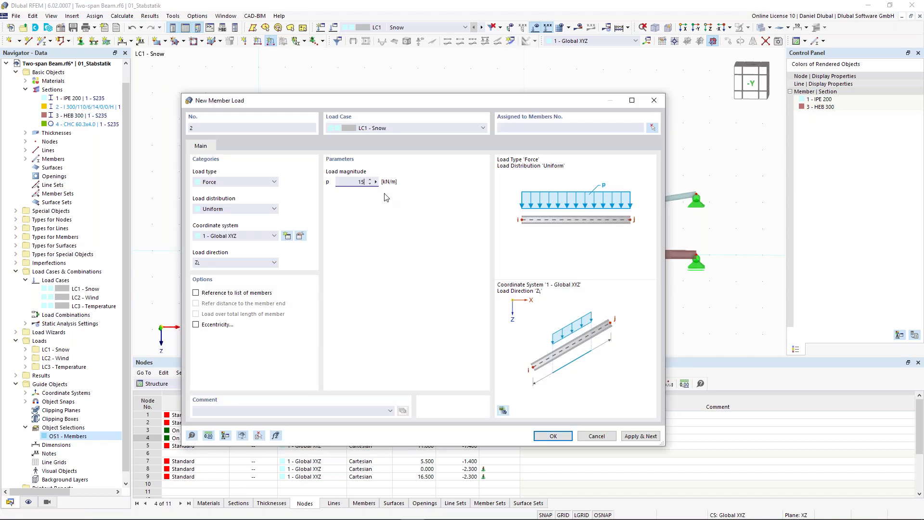
click(557, 434)
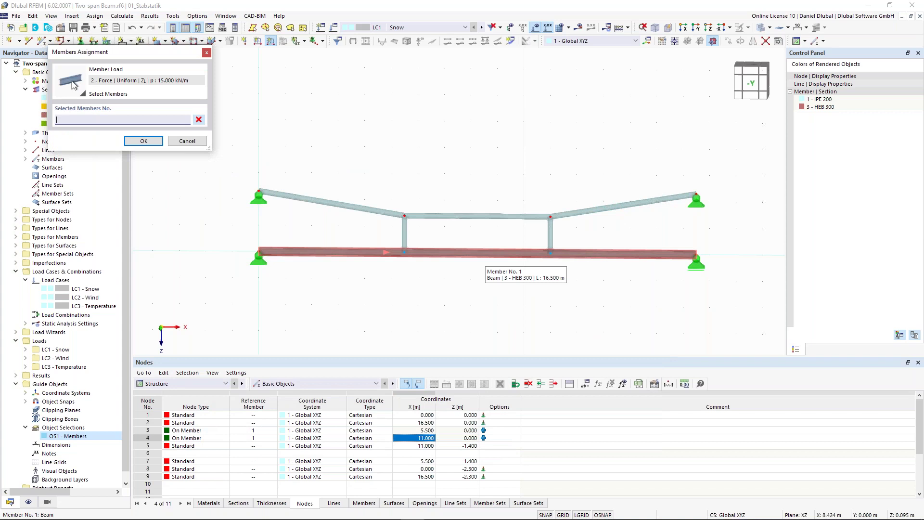
click(440, 254)
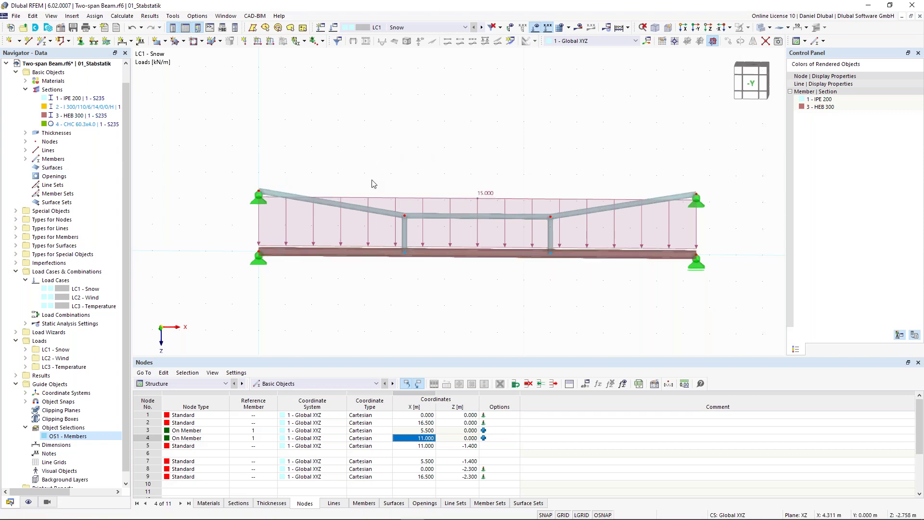
- Calculate LC1 - Snow and display the members' axial forces N with the loads hidden
click(577, 31)
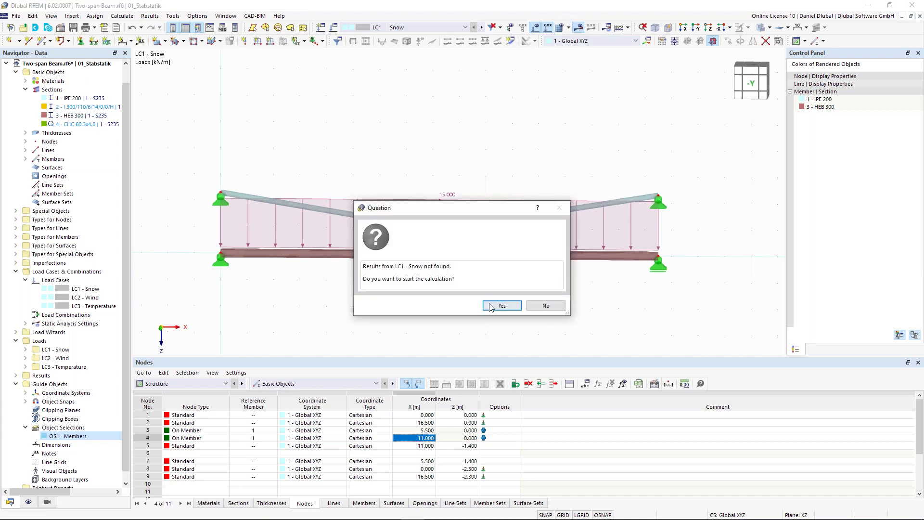
key(Return)
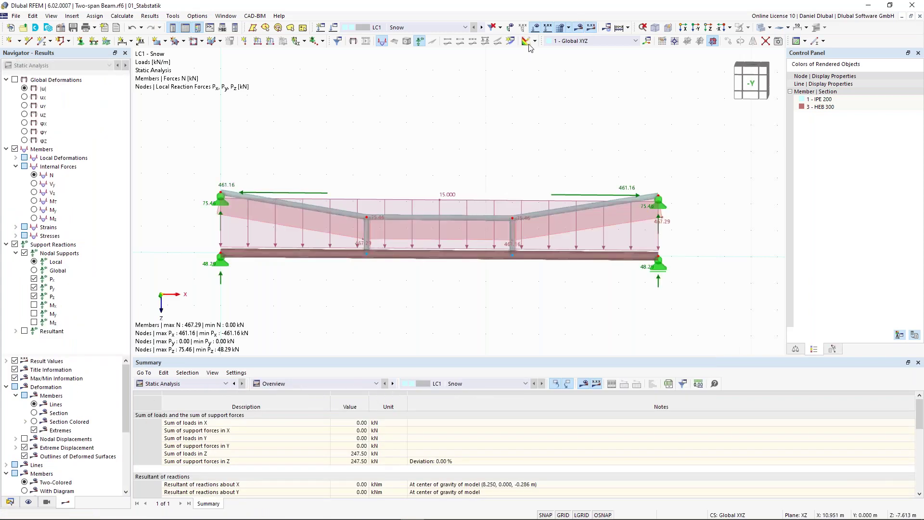
click(579, 28)
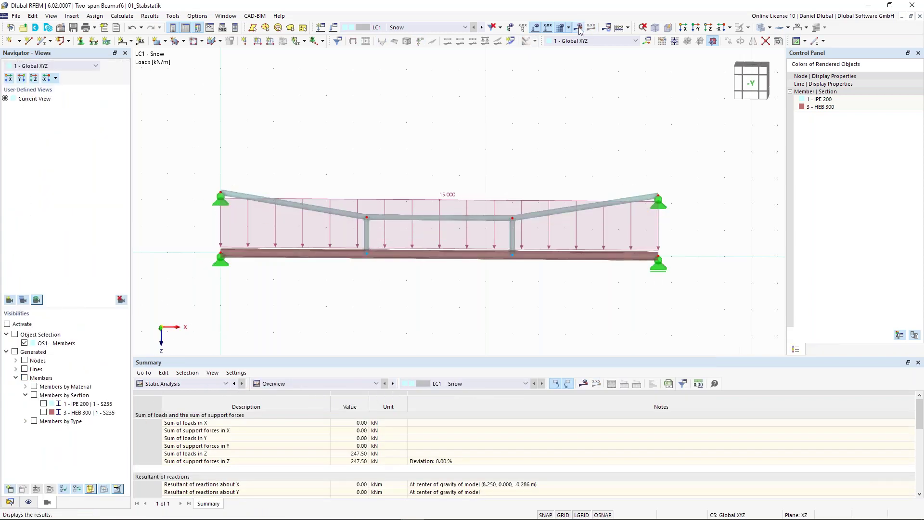
click(579, 27)
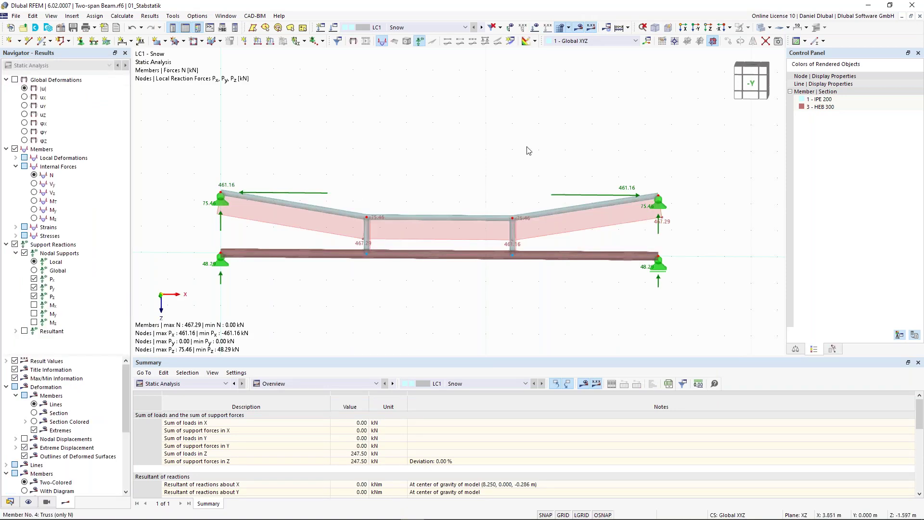
scroll(376, 212, up, 2)
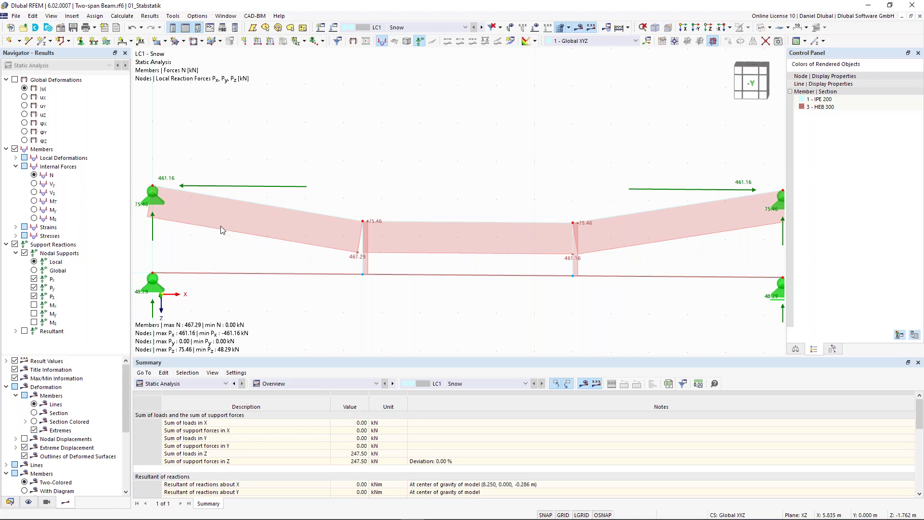
- View the beam's bending moments My and the global deformations |u| as colored sections, with the loads displayed again
click(34, 210)
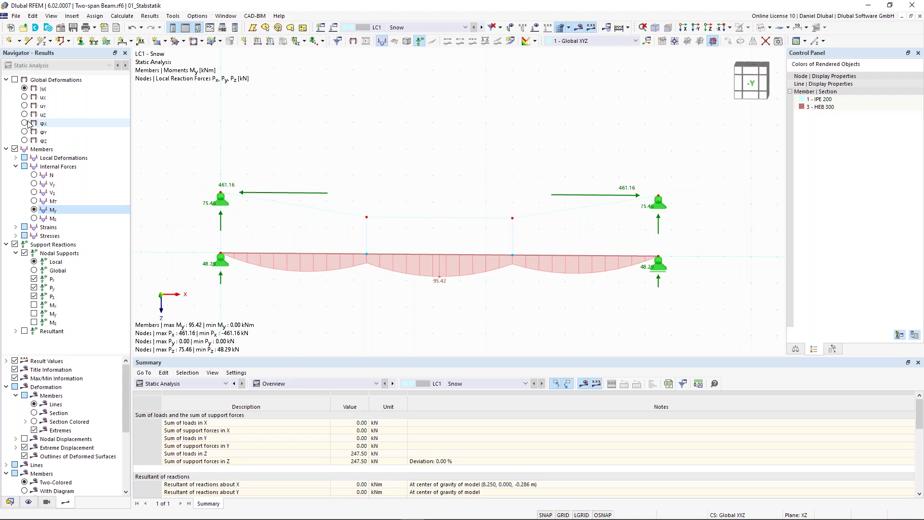
click(15, 79)
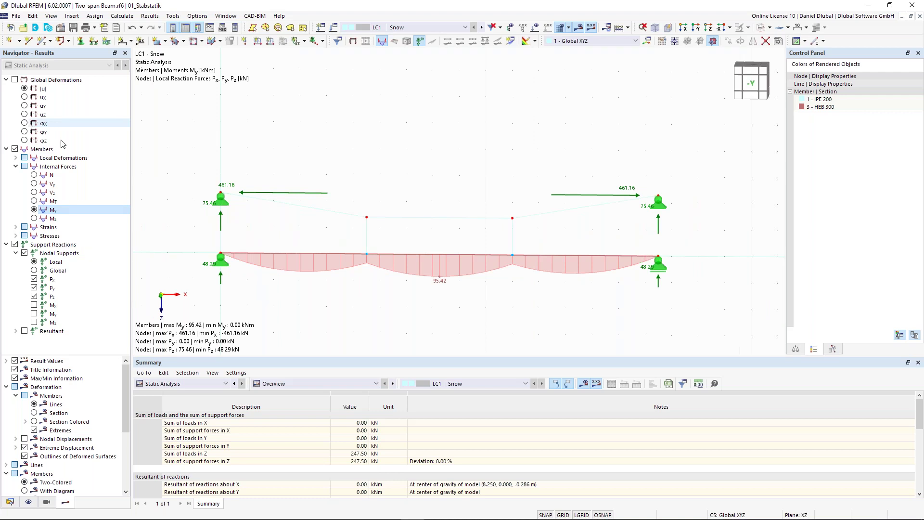
click(34, 422)
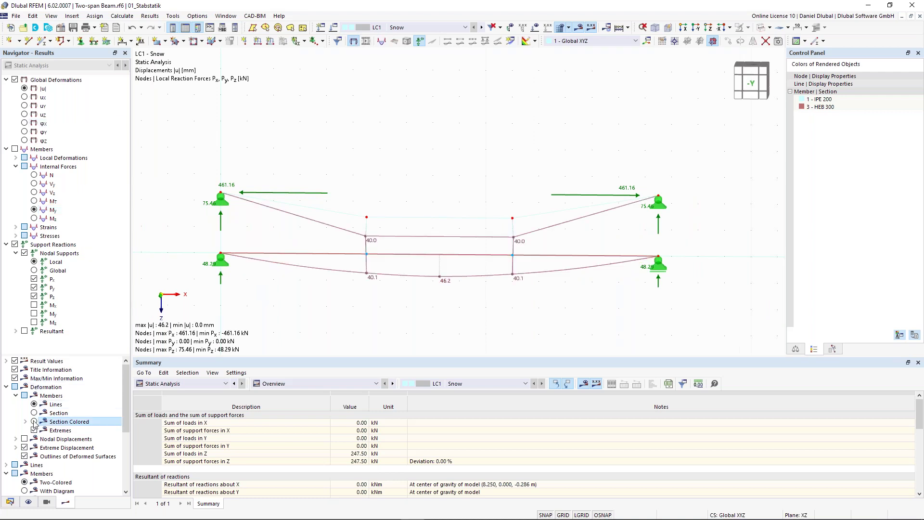
click(535, 28)
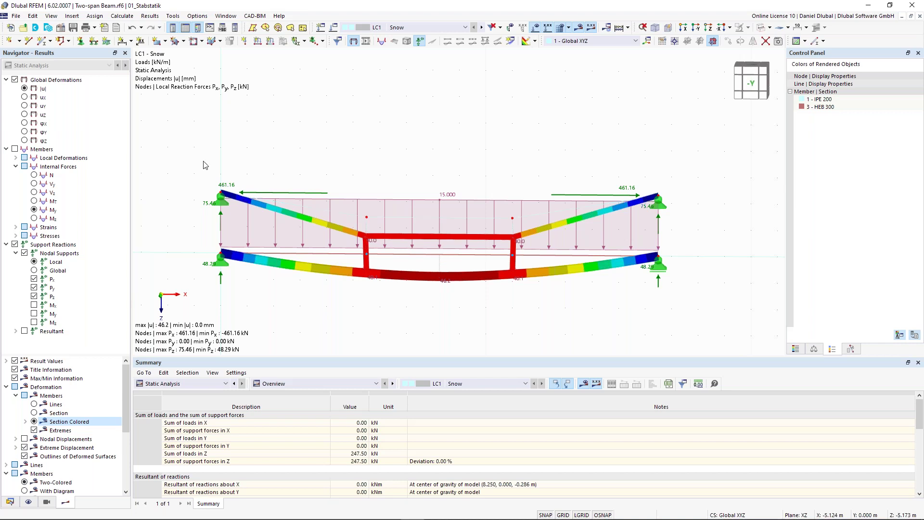
mouse_move(370, 228)
- Examine the bending moments My in the beam and the axial forces N in the truss members
click(35, 209)
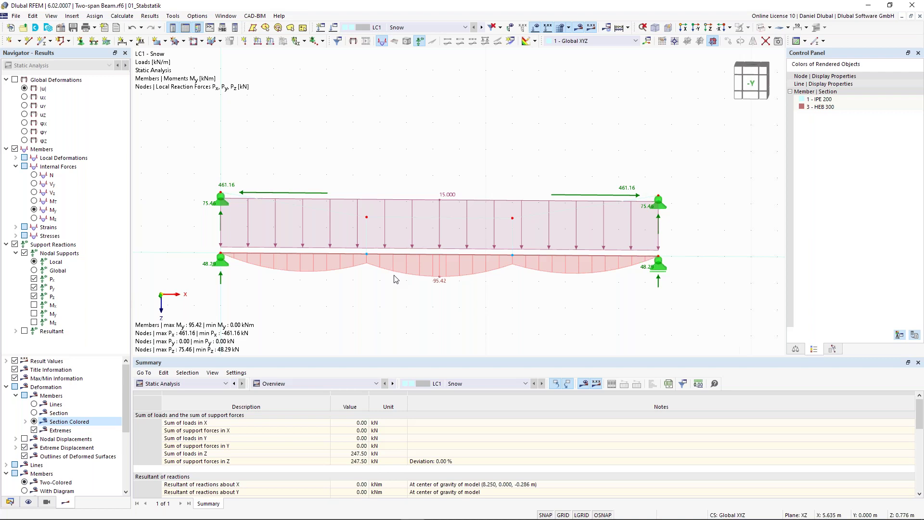
scroll(366, 236, up, 1)
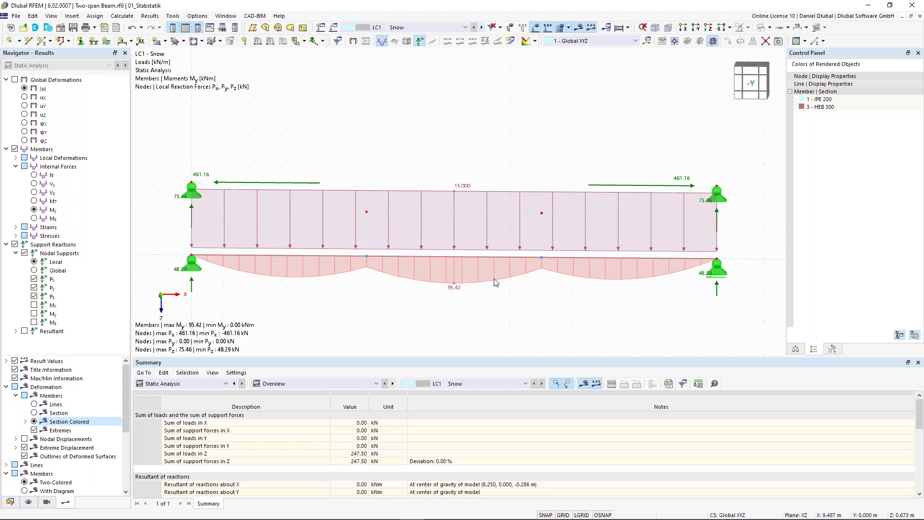
click(34, 175)
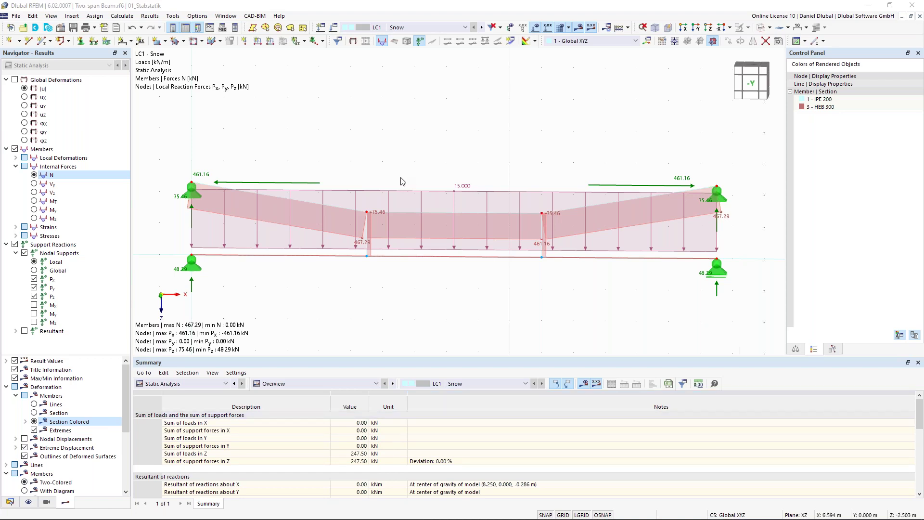
scroll(402, 176, down, 2)
middle_drag(400, 160, 407, 172)
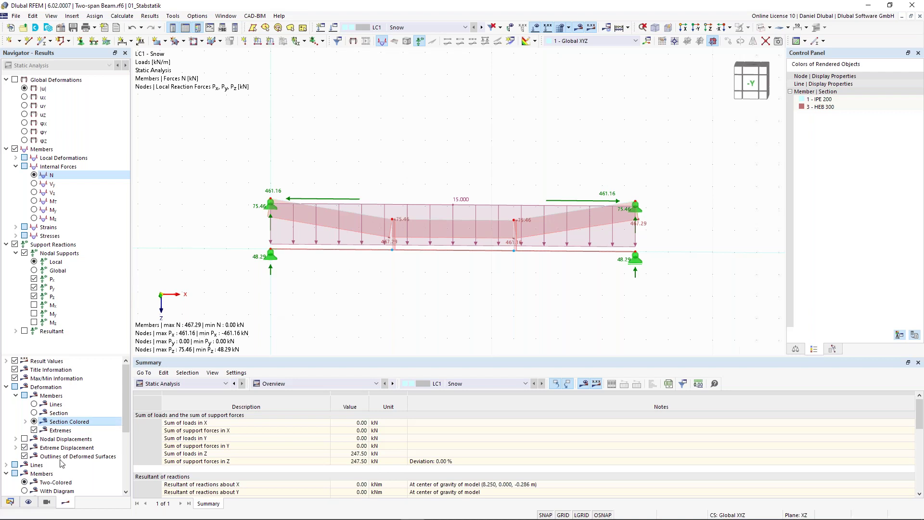
- Review the member property types and the member types offered for a new member, and leave without creating one
click(11, 502)
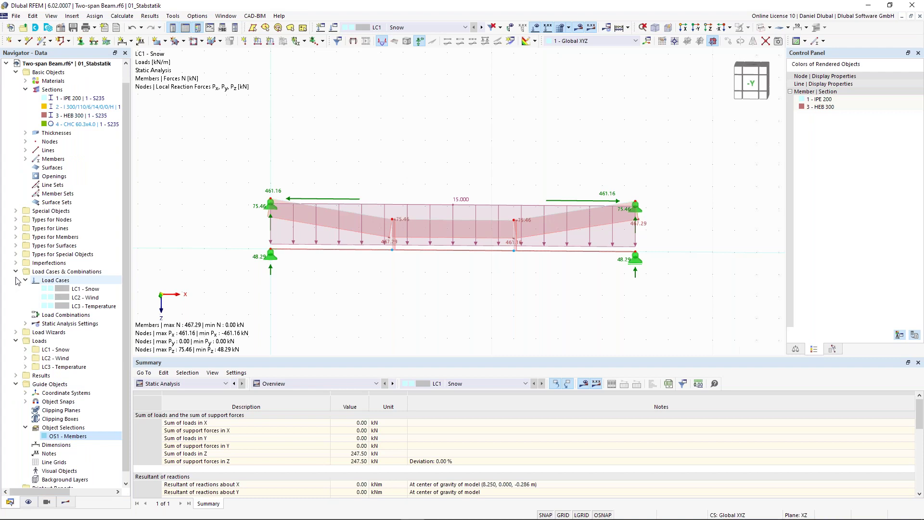
click(16, 236)
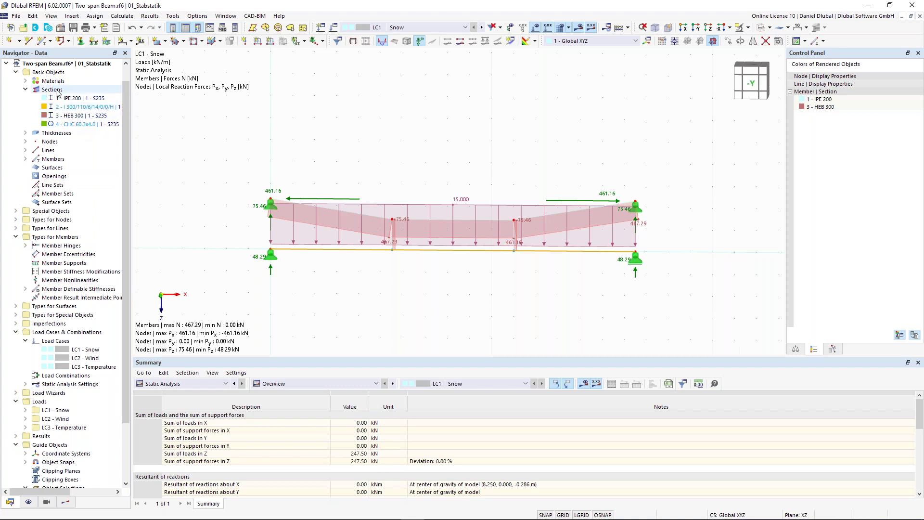
click(42, 45)
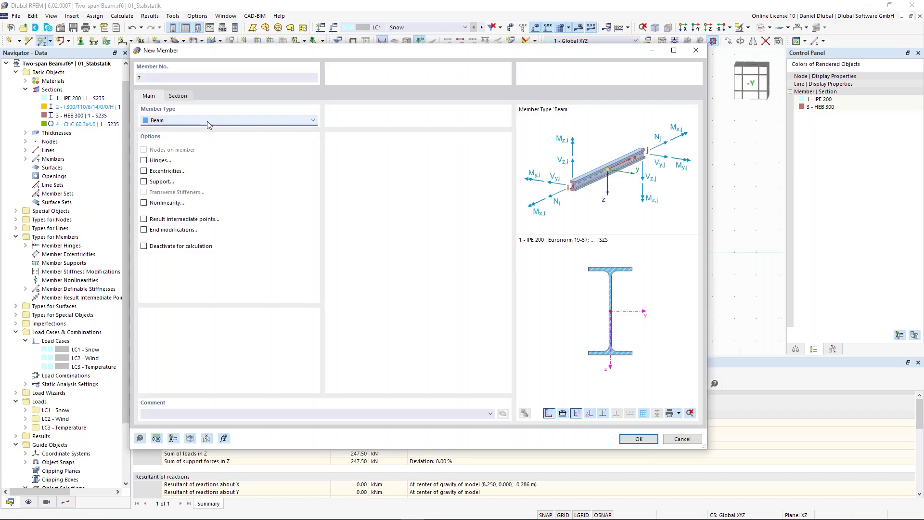
click(207, 121)
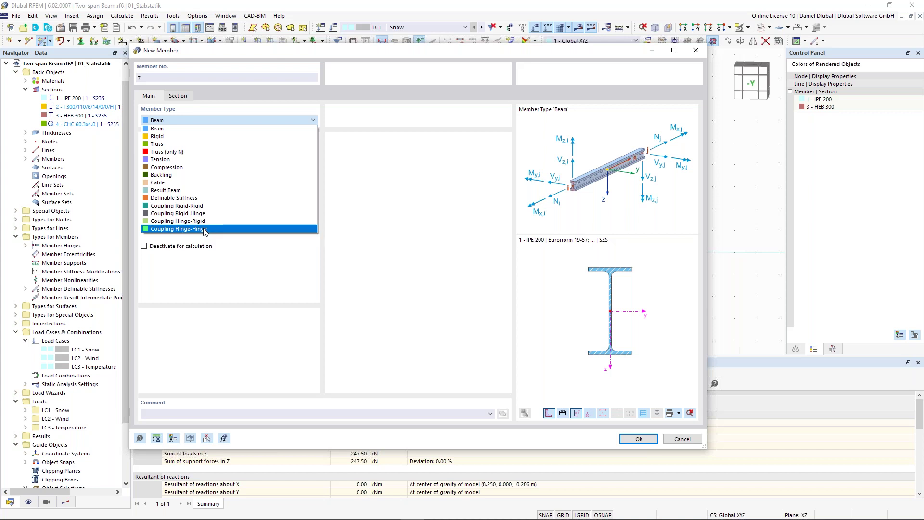
click(700, 57)
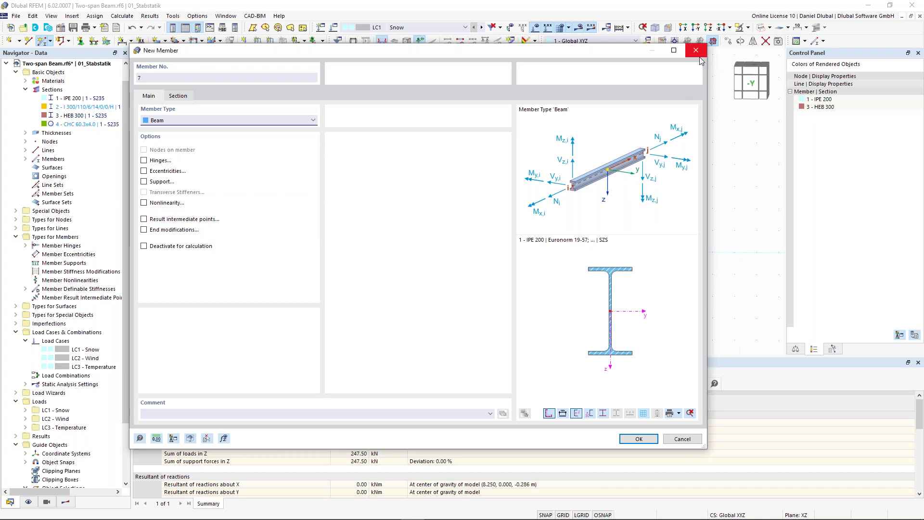
click(699, 57)
- Review the rigid link types Line to line, Line to surface and Diaphragm for a new rigid link, without creating one
click(16, 315)
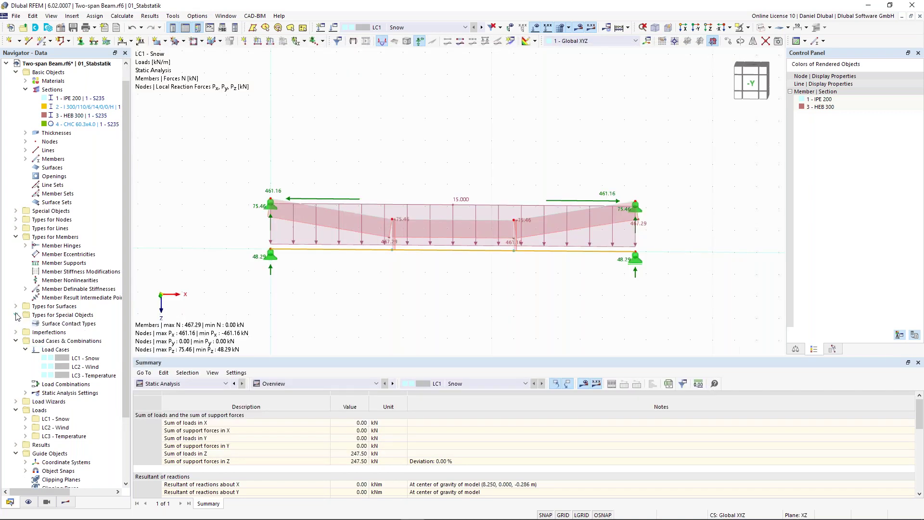
click(16, 211)
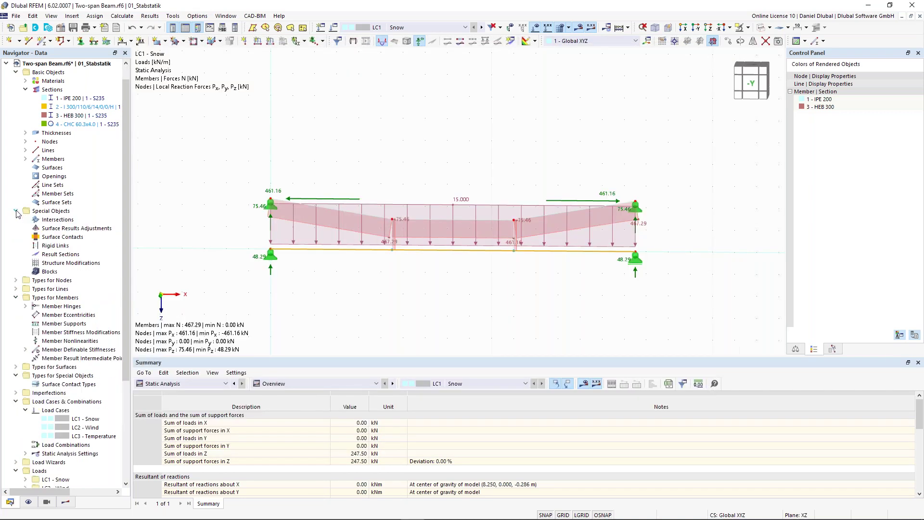
click(67, 247)
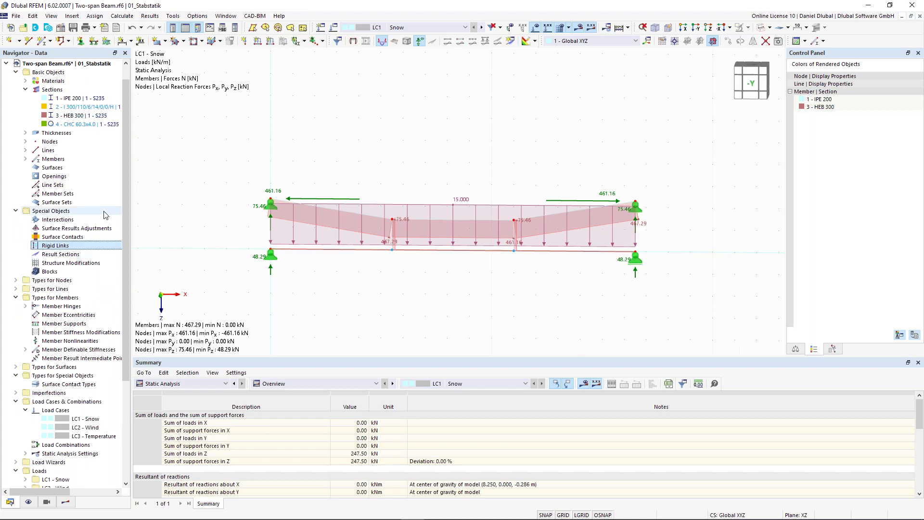
right_click(74, 249)
click(94, 262)
click(345, 190)
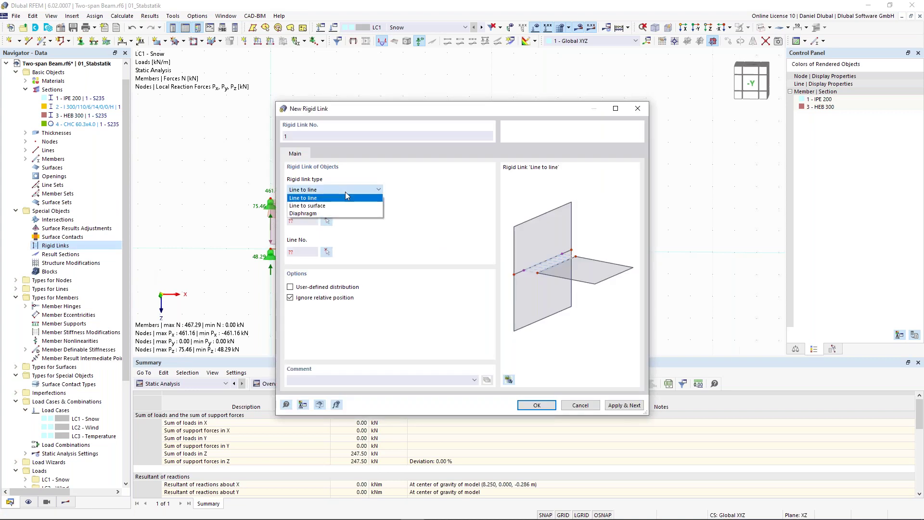
click(345, 192)
click(369, 190)
click(363, 214)
click(362, 190)
click(355, 198)
click(644, 108)
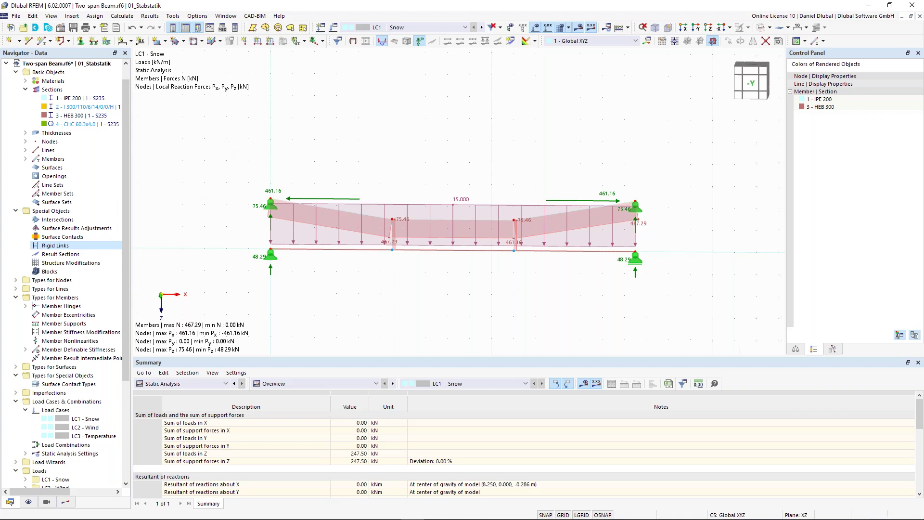
- Delete the entire beam and truss model, including its supports and member load
drag(226, 144, 683, 308)
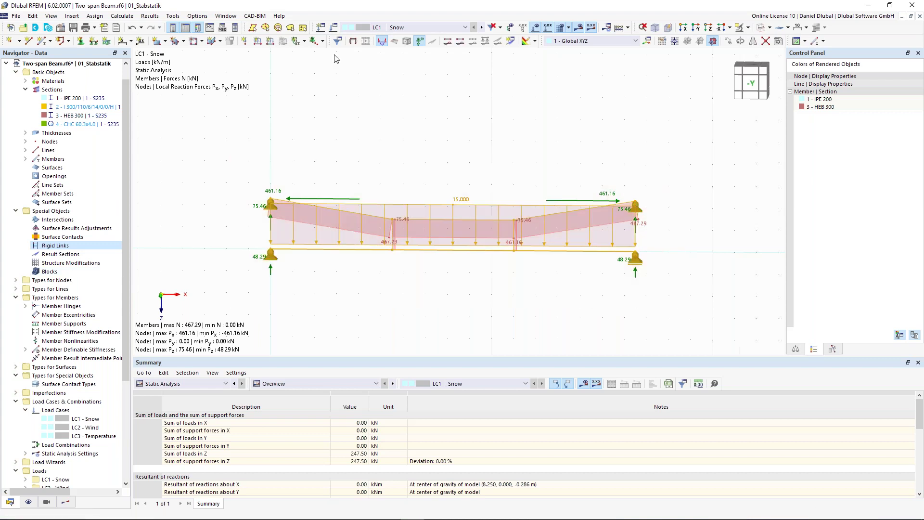
key(Delete)
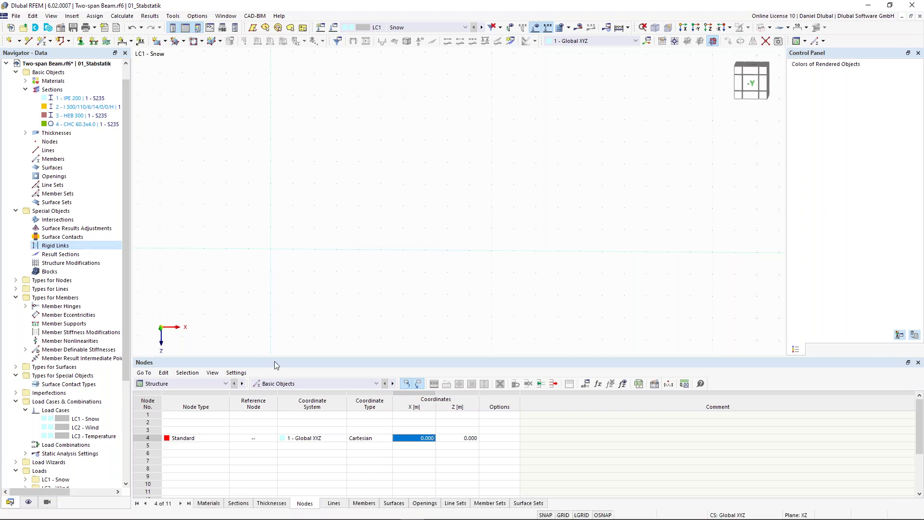
click(48, 29)
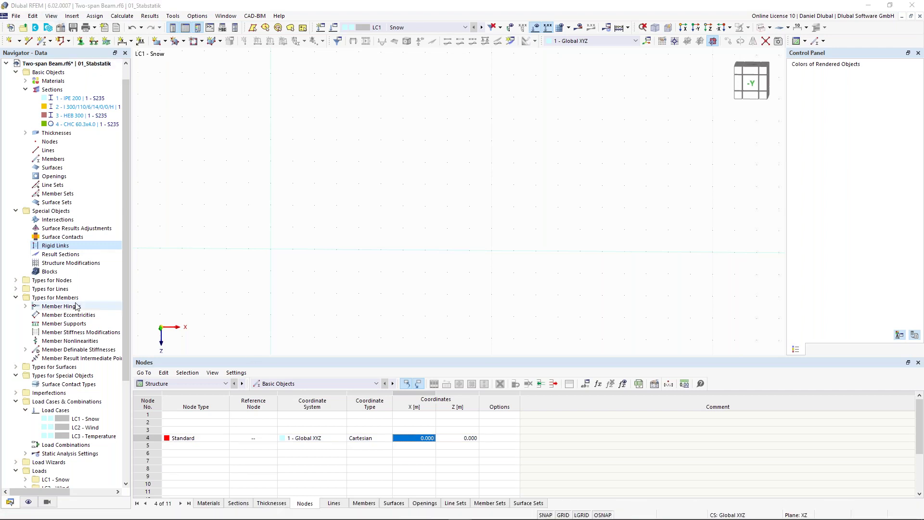
scroll(128, 273, down, 5)
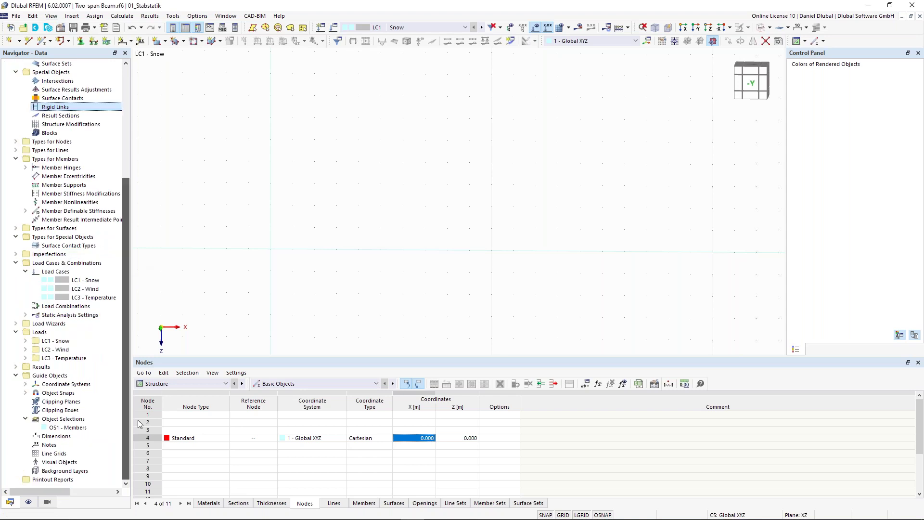
- Insert the 2D truss block 000429 (FT001-a) from the block library, changing the model type to 3D
click(50, 29)
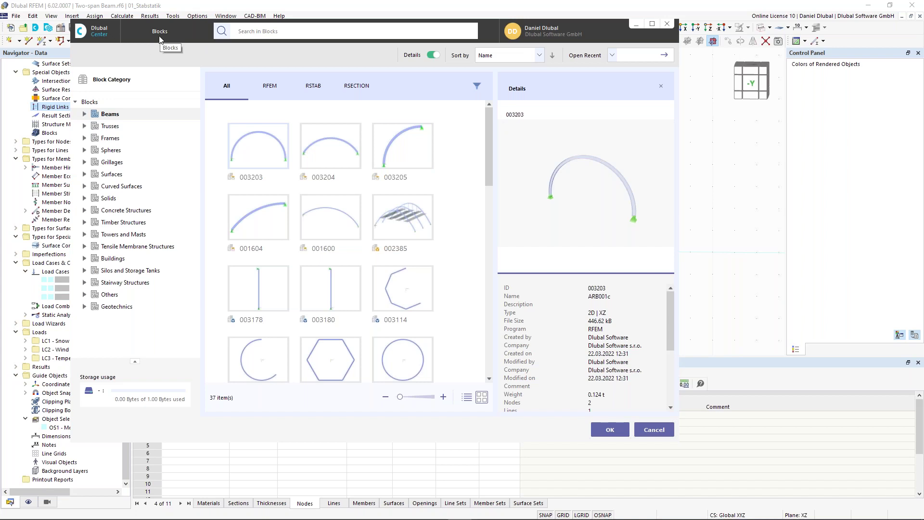
click(85, 126)
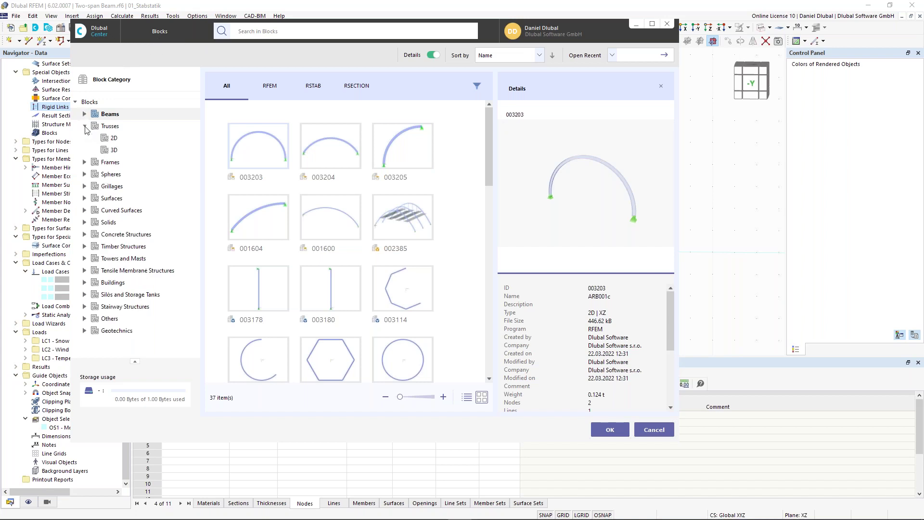
click(114, 140)
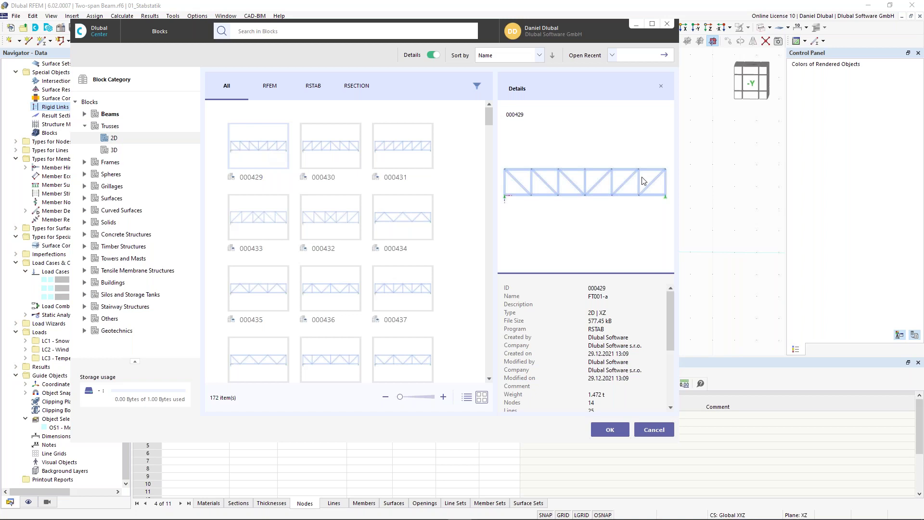
click(610, 430)
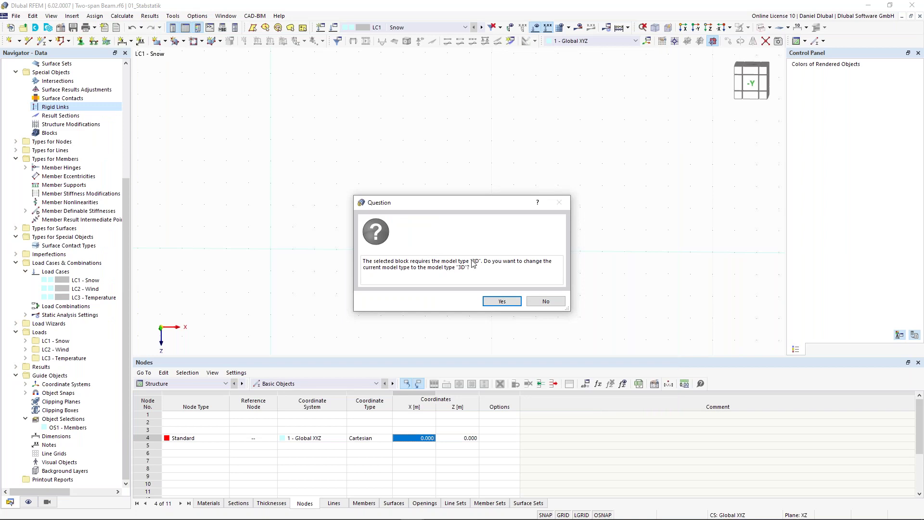
click(499, 301)
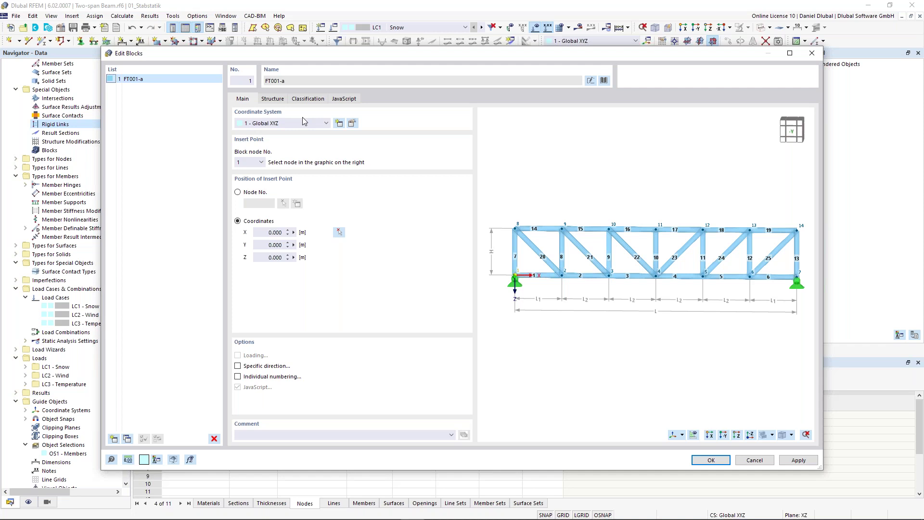
- Review the truss block's JavaScript and structure parameters, keeping the geometry input via L1 and L2
click(343, 99)
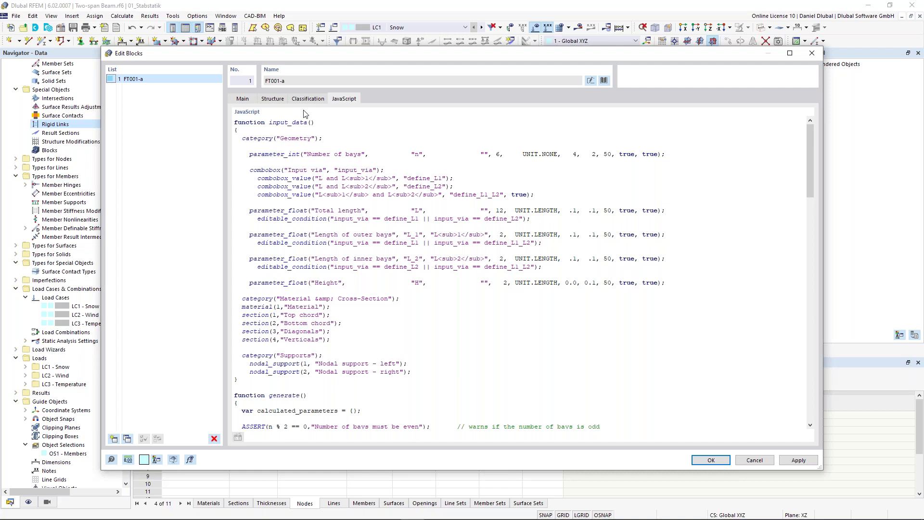
click(273, 99)
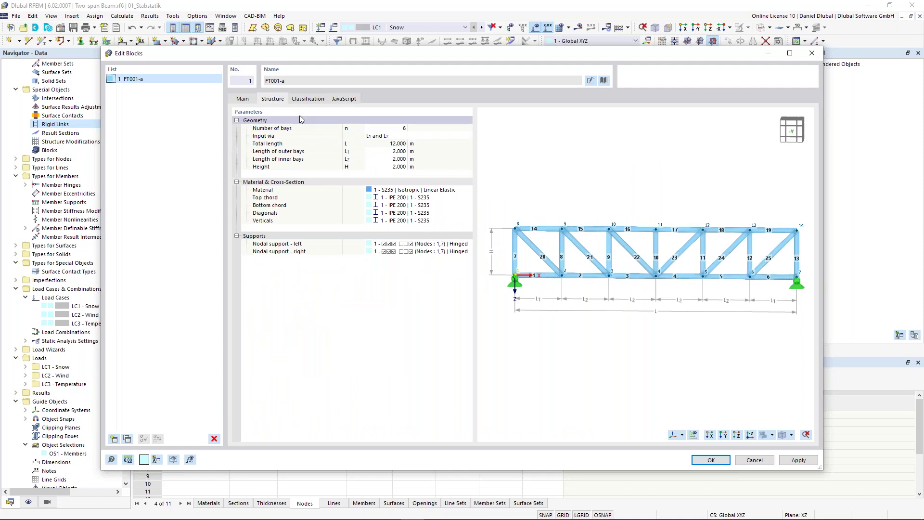
click(401, 129)
click(392, 142)
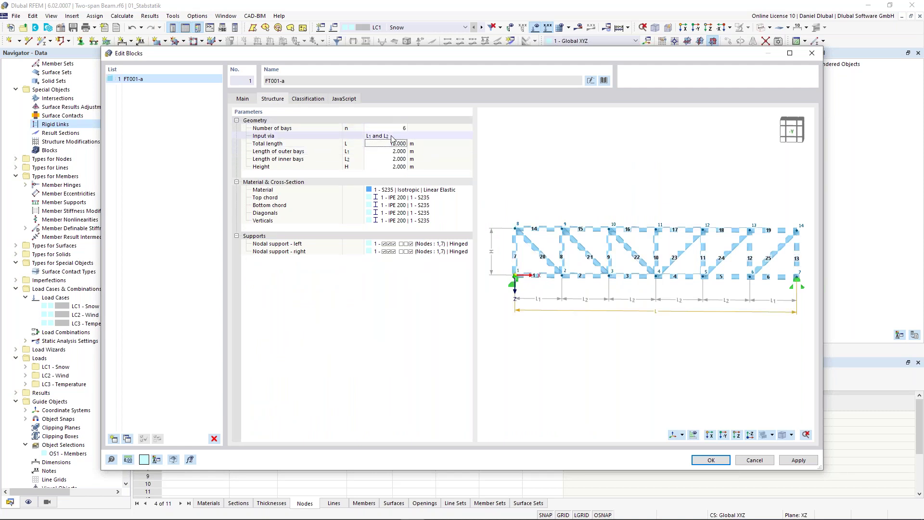
click(406, 136)
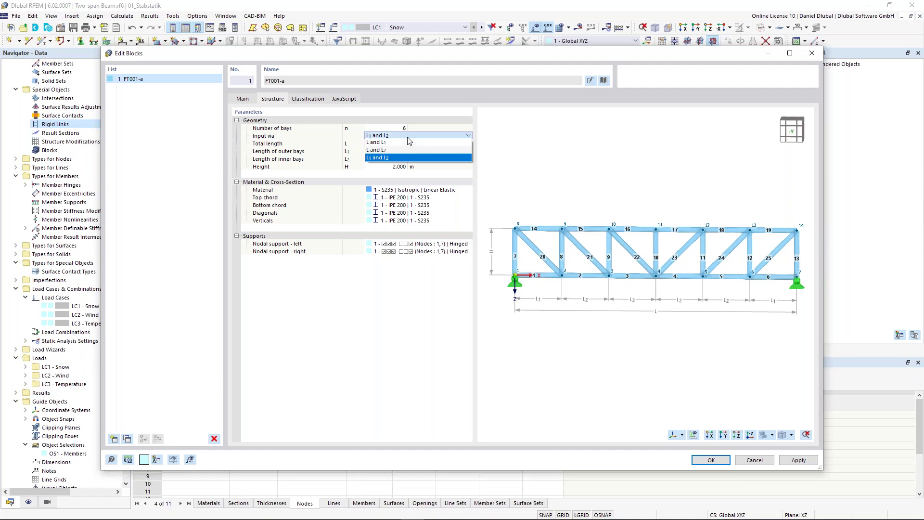
click(385, 158)
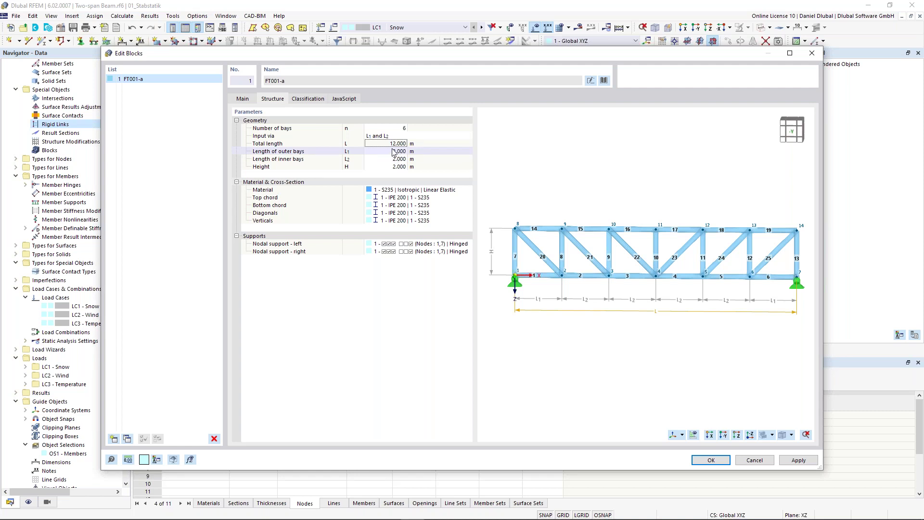
- Set the truss block's outer and inner bay lengths to 3 m and its height to 2.5 m
click(394, 151)
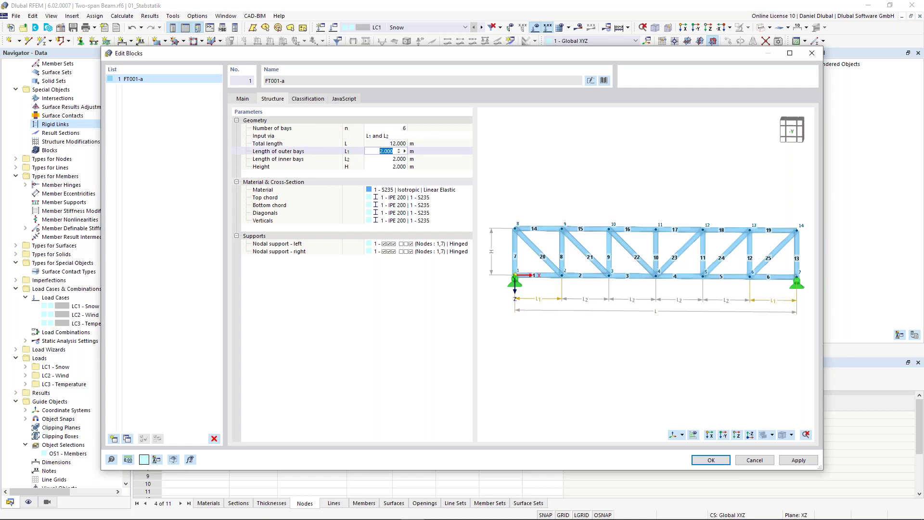
text(3)
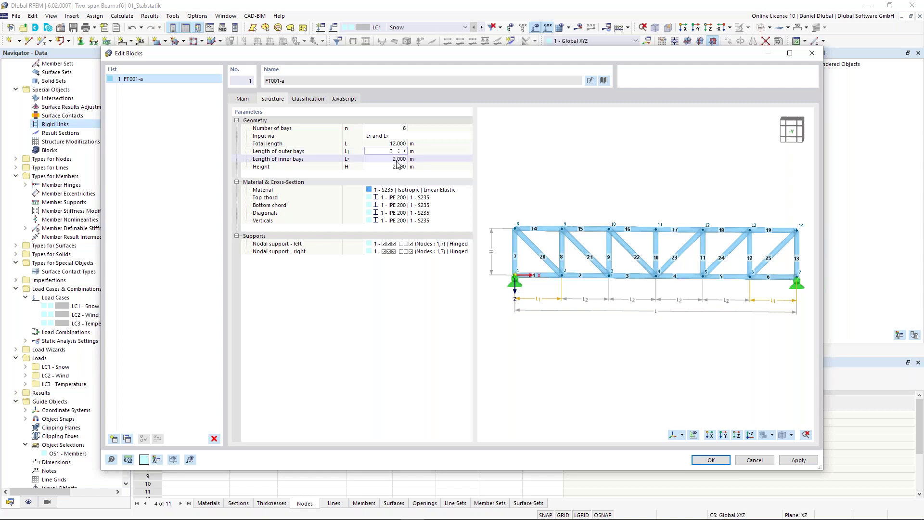
key(Return)
click(395, 161)
text(3)
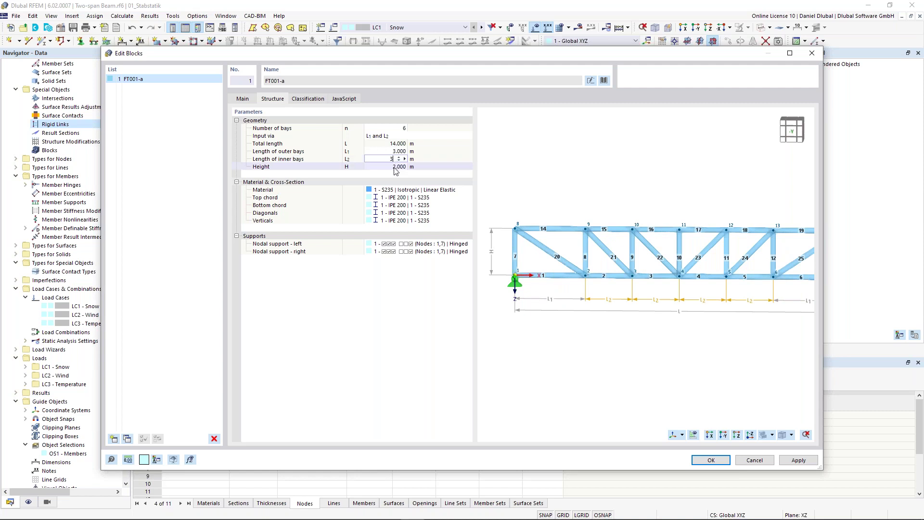
key(Return)
click(393, 166)
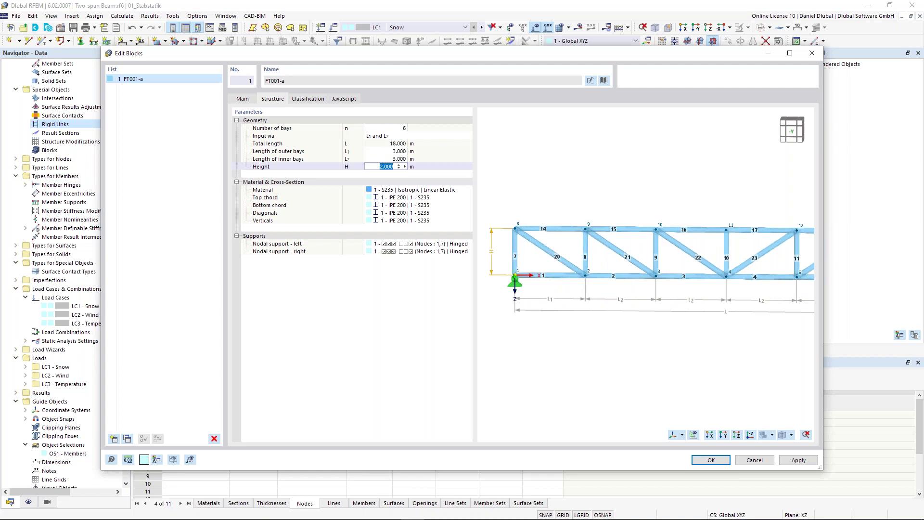
text(2,5)
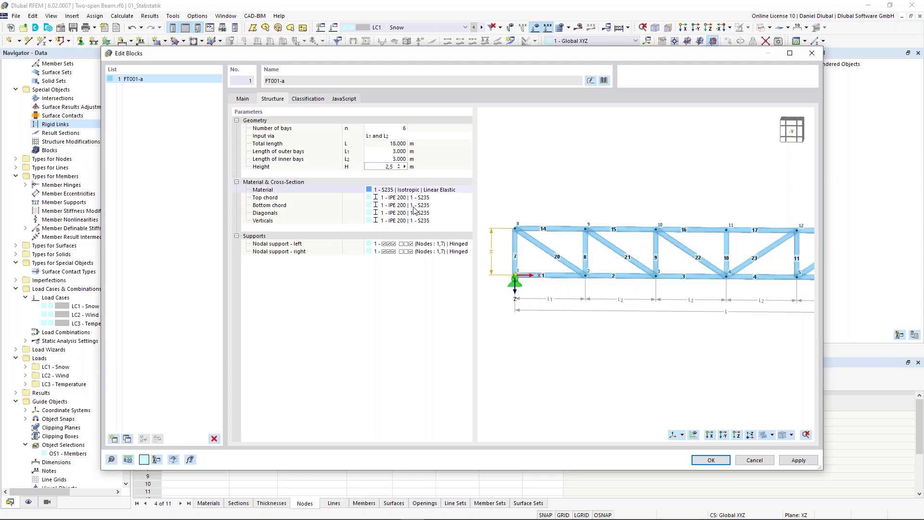
key(Return)
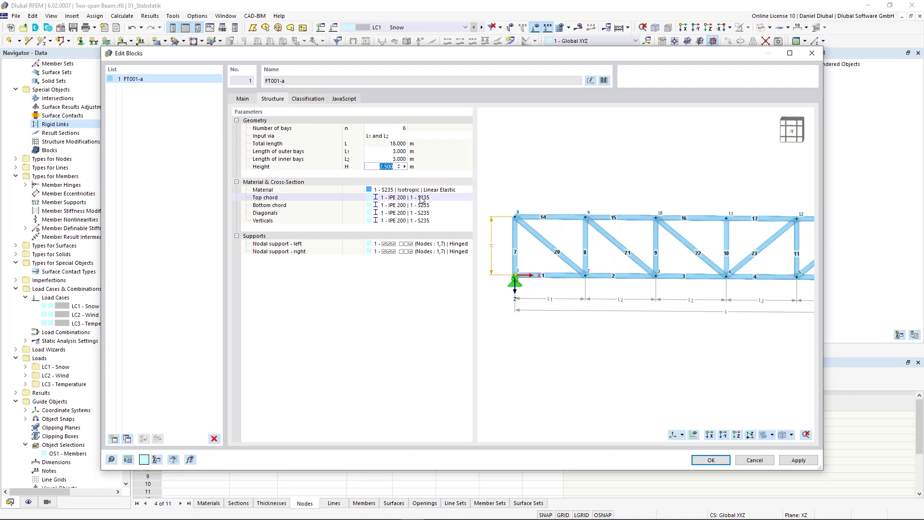
- Create a new HEA 300 section (DIN 1025-3:1994-03; Euronorm 53-62) from the top chord's section settings
click(421, 198)
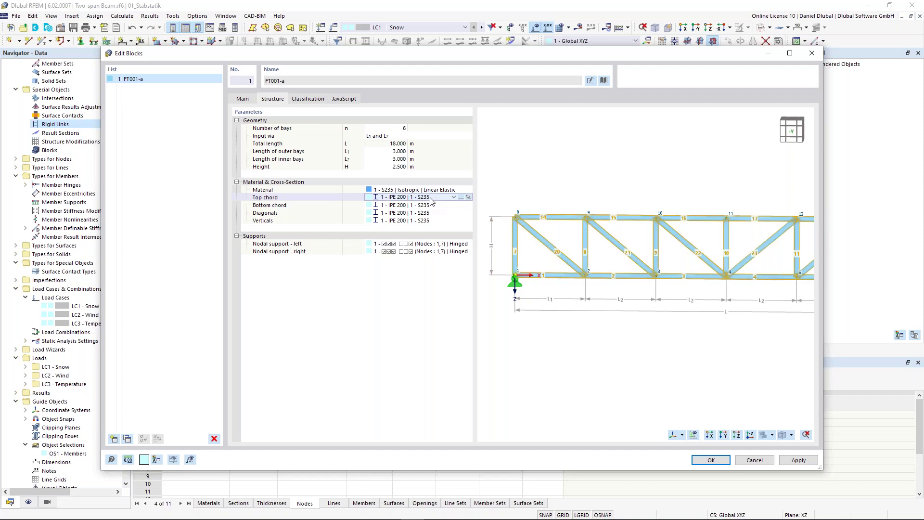
click(461, 198)
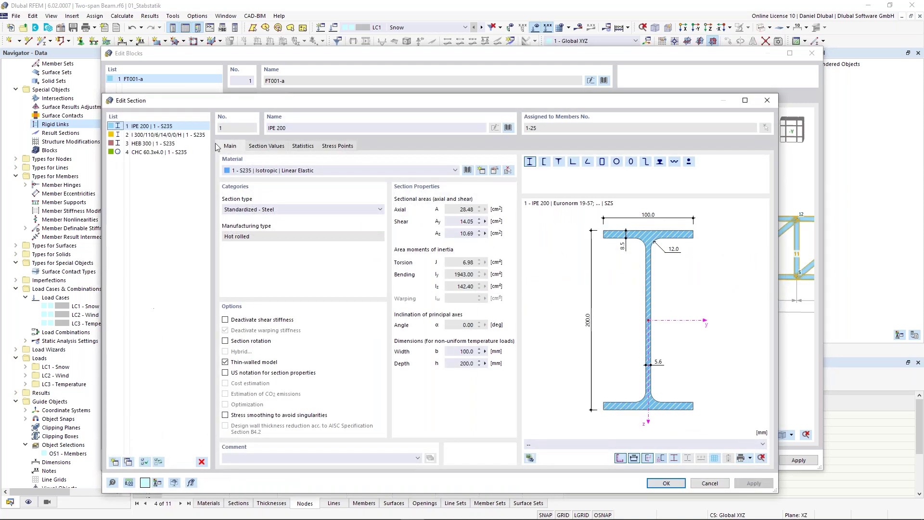
click(114, 461)
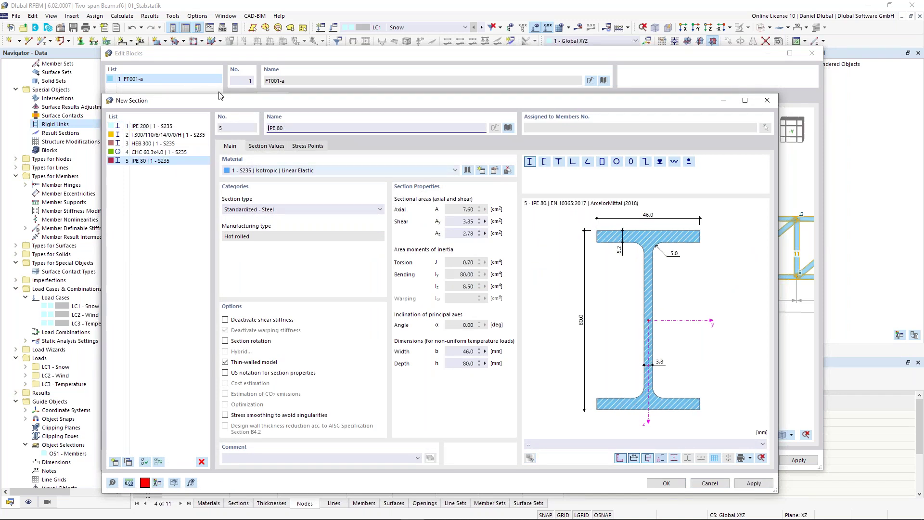
drag(183, 106, 191, 91)
drag(295, 114, 242, 116)
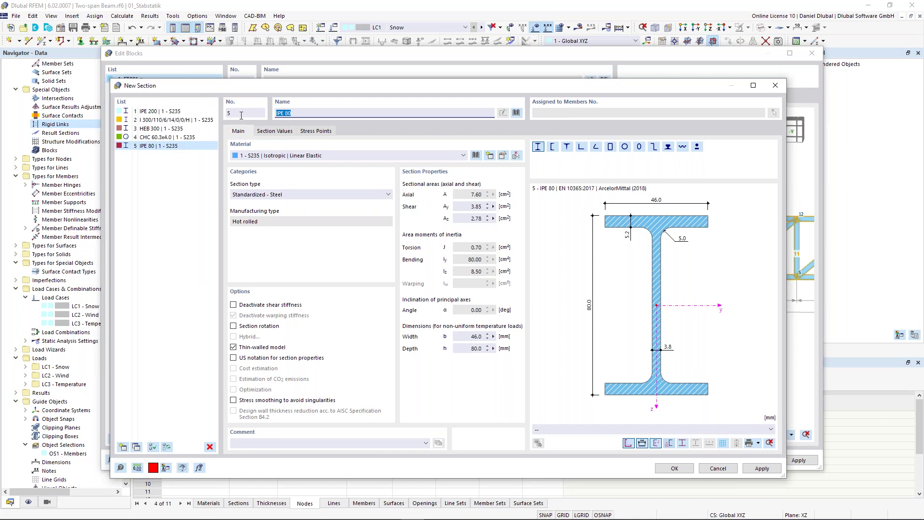
text(hea)
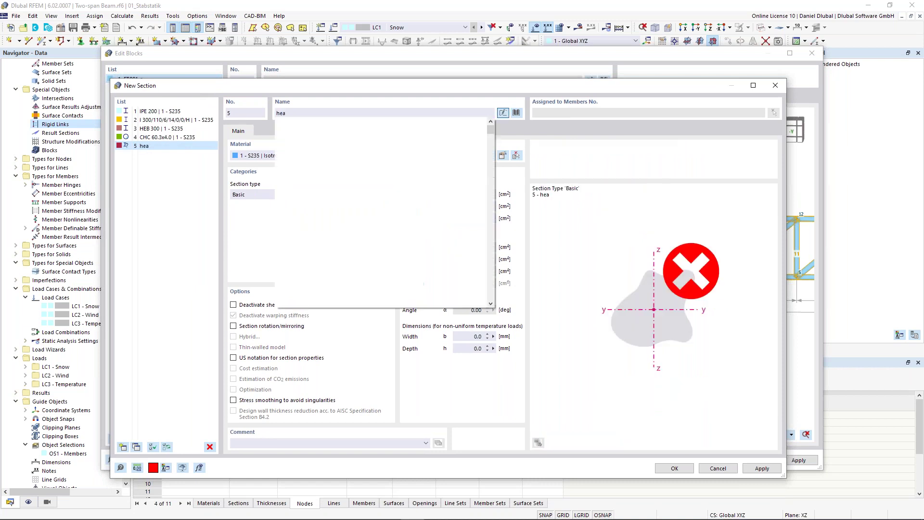
text( 300)
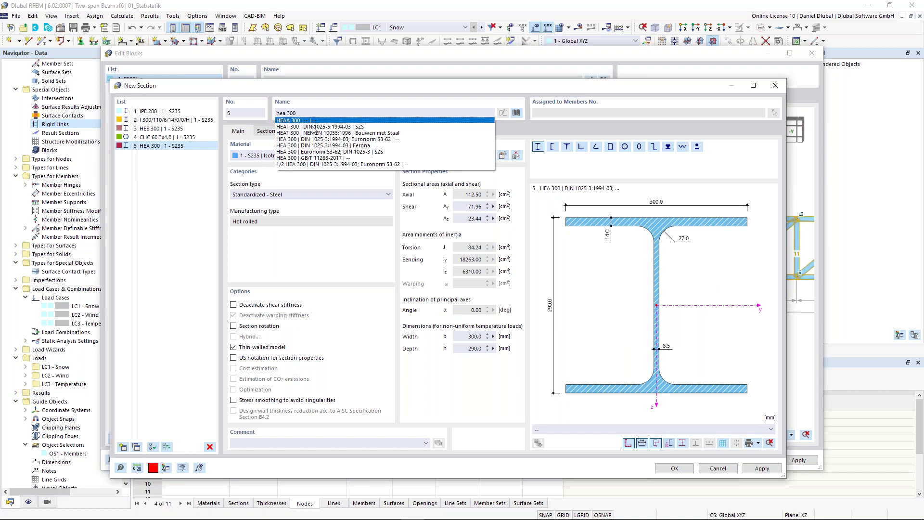
key(Down)
key(Down)
key(Down)
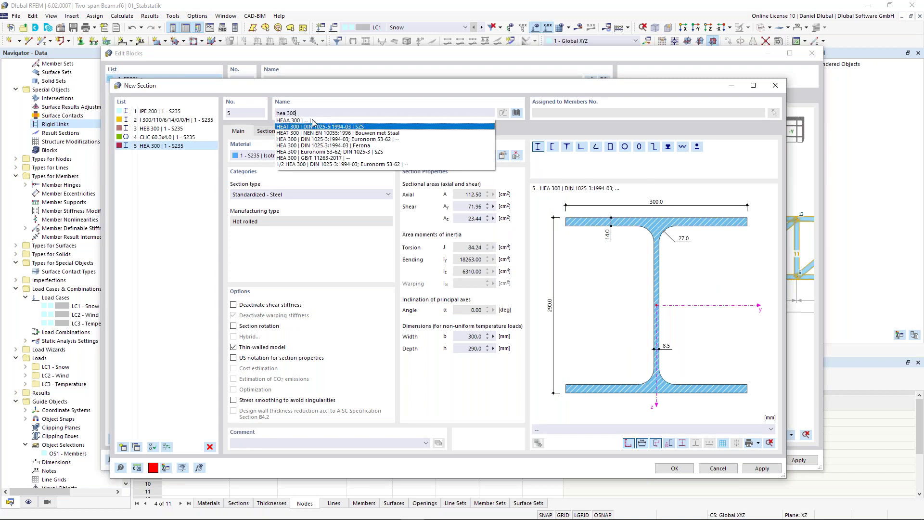
click(298, 144)
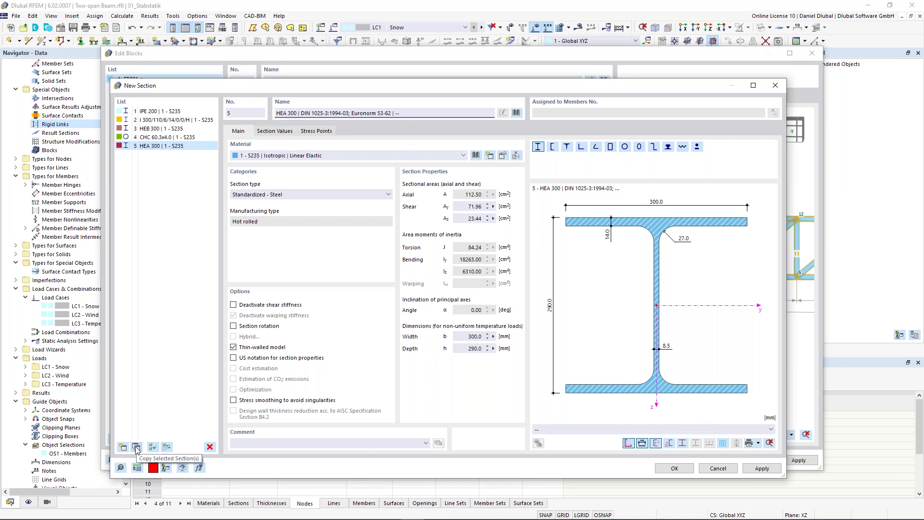
- Copy the HEA 300 section and change the copy to HEA 160 (Euronorm 53-62)
double_click(300, 112)
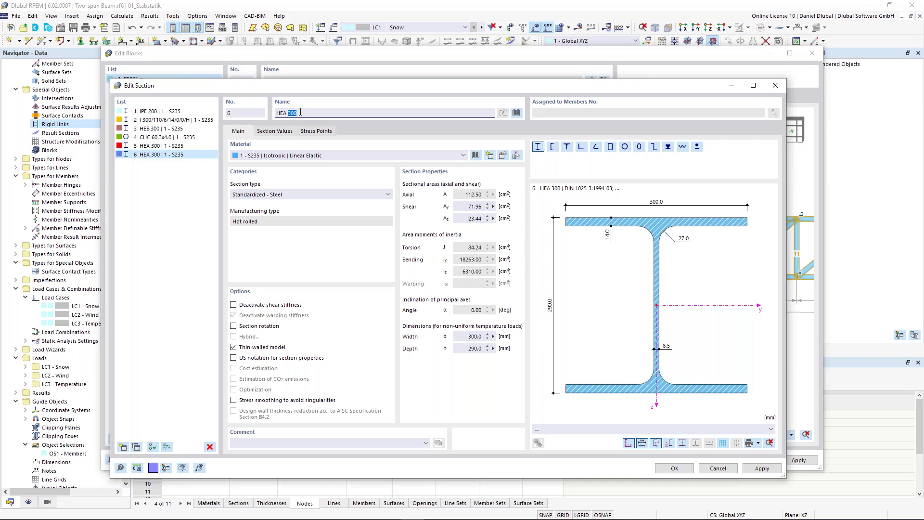
text(1)
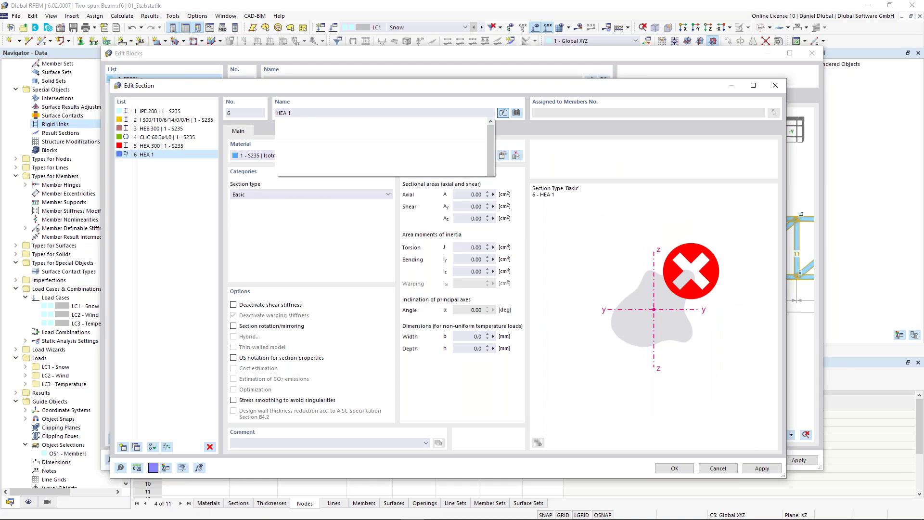
text(60)
click(312, 159)
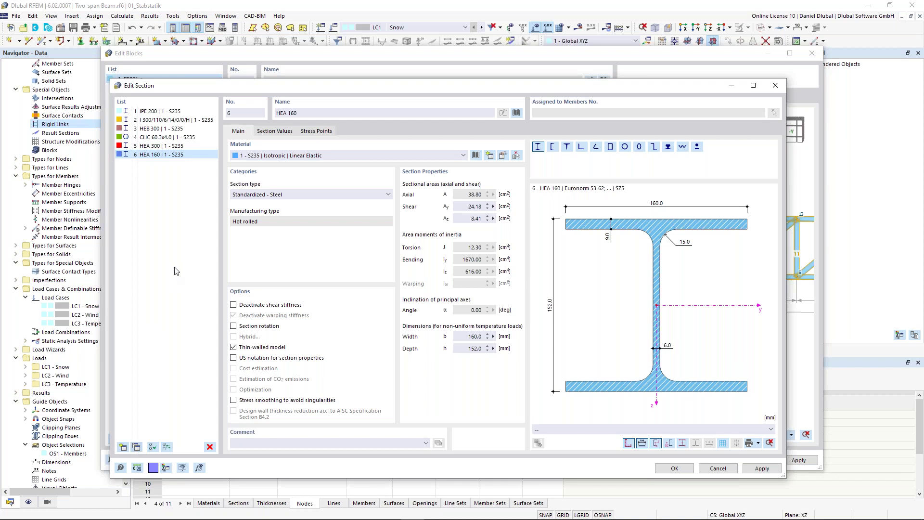
- Copy the HEA 160 section, change the copy to IPE 160 (Euronorm 19-57), and accept the new sections
drag(301, 113, 277, 113)
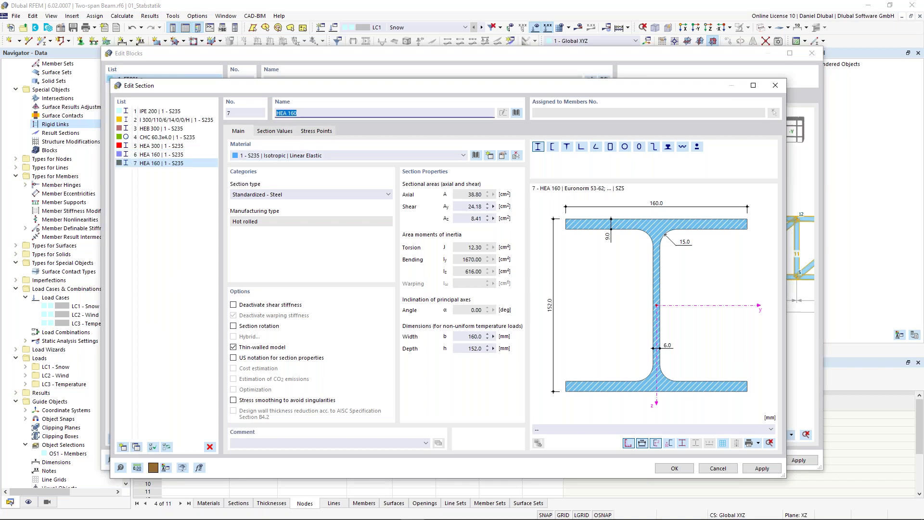
text(ipe)
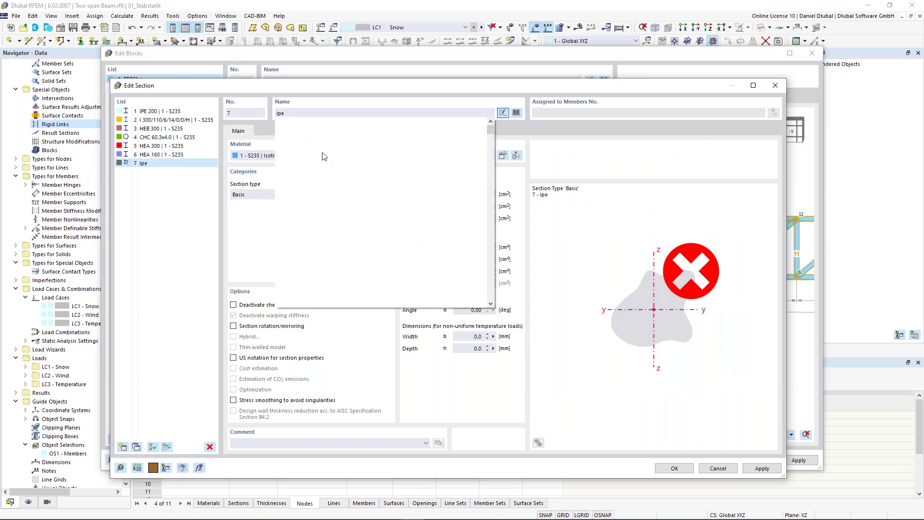
text( 160)
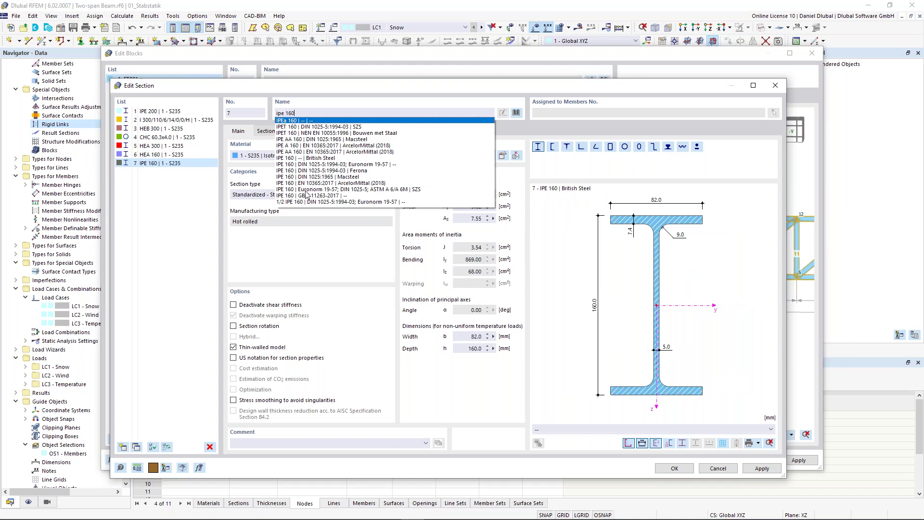
click(306, 189)
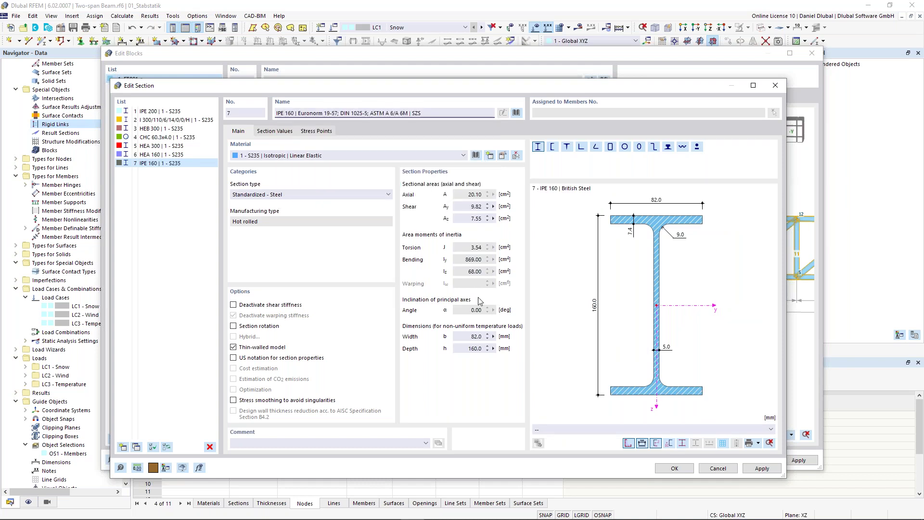
click(674, 468)
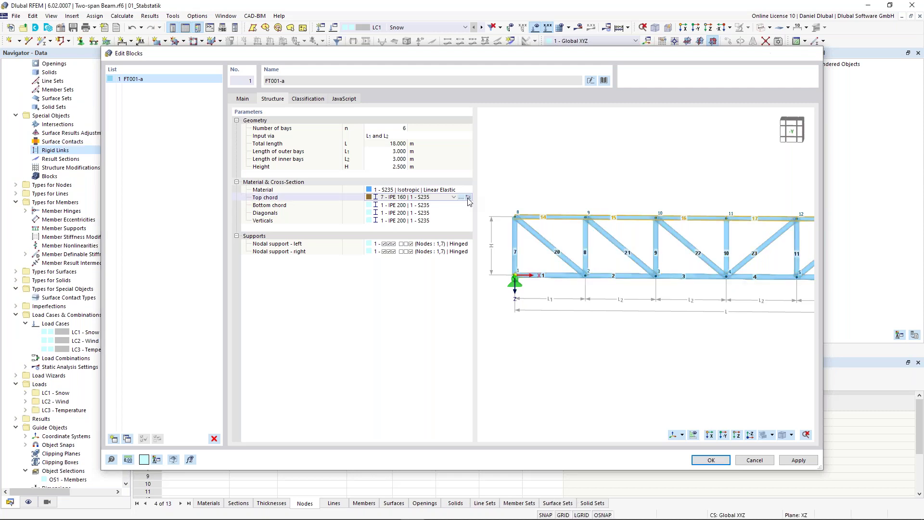
- Assign the HEA 300 section to the truss block's top chord
click(469, 198)
click(187, 114)
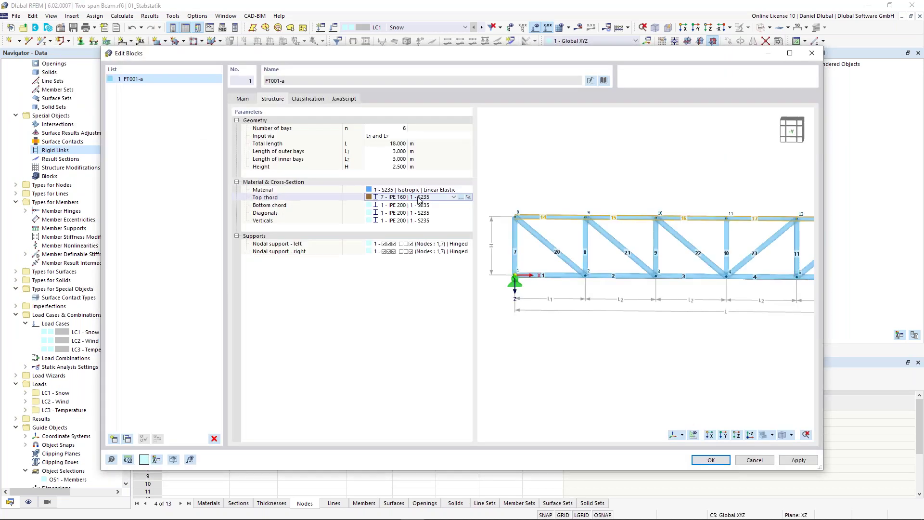
click(453, 197)
key(Escape)
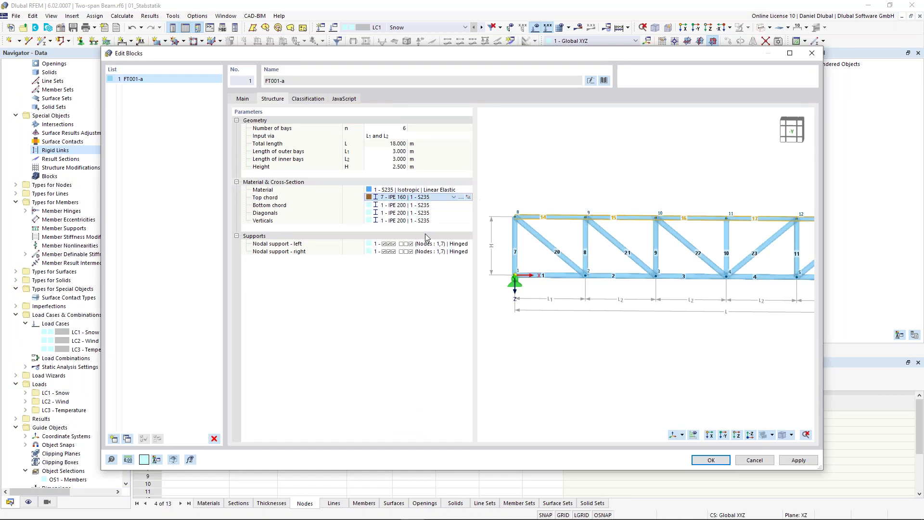
- Assign the HEA 300 section to the truss block's bottom chord and HEA 160 to its diagonals
click(456, 206)
click(454, 206)
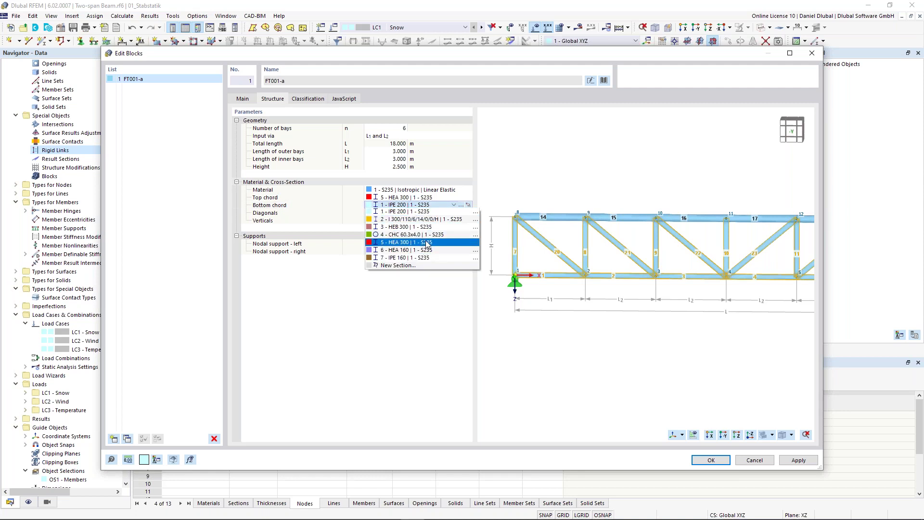
key(Escape)
click(450, 213)
click(453, 213)
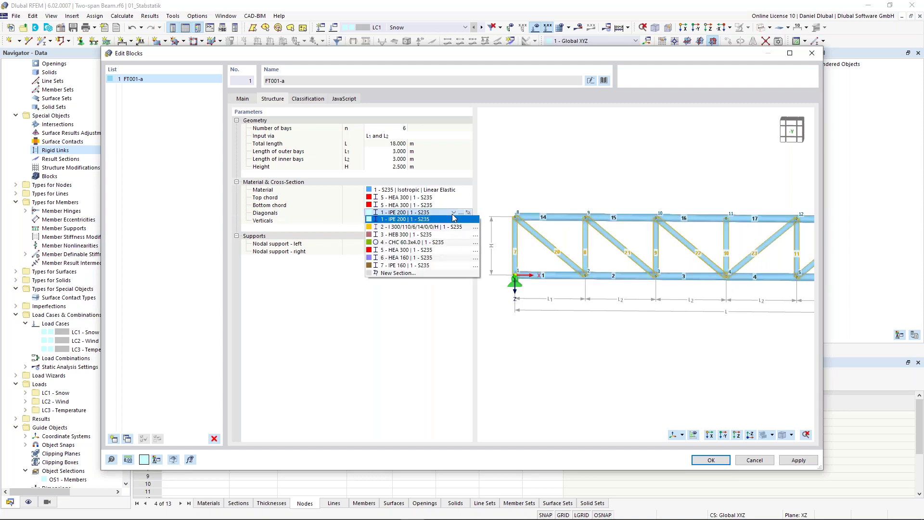
click(429, 258)
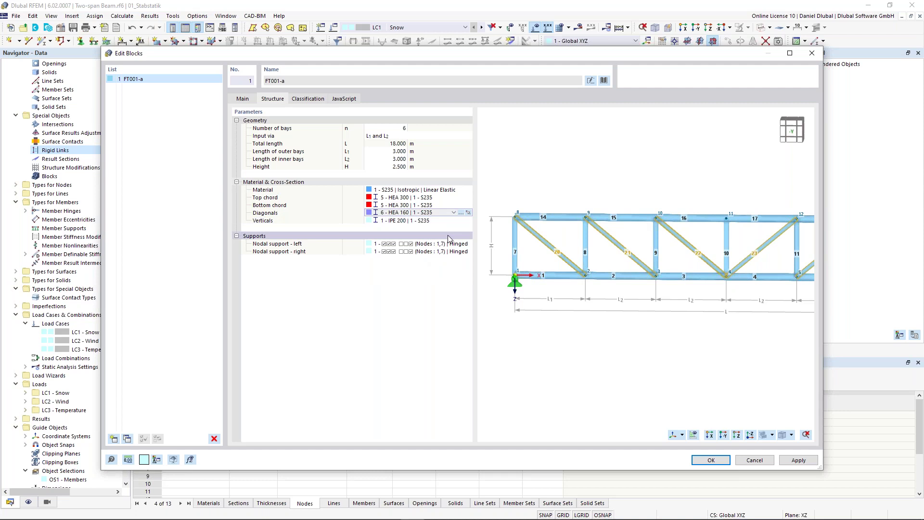
- Assign the IPE 160 section to the truss block's verticals and accept the block
click(457, 221)
click(453, 220)
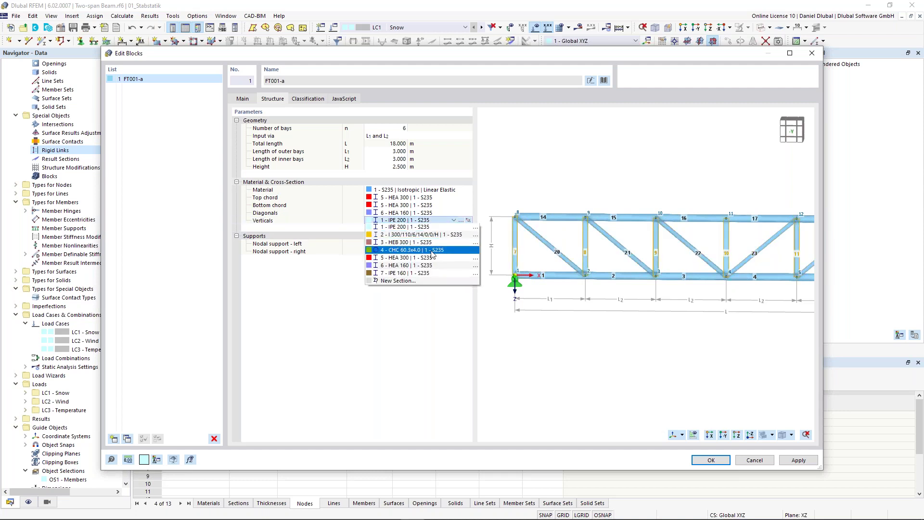
click(428, 266)
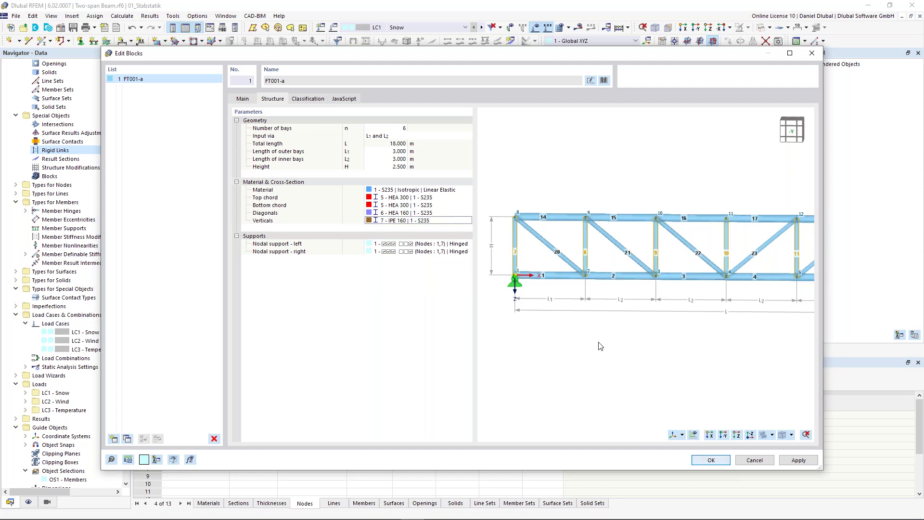
key(Return)
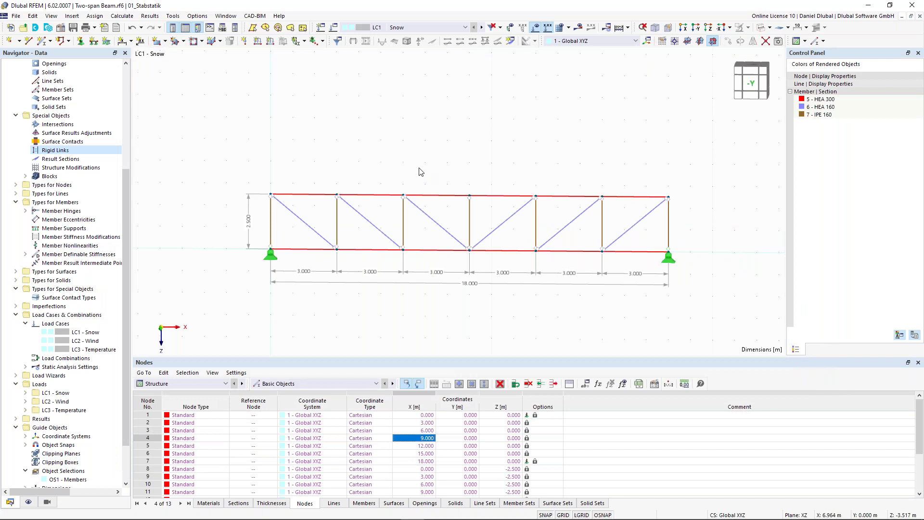
- Show the truss with its members rendered as solid sections and inspect it in 3D
click(762, 29)
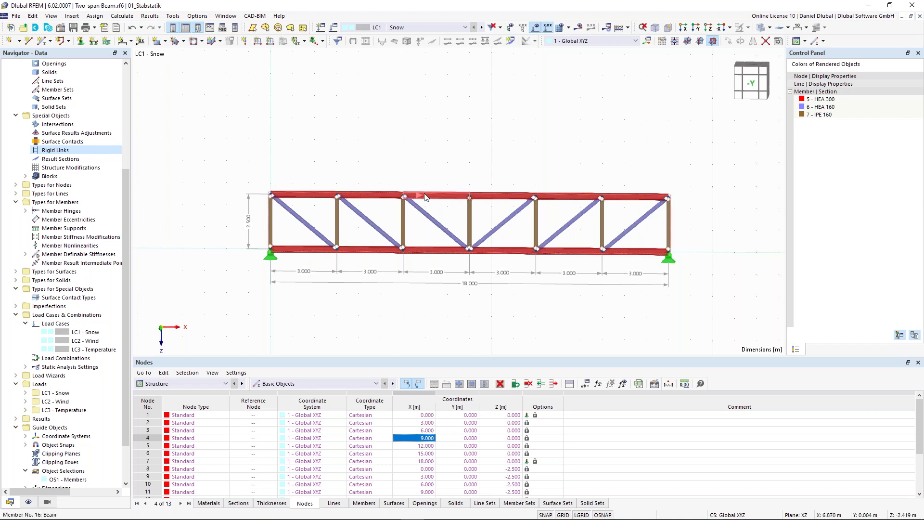
ctrl+middle_drag(466, 167, 377, 192)
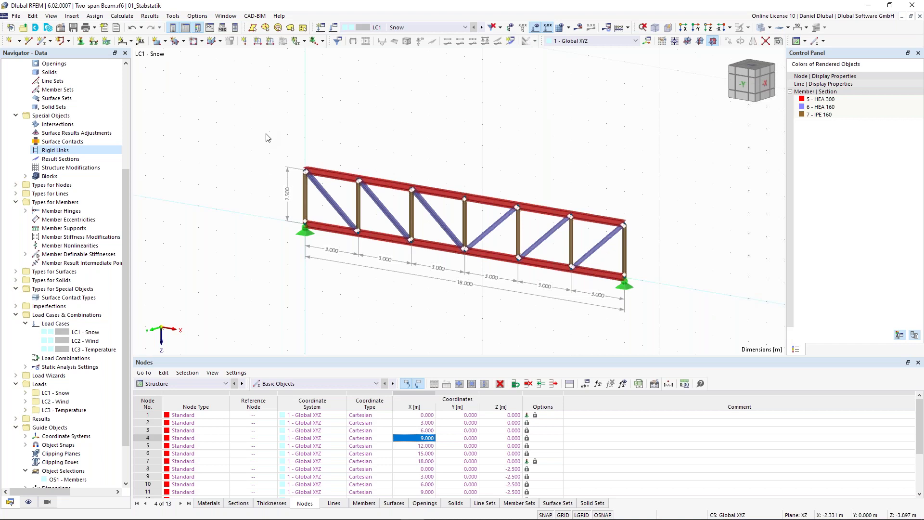
scroll(677, 272, up, 1)
middle_drag(686, 245, 709, 224)
- Delete the entire truss from the model, including its supports and dimensions
drag(714, 221, 266, 209)
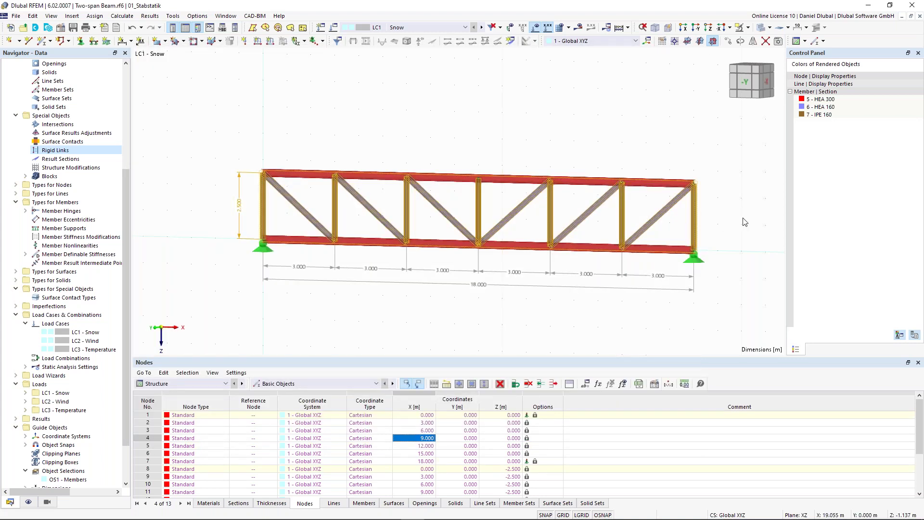
click(745, 222)
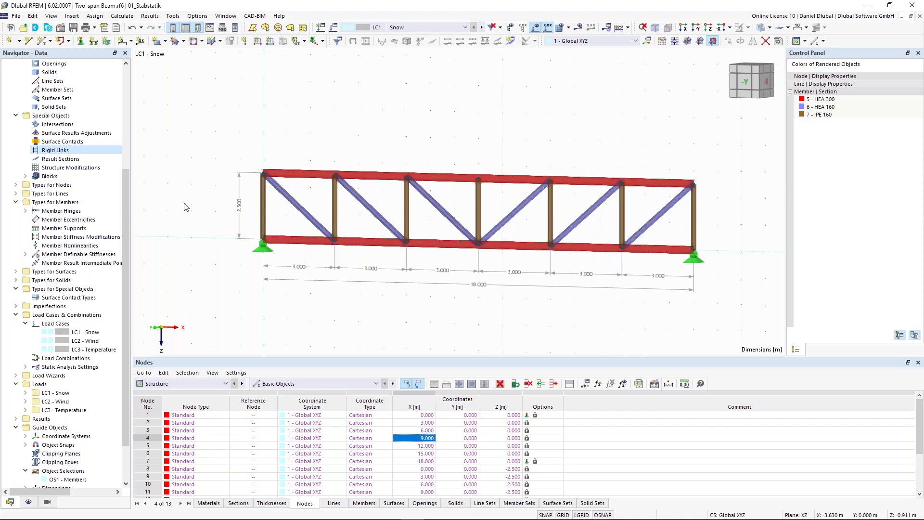
key(ctrl+a)
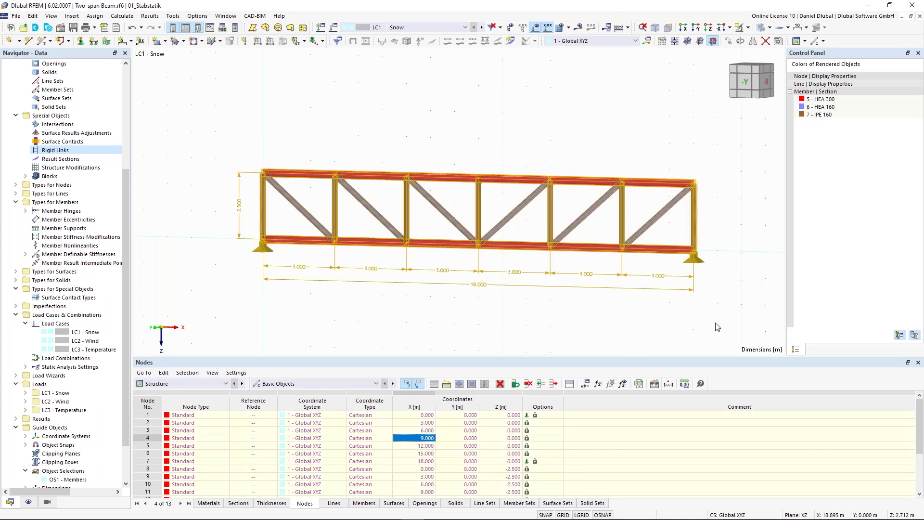
key(Delete)
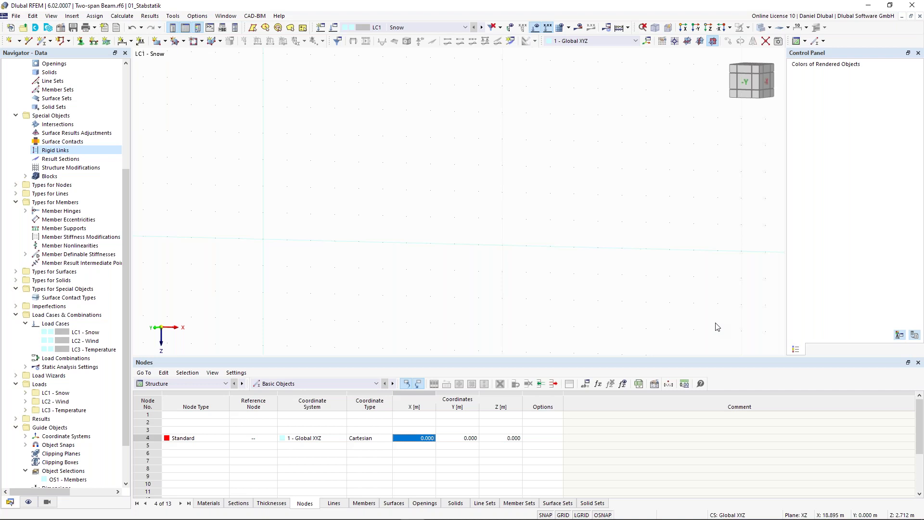
- Set up a new single beam member with the HEB 300 section in S235
click(39, 44)
click(40, 44)
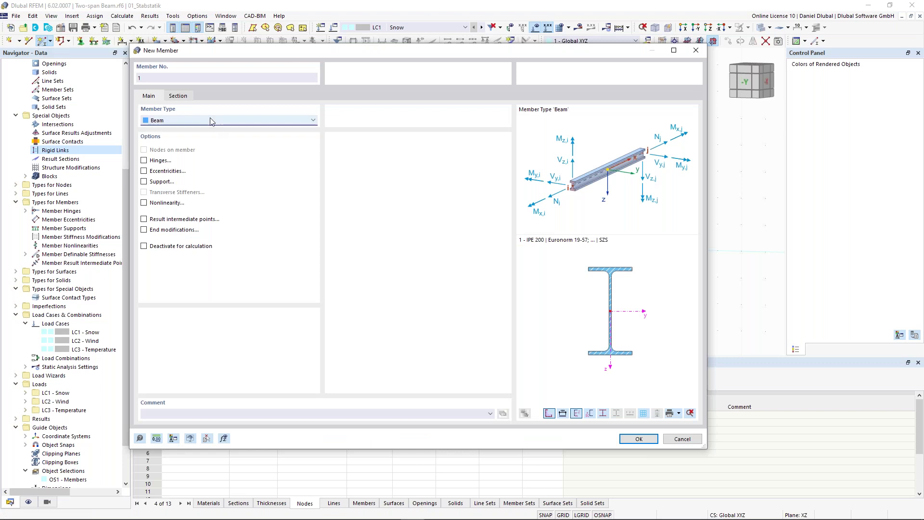
click(182, 97)
click(235, 332)
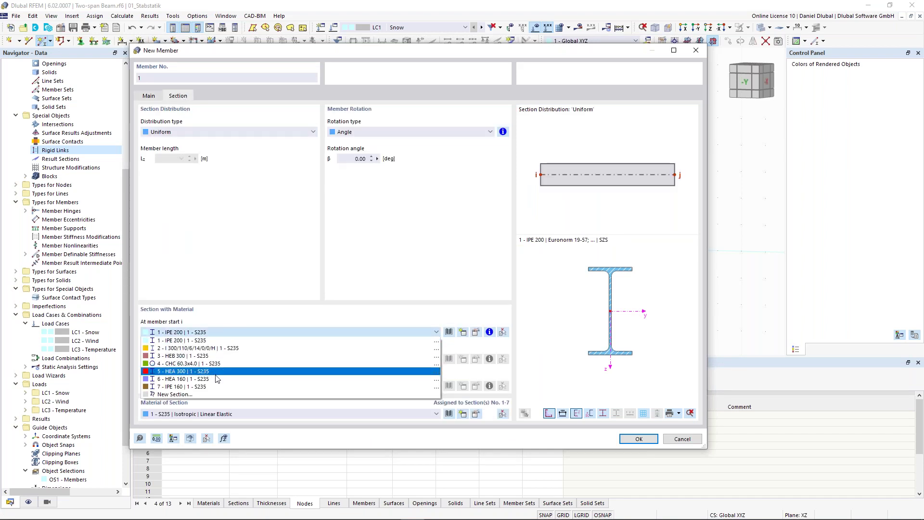
click(216, 356)
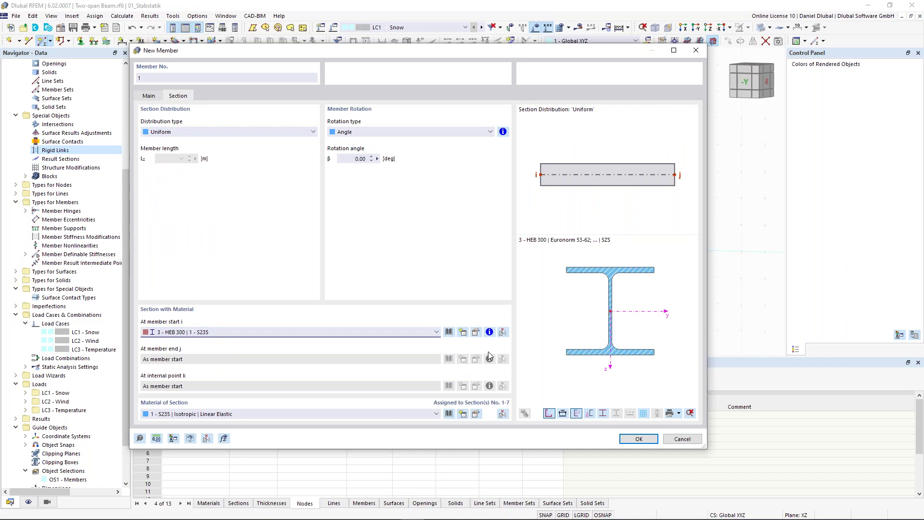
click(636, 438)
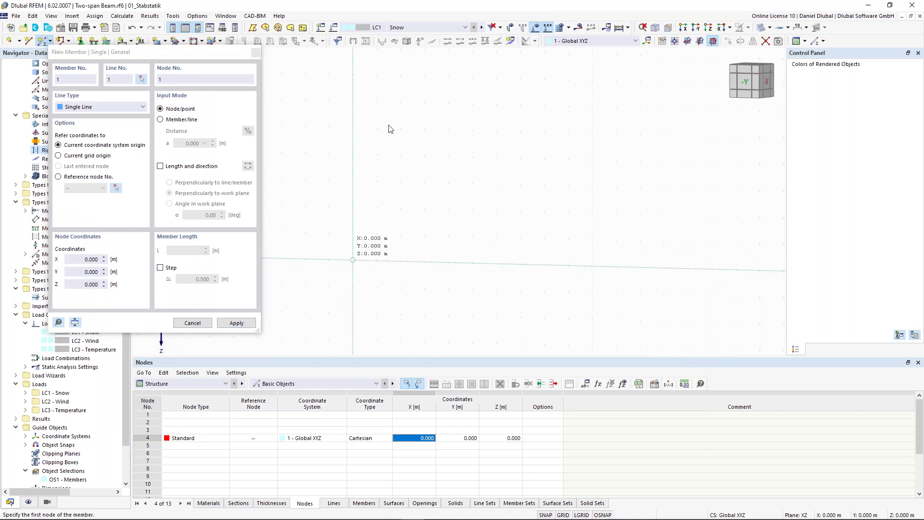
- Draw one vertical column member from the origin up to Z = -10.000 m and finish member placement
click(353, 260)
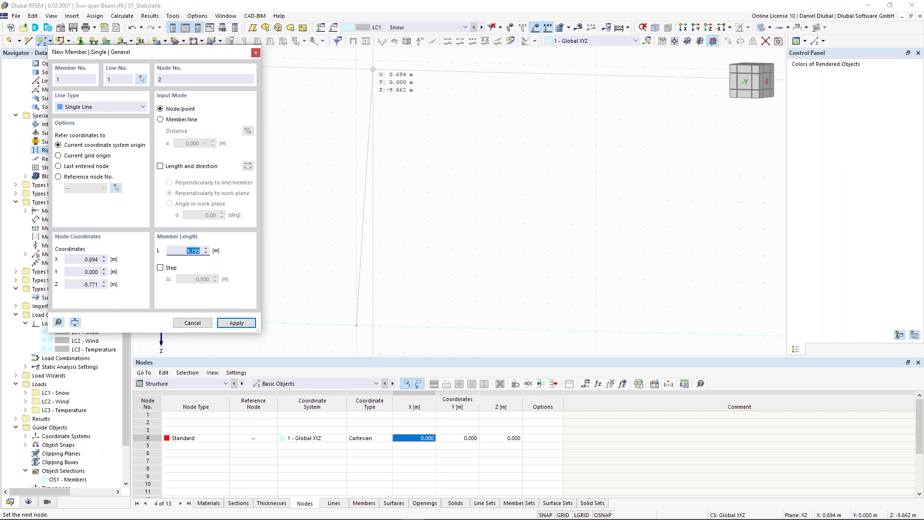
click(356, 60)
key(Escape)
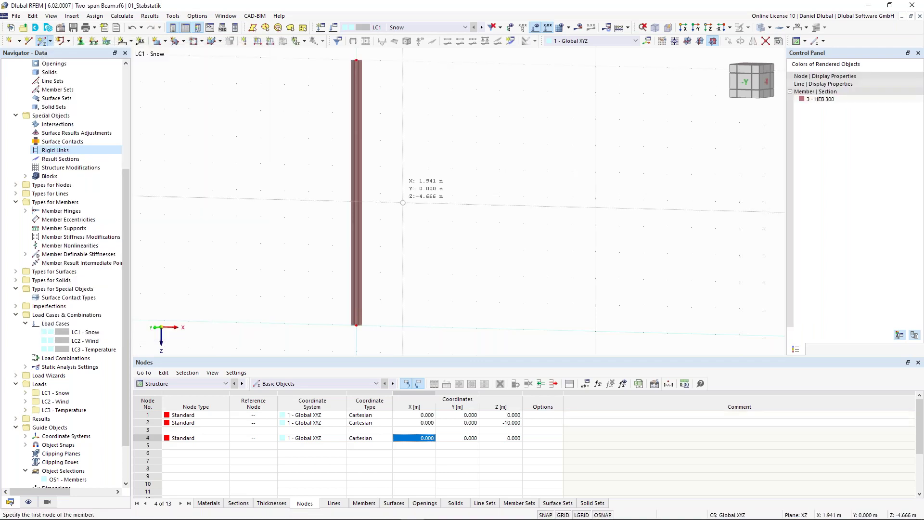
right_click(403, 207)
key(Escape)
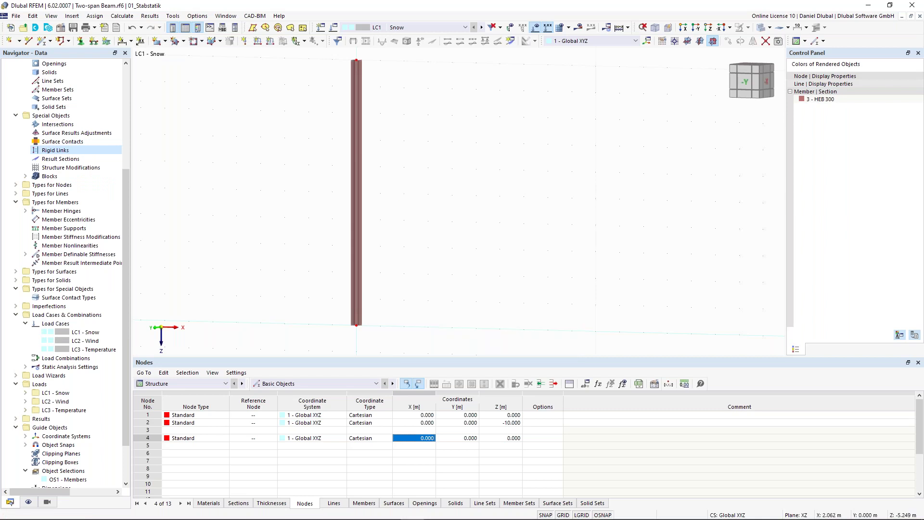
- Assign a fixed nodal support to the column's base node
scroll(406, 187, down, 1)
middle_drag(405, 188, 441, 189)
scroll(426, 146, down, 1)
ctrl+middle_drag(441, 189, 451, 212)
drag(354, 249, 447, 317)
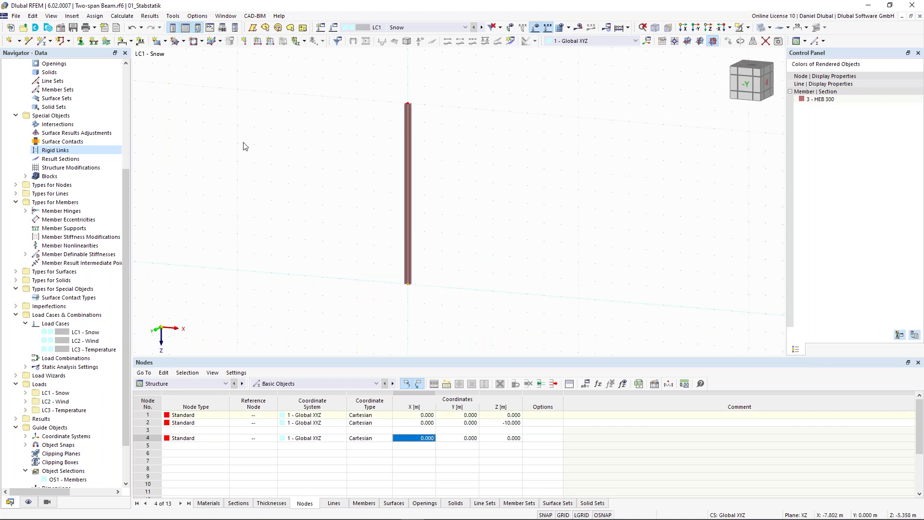
click(96, 43)
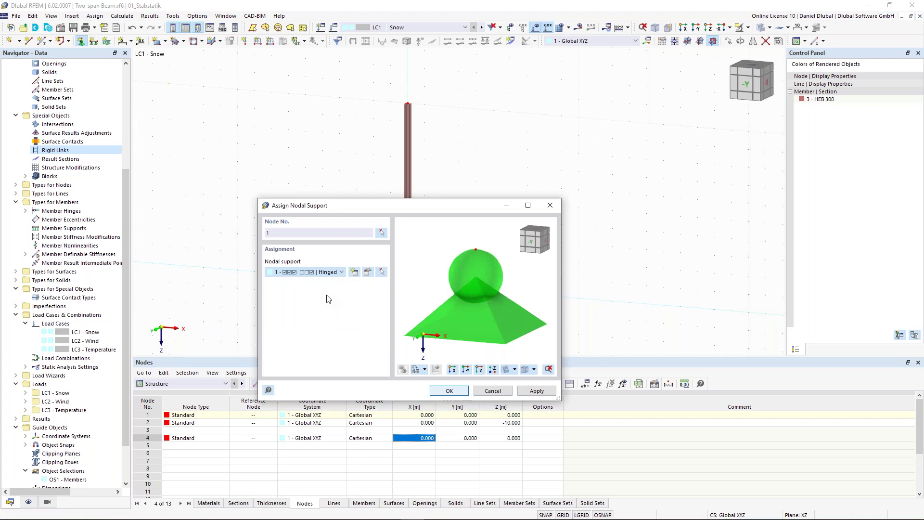
key(Down)
key(Return)
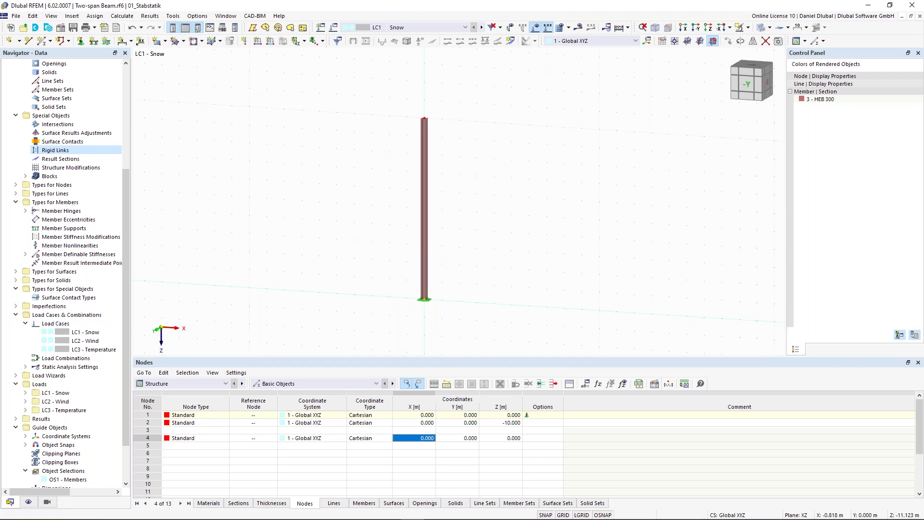
- Create a nodal load with Fx 10 kN and Fz 100 kN and assign it to the column's top node
click(244, 41)
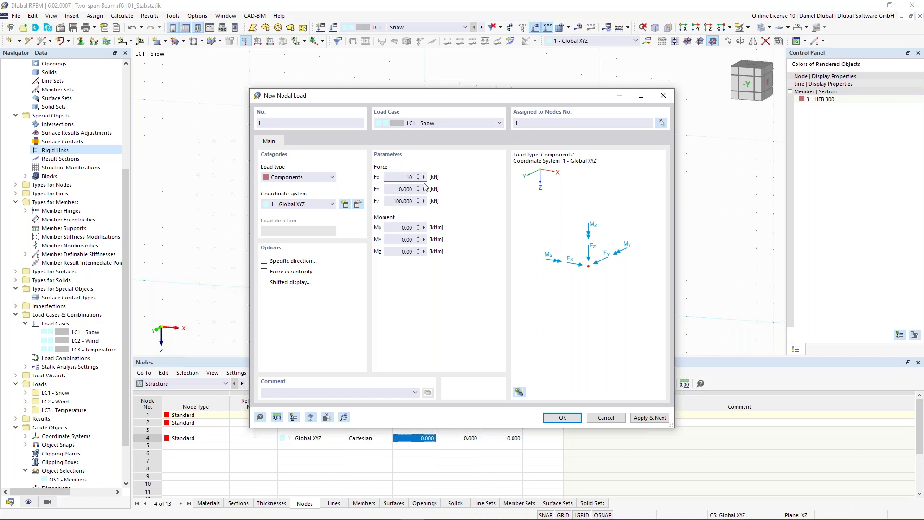
click(557, 418)
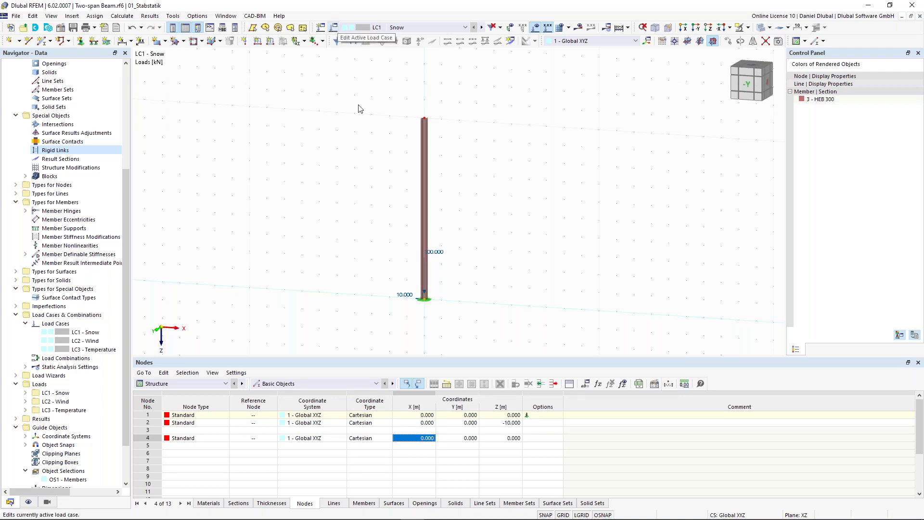
click(438, 251)
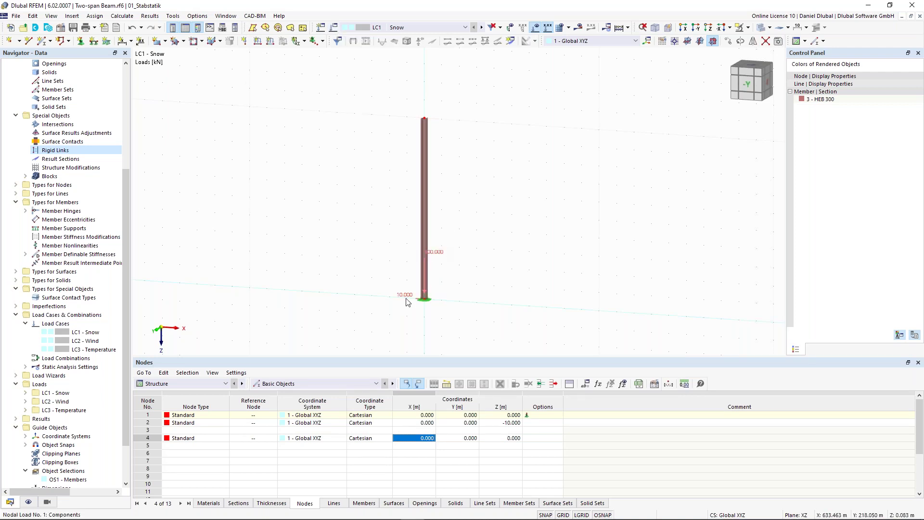
click(416, 128)
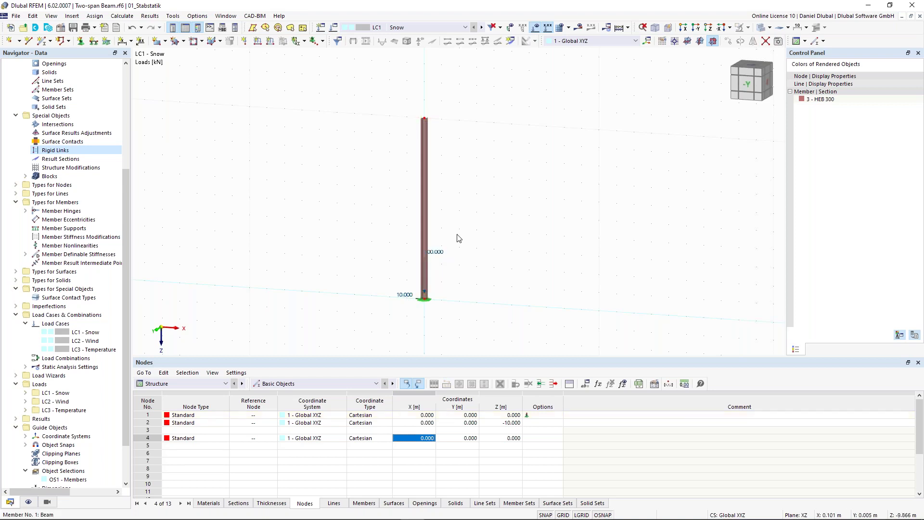
click(440, 255)
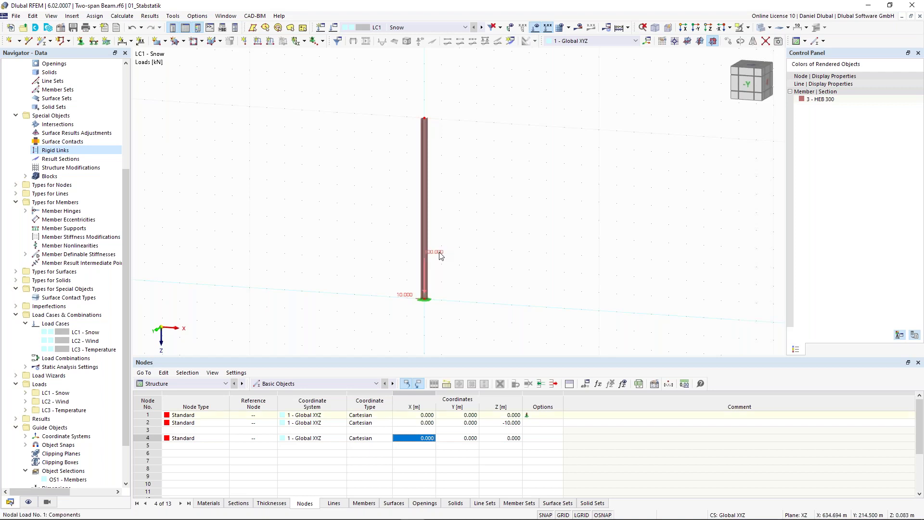
key(Escape)
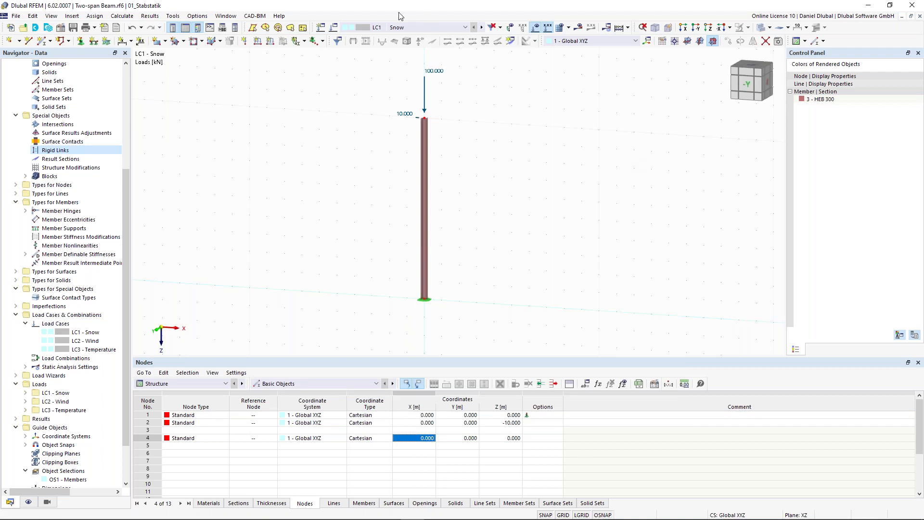
- Delete the load cases LC2 Wind and LC3 Temperature
click(336, 28)
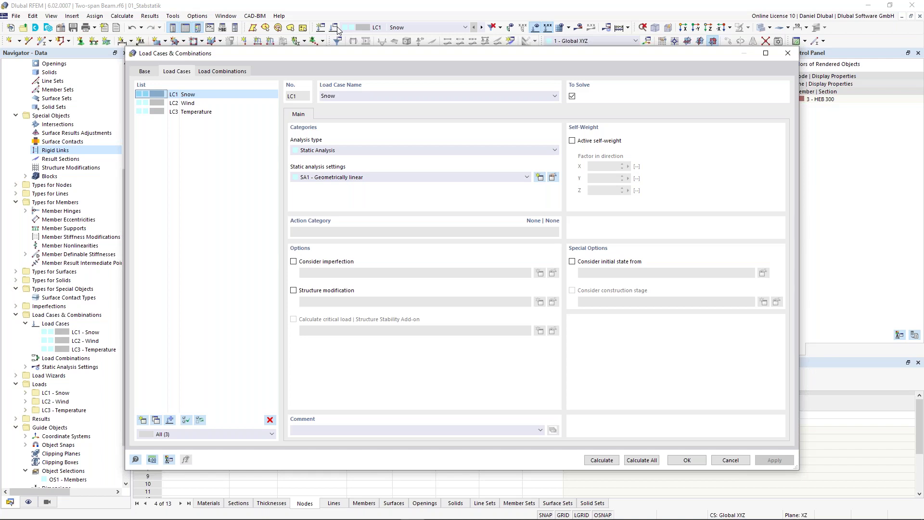
click(206, 104)
shift+click(203, 112)
click(270, 420)
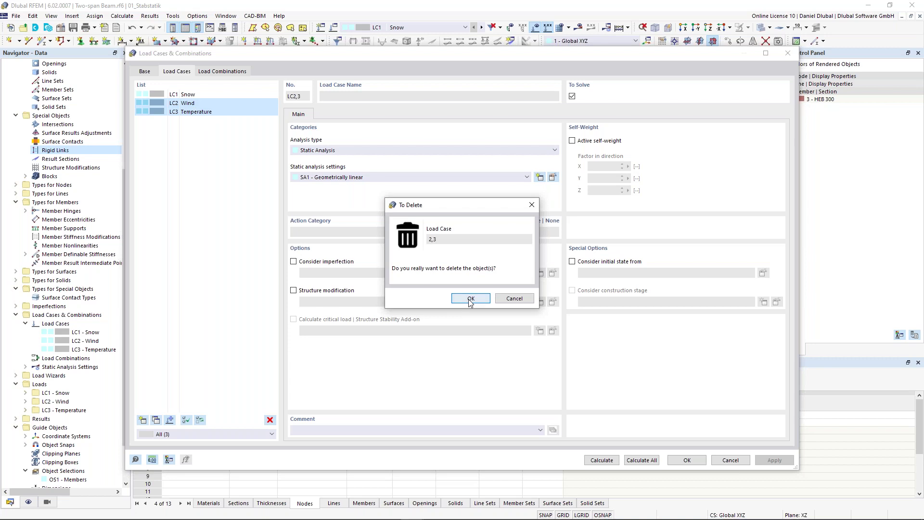
click(470, 299)
- Rename load case LC1 as "Theory I. Order", copy it, and name the copy "Theory II. Order"
text(Theory)
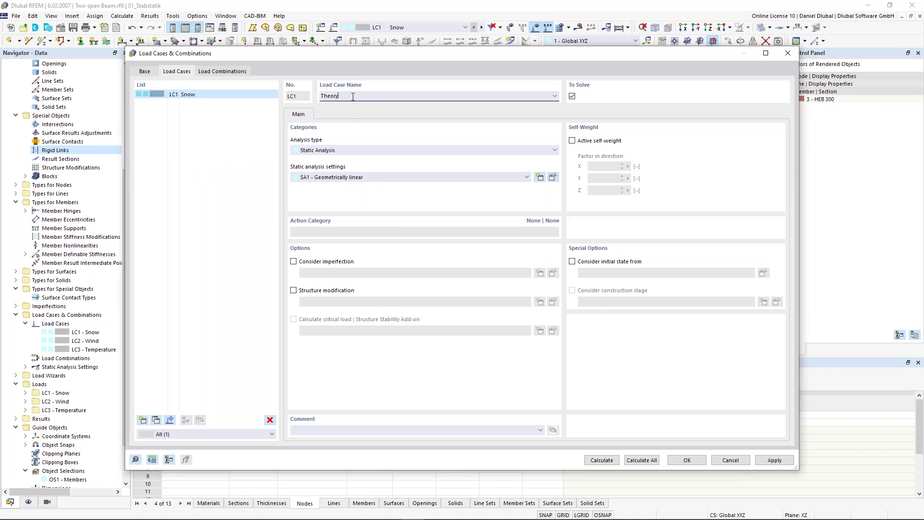
text( I. Order)
click(156, 419)
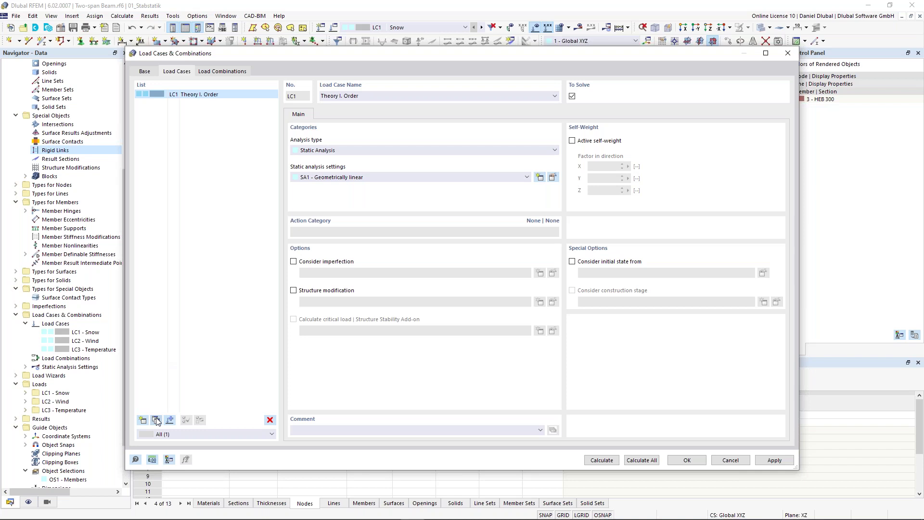
click(339, 96)
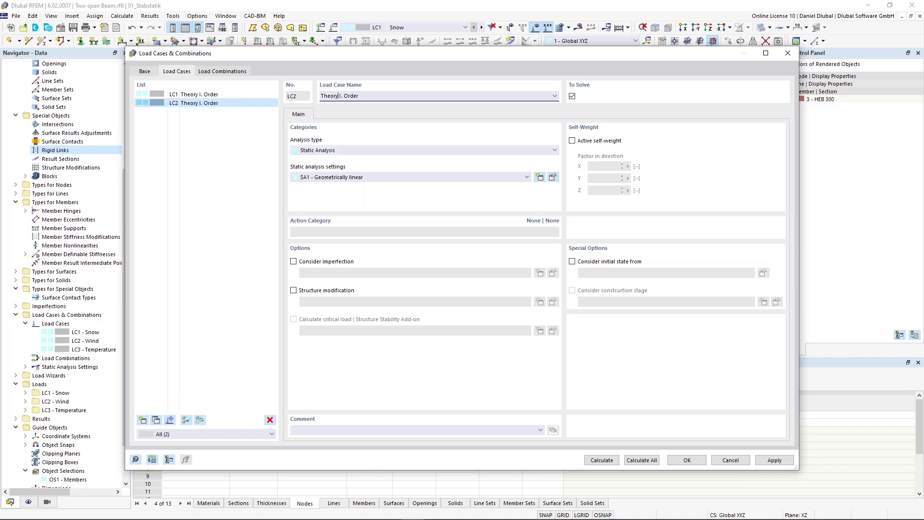
text(I)
click(243, 95)
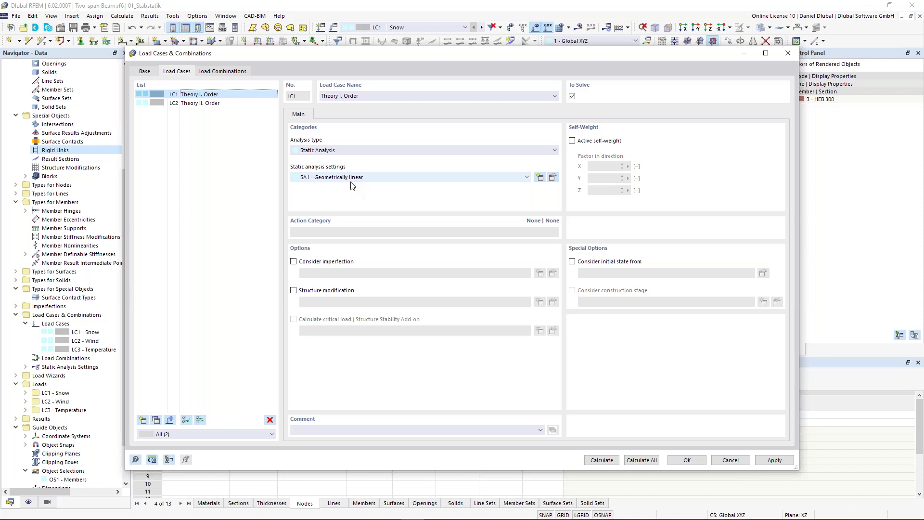
click(219, 103)
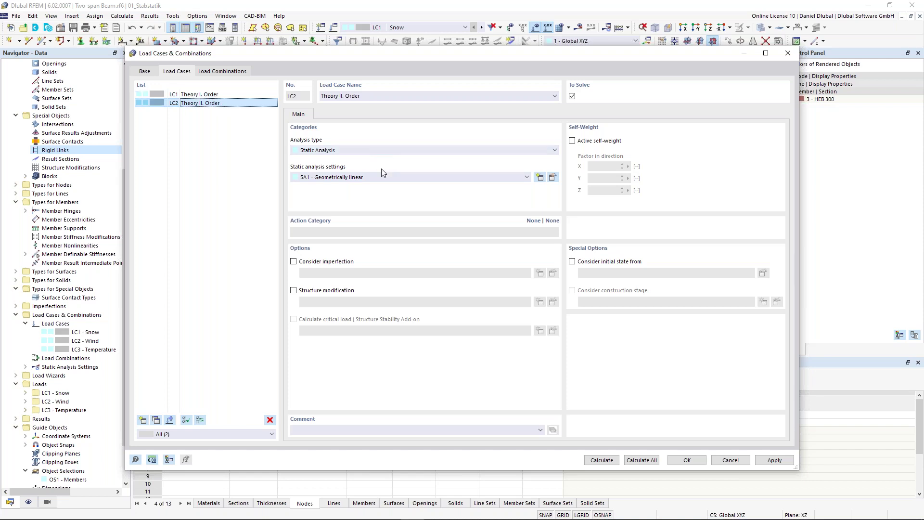
- Assign the SA2 second-order (P-Δ) Picard static analysis settings to load case LC2 and accept the load case definitions
click(388, 178)
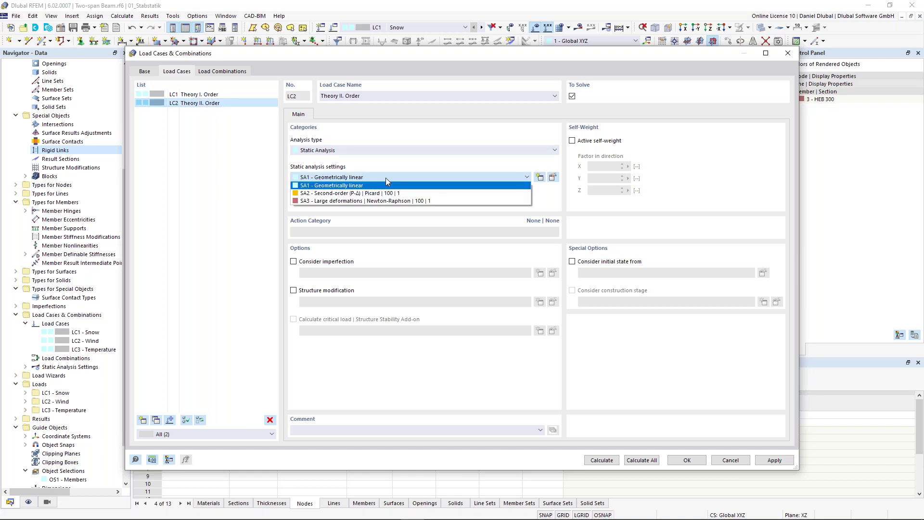
click(336, 192)
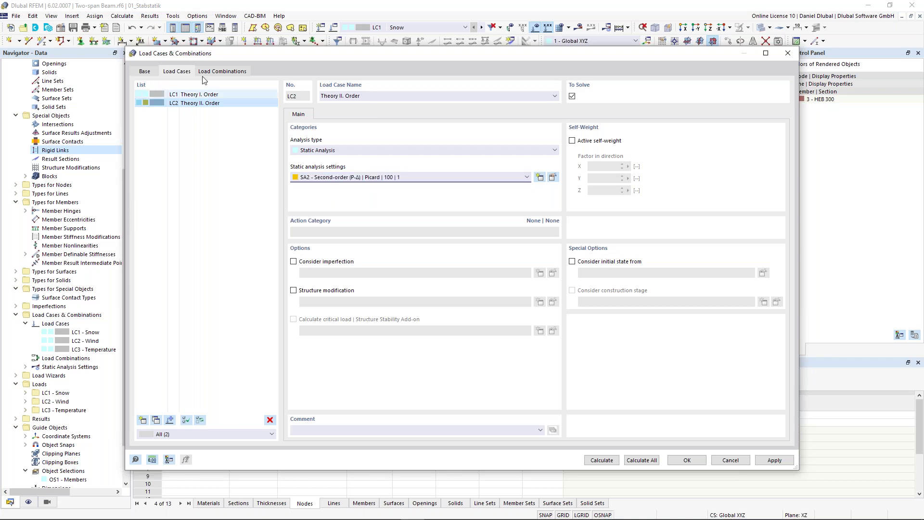
click(186, 95)
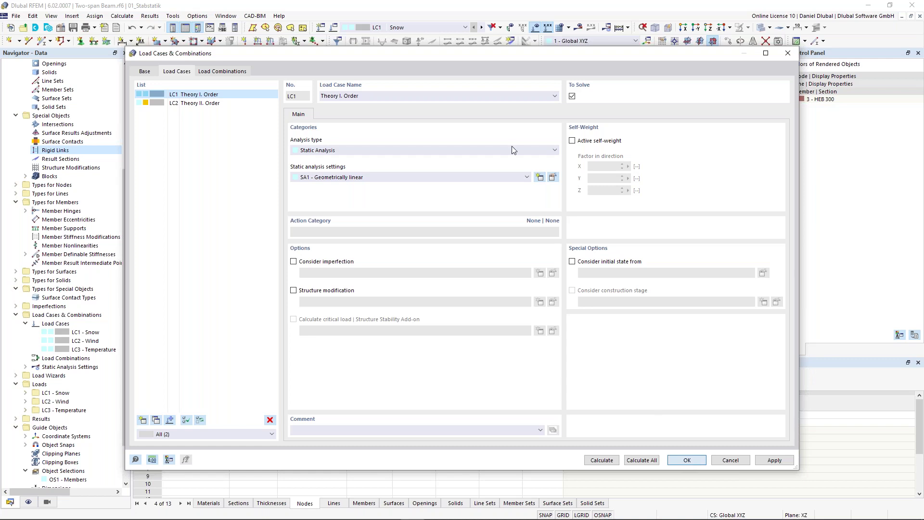
key(Return)
- Calculate the results for load cases LC1 and LC2
click(481, 28)
click(475, 27)
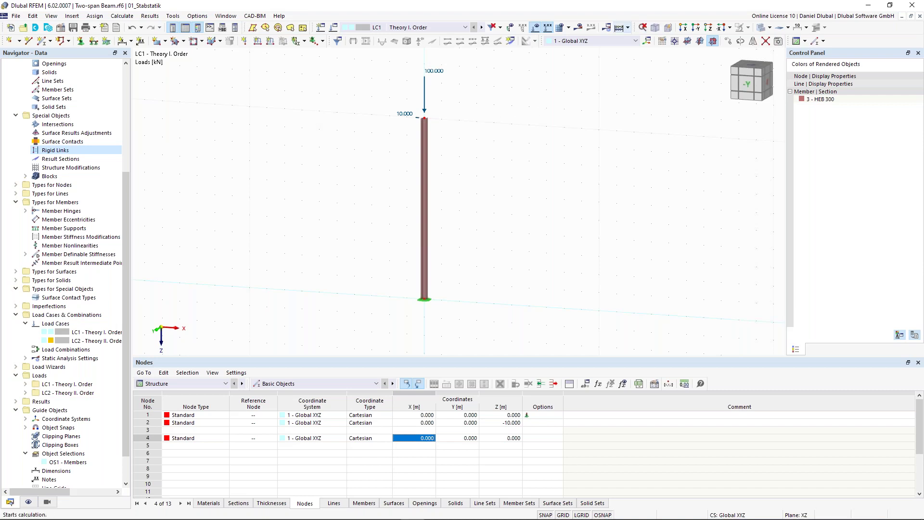
click(643, 27)
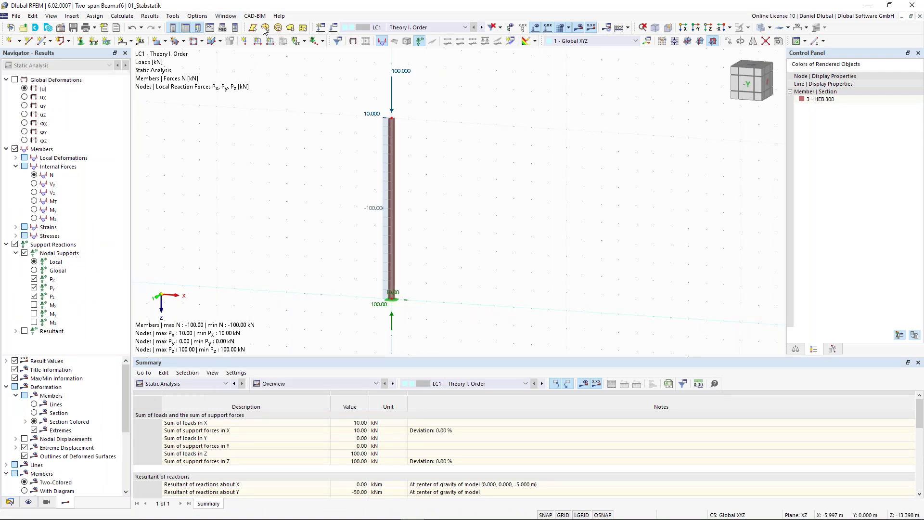
- Tile the open model windows vertically and minimize the 00_Hallenrahmen window so only the three column views remain
click(225, 16)
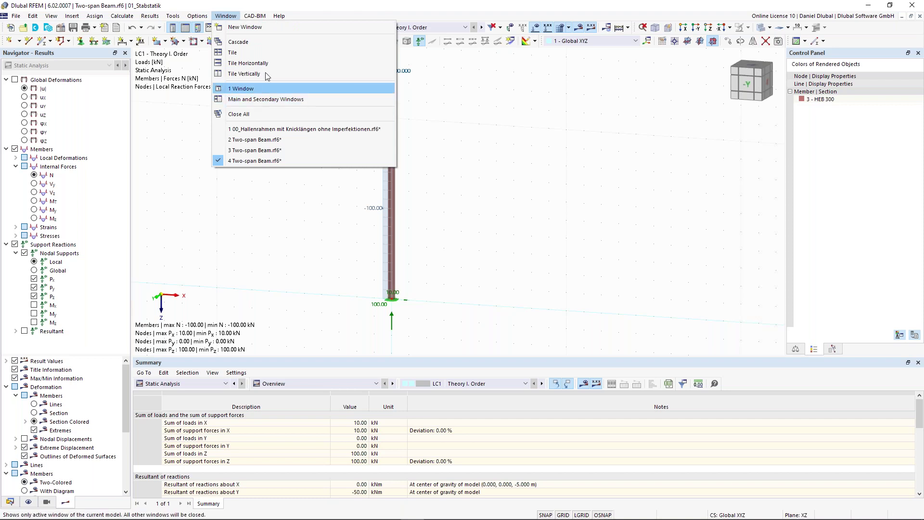
click(266, 73)
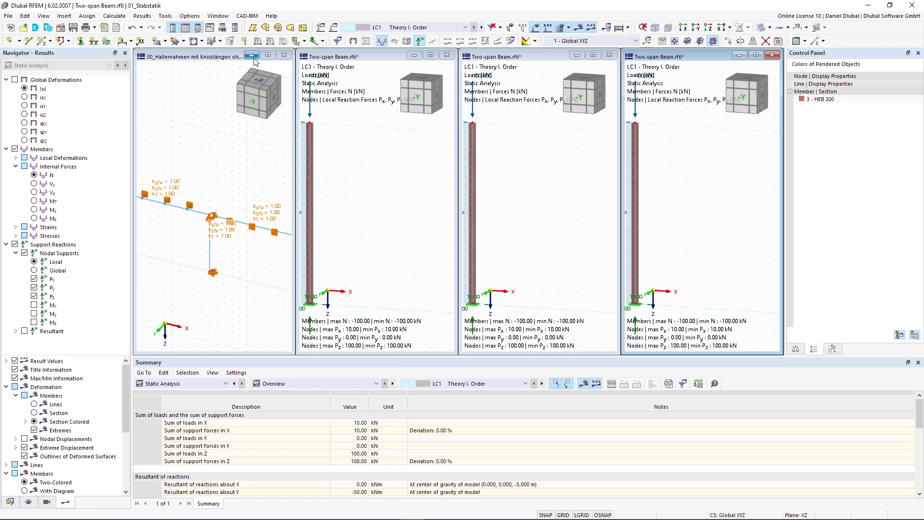
click(251, 56)
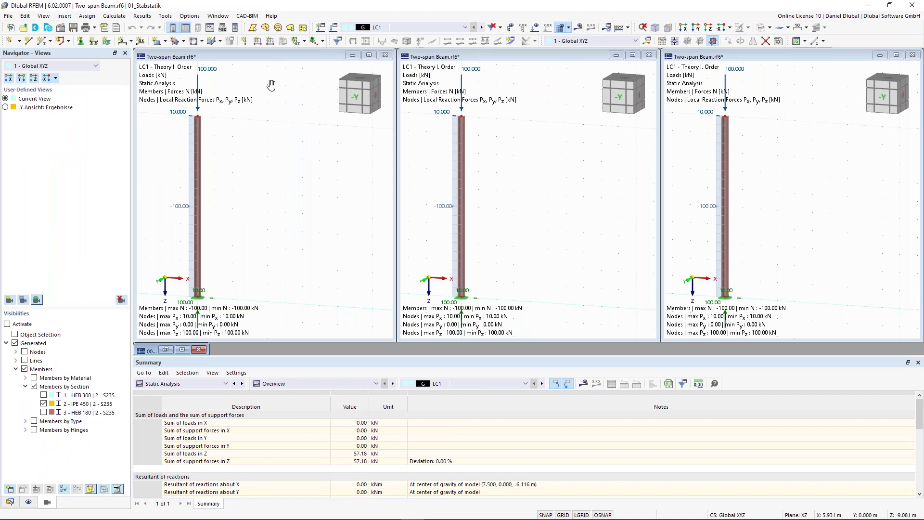
click(274, 54)
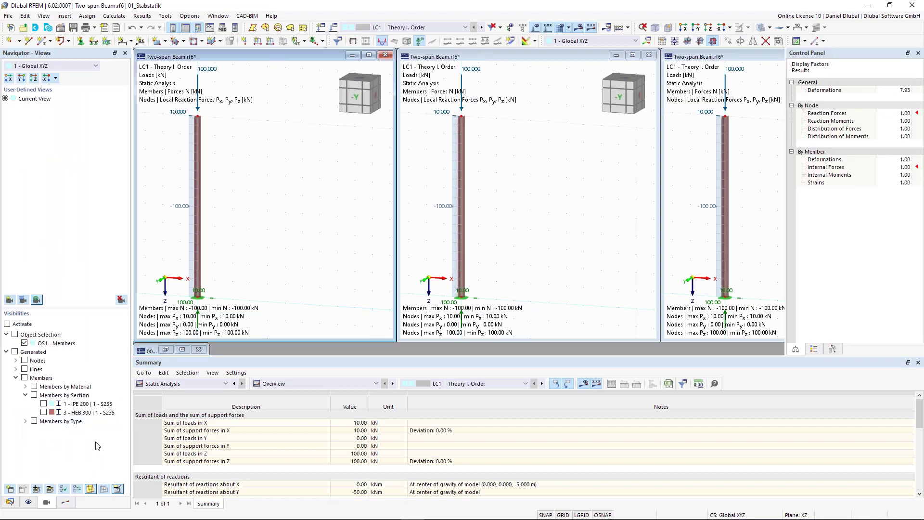
- Hide the support reactions in all three column views, leaving only the member axial forces N as results
click(65, 502)
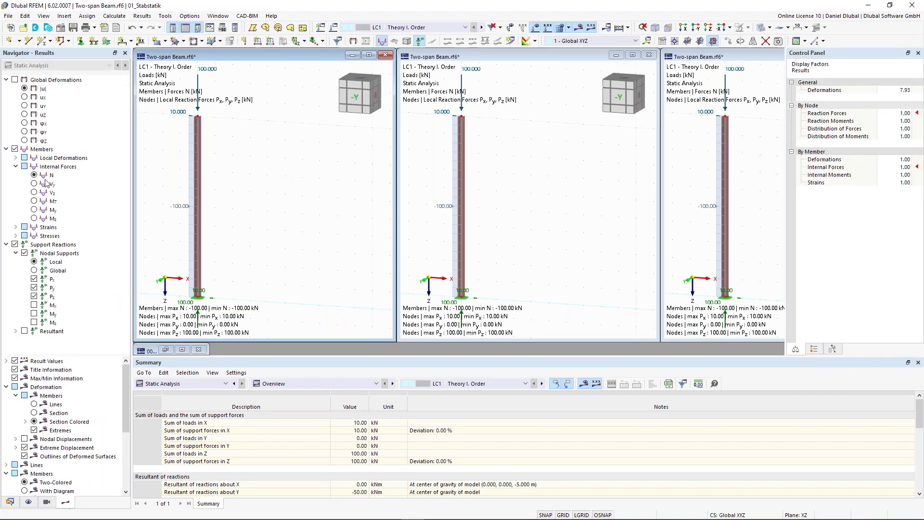
click(14, 244)
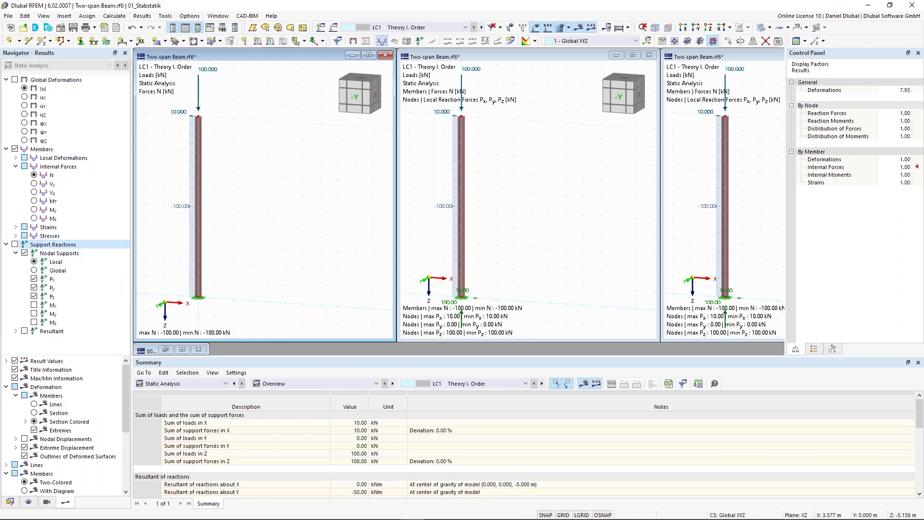
click(524, 54)
click(15, 244)
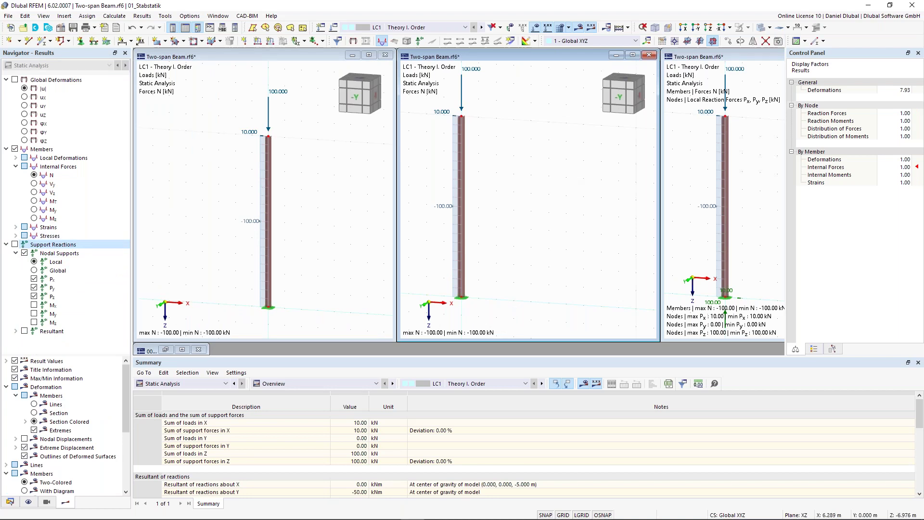
click(721, 55)
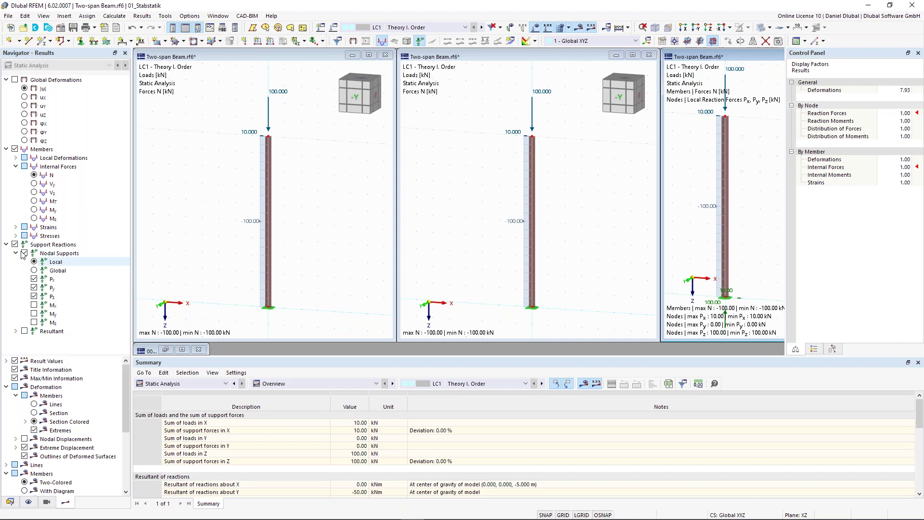
click(698, 58)
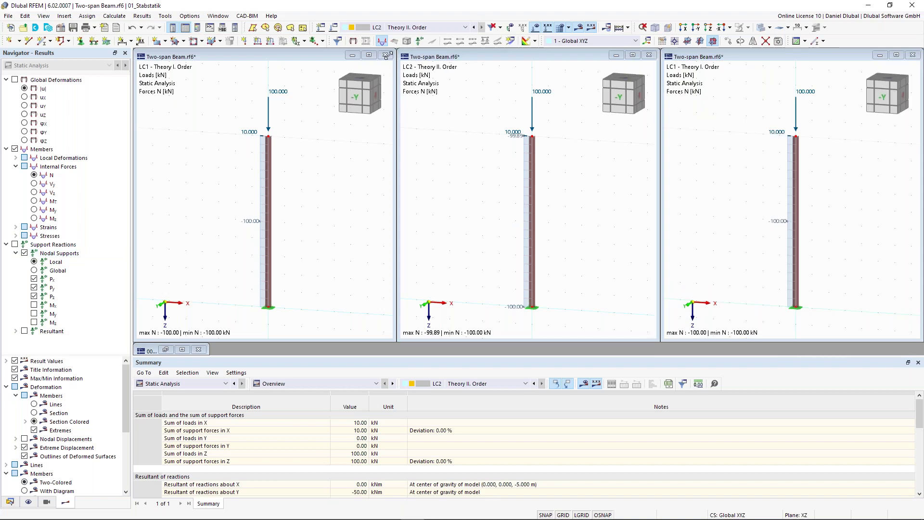
- Switch the third column view to LC2 and display the moments My in the LC1 view and the second view
click(483, 30)
click(186, 185)
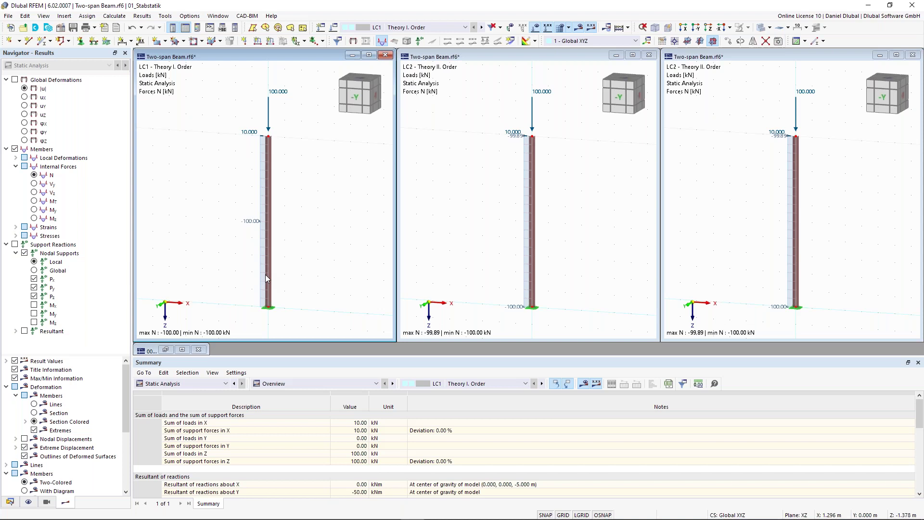
click(34, 210)
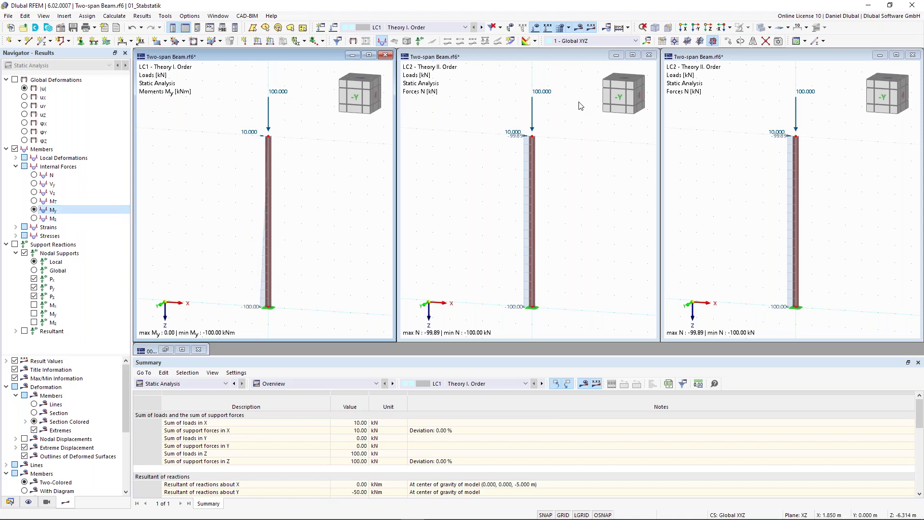
click(508, 87)
click(38, 211)
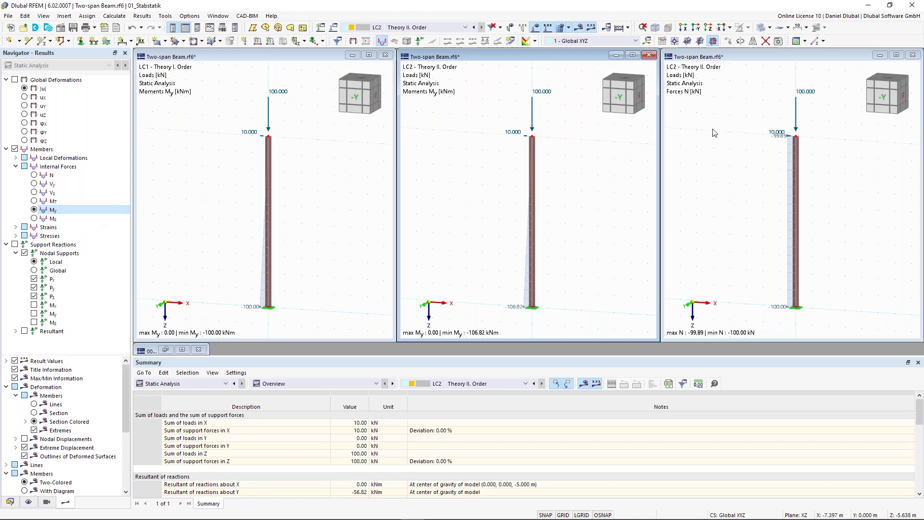
- Compare the LC1 and LC2 moments, and display the global displacement uX in the second column view
click(302, 58)
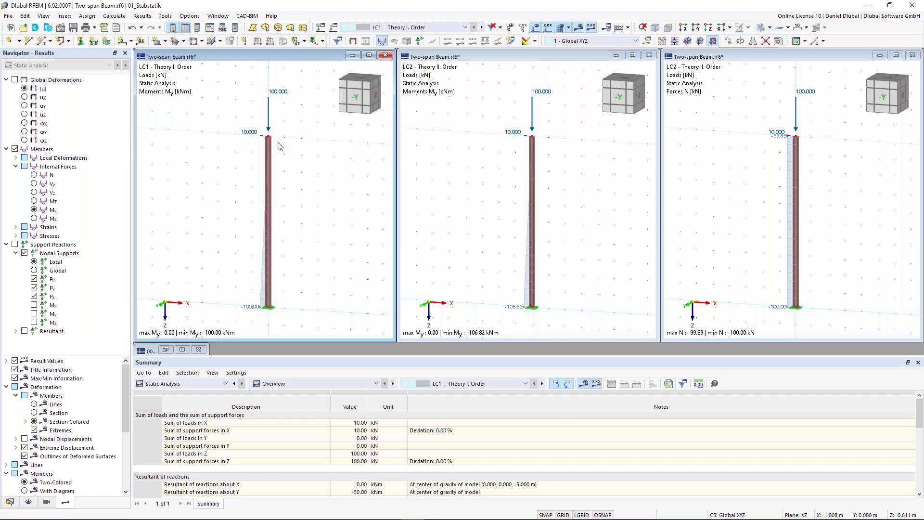
click(513, 291)
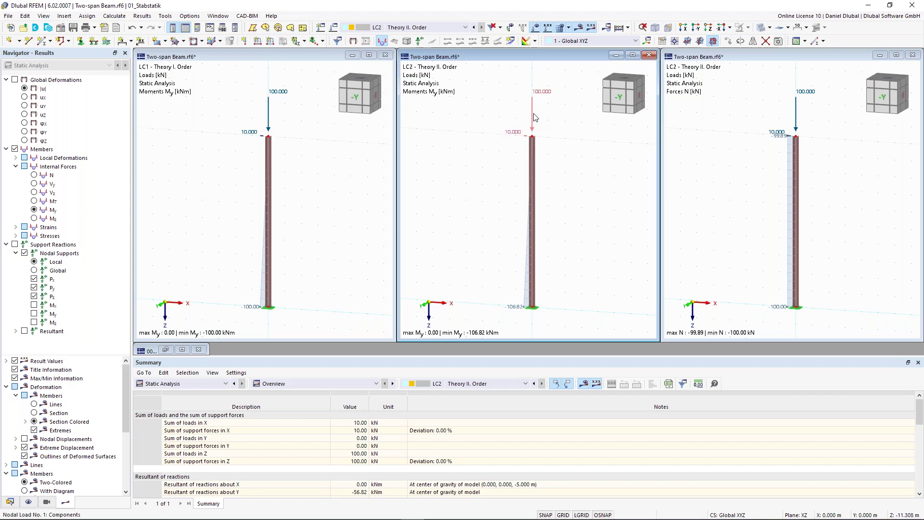
mouse_move(534, 117)
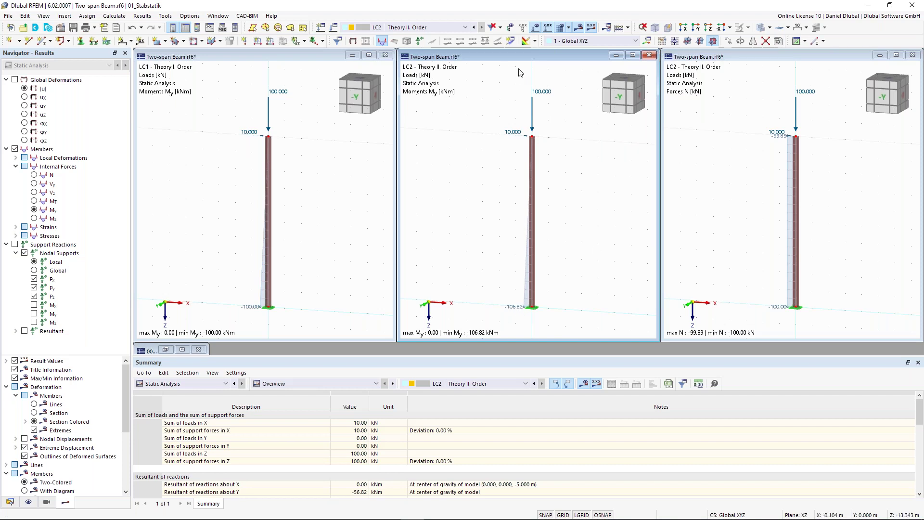
click(24, 97)
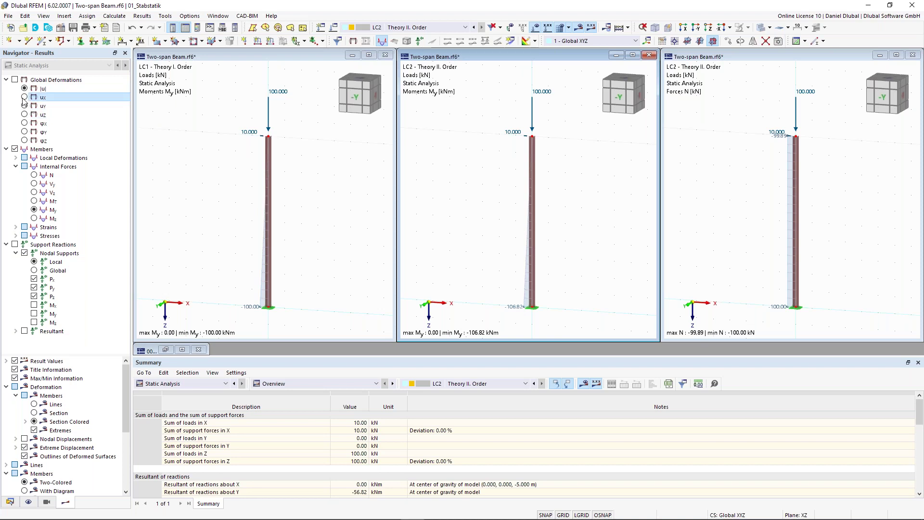
scroll(571, 158, up, 1)
scroll(570, 158, down, 1)
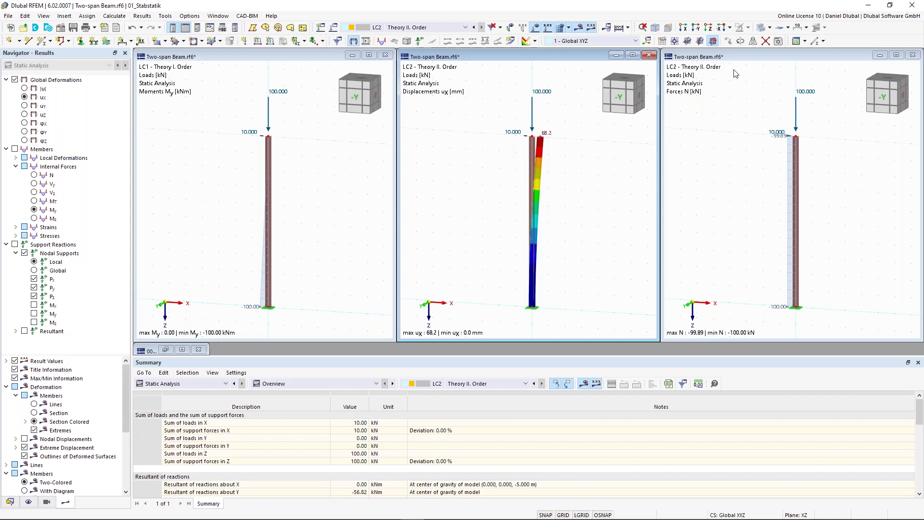
- Display the moments My in the third column view and compare them with the loads and displacement of LC2
click(747, 59)
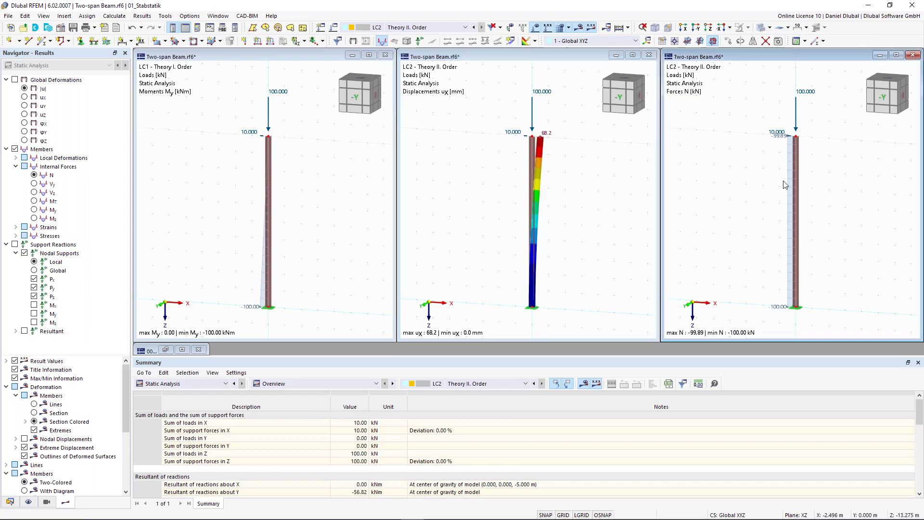
click(33, 210)
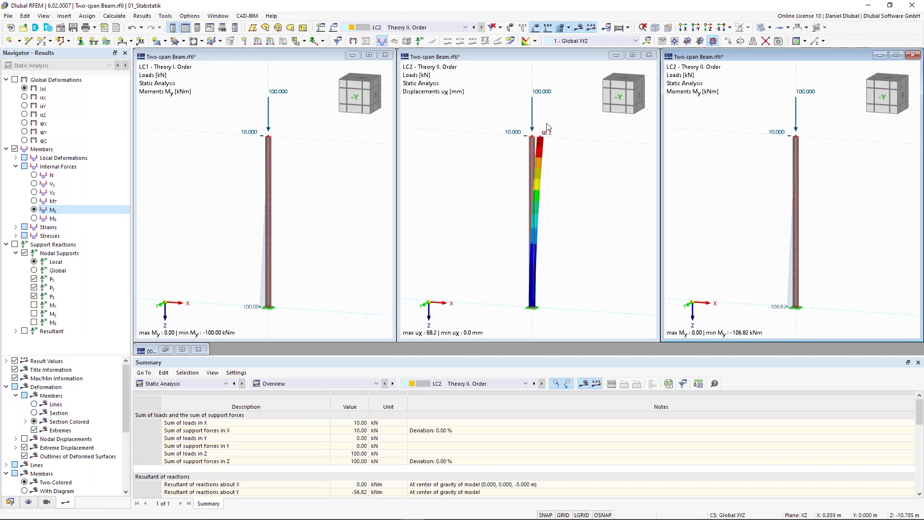
mouse_move(544, 92)
click(778, 135)
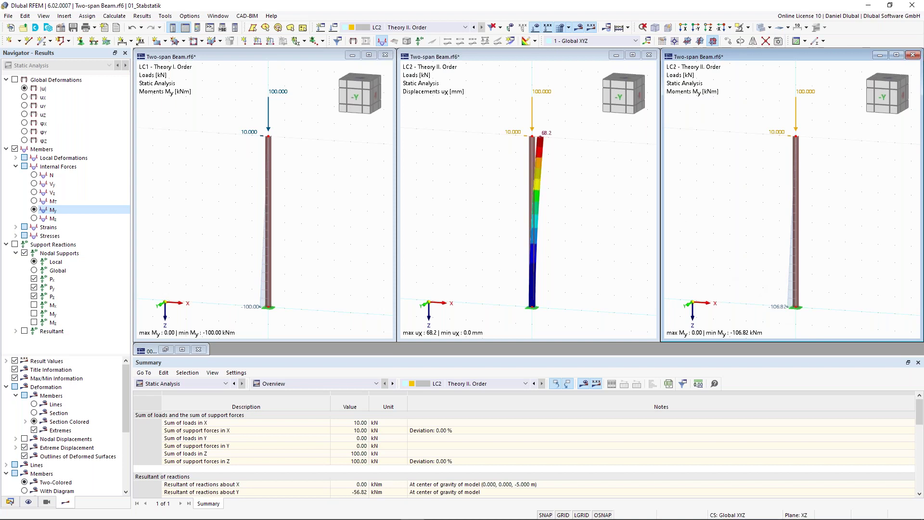
click(580, 125)
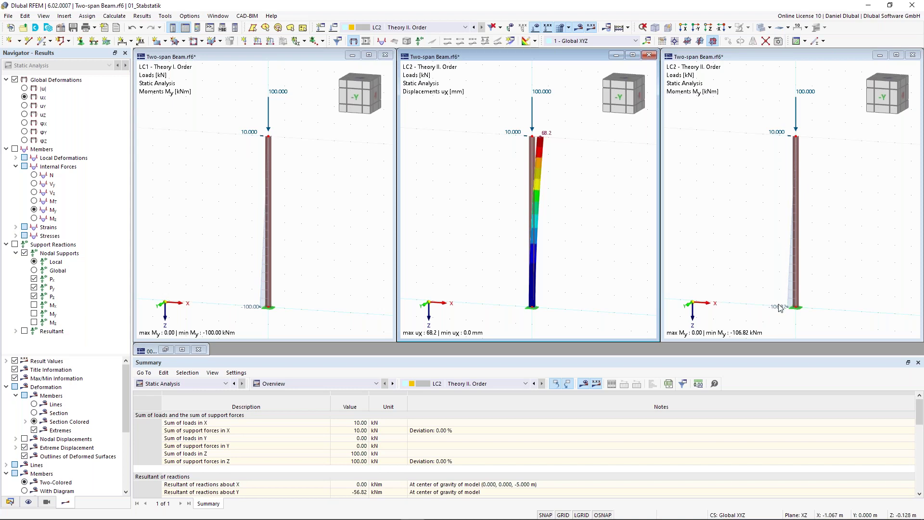
- Minimize both LC2 column windows and maximize the LC1 Theory I. Order window
click(743, 55)
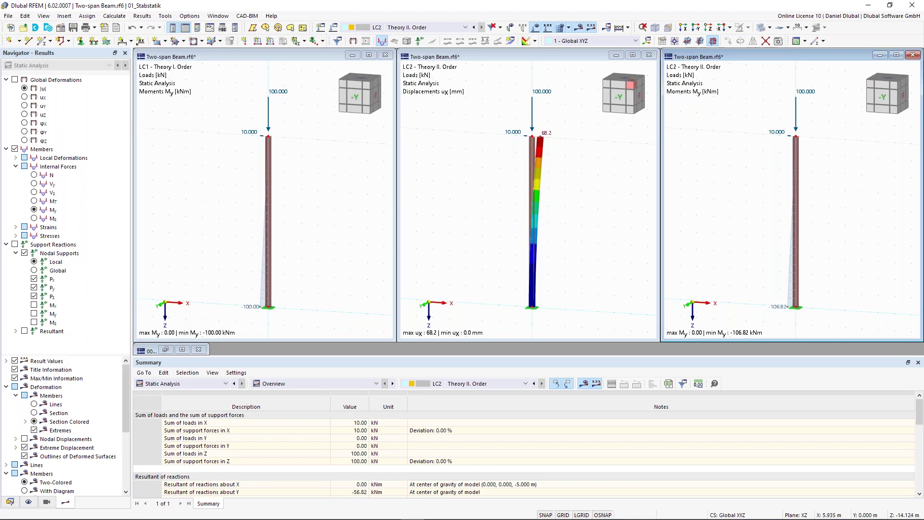
click(618, 55)
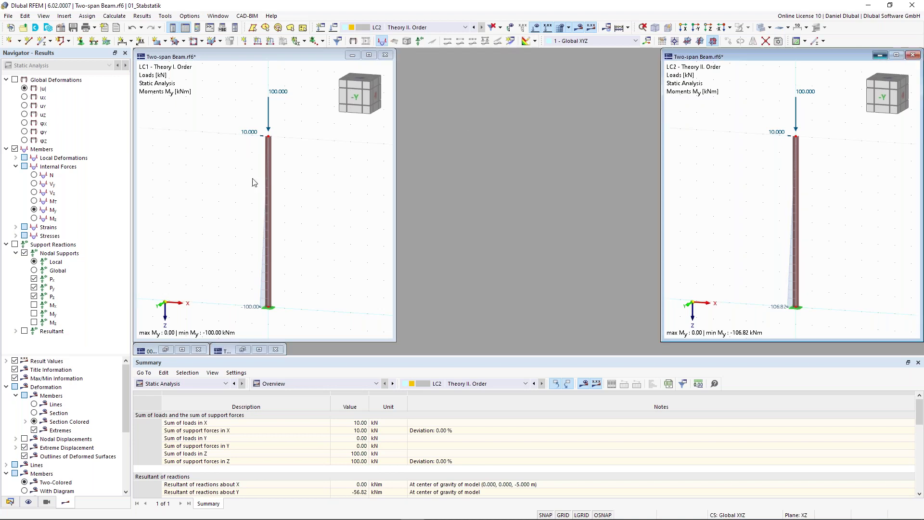
click(880, 54)
click(369, 54)
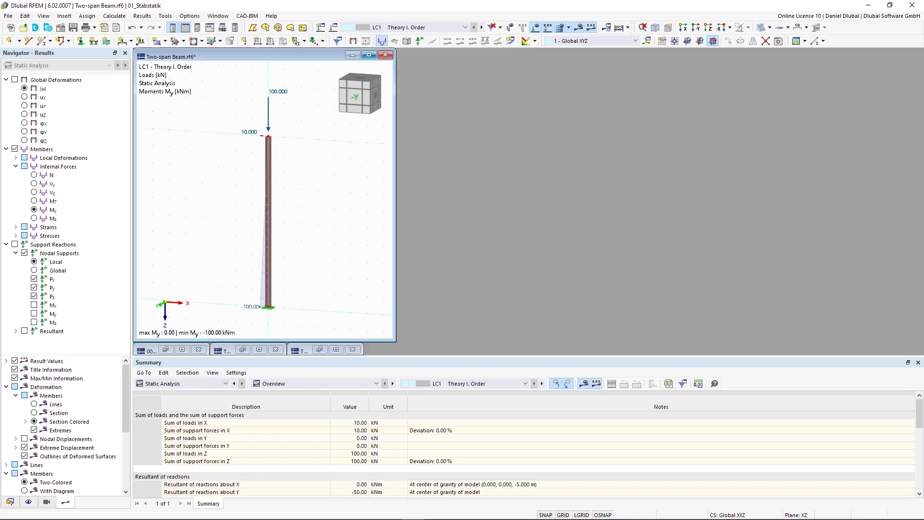
click(369, 54)
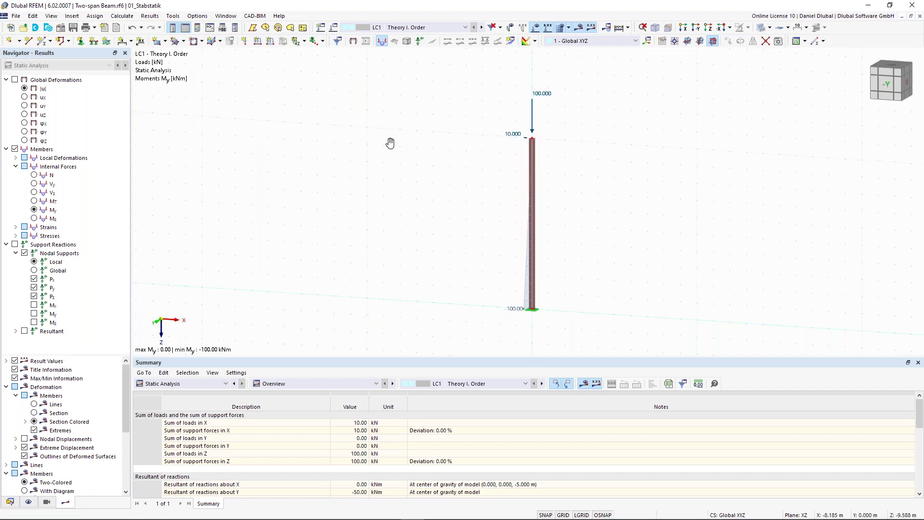
- Set the horizontal force Fx of the column's top nodal load to 0 kN in both LC1 and LC2
middle_drag(390, 143, 345, 143)
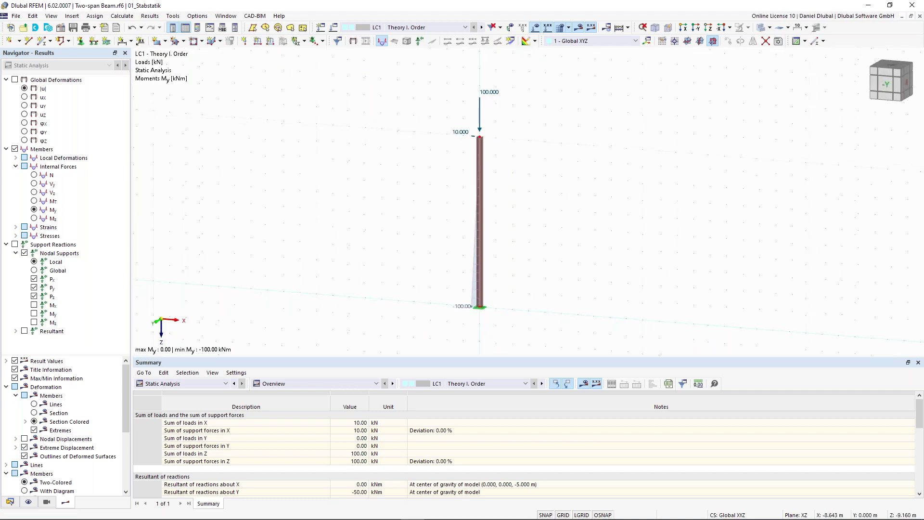
double_click(479, 115)
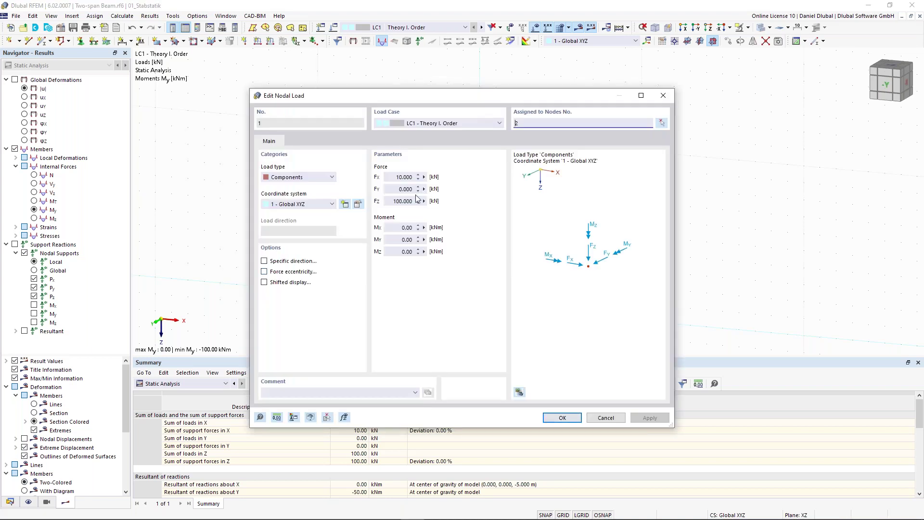
click(404, 177)
text(0)
click(555, 423)
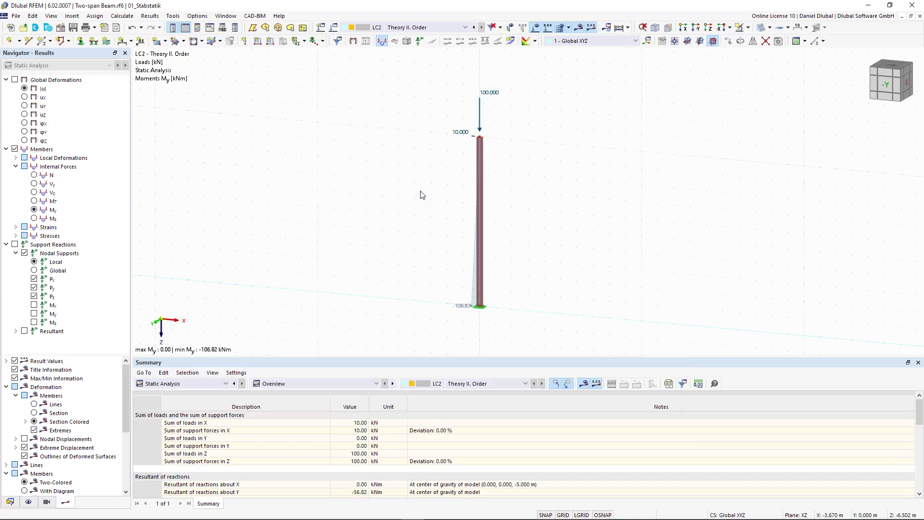
double_click(481, 129)
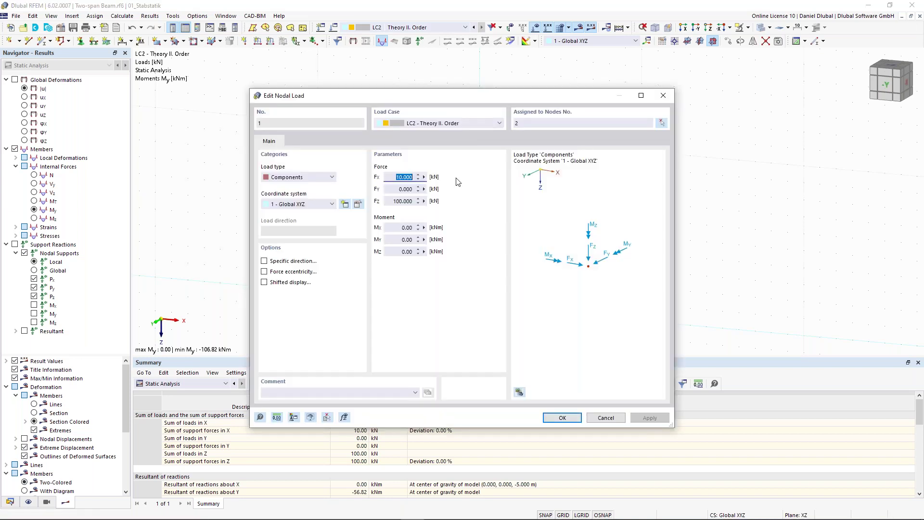
click(564, 419)
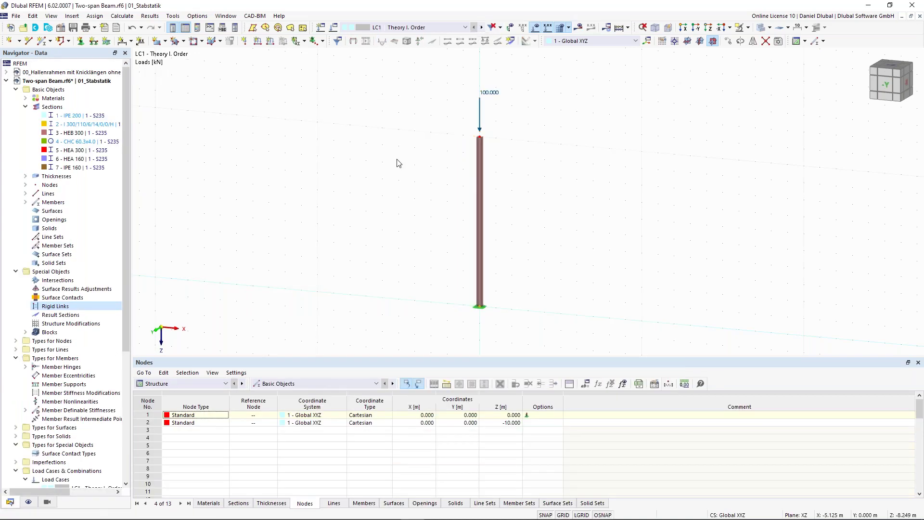
- Activate the Structure Stability add-on in the model's base data
middle_drag(347, 225, 316, 214)
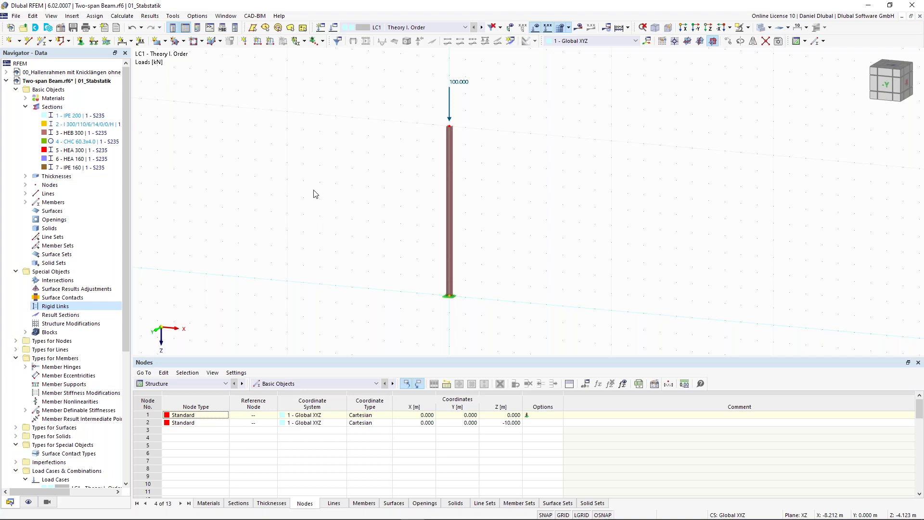
click(61, 29)
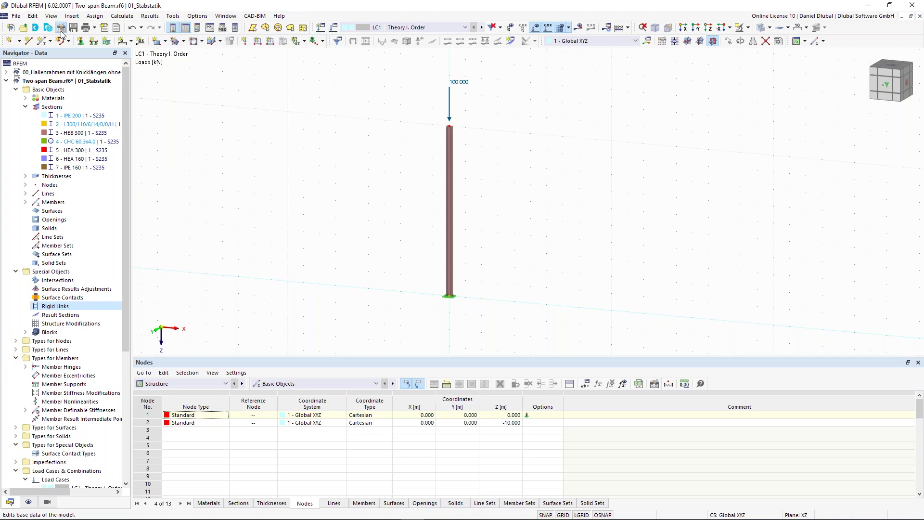
click(302, 77)
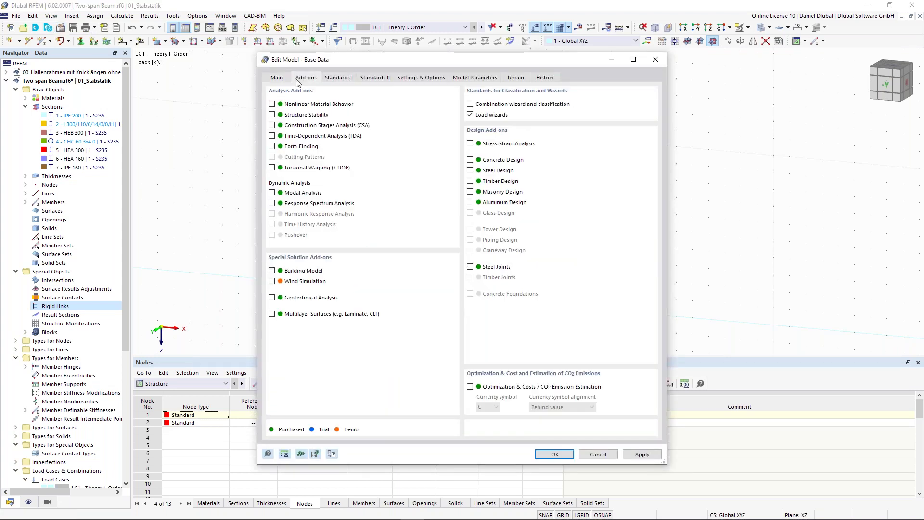
click(272, 115)
click(554, 454)
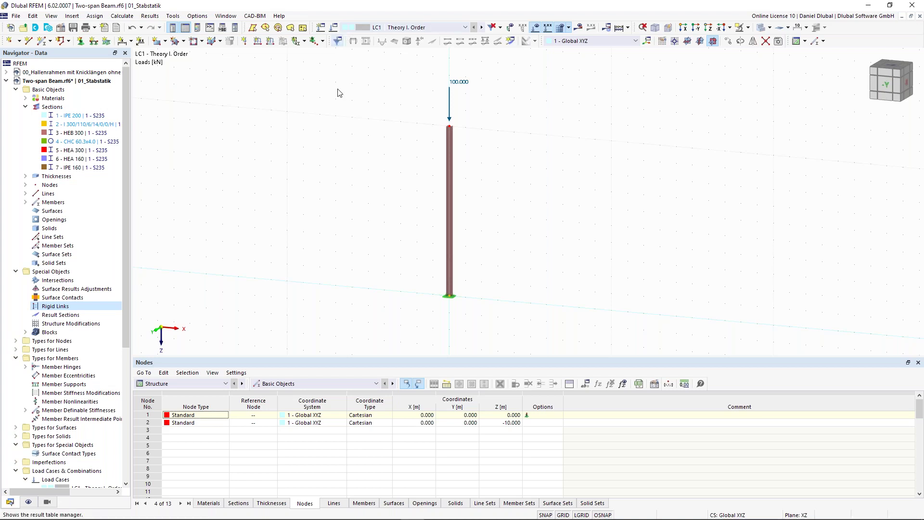
- Enable the critical load calculation for LC1 using the linear eigenvalue method with 4 lowest eigenvalues, and run the calculation
click(334, 28)
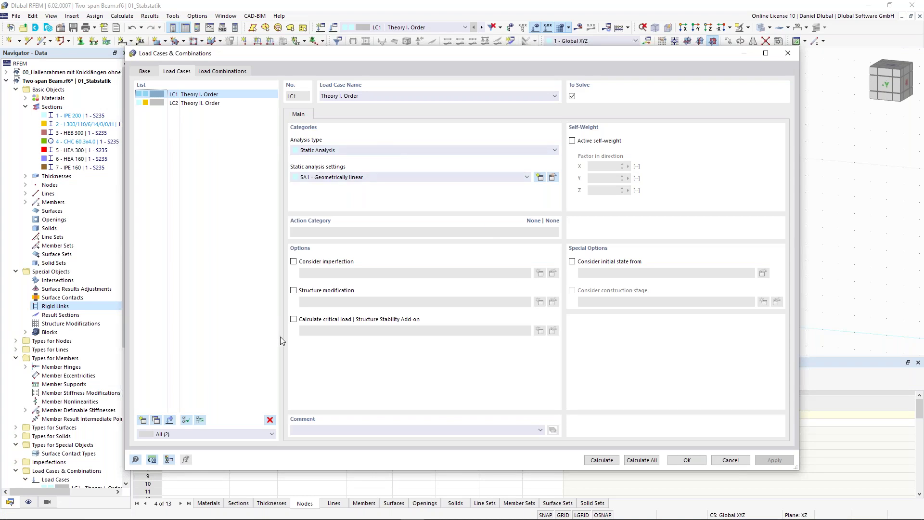
click(293, 319)
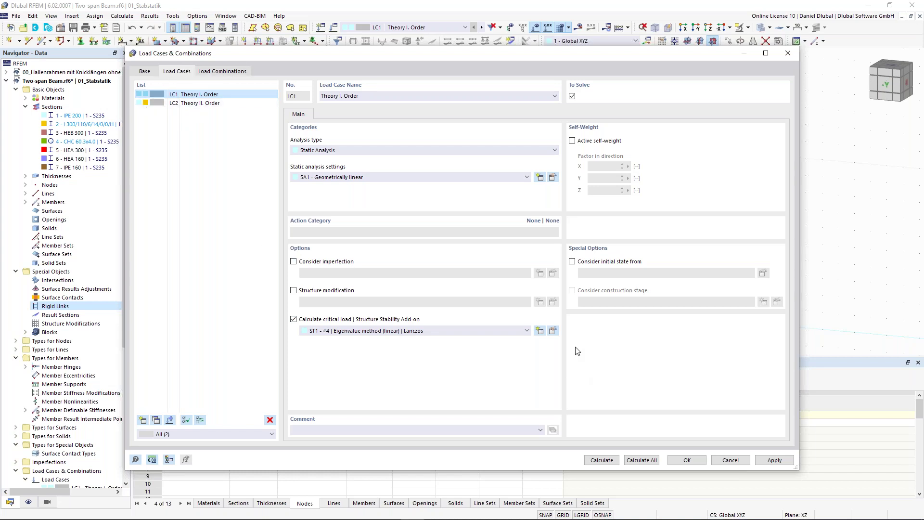
click(552, 331)
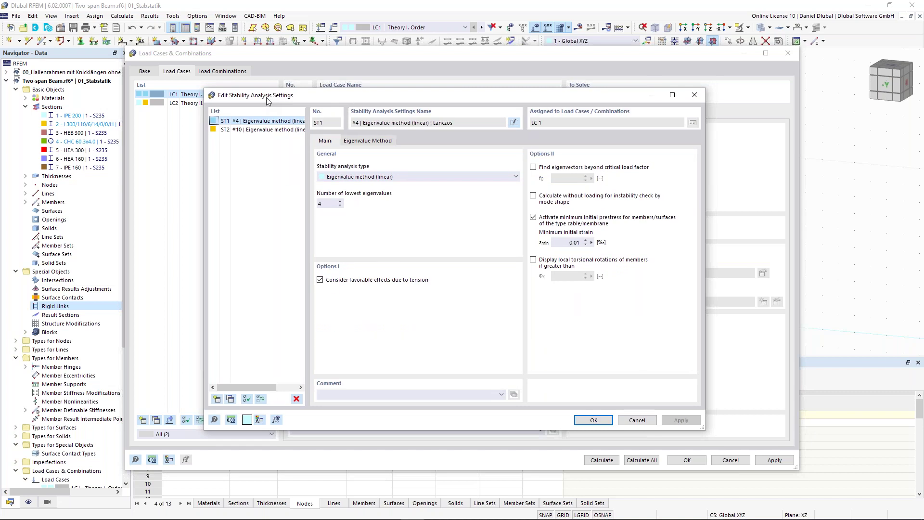
drag(268, 100, 256, 95)
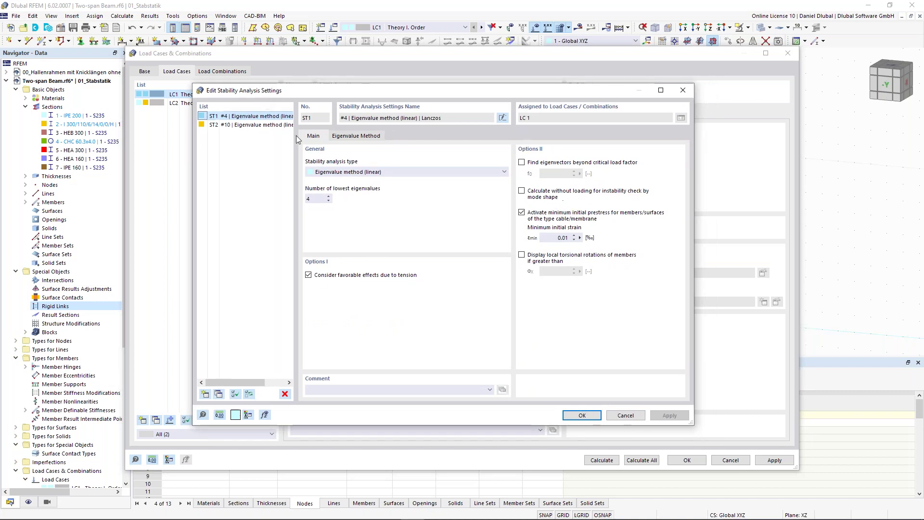
click(335, 173)
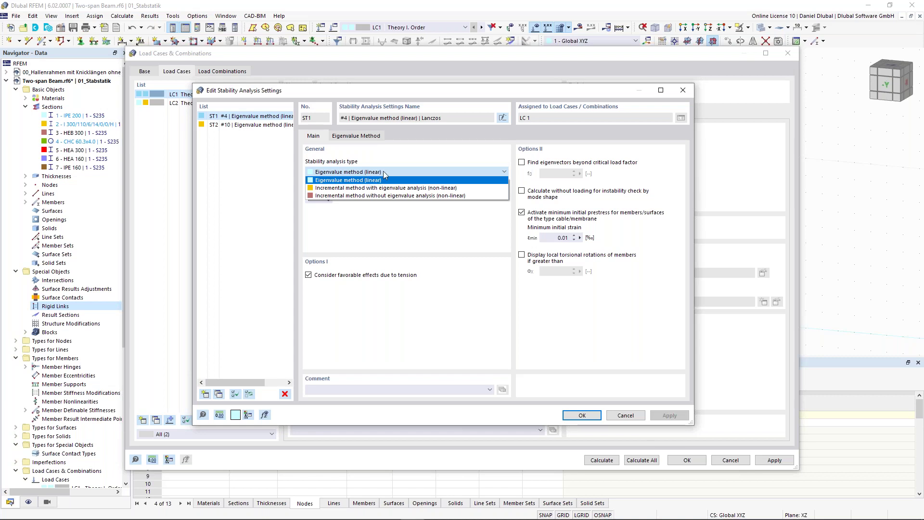
click(367, 180)
click(318, 200)
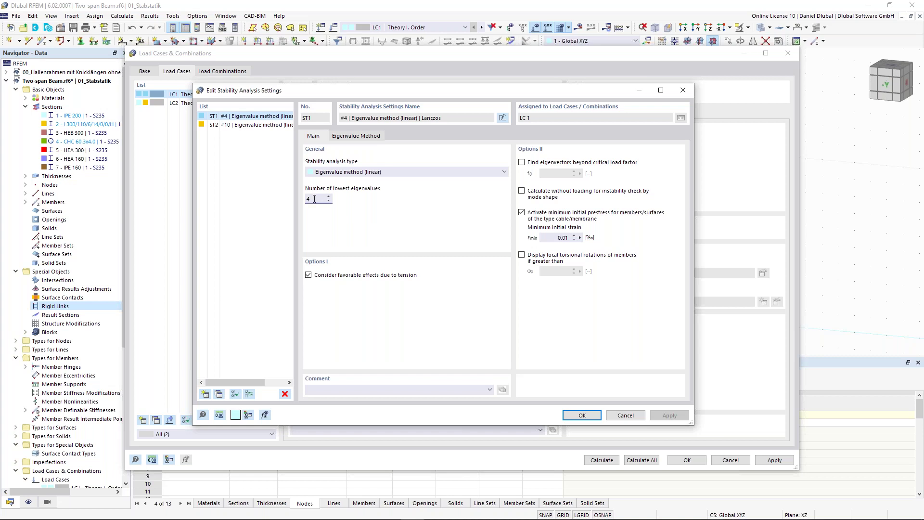
click(587, 417)
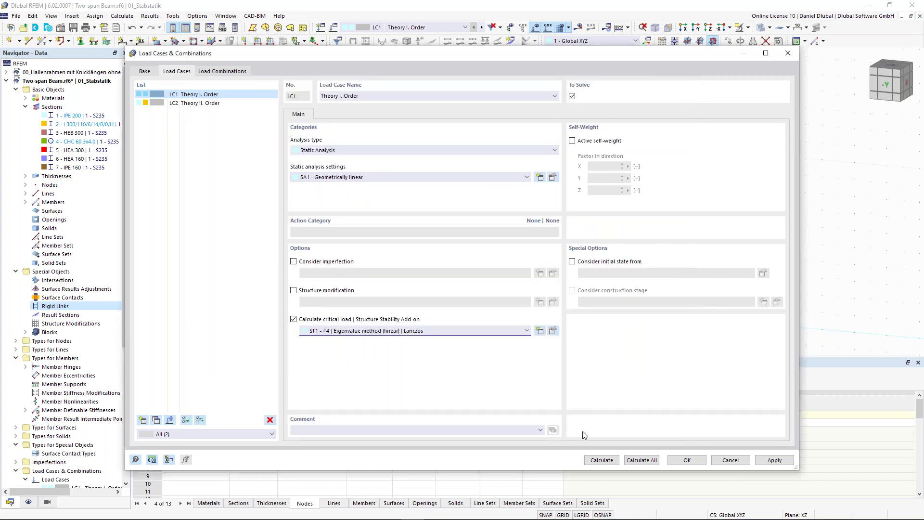
click(602, 459)
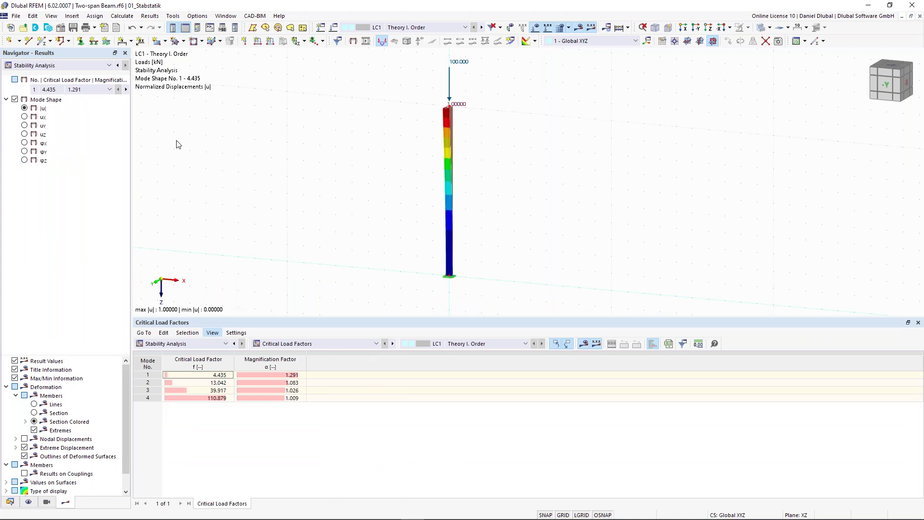
- Compare the static analysis results of LC1 with its stability analysis results, ending on the stability mode shape
click(61, 66)
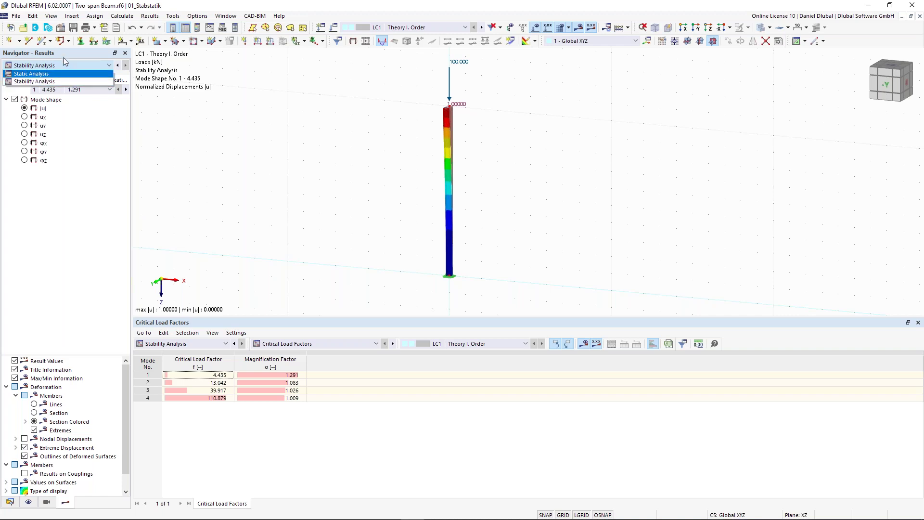
click(62, 83)
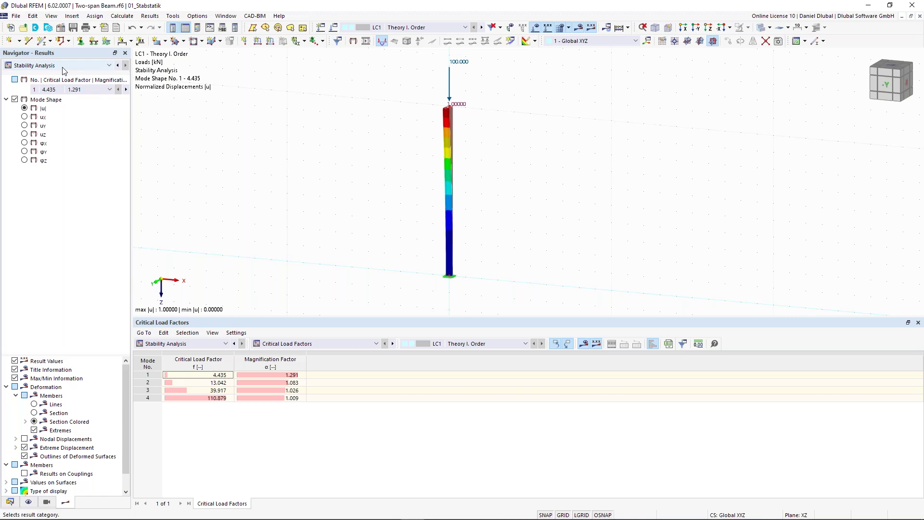
click(63, 68)
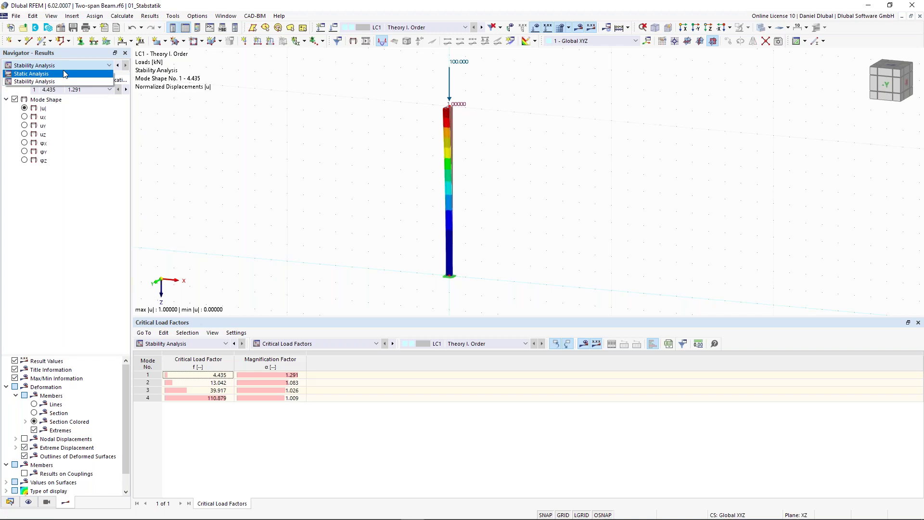
click(41, 74)
click(43, 67)
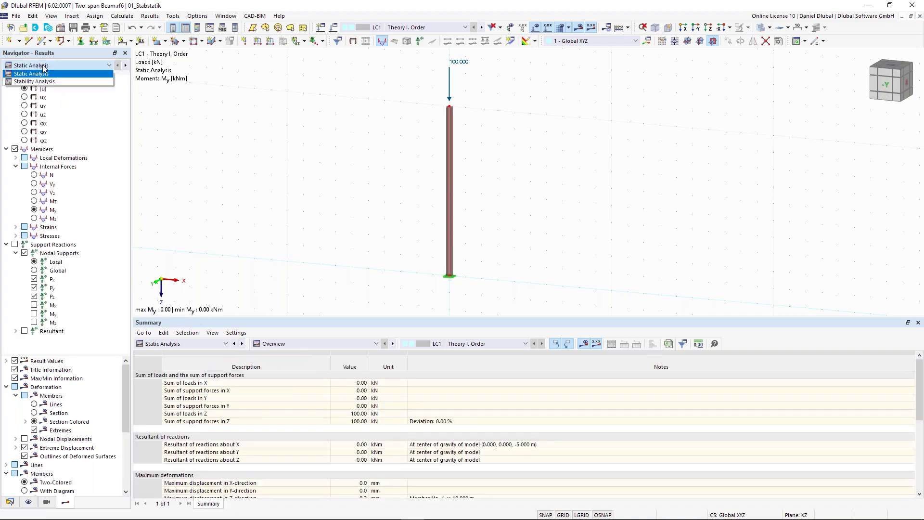
click(49, 82)
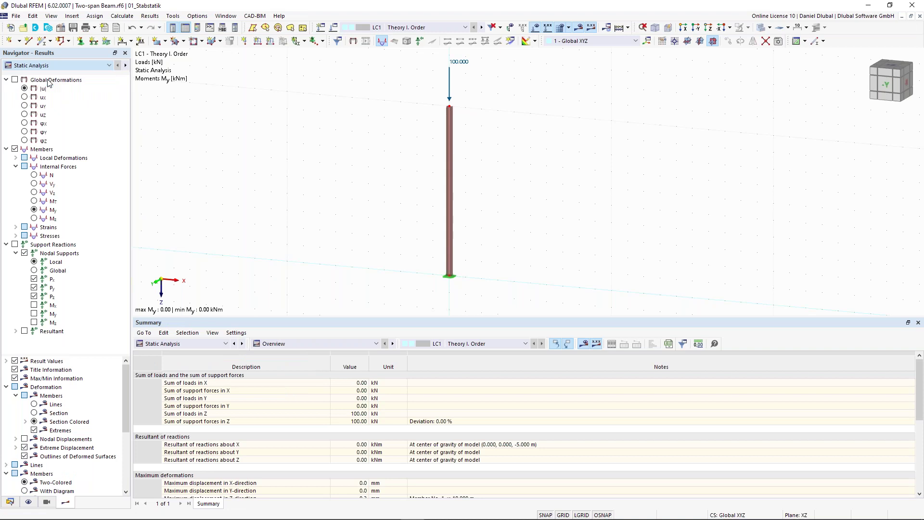
click(52, 66)
click(45, 82)
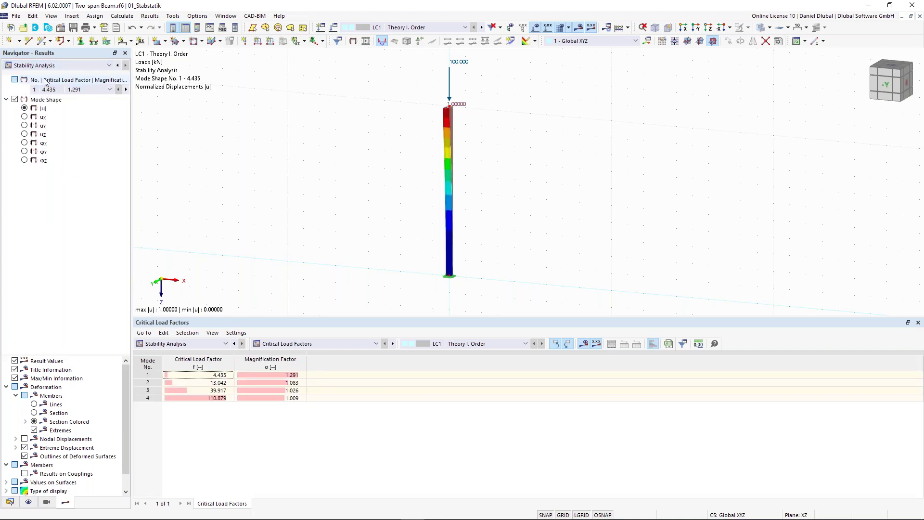
- Show the result display factors and set the Mode Shapes factor to 1.25
ctrl+middle_drag(603, 145, 586, 144)
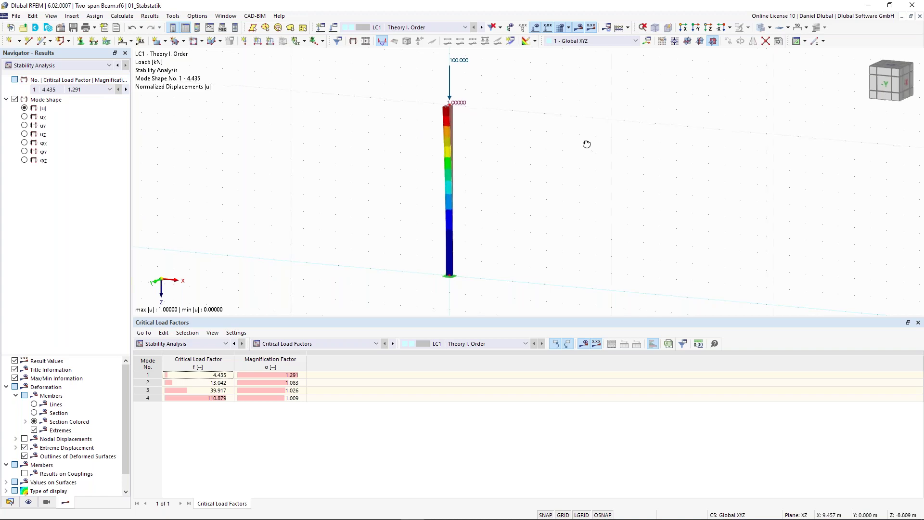
click(197, 28)
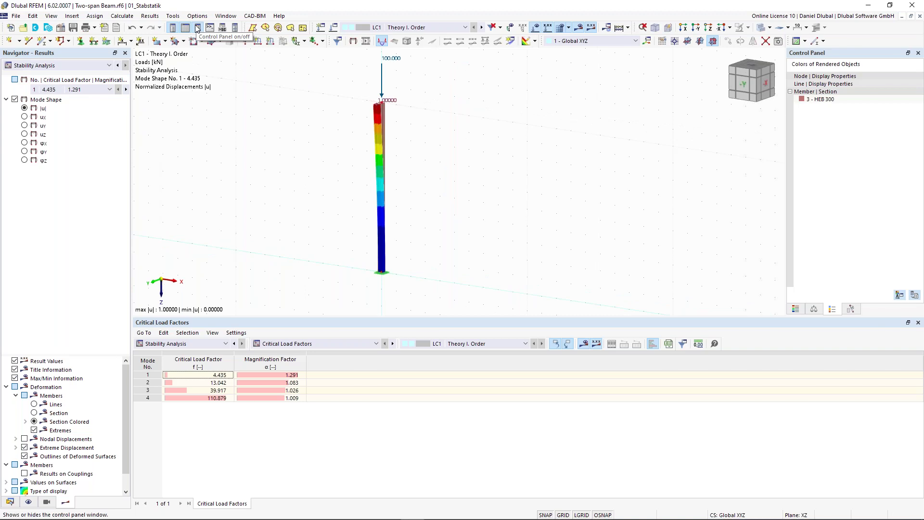
click(813, 310)
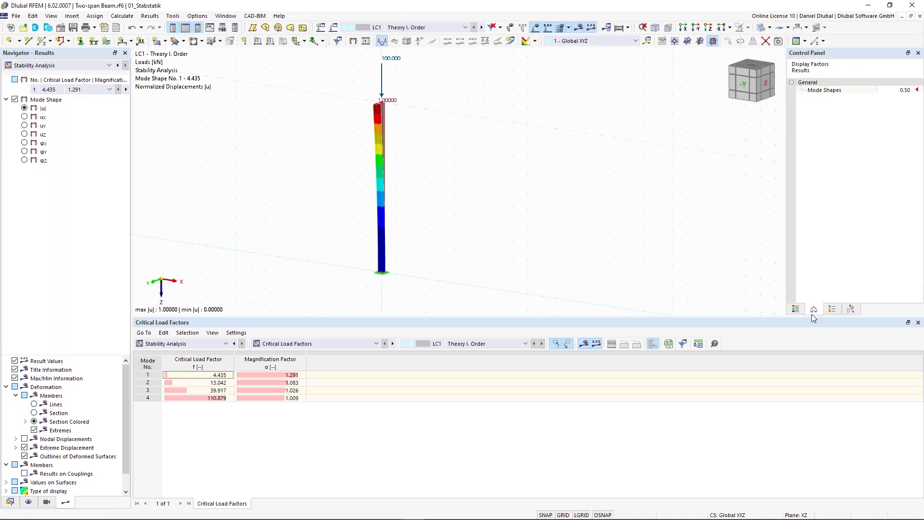
click(802, 310)
click(813, 309)
click(895, 90)
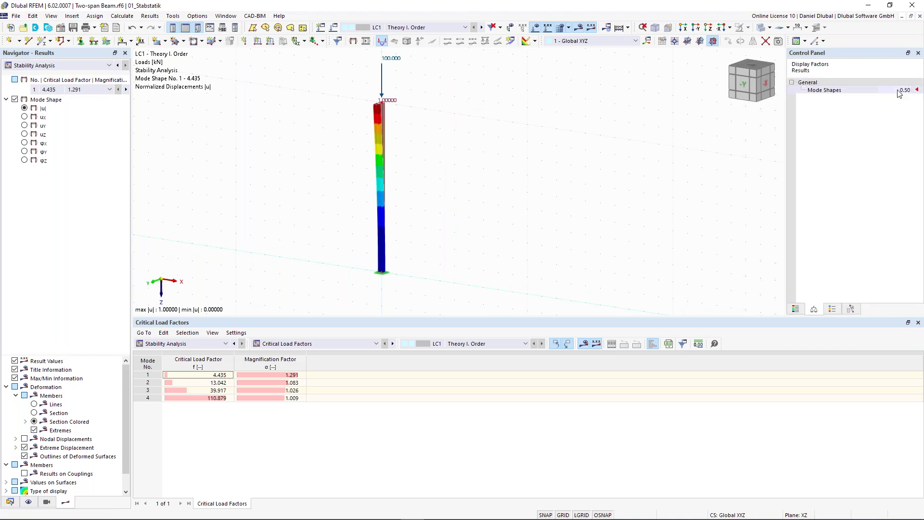
text(1.25)
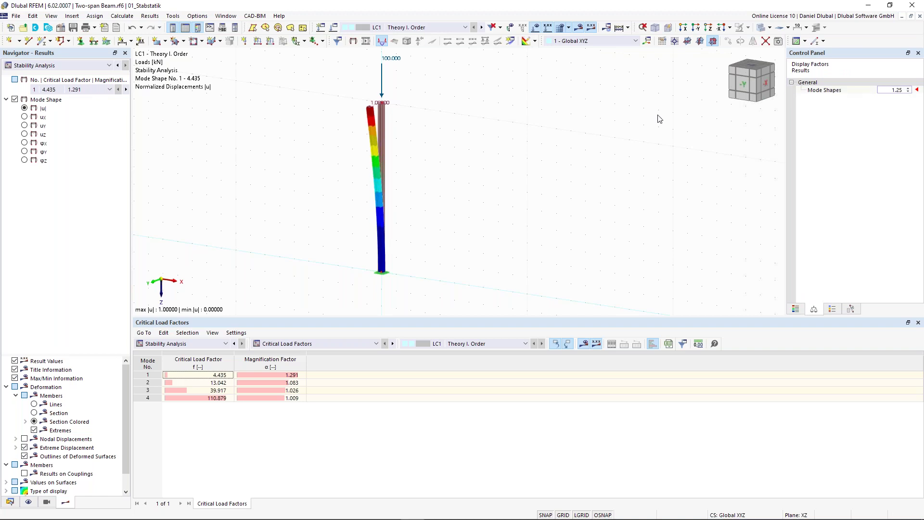
key(Return)
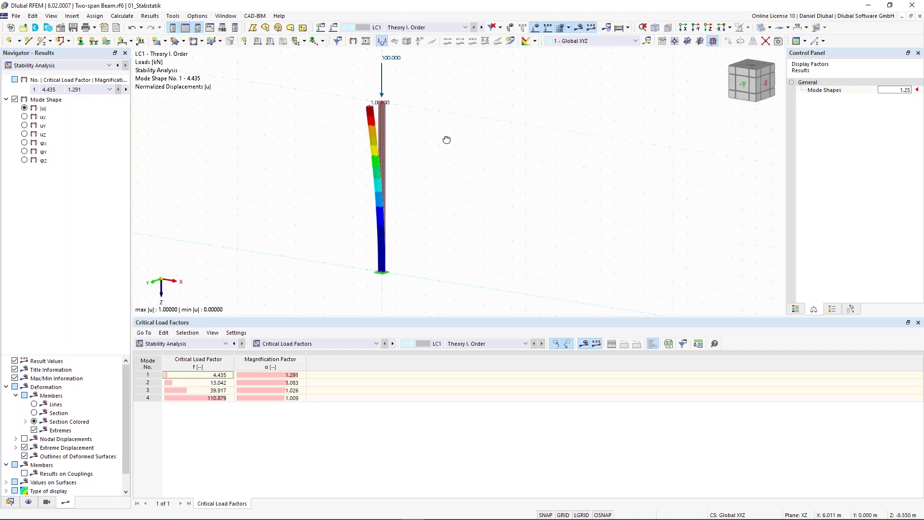
- Examine the buckling direction of mode shape 1 relative to the HEB 300 section at the column head
middle_drag(335, 101, 341, 129)
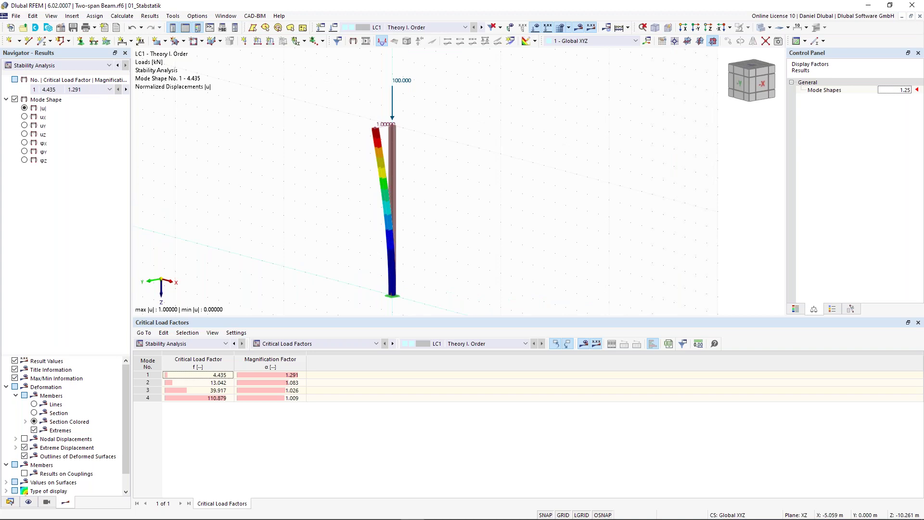
scroll(355, 116, up, 2)
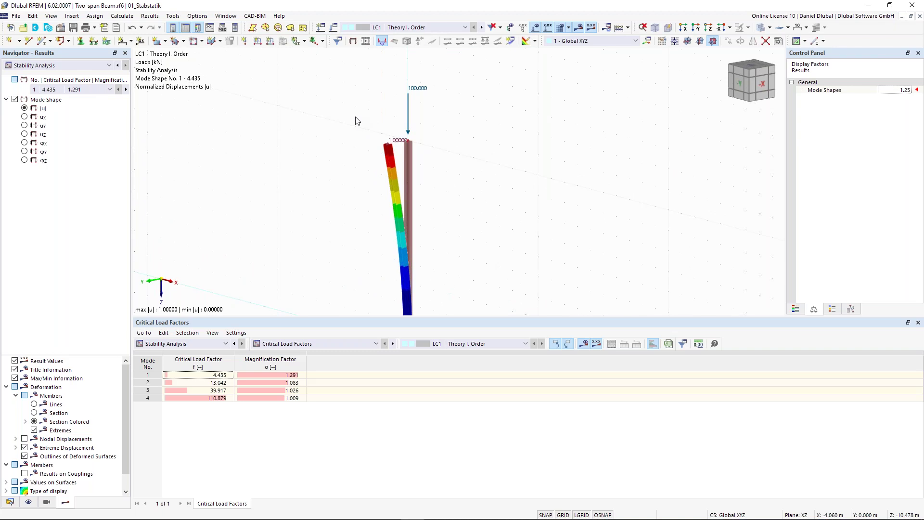
scroll(367, 120, up, 3)
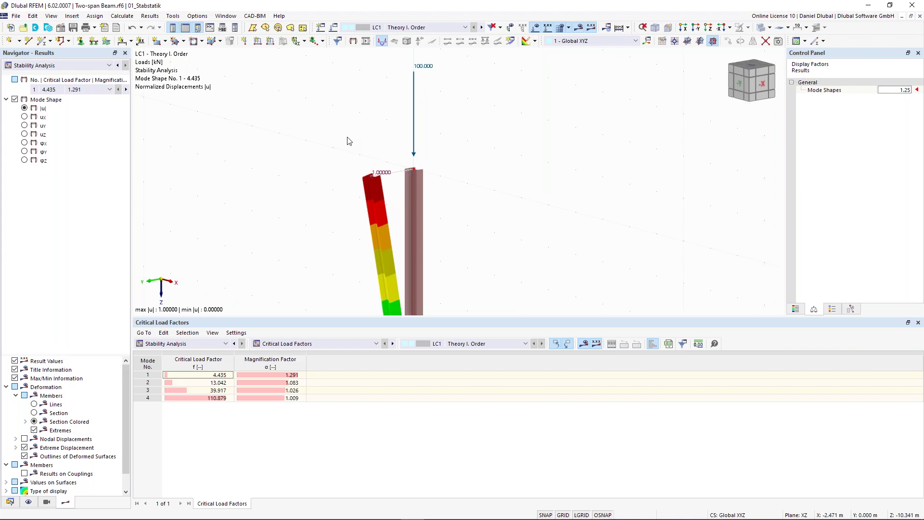
scroll(356, 147, up, 4)
middle_drag(369, 151, 362, 135)
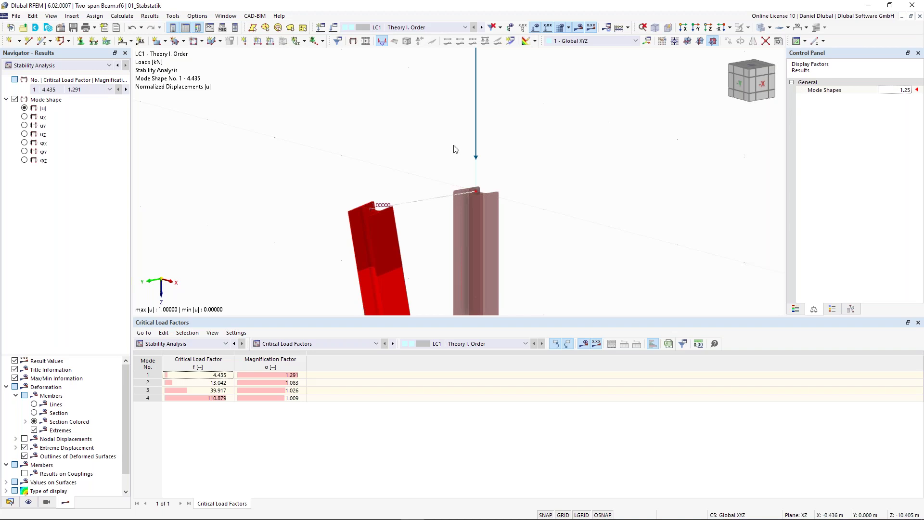
scroll(454, 149, down, 4)
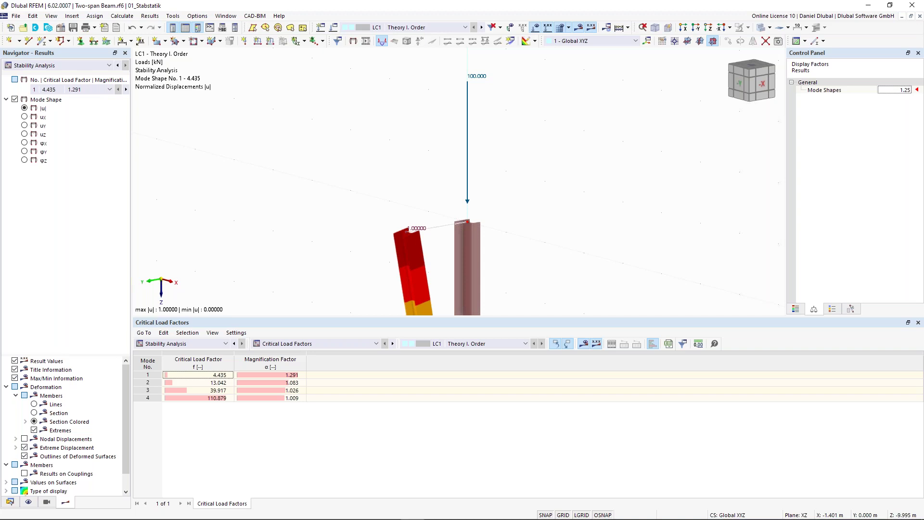
scroll(395, 186, up, 2)
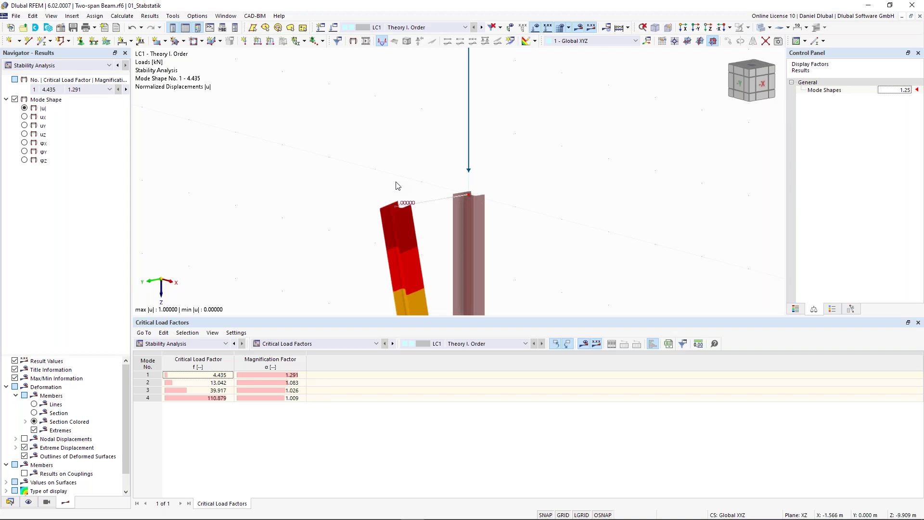
scroll(396, 186, up, 1)
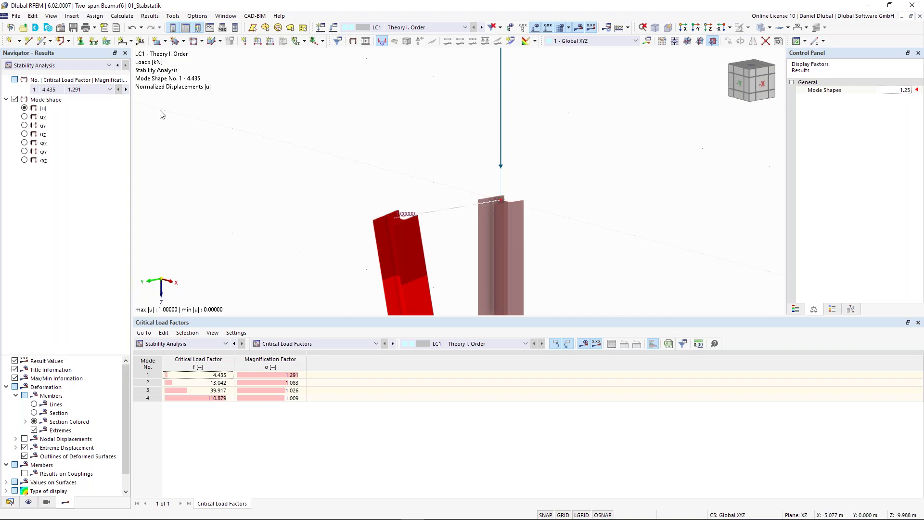
- Display mode shape 2 at the column head for comparison, and return to mode shape 1
click(100, 90)
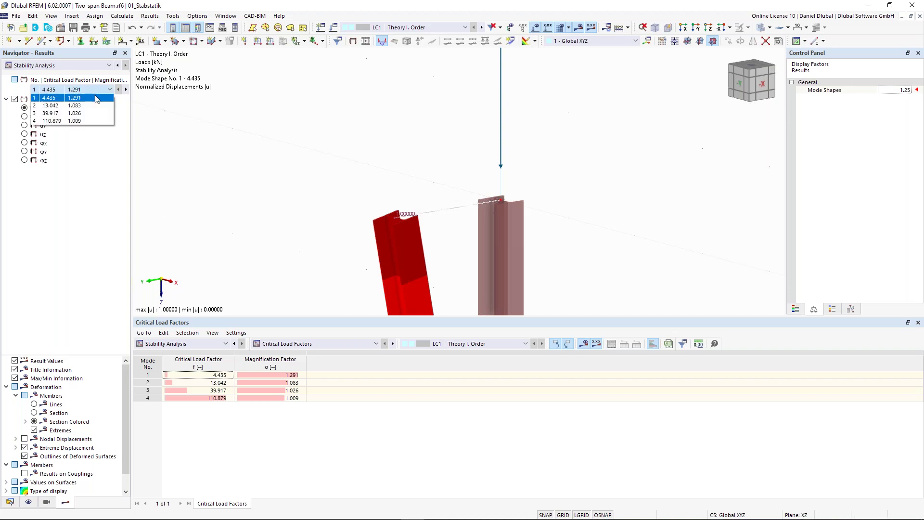
click(96, 104)
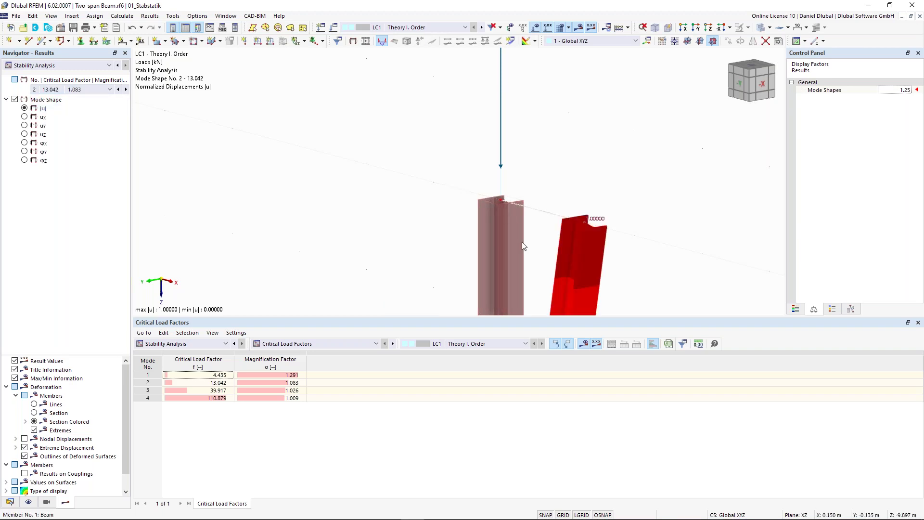
scroll(498, 221, down, 2)
middle_drag(484, 169, 438, 139)
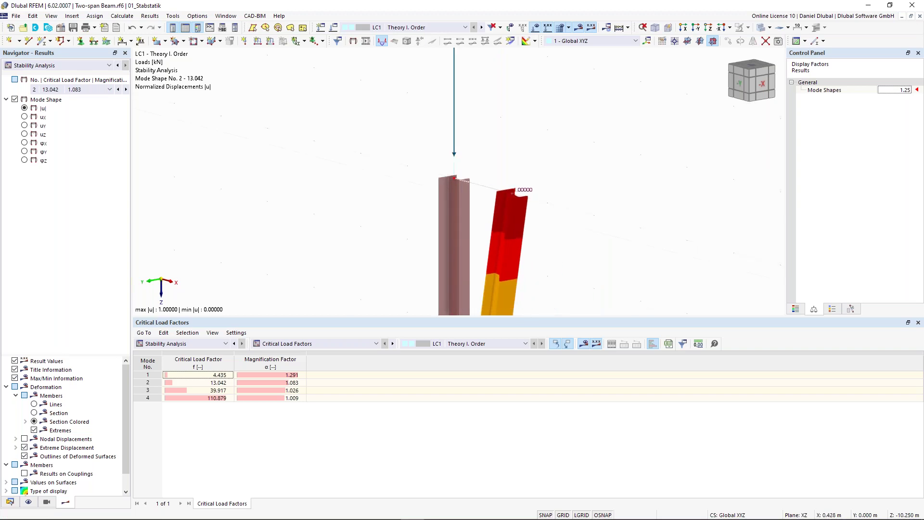
click(85, 98)
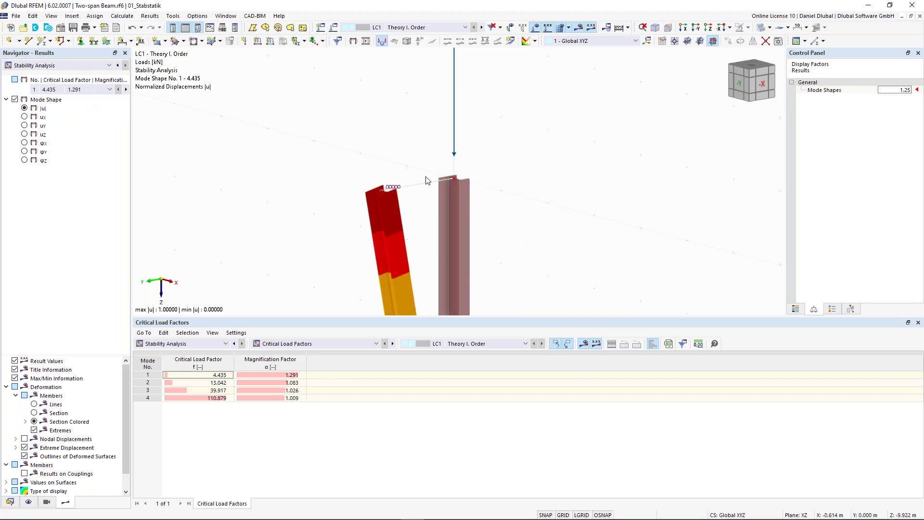
- Examine mode shape 1 over the column's full height together with its magnification factor in the critical load factors table
scroll(356, 163, down, 2)
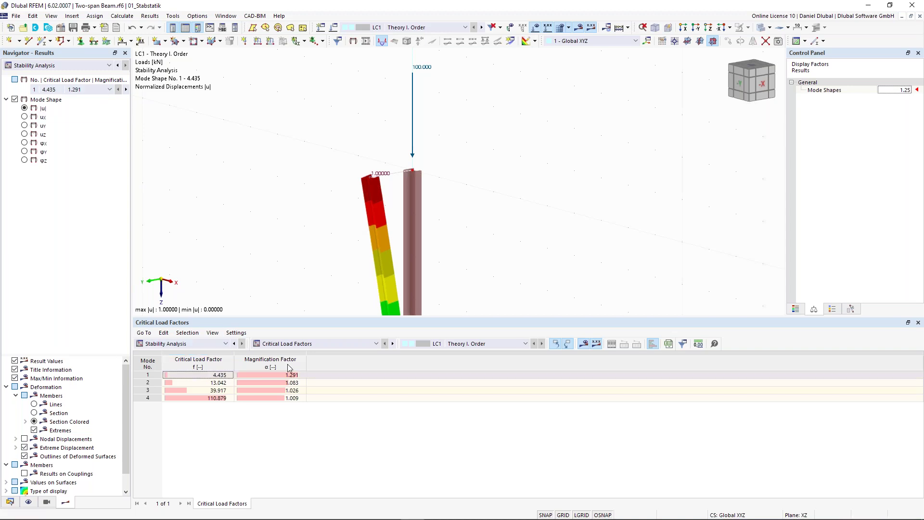
click(291, 344)
click(294, 352)
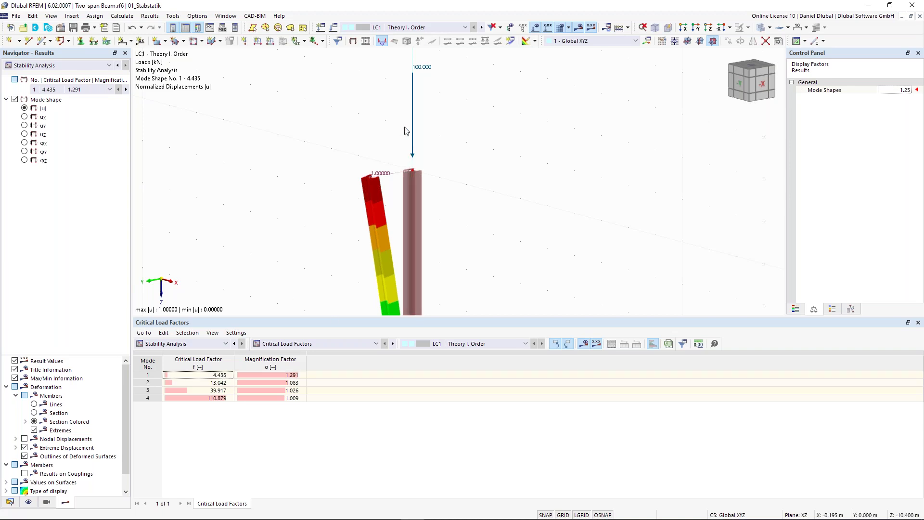
mouse_move(413, 99)
scroll(268, 127, down, 2)
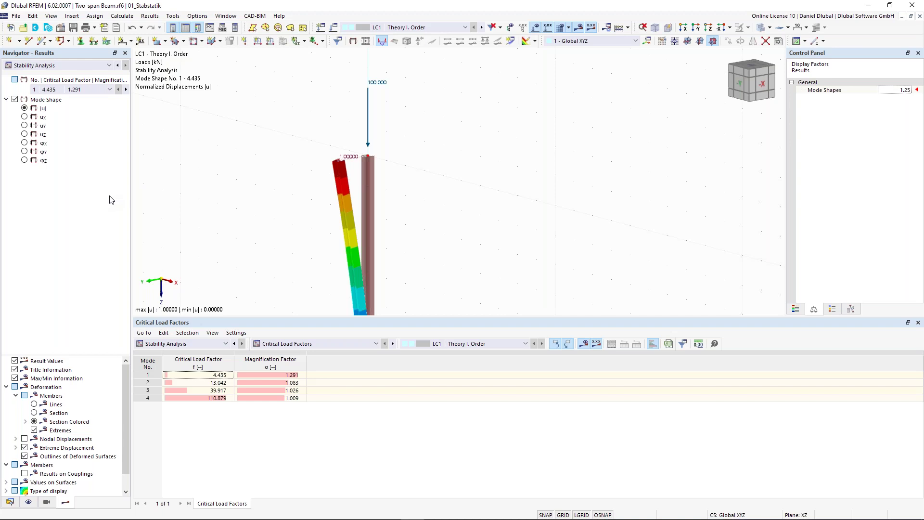
click(291, 375)
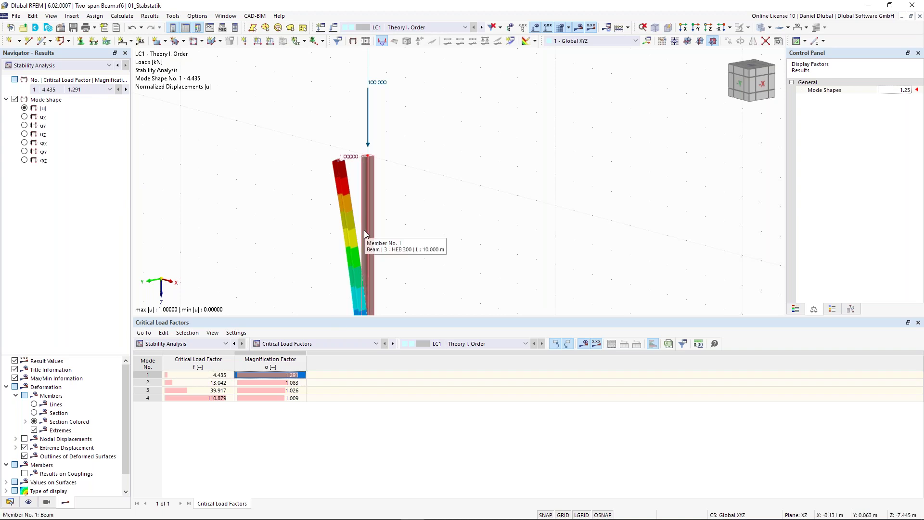
scroll(318, 243, down, 2)
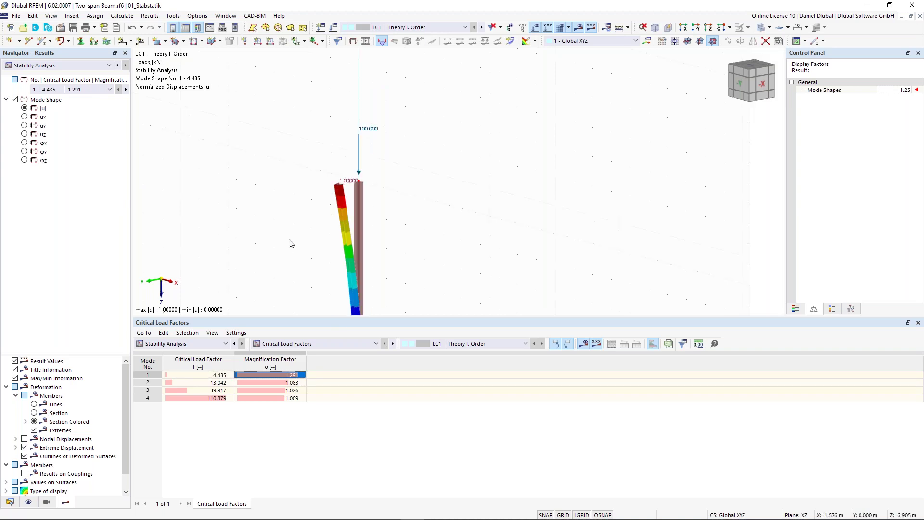
middle_drag(268, 211, 269, 140)
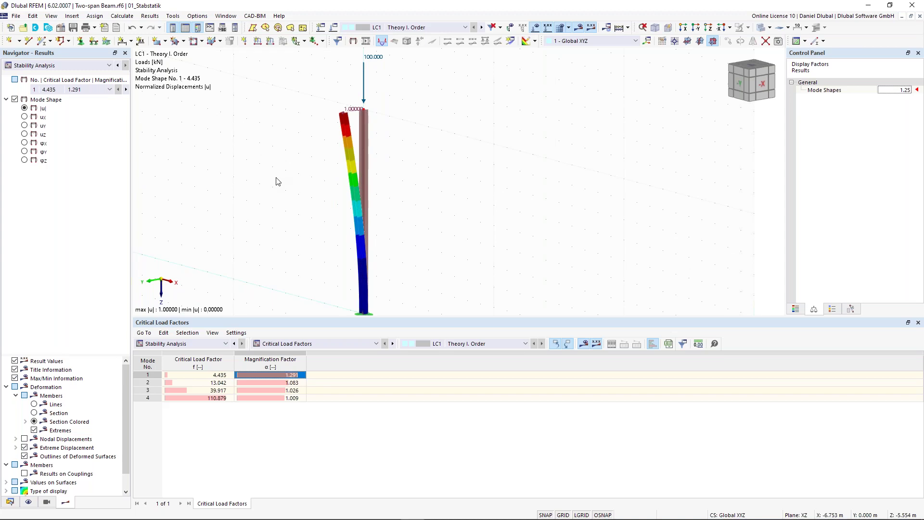
middle_drag(289, 233, 290, 226)
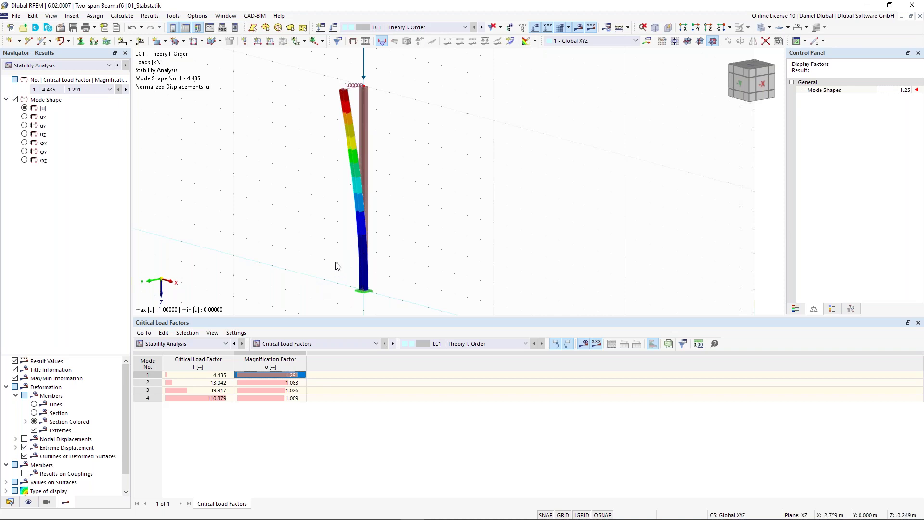
middle_drag(328, 174, 299, 200)
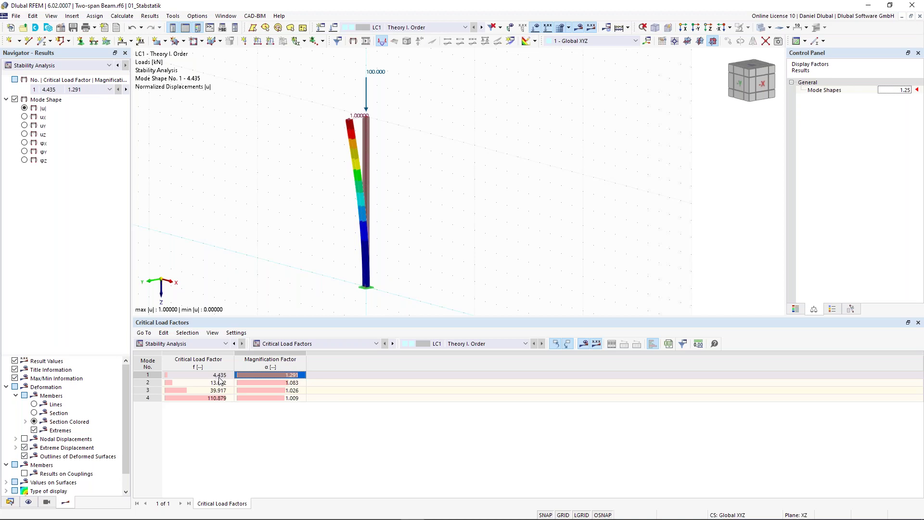
- Switch to load case LC2 and set the vertical force FZ of the nodal load at the column head to 444 kN
click(442, 26)
click(423, 43)
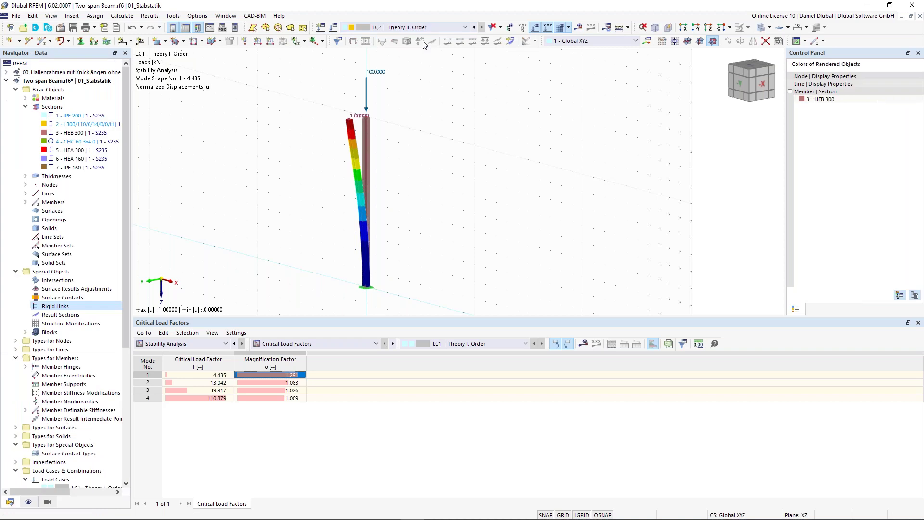
double_click(366, 86)
drag(366, 94, 458, 42)
double_click(494, 148)
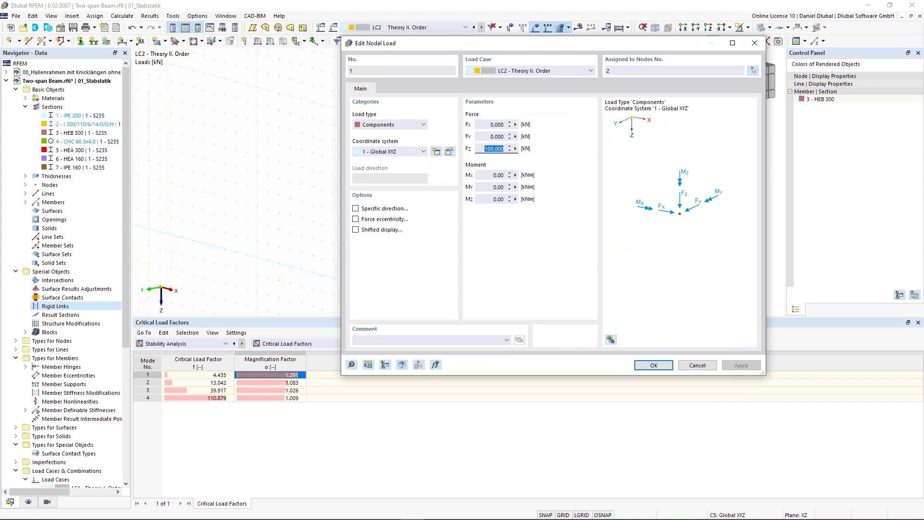
text(444)
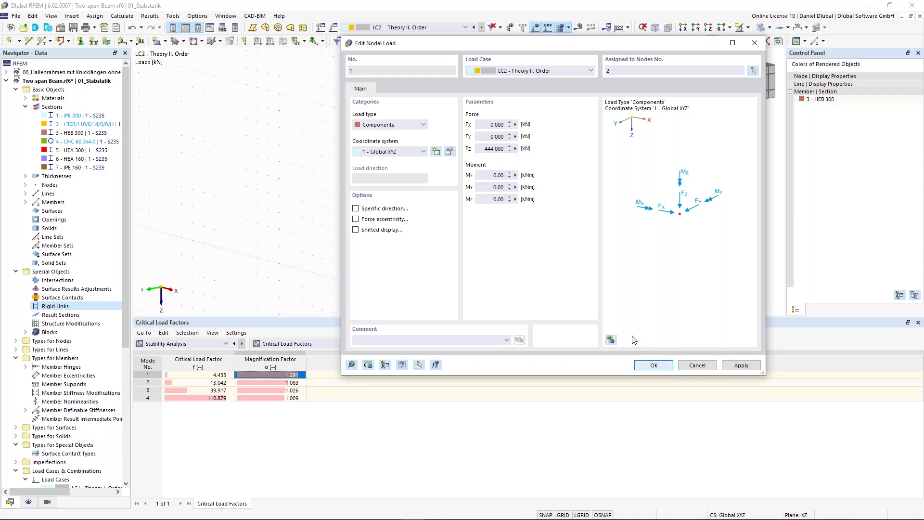
click(653, 366)
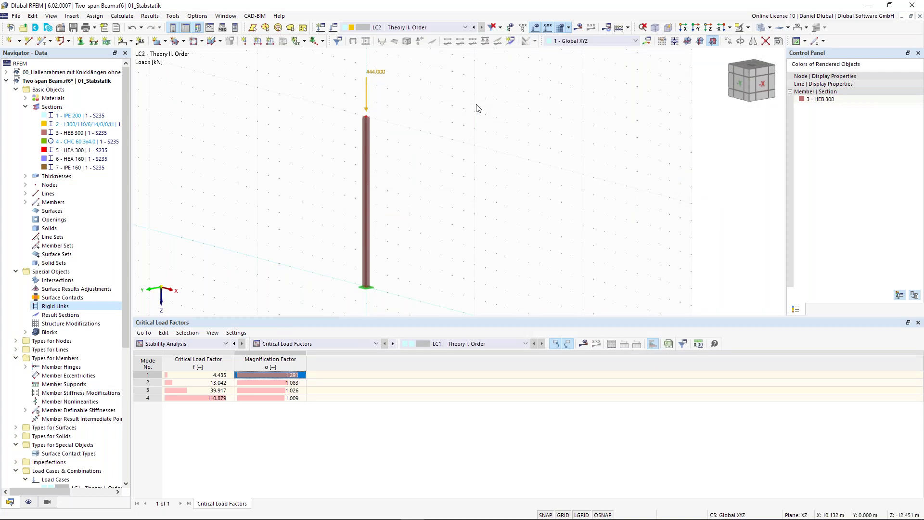
- Run the calculation of load case LC2 and check the nodal load at the column head
click(580, 28)
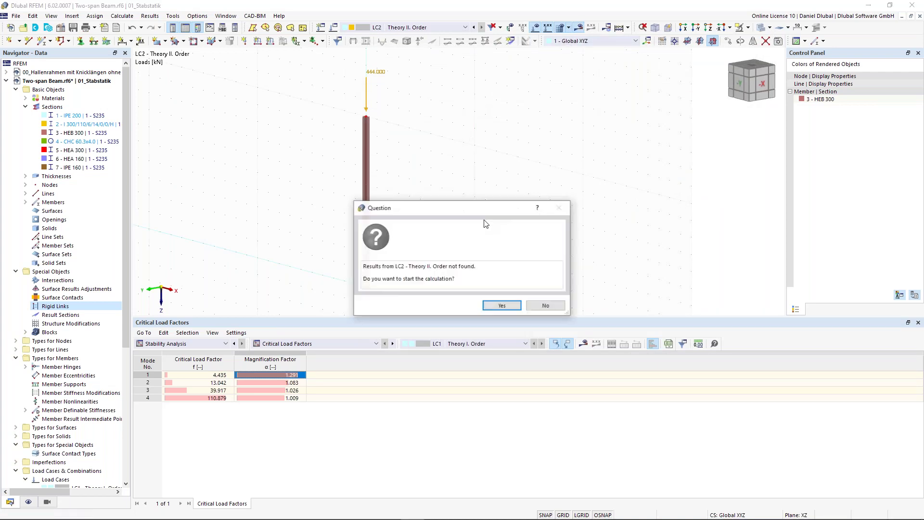
click(503, 303)
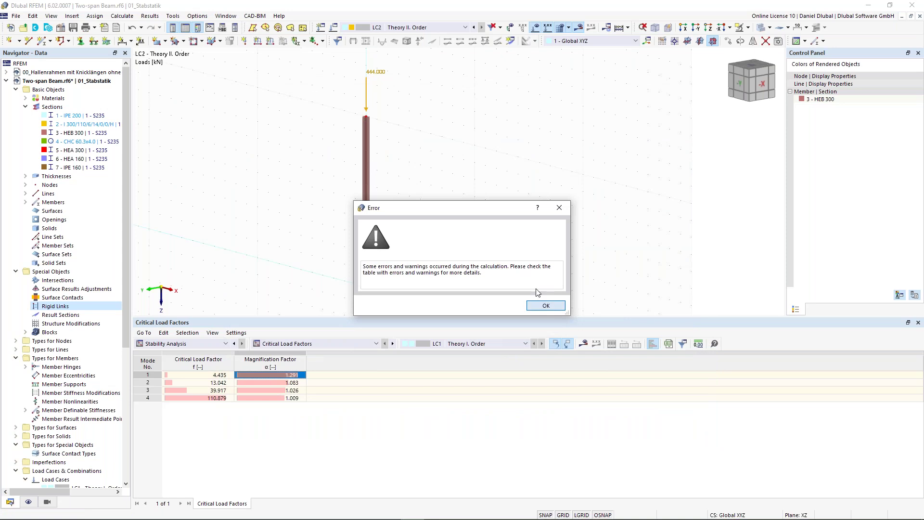
click(545, 305)
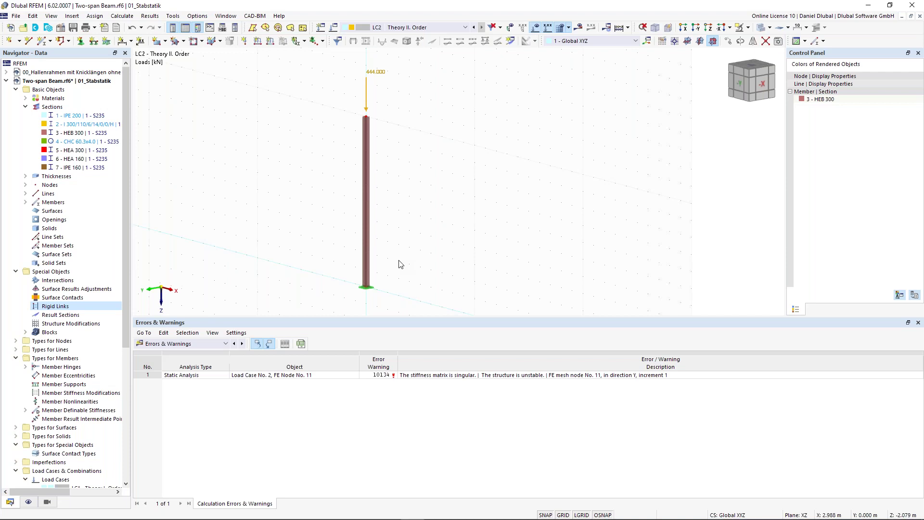
click(378, 73)
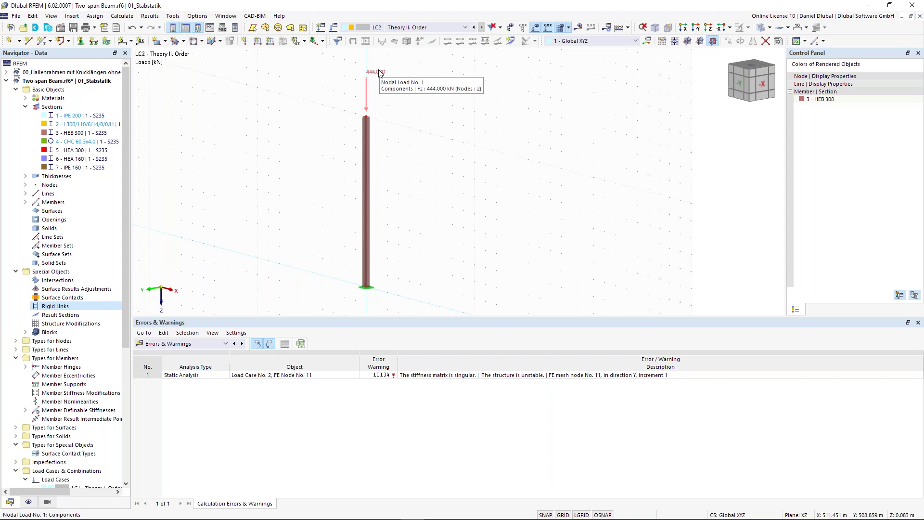
key(Escape)
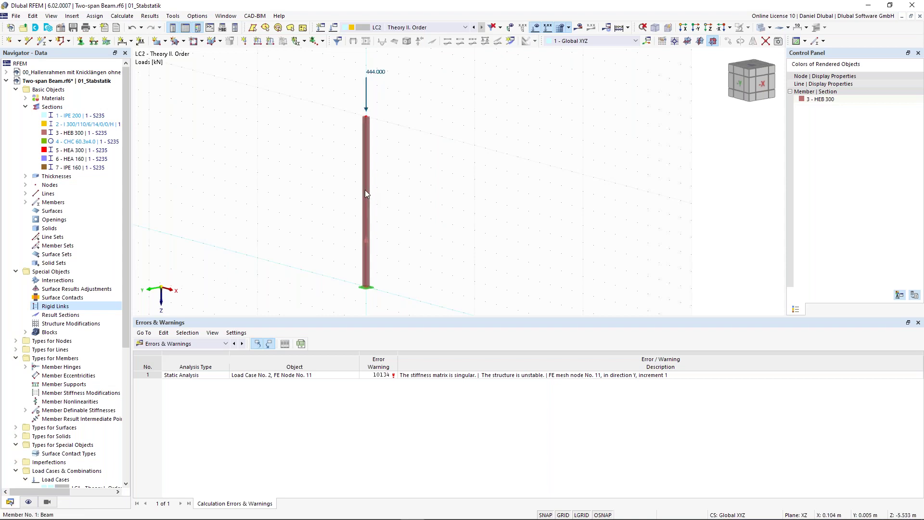
- Return to load case LC1 and display the stability analysis table of effective lengths and critical loads by member
click(440, 26)
click(424, 34)
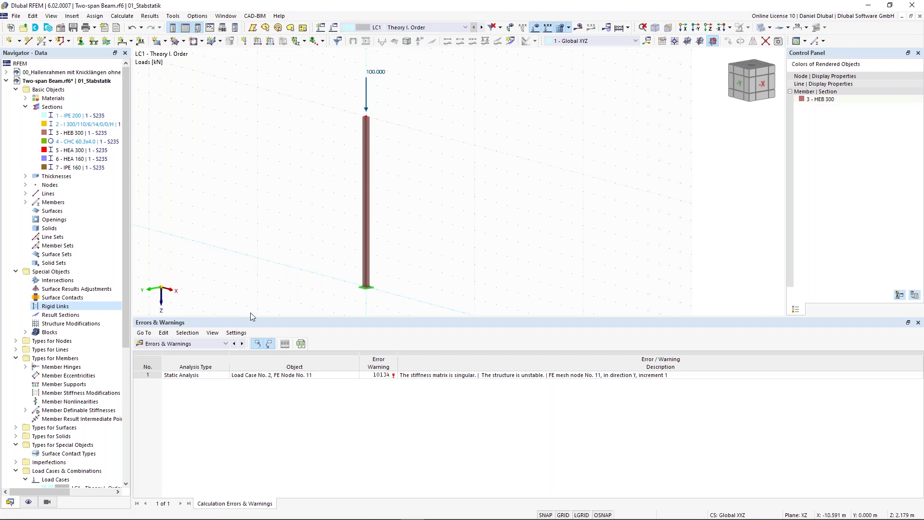
click(224, 343)
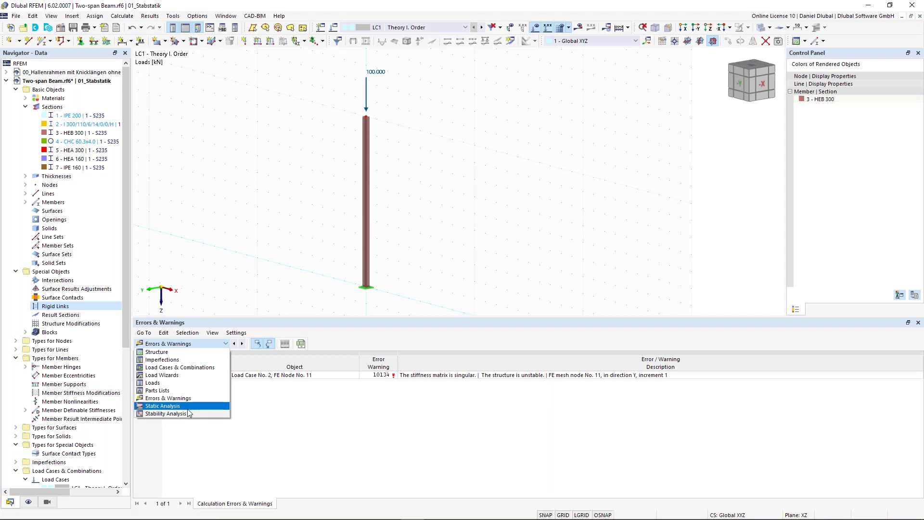
click(188, 413)
click(305, 343)
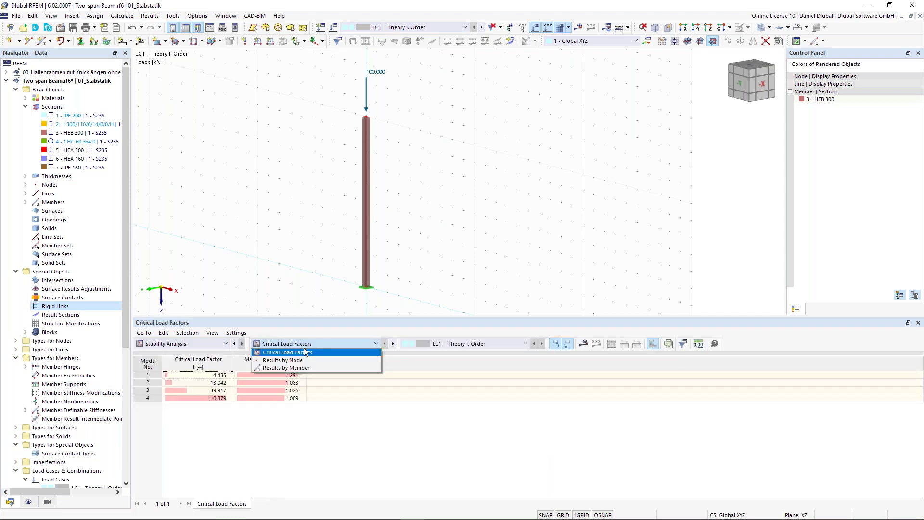
click(303, 368)
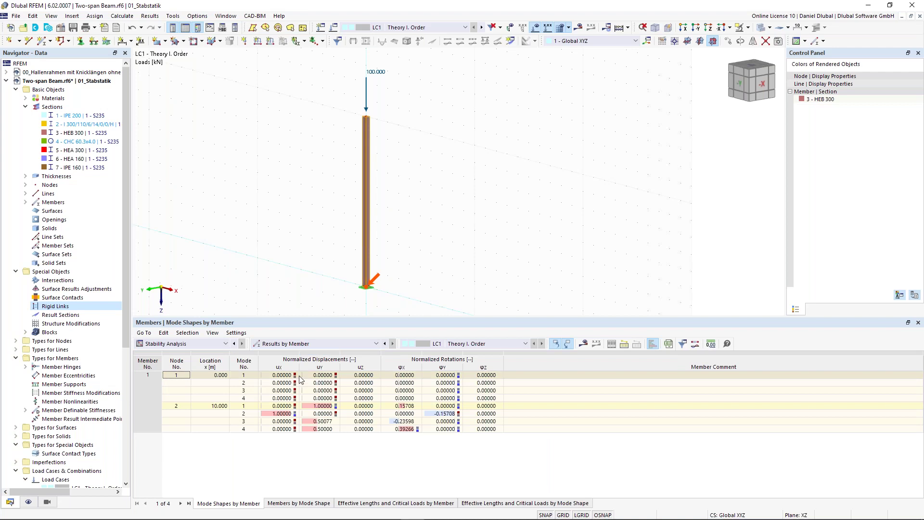
click(373, 505)
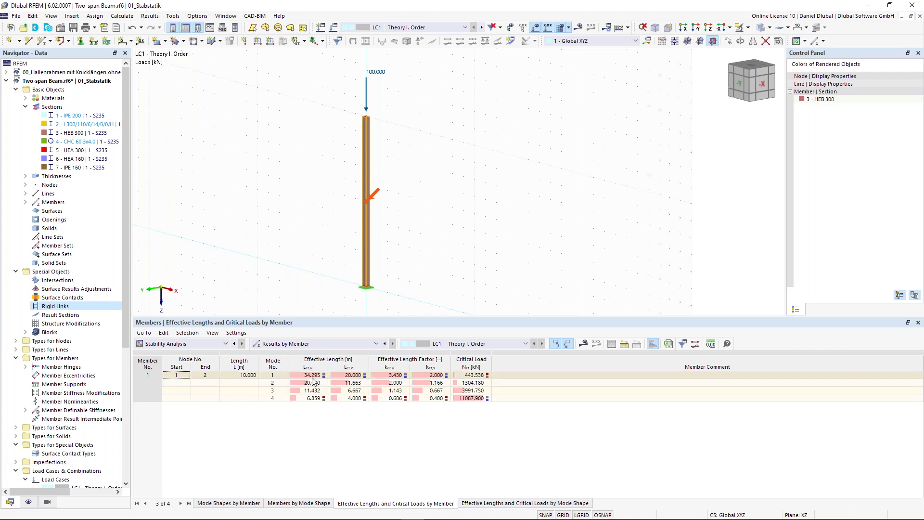
- Examine the column's effective lengths, effective length factors and critical loads for modes 1 and 2
click(472, 376)
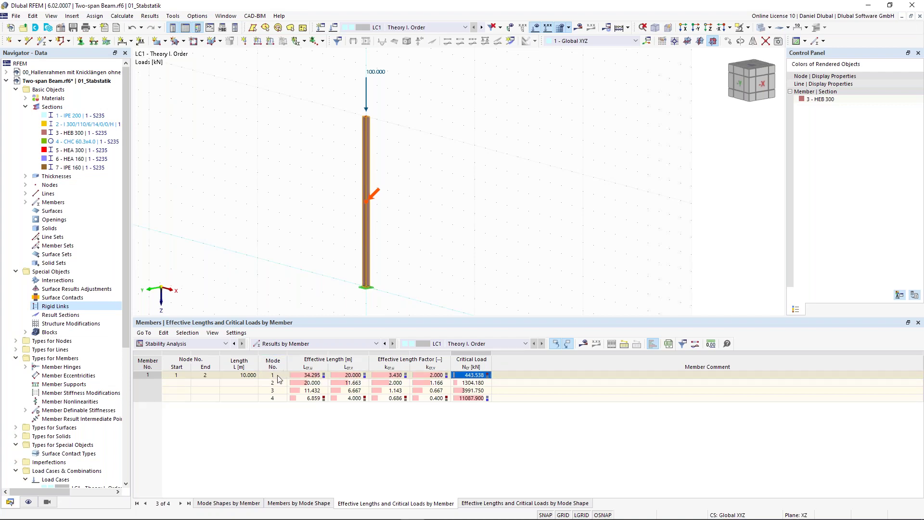
click(357, 376)
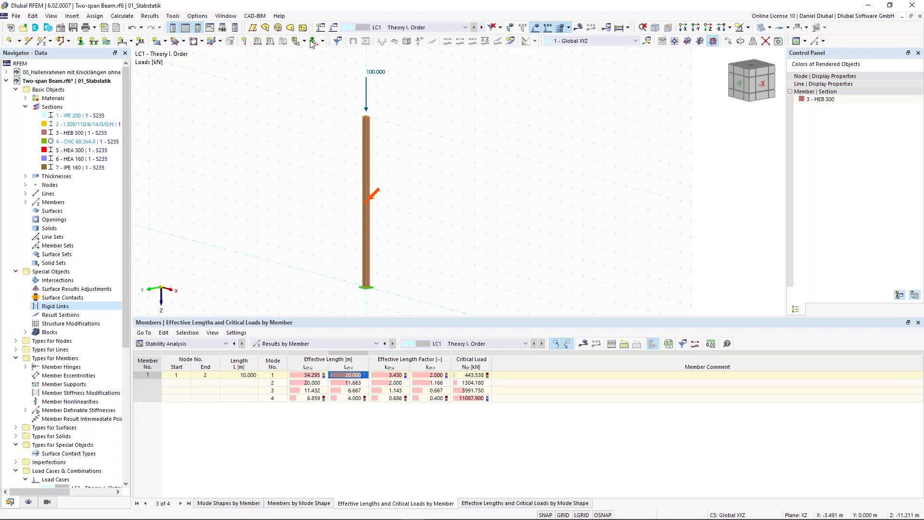
scroll(337, 251, down, 3)
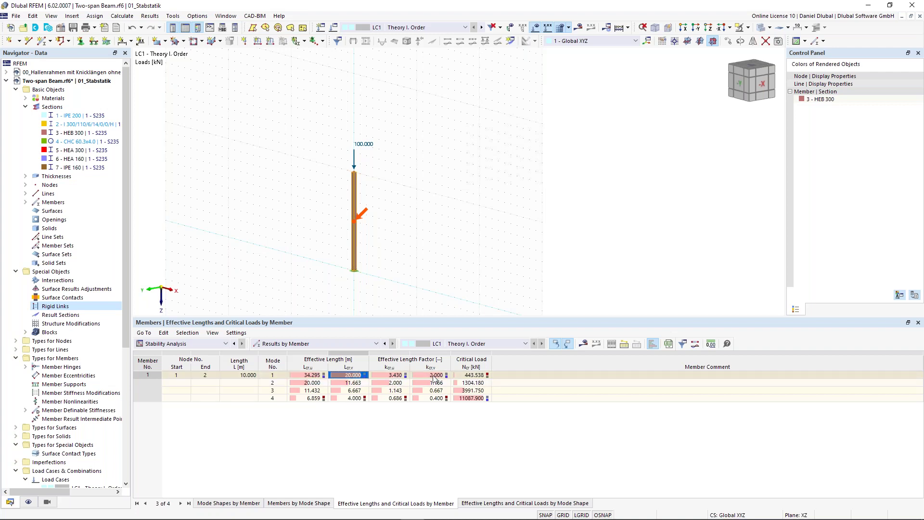
click(481, 378)
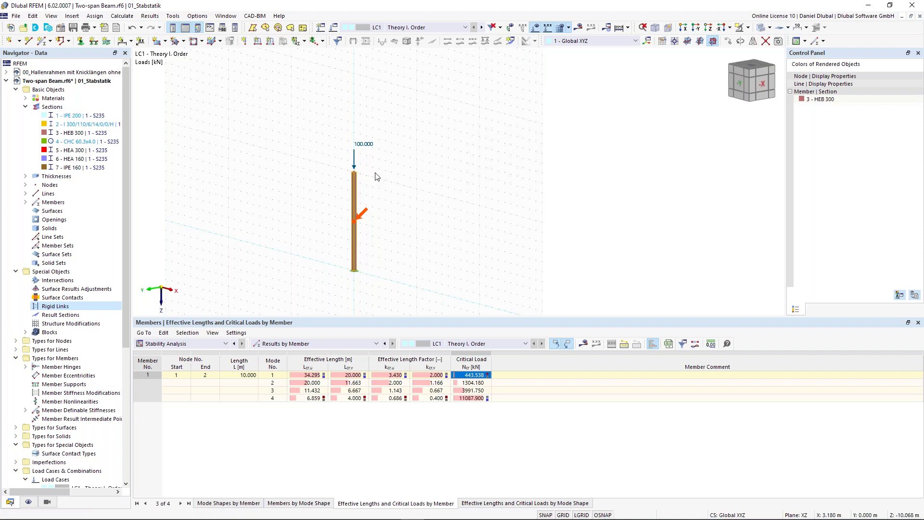
mouse_move(365, 145)
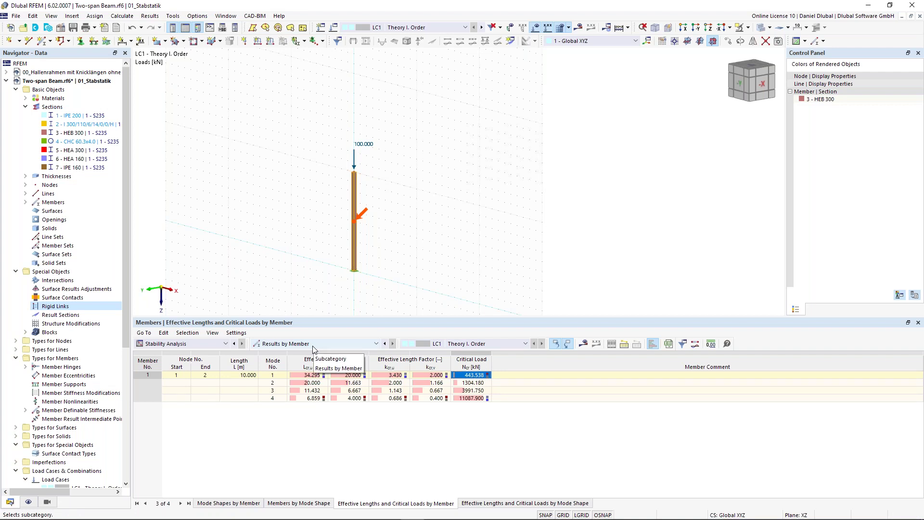
click(320, 384)
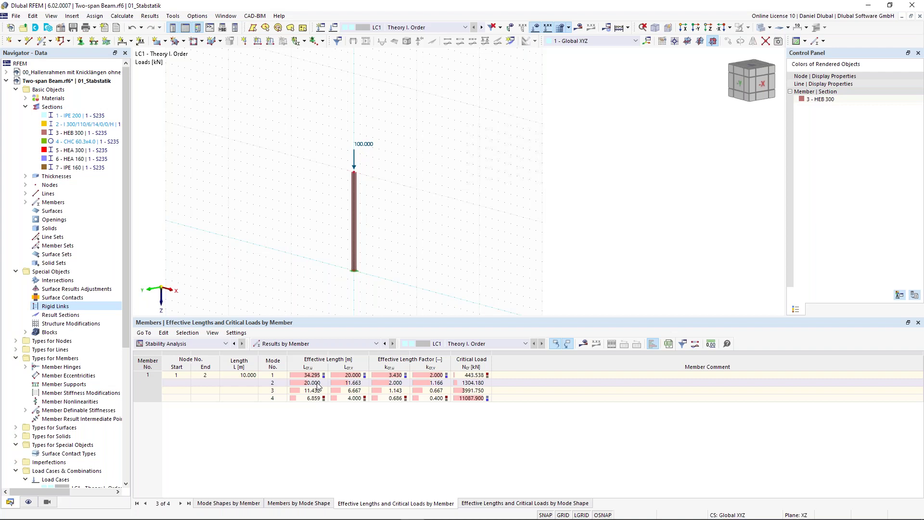
- Review the axes and moments of inertia of the HEB 300 section, and close its properties without changes
click(68, 134)
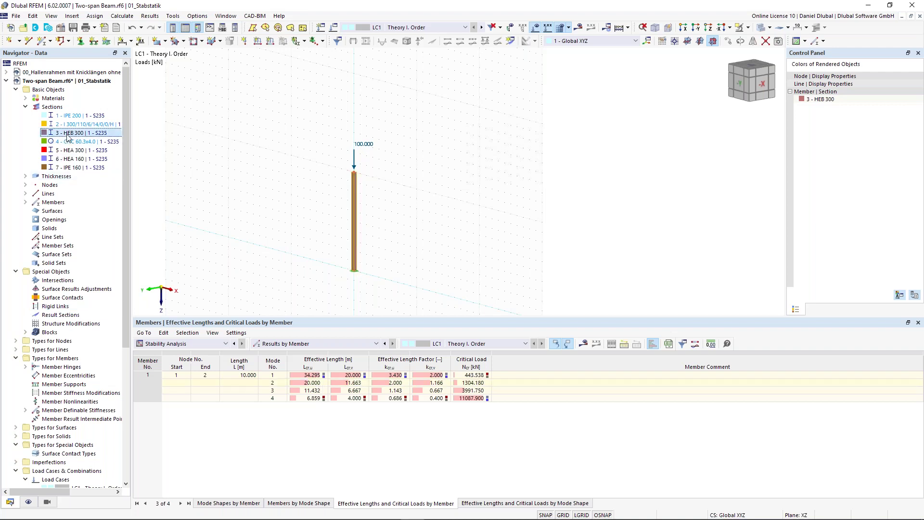
double_click(68, 134)
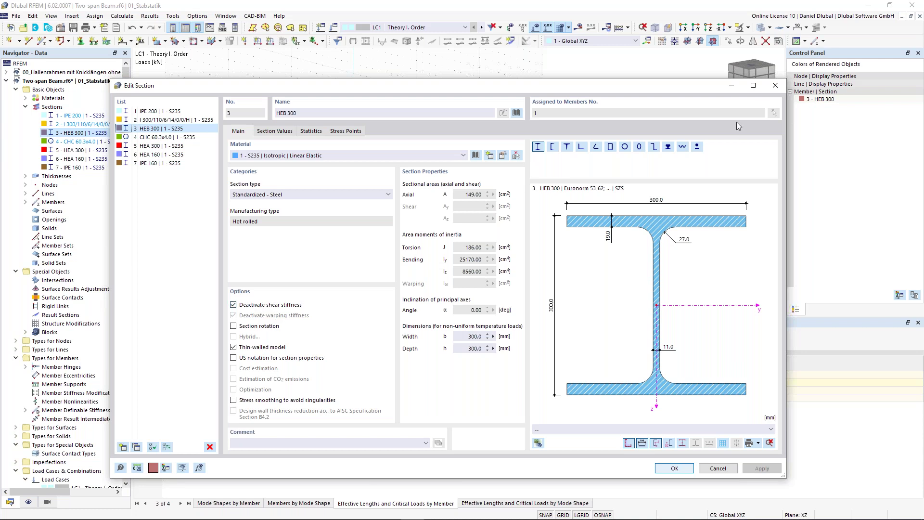
click(775, 87)
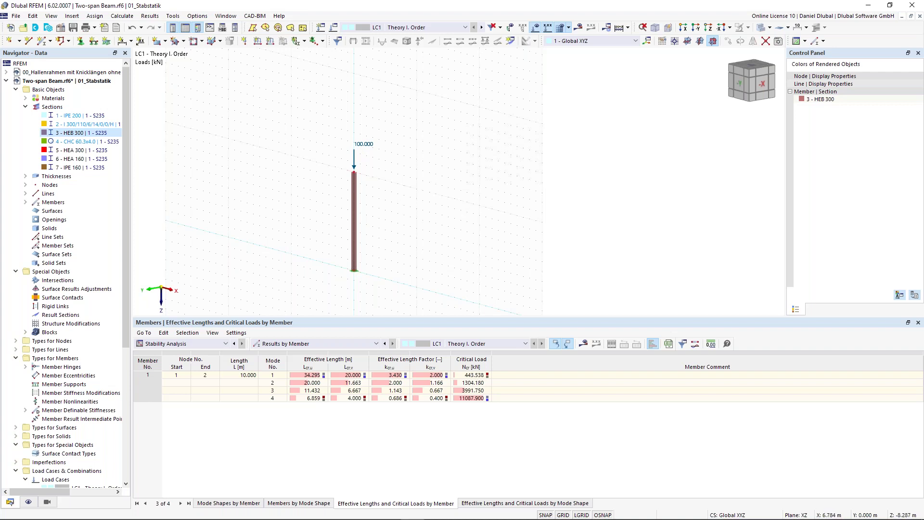
- Copy the column with its base support and head load 10 m in the X direction
ctrl+middle_drag(427, 197, 466, 169)
middle_drag(465, 169, 449, 135)
middle_drag(419, 240, 417, 233)
drag(267, 60, 439, 274)
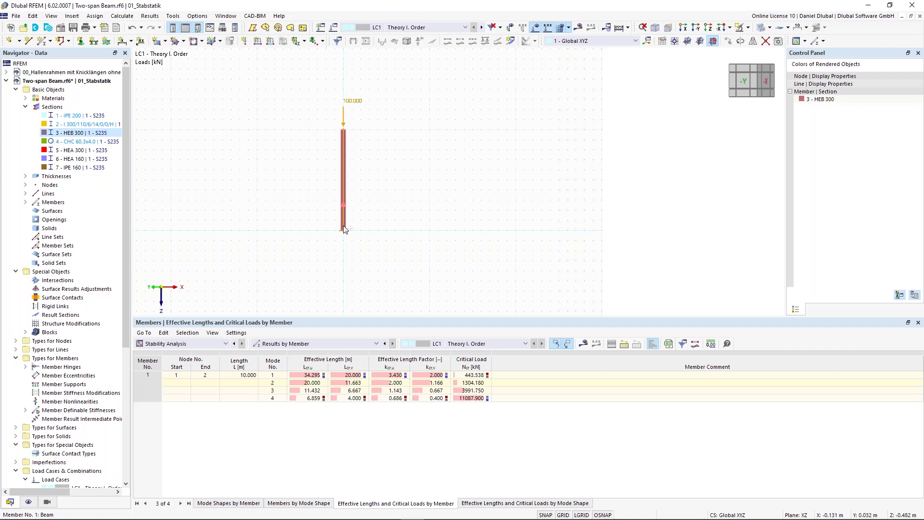
ctrl+drag(344, 225, 431, 235)
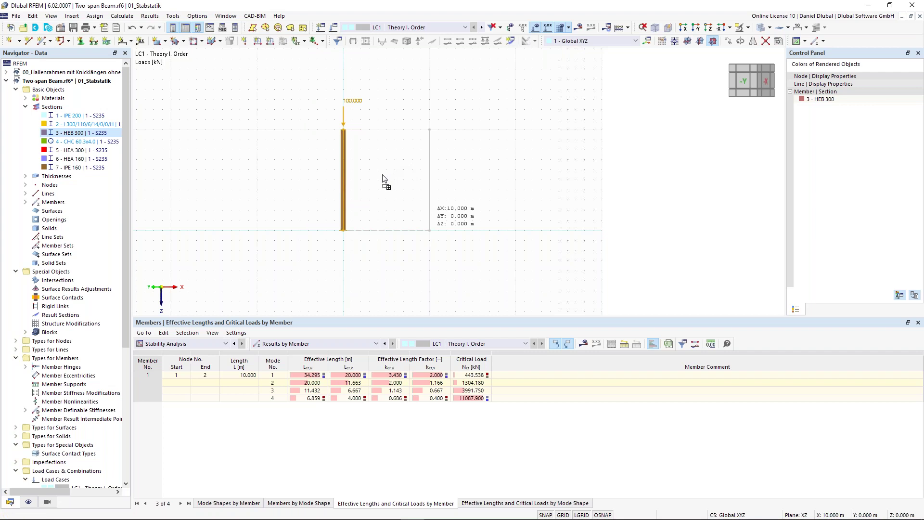
ctrl+middle_drag(383, 175, 371, 172)
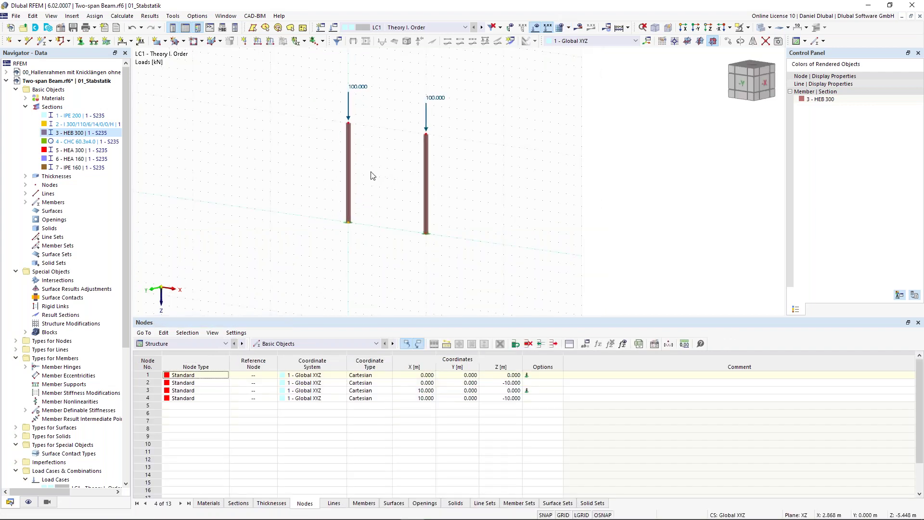
scroll(371, 172, up, 1)
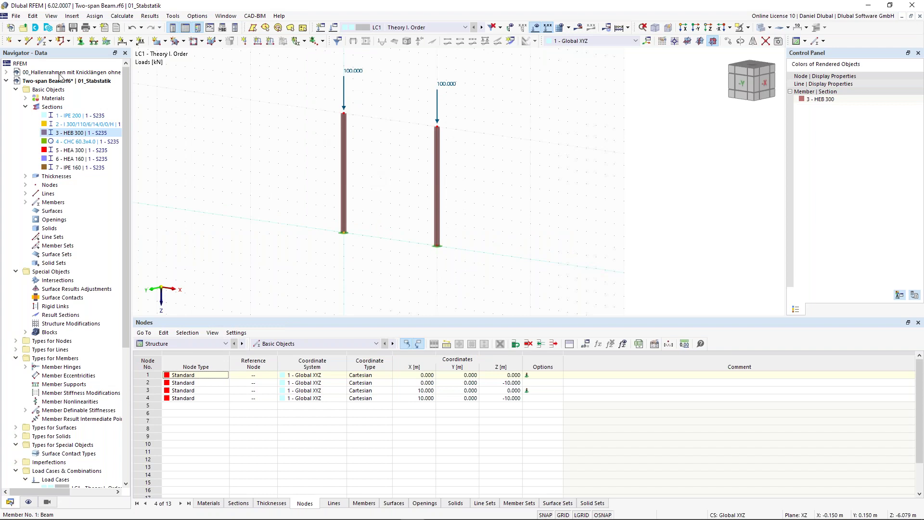
- Start a new beam member and create the section IPE 300 | EN 10365:2017 | ArcelorMittal (2018) in material S235 for it
click(45, 46)
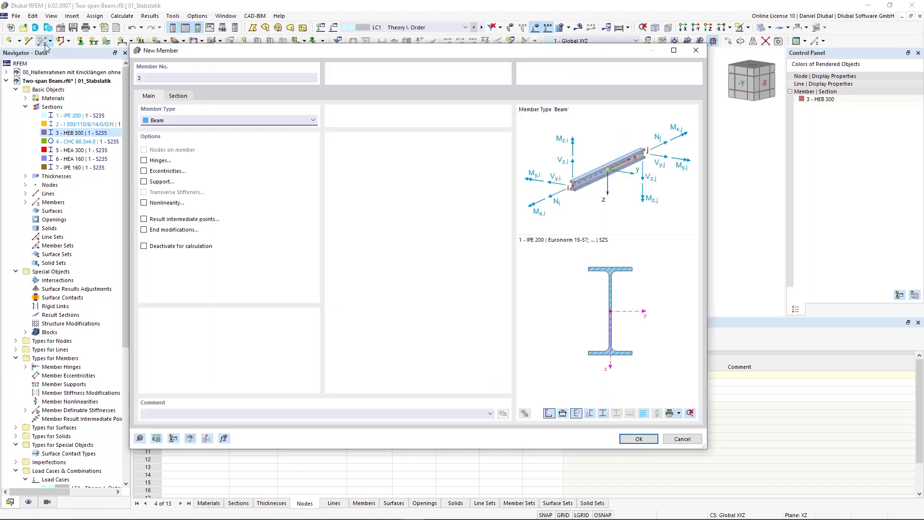
click(178, 96)
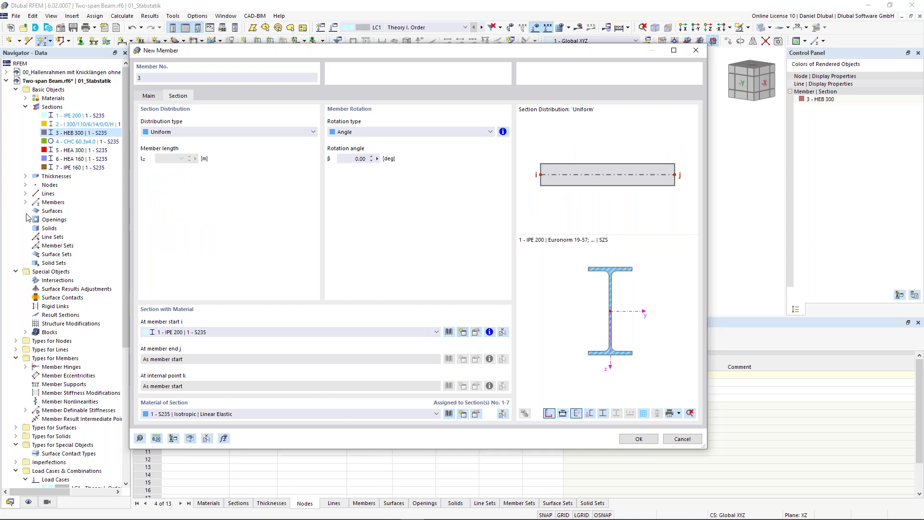
drag(285, 113, 351, 99)
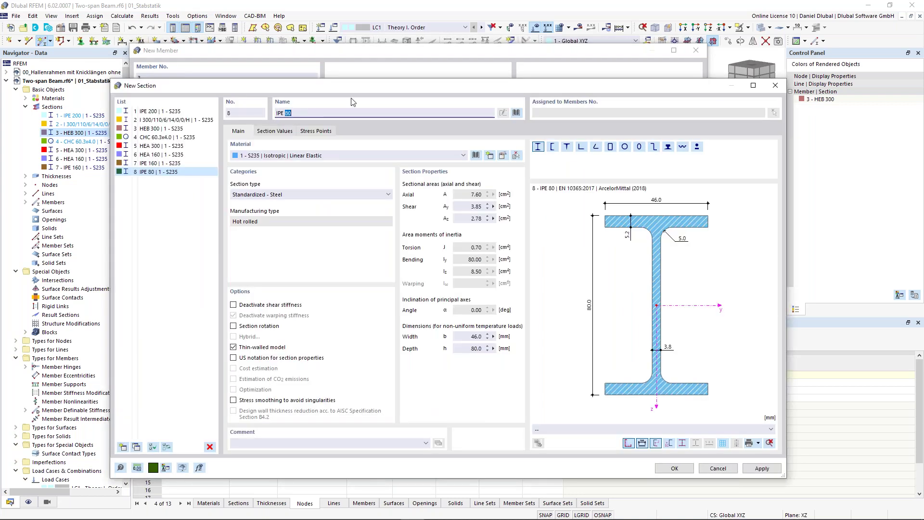
text(3)
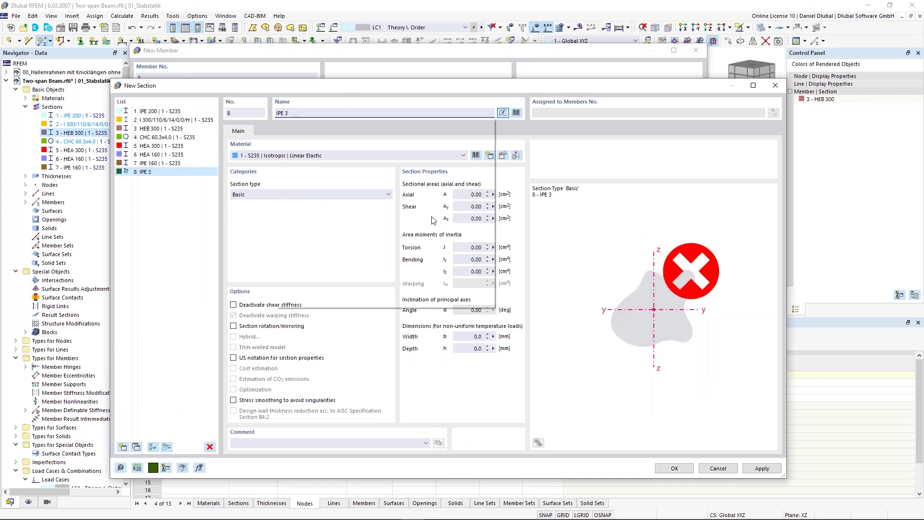
text(00)
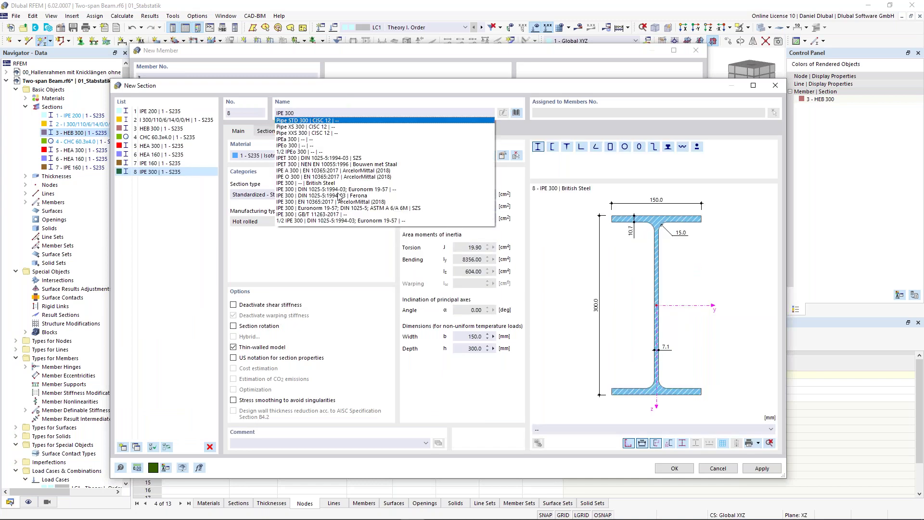
click(322, 202)
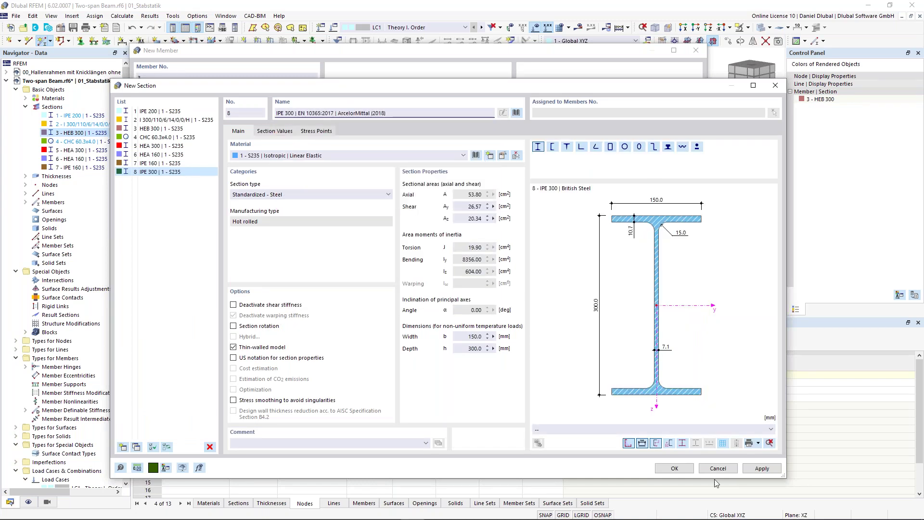
click(679, 468)
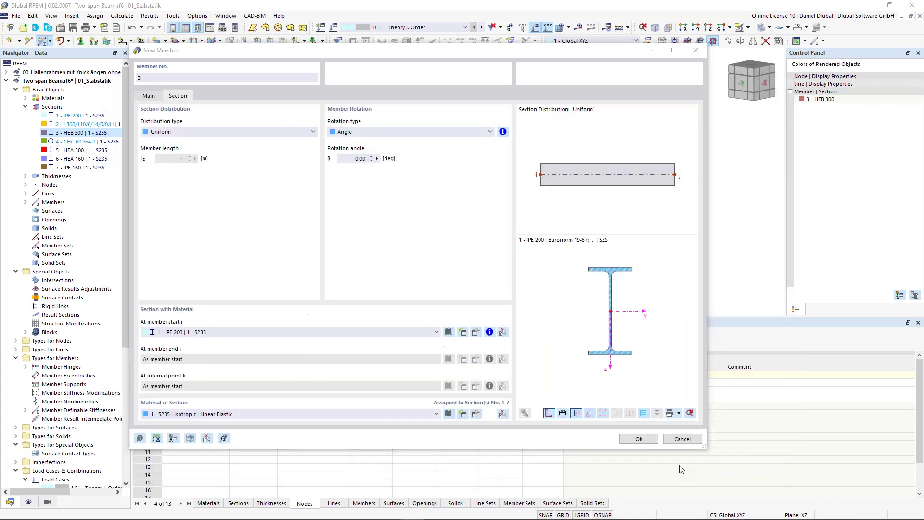
- Place the IPE 300 beam member between the heads of the two columns
click(638, 440)
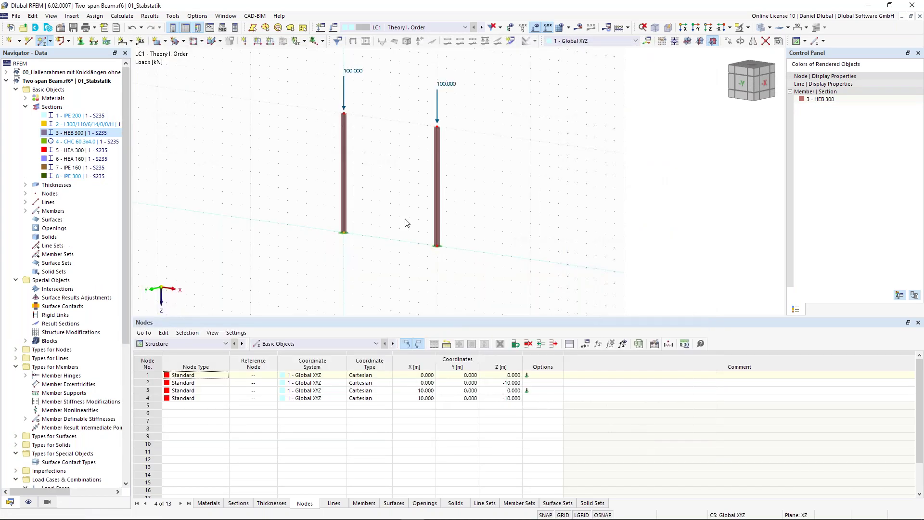
click(343, 113)
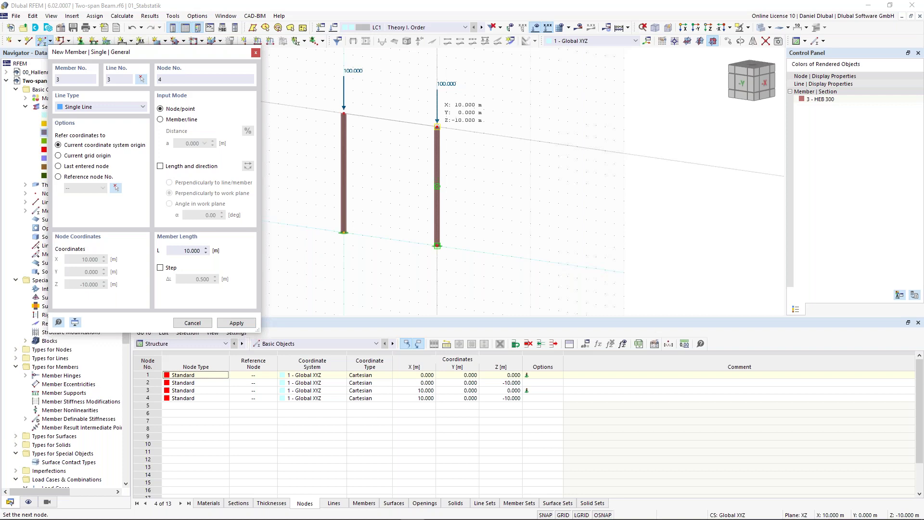
click(437, 126)
key(Escape)
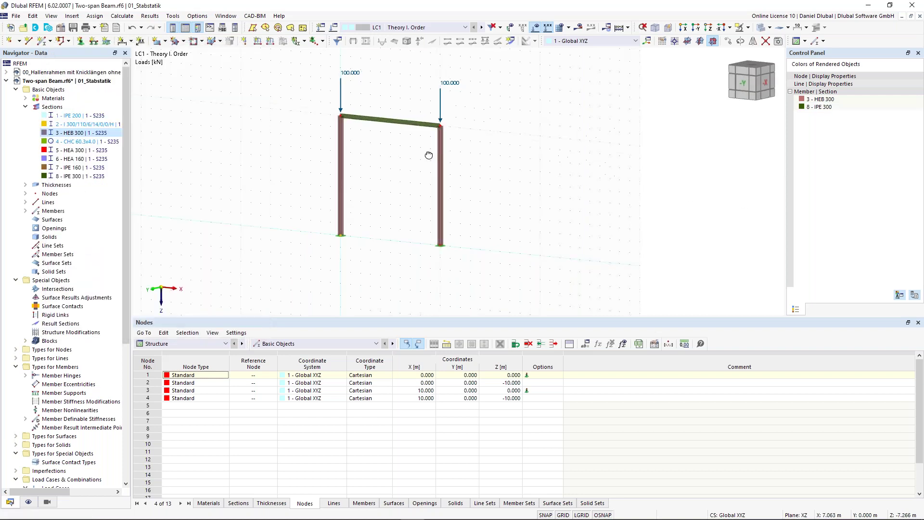
- Set the Z coordinate of both column head nodes to -6 m
double_click(335, 75)
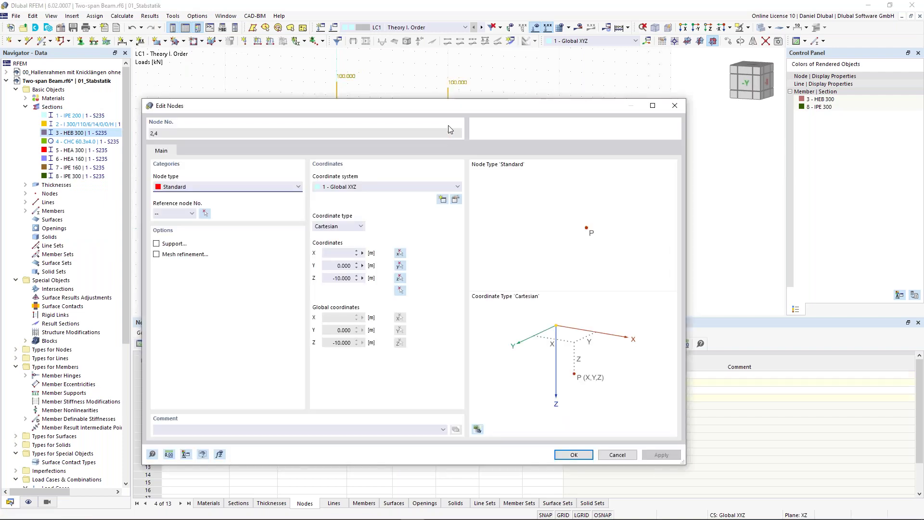
double_click(336, 278)
text(-6)
click(574, 454)
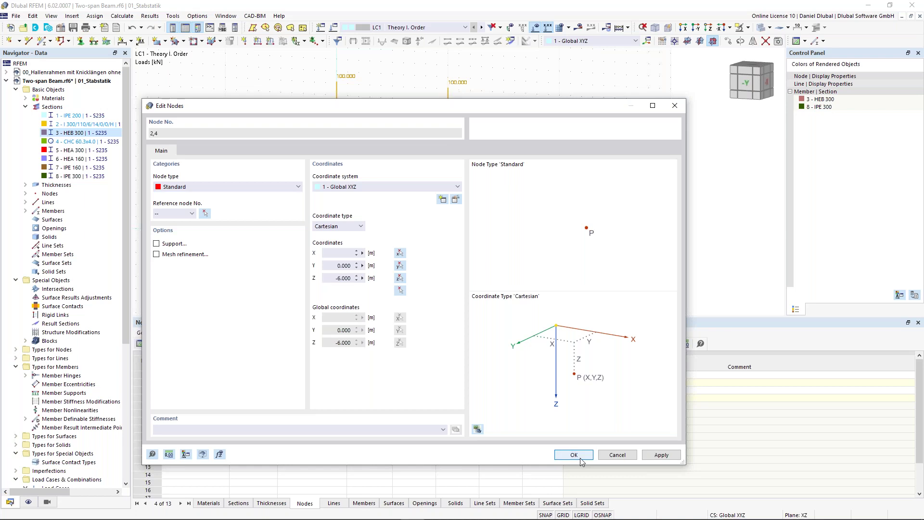
click(301, 207)
scroll(303, 207, up, 1)
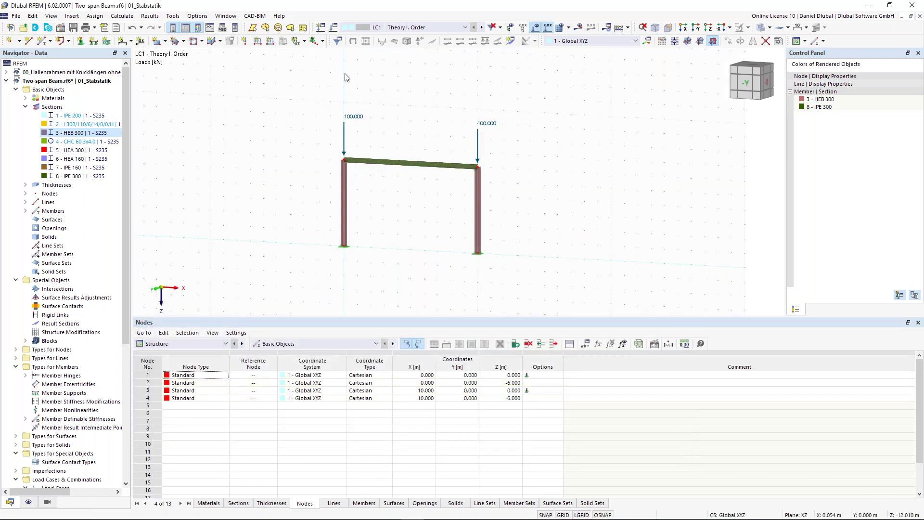
- Calculate load case LC1 with its critical load calculation and display the stability analysis results
click(320, 28)
middle_drag(406, 113, 420, 102)
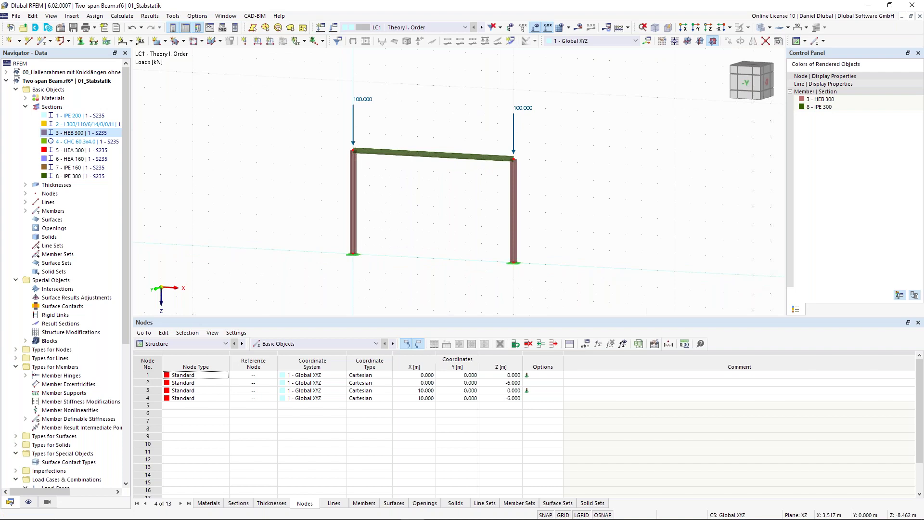
click(335, 35)
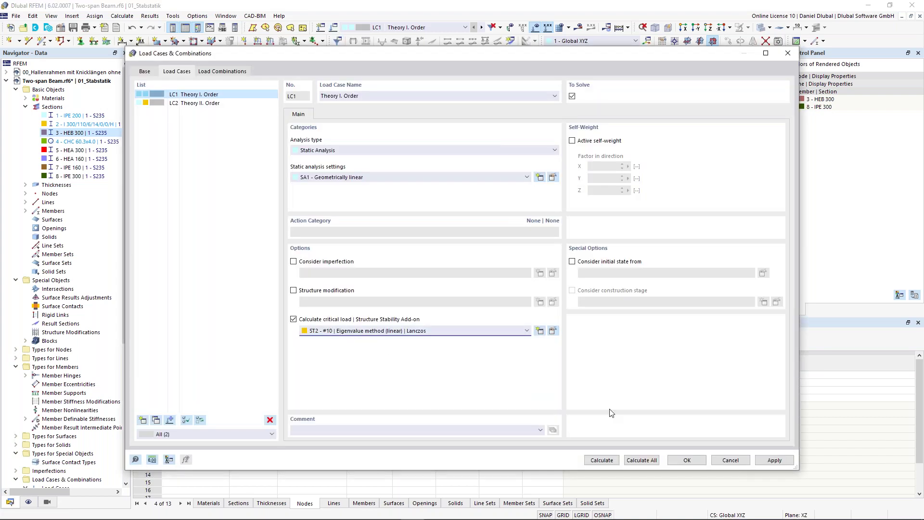
click(606, 461)
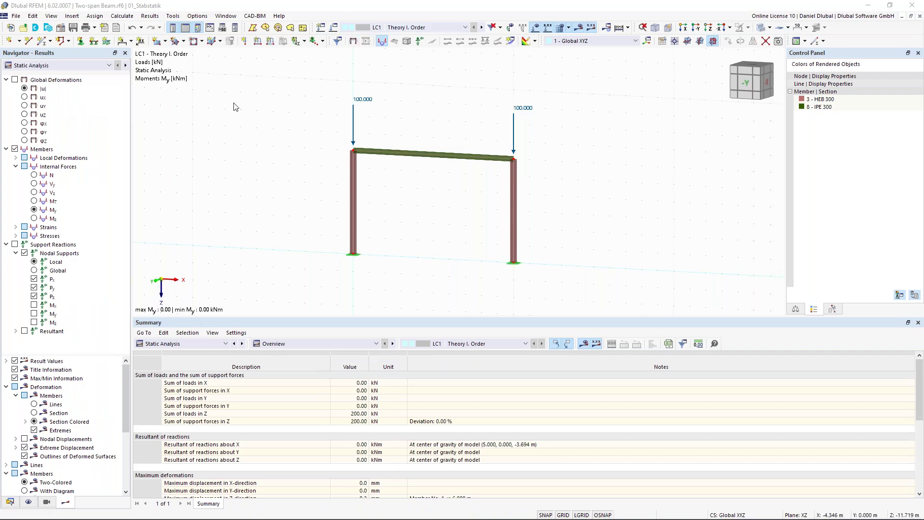
click(126, 66)
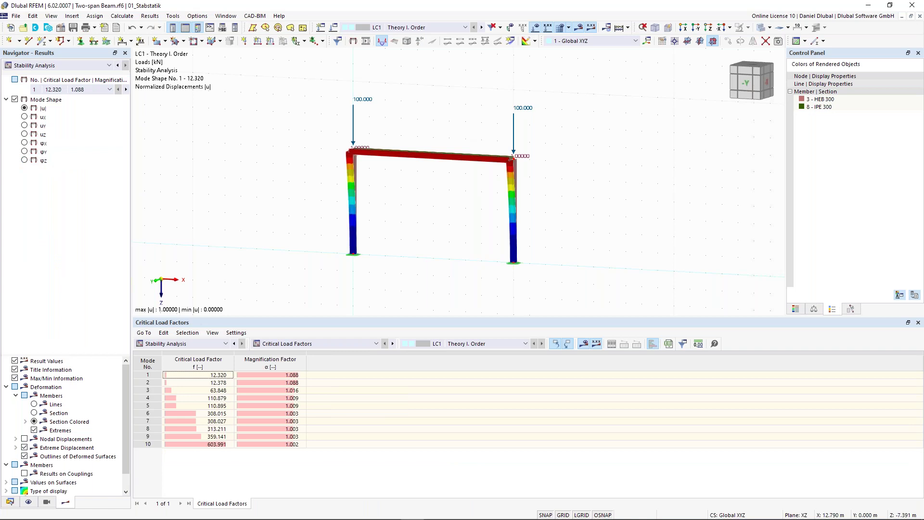
- View the frame's first mode shape obliquely and set the display factor for mode shapes to 1.08
ctrl+middle_drag(511, 158, 486, 164)
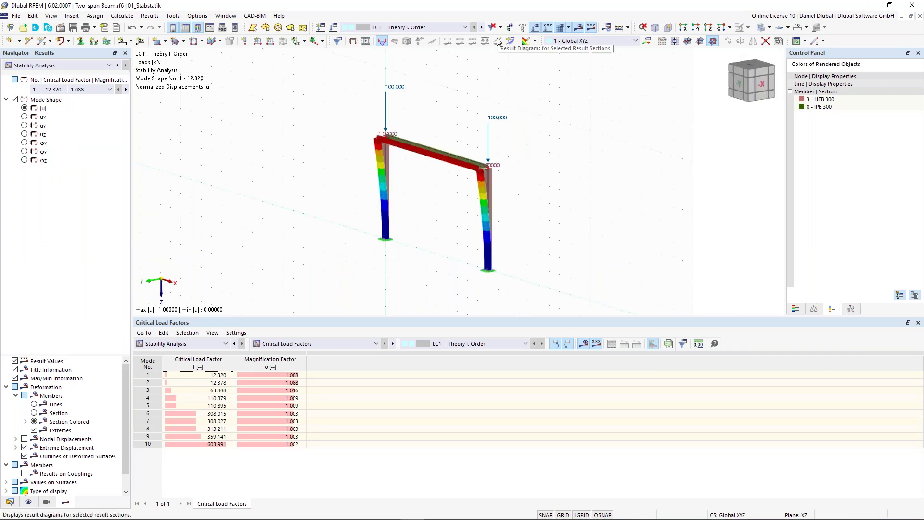
click(77, 90)
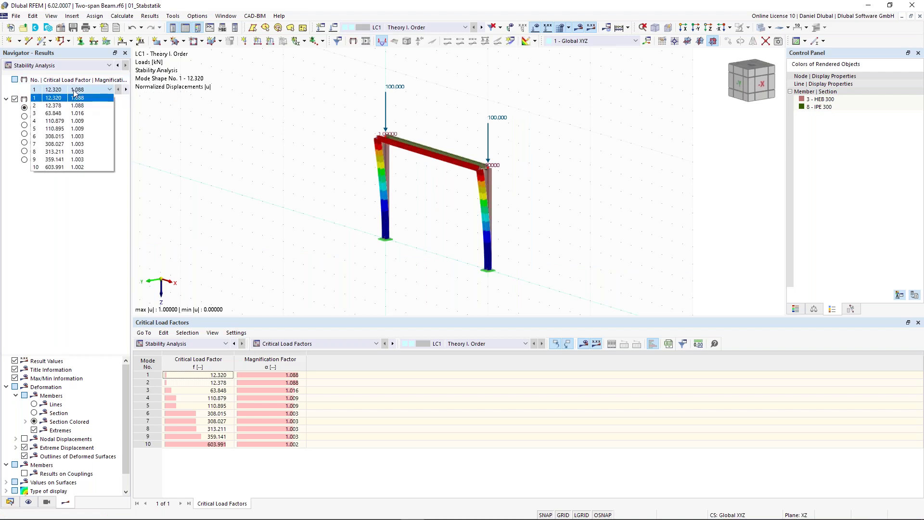
click(235, 135)
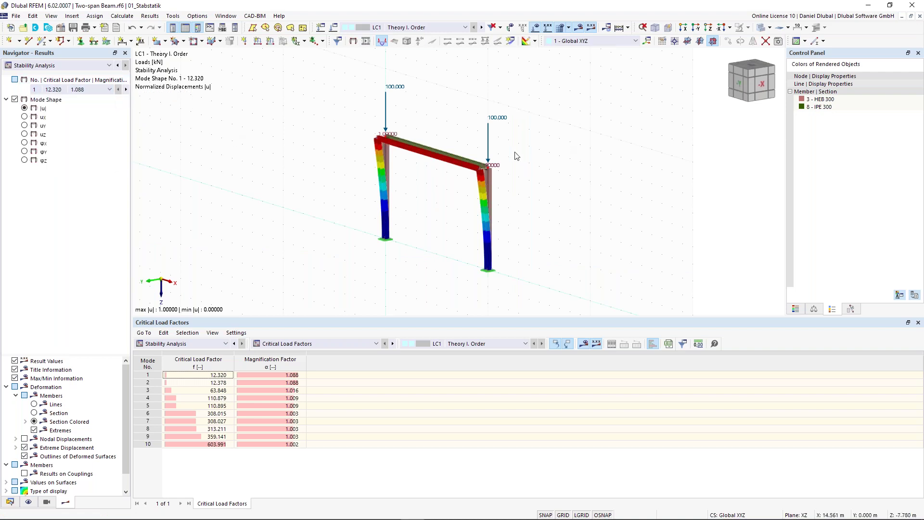
scroll(516, 159, up, 1)
ctrl+middle_drag(521, 160, 483, 164)
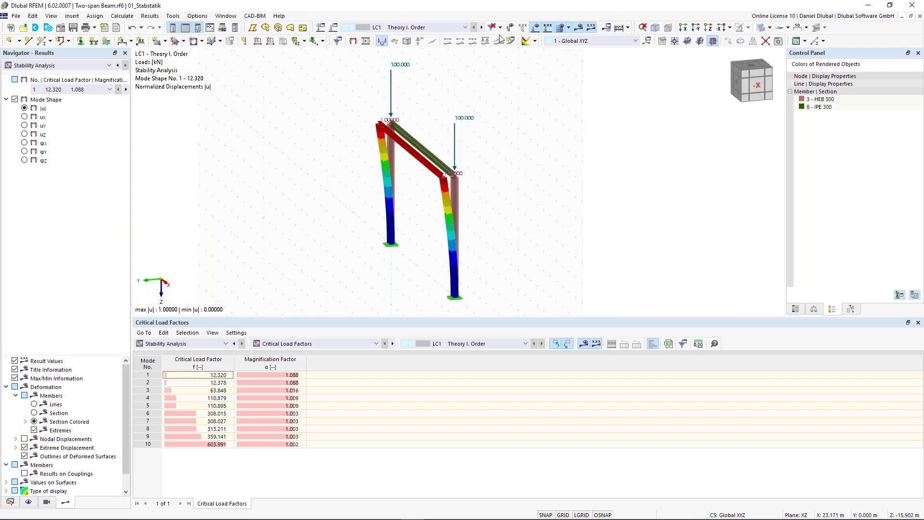
click(814, 309)
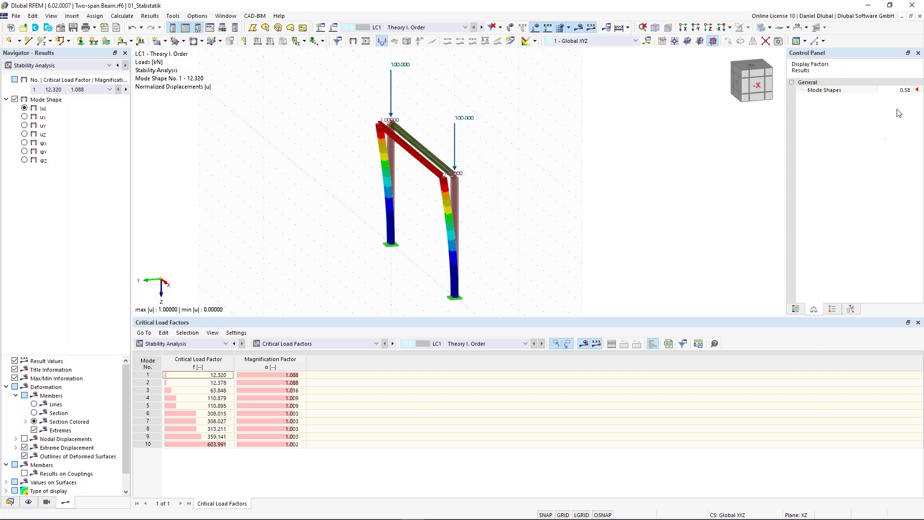
click(899, 93)
click(907, 89)
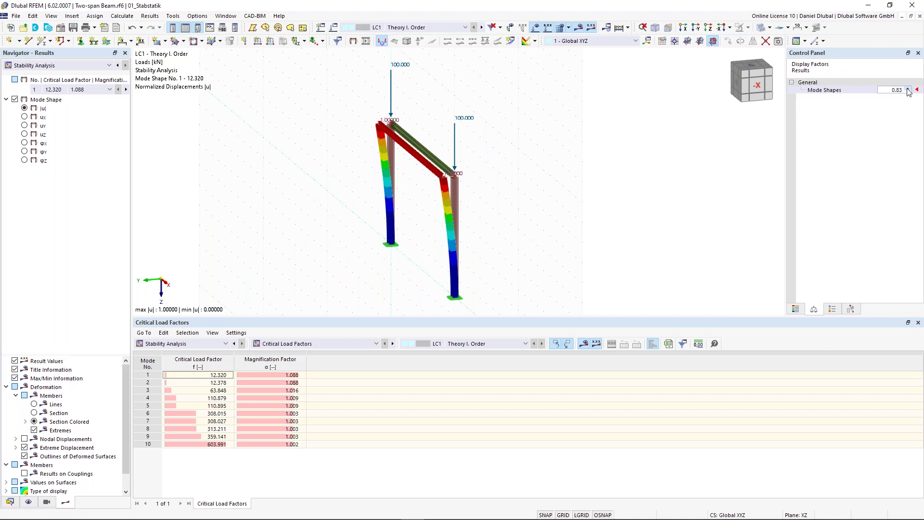
click(907, 89)
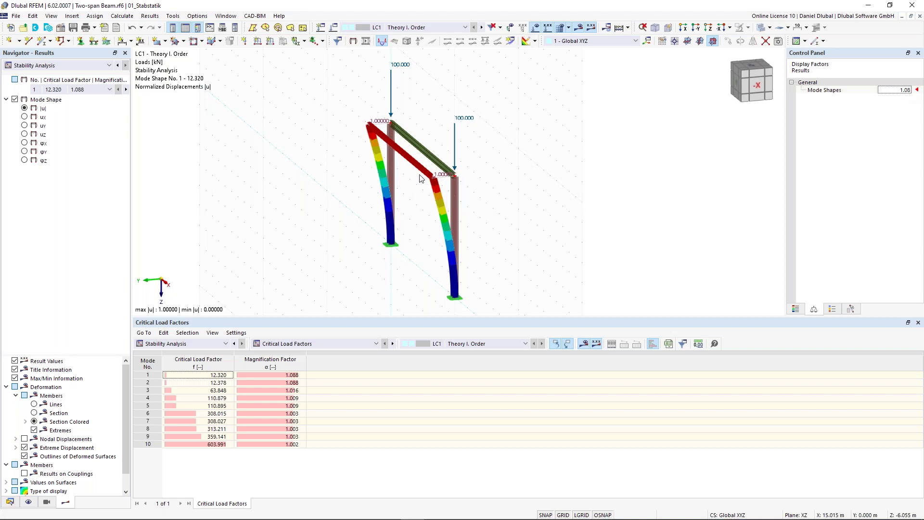
- Compare how the columns and beam buckle in mode shapes 1 and 2 from several viewing angles
ctrl+middle_drag(423, 177, 421, 179)
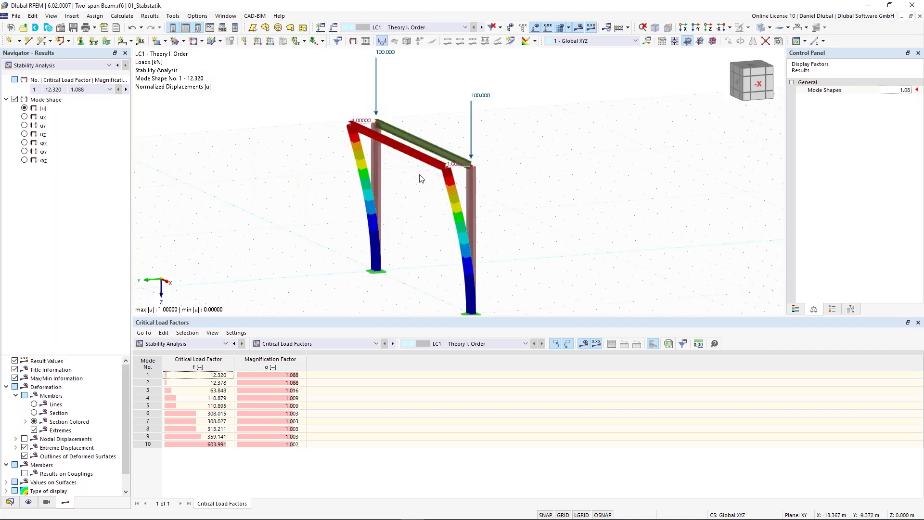
scroll(493, 194, up, 3)
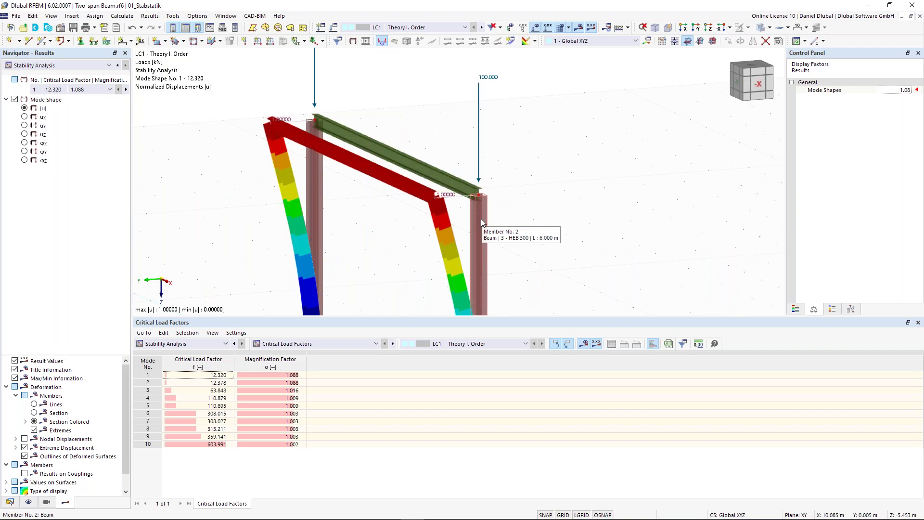
click(125, 92)
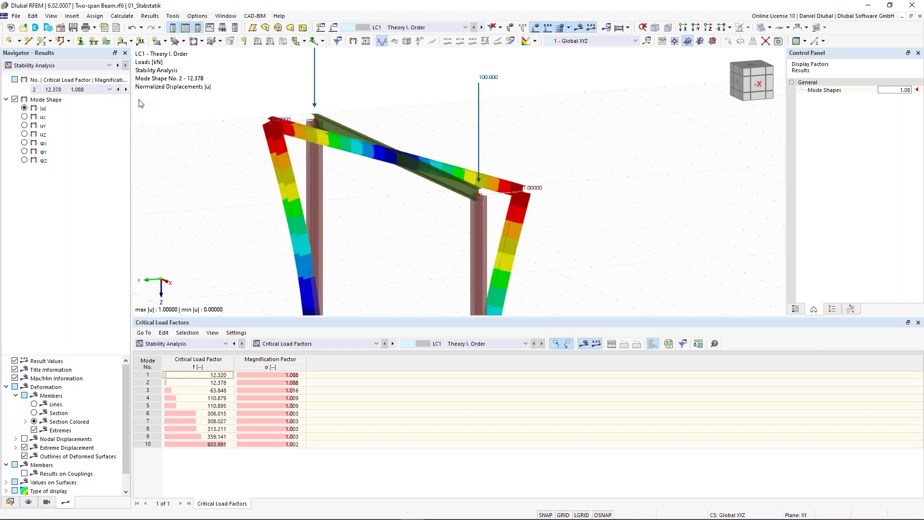
scroll(433, 98, down, 3)
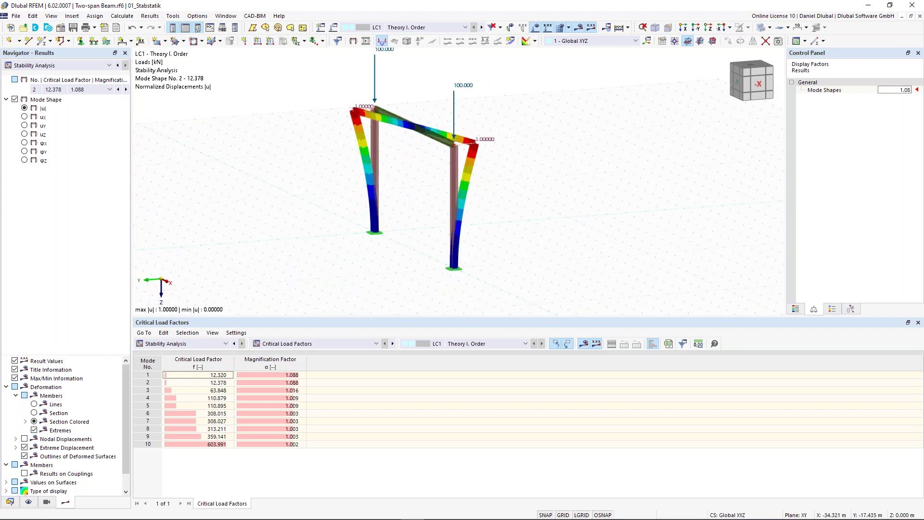
ctrl+middle_drag(452, 104, 522, 97)
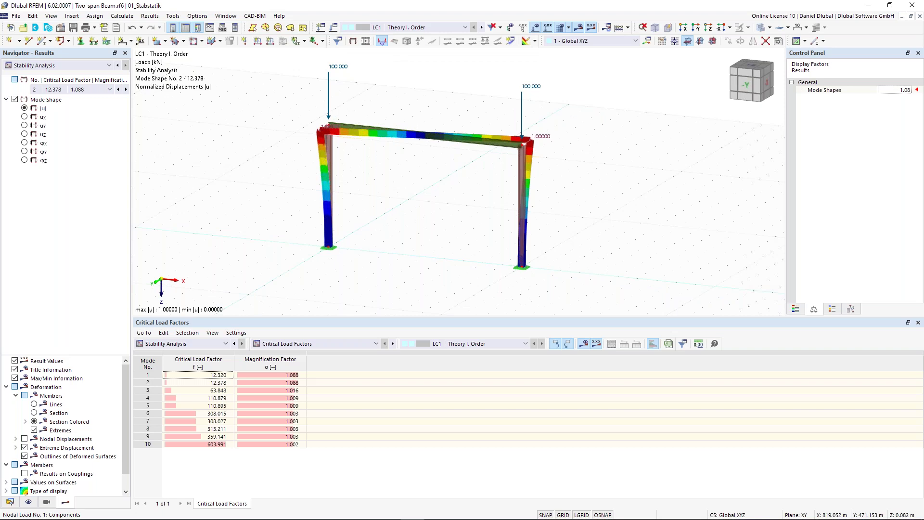
click(126, 90)
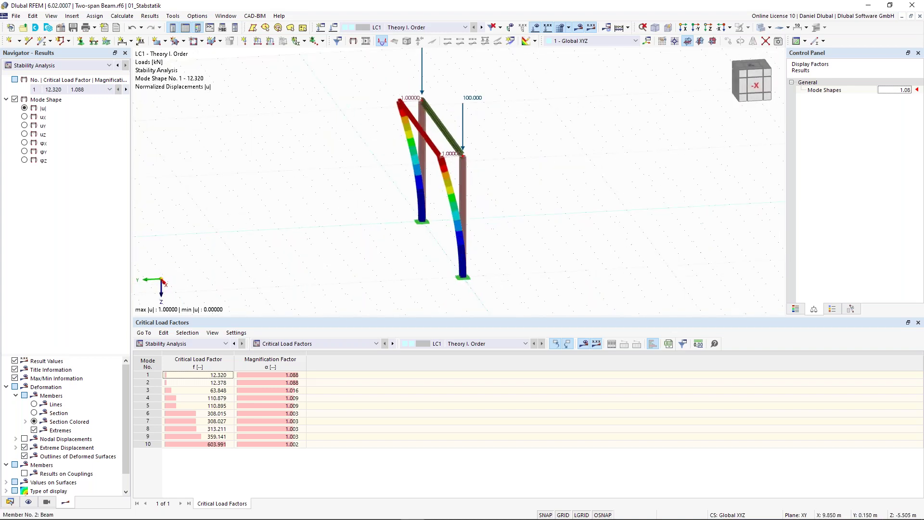
ctrl+middle_drag(376, 124, 389, 126)
scroll(388, 125, up, 1)
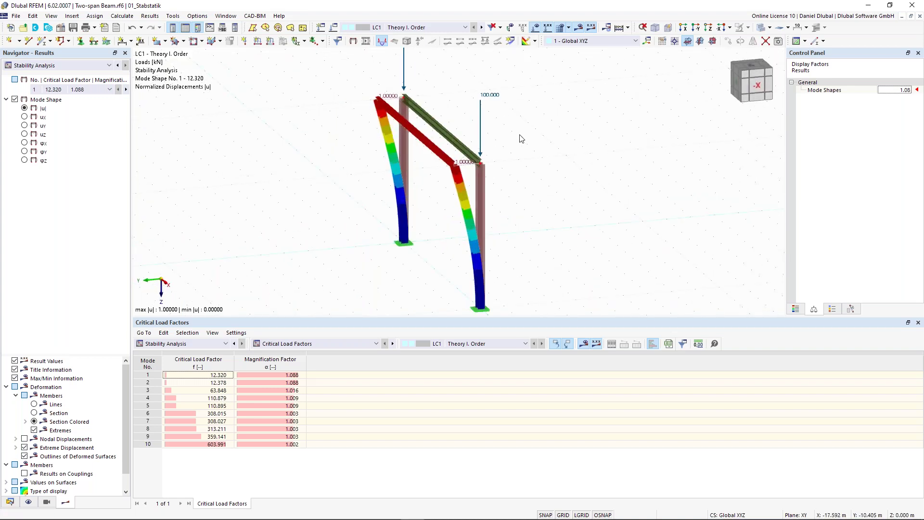
ctrl+middle_drag(553, 168, 394, 104)
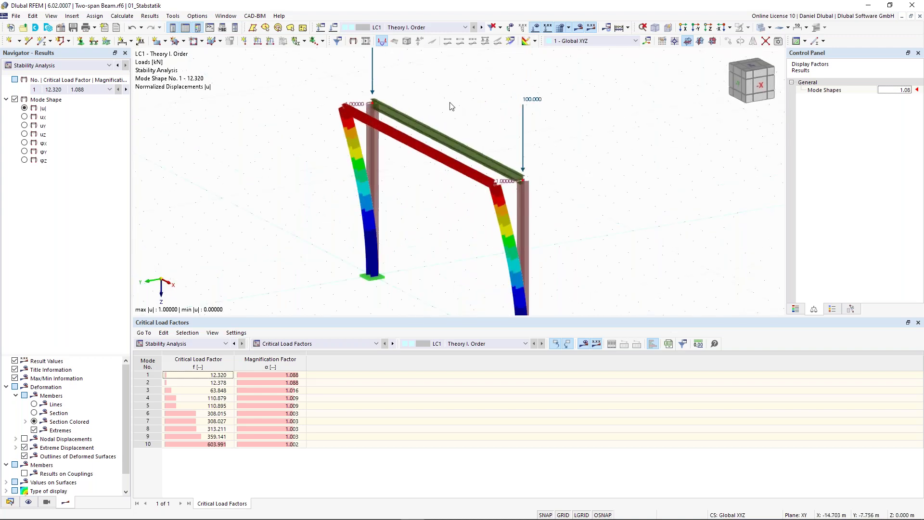
- Display the stability analysis table of effective lengths and critical loads by member for the frame
scroll(304, 182, down, 1)
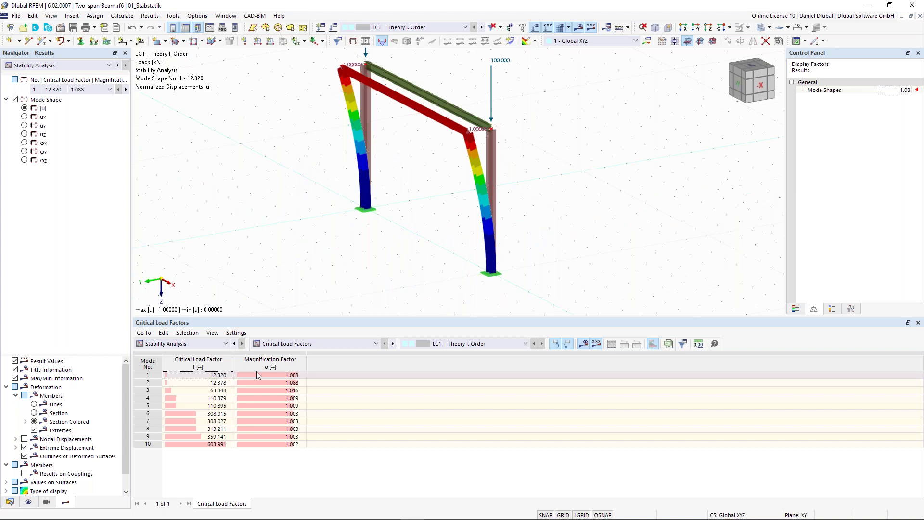
click(307, 345)
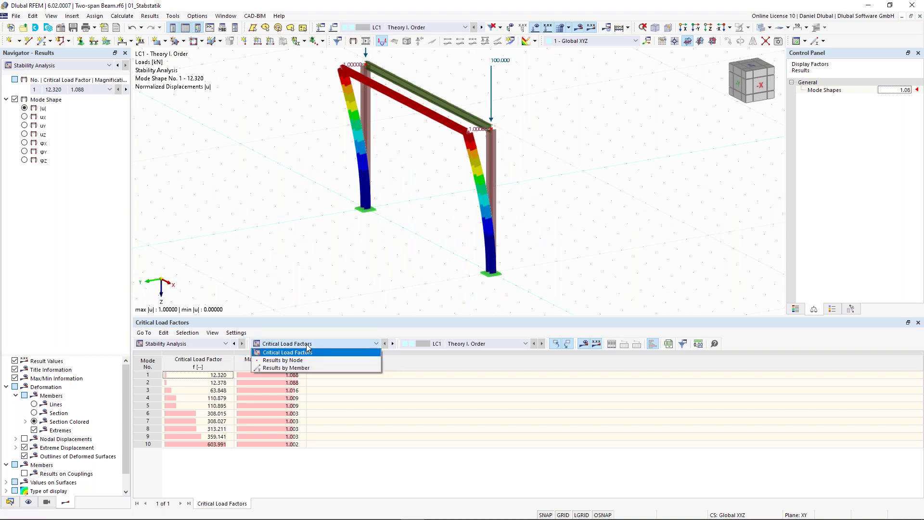
click(286, 368)
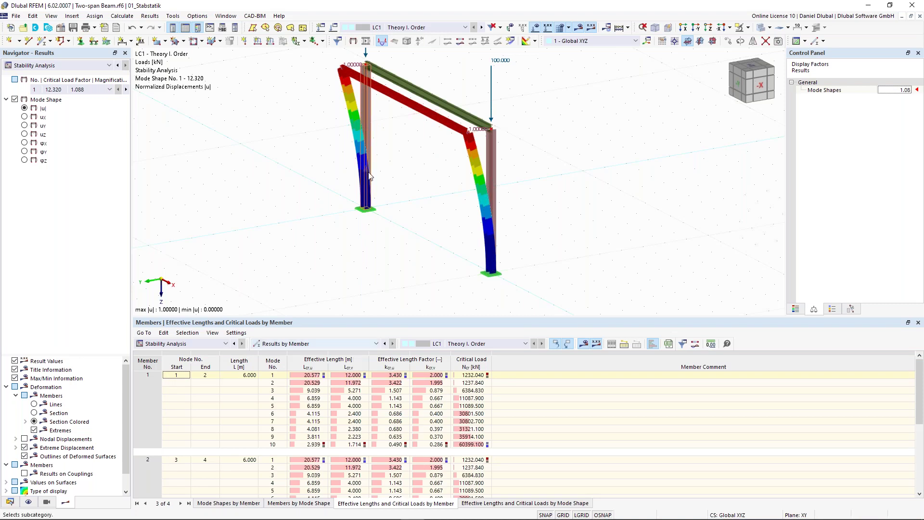
- Examine member 1's effective lengths and factors for modes 1 and 3 alongside the corresponding mode shapes of the frame
middle_drag(320, 269, 319, 291)
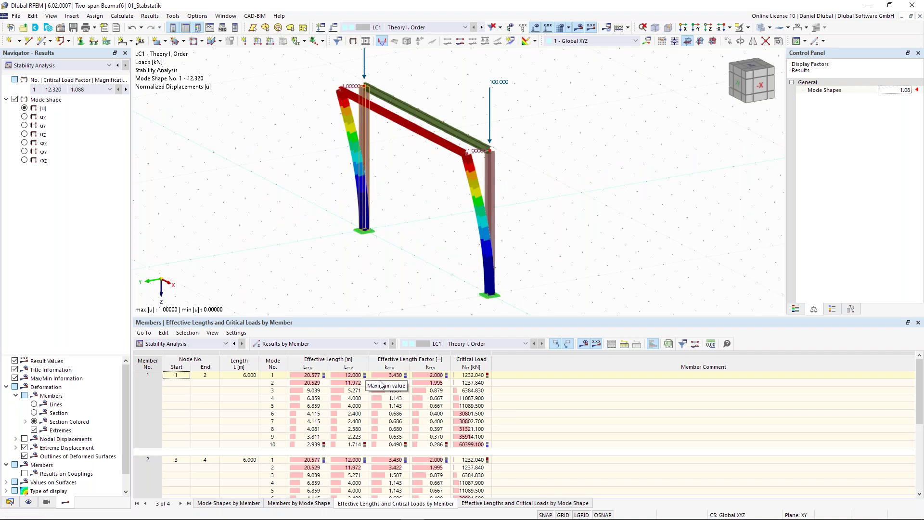
click(429, 376)
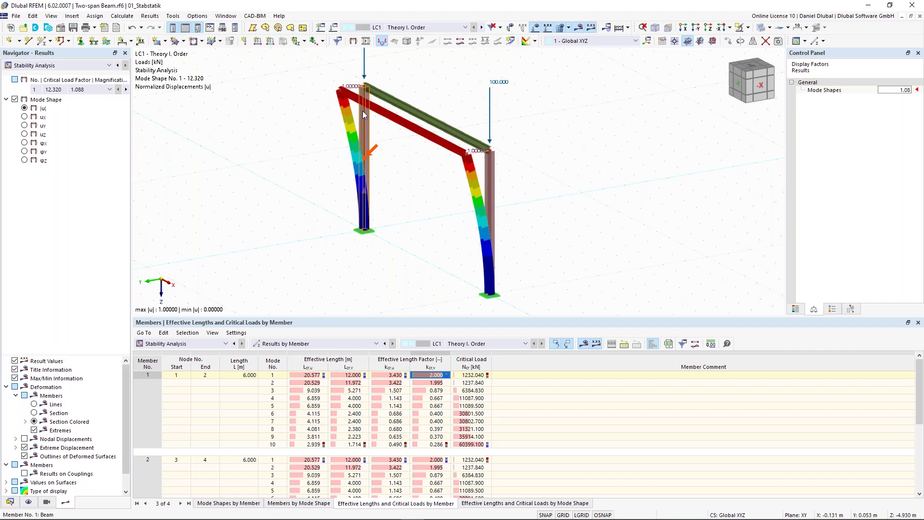
middle_drag(363, 111, 362, 124)
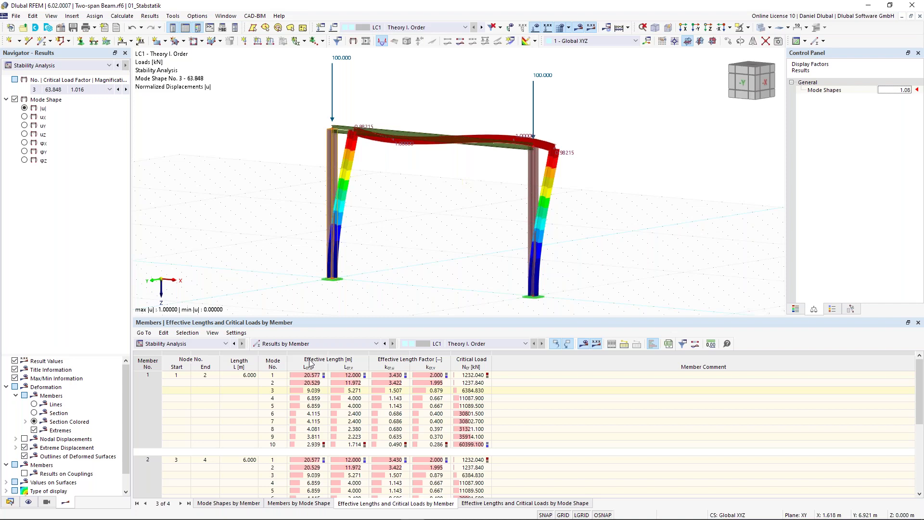
click(386, 391)
scroll(325, 223, up, 1)
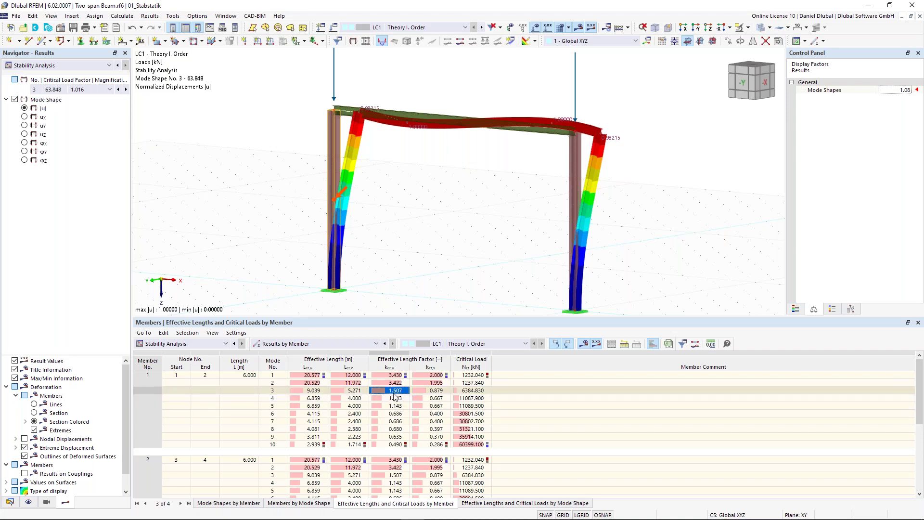
click(314, 393)
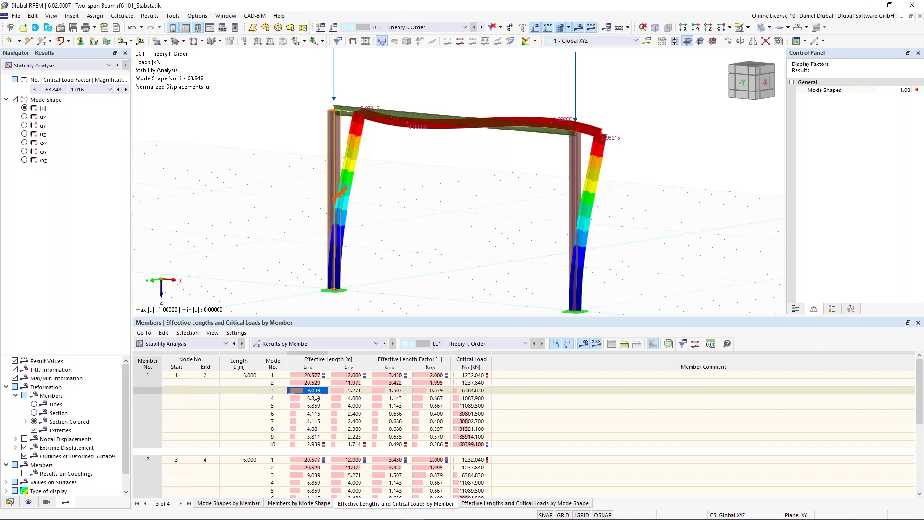
- Display mode shape 4 and compare its column buckling with member 1's effective length factor kcr,v from several viewing angles
click(88, 90)
click(79, 118)
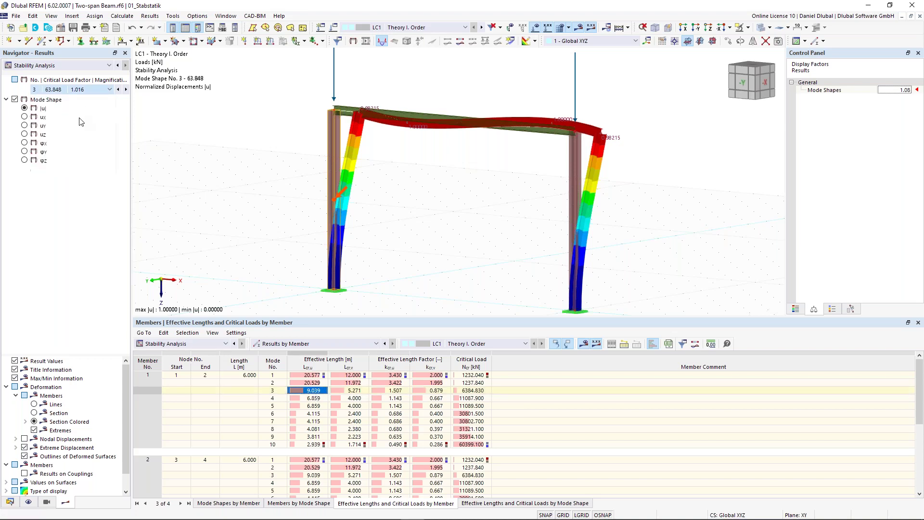
ctrl+middle_drag(368, 199, 245, 182)
middle_drag(231, 151, 218, 119)
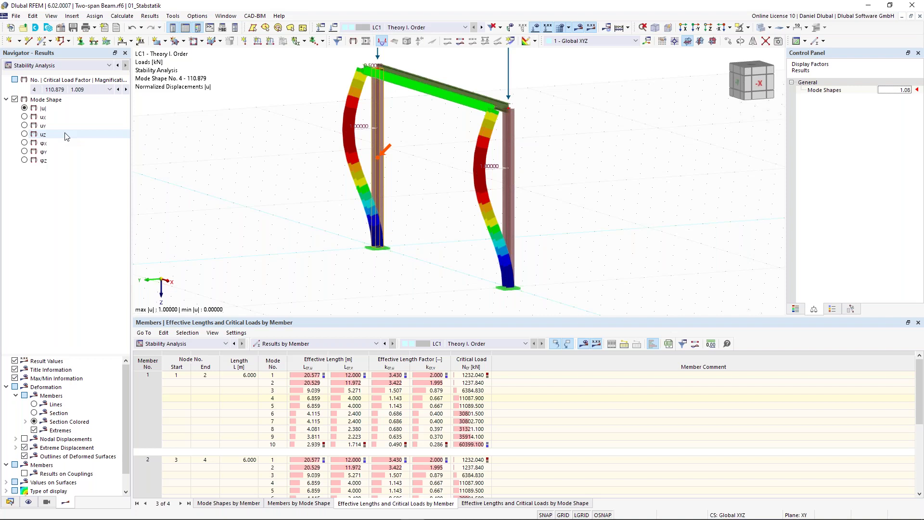
click(428, 398)
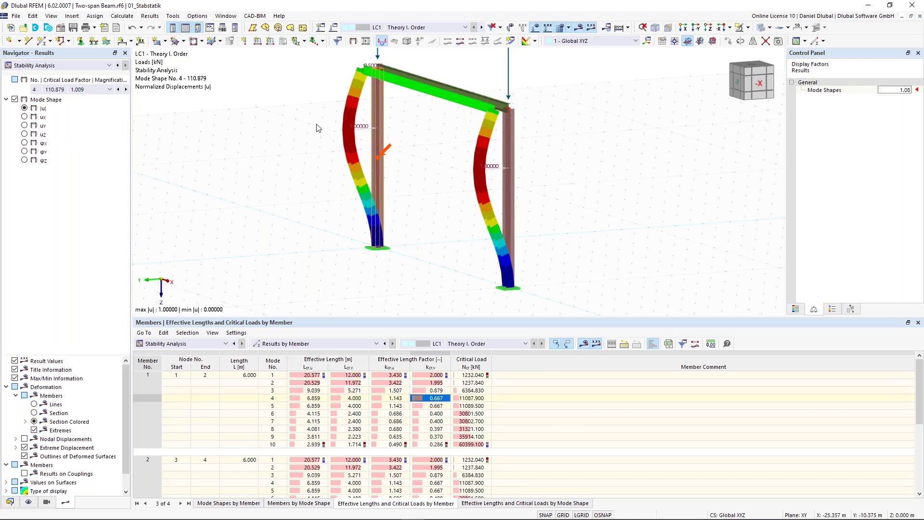
ctrl+middle_drag(319, 122, 335, 230)
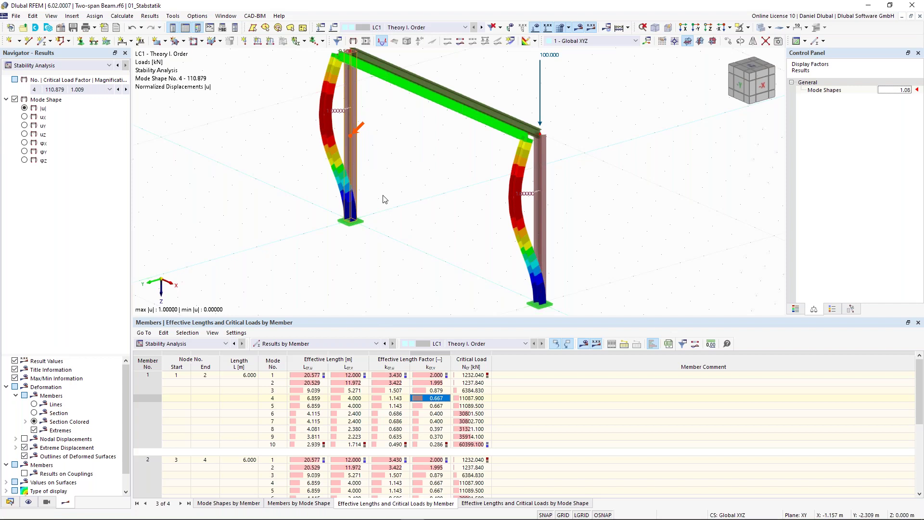
scroll(385, 199, down, 2)
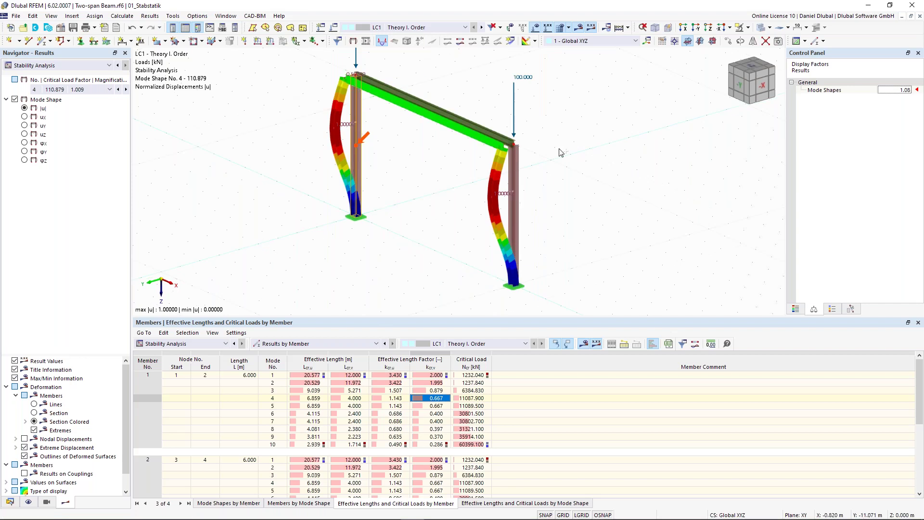
ctrl+middle_drag(562, 152, 394, 96)
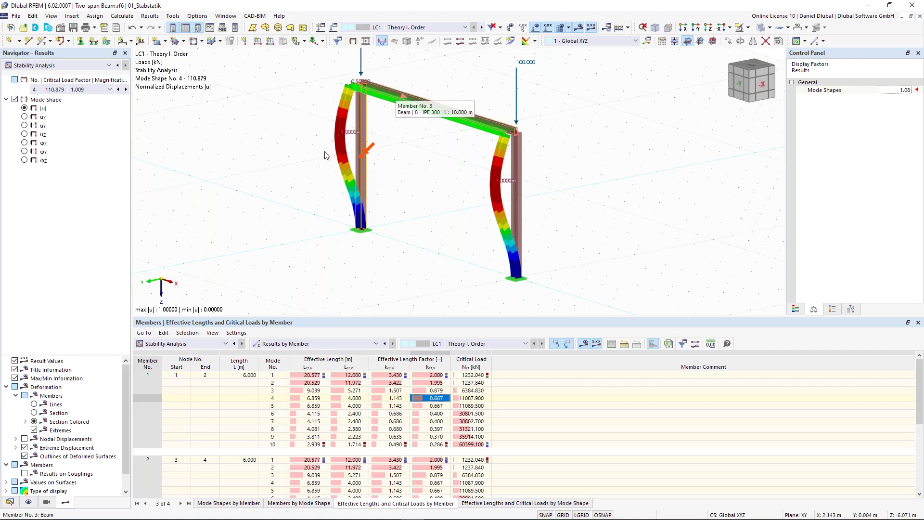
ctrl+middle_drag(393, 96, 332, 143)
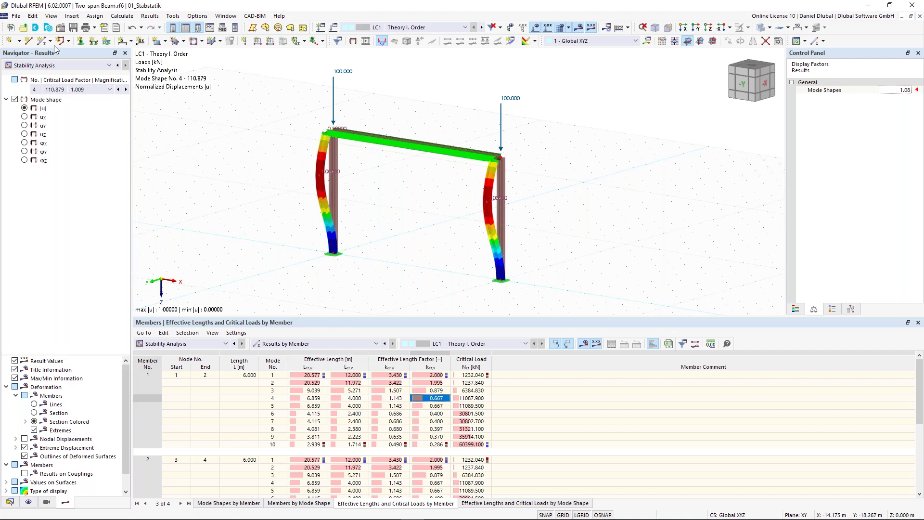
- Assign a new nodal support to the column-top nodes 2 and 4 that restrains only the translation uY
click(80, 42)
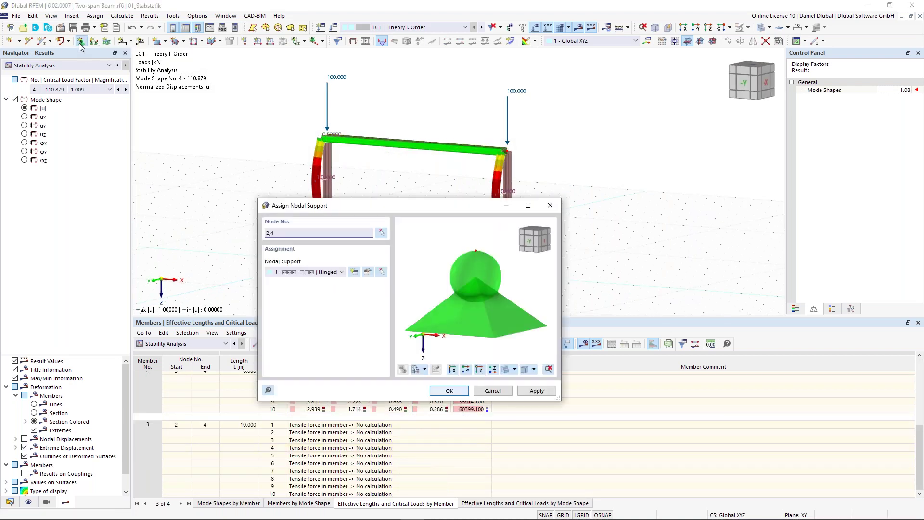
click(355, 272)
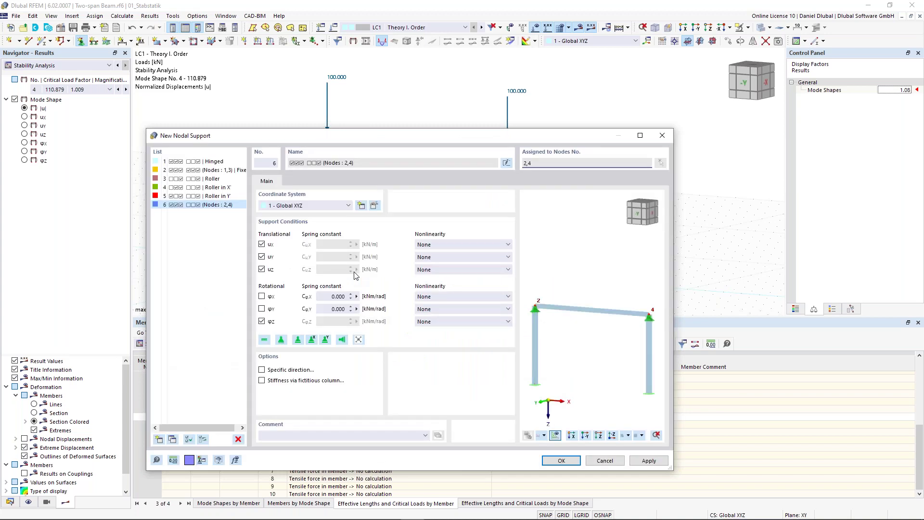
click(262, 321)
click(262, 269)
click(262, 244)
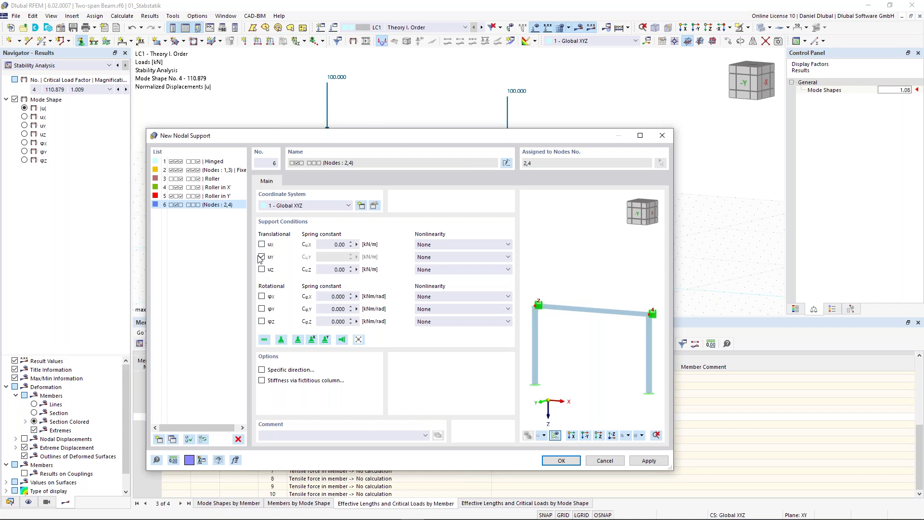
click(560, 460)
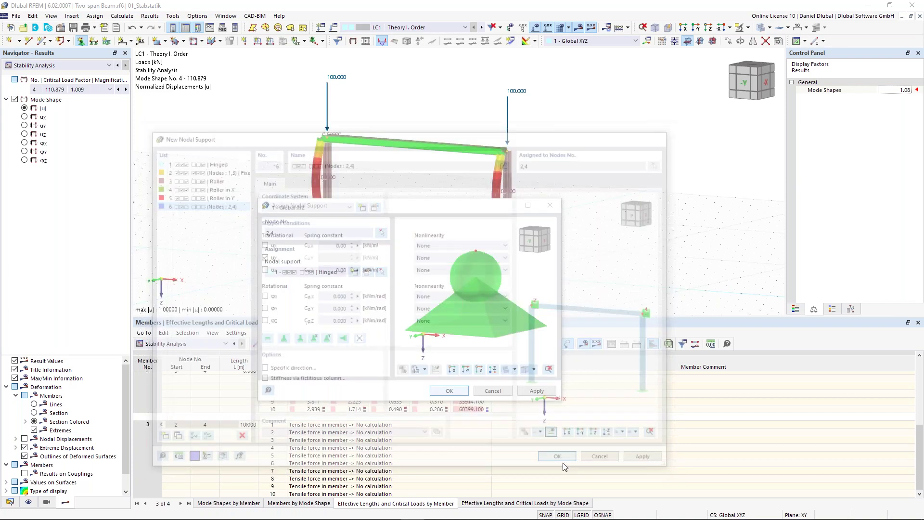
click(448, 390)
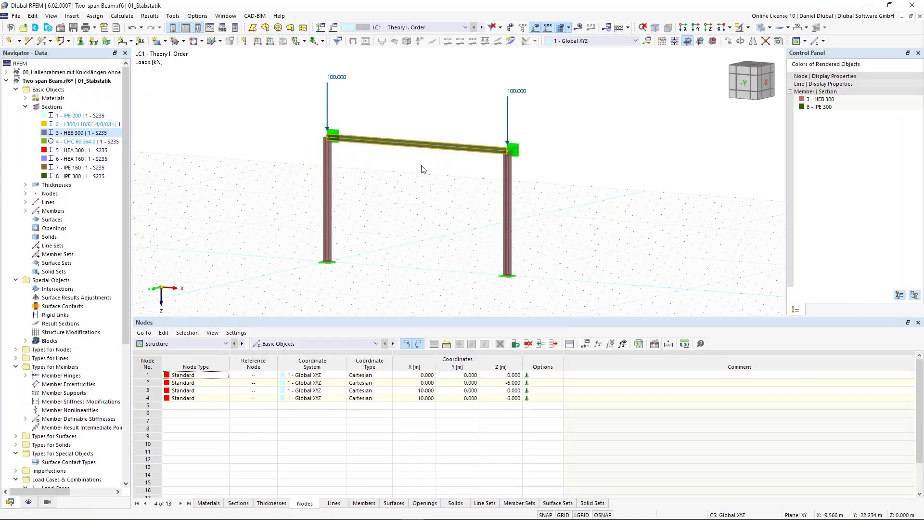
- Calculate LC1 with the new supports and display the global deformations |u| of the static analysis
click(579, 28)
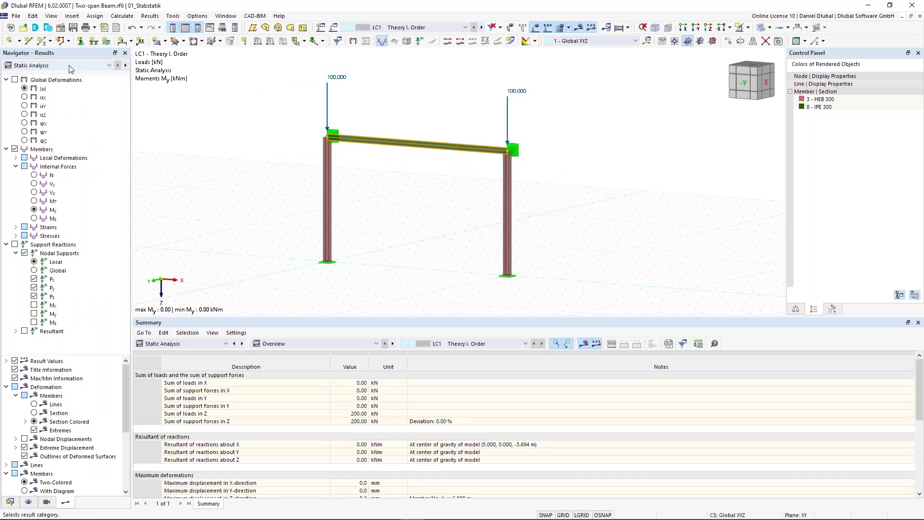
click(24, 88)
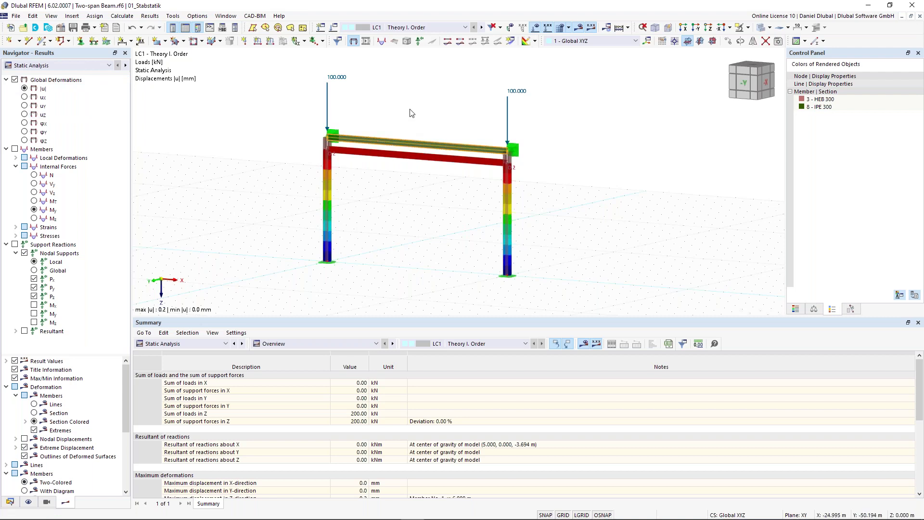
scroll(422, 117, up, 2)
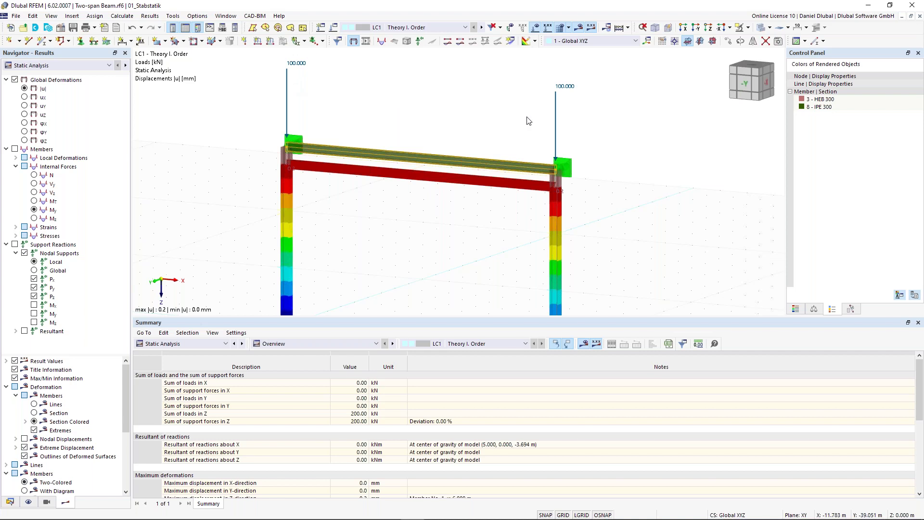
- Display the frame's stability analysis results and set the display factor for mode shapes to 1.54
click(96, 65)
click(97, 81)
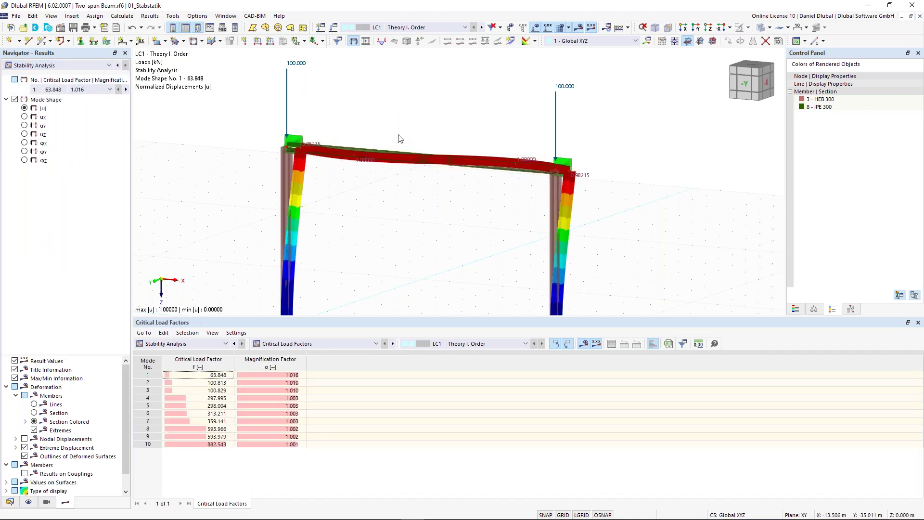
scroll(398, 138, down, 1)
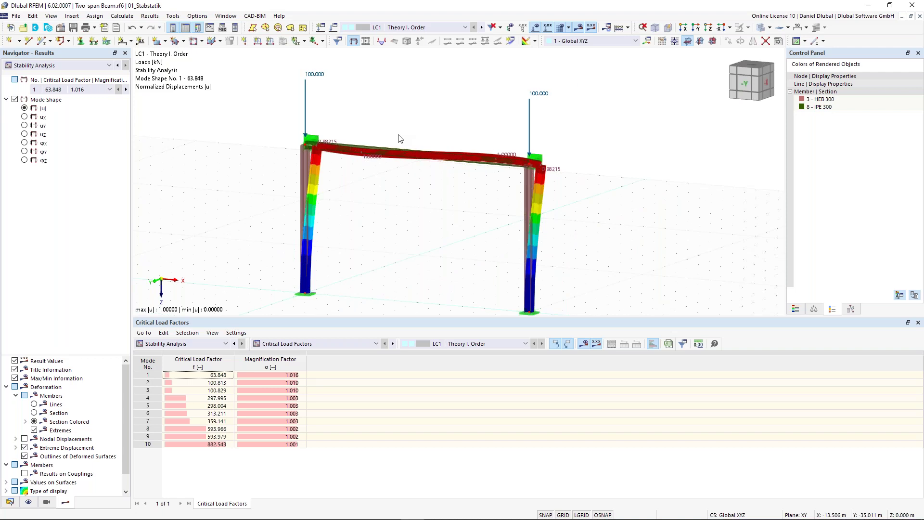
ctrl+middle_drag(407, 223, 427, 216)
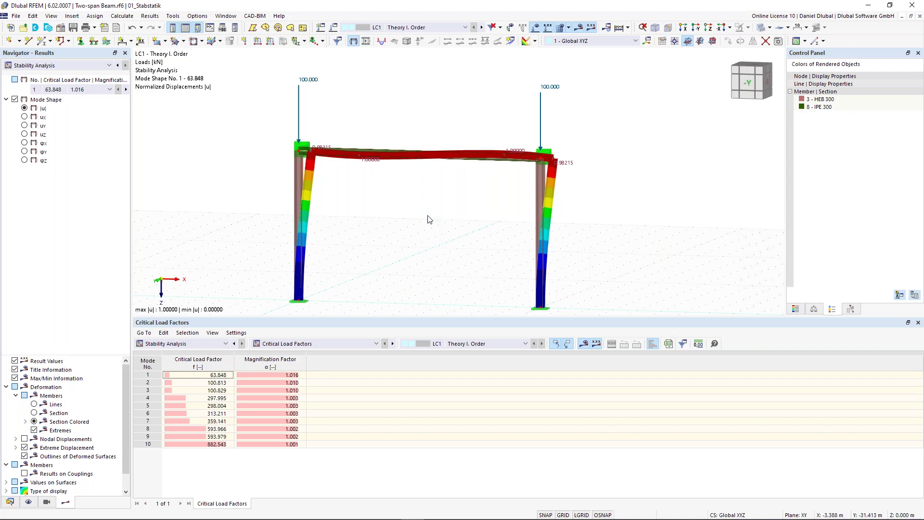
click(814, 308)
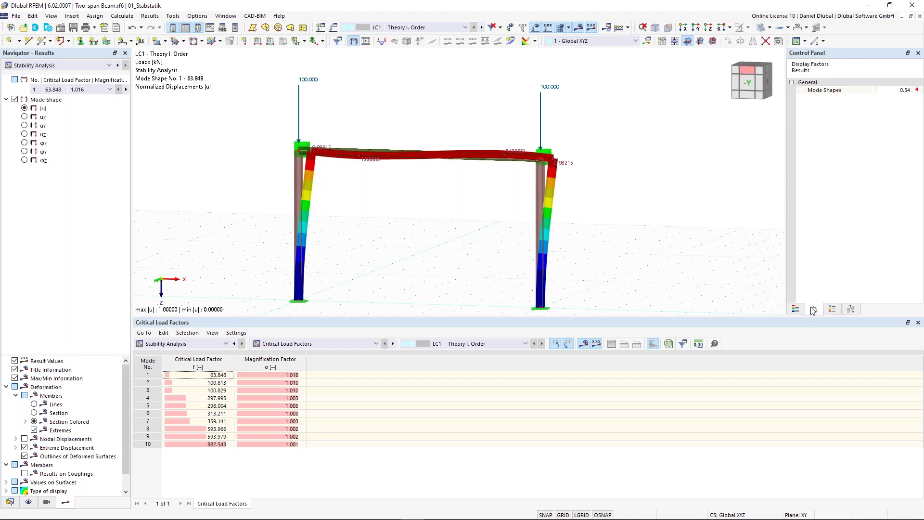
click(909, 90)
click(908, 90)
- Display mode shape 2 of the laterally supported frame and inspect how its columns buckle from several viewing angles
click(87, 89)
click(77, 106)
ctrl+middle_drag(406, 135, 332, 168)
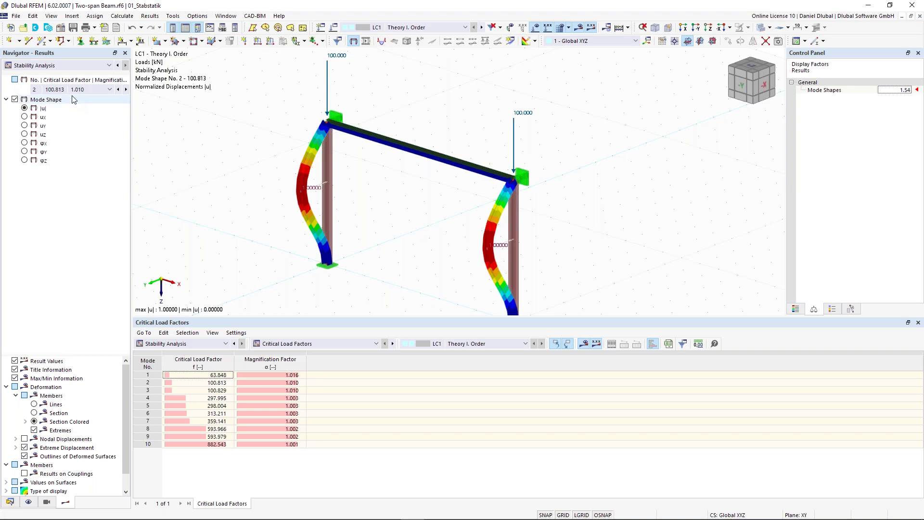
scroll(289, 199, down, 1)
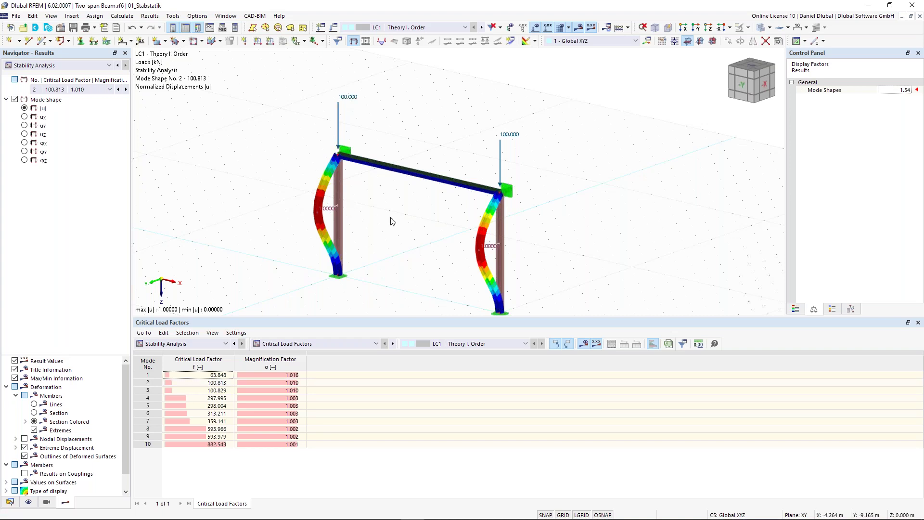
ctrl+middle_drag(394, 212, 355, 240)
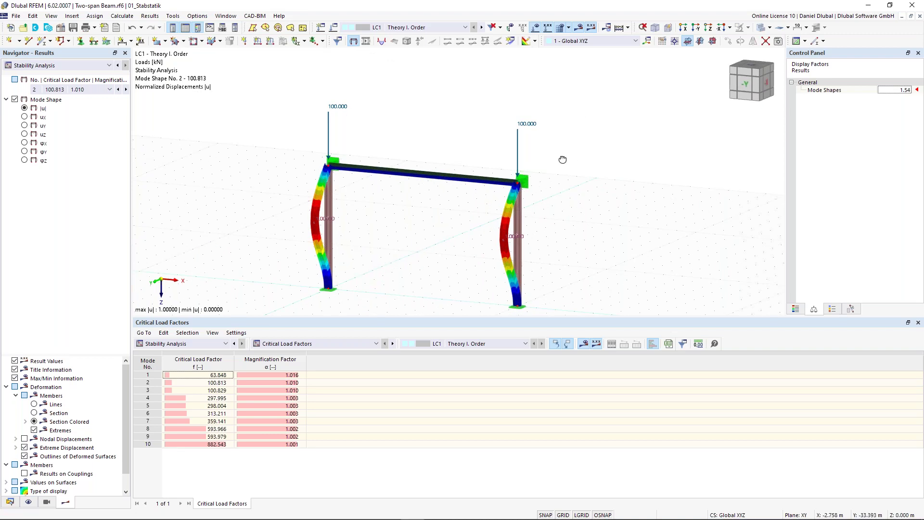
ctrl+middle_drag(563, 160, 540, 161)
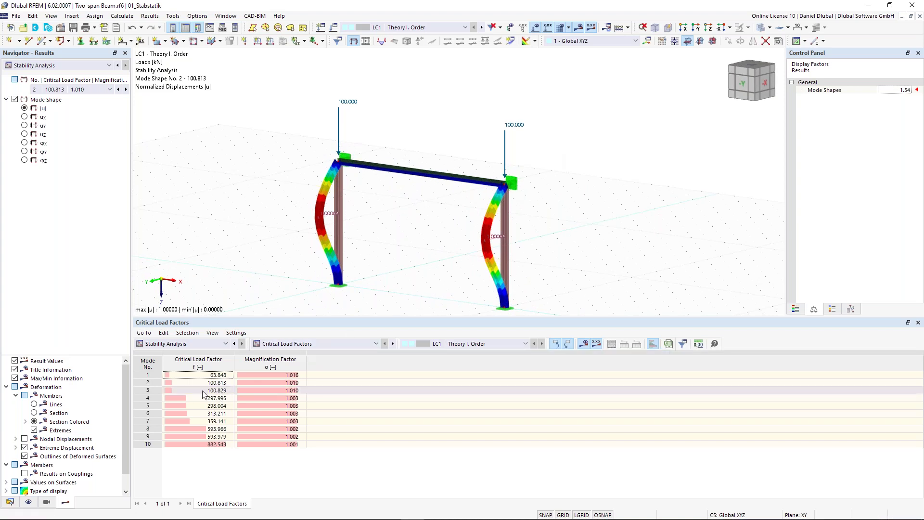